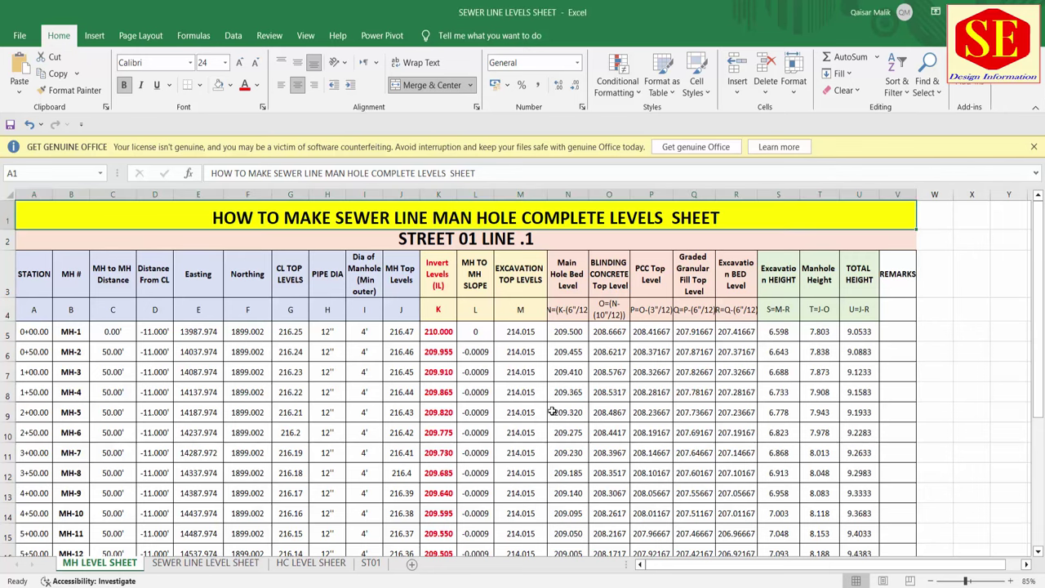
# Step: Review the SEWER LINE LEVEL SHEET title and its A–Y header row, then bring up FOR SEWER.pdf
pyautogui.click(192, 565)
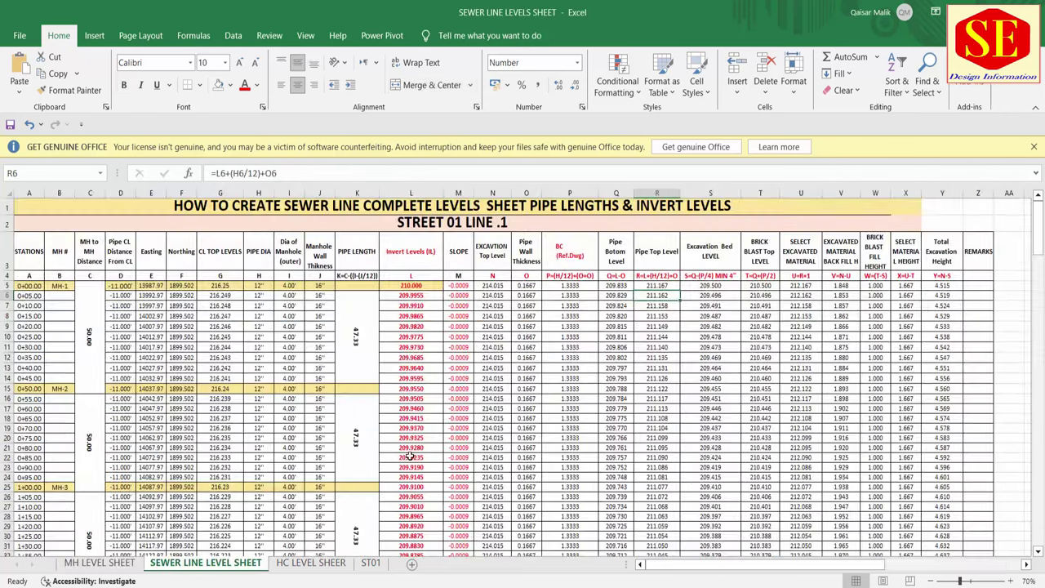
pyautogui.click(294, 206)
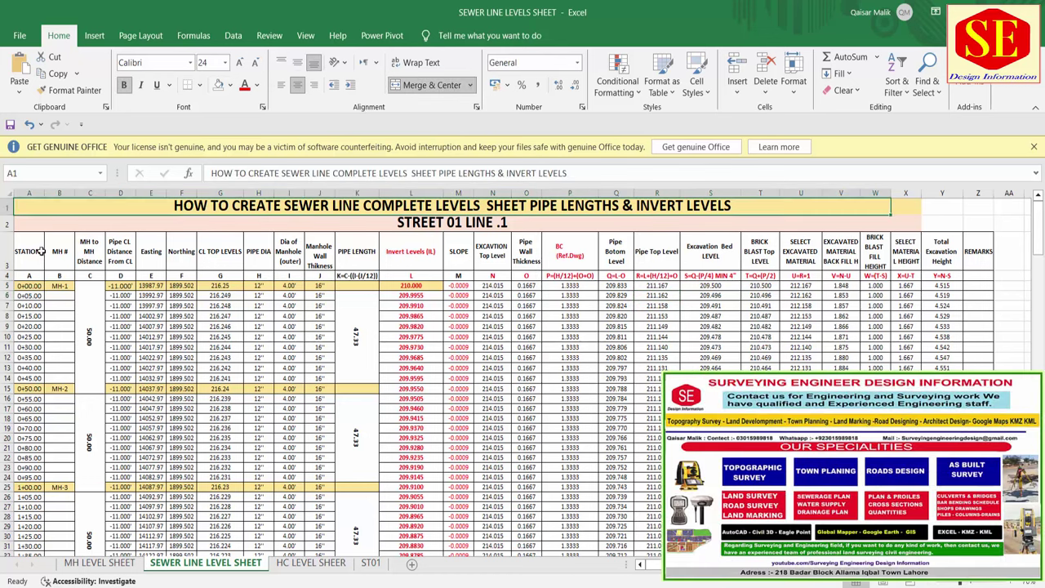
pyautogui.moveTo(33, 251); pyautogui.dragTo(926, 255)
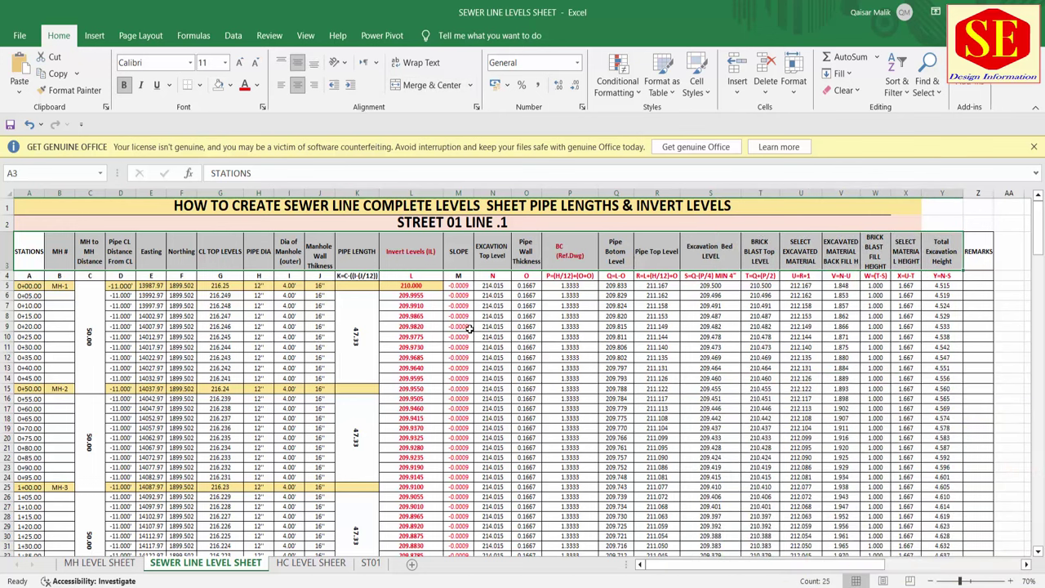
pyautogui.hotkey('alt', 'Tab')
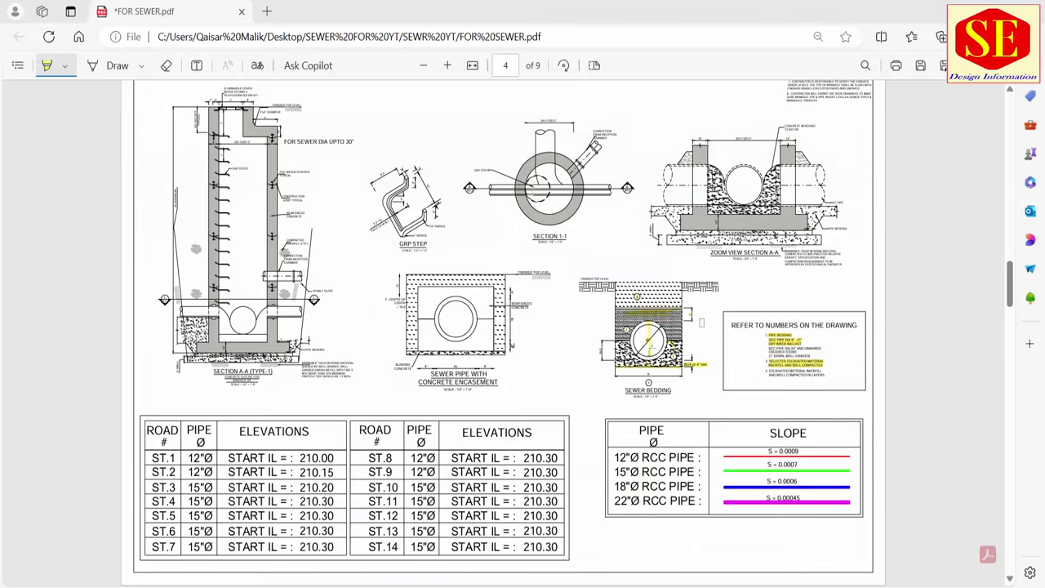
# Step: Zoom into the page 4 sewer bedding detail, then return to the Excel levels workbook
pyautogui.keyDown('ctrl'); pyautogui.scroll(2, 636, 368); pyautogui.keyUp('ctrl')
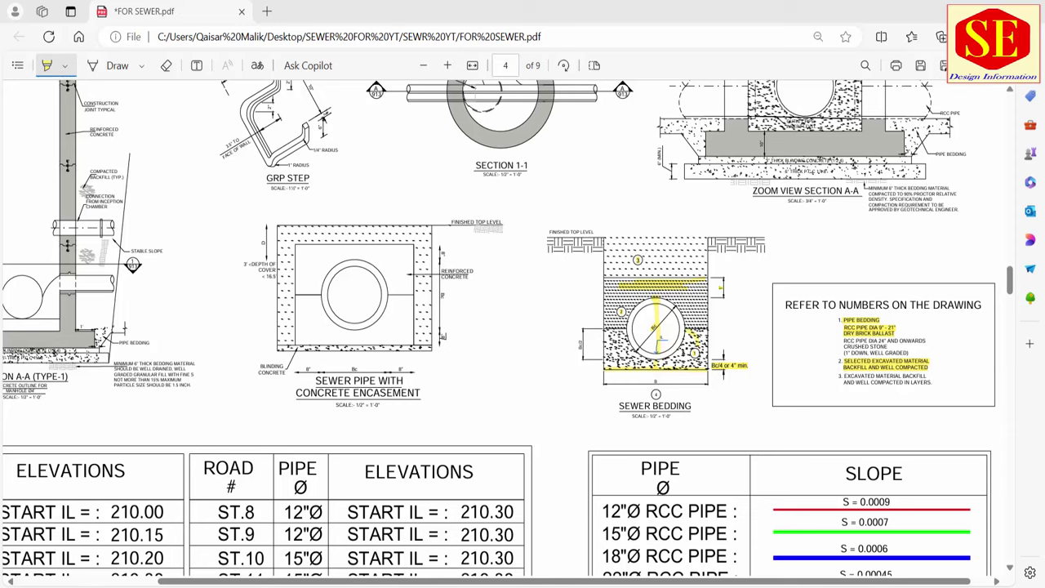
pyautogui.hotkey('alt', 'Tab')
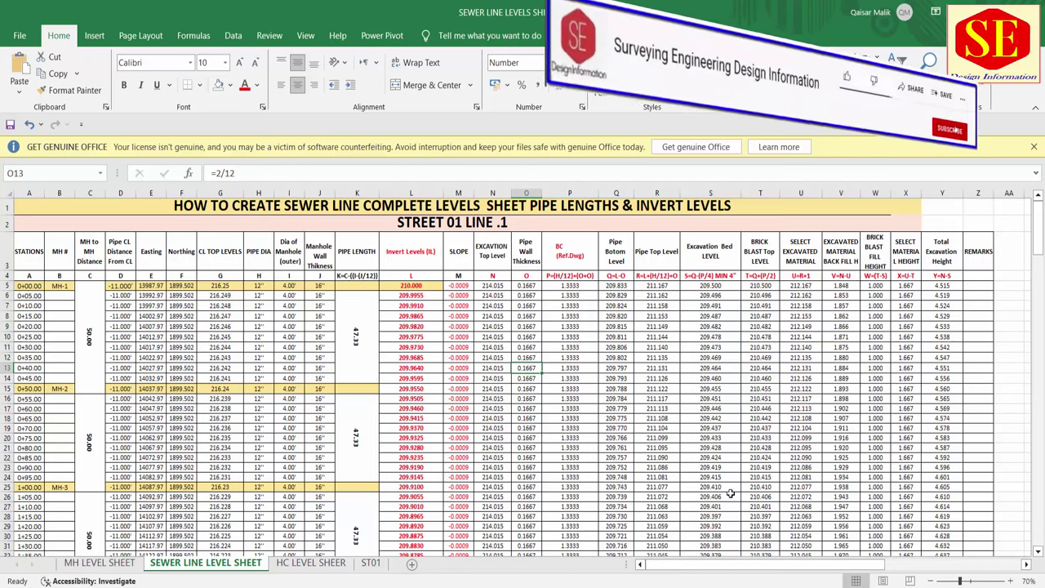
# Step: Zoom in and out over the Drawing2 sewer profile with its length, slope and invert level table
pyautogui.hotkey('alt', 'Tab')
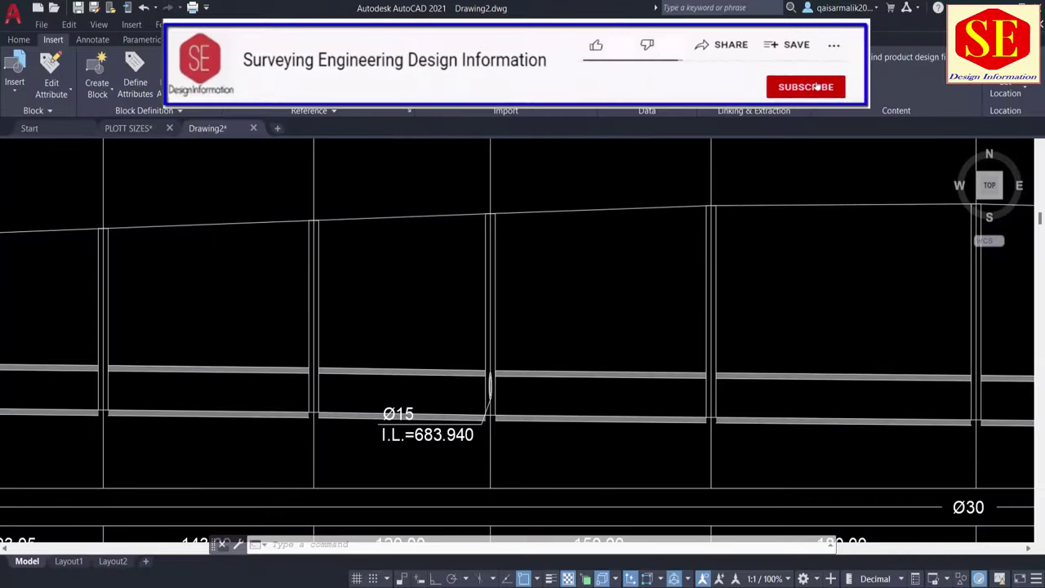
pyautogui.scroll(-3, 337, 347)
pyautogui.scroll(1, 165, 392)
pyautogui.scroll(-3, 190, 303)
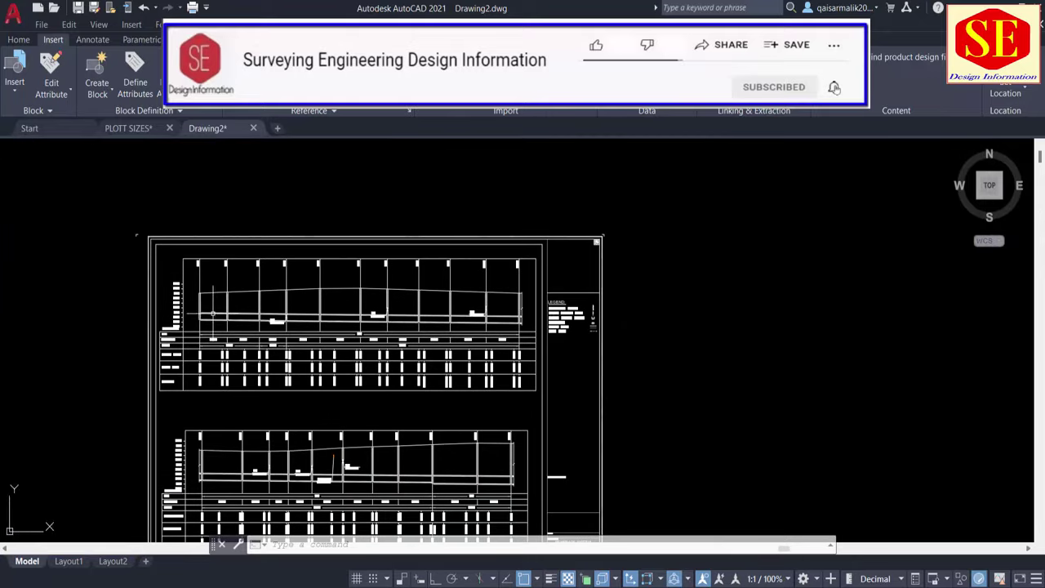
pyautogui.scroll(4, 205, 292)
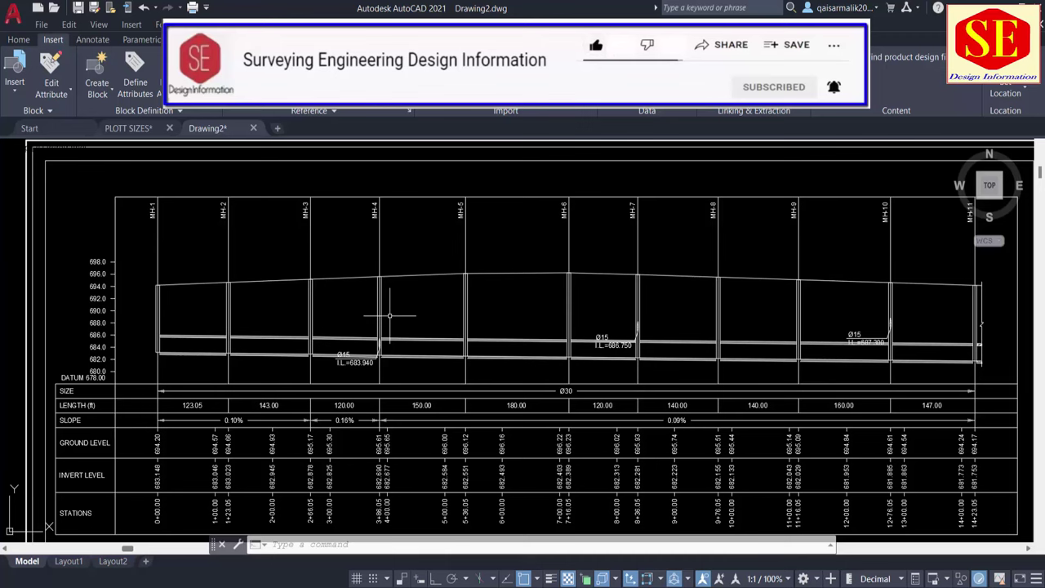
pyautogui.scroll(-4, 390, 315)
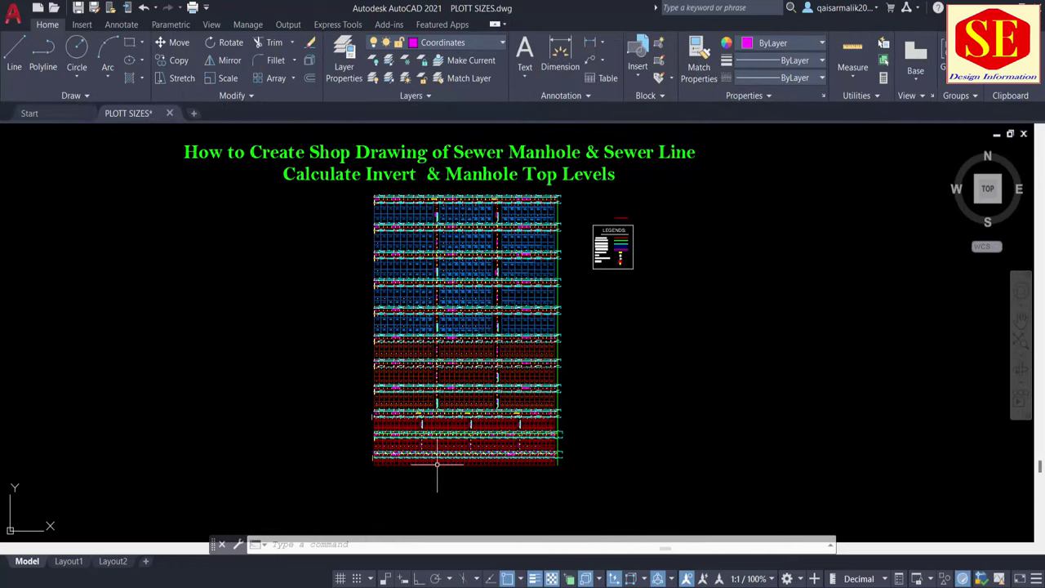
# Step: Zoom into the PLOTT SIZES layout to read the ST.1 and ST.2 manhole labels
pyautogui.scroll(2, 437, 464)
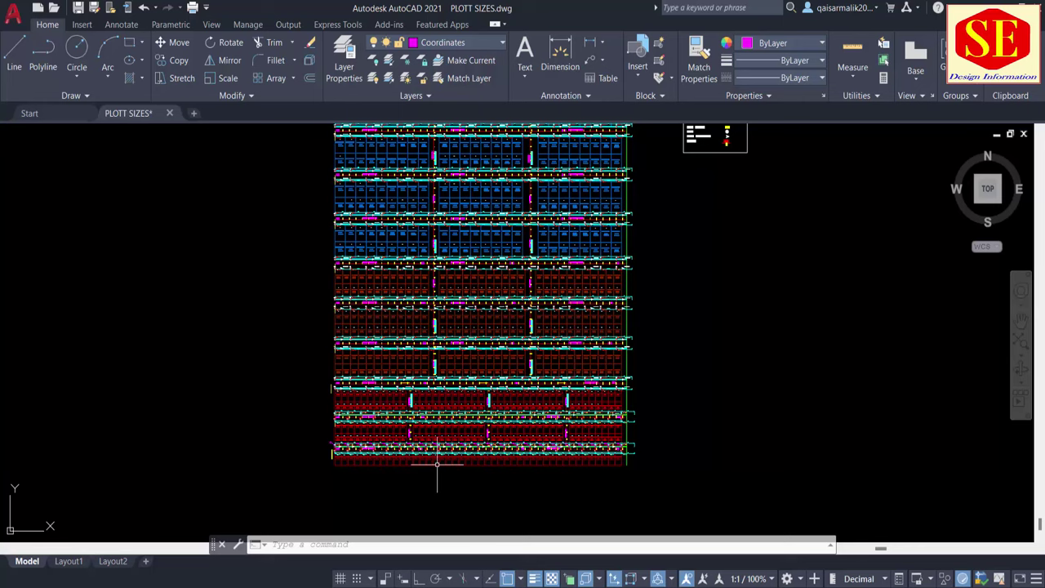
pyautogui.scroll(4, 376, 439)
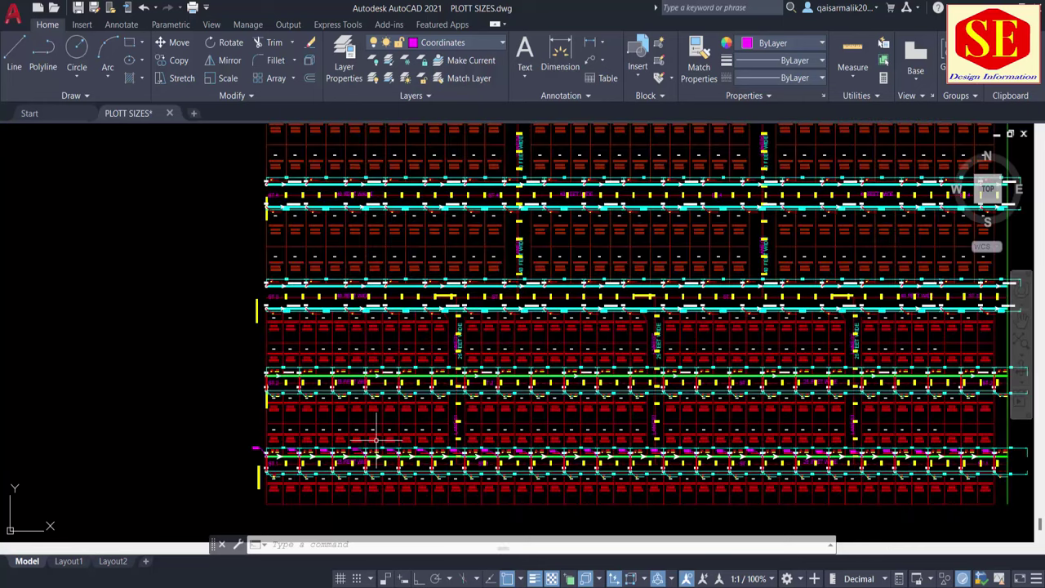
pyautogui.scroll(2, 363, 379)
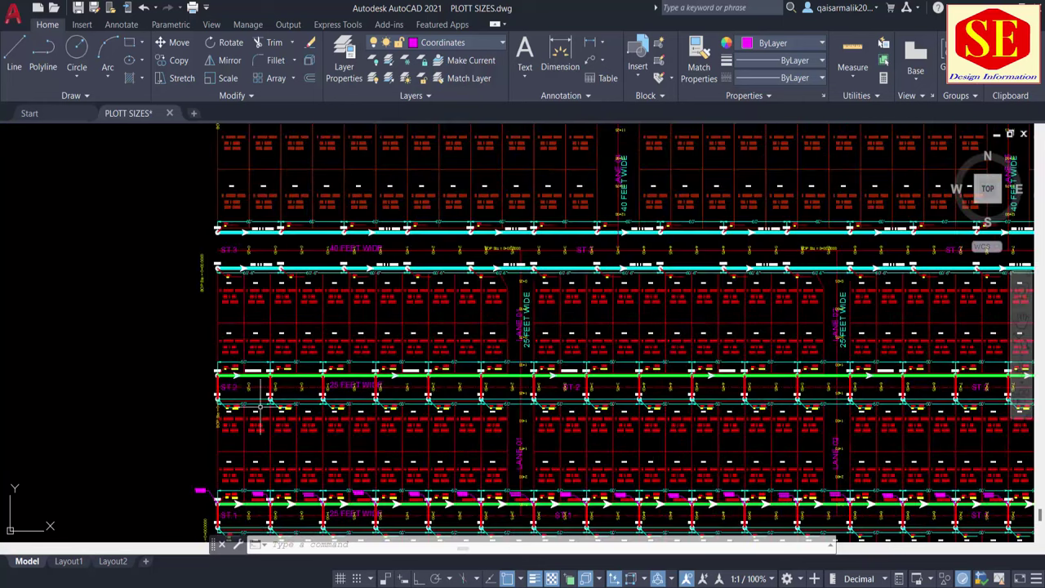
pyautogui.scroll(2, 245, 404)
pyautogui.scroll(-5, 391, 294)
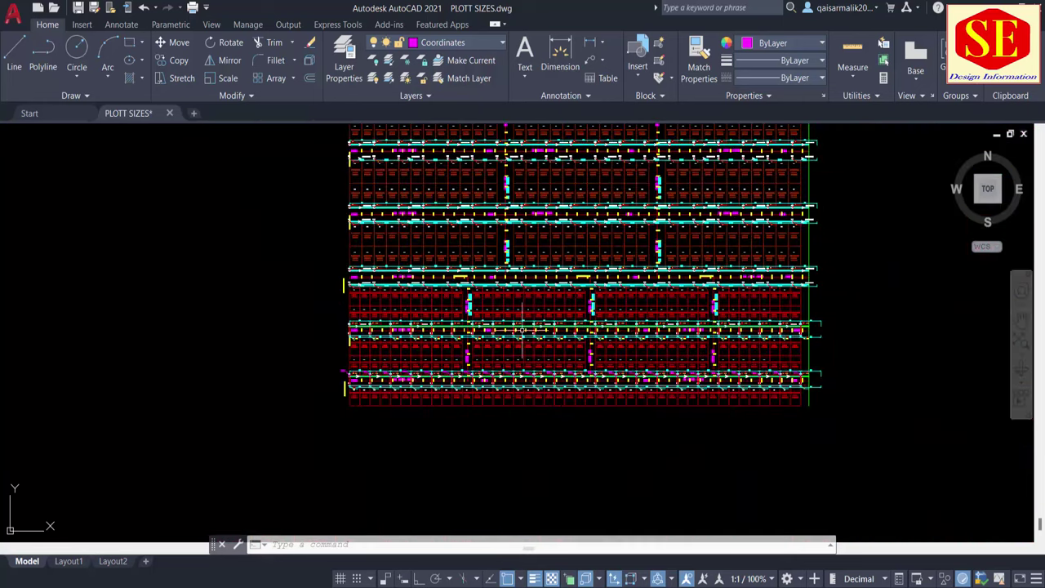
pyautogui.scroll(2, 522, 331)
pyautogui.scroll(2, 490, 347)
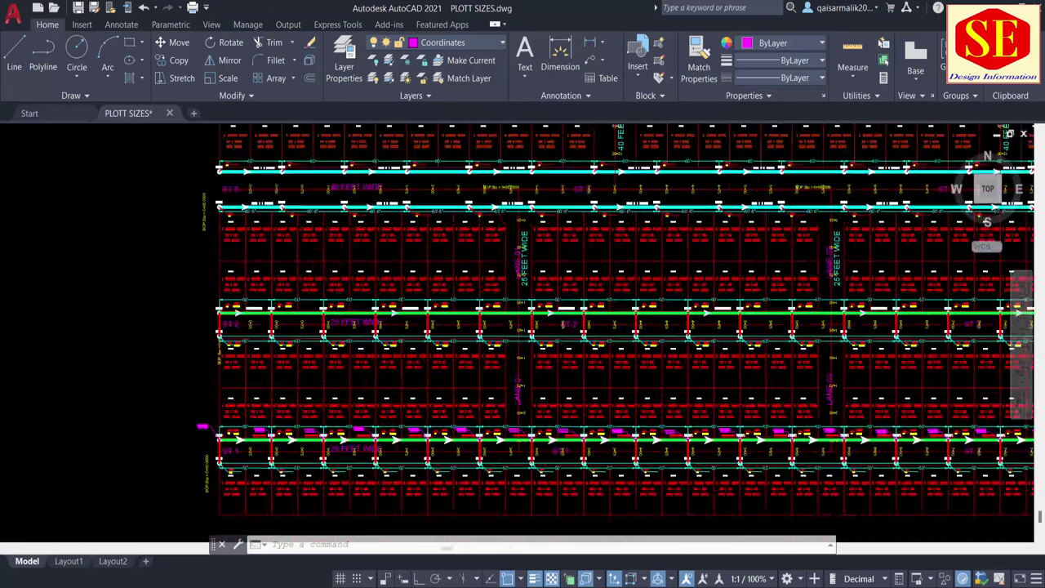
pyautogui.scroll(2, 347, 380)
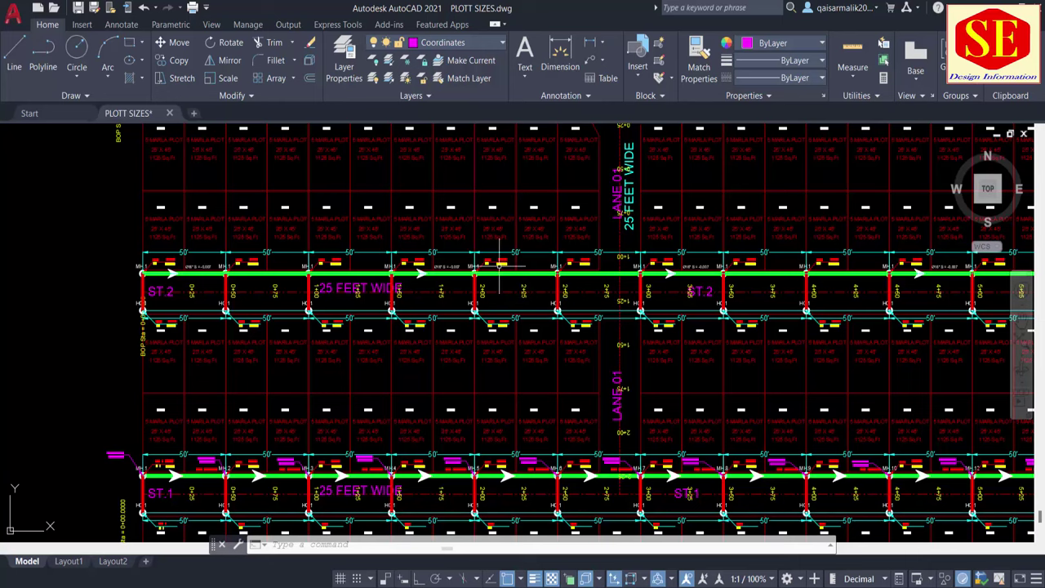
# Step: Pan to ST.3 and back to the ST.2 pipeline FRL/IL labels, then return to Excel
pyautogui.moveTo(441, 349); pyautogui.dragTo(441, 436)
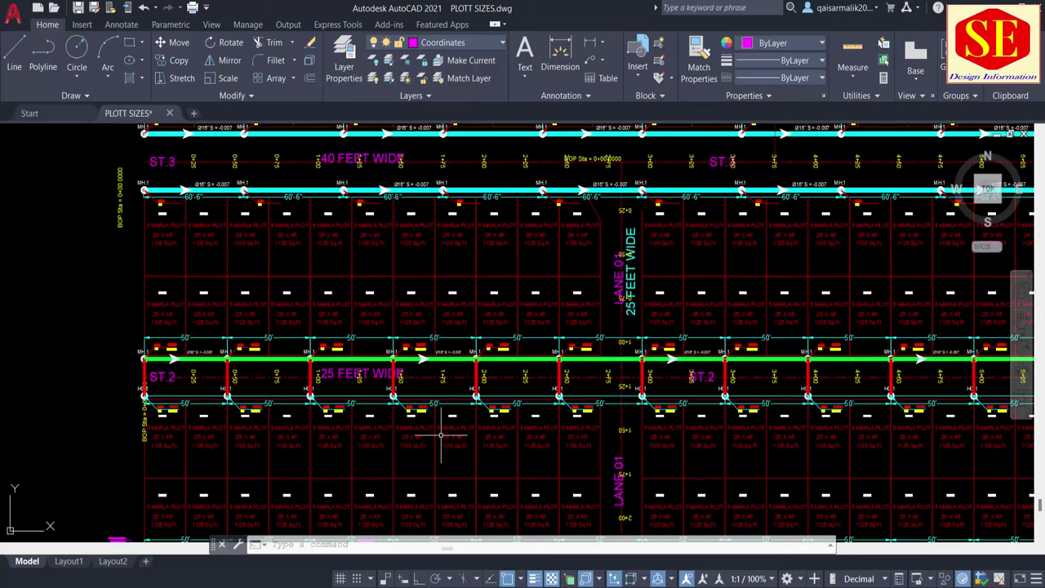
pyautogui.moveTo(426, 264); pyautogui.dragTo(426, 348)
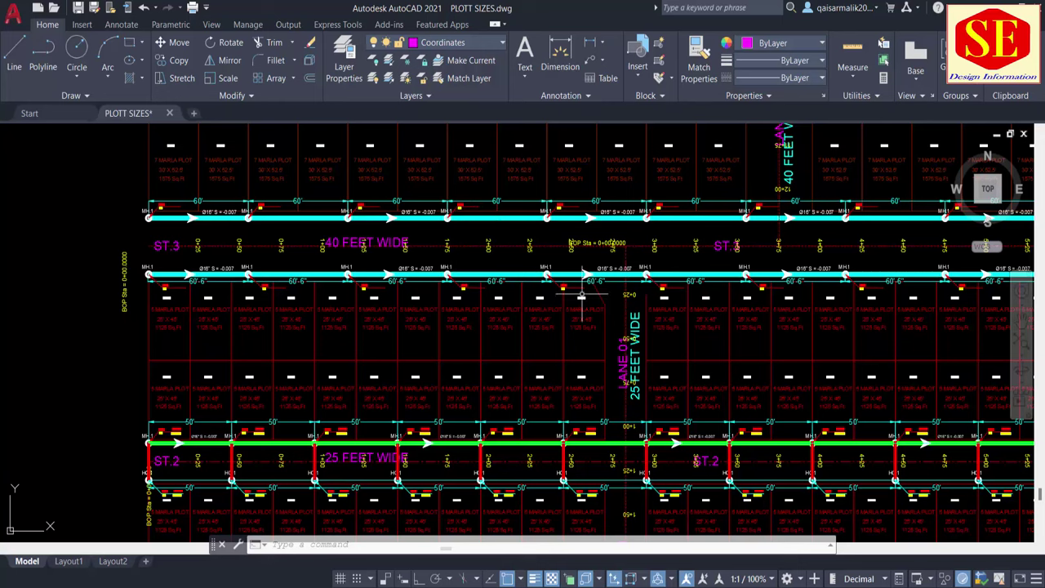
pyautogui.moveTo(582, 293); pyautogui.dragTo(567, 233)
pyautogui.scroll(4, 212, 397)
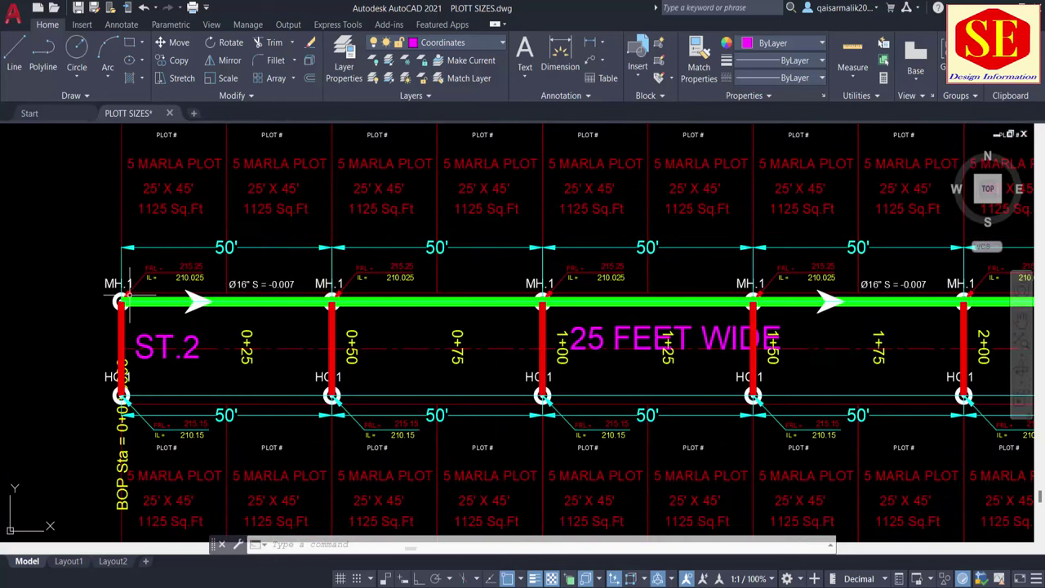
pyautogui.scroll(4, 164, 263)
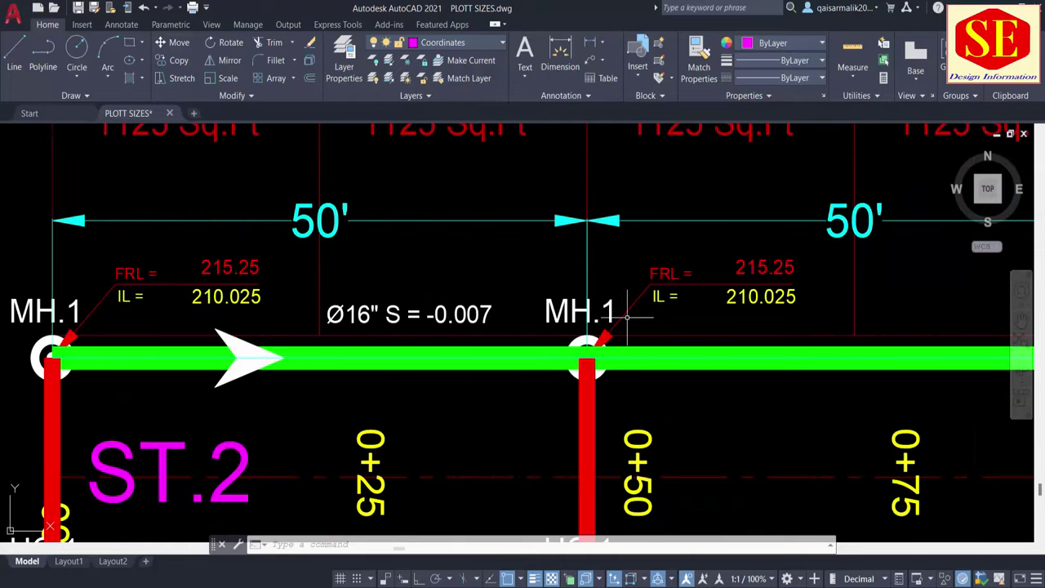
pyautogui.scroll(-5, 627, 318)
pyautogui.scroll(-5, 628, 318)
pyautogui.scroll(6, 308, 360)
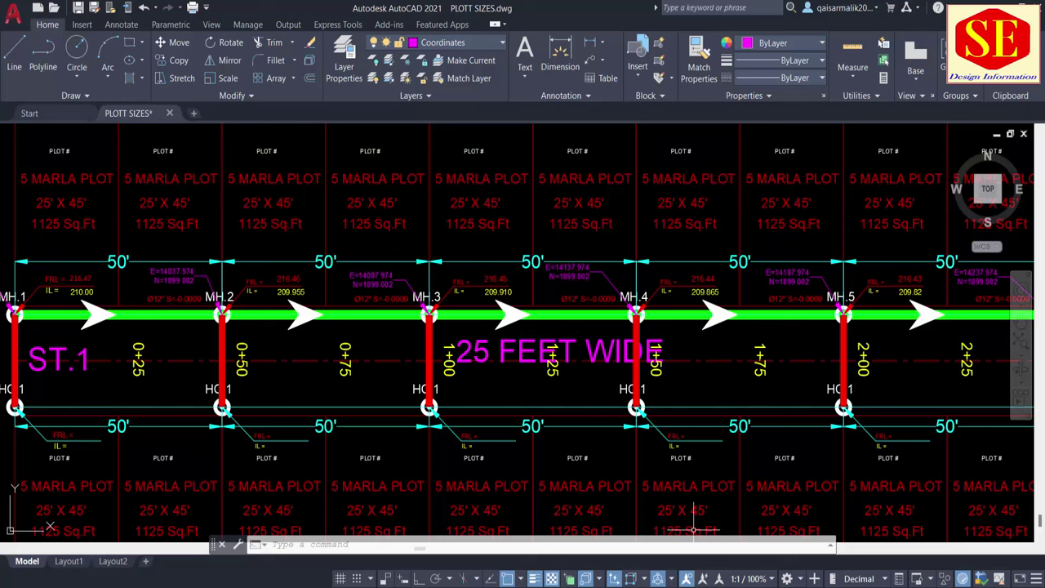
pyautogui.click(518, 563)
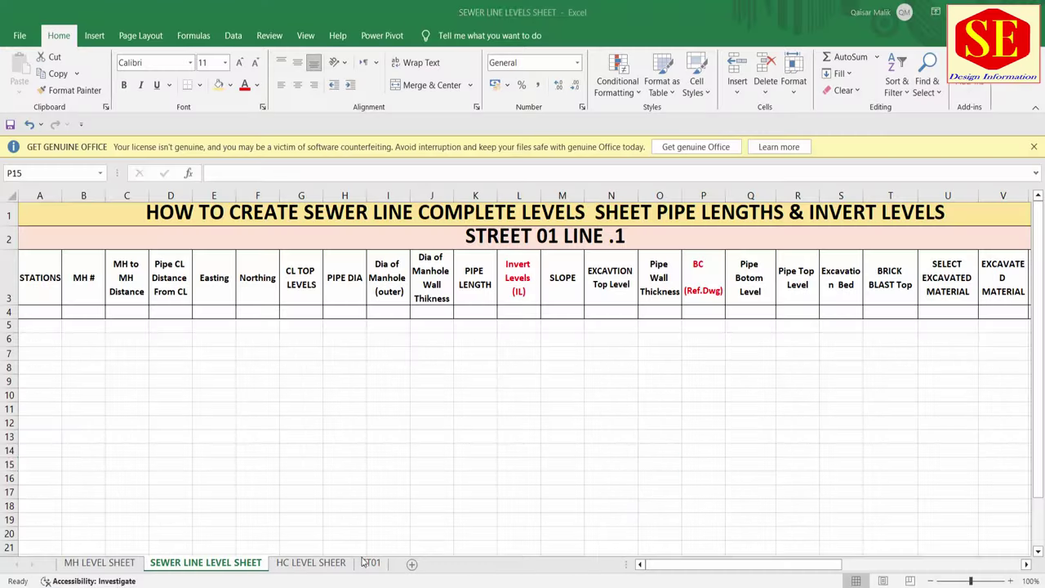
pyautogui.click(106, 563)
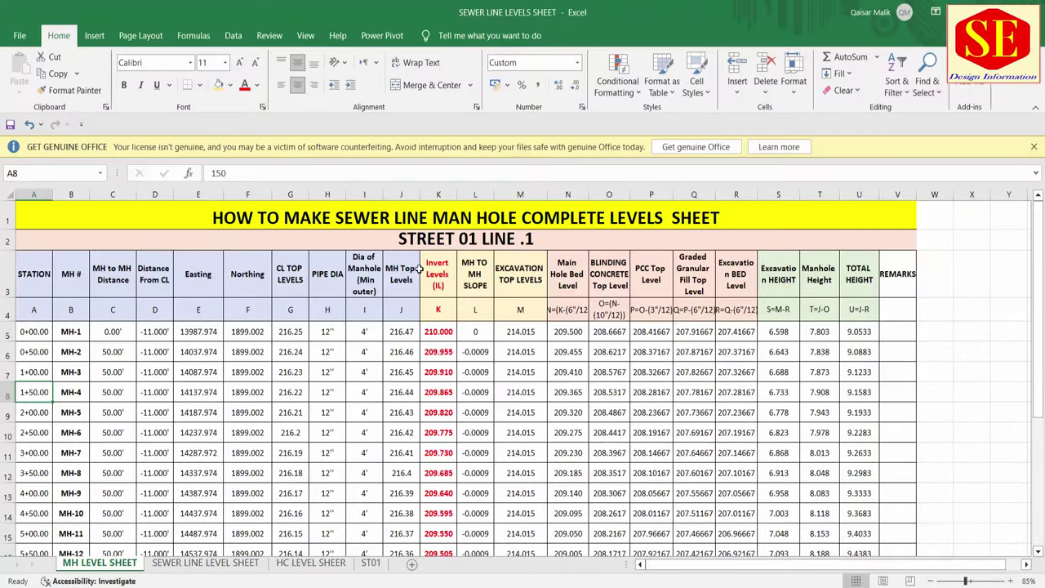
pyautogui.click(245, 219)
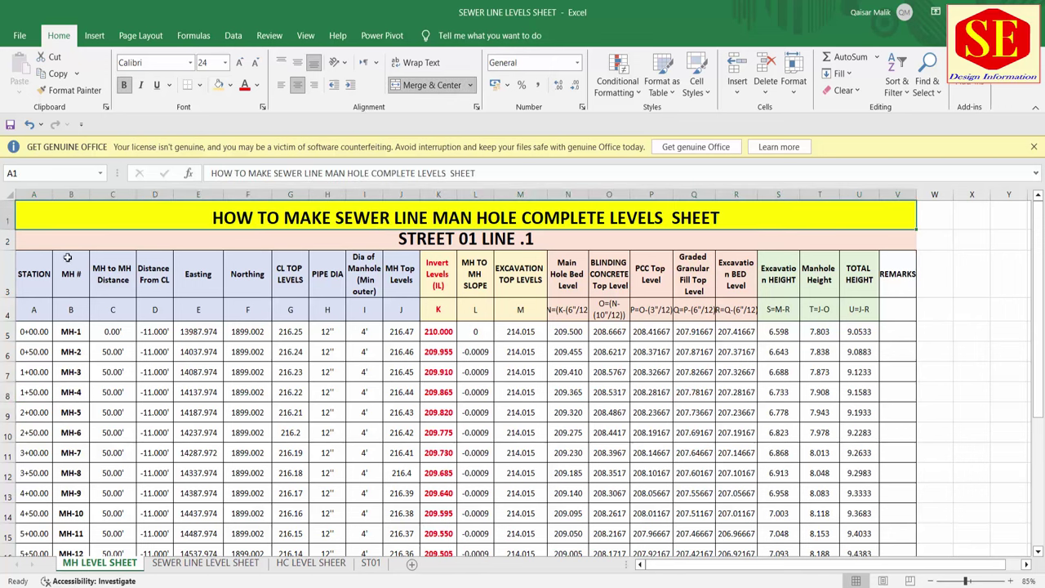
pyautogui.moveTo(18, 286); pyautogui.dragTo(859, 314)
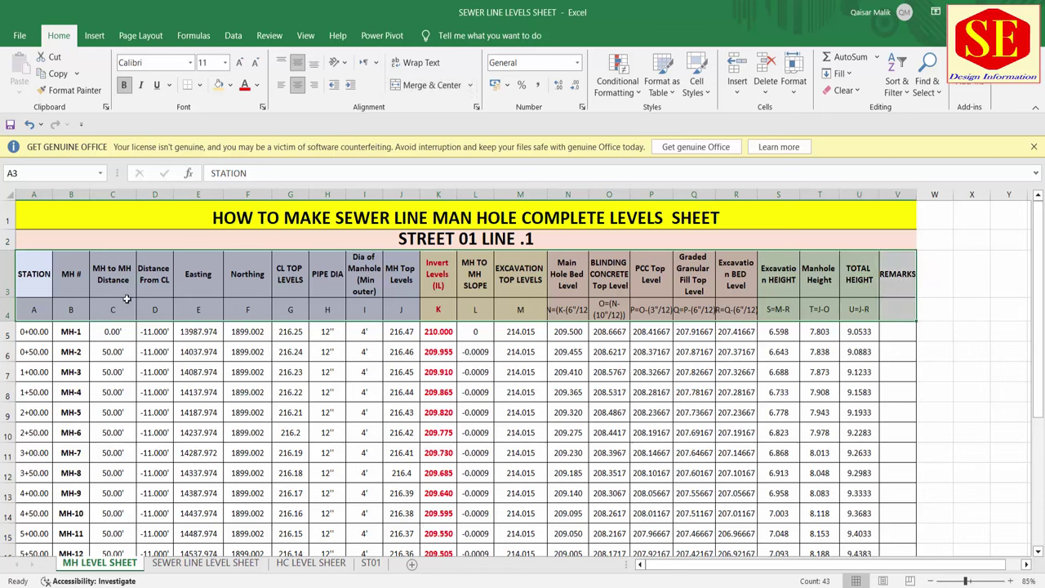
pyautogui.click(73, 337)
pyautogui.moveTo(73, 337); pyautogui.dragTo(73, 533)
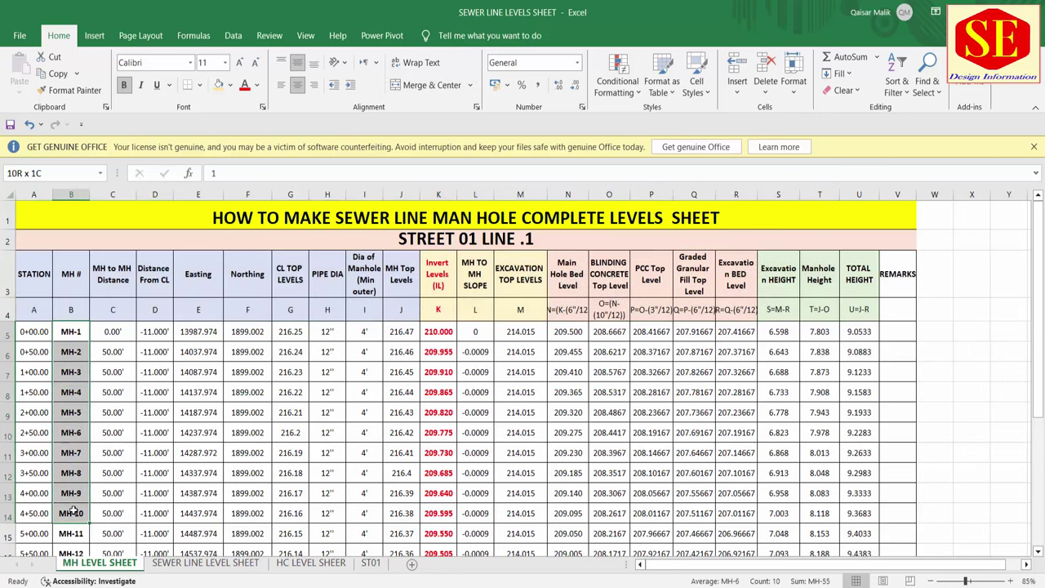
pyautogui.click(74, 350)
pyautogui.write('2')
pyautogui.doubleClick(74, 349)
pyautogui.press('Escape')
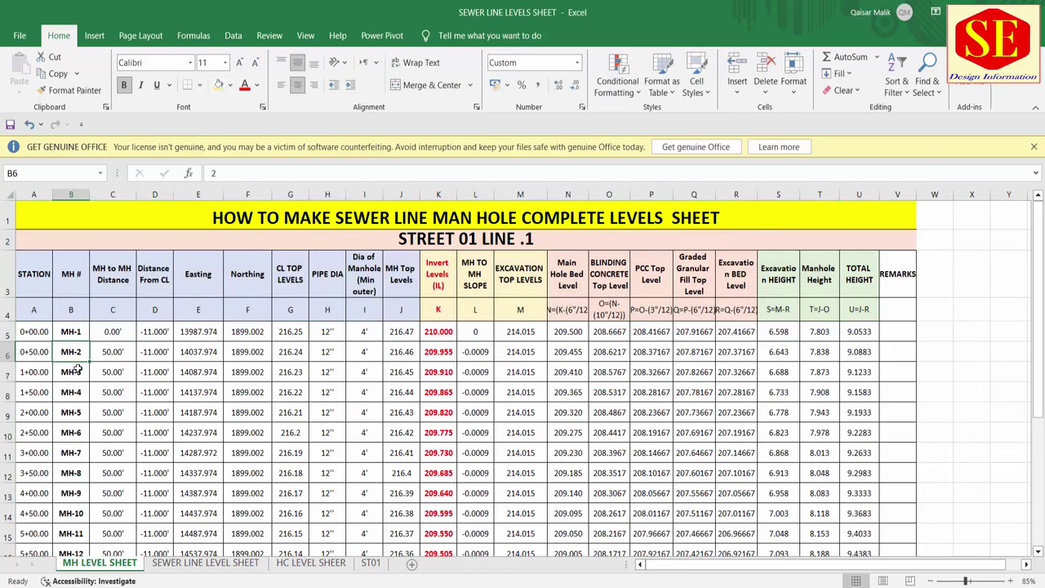
pyautogui.write('5')
pyautogui.press('Return')
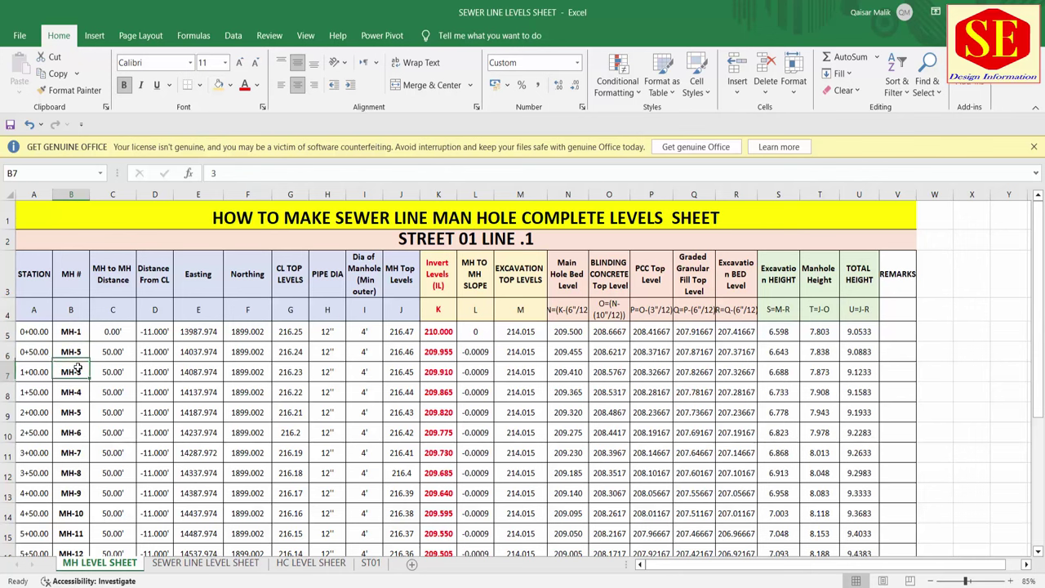
pyautogui.write('3')
pyautogui.press('Return')
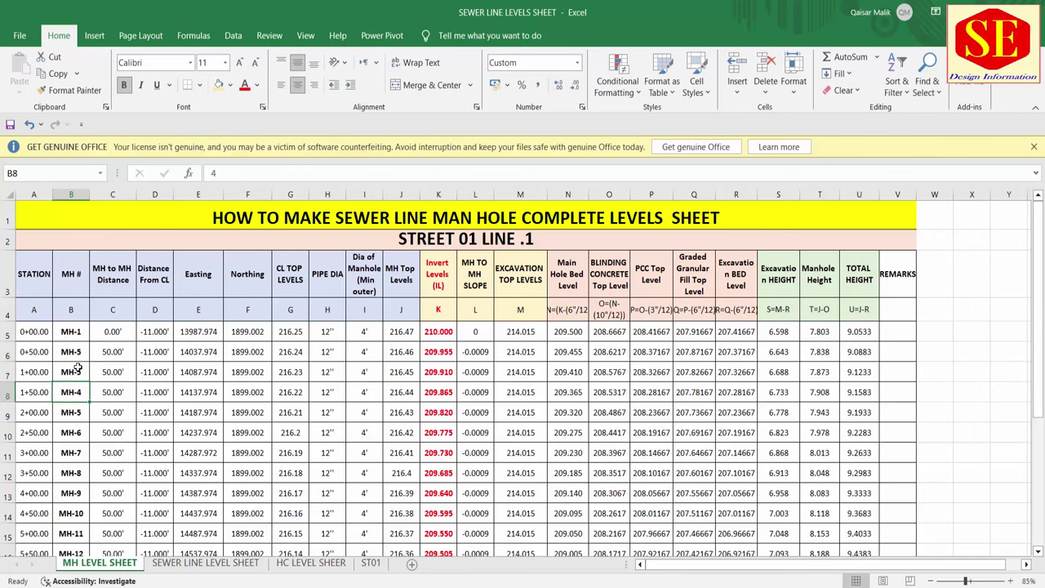
pyautogui.hotkey('ctrl', 'z')
pyautogui.hotkey('ctrl', 'z')
pyautogui.moveTo(113, 331); pyautogui.dragTo(111, 392)
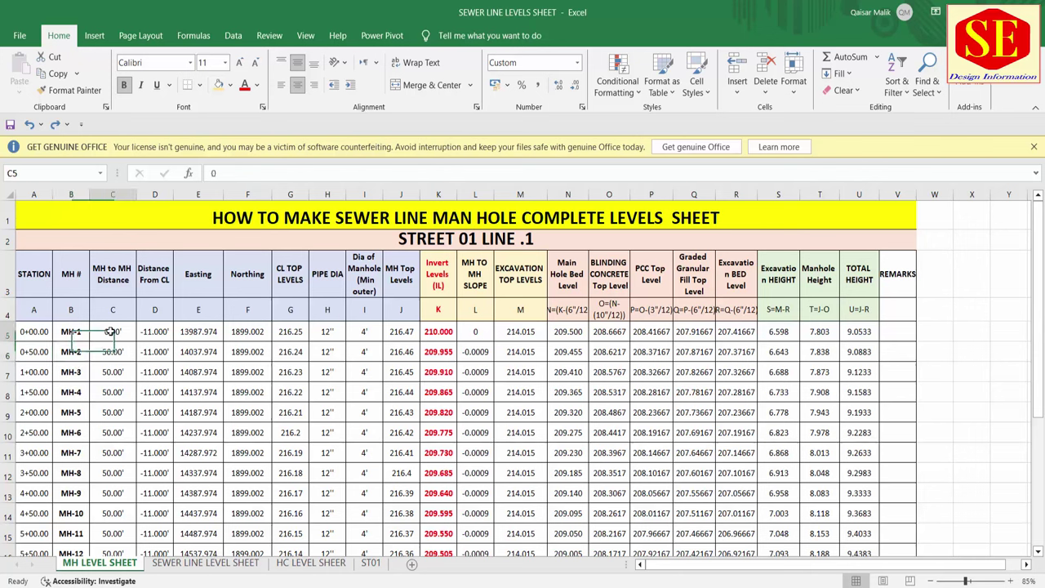
pyautogui.moveTo(155, 332); pyautogui.dragTo(155, 392)
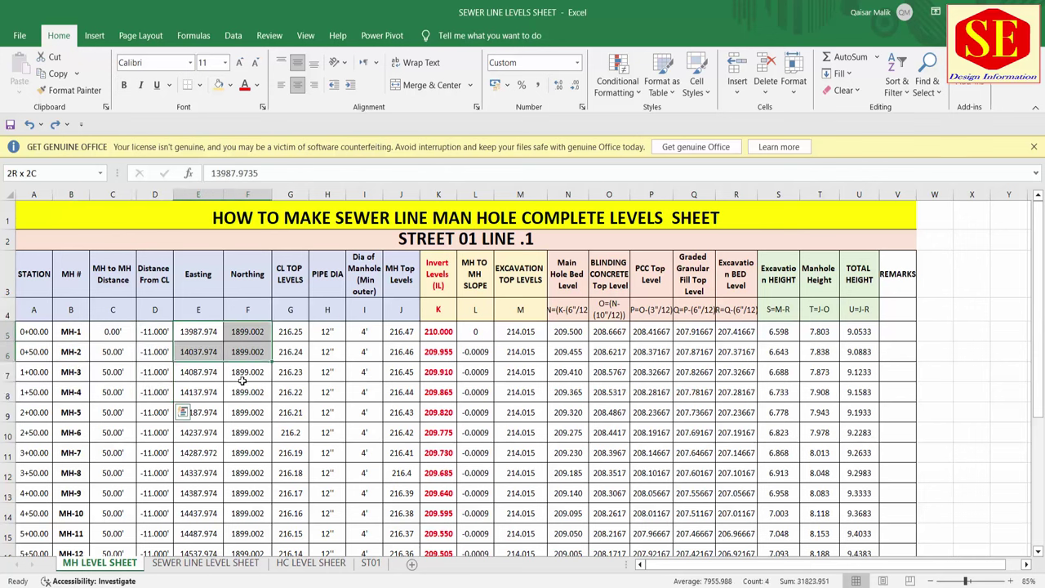
pyautogui.moveTo(196, 331); pyautogui.dragTo(290, 413)
pyautogui.click(328, 329)
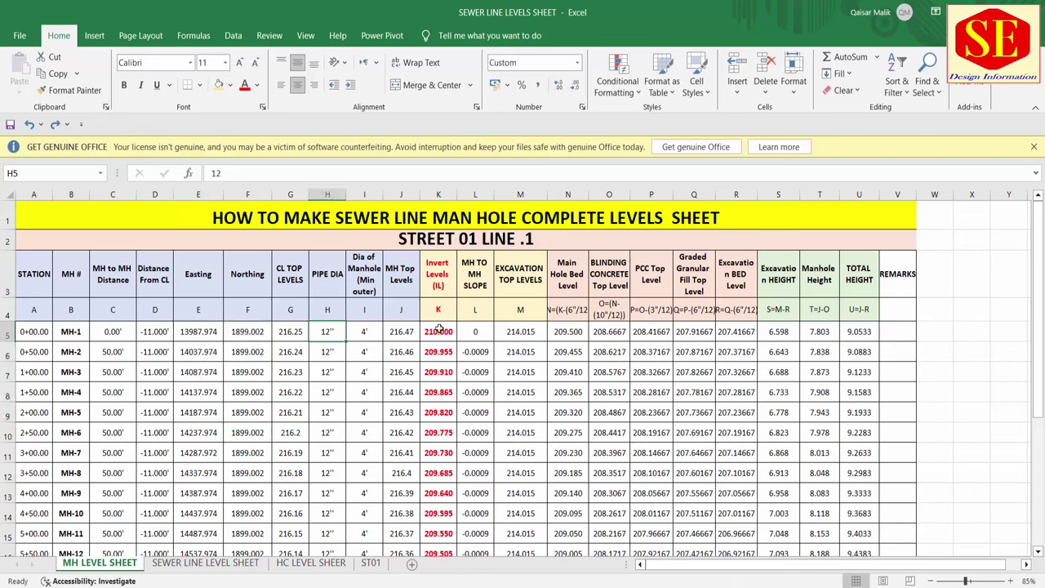
pyautogui.doubleClick(441, 351)
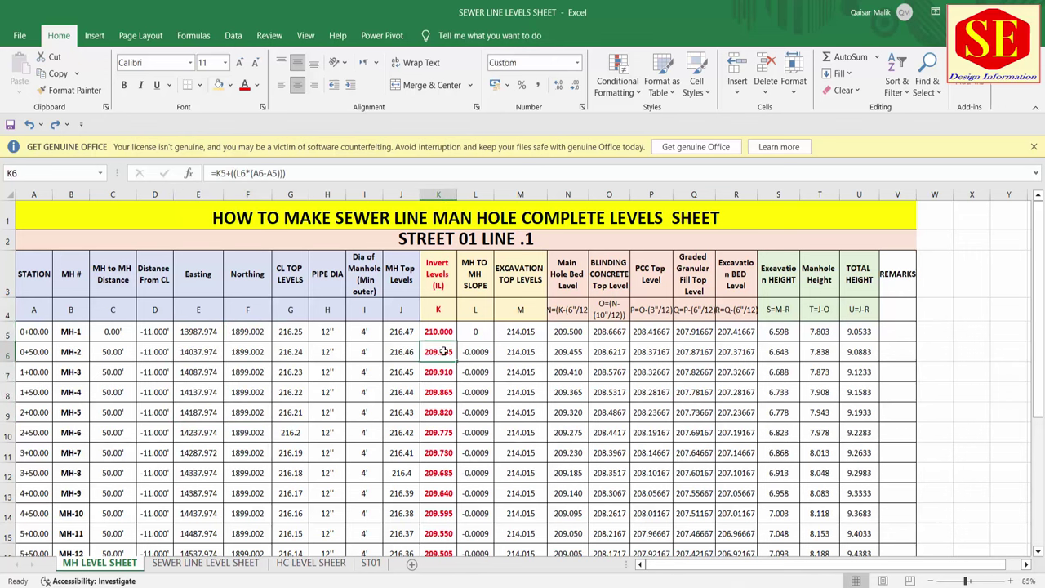
pyautogui.click(519, 354)
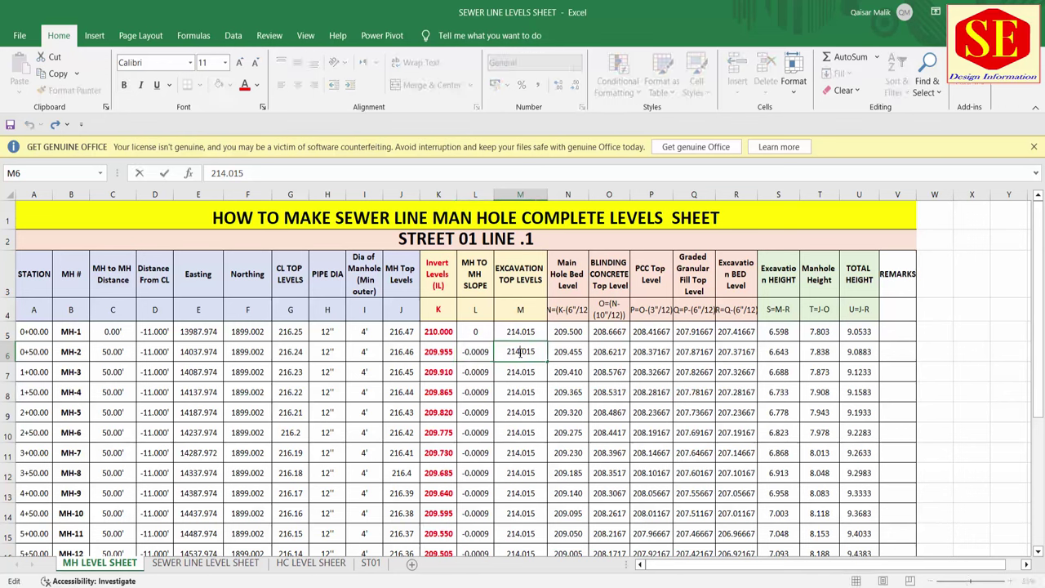
pyautogui.doubleClick(567, 351)
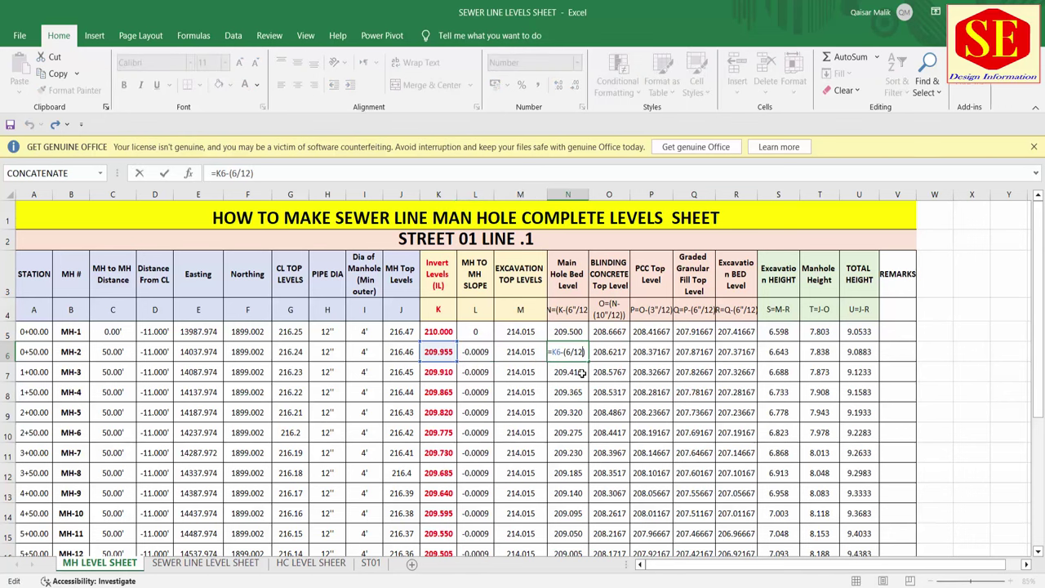
pyautogui.press('Escape')
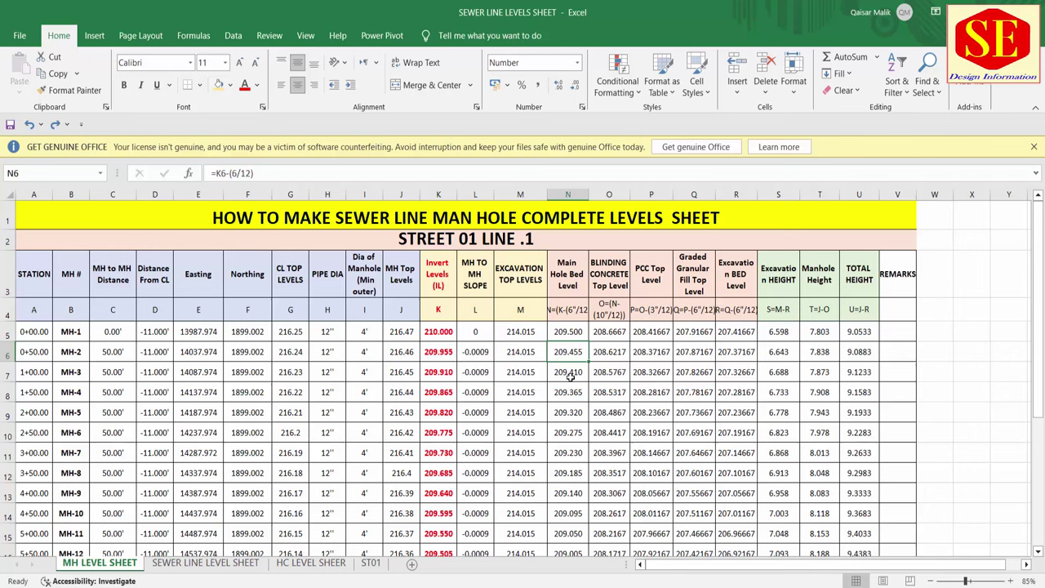
pyautogui.moveTo(71, 331); pyautogui.dragTo(71, 473)
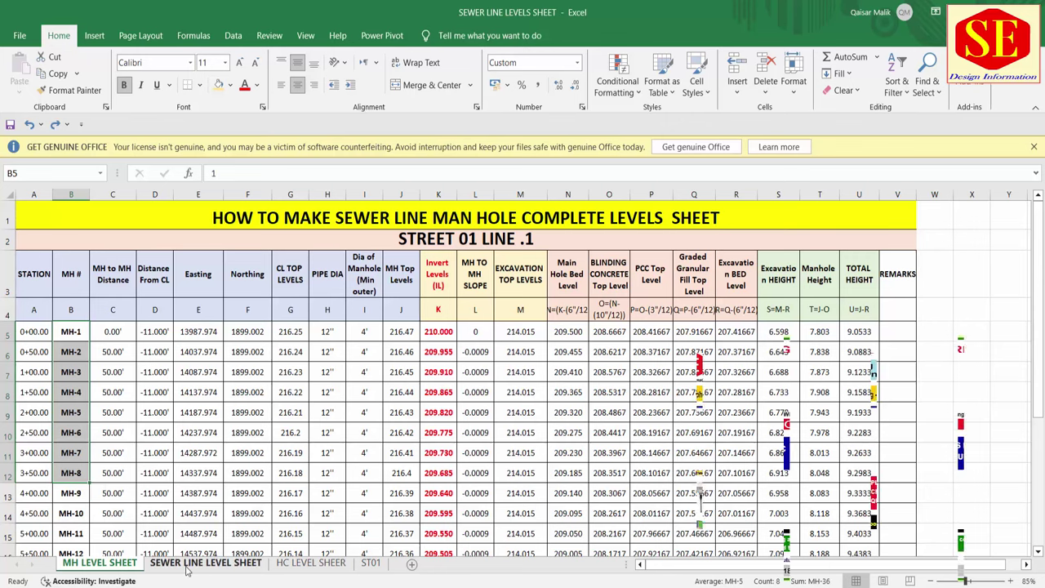
# Step: Compare the sewer sheet title with the MH LEVEL SHEET's MH-2 entry: station 0+50.00, easting and northing
pyautogui.click(187, 566)
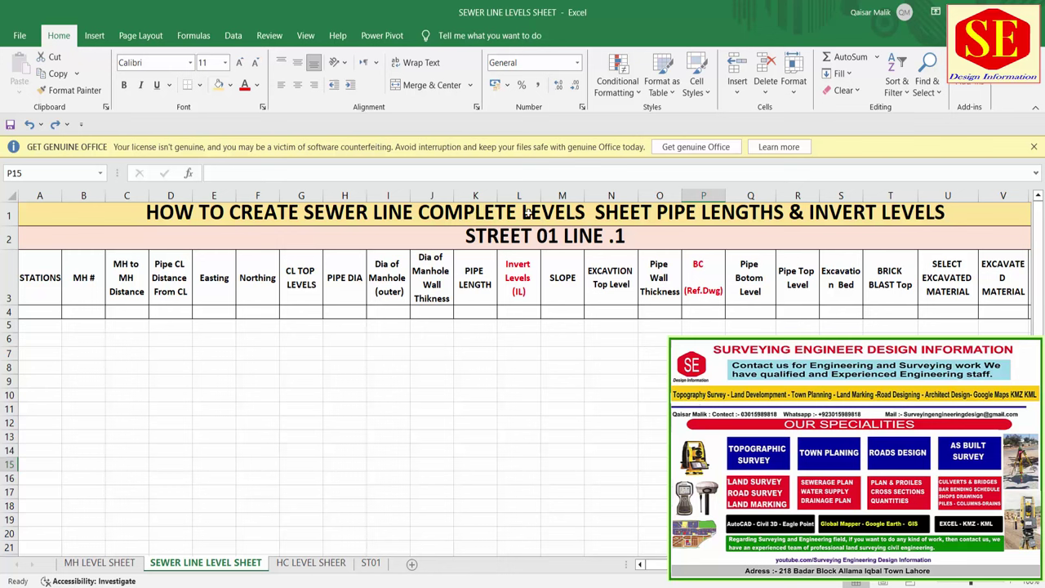
pyautogui.click(597, 212)
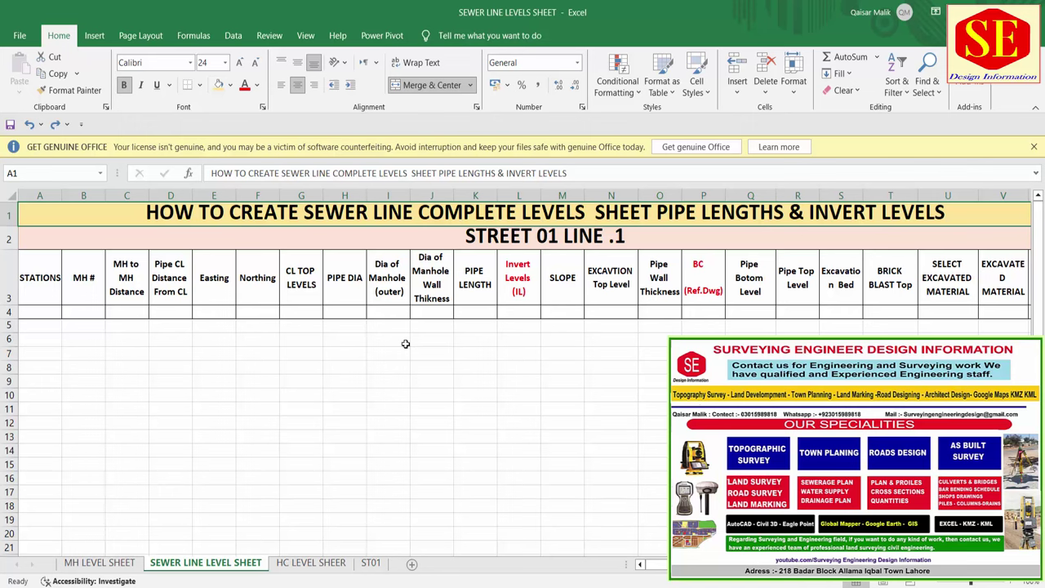
pyautogui.click(99, 562)
pyautogui.press('Down')
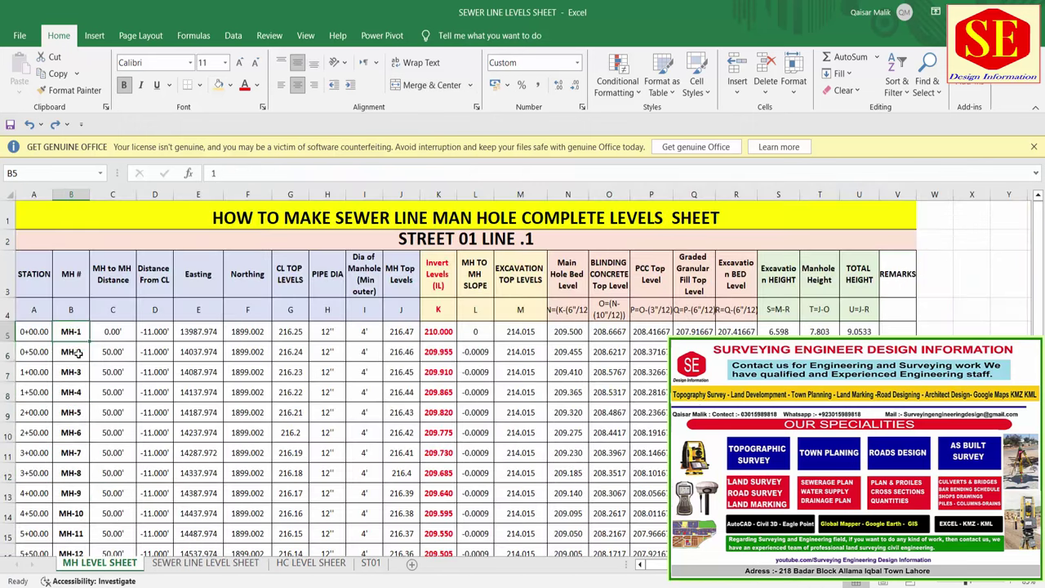
pyautogui.click(30, 350)
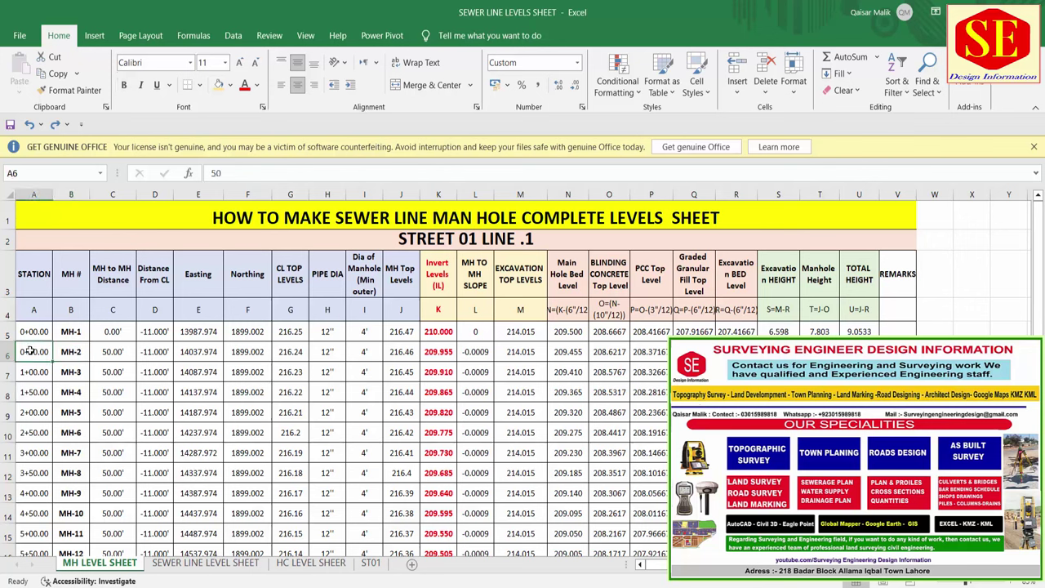
pyautogui.moveTo(204, 352); pyautogui.dragTo(245, 352)
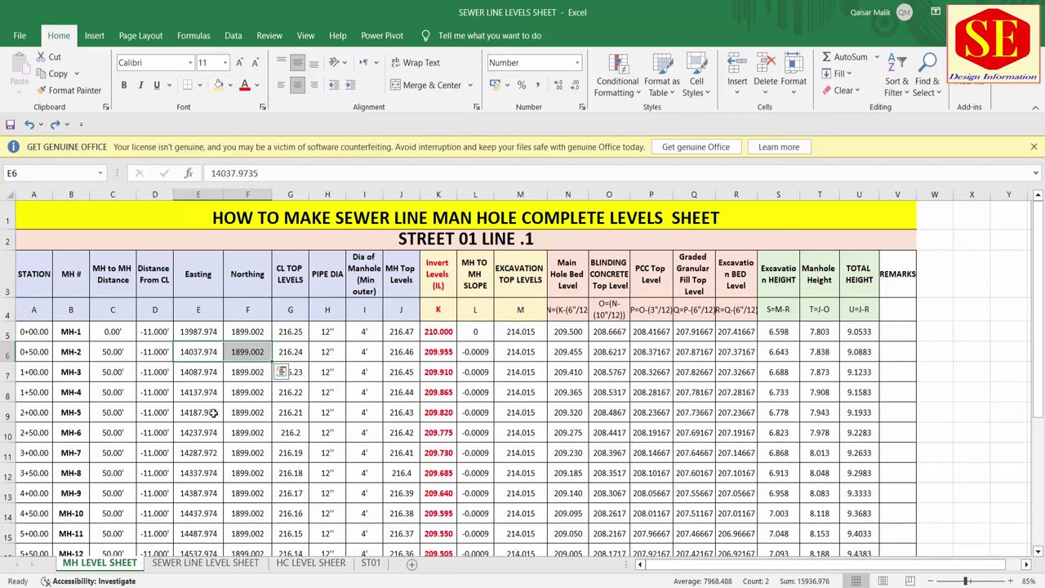
# Step: Back on the SEWER LINE LEVEL SHEET, select the row 3 column headings, then switch to the sewer PDF
pyautogui.hotkey('ctrl', 'pagedown')
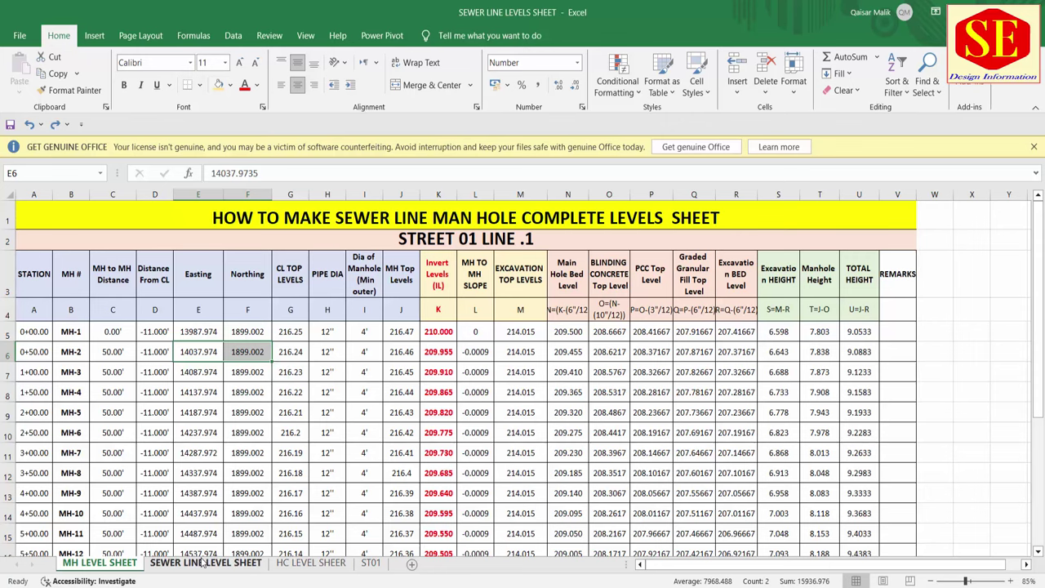
pyautogui.click(39, 325)
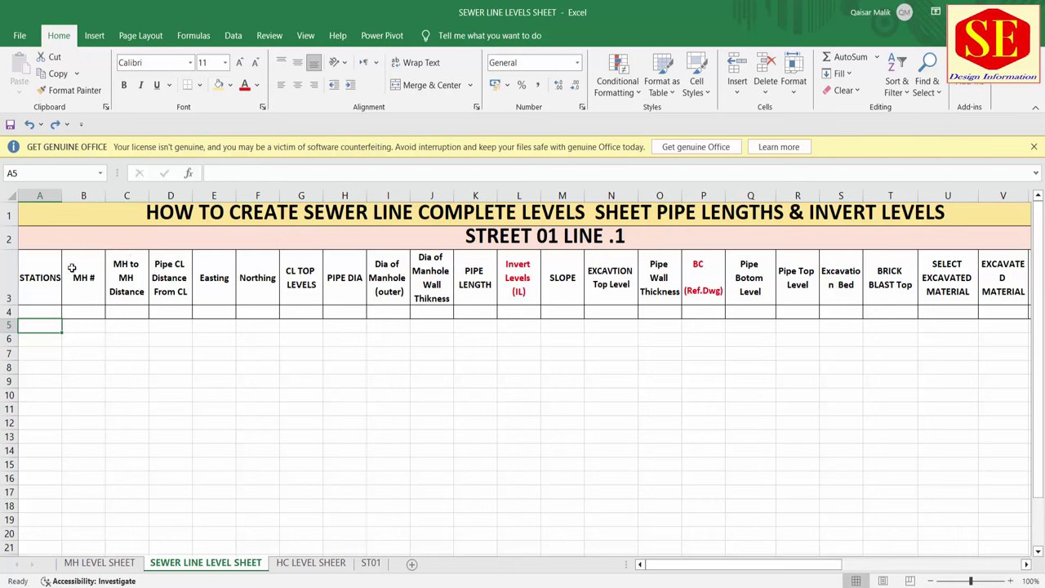
pyautogui.moveTo(49, 278); pyautogui.dragTo(970, 286)
pyautogui.hotkey('alt', 'Tab')
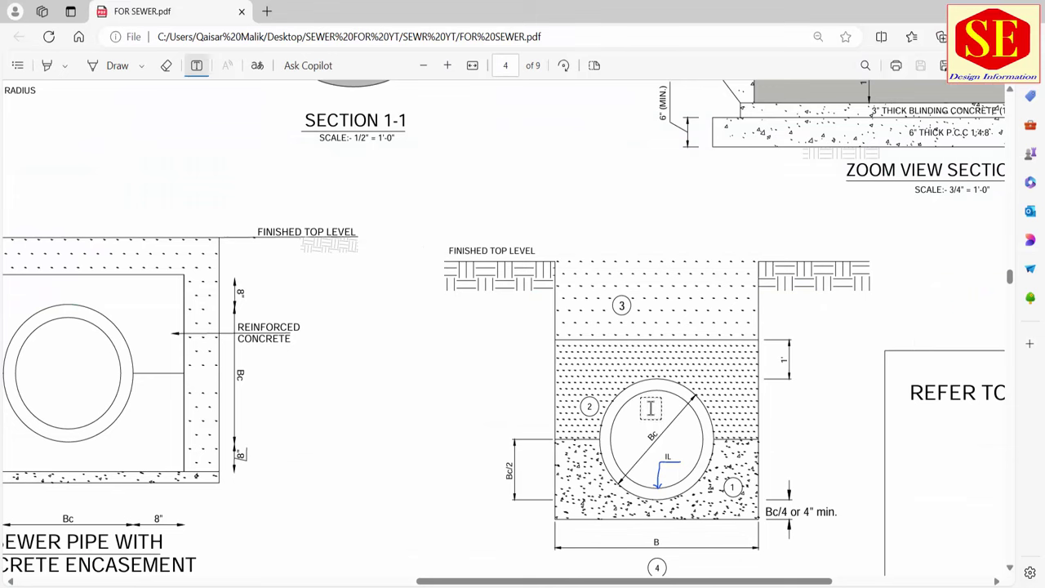
# Step: Scroll down through the FOR SEWER.pdf drawing pages
pyautogui.keyDown('ctrl'); pyautogui.scroll(-3, 606, 393); pyautogui.keyUp('ctrl')
pyautogui.keyDown('ctrl'); pyautogui.scroll(-2, 605, 394); pyautogui.keyUp('ctrl')
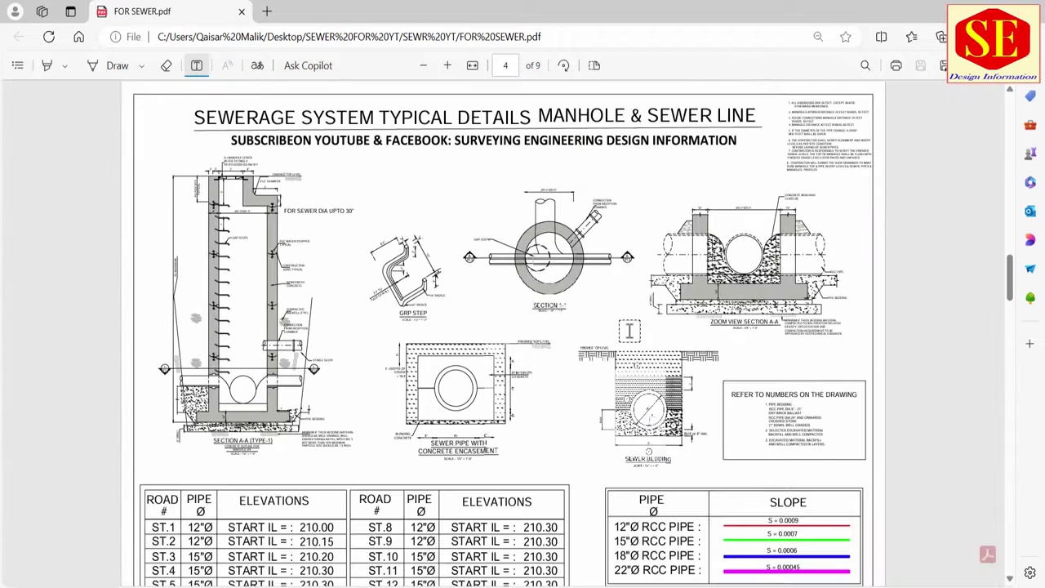
pyautogui.scroll(10, 629, 330)
pyautogui.scroll(10, 629, 329)
pyautogui.scroll(10, 629, 329)
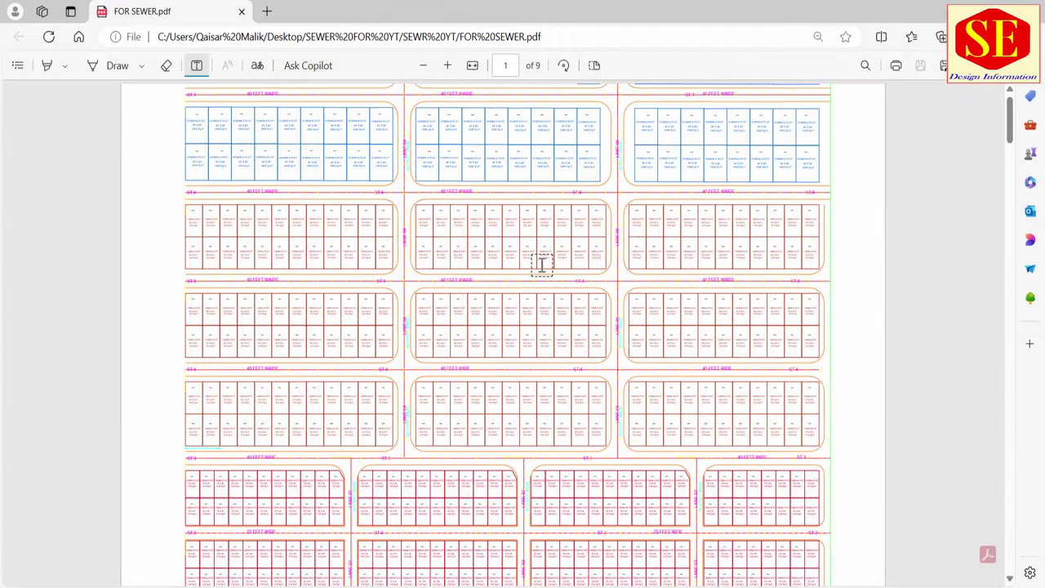
pyautogui.scroll(-3, 530, 247)
pyautogui.scroll(-3, 525, 242)
pyautogui.scroll(-3, 525, 242)
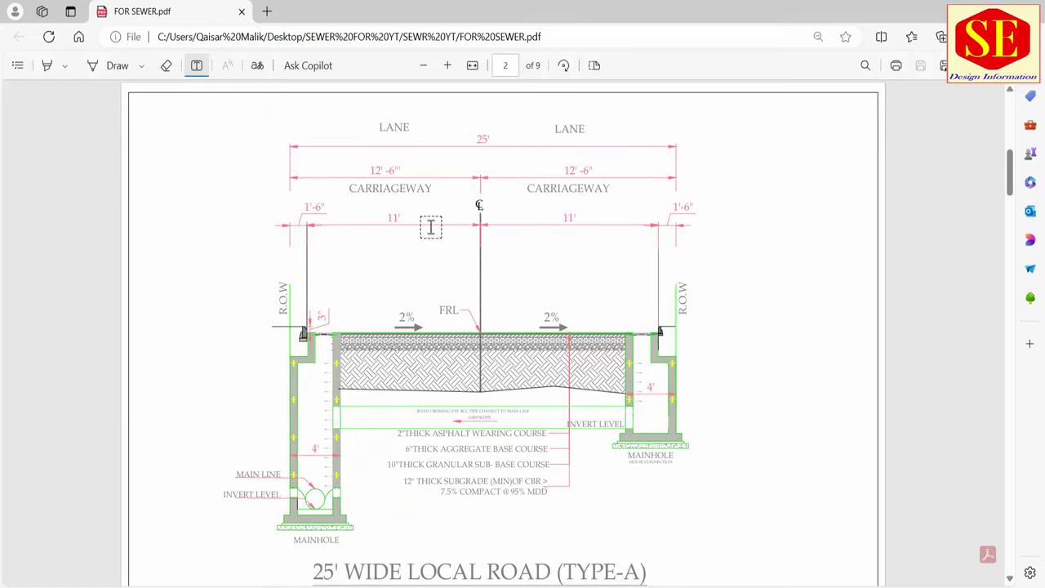
pyautogui.scroll(-5, 460, 222)
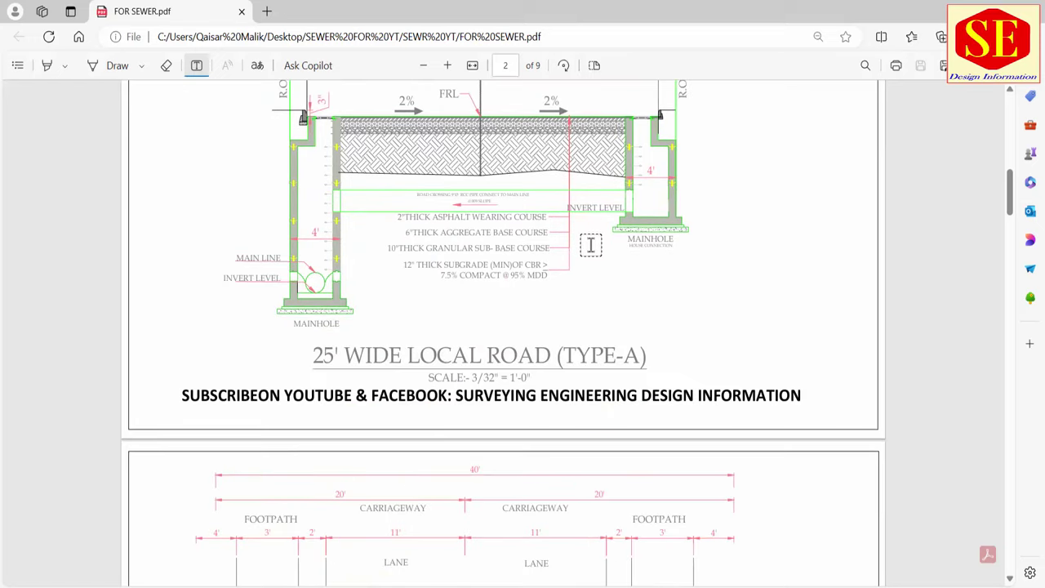
pyautogui.scroll(-3, 591, 245)
pyautogui.scroll(-3, 487, 336)
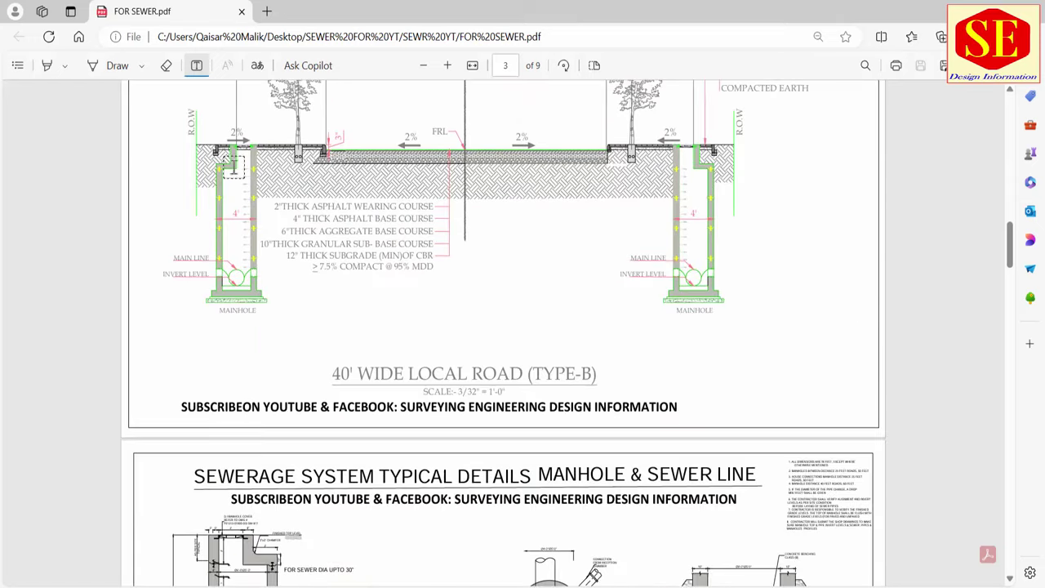
pyautogui.scroll(-5, 394, 245)
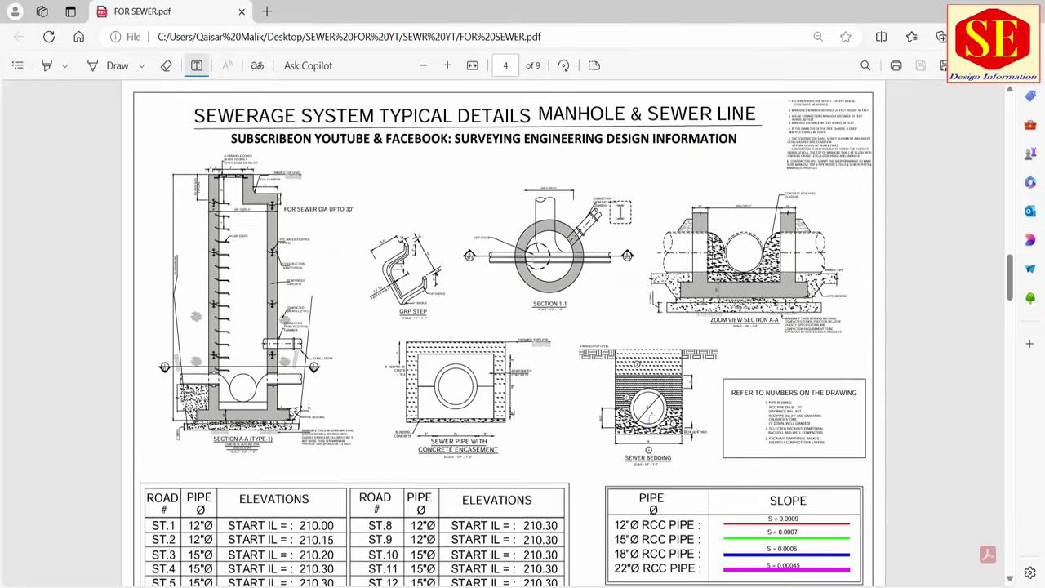
pyautogui.scroll(-2, 482, 235)
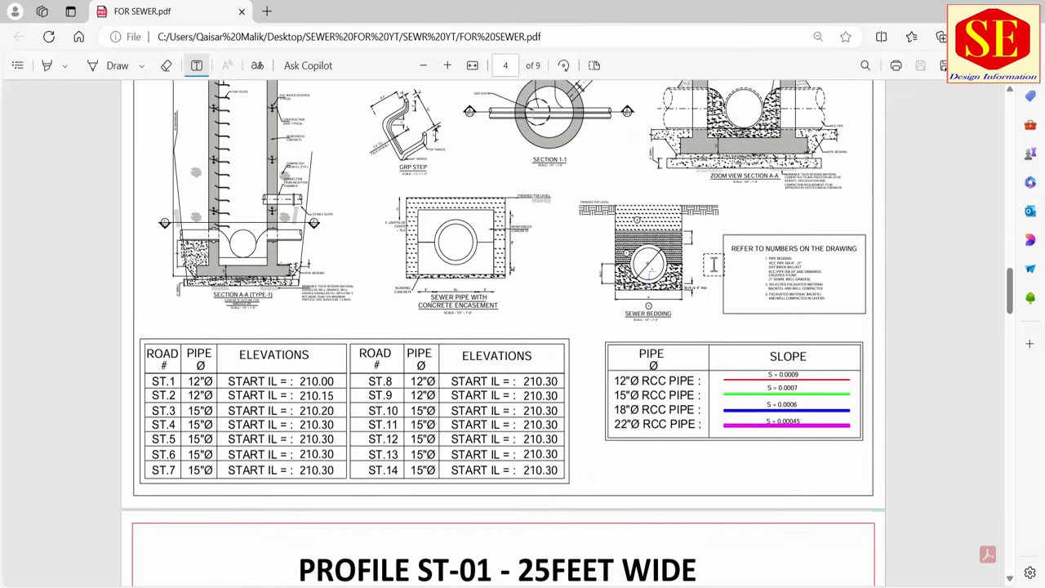
pyautogui.scroll(-1, 577, 202)
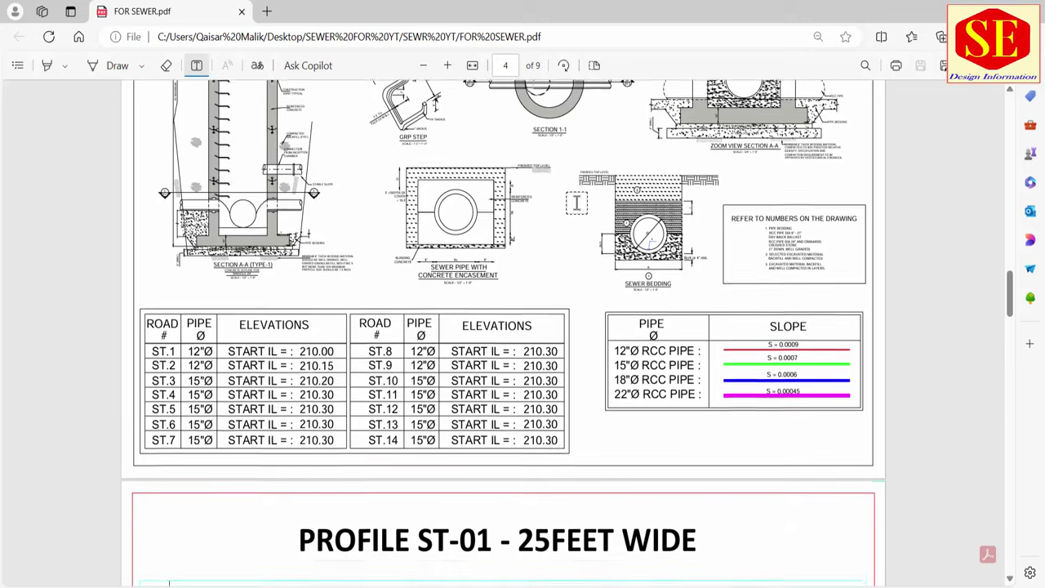
pyautogui.scroll(-3, 576, 202)
pyautogui.scroll(-3, 576, 203)
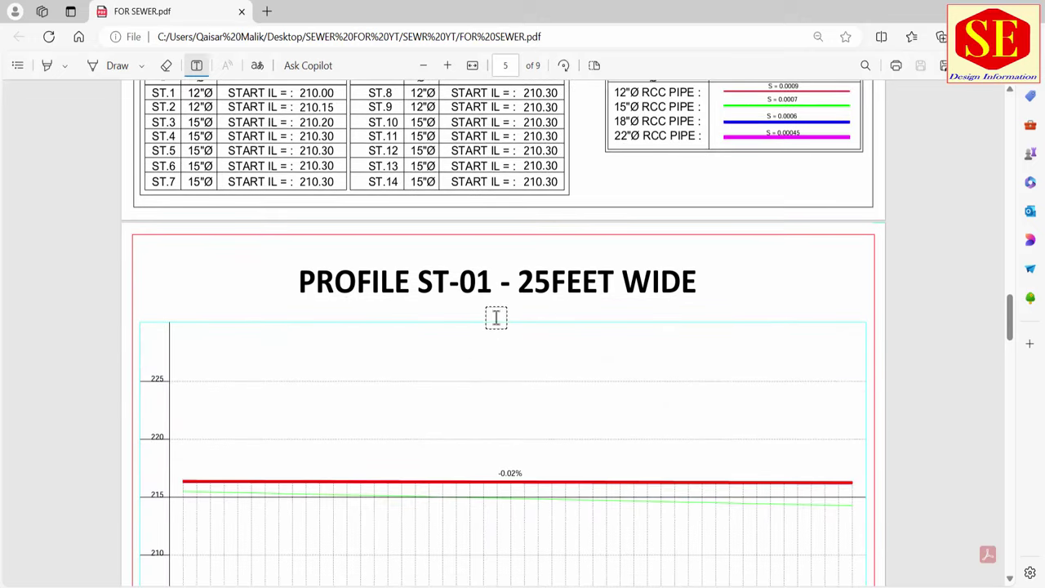
pyautogui.scroll(-4, 531, 326)
pyautogui.scroll(-3, 539, 351)
pyautogui.scroll(-1, 518, 256)
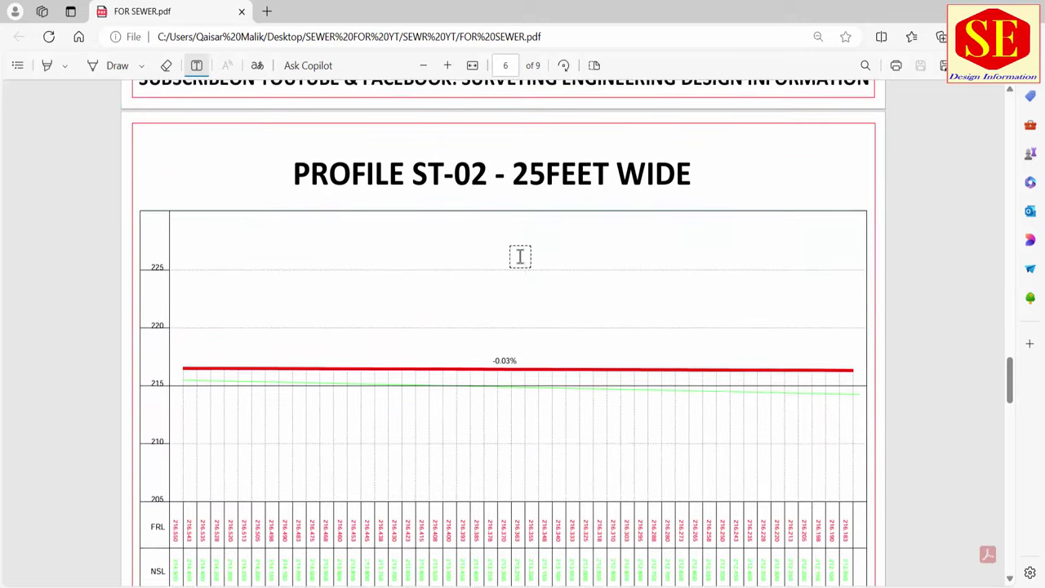
pyautogui.scroll(-3, 518, 256)
pyautogui.scroll(-2, 518, 256)
pyautogui.scroll(-1, 518, 257)
pyautogui.scroll(-1, 517, 256)
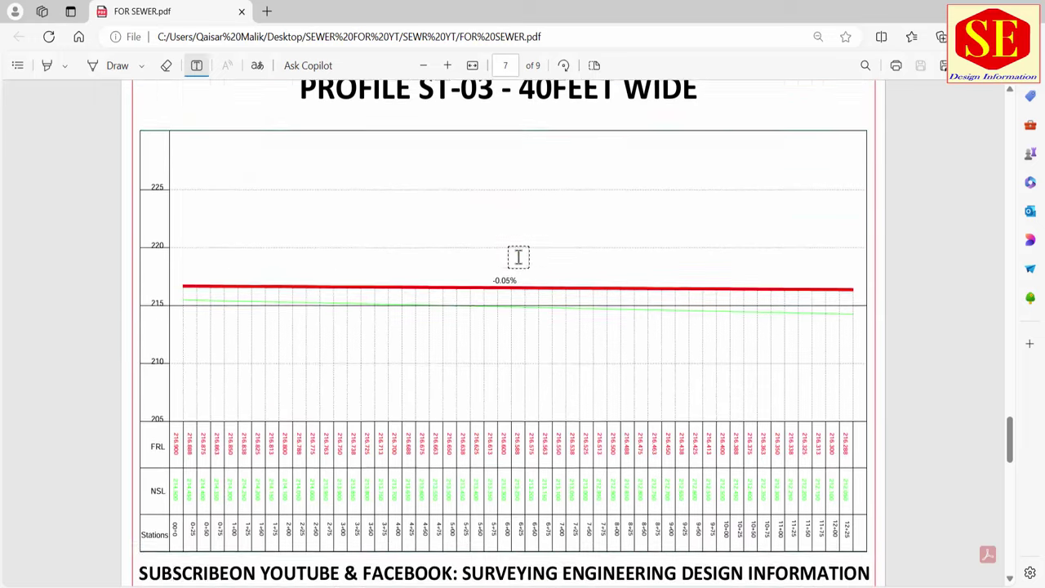
pyautogui.scroll(-3, 517, 256)
pyautogui.scroll(-5, 518, 257)
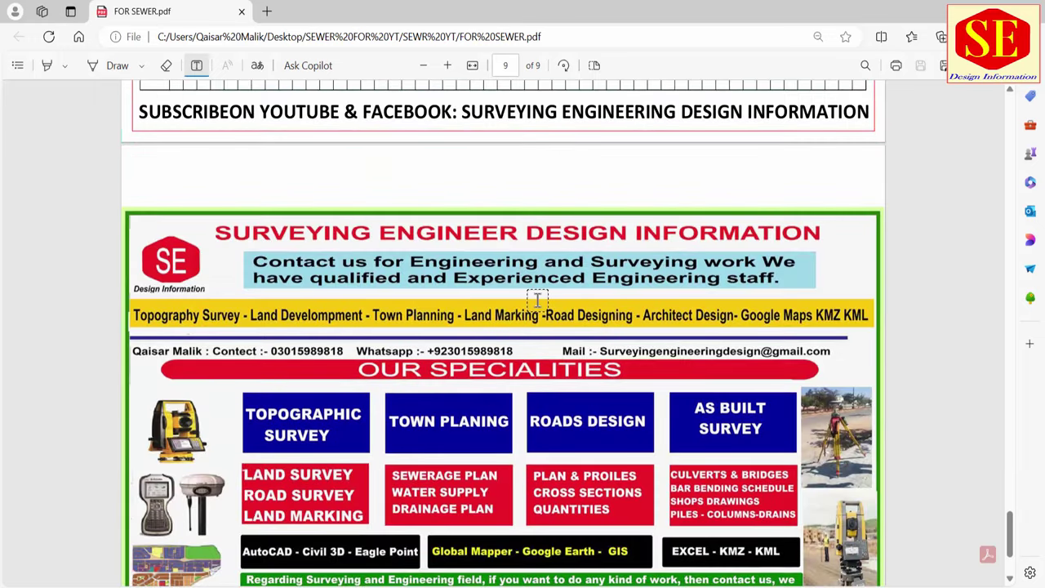
pyautogui.scroll(-1, 537, 300)
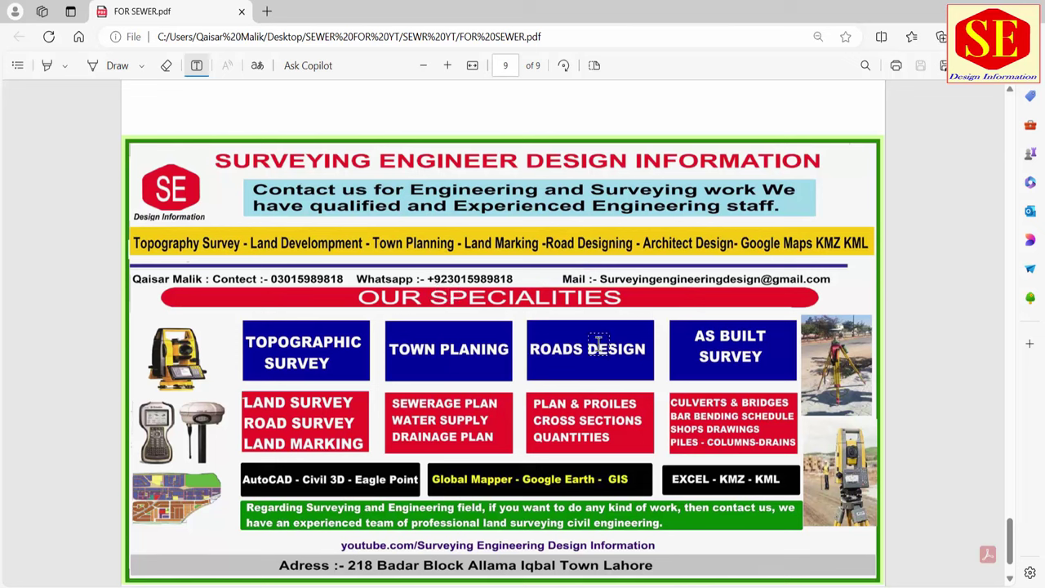
# Step: Scroll back up to the page 4 Sewerage System Typical Details title and manhole drawings
pyautogui.scroll(2, 563, 432)
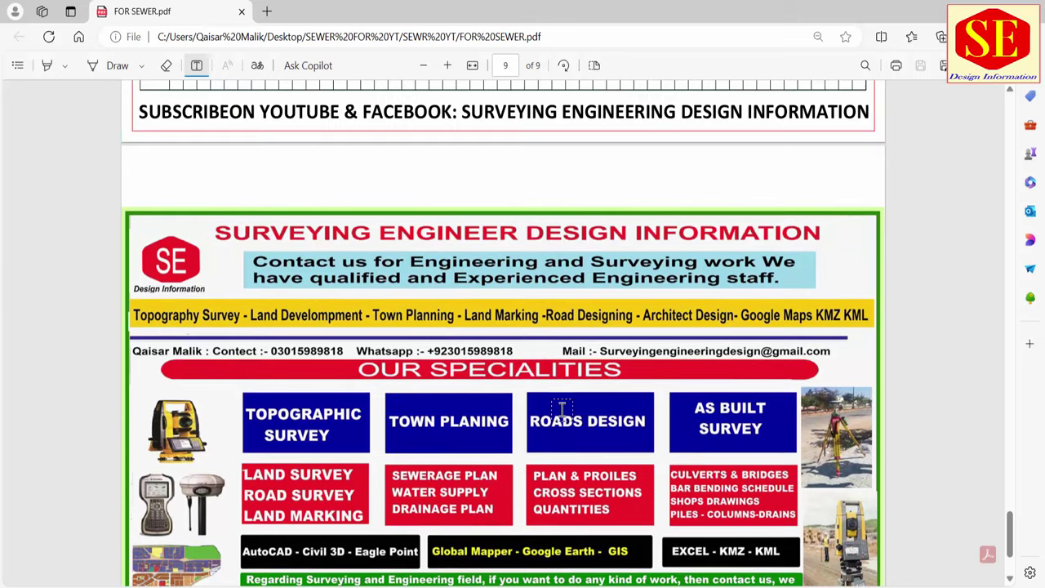
pyautogui.scroll(3, 562, 408)
pyautogui.scroll(3, 562, 410)
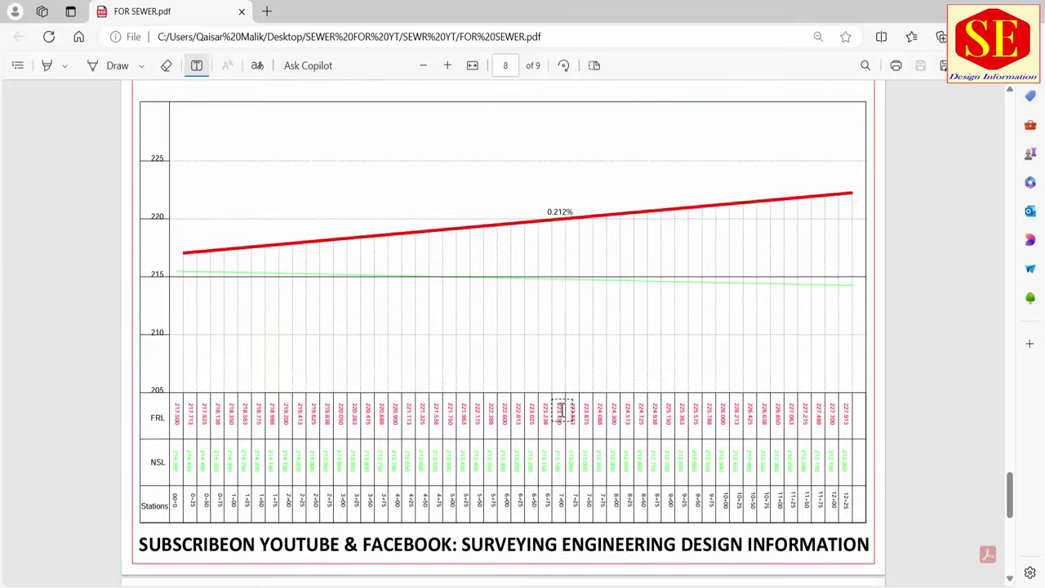
pyautogui.scroll(2, 562, 411)
pyautogui.scroll(3, 561, 411)
pyautogui.scroll(5, 562, 411)
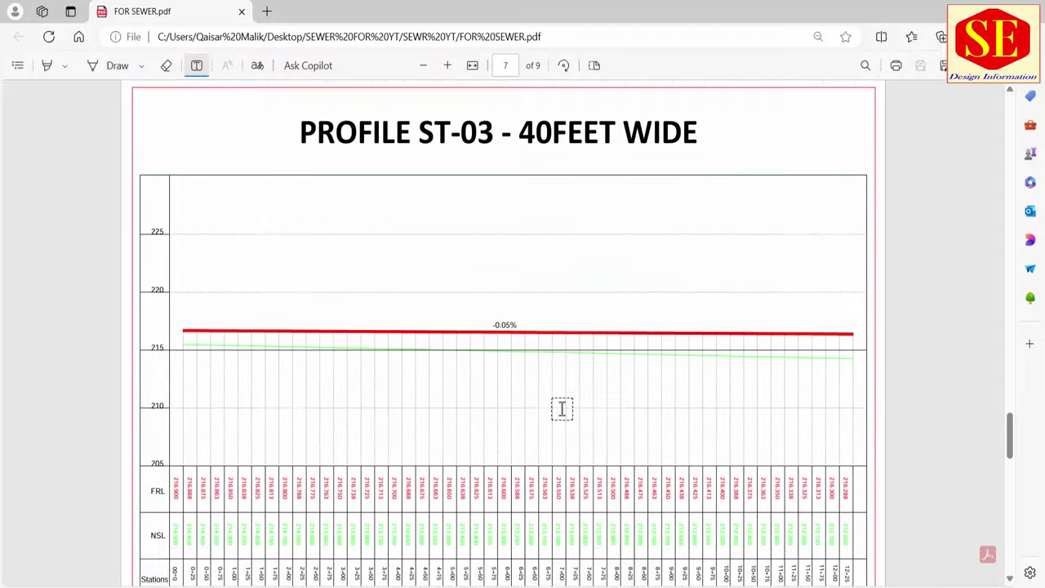
pyautogui.scroll(2, 561, 411)
pyautogui.scroll(5, 562, 409)
pyautogui.scroll(5, 562, 408)
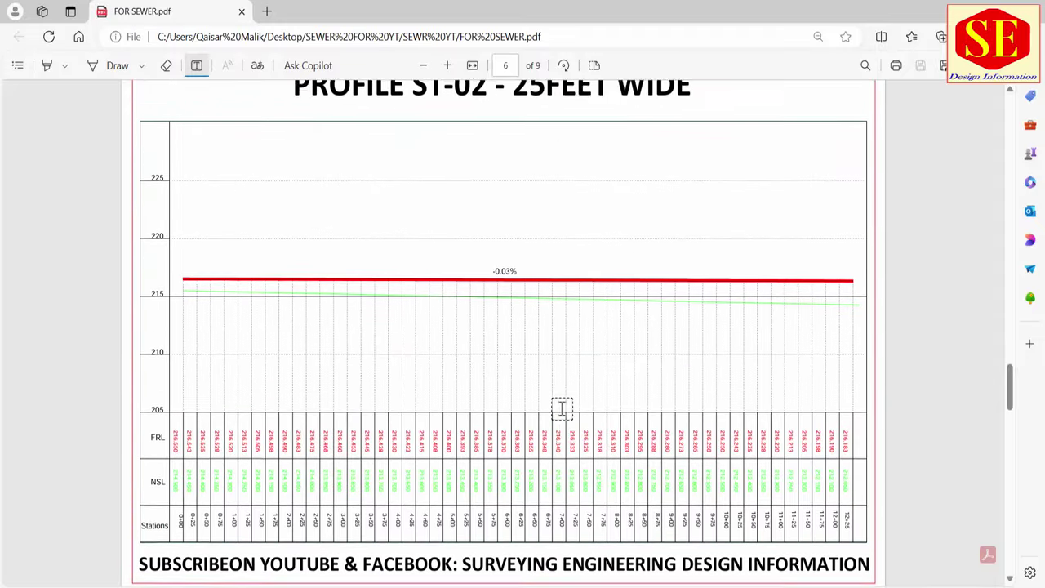
pyautogui.scroll(3, 562, 409)
pyautogui.scroll(5, 562, 408)
pyautogui.scroll(5, 562, 409)
pyautogui.scroll(1, 562, 409)
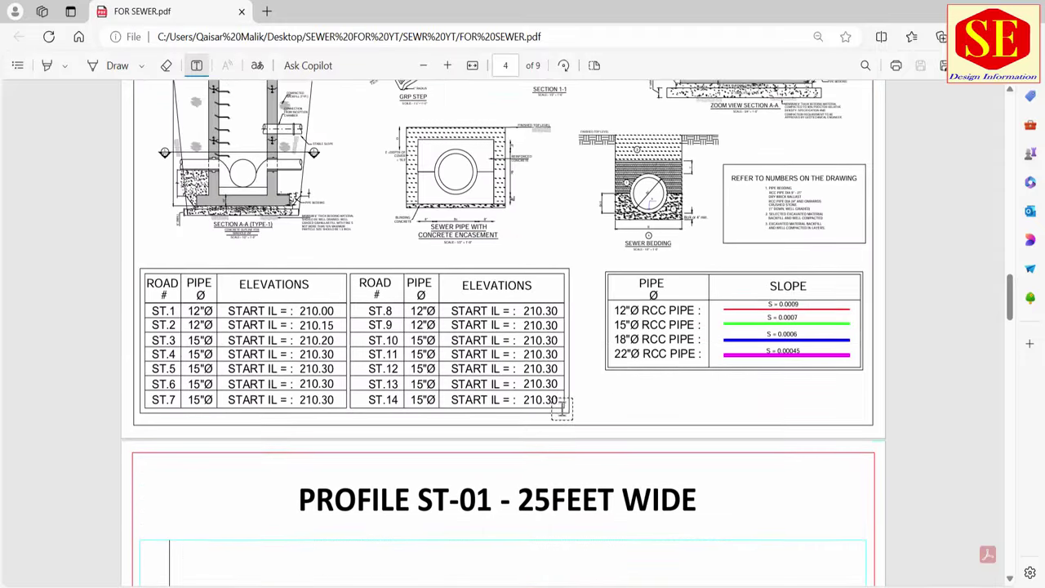
pyautogui.scroll(1, 562, 408)
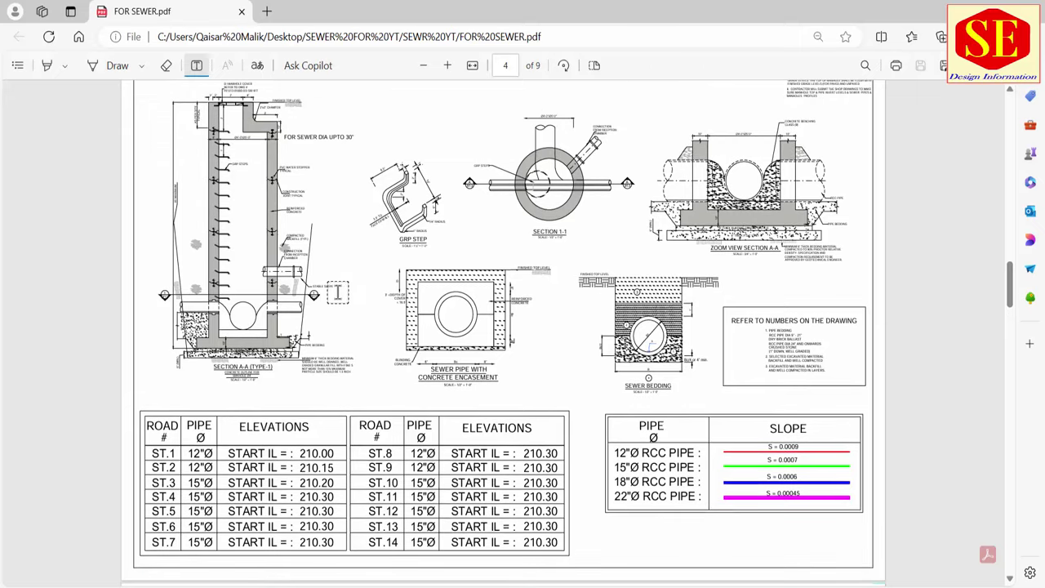
pyautogui.scroll(1, 338, 293)
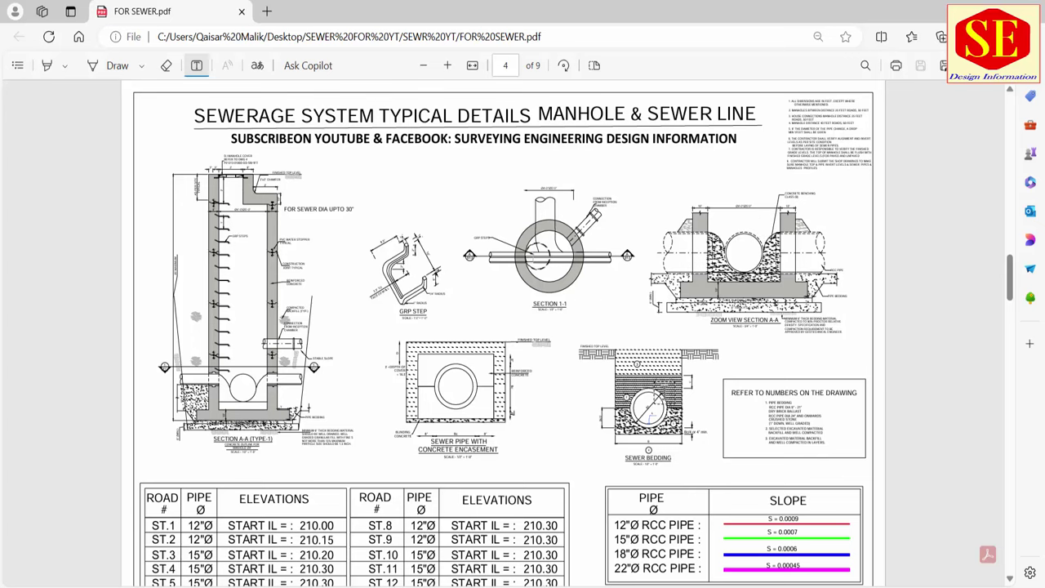
# Step: Zoom in on page 4 and pan right to the Sewer Bedding detail's brick ballast and crushed stone notes
pyautogui.keyDown('ctrl'); pyautogui.scroll(1, 673, 482); pyautogui.keyUp('ctrl')
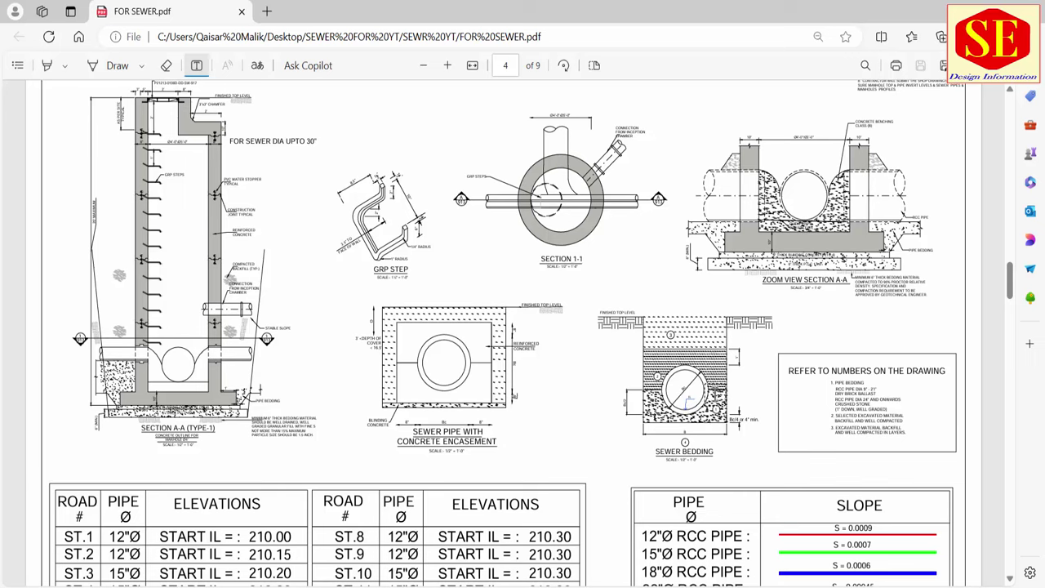
pyautogui.keyDown('ctrl'); pyautogui.scroll(1, 724, 443); pyautogui.keyUp('ctrl')
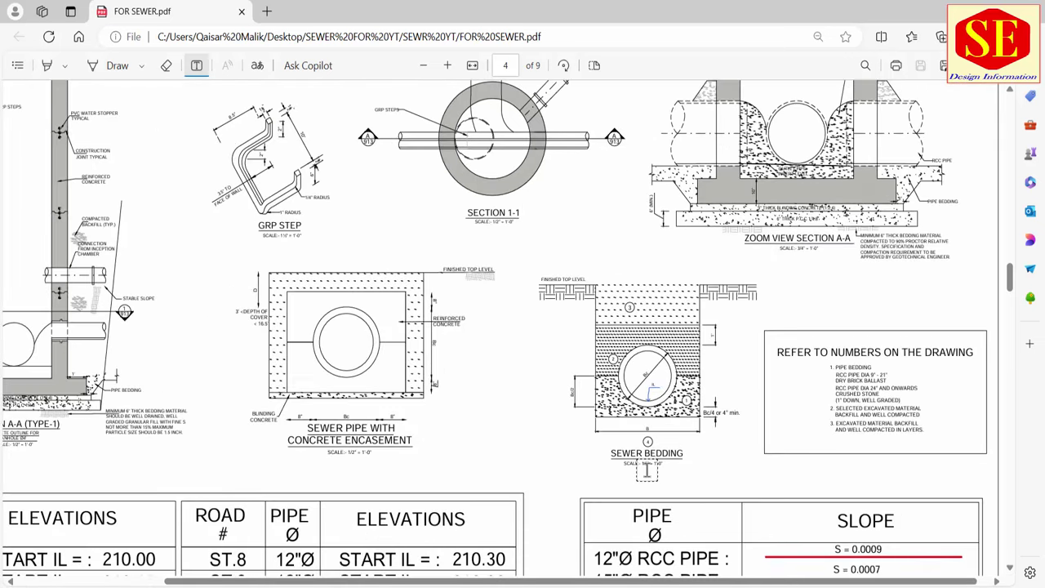
pyautogui.keyDown('ctrl'); pyautogui.scroll(1, 677, 470); pyautogui.keyUp('ctrl')
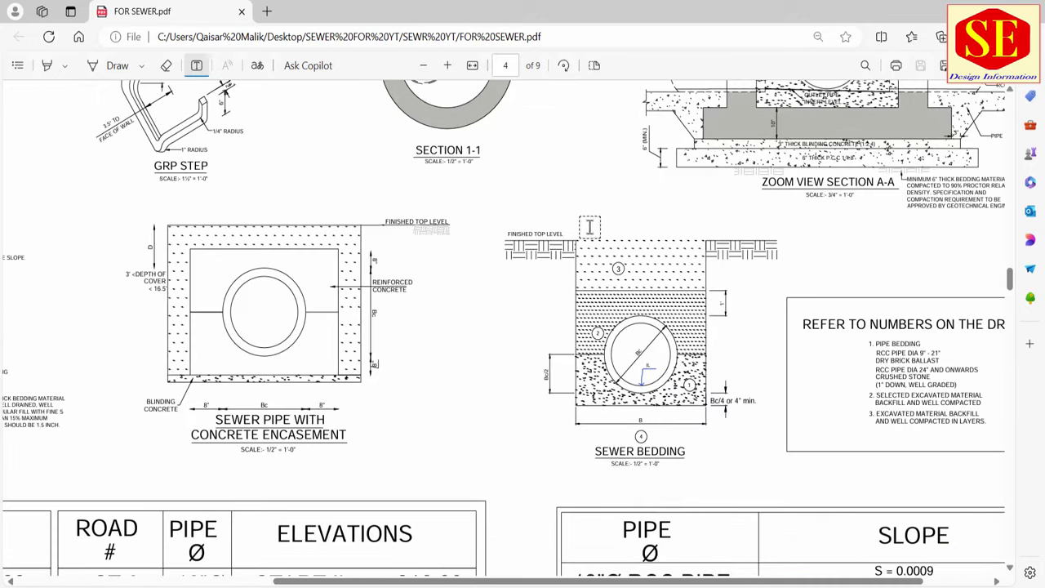
pyautogui.keyDown('ctrl'); pyautogui.scroll(1, 720, 395); pyautogui.keyUp('ctrl')
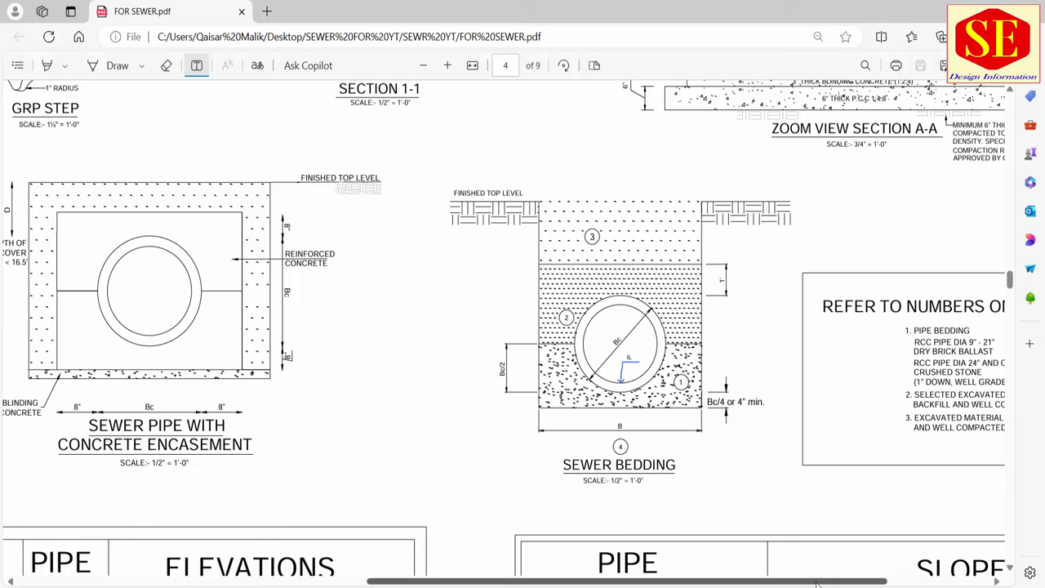
pyautogui.moveTo(816, 584); pyautogui.dragTo(888, 584)
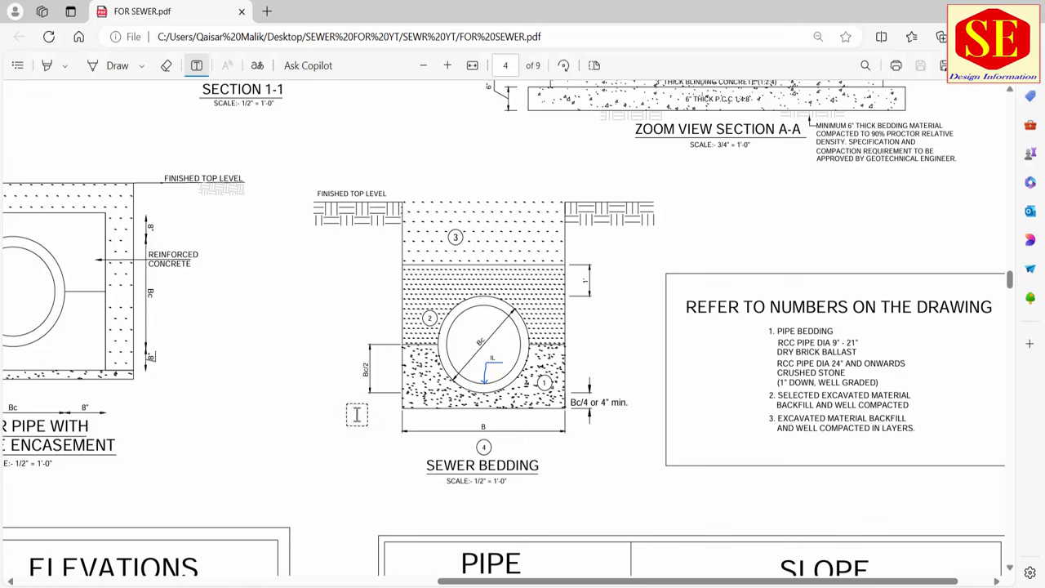
# Step: Use the Highlight tool on the Bc/2, 1' and Bc/4 or 4" min. bedding labels
pyautogui.click(46, 65)
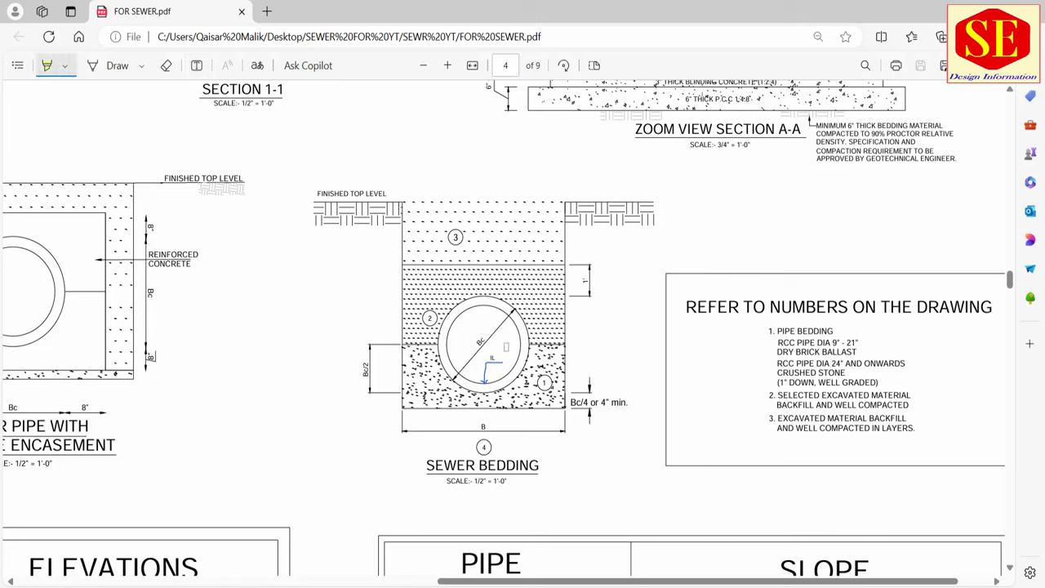
pyautogui.click(480, 341)
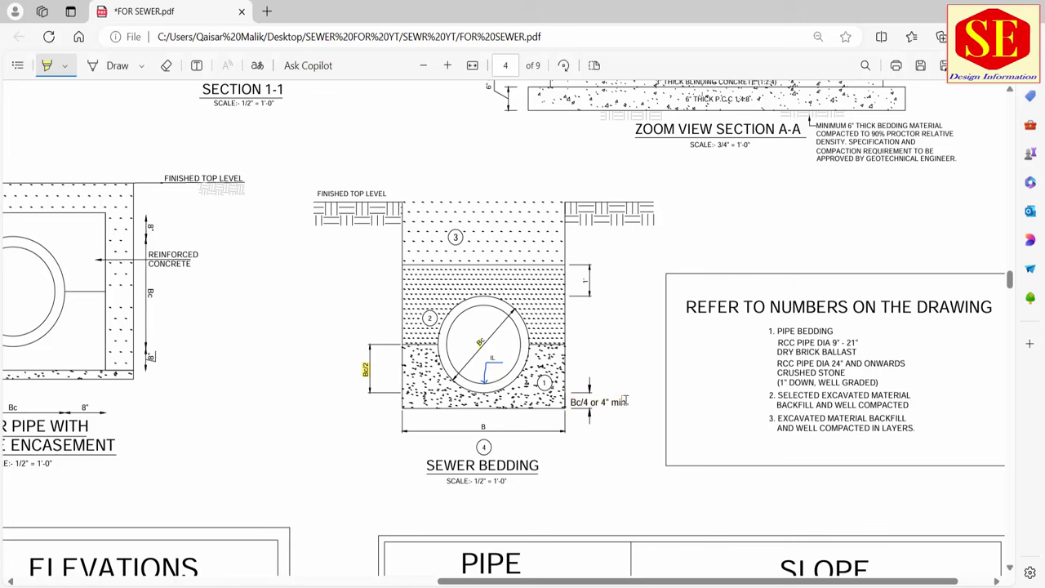
pyautogui.write('.')
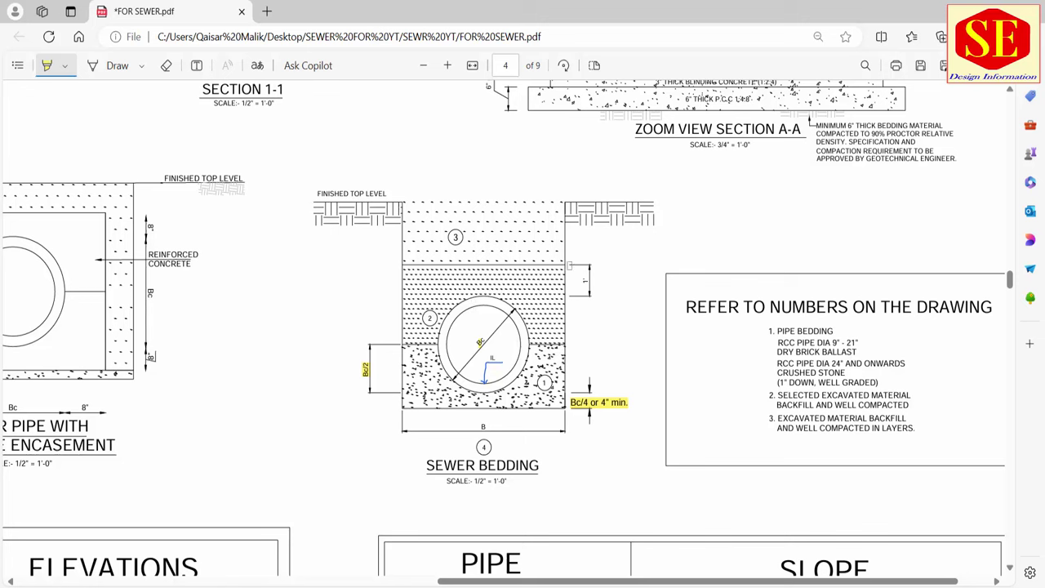
pyautogui.moveTo(587, 279); pyautogui.dragTo(593, 281)
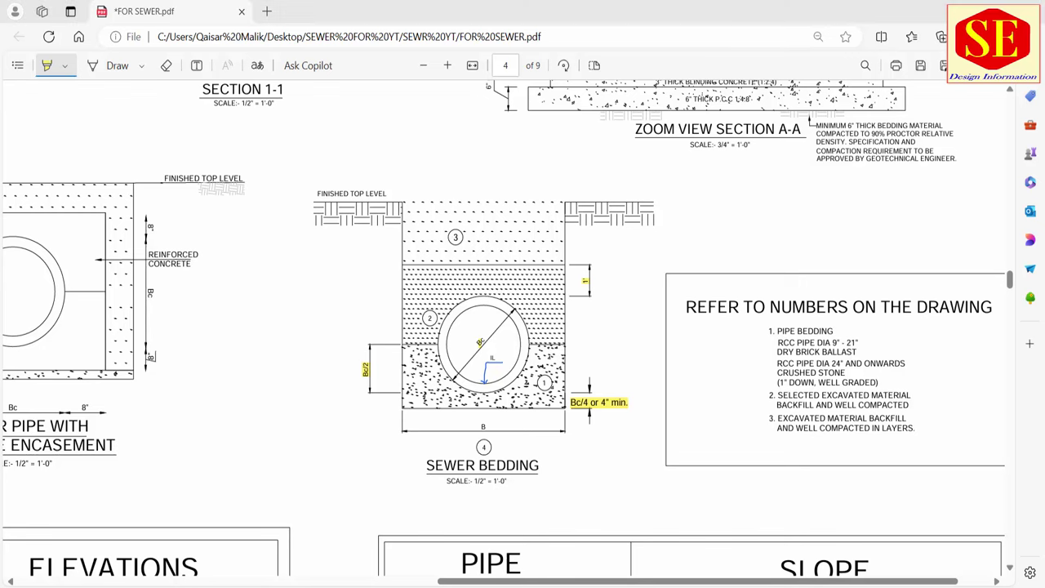
pyautogui.click(523, 556)
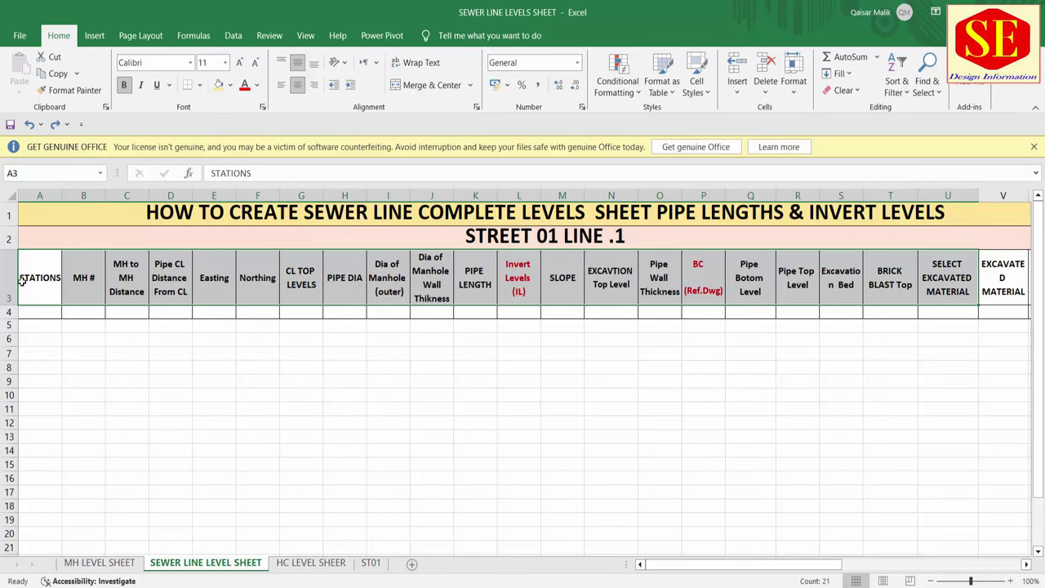
pyautogui.click(22, 283)
pyautogui.click(95, 285)
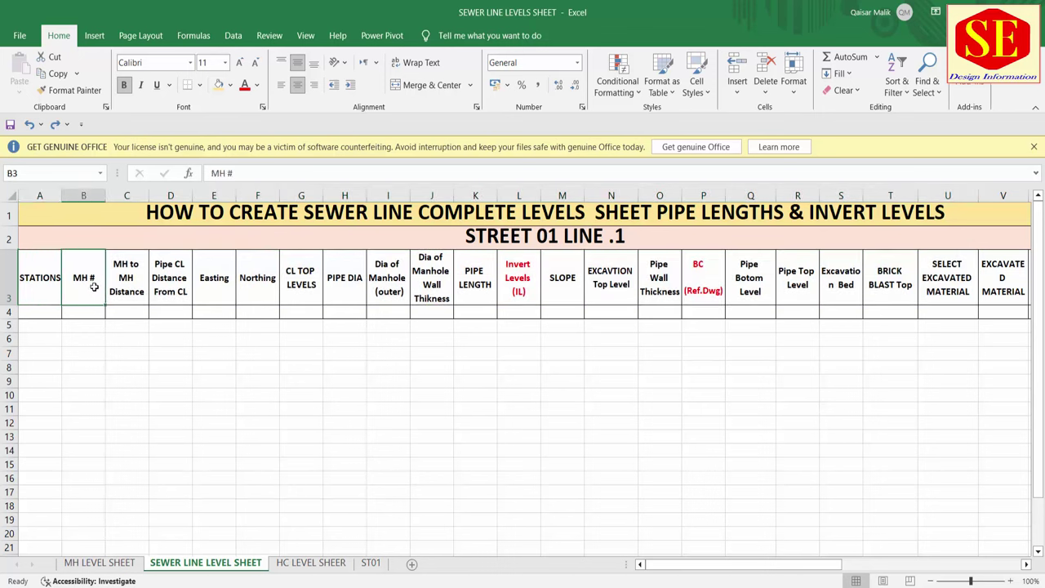
pyautogui.click(123, 283)
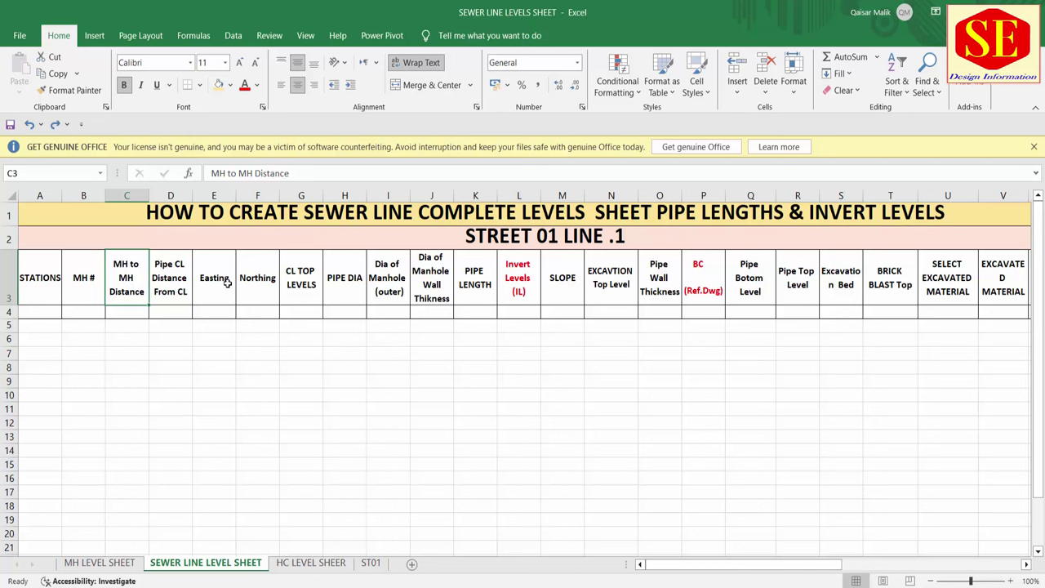
pyautogui.moveTo(219, 286)
pyautogui.mouseDown()
pyautogui.moveTo(250, 284)
pyautogui.moveTo(235, 281)
pyautogui.mouseUp()
pyautogui.click(160, 285)
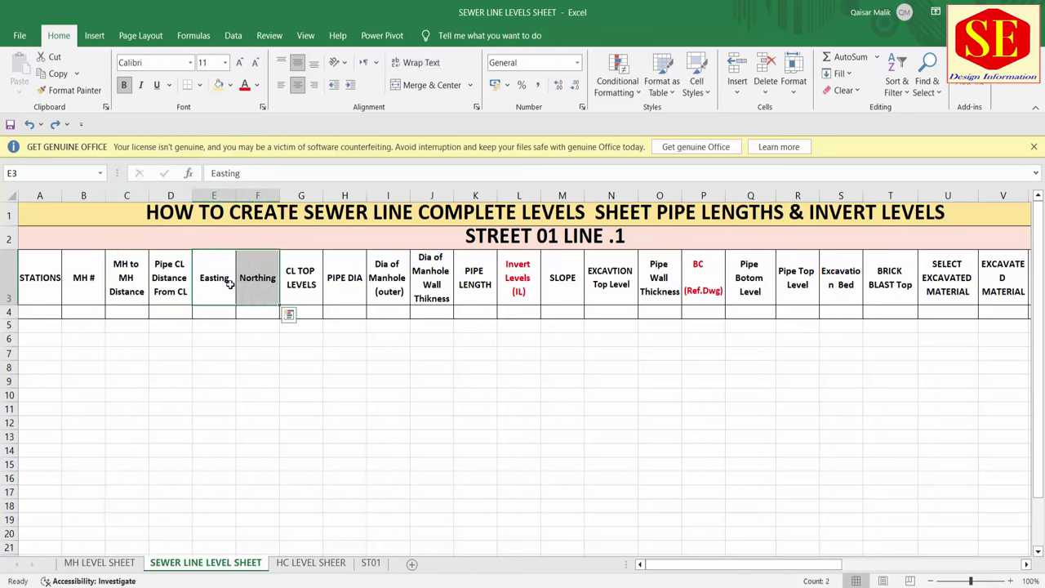
pyautogui.click(312, 286)
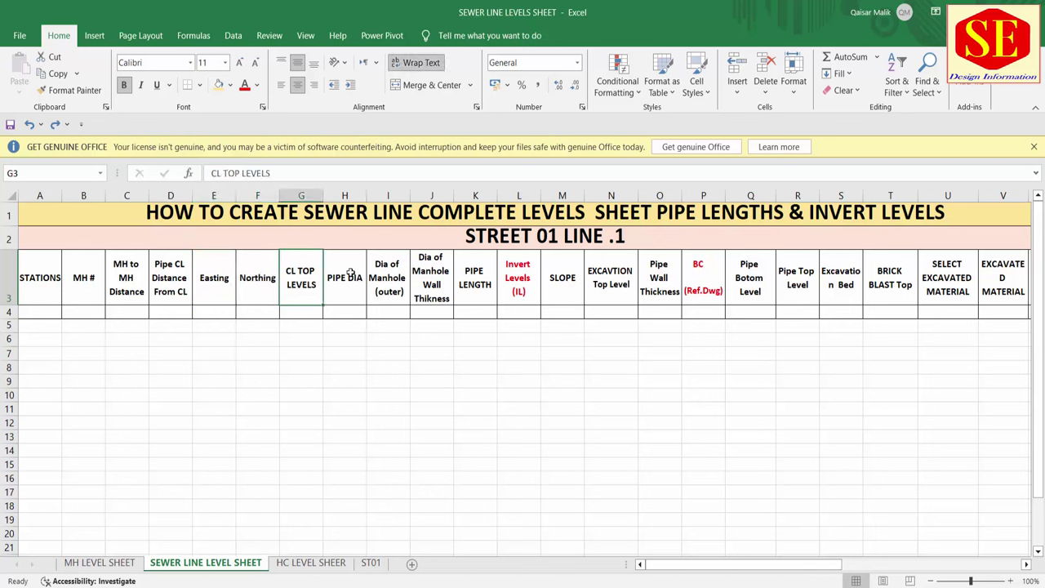
pyautogui.moveTo(349, 273); pyautogui.dragTo(346, 537)
pyautogui.click(384, 286)
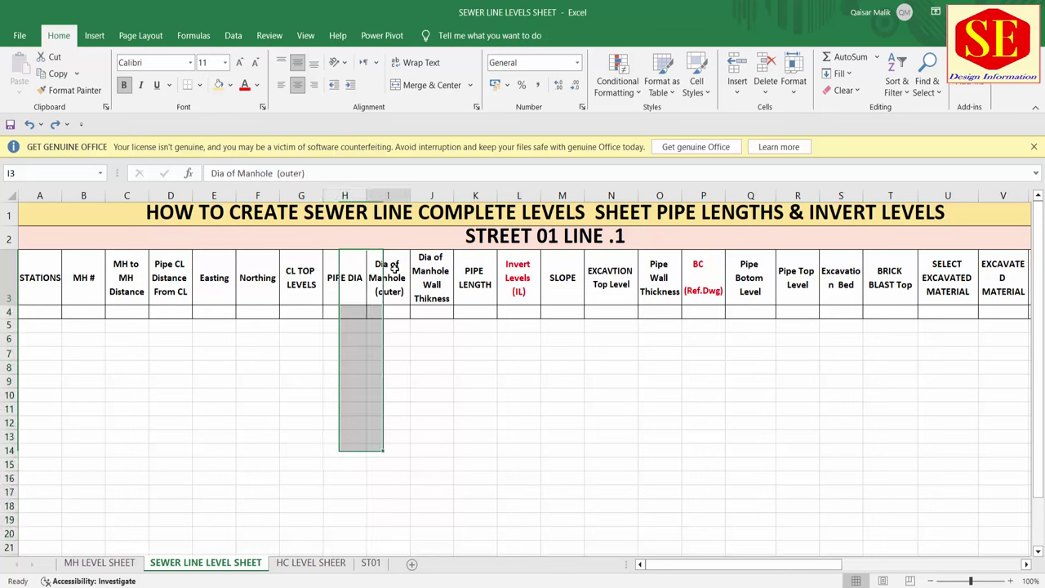
pyautogui.click(121, 342)
pyautogui.moveTo(262, 317); pyautogui.dragTo(262, 298)
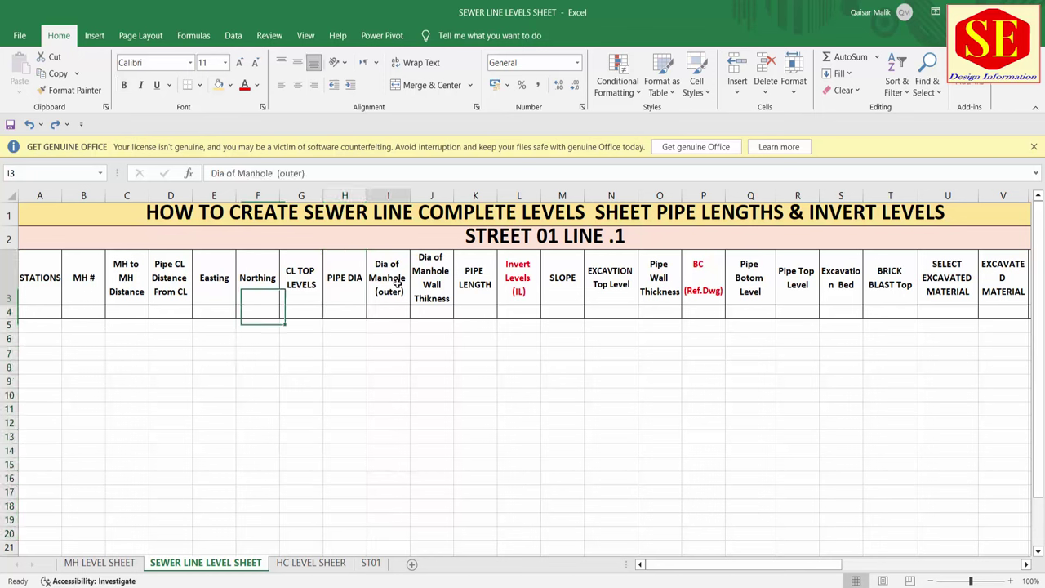
pyautogui.click(441, 272)
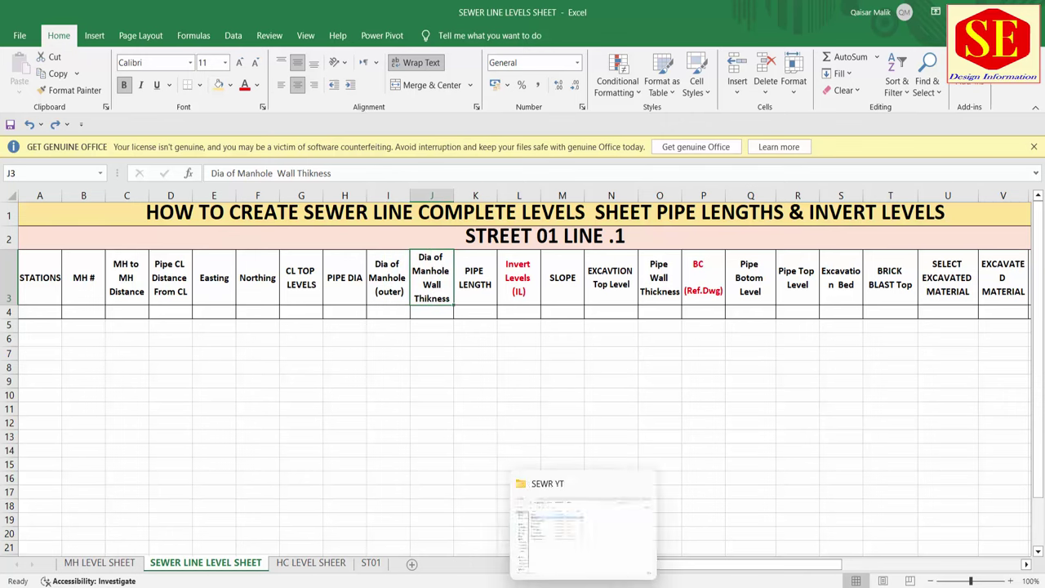
pyautogui.click(531, 498)
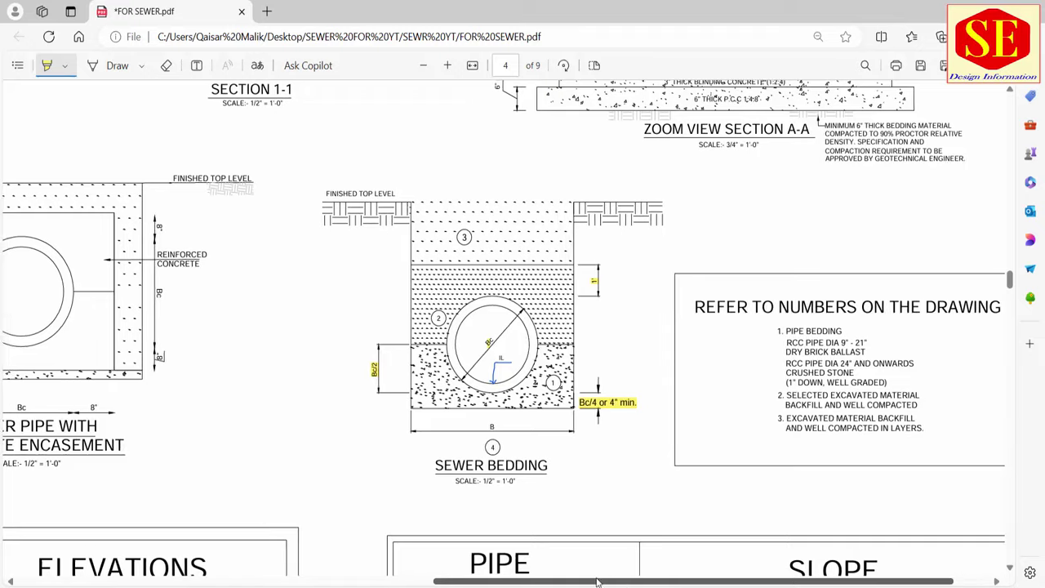
# Step: Pan and zoom around Section A-A's manhole wall and base details, then return to the Excel sheet
pyautogui.hscroll(-6, 430, 464)
pyautogui.hscroll(-4, 353, 381)
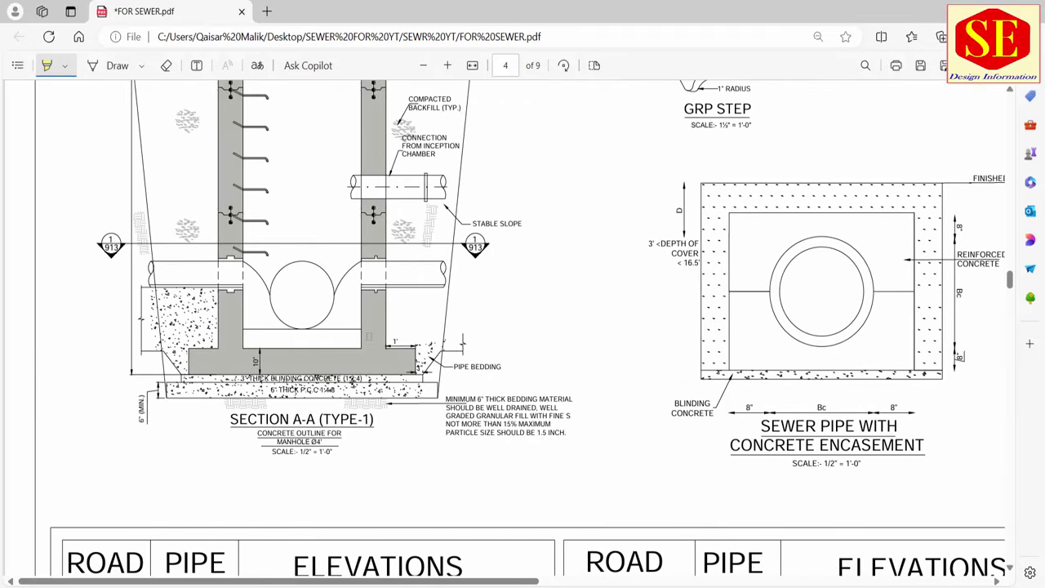
pyautogui.scroll(2, 348, 359)
pyautogui.scroll(3, 359, 294)
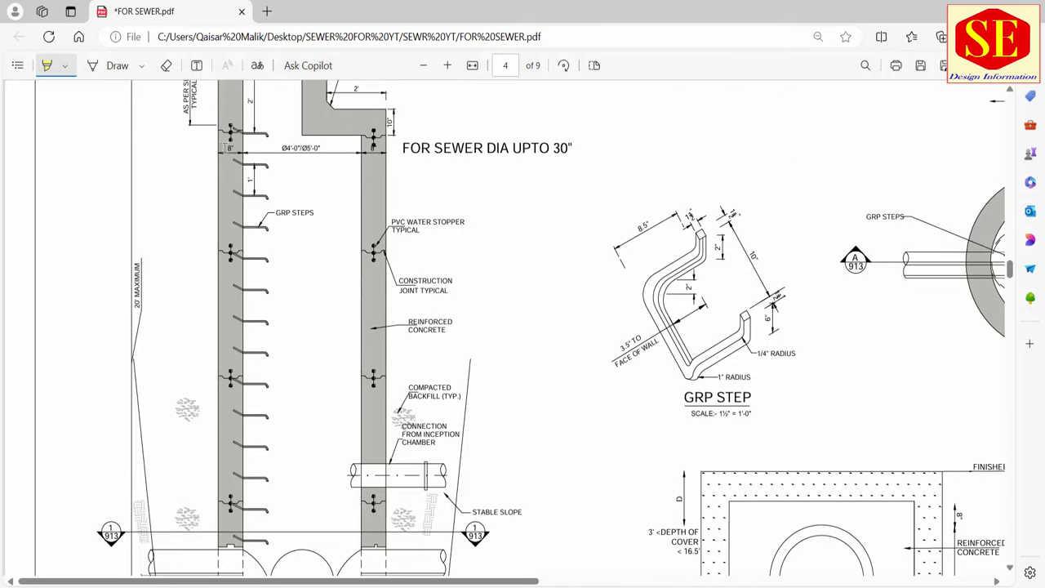
pyautogui.scroll(1, 228, 147)
pyautogui.scroll(1, 229, 147)
pyautogui.scroll(1, 229, 147)
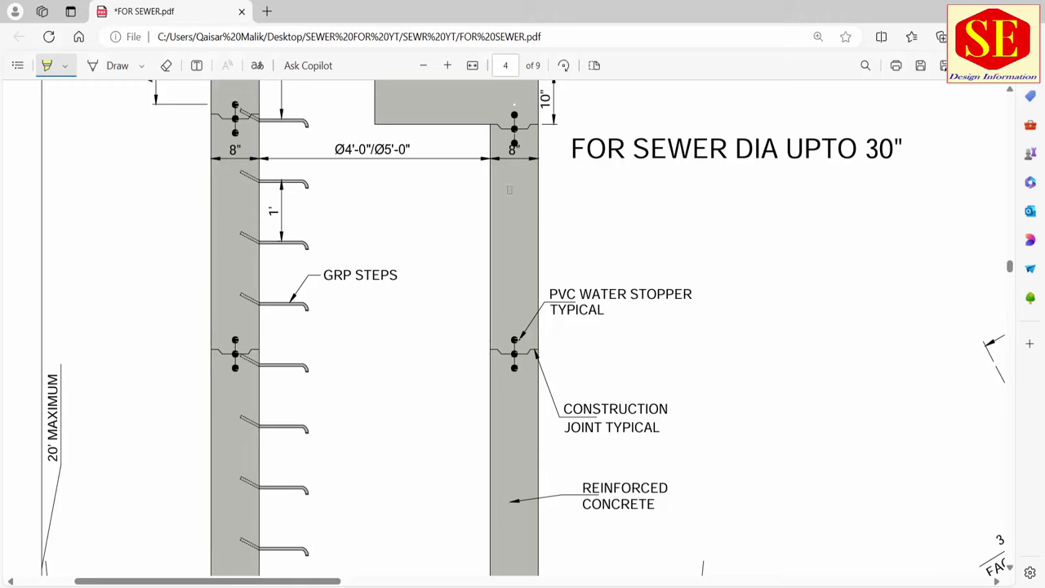
pyautogui.scroll(-4, 520, 224)
pyautogui.scroll(-5, 515, 327)
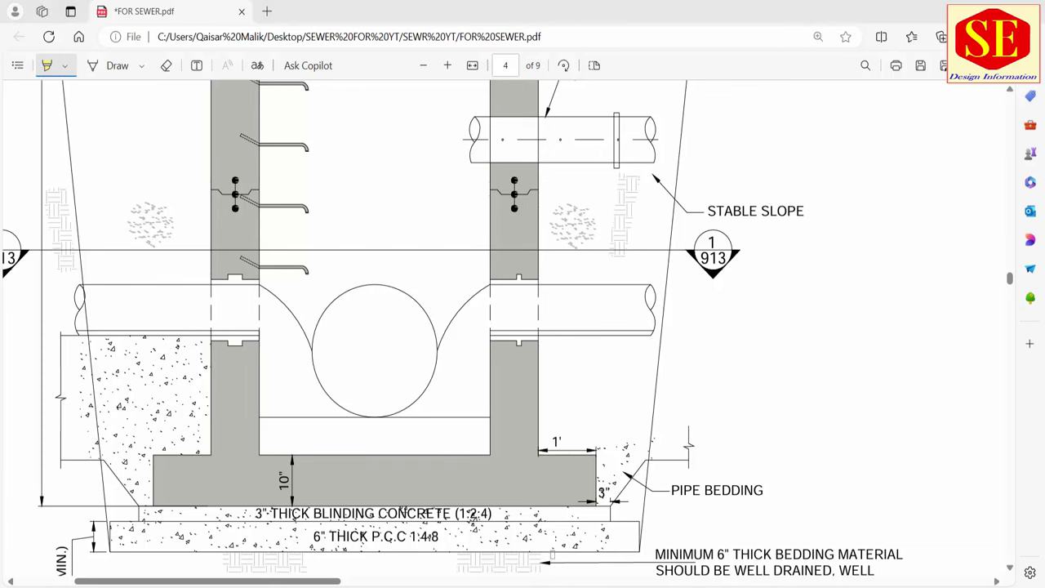
pyautogui.scroll(-3, 426, 204)
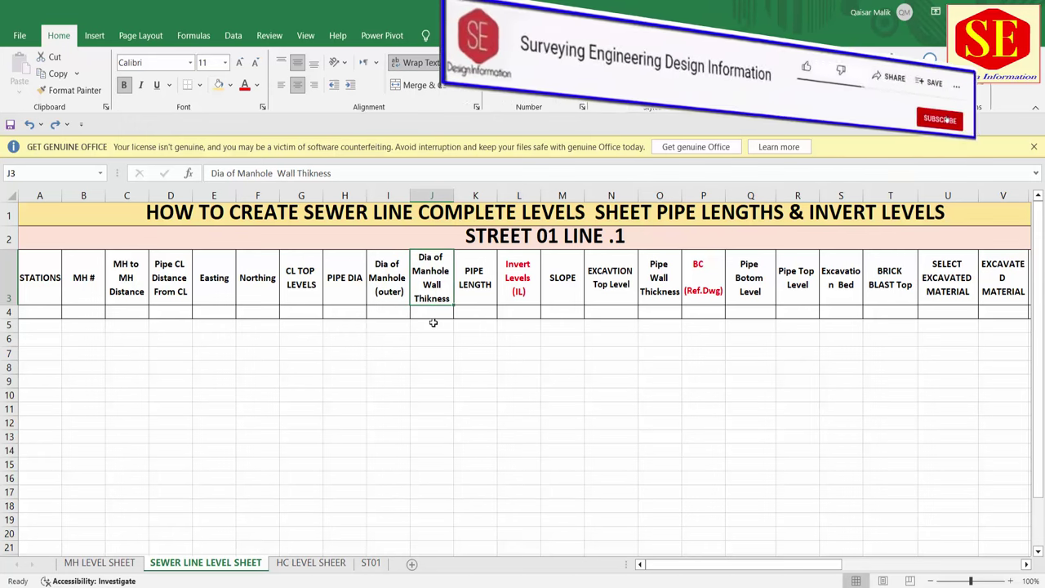
# Step: Review the empty cells under columns J–O, from wall thickness through pipe wall thickness
pyautogui.moveTo(433, 325); pyautogui.dragTo(432, 422)
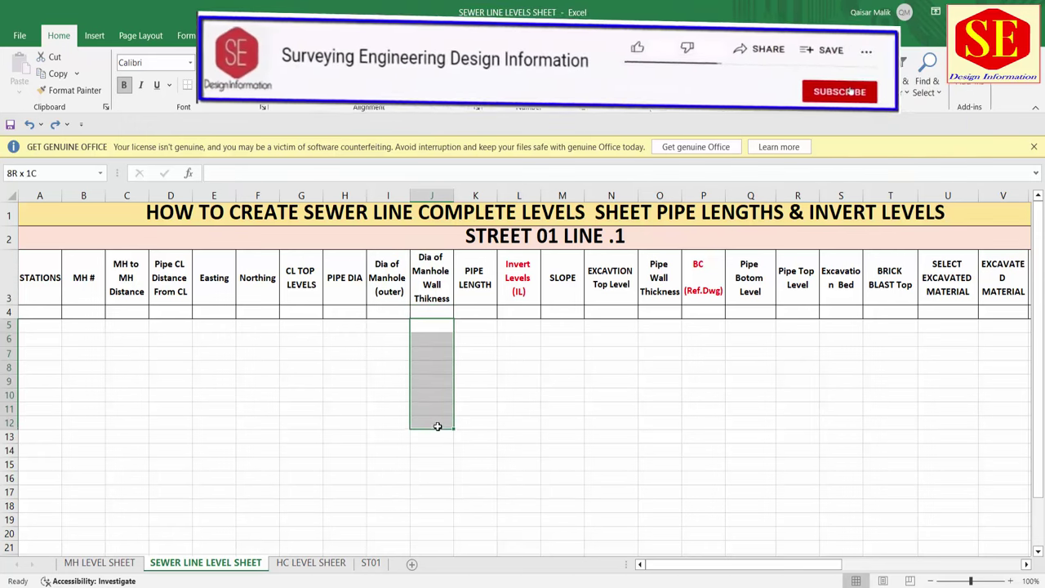
pyautogui.click(474, 327)
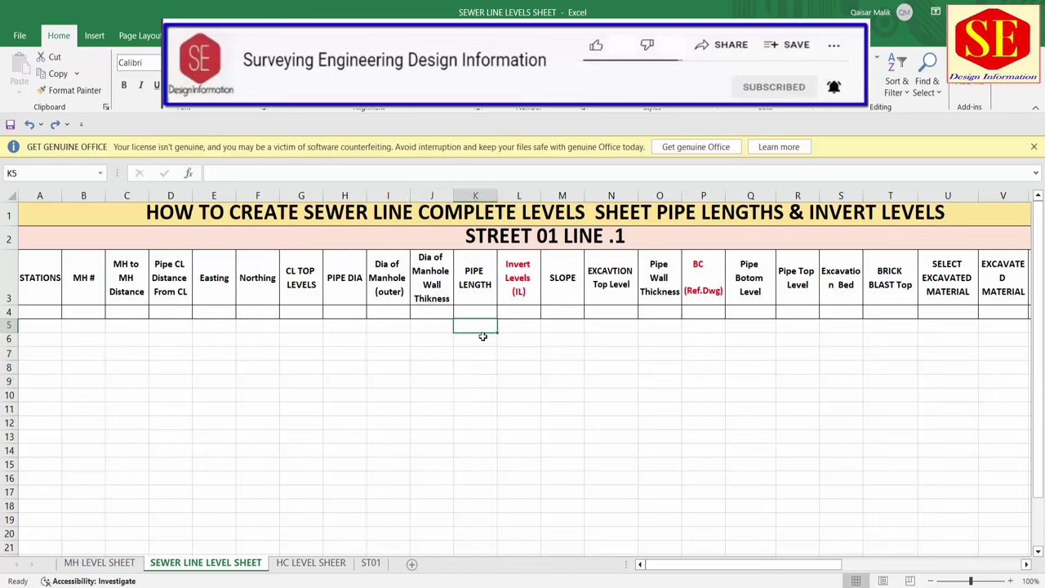
pyautogui.moveTo(519, 327); pyautogui.dragTo(520, 521)
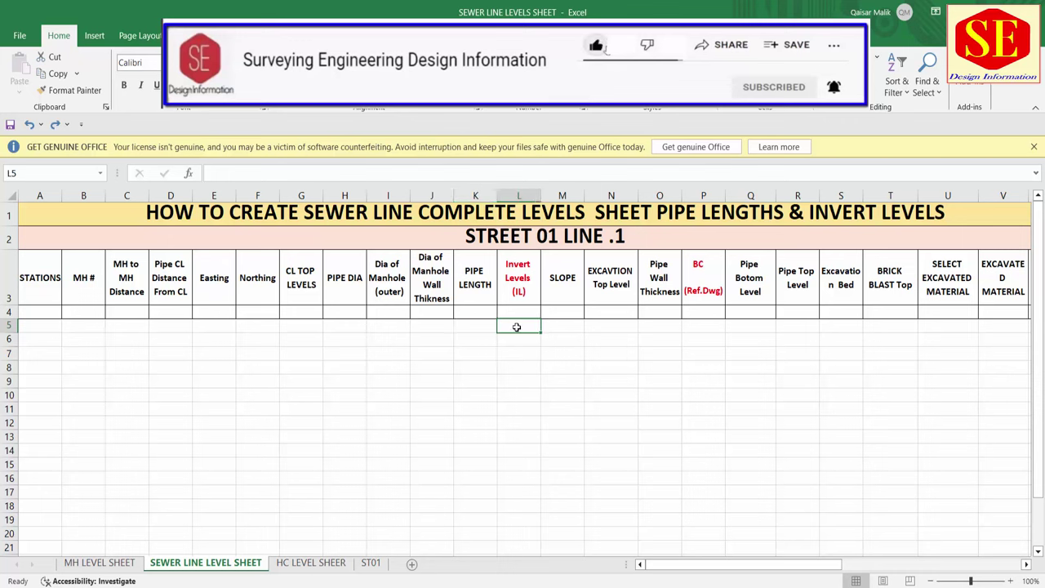
pyautogui.moveTo(562, 325); pyautogui.dragTo(561, 489)
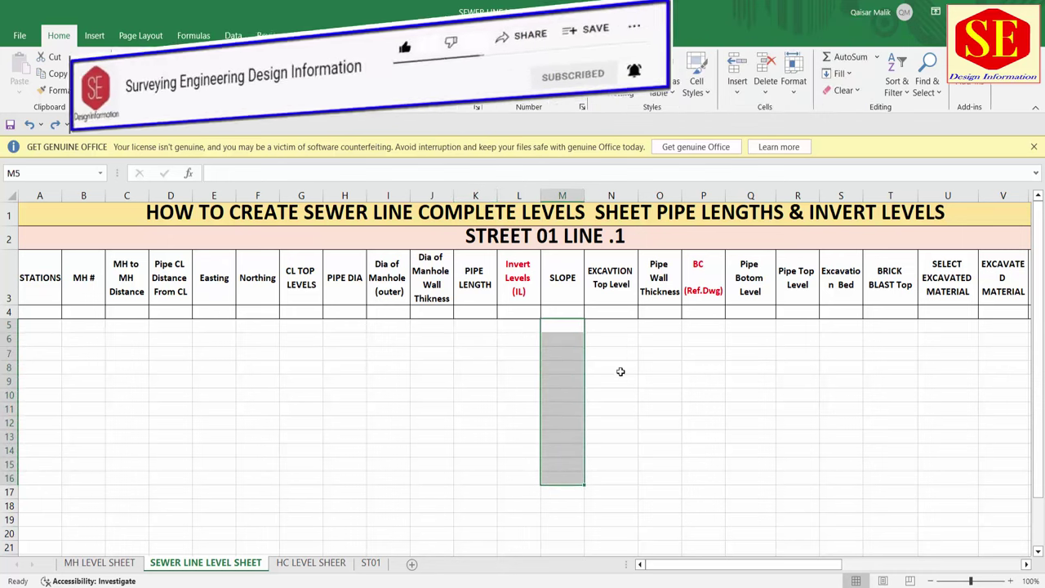
pyautogui.click(617, 286)
pyautogui.click(616, 338)
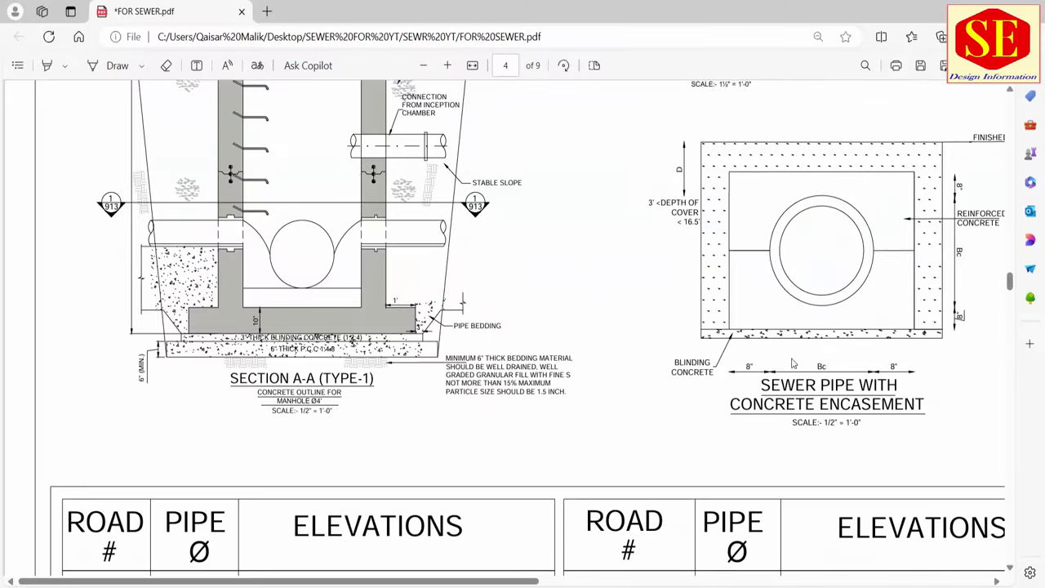
pyautogui.hscroll(5, 769, 571)
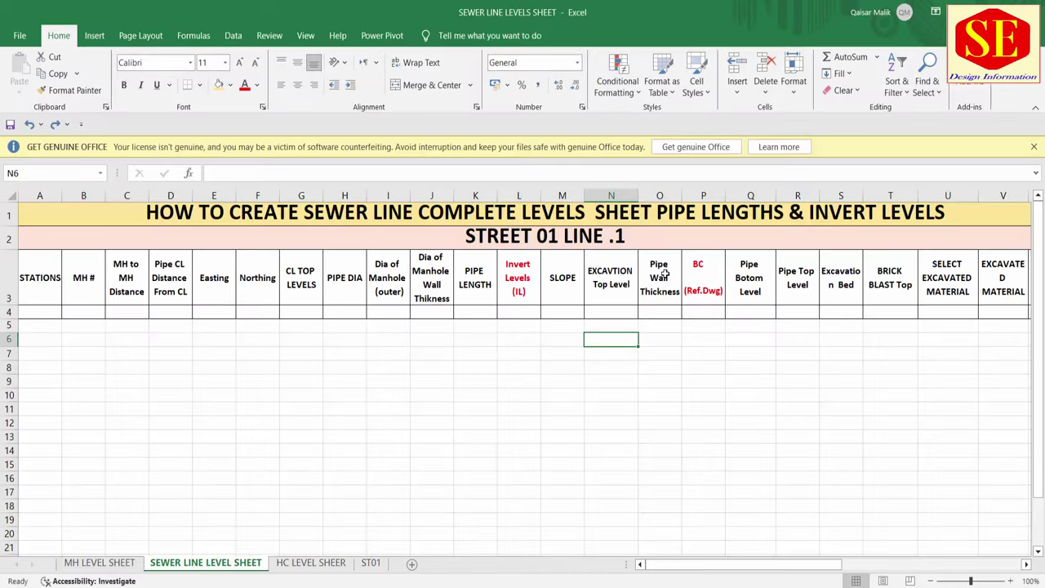
pyautogui.moveTo(665, 274); pyautogui.dragTo(662, 431)
pyautogui.click(670, 326)
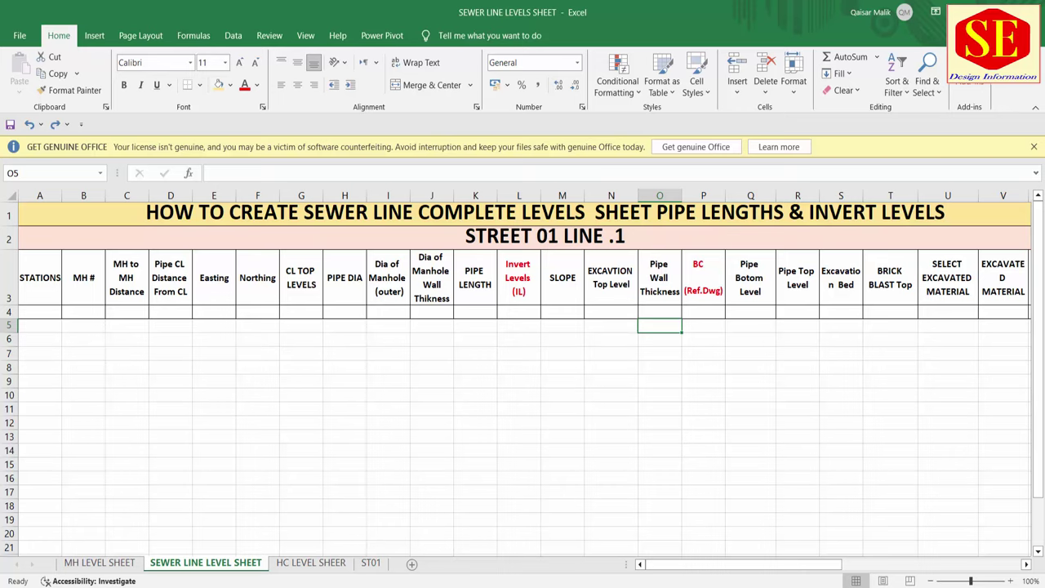
# Step: Highlight the upper edge of the pipe circle in the Sewer Bedding drawing
pyautogui.hotkey('alt', 'Tab')
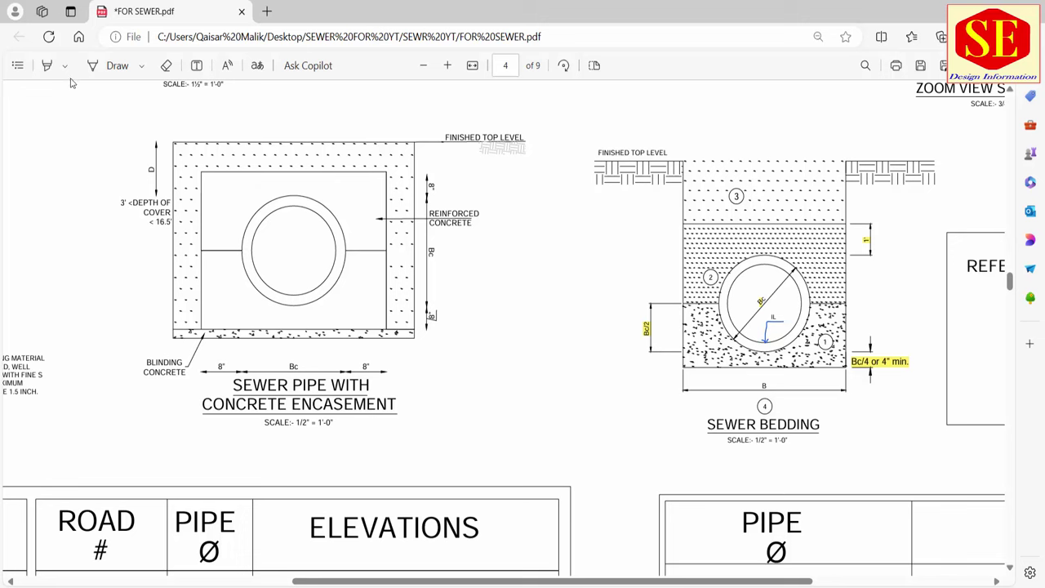
pyautogui.click(47, 65)
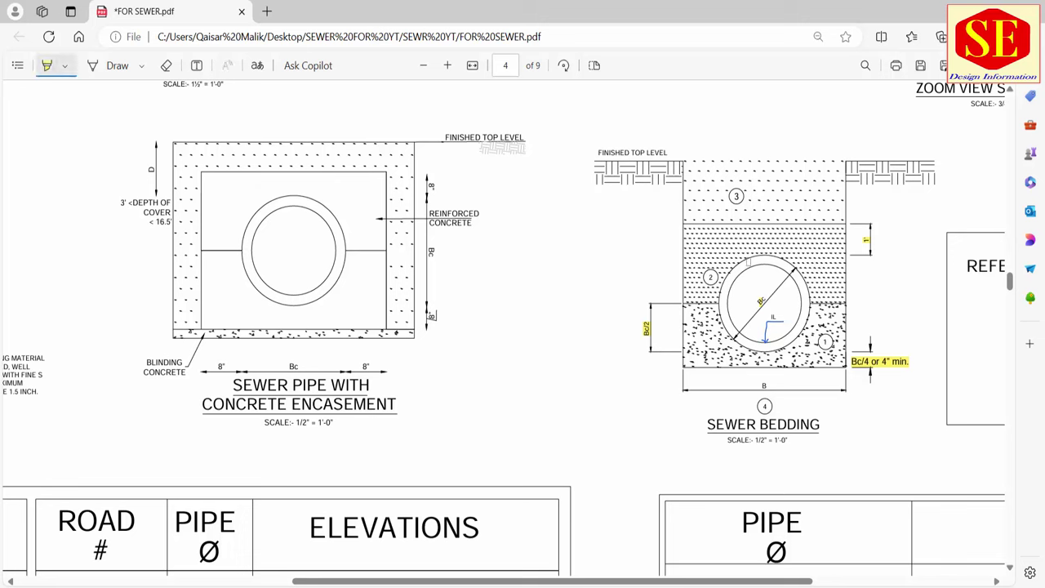
pyautogui.moveTo(748, 261)
pyautogui.mouseDown()
pyautogui.moveTo(729, 276)
pyautogui.moveTo(760, 258)
pyautogui.mouseUp()
# Step: Check the BC, Pipe Bottom/Top Level and Excavation Bed headers, widening column S to fit Excavation Bed
pyautogui.hotkey('alt', 'Tab')
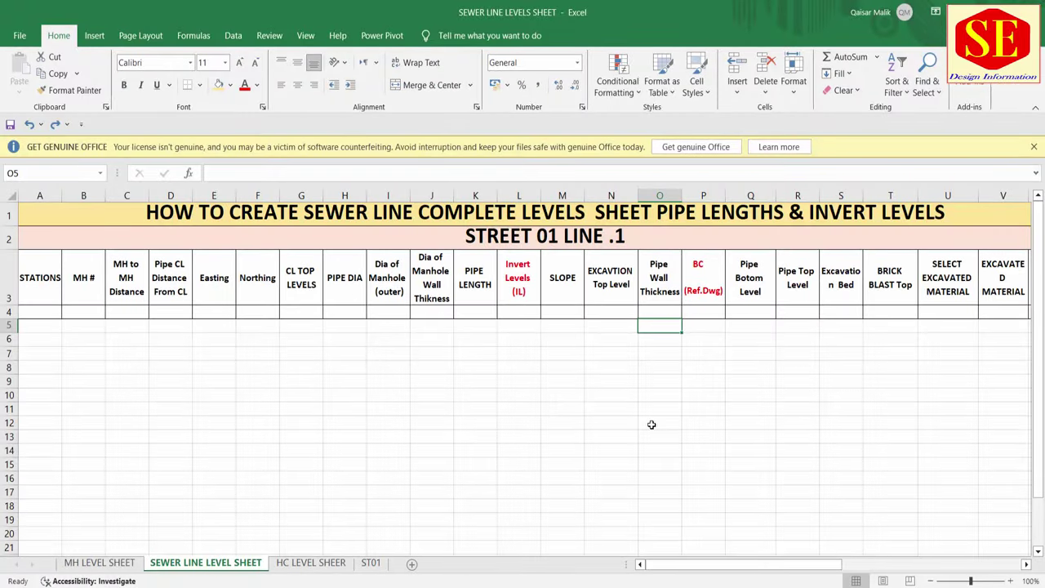
pyautogui.click(707, 273)
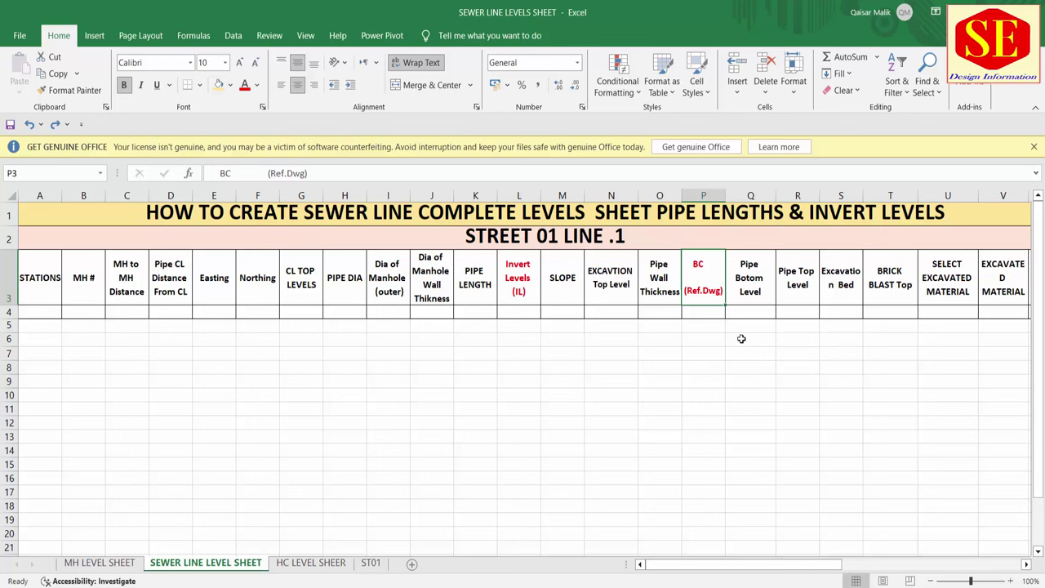
pyautogui.click(749, 282)
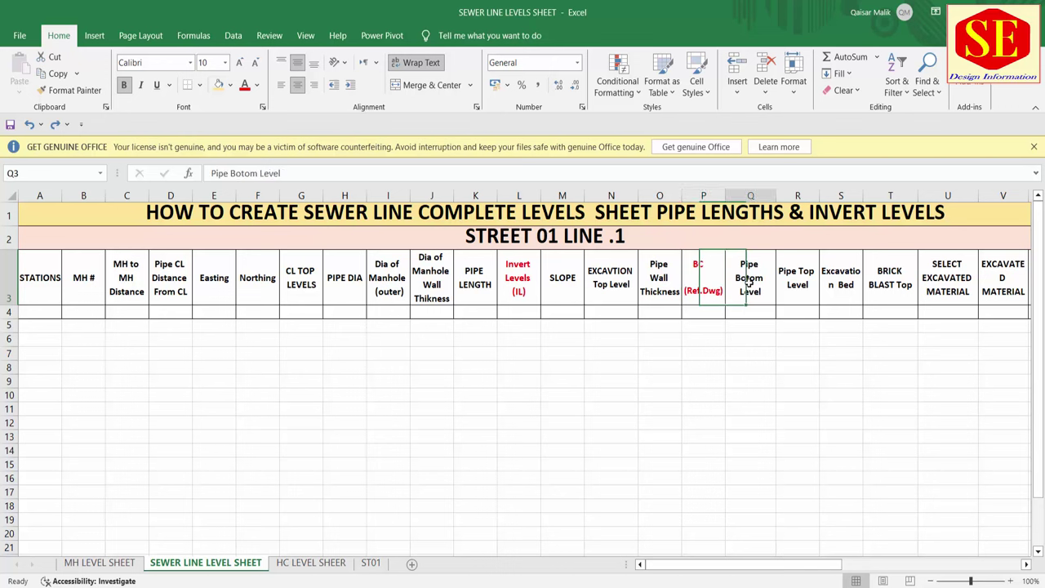
pyautogui.click(749, 324)
pyautogui.click(717, 281)
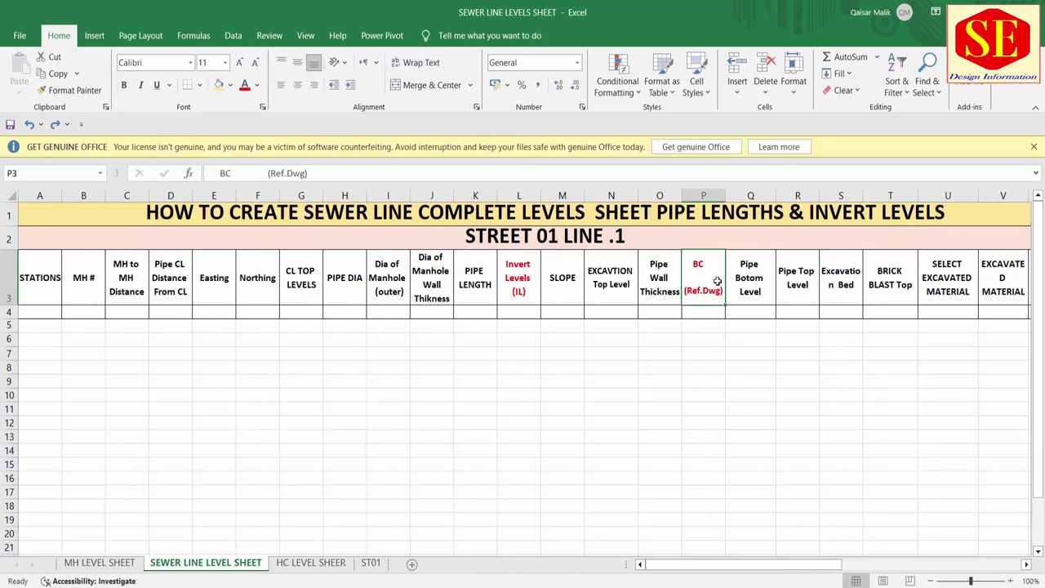
pyautogui.click(752, 281)
pyautogui.click(808, 276)
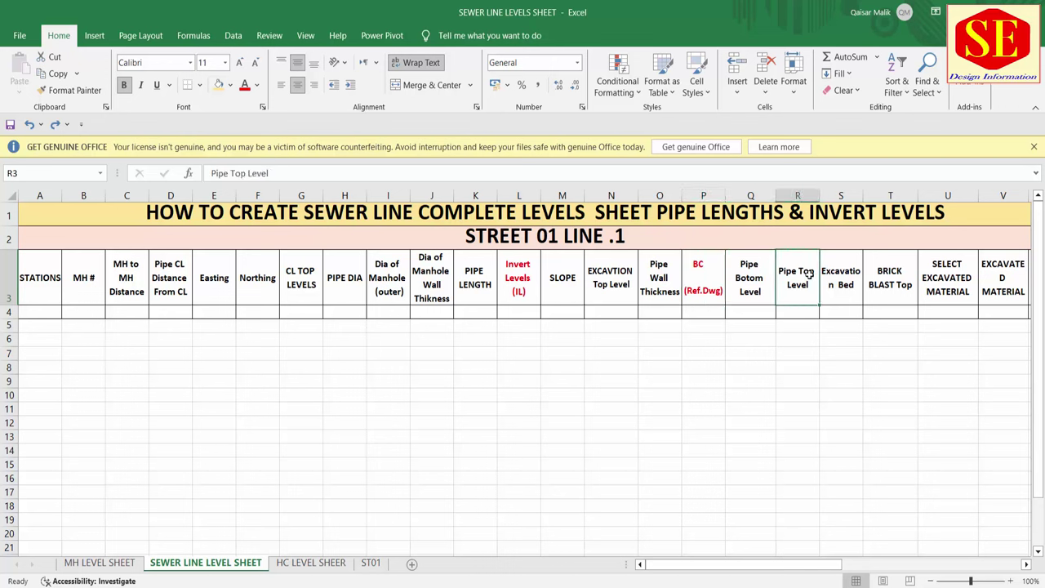
pyautogui.click(827, 281)
pyautogui.moveTo(863, 196); pyautogui.dragTo(868, 196)
pyautogui.click(841, 327)
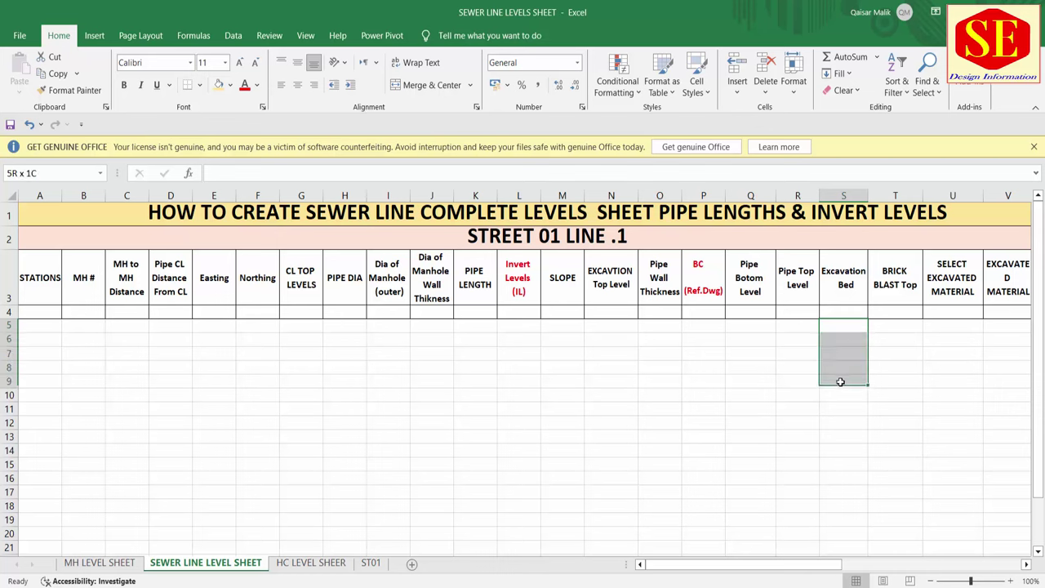
pyautogui.moveTo(841, 333); pyautogui.dragTo(845, 409)
# Step: Check the BRICK BLAST Top header, then return to the sewer bedding PDF
pyautogui.click(895, 282)
pyautogui.click(890, 326)
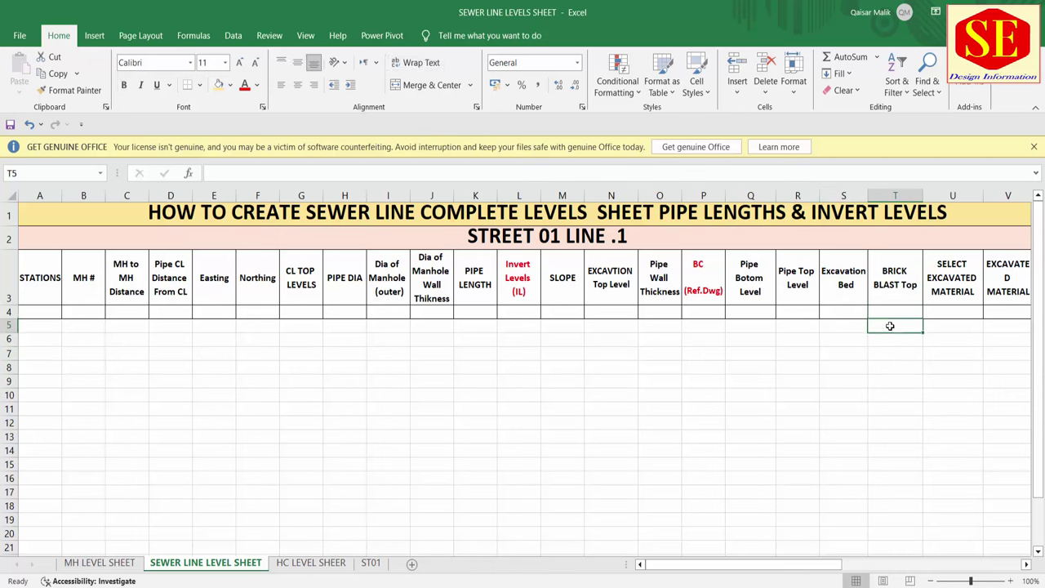
pyautogui.click(888, 282)
pyautogui.hotkey('alt', 'Tab')
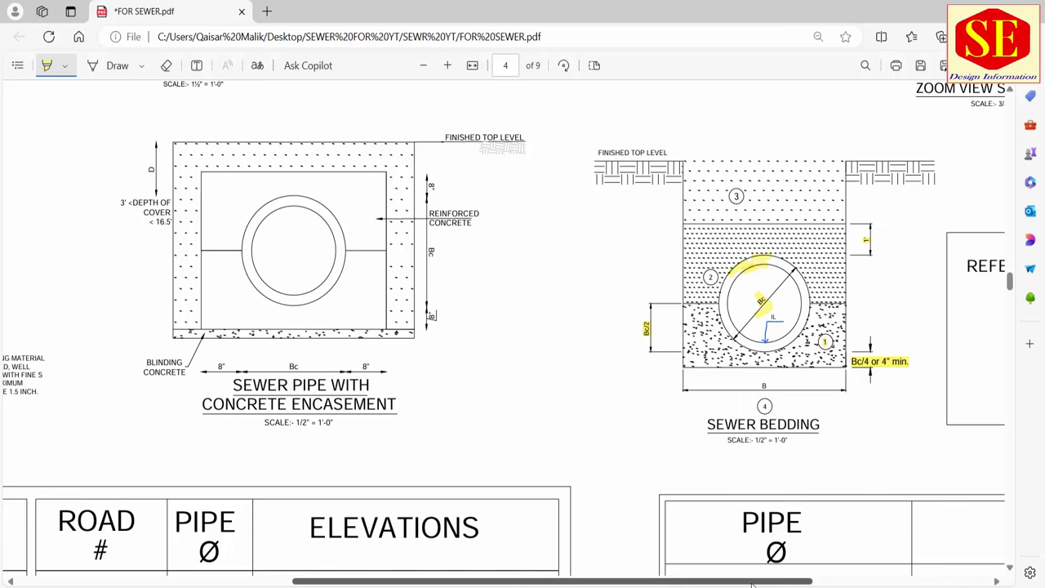
# Step: Compare the excavation headers with the 1. PIPE BEDDING note in the sewer bedding drawing
pyautogui.moveTo(746, 581); pyautogui.dragTo(922, 582)
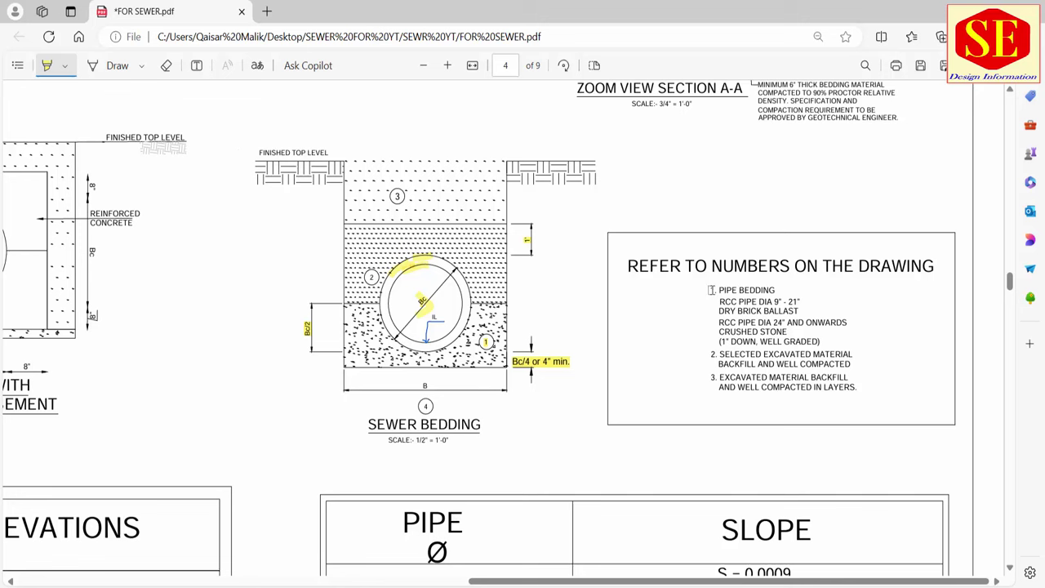
pyautogui.moveTo(711, 290); pyautogui.dragTo(781, 293)
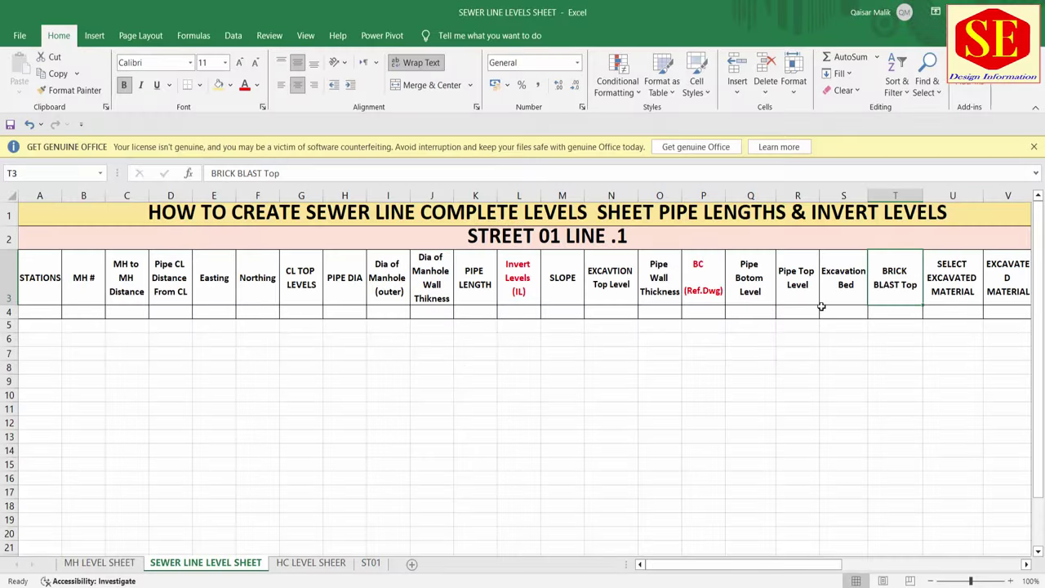
pyautogui.moveTo(786, 564); pyautogui.dragTo(888, 564)
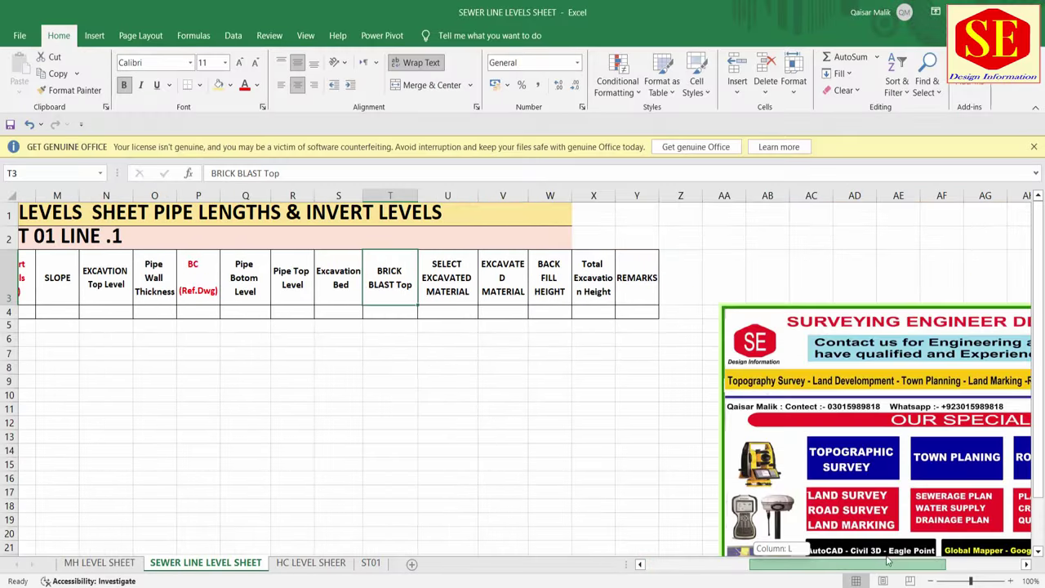
pyautogui.click(431, 263)
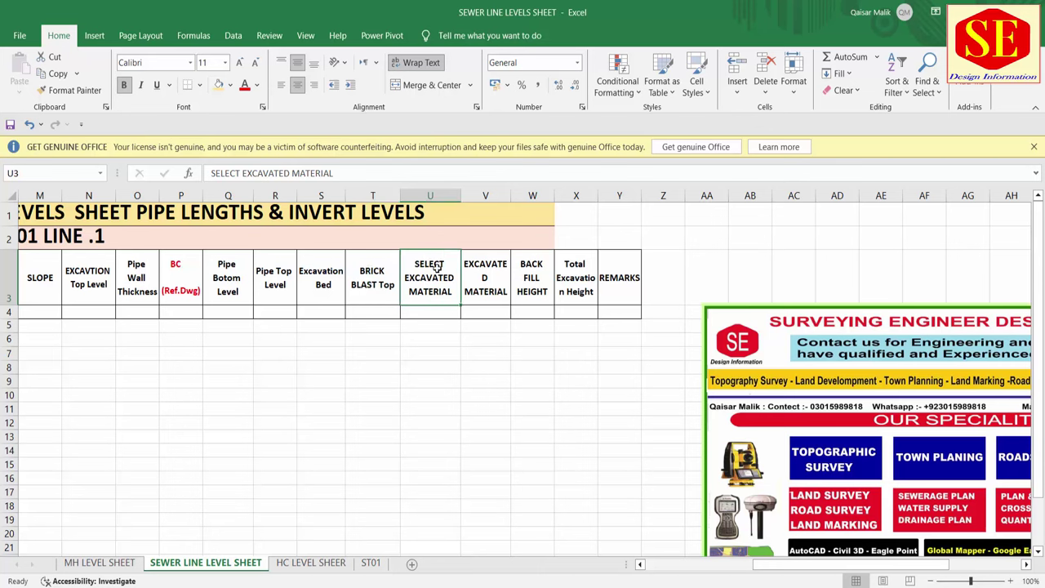
pyautogui.click(387, 284)
pyautogui.click(430, 277)
pyautogui.hotkey('alt', 'Tab')
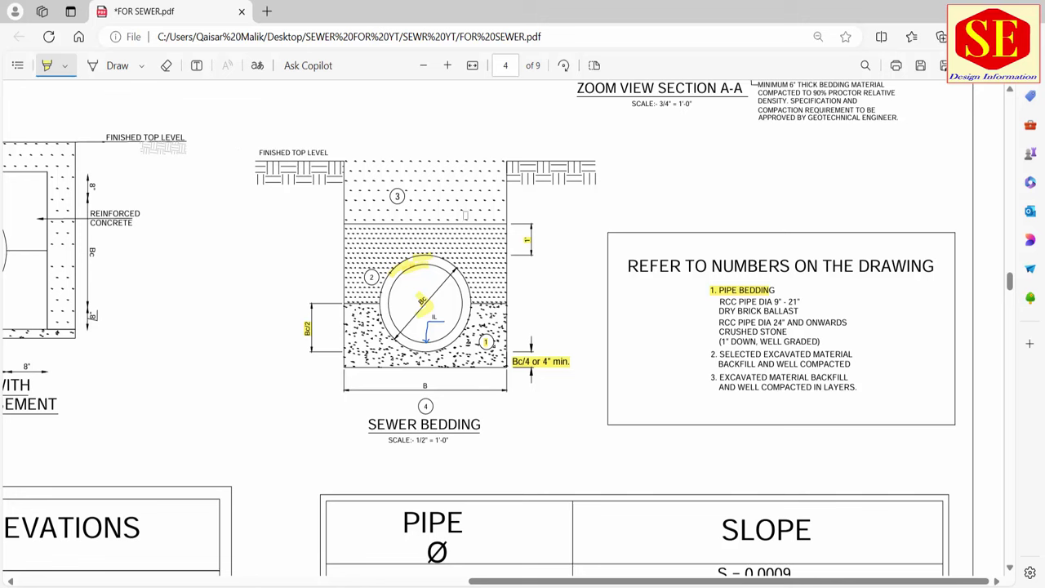
pyautogui.hotkey('alt', 'Tab')
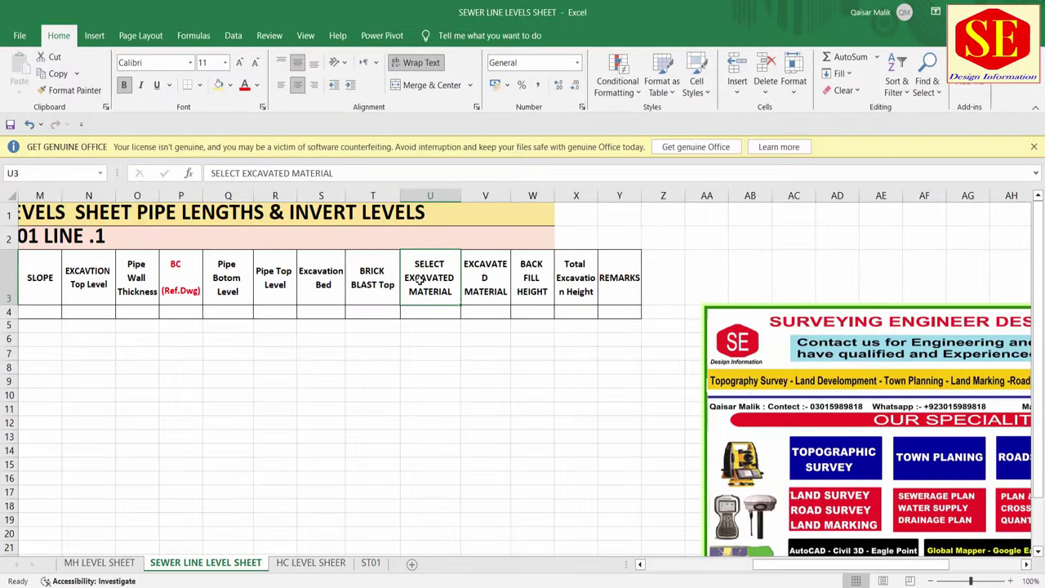
# Step: Widen column V for EXCAVATED MATERIAL and column X for Total Excavation Height
pyautogui.click(374, 292)
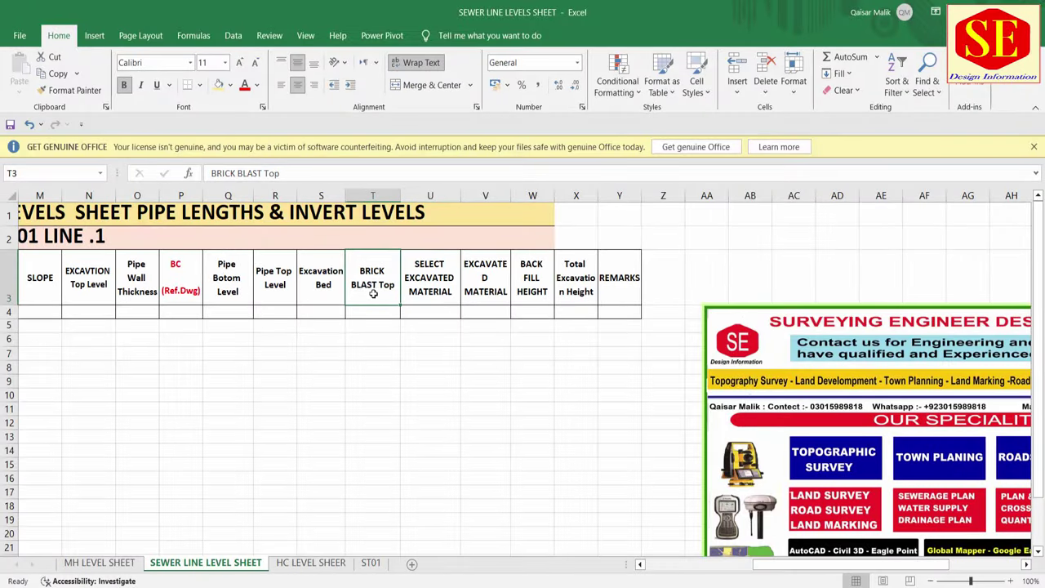
pyautogui.click(446, 283)
pyautogui.click(498, 278)
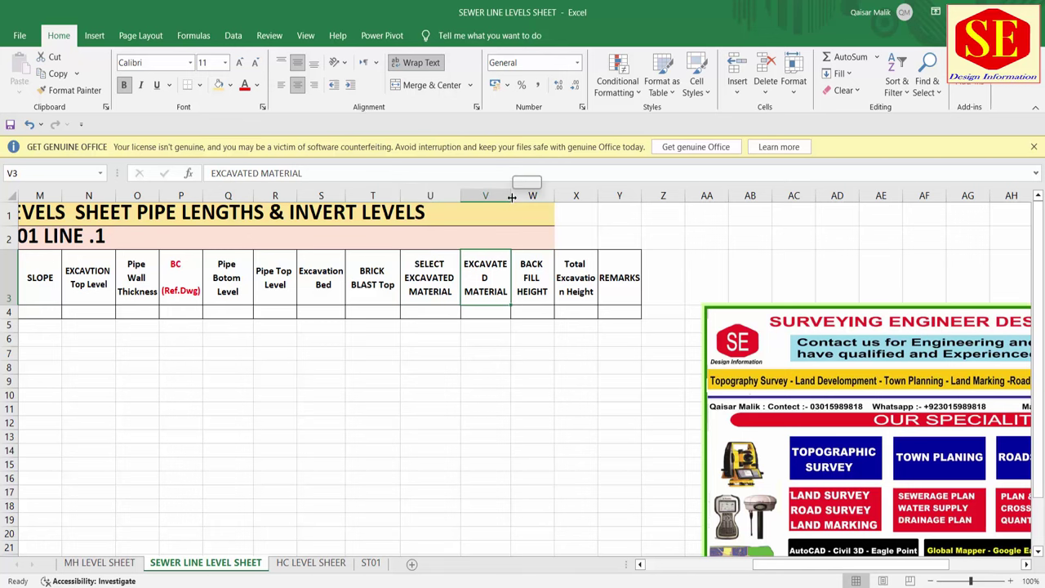
pyautogui.moveTo(511, 196); pyautogui.dragTo(515, 196)
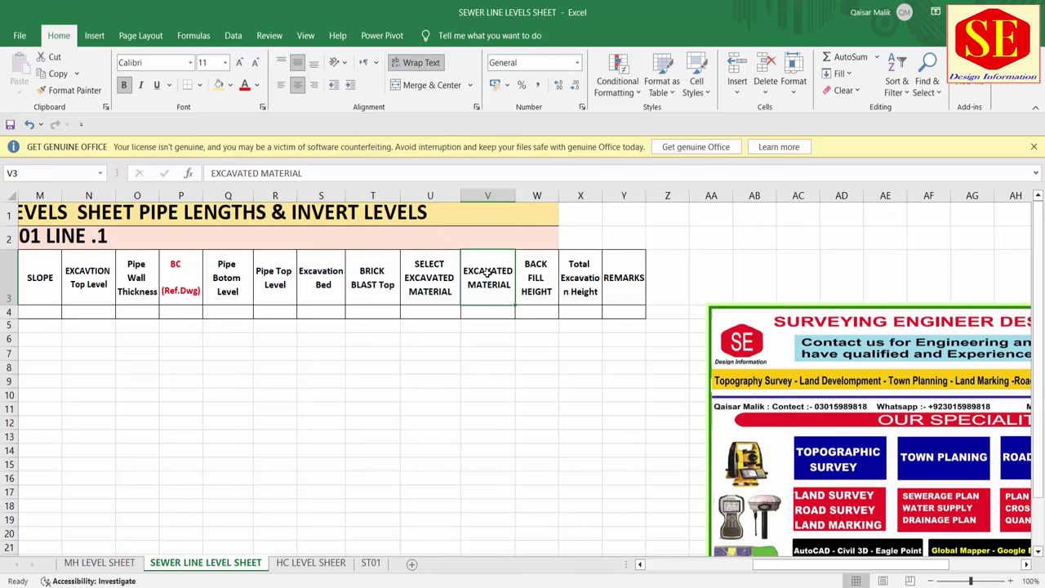
pyautogui.click(540, 282)
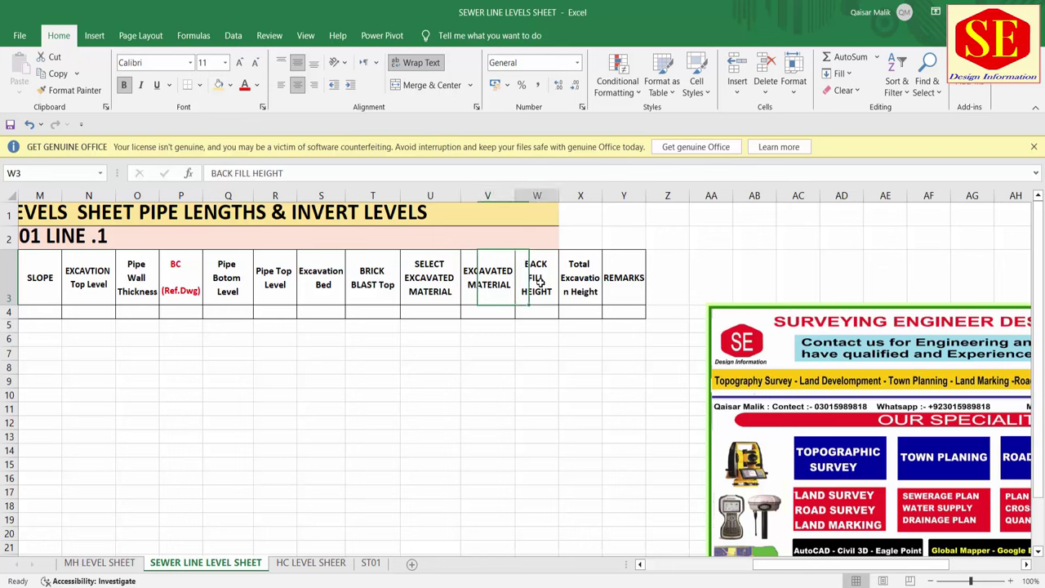
pyautogui.click(583, 279)
pyautogui.moveTo(602, 196); pyautogui.dragTo(619, 196)
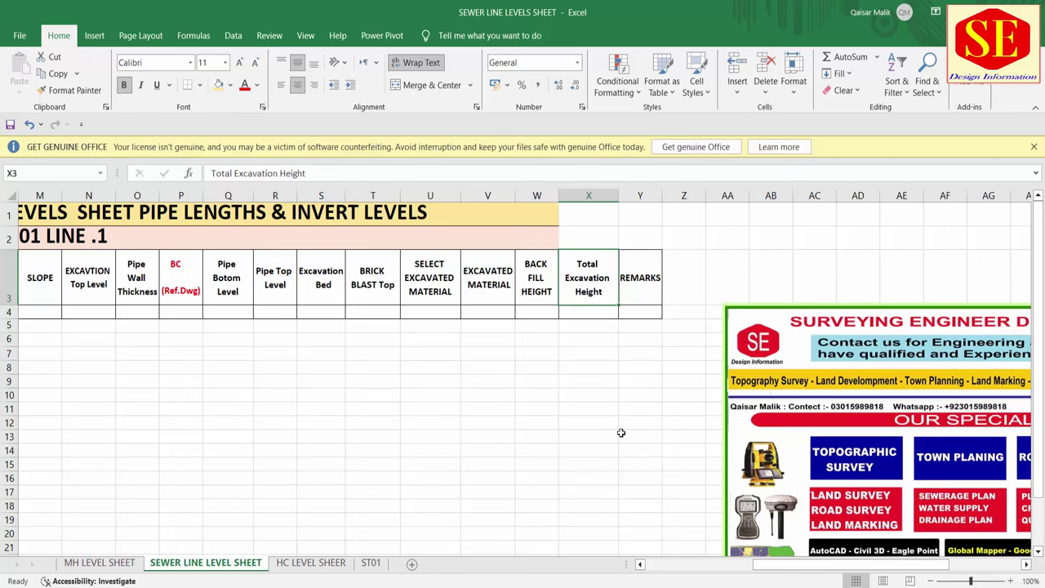
pyautogui.moveTo(776, 563); pyautogui.dragTo(766, 570)
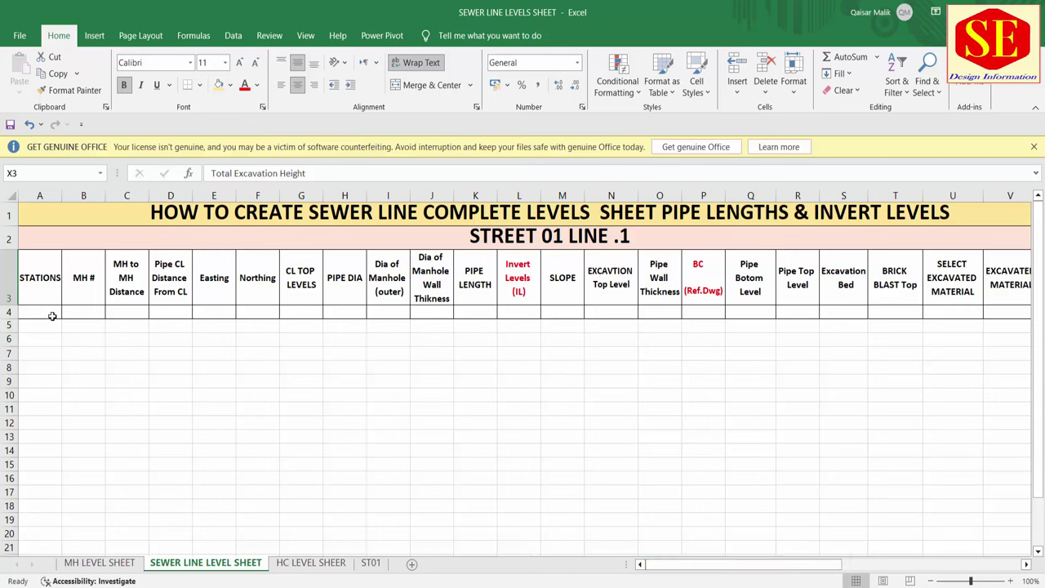
# Step: Label cells A4 through M4 with their column letters A to M
pyautogui.click(49, 313)
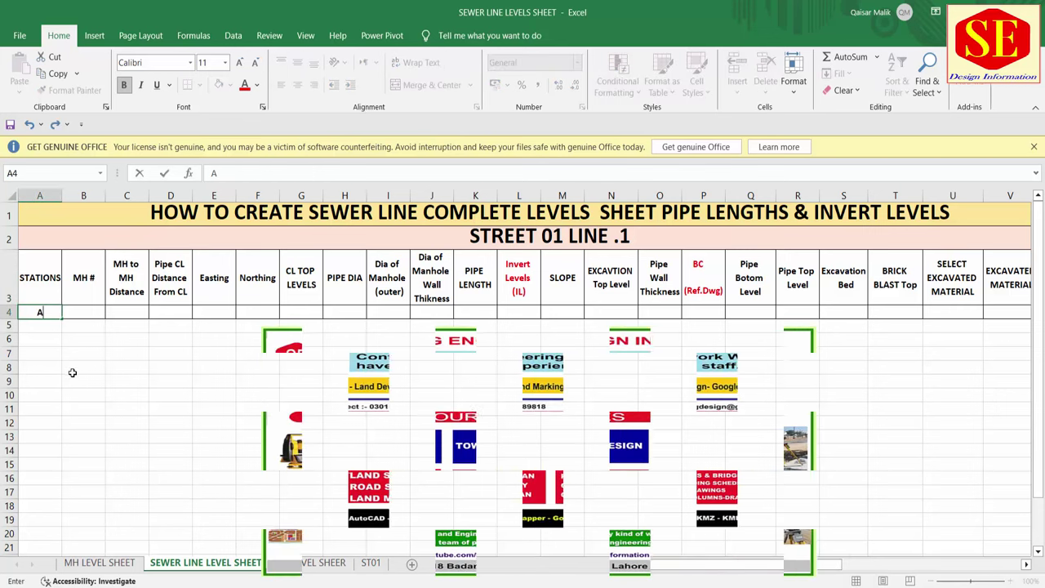
pyautogui.write('AB')
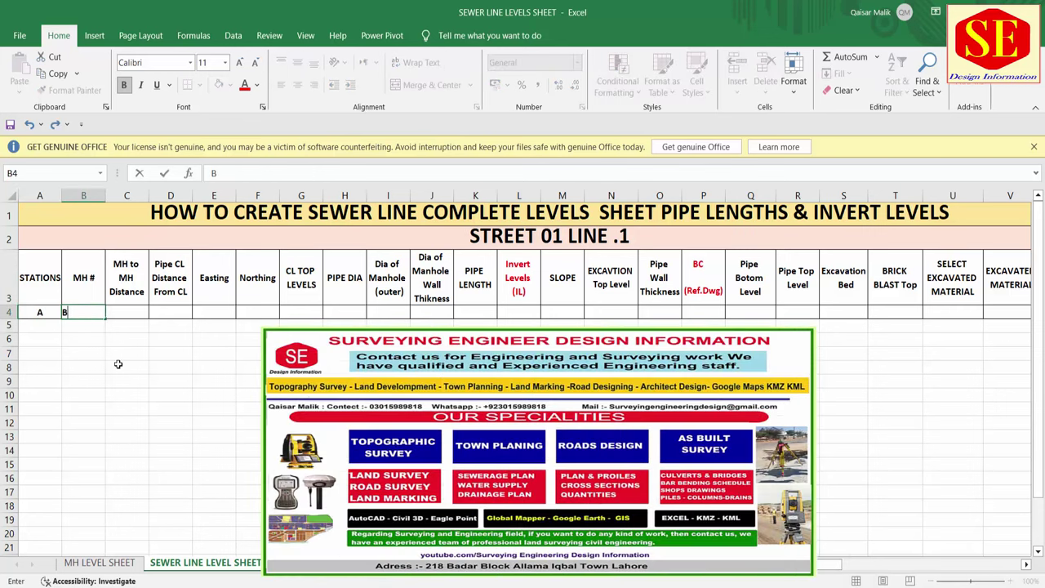
pyautogui.press('Tab')
pyautogui.write('C')
pyautogui.press('Tab')
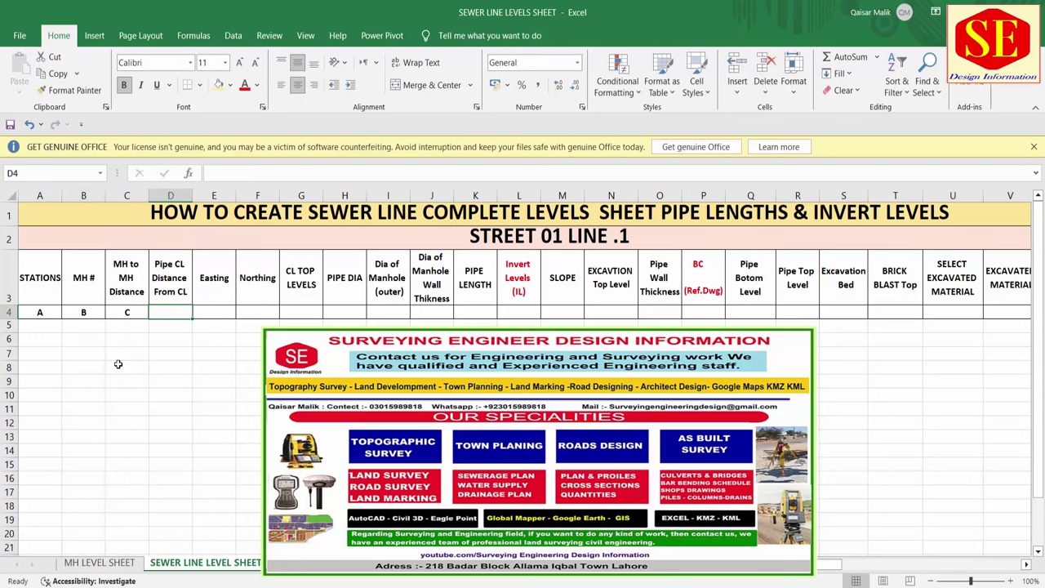
pyautogui.write('D')
pyautogui.press('Tab')
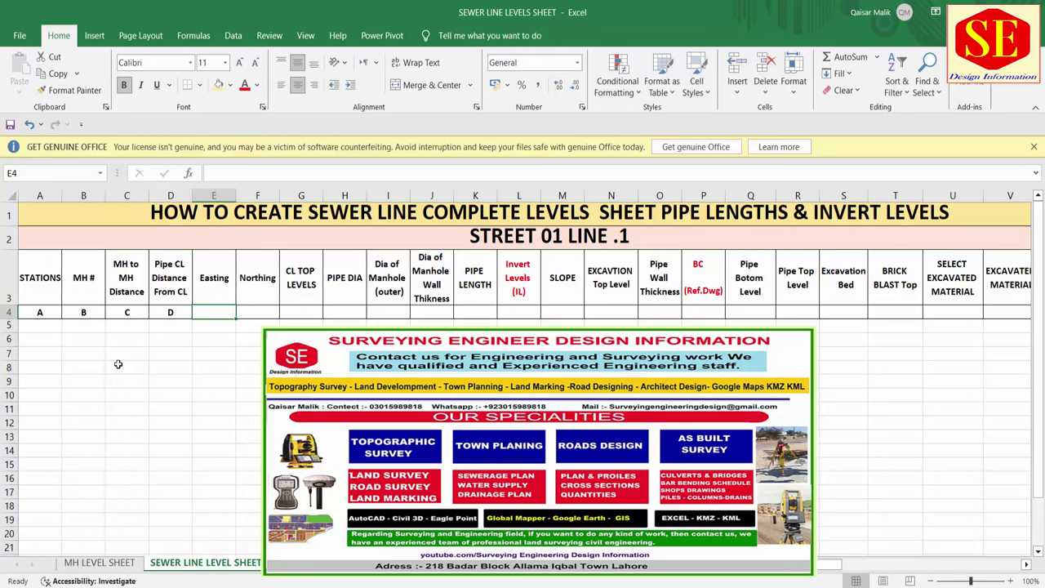
pyautogui.write('E')
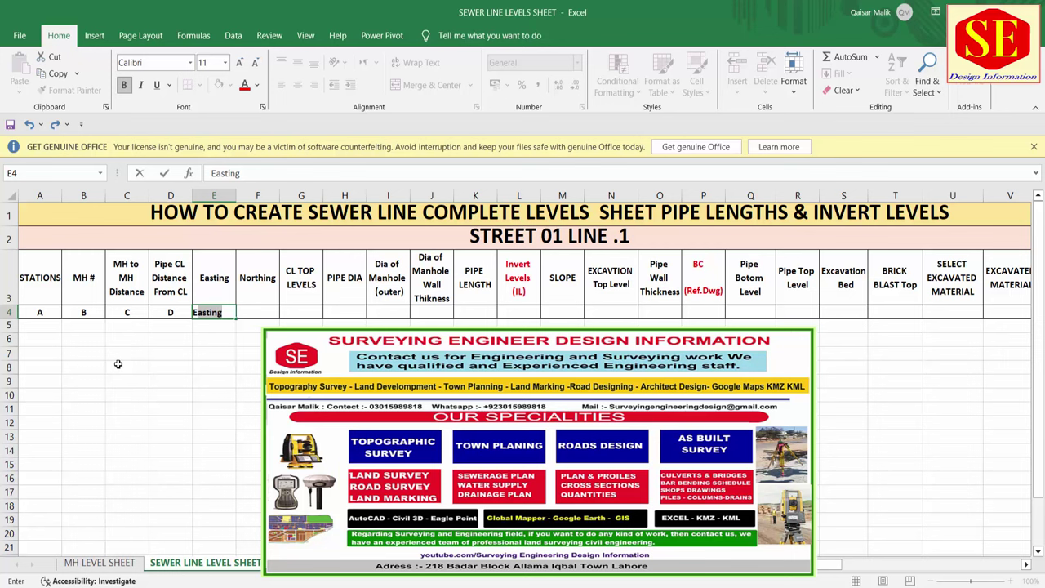
pyautogui.press('Delete')
pyautogui.press('Tab')
pyautogui.write('F')
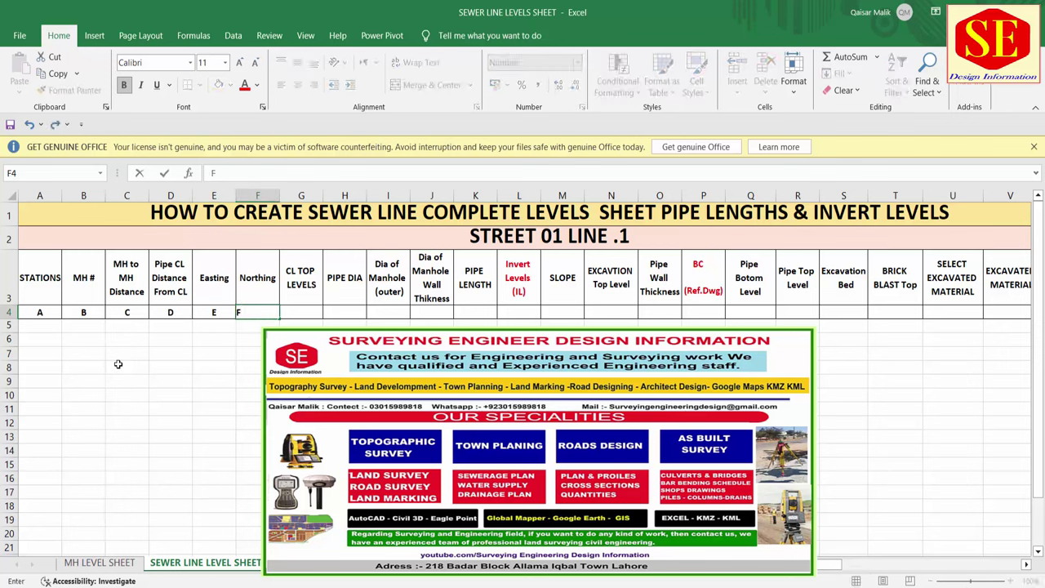
pyautogui.press('Tab')
pyautogui.write('G')
pyautogui.press('Tab')
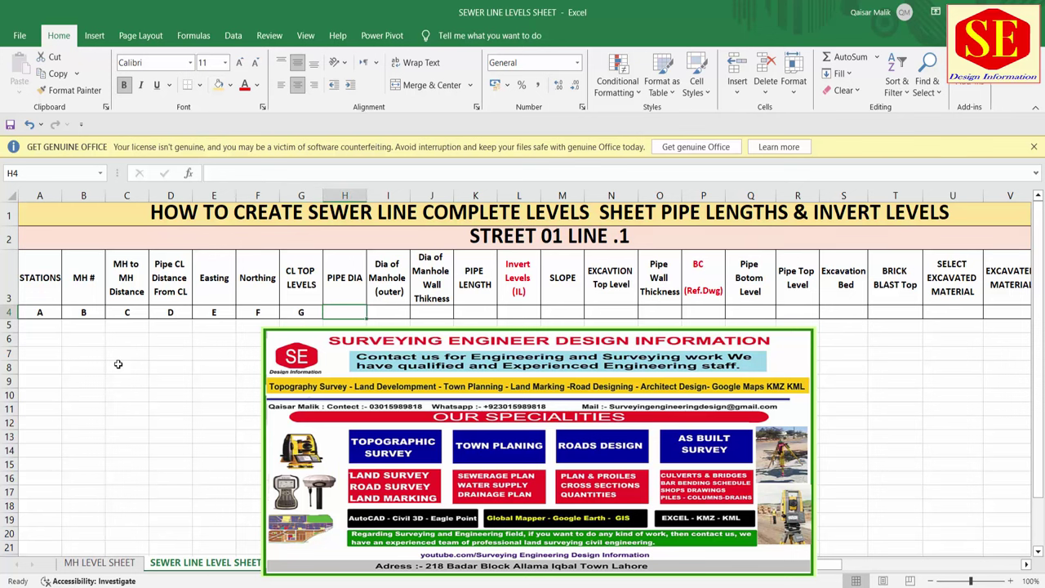
pyautogui.write('H')
pyautogui.press('Tab')
pyautogui.write('I')
pyautogui.press('Tab')
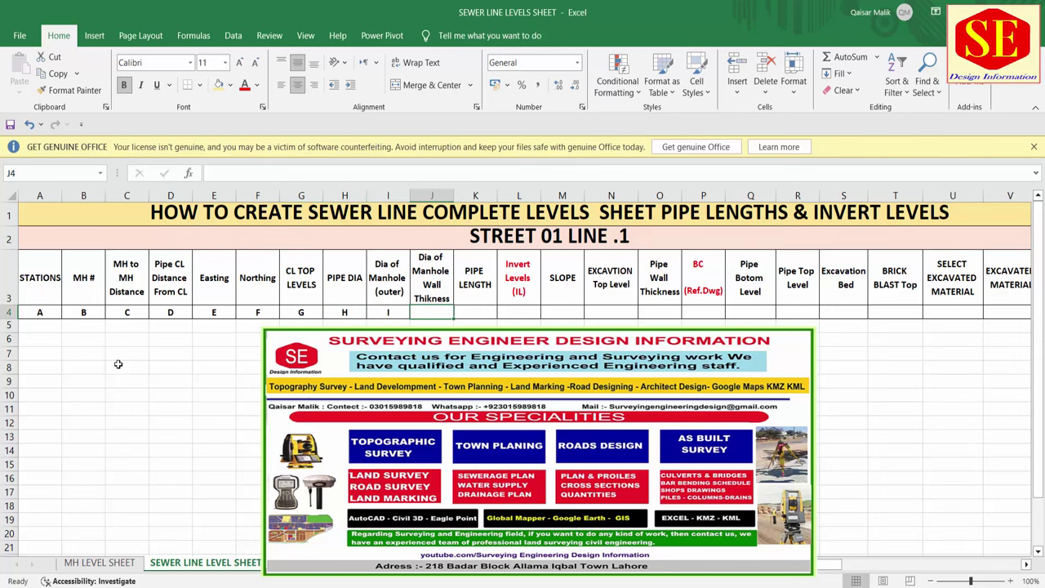
pyautogui.write('J')
pyautogui.press('Tab')
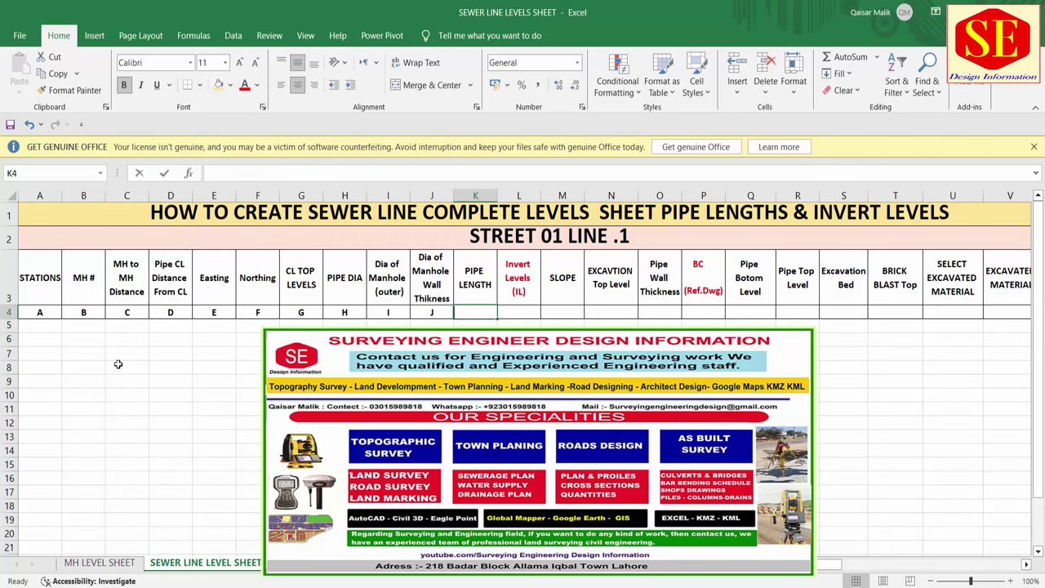
pyautogui.write('K')
pyautogui.press('Tab')
pyautogui.write('L')
pyautogui.press('Tab')
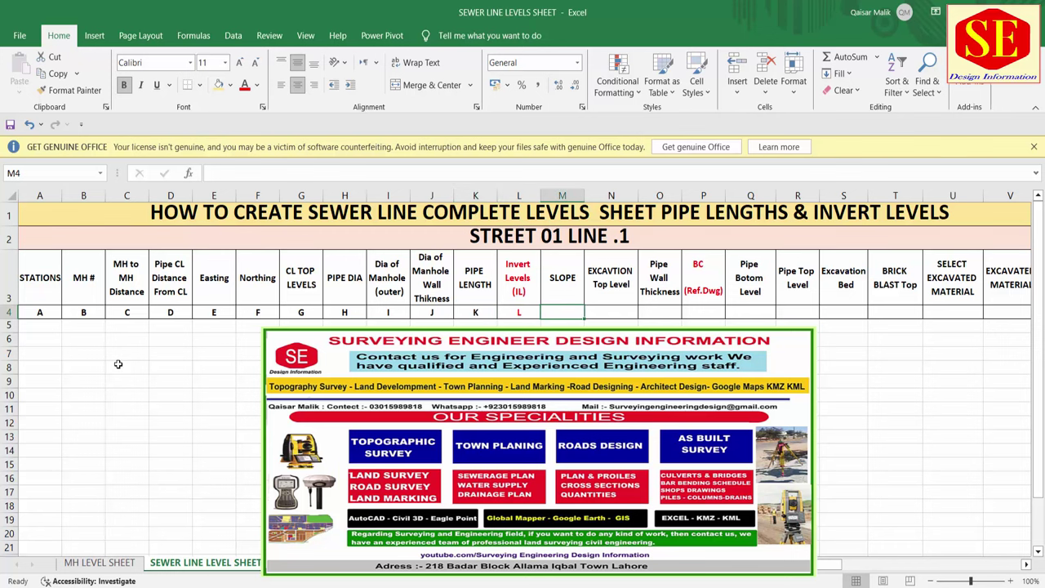
pyautogui.write('M')
pyautogui.press('Tab')
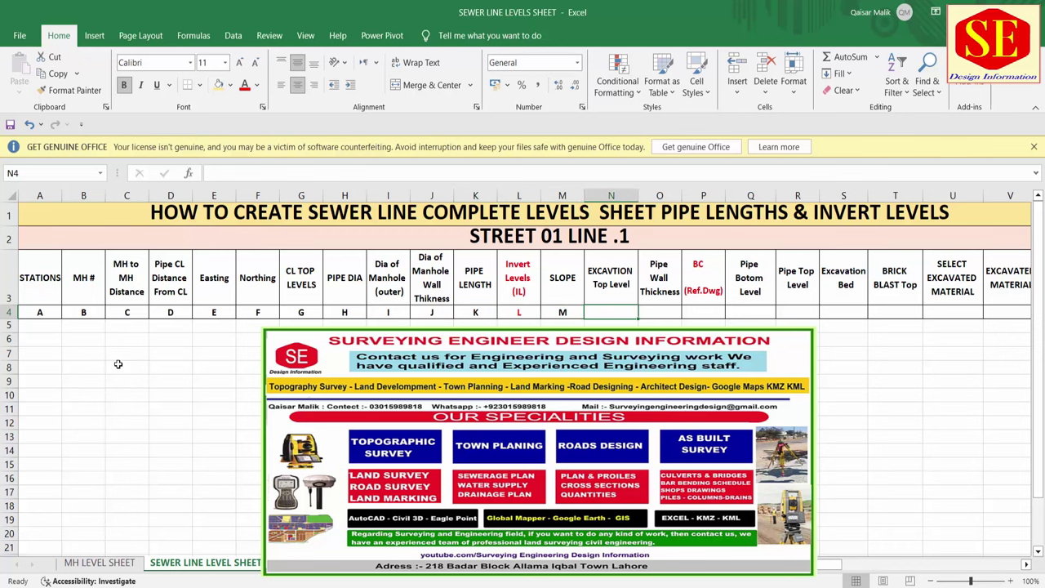
# Step: Continue the row 4 labels N through X, then type Y under REMARKS
pyautogui.write('N')
pyautogui.press('Tab')
pyautogui.write('O')
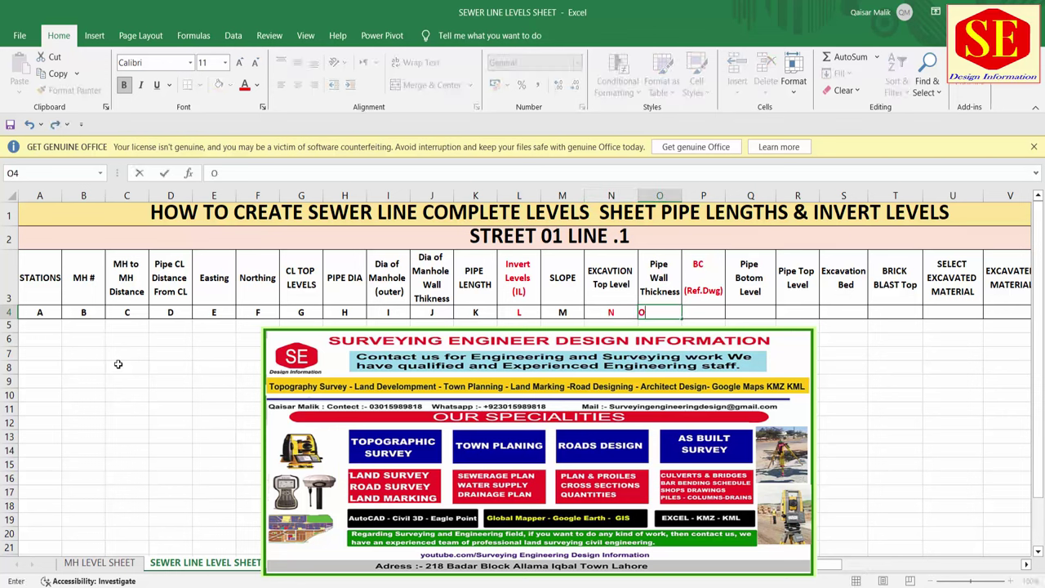
pyautogui.press('Tab')
pyautogui.write('P')
pyautogui.press('Tab')
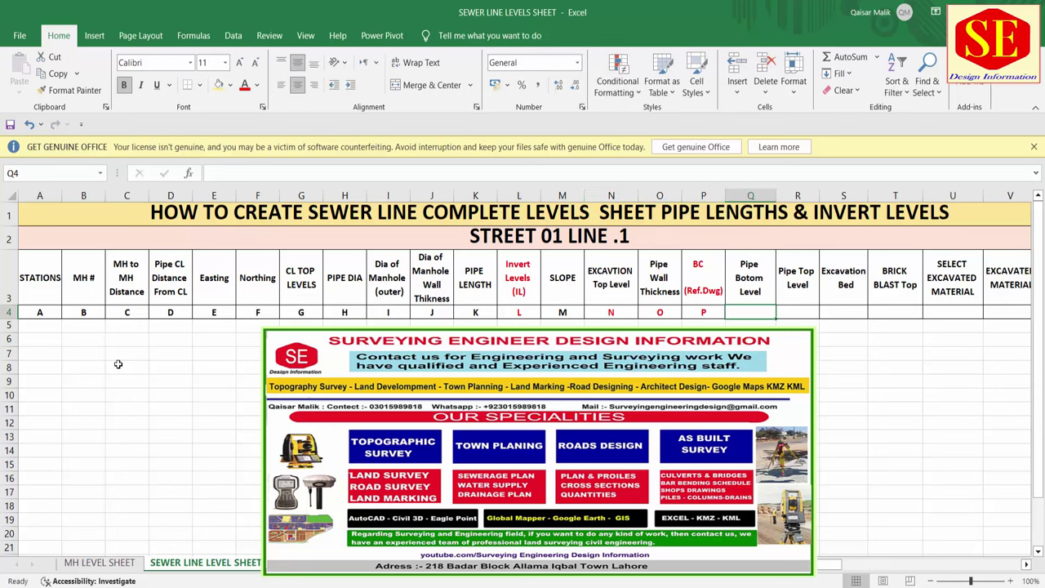
pyautogui.write('Q')
pyautogui.press('Tab')
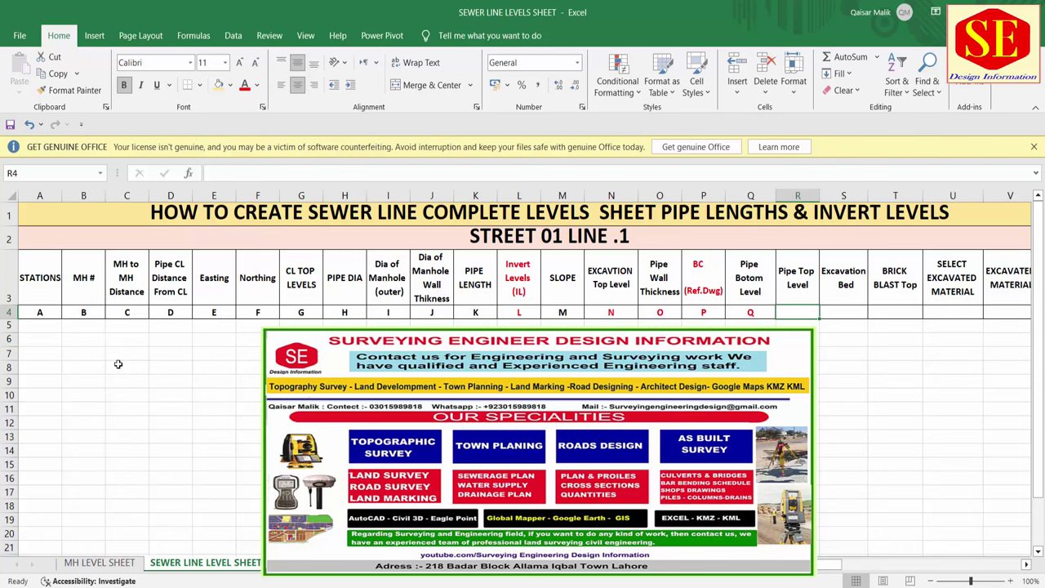
pyautogui.write('R')
pyautogui.press('Tab')
pyautogui.write('S')
pyautogui.press('Tab')
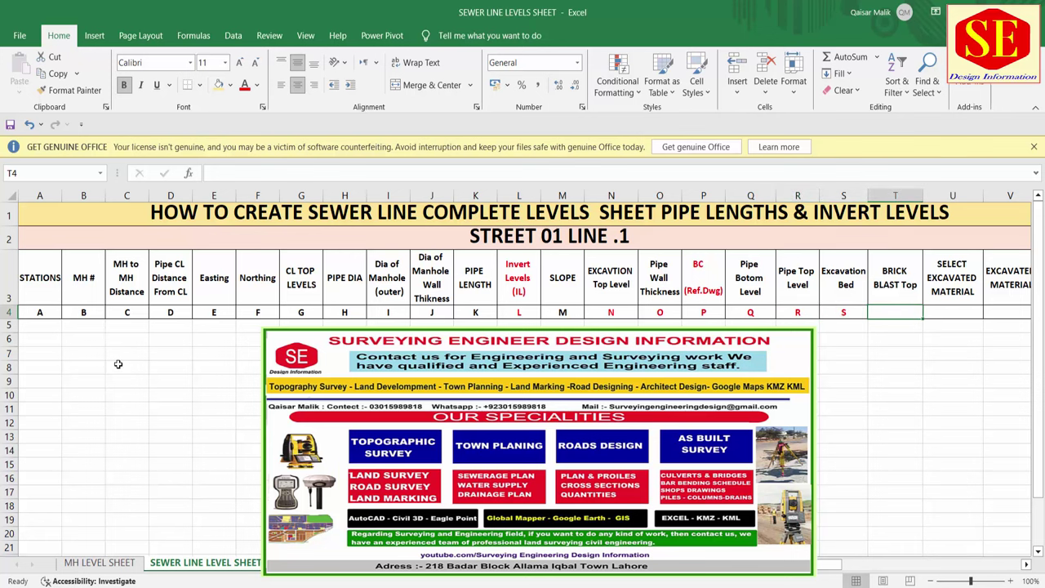
pyautogui.write('T')
pyautogui.press('Tab')
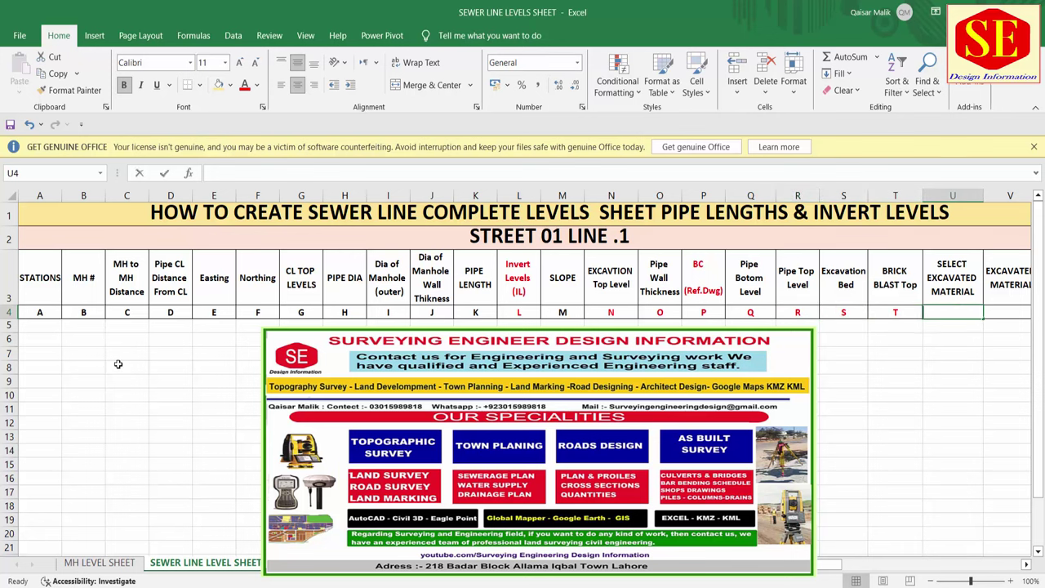
pyautogui.write('U')
pyautogui.press('Tab')
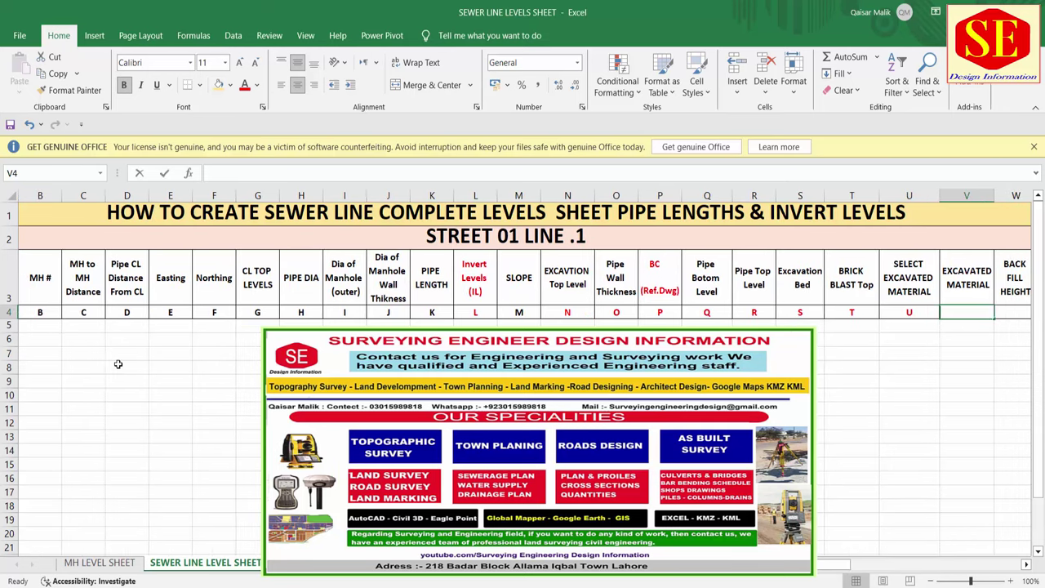
pyautogui.write('V')
pyautogui.press('Tab')
pyautogui.write('W')
pyautogui.press('Tab')
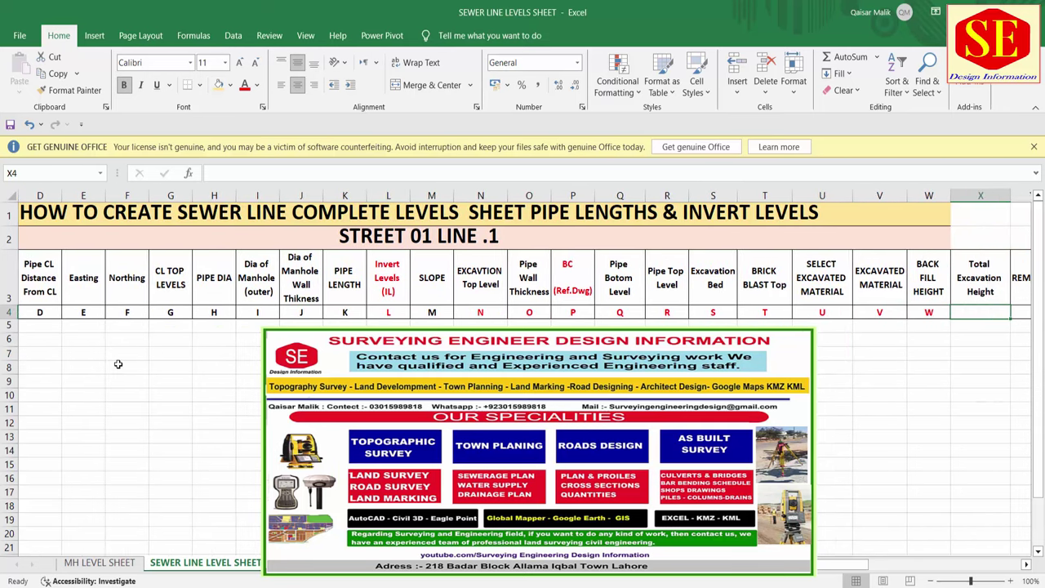
pyautogui.write('X')
pyautogui.press('Tab')
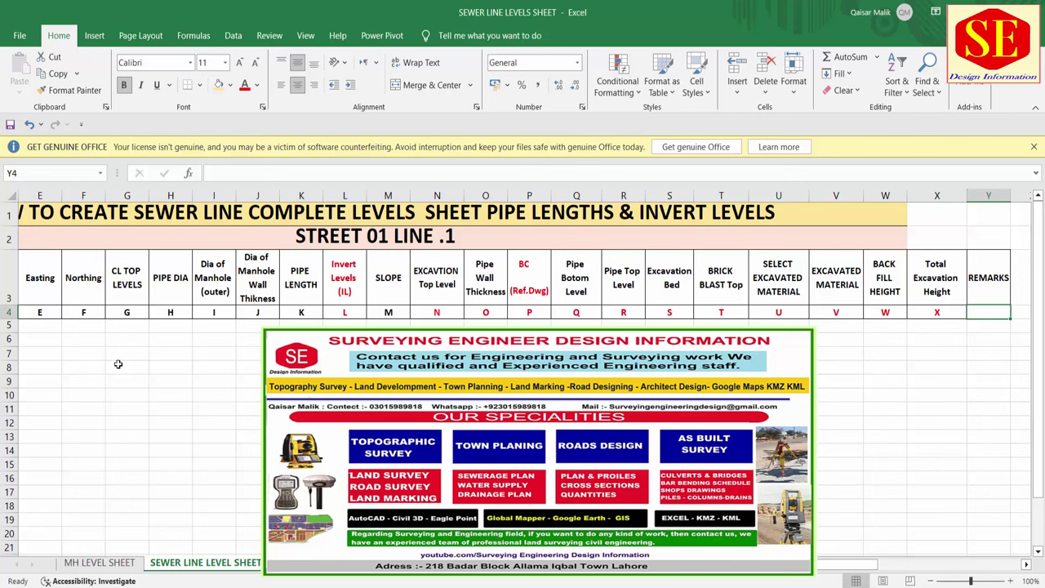
pyautogui.write('Y')
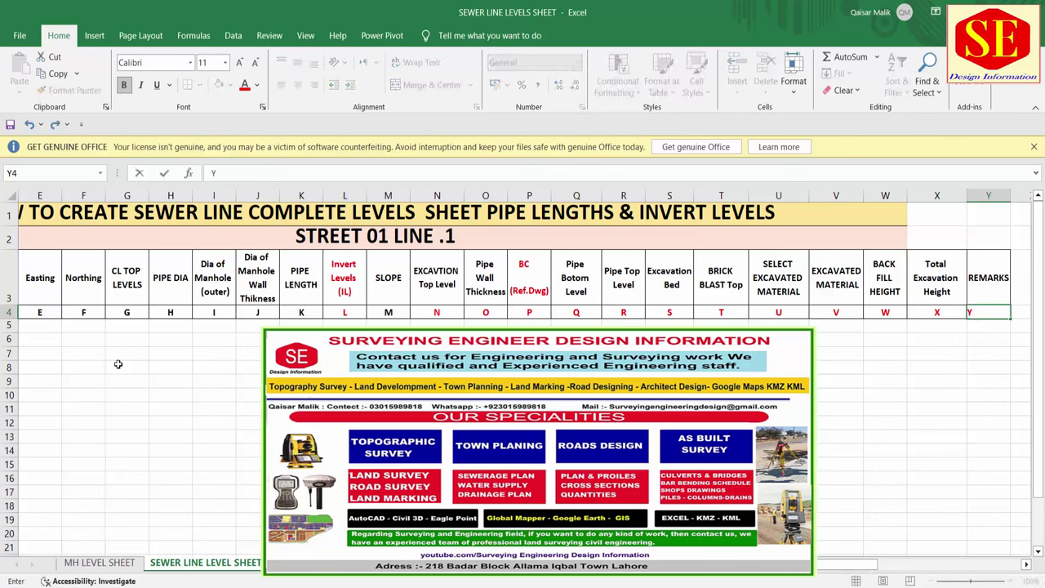
# Step: Confirm Y under REMARKS, recheck the K label under PIPE LENGTH, and select cell A5
pyautogui.click(841, 395)
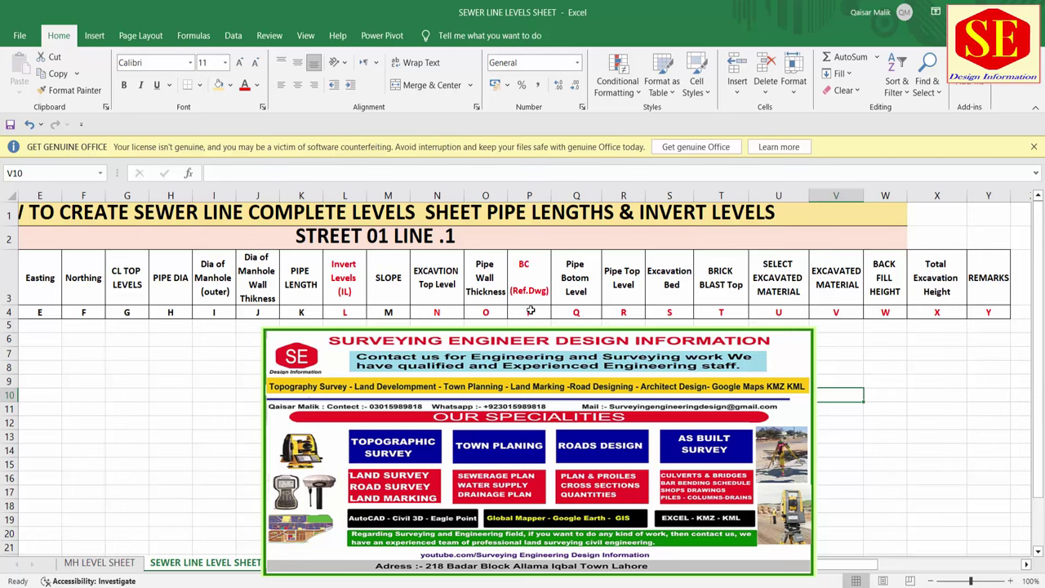
pyautogui.hscroll(-3, 522, 368)
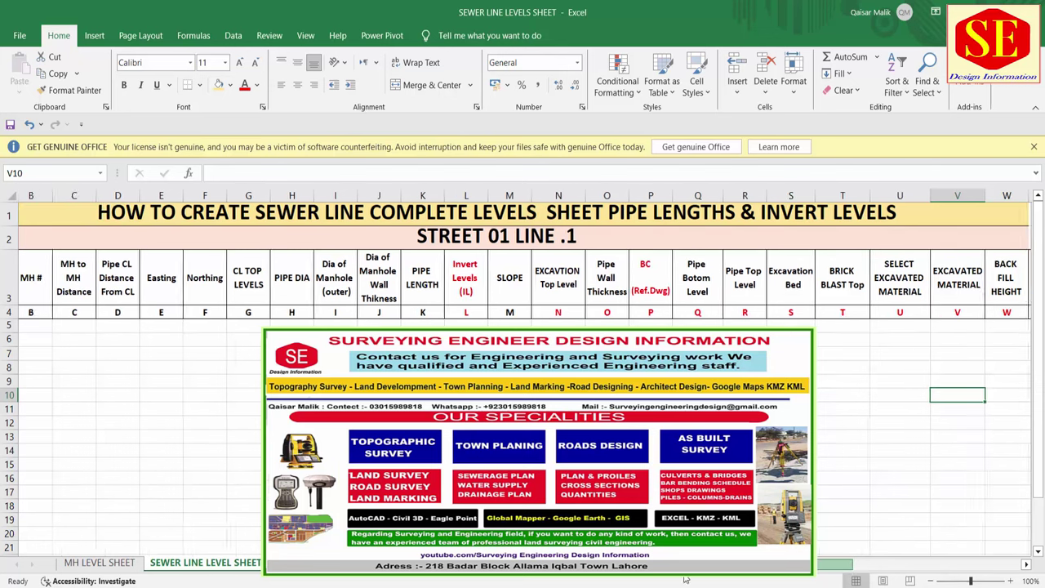
pyautogui.hscroll(-1, 522, 368)
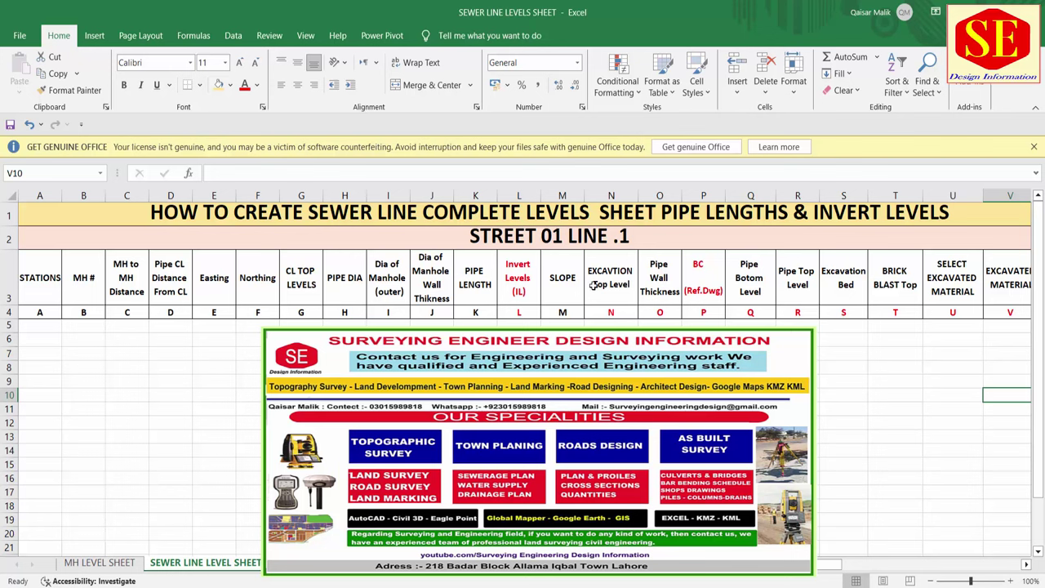
pyautogui.moveTo(502, 278); pyautogui.dragTo(503, 313)
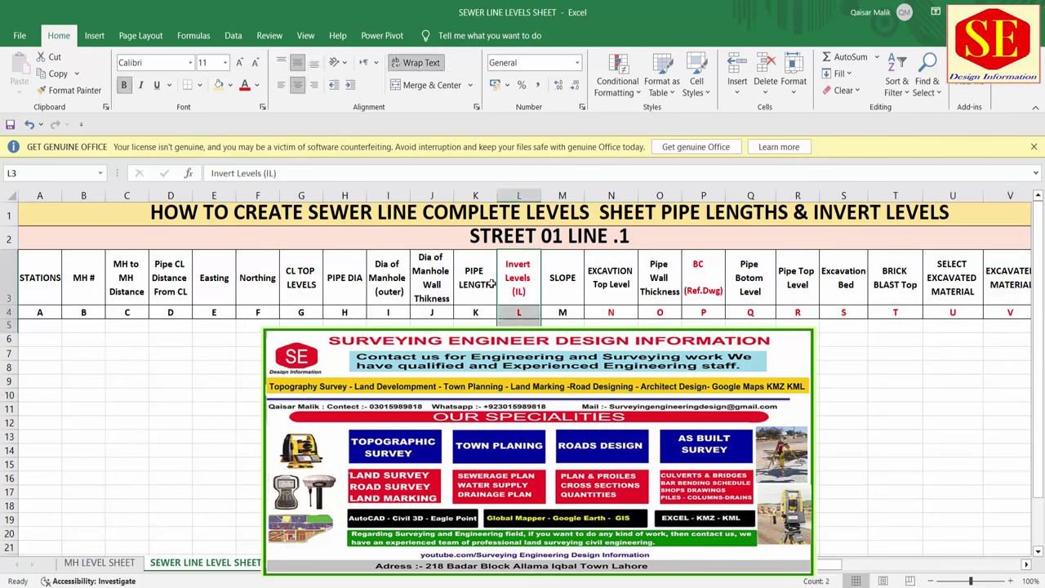
pyautogui.moveTo(465, 278); pyautogui.dragTo(491, 311)
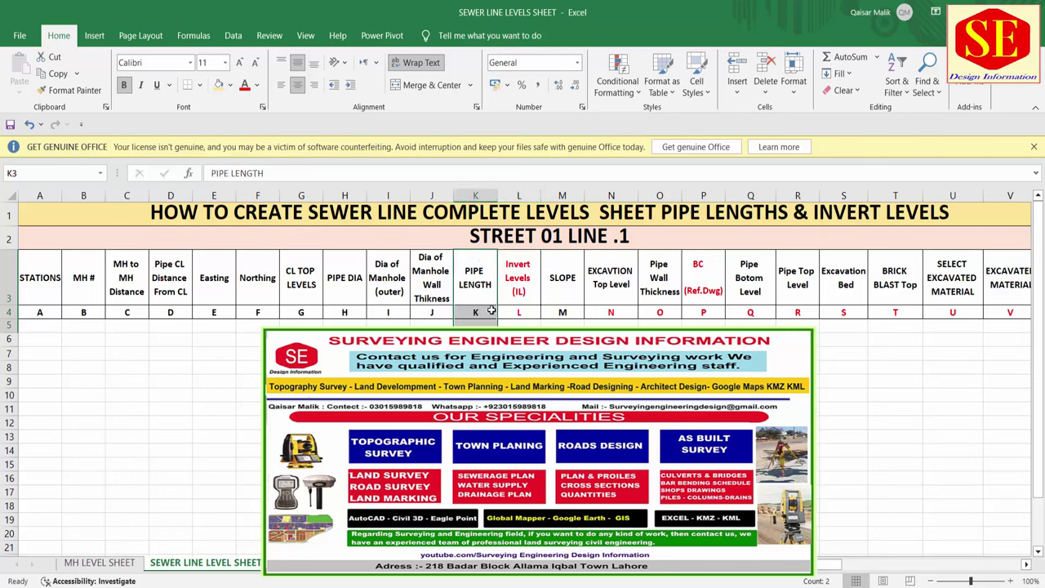
pyautogui.doubleClick(486, 312)
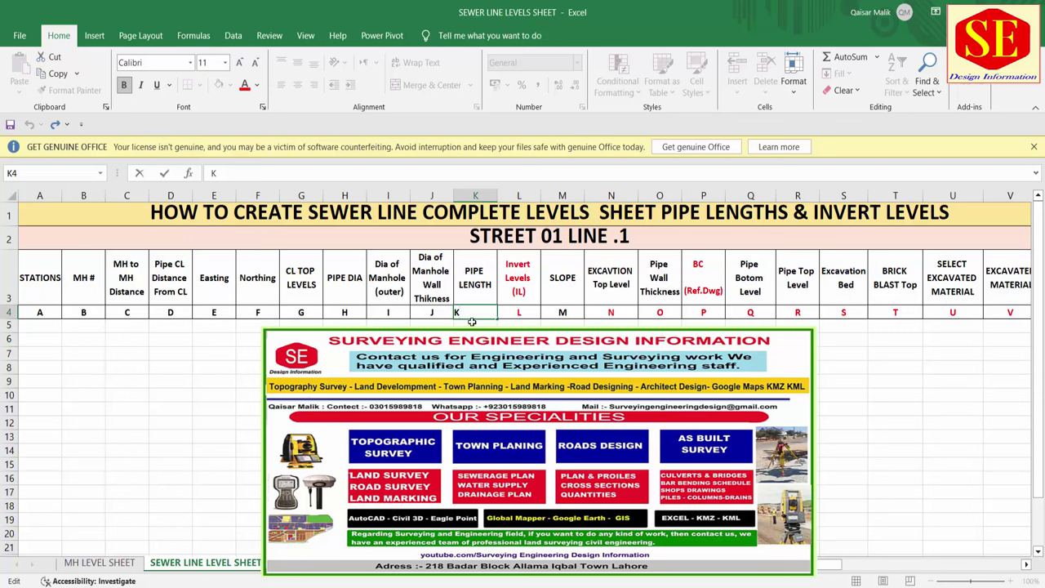
pyautogui.press('Escape')
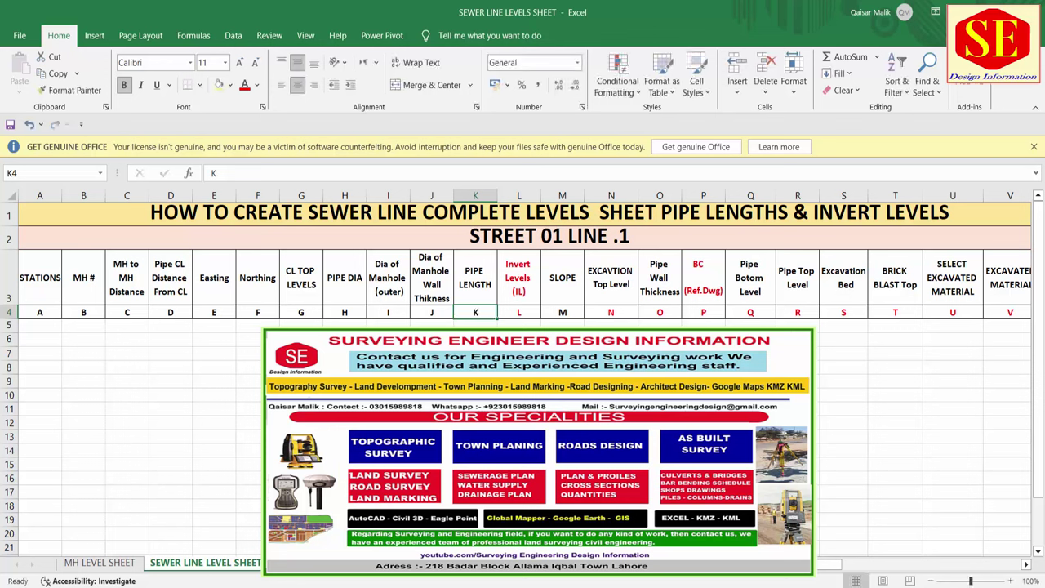
pyautogui.click(42, 327)
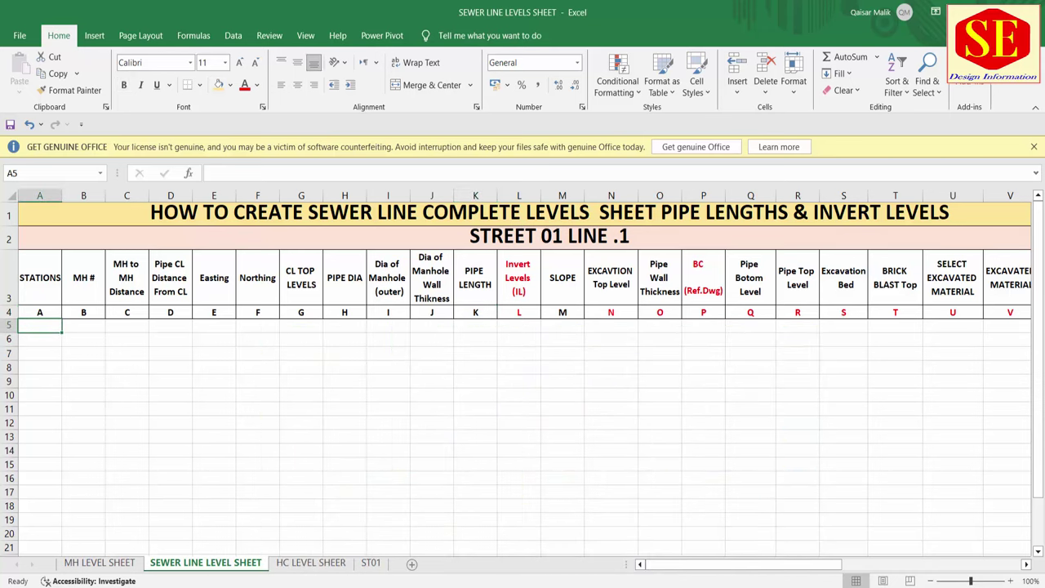
# Step: Move the vertical BOP Sta = 0+00.0000 label beside MH.1 in AutoCAD
pyautogui.scroll(-5, 636, 494)
pyautogui.scroll(5, 350, 444)
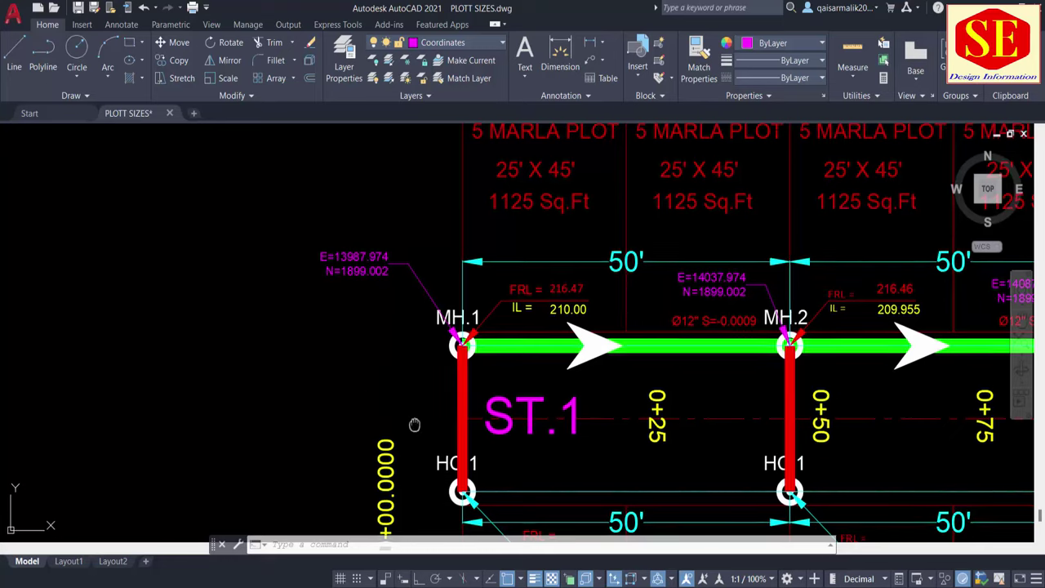
pyautogui.moveTo(414, 425); pyautogui.dragTo(430, 327)
pyautogui.scroll(2, 482, 237)
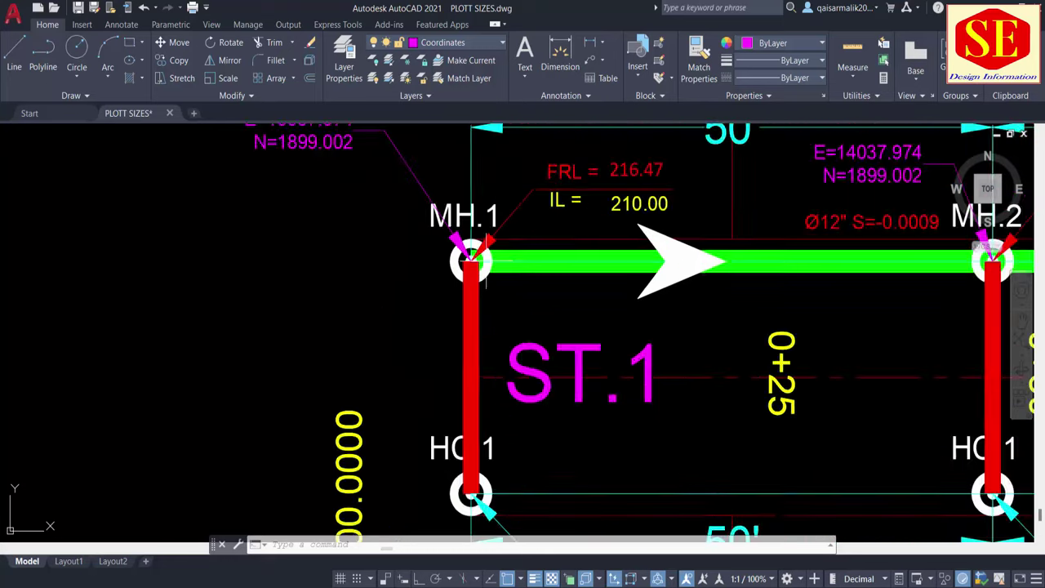
pyautogui.scroll(2, 469, 258)
pyautogui.scroll(-4, 463, 256)
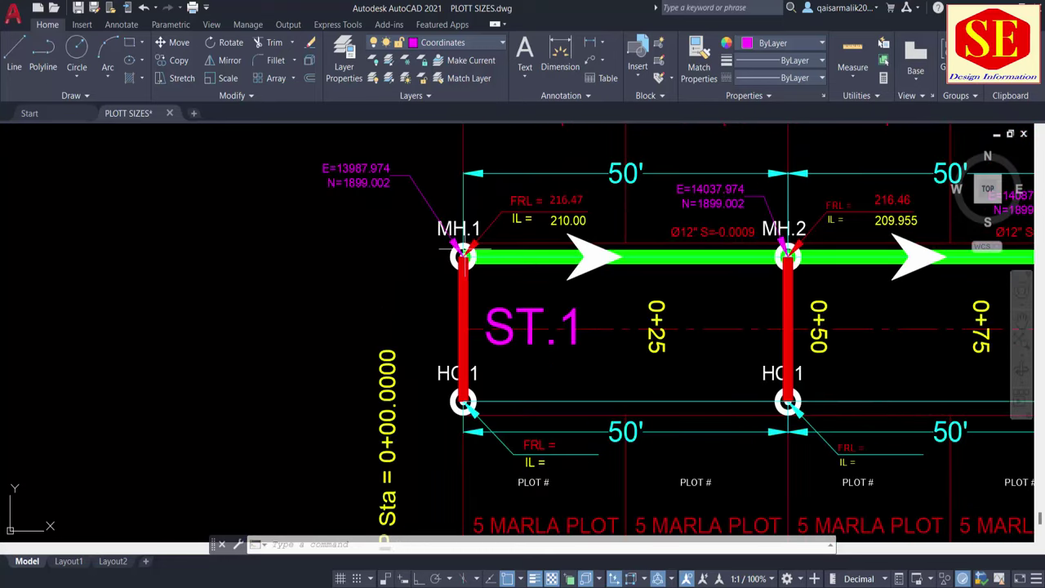
pyautogui.moveTo(387, 407); pyautogui.dragTo(396, 369)
pyautogui.write('MOVE')
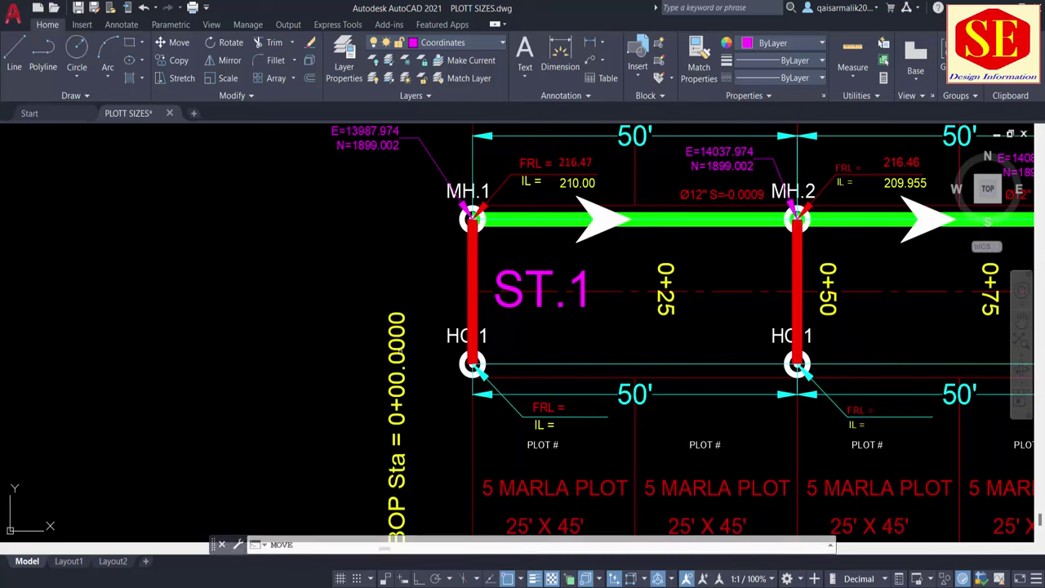
pyautogui.press('Return')
pyautogui.click(397, 368)
pyautogui.press('Return')
pyautogui.click(449, 332)
pyautogui.click(494, 274)
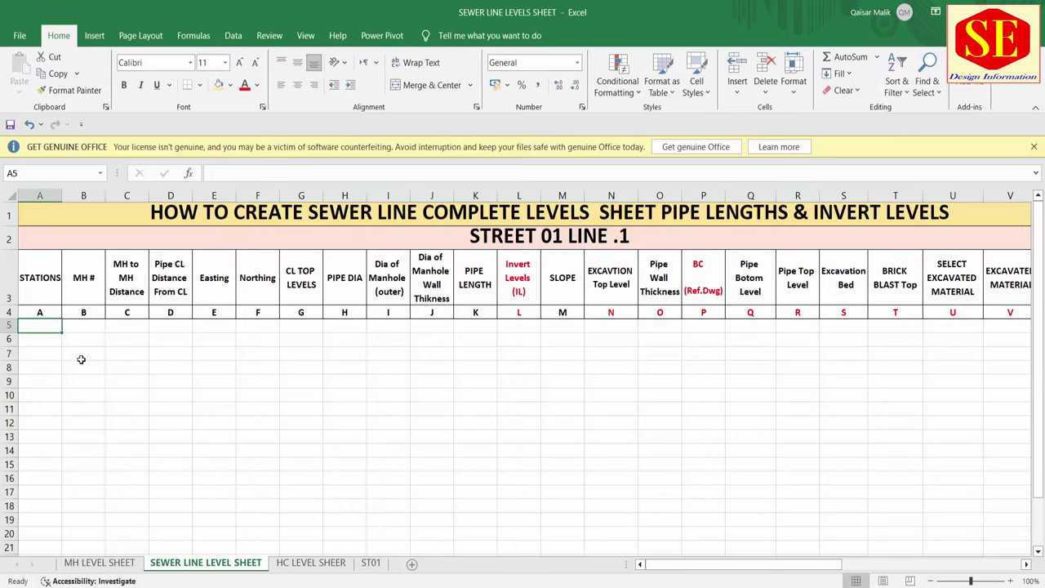
# Step: Enter station 0 in A5, then inspect the green pipe's layer near MH.3
pyautogui.write('0')
pyautogui.press('Return')
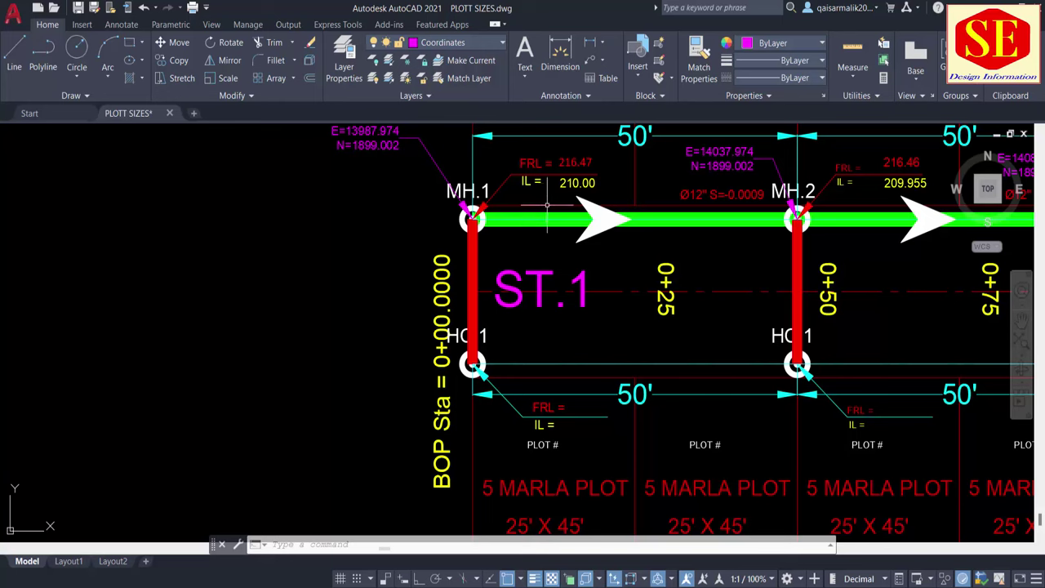
pyautogui.click(540, 219)
pyautogui.moveTo(623, 257); pyautogui.dragTo(455, 314)
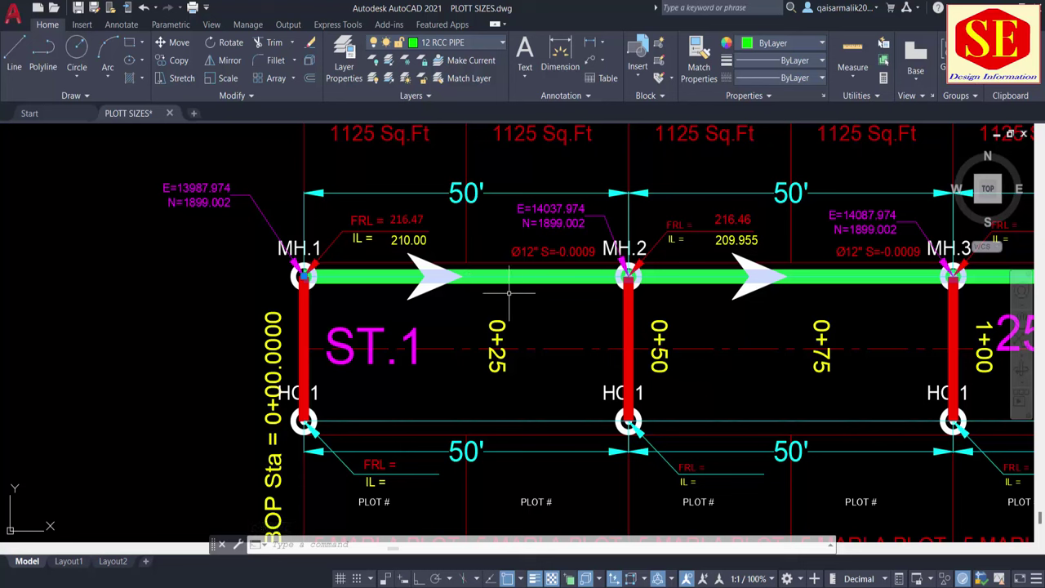
pyautogui.press('Escape')
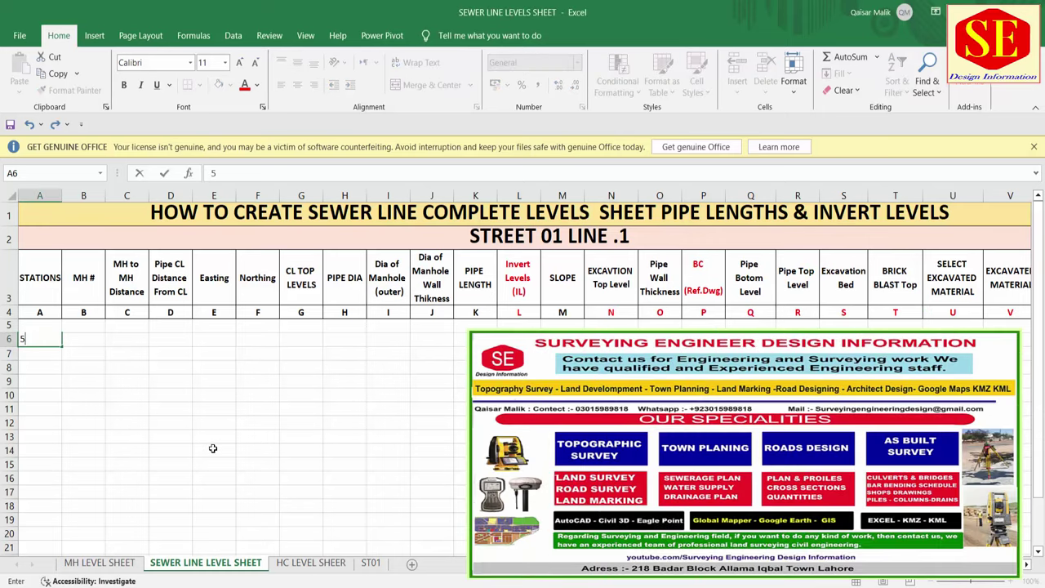
# Step: Enter stations 5, 10 and 15 below 0 and select them to seed the series
pyautogui.write('5')
pyautogui.press('Return')
pyautogui.write('10')
pyautogui.press('Return')
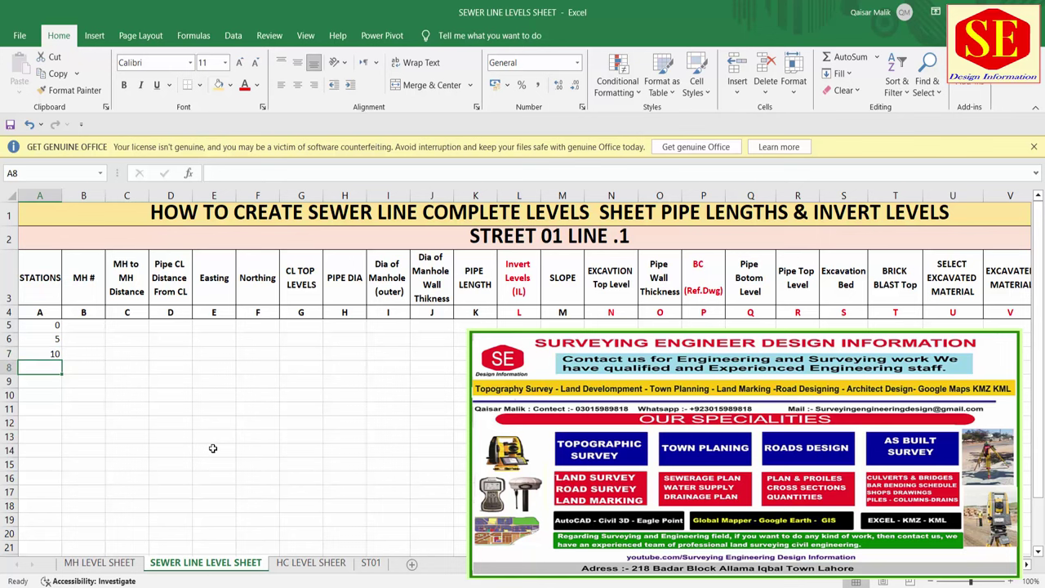
pyautogui.write('15')
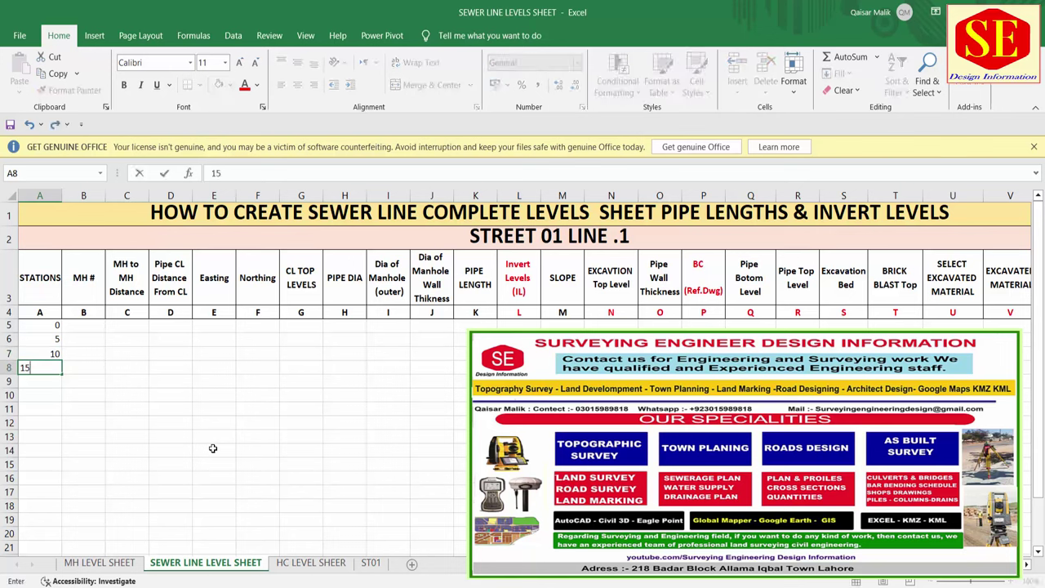
pyautogui.press('Return')
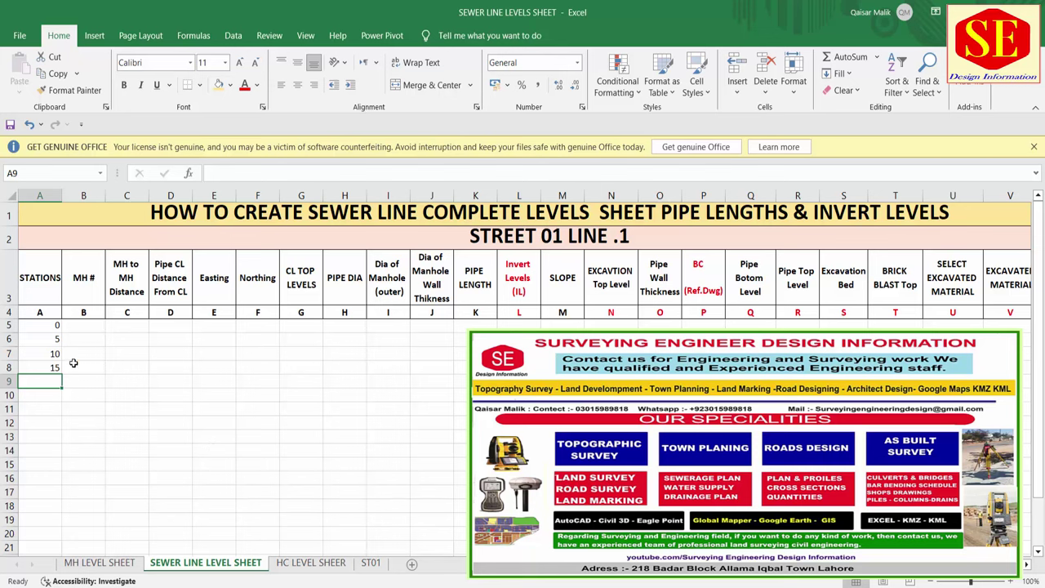
pyautogui.moveTo(51, 354)
pyautogui.mouseDown()
pyautogui.moveTo(56, 582)
pyautogui.moveTo(107, 527)
pyautogui.mouseUp()
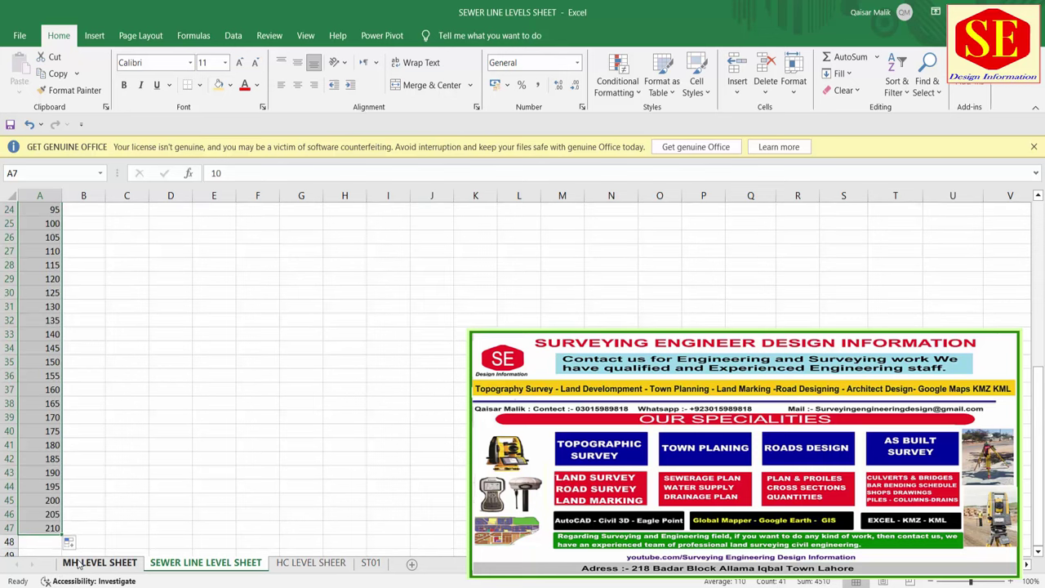
# Step: Confirm on the MH LEVEL SHEET that the last station is 1100 in A27
pyautogui.click(86, 562)
pyautogui.scroll(-5, 107, 444)
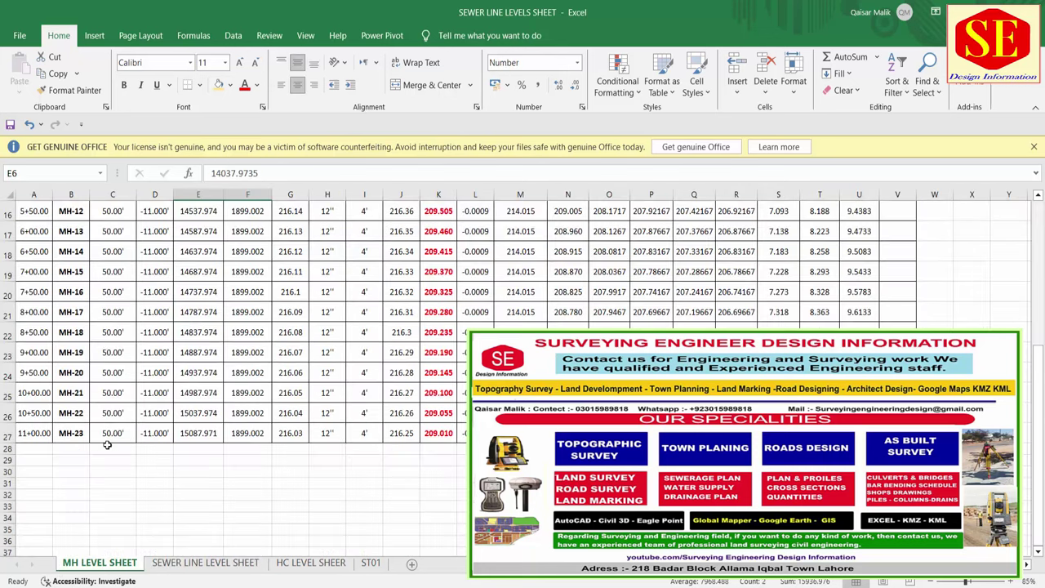
pyautogui.click(39, 434)
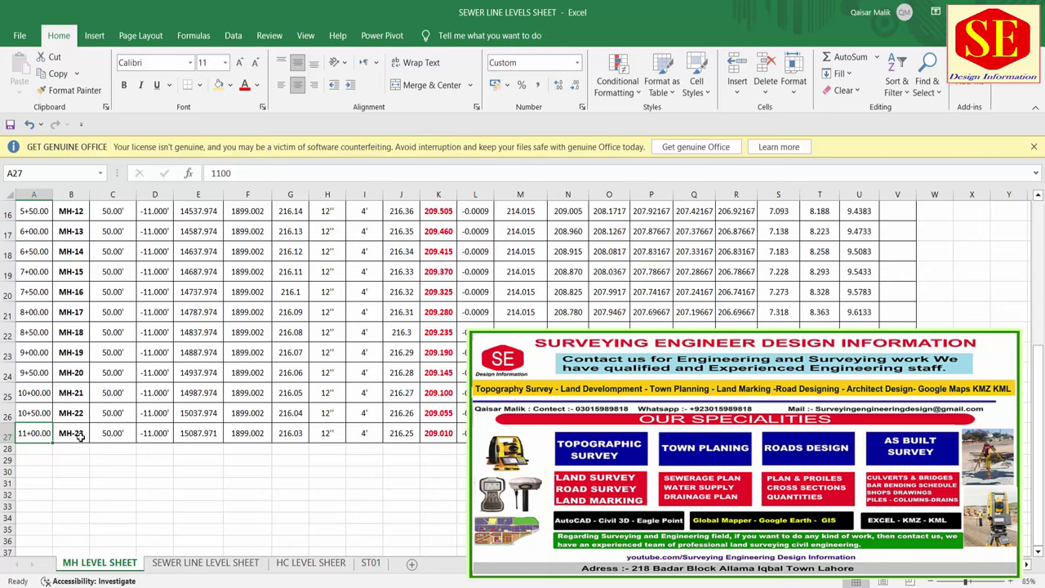
pyautogui.click(214, 565)
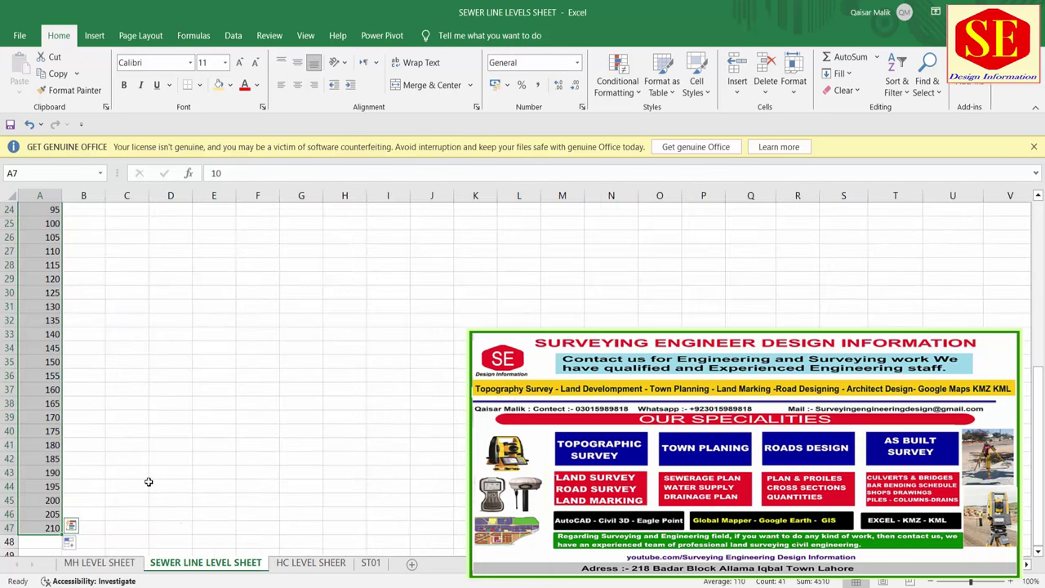
# Step: Fill the station series down to 1100 in A225, then select A5:A225
pyautogui.scroll(6, 148, 482)
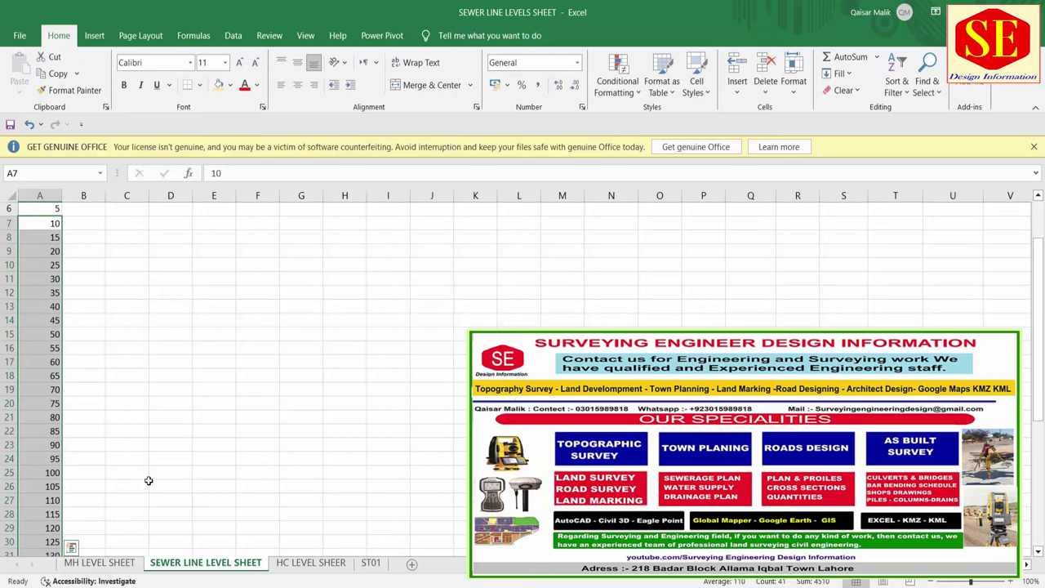
pyautogui.scroll(-6, 149, 480)
pyautogui.moveTo(54, 514)
pyautogui.mouseDown()
pyautogui.moveTo(54, 527)
pyautogui.moveTo(62, 482)
pyautogui.moveTo(48, 259)
pyautogui.moveTo(57, 188)
pyautogui.mouseUp()
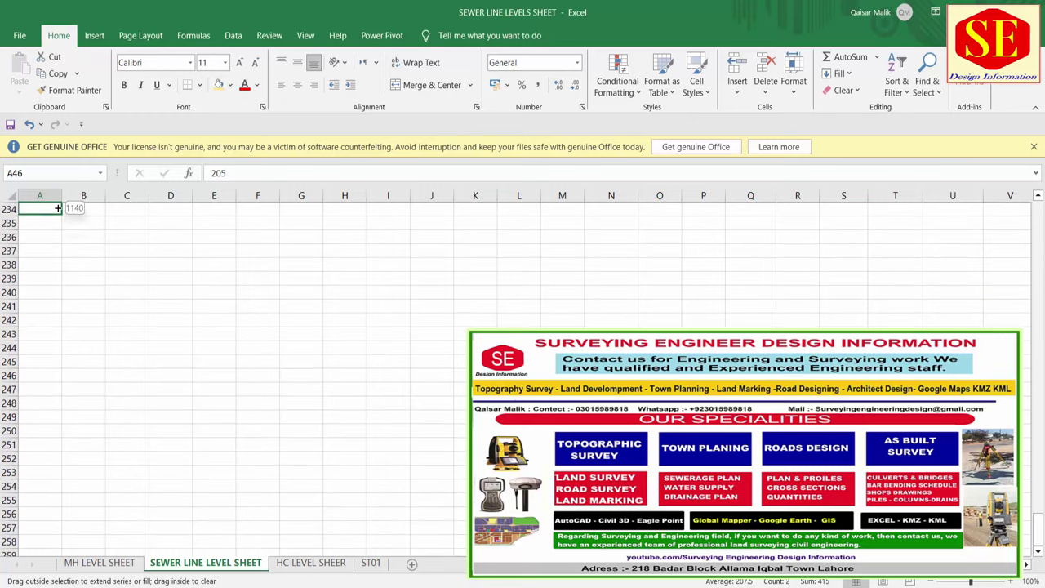
pyautogui.moveTo(58, 188); pyautogui.dragTo(61, 259)
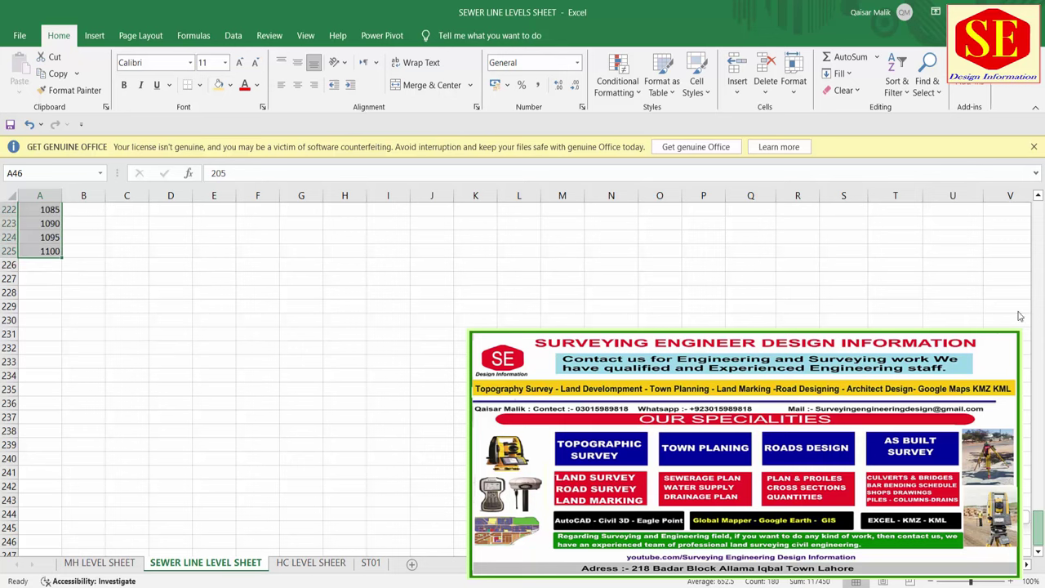
pyautogui.scroll(20, 1004, 235)
pyautogui.scroll(20, 1004, 235)
pyautogui.scroll(4, 163, 267)
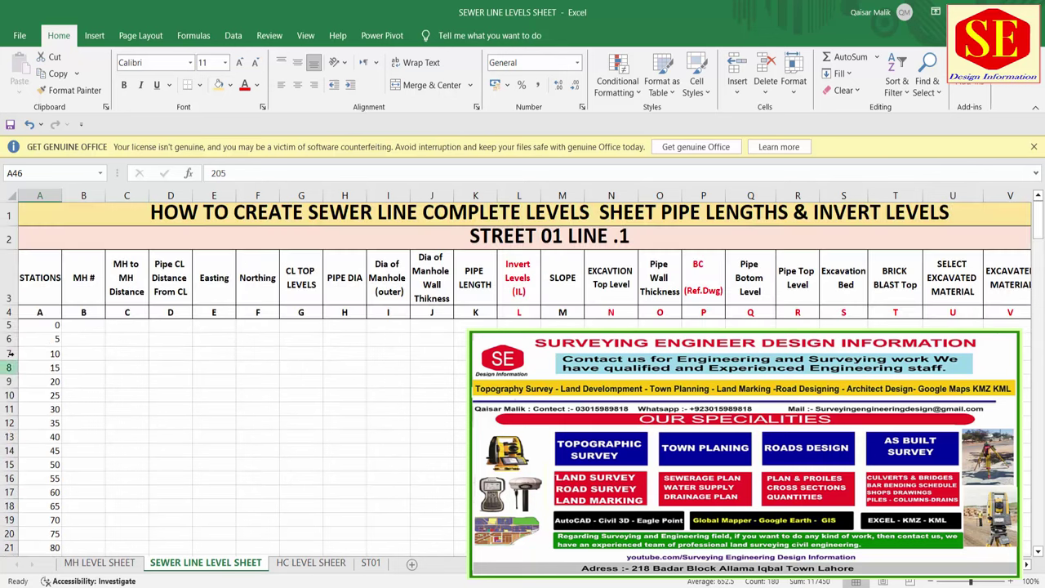
pyautogui.click(53, 325)
pyautogui.moveTo(53, 325); pyautogui.dragTo(61, 540)
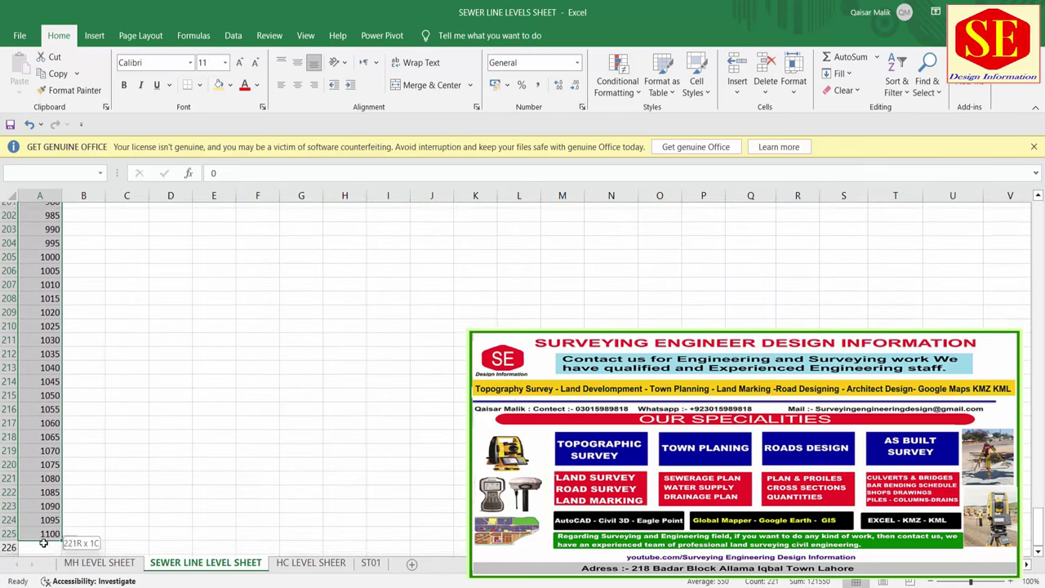
pyautogui.moveTo(61, 540); pyautogui.dragTo(46, 531)
# Step: Apply the custom number format 0+00.00 to the station values in column A
pyautogui.rightClick(53, 500)
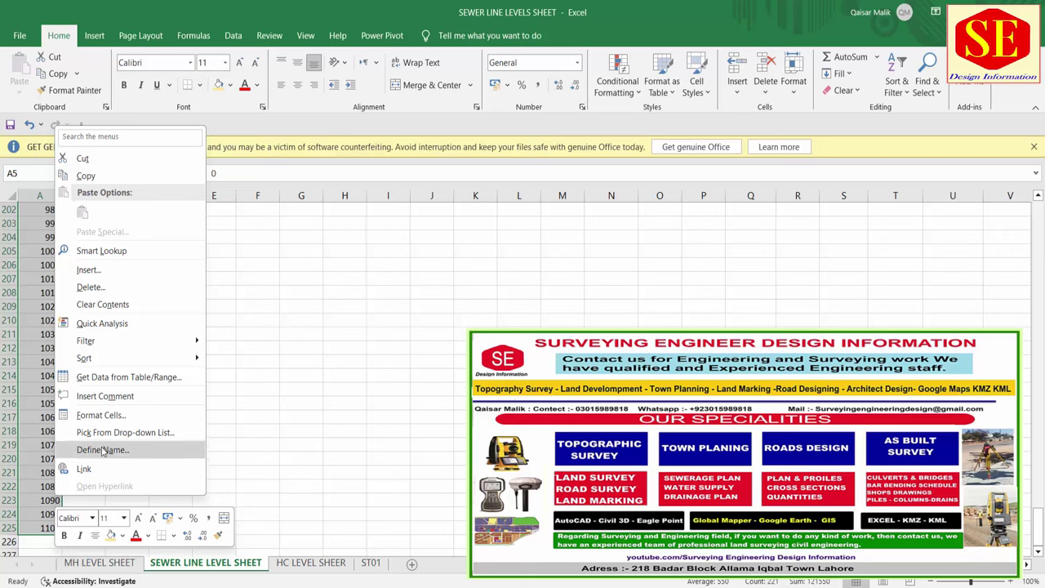
pyautogui.click(101, 414)
pyautogui.click(33, 397)
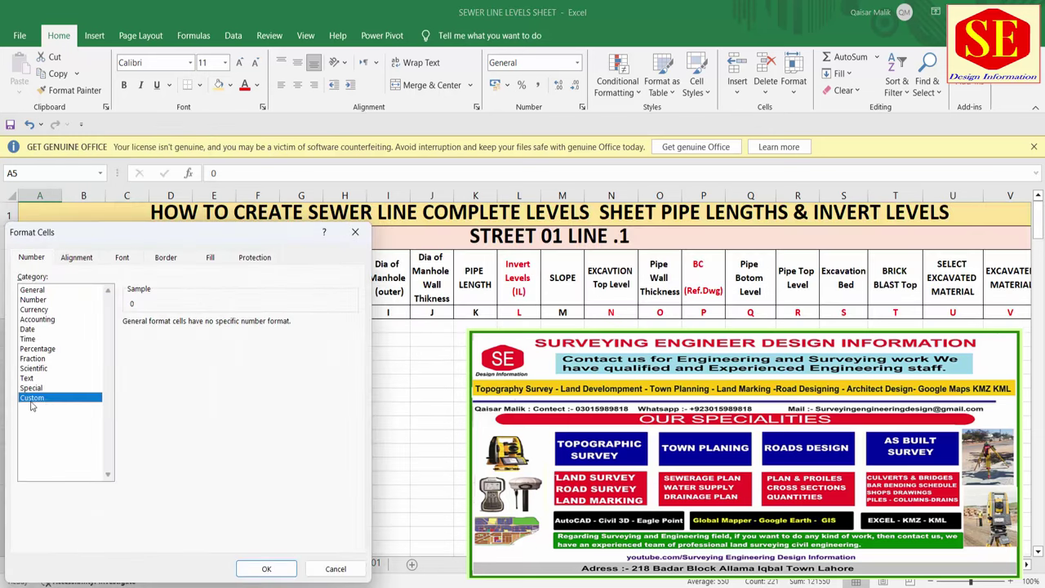
pyautogui.click(151, 350)
pyautogui.moveTo(162, 336); pyautogui.dragTo(15, 335)
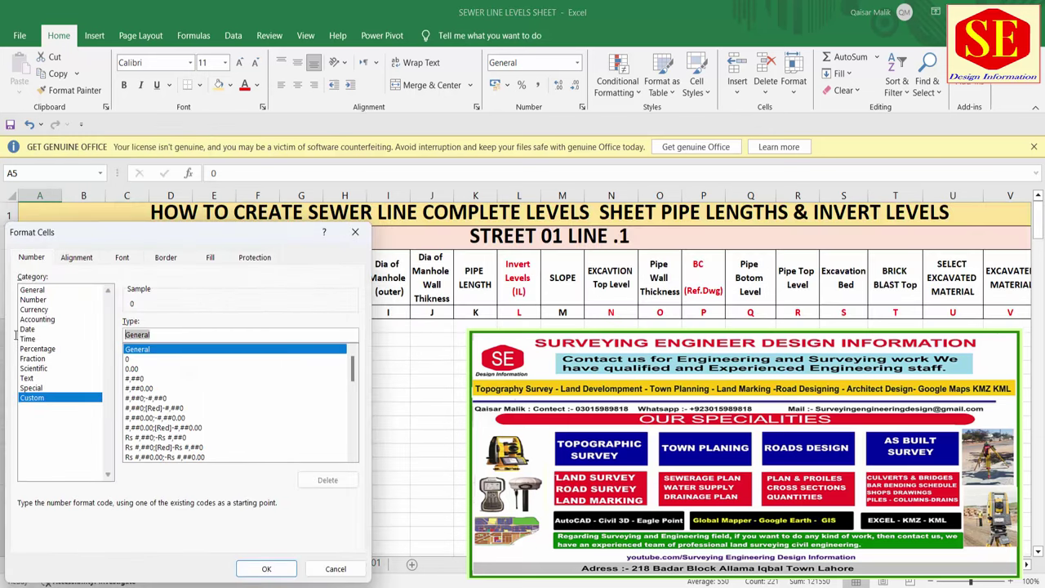
pyautogui.write('0+00.00')
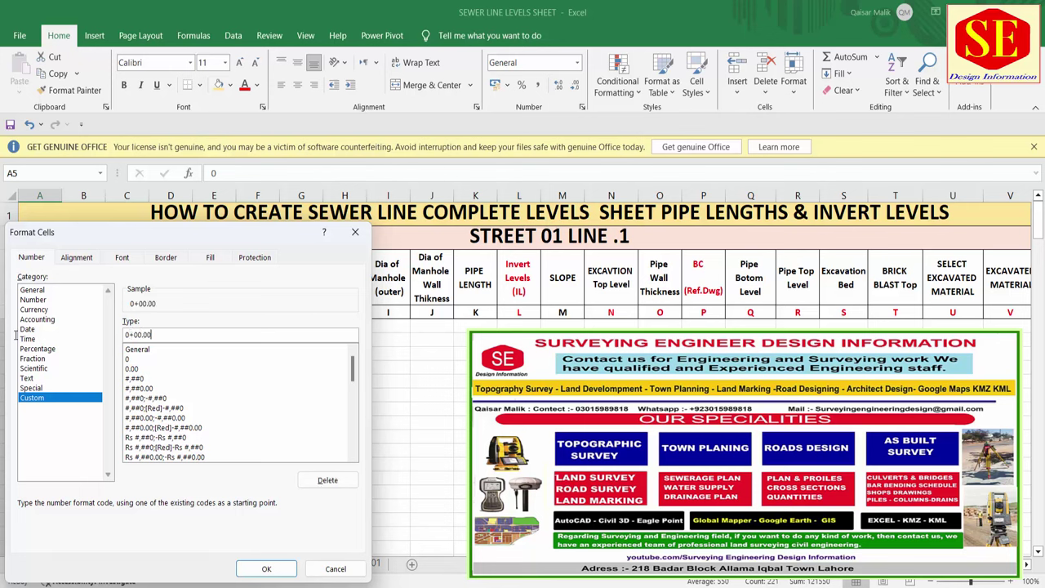
pyautogui.press('BackSpace')
pyautogui.press('BackSpace')
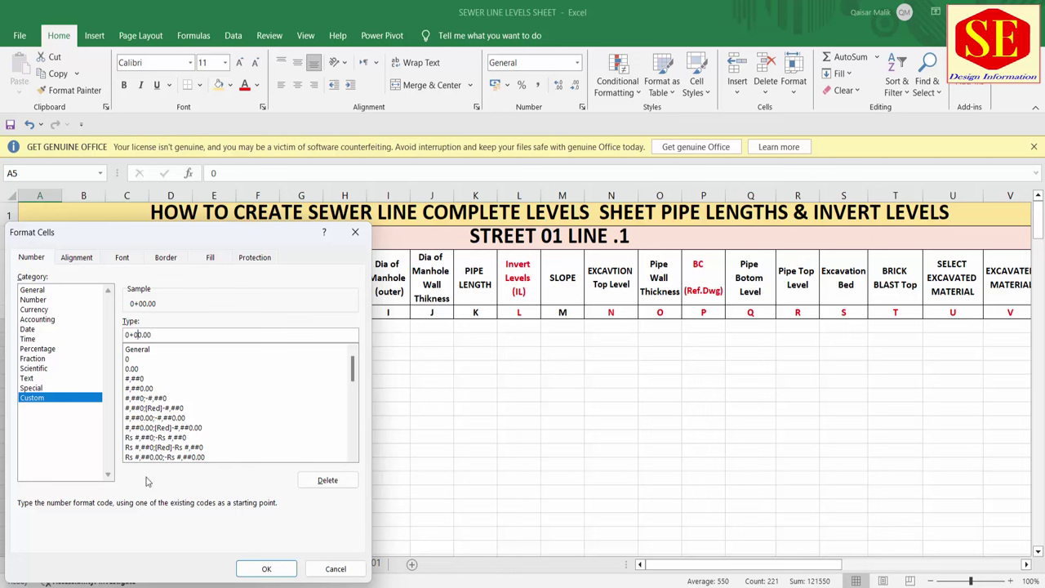
pyautogui.write('0')
pyautogui.press('BackSpace')
pyautogui.click(266, 568)
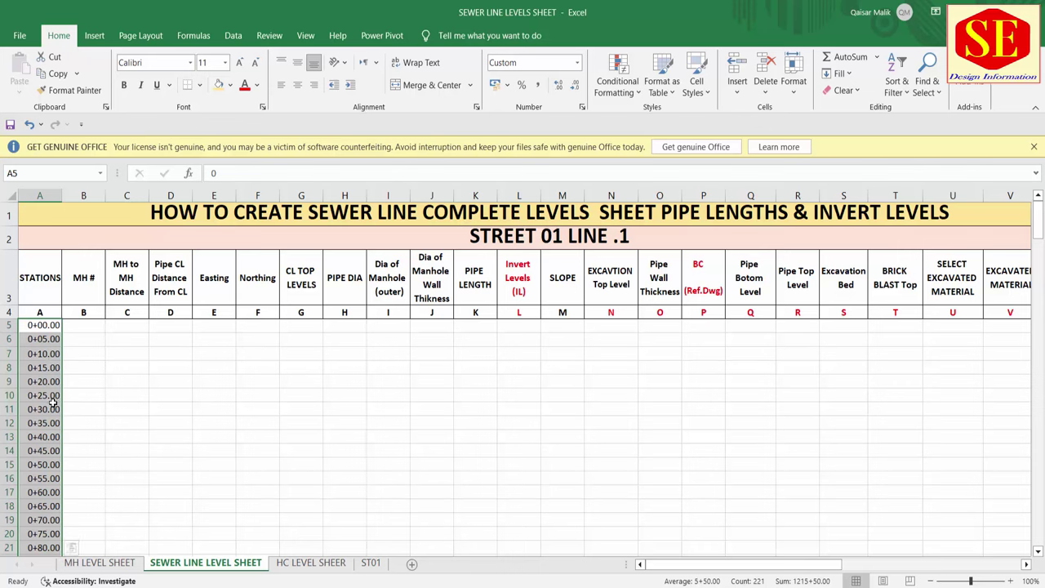
pyautogui.click(48, 339)
pyautogui.click(48, 353)
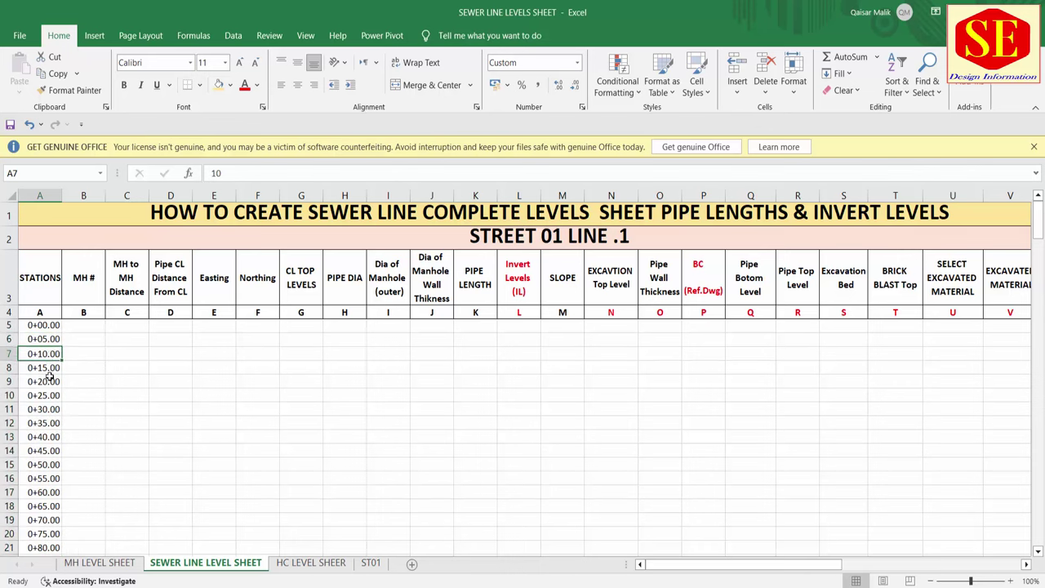
pyautogui.click(49, 368)
pyautogui.scroll(-5, 57, 455)
pyautogui.scroll(3, 58, 489)
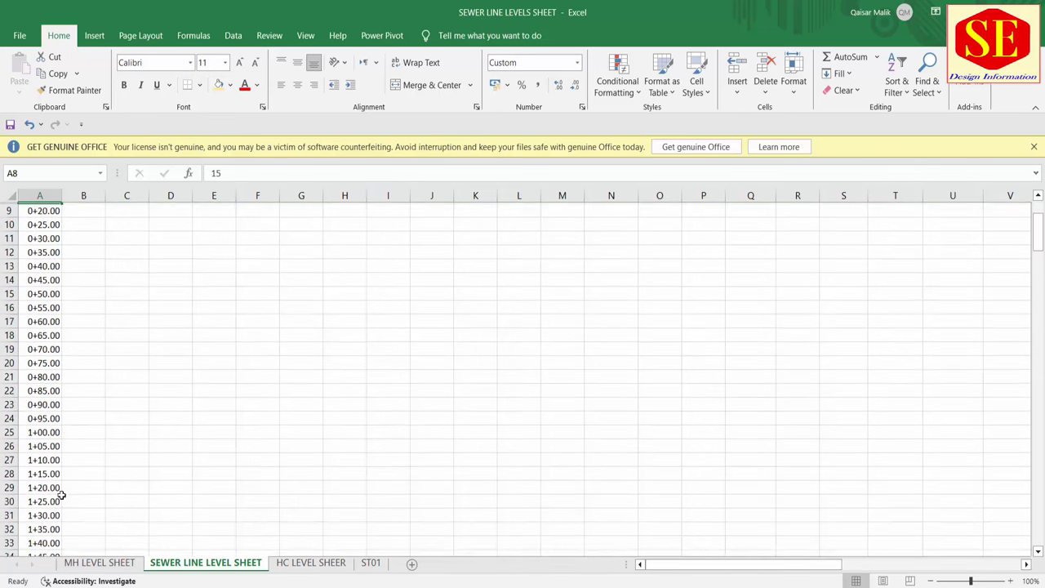
pyautogui.scroll(2, 58, 494)
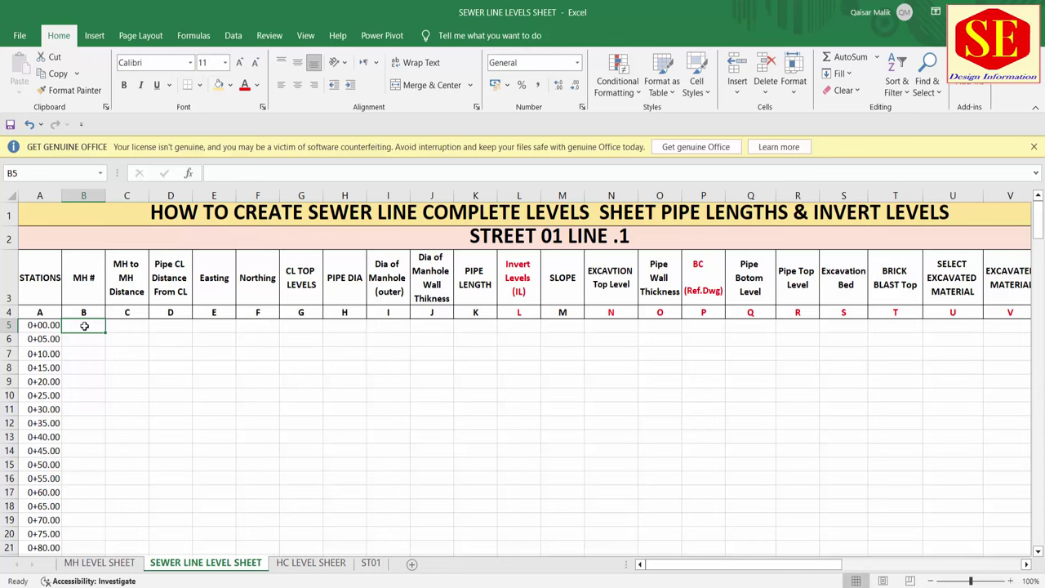
pyautogui.click(78, 565)
pyautogui.scroll(5, 143, 400)
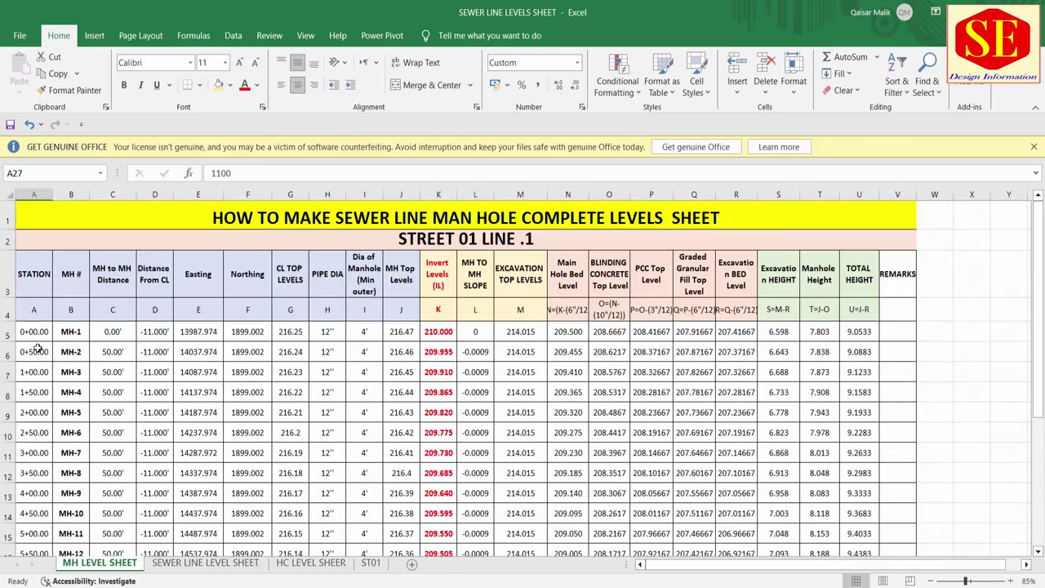
pyautogui.click(113, 414)
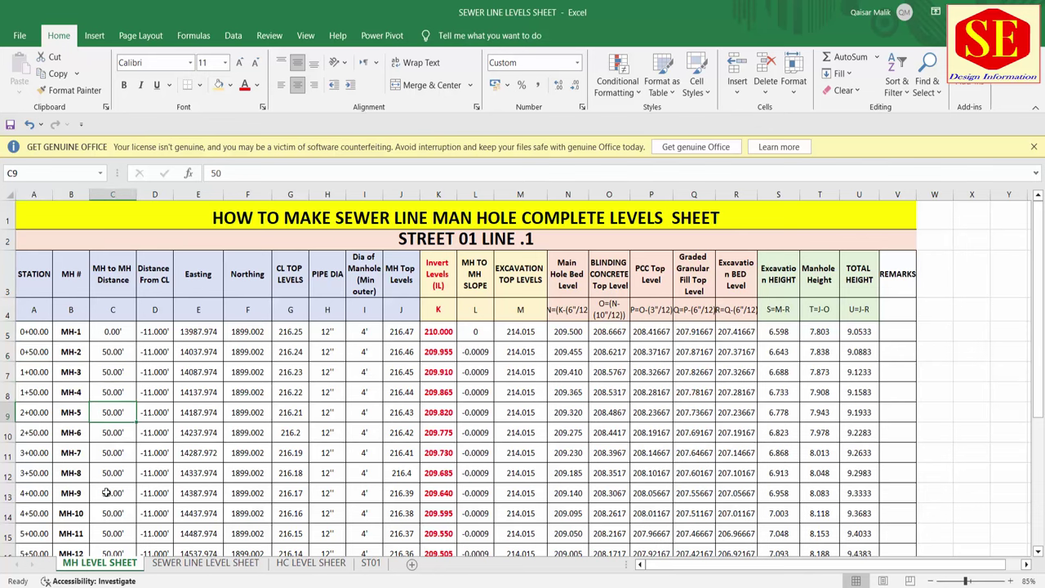
pyautogui.click(174, 564)
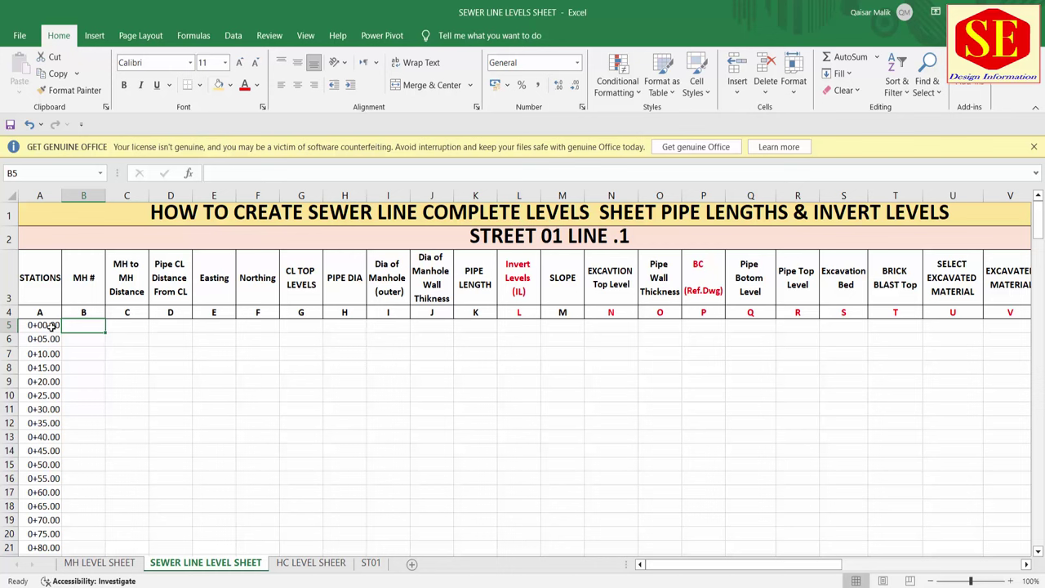
# Step: Enter manhole numbers 1, 2 and 3 at stations 0+00.00, 0+50.00 and 1+00.00
pyautogui.write('1')
pyautogui.press('Return')
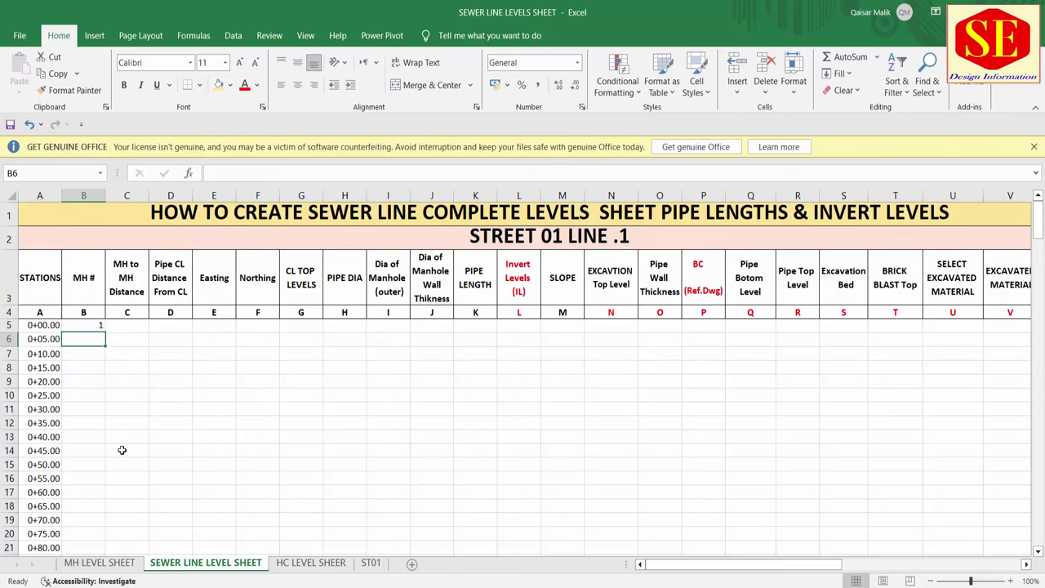
pyautogui.click(86, 465)
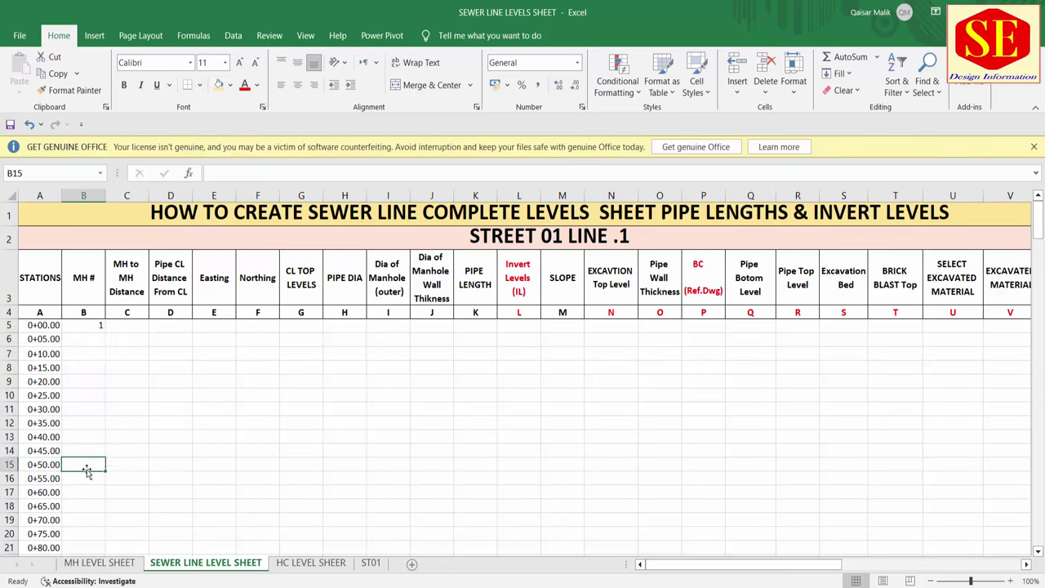
pyautogui.write('2')
pyautogui.press('Return')
pyautogui.scroll(-2, 124, 444)
pyautogui.scroll(-2, 124, 443)
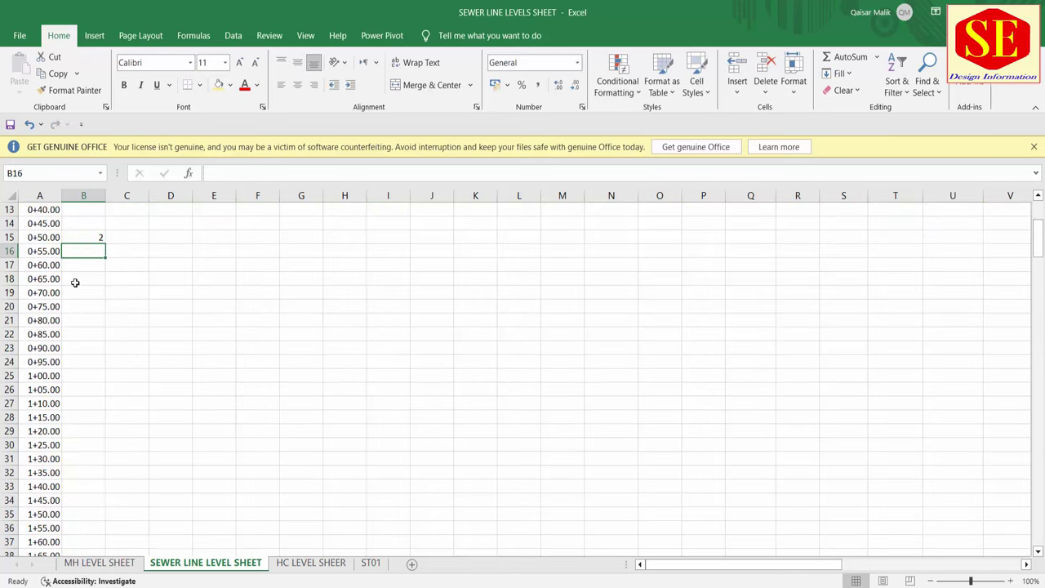
pyautogui.click(86, 383)
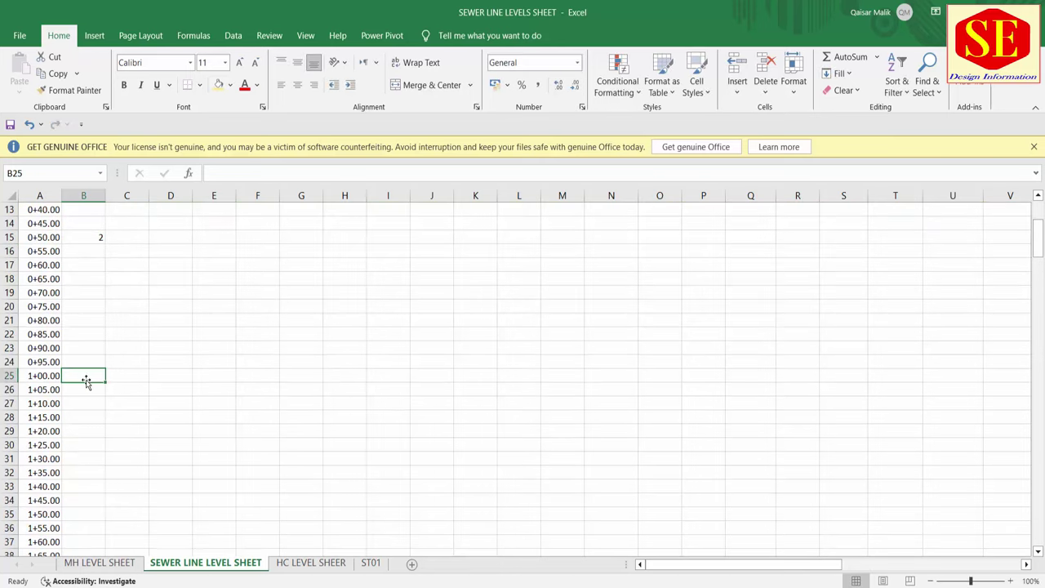
pyautogui.write('3')
pyautogui.press('Return')
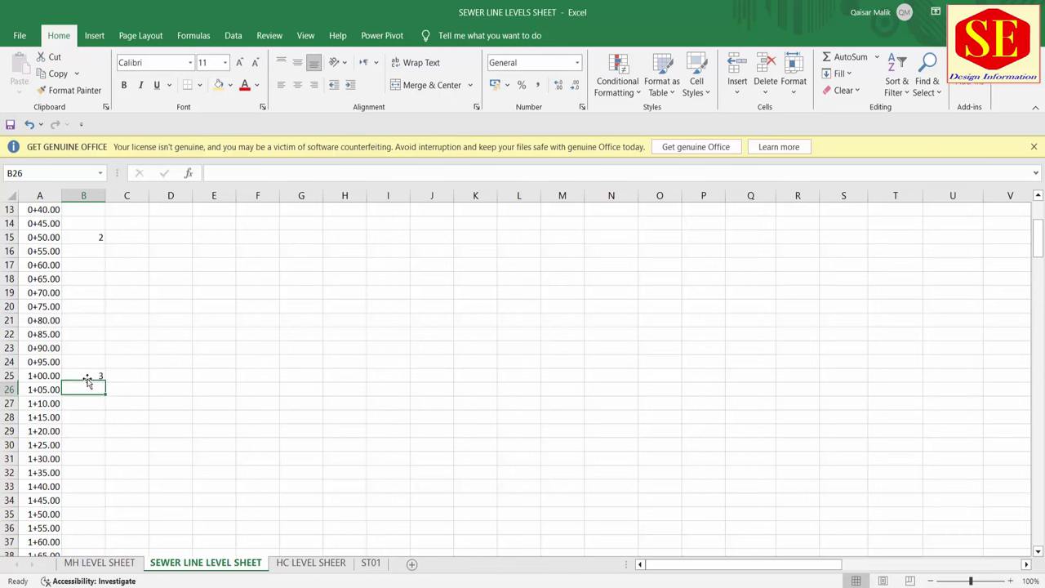
# Step: Enter manhole numbers 4 and 5 at stations 1+50.00 and 2+00.00
pyautogui.click(81, 514)
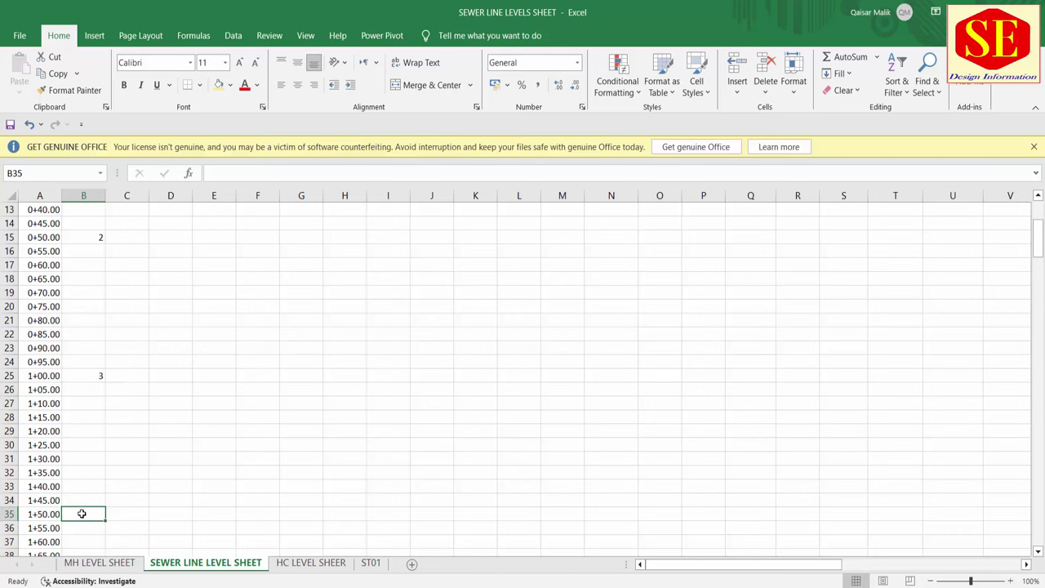
pyautogui.write('4')
pyautogui.press('Return')
pyautogui.scroll(-2, 90, 506)
pyautogui.scroll(-2, 78, 467)
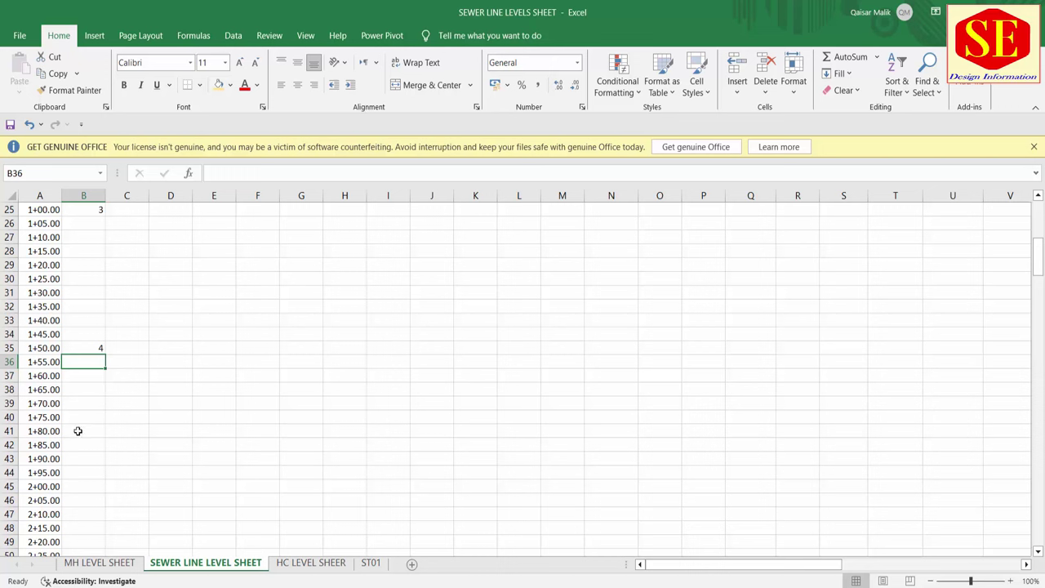
pyautogui.click(83, 488)
pyautogui.write('5')
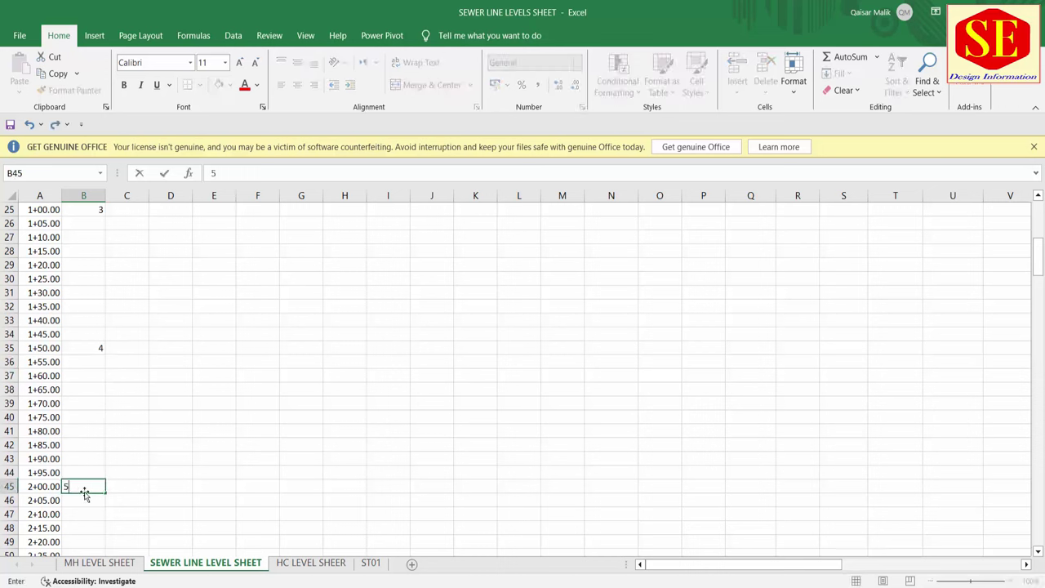
pyautogui.press('Return')
# Step: Return to the top and select the MH # column from B5 downward for formatting
pyautogui.scroll(-3, 90, 475)
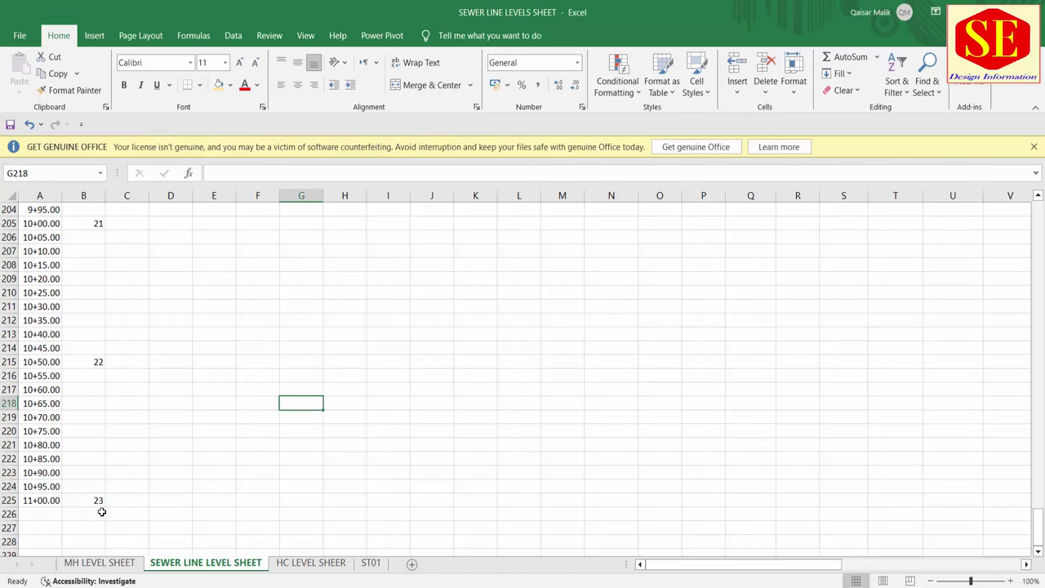
pyautogui.scroll(5, 101, 511)
pyautogui.scroll(5, 91, 345)
pyautogui.scroll(6, 91, 346)
pyautogui.scroll(6, 90, 346)
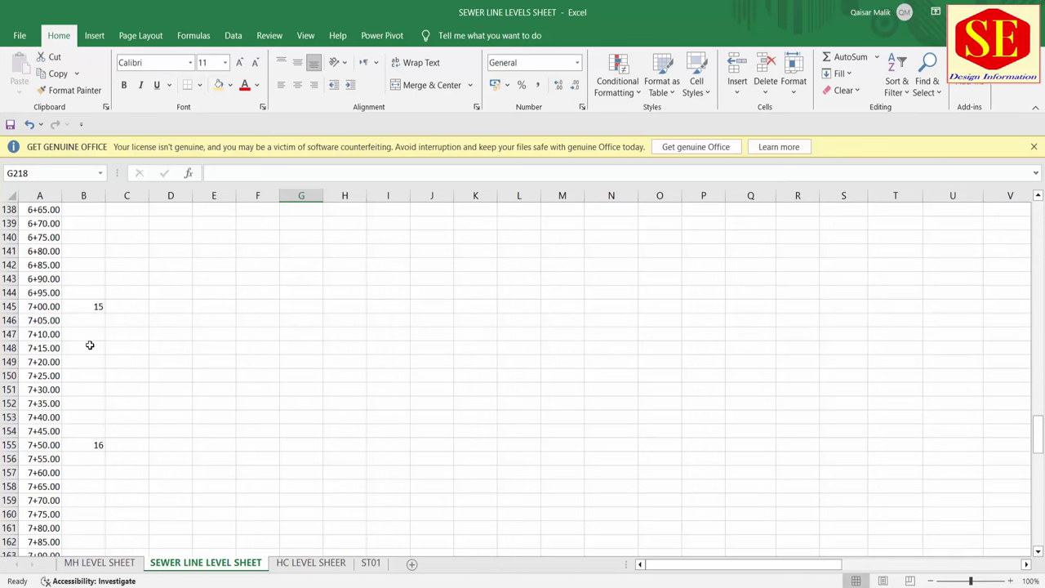
pyautogui.scroll(2, 90, 346)
pyautogui.scroll(5, 90, 345)
pyautogui.scroll(5, 89, 346)
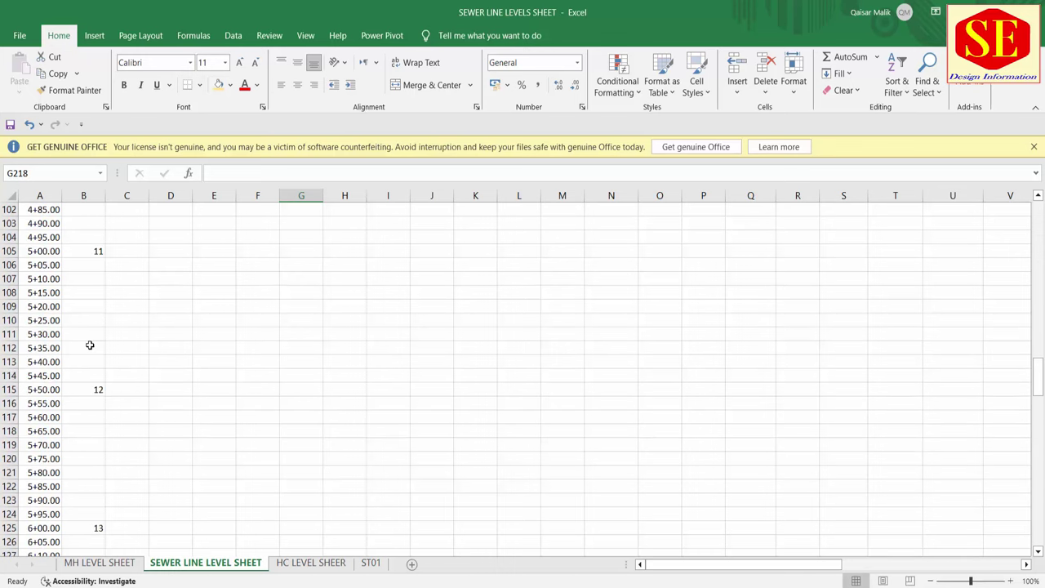
pyautogui.scroll(4, 89, 346)
pyautogui.scroll(5, 90, 345)
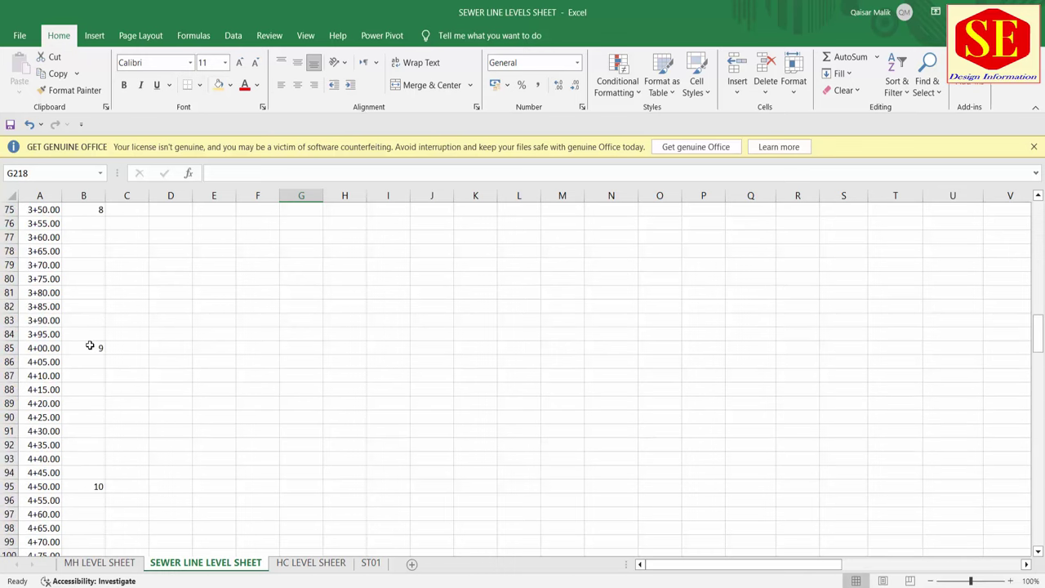
pyautogui.scroll(7, 89, 345)
pyautogui.scroll(9, 90, 345)
pyautogui.scroll(6, 90, 345)
pyautogui.scroll(3, 90, 345)
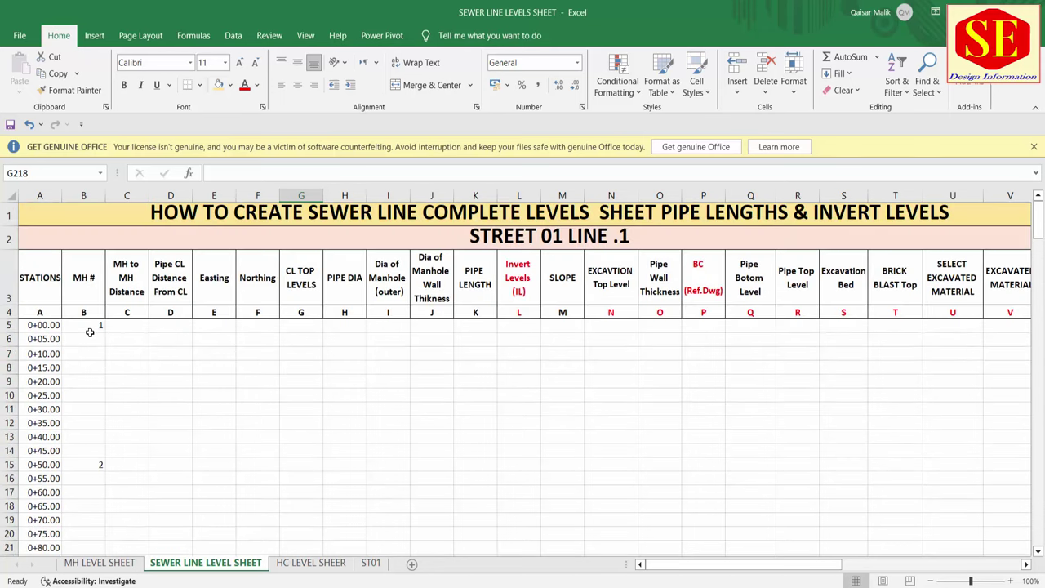
pyautogui.click(79, 279)
pyautogui.moveTo(100, 325)
pyautogui.mouseDown()
pyautogui.moveTo(91, 581)
pyautogui.moveTo(93, 531)
pyautogui.mouseUp()
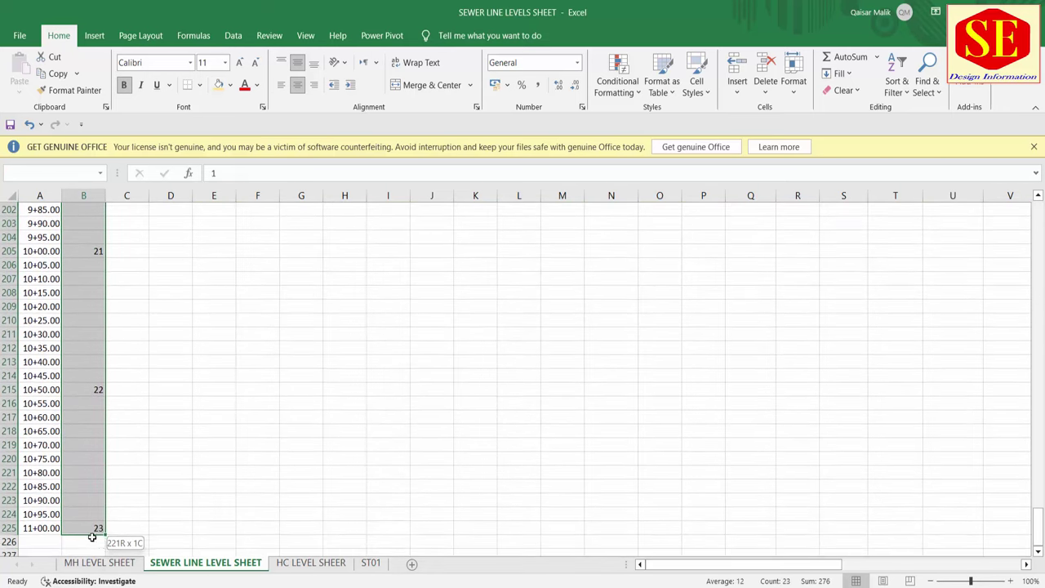
pyautogui.rightClick(93, 507)
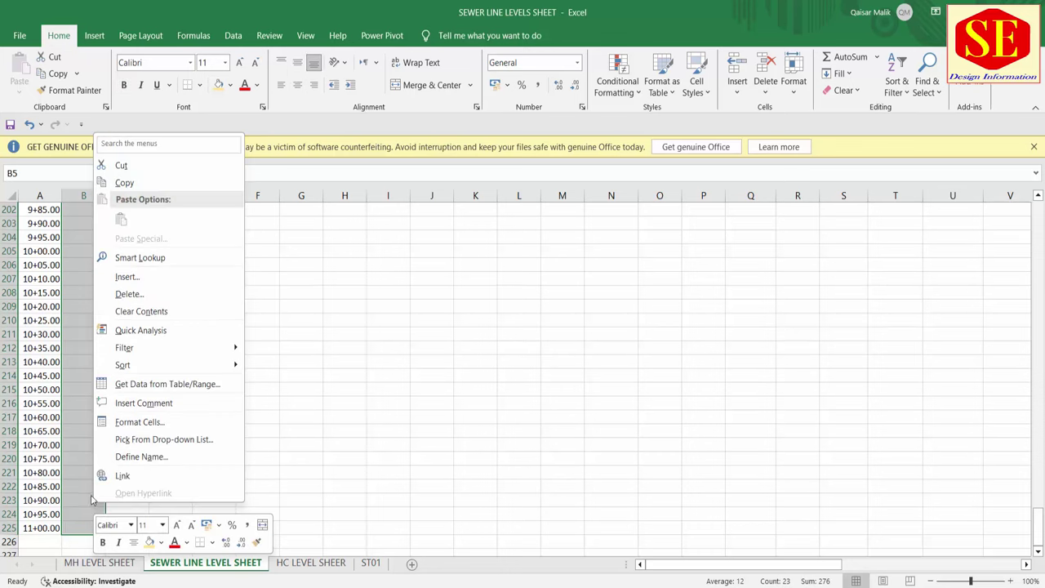
# Step: Give the selected column B cells a custom "MH-"0 number format
pyautogui.click(135, 421)
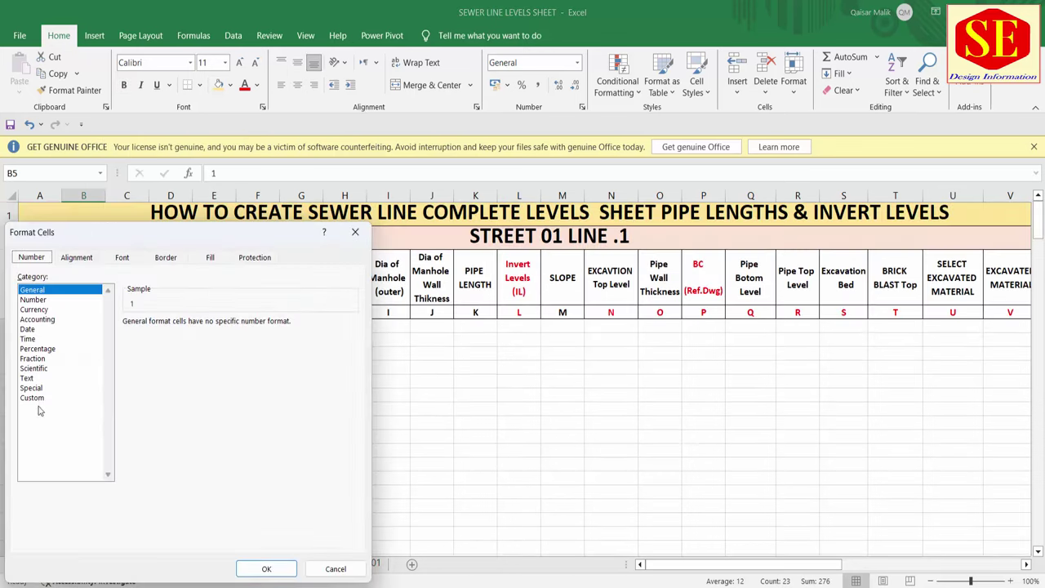
pyautogui.click(33, 398)
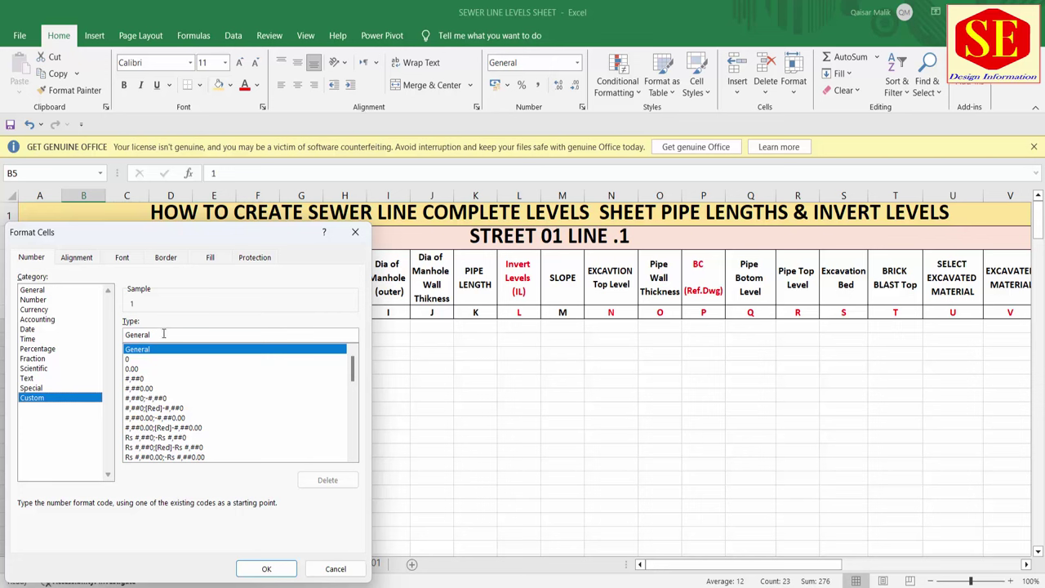
pyautogui.press('BackSpace')
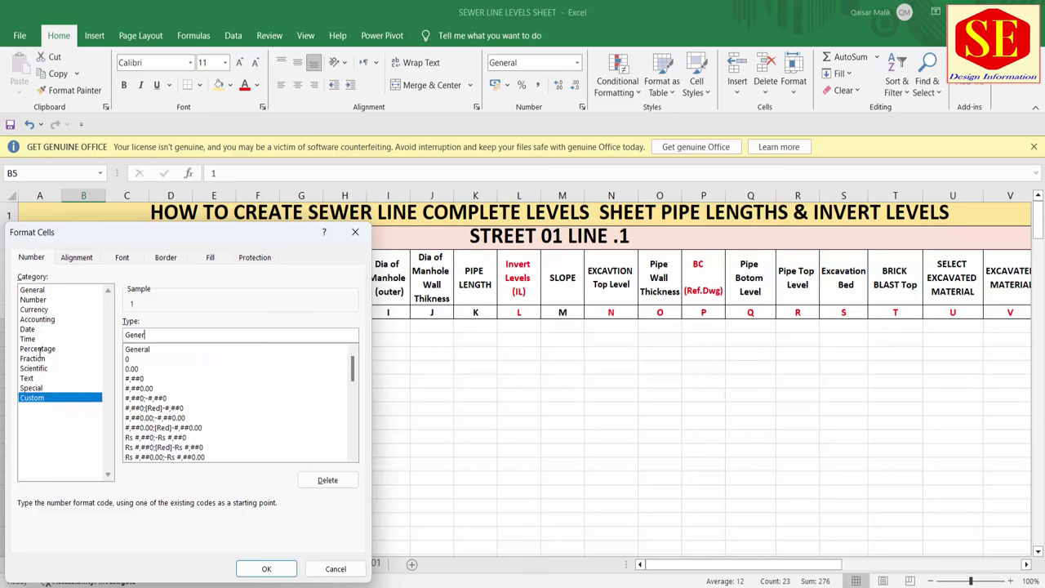
pyautogui.press('BackSpace')
pyautogui.press('BackSpace')
pyautogui.press('BackSpace')
pyautogui.press('BackSpace')
pyautogui.write('K')
pyautogui.press('BackSpace')
pyautogui.write('M')
pyautogui.click(271, 570)
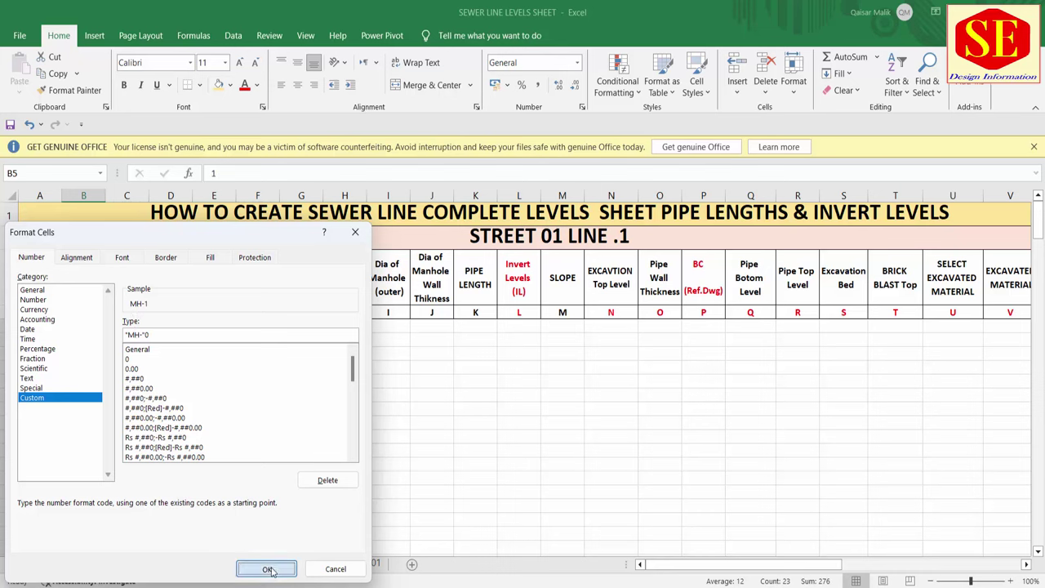
pyautogui.click(93, 326)
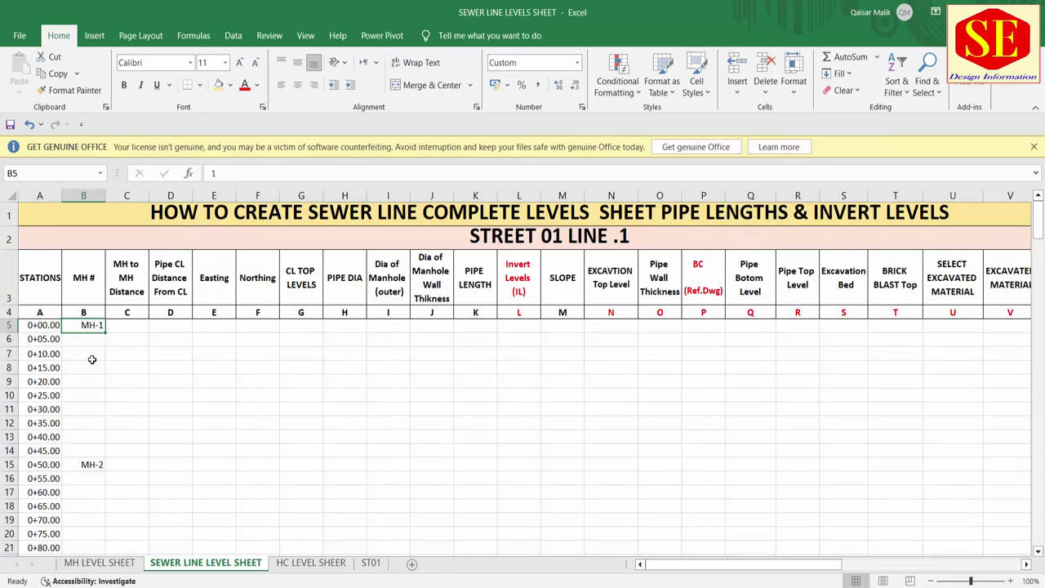
# Step: Check down column B that the manholes now read MH-1, MH-2 and onward
pyautogui.click(88, 464)
pyautogui.scroll(-1, 149, 443)
pyautogui.scroll(-3, 150, 444)
pyautogui.scroll(-3, 93, 378)
pyautogui.scroll(-4, 94, 378)
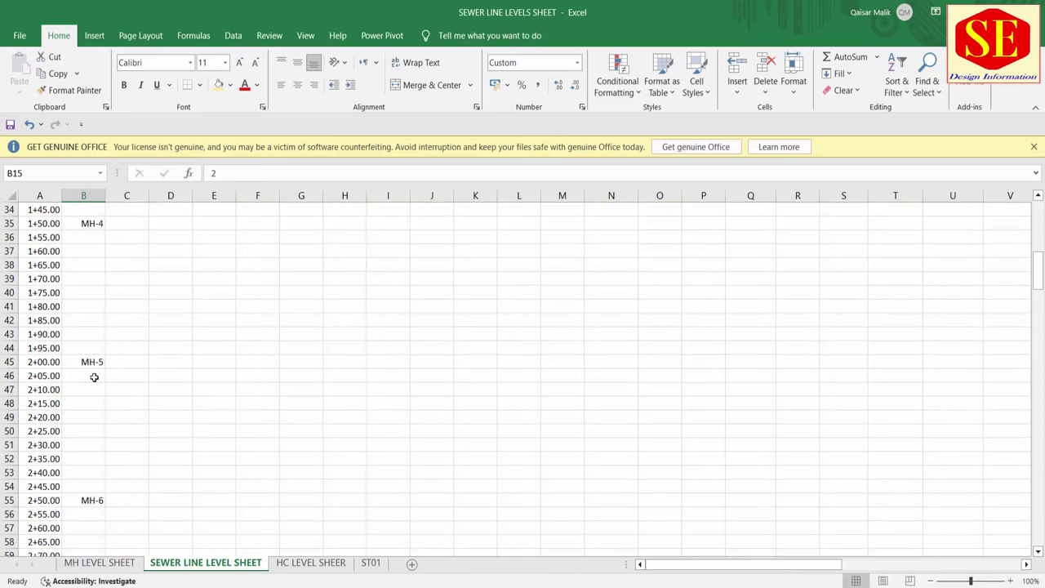
pyautogui.scroll(-4, 94, 378)
pyautogui.scroll(-7, 94, 377)
pyautogui.scroll(-8, 93, 377)
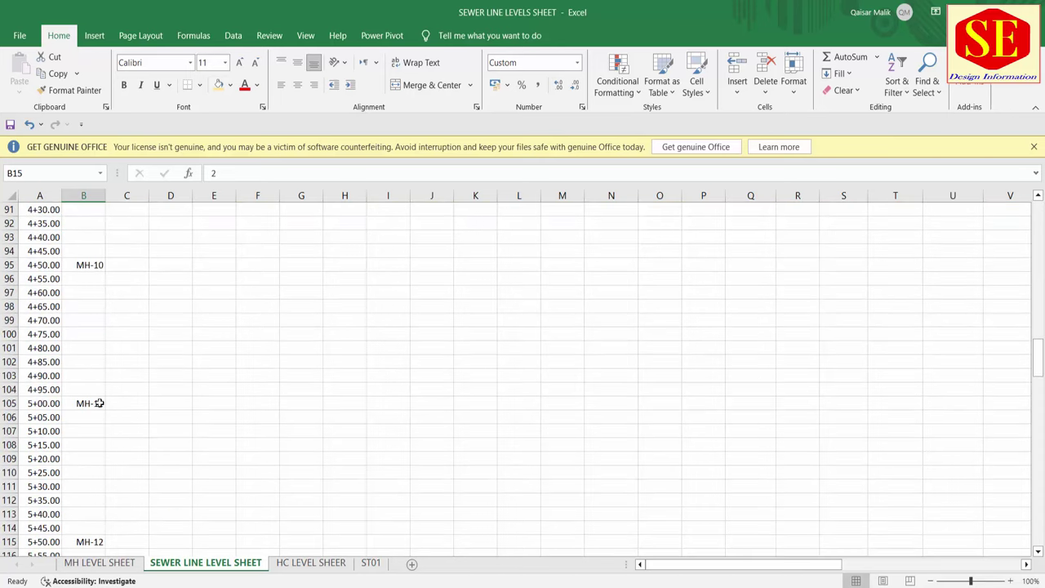
pyautogui.scroll(-5, 79, 421)
pyautogui.scroll(-5, 79, 421)
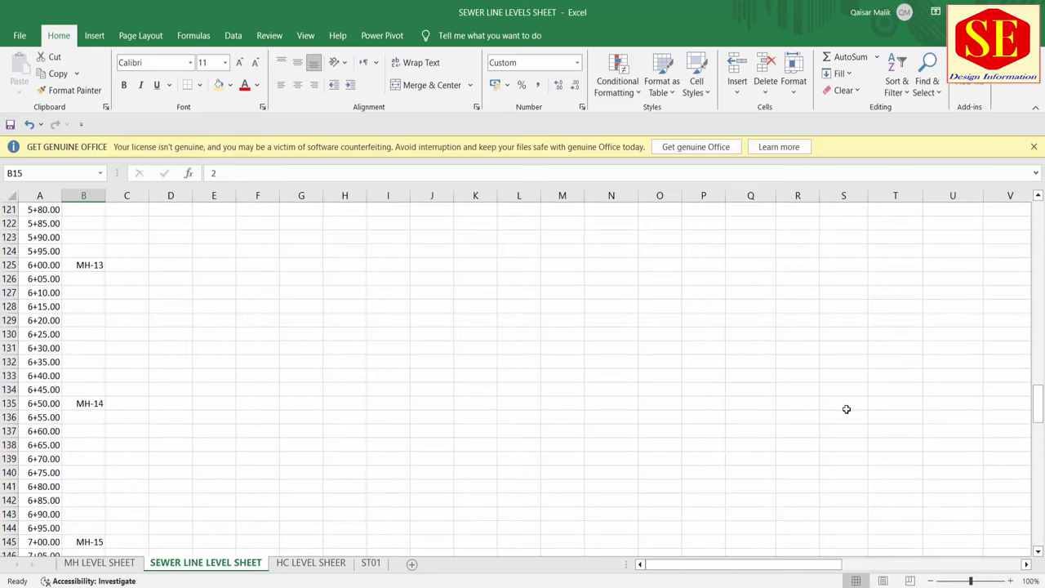
pyautogui.scroll(6, 163, 363)
pyautogui.scroll(13, 171, 341)
pyautogui.scroll(8, 173, 336)
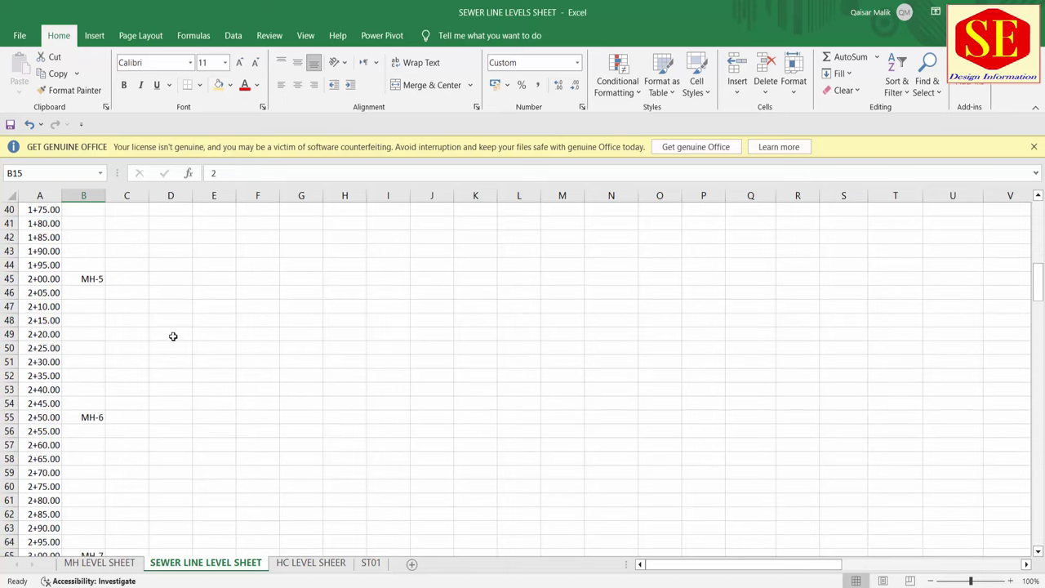
pyautogui.scroll(7, 173, 337)
pyautogui.scroll(6, 173, 337)
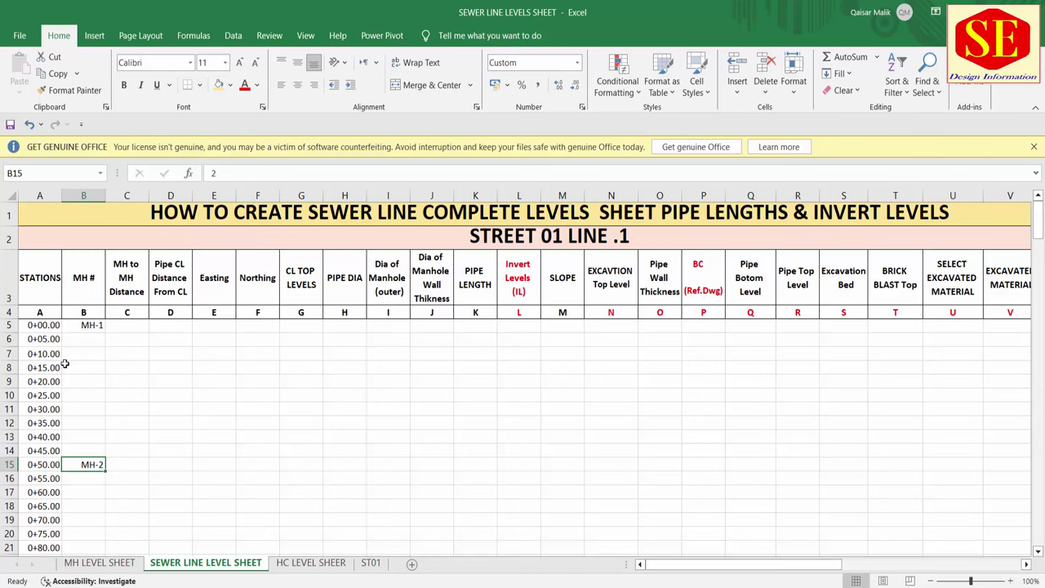
# Step: Enter 50 as the MH-1 to MH-2 distance in C15
pyautogui.click(127, 278)
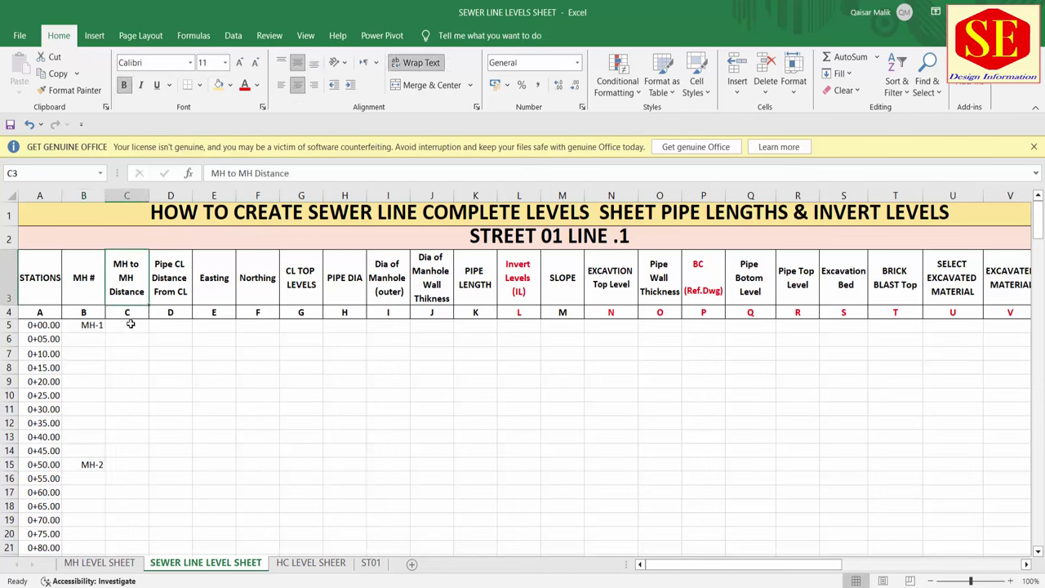
pyautogui.click(130, 324)
pyautogui.click(126, 463)
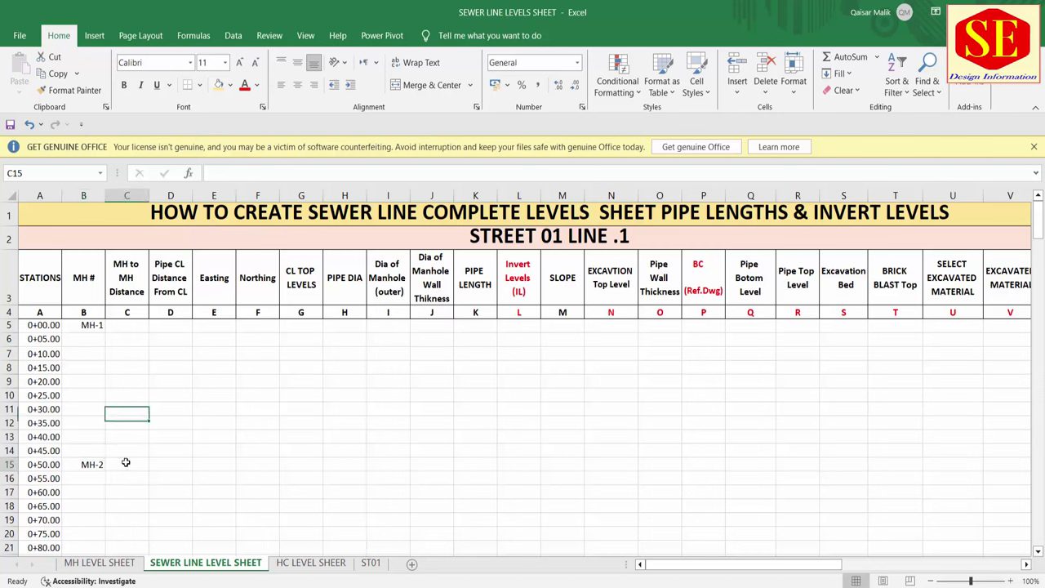
pyautogui.write('50')
pyautogui.press('Return')
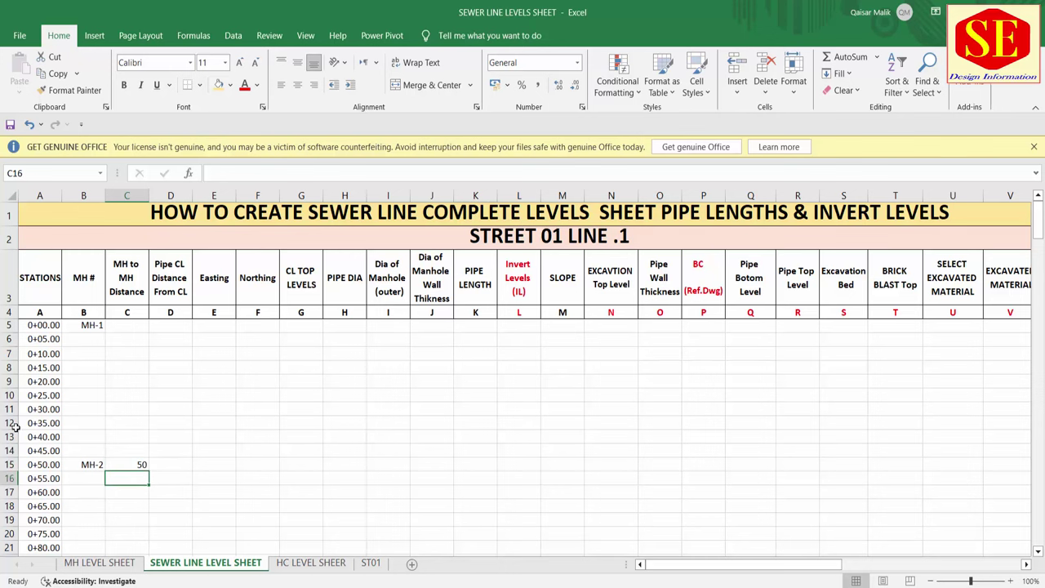
pyautogui.press('Up')
# Step: Replace it with the formula =A15-A5 and merge C5:C15 into one centred cell
pyautogui.click(45, 464)
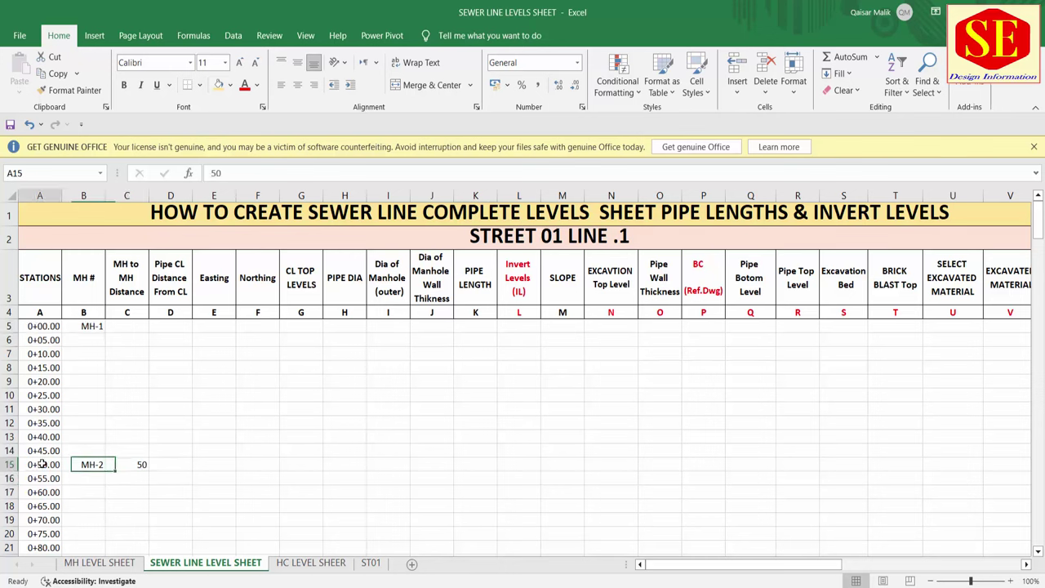
pyautogui.click(142, 463)
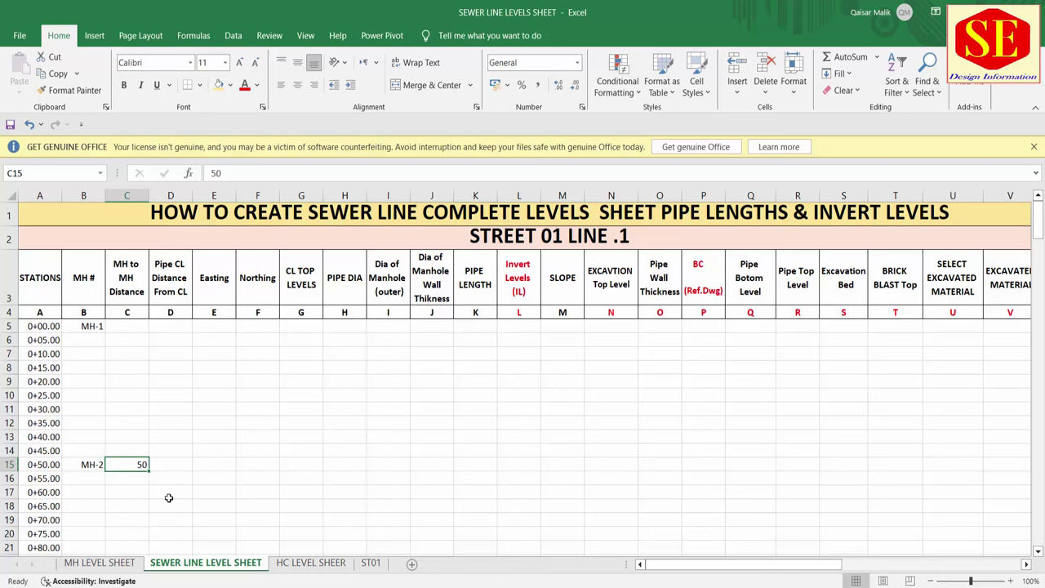
pyautogui.write('=')
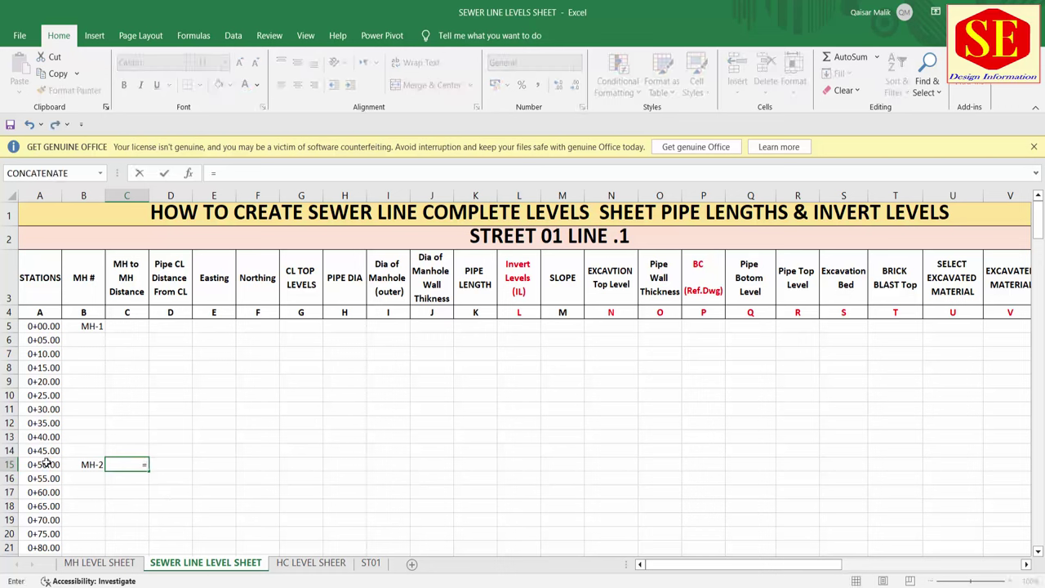
pyautogui.click(46, 462)
pyautogui.write('-')
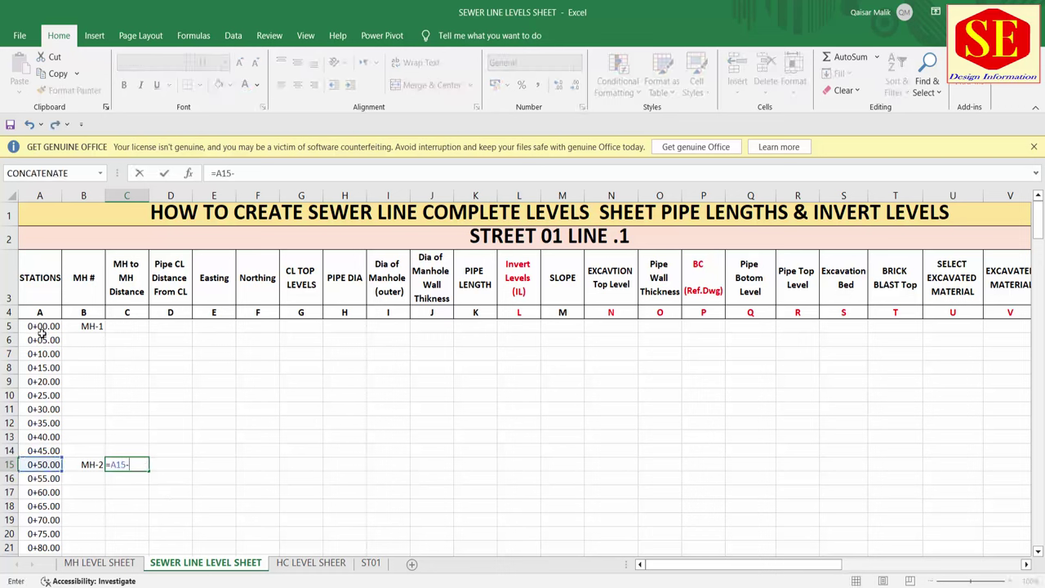
pyautogui.click(42, 327)
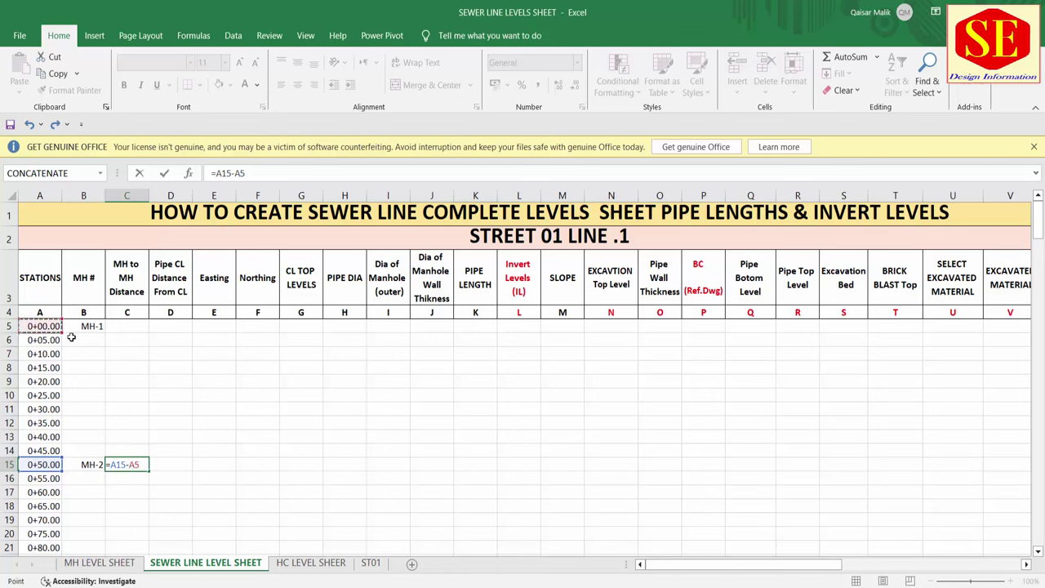
pyautogui.press('Return')
pyautogui.moveTo(141, 464); pyautogui.dragTo(145, 305)
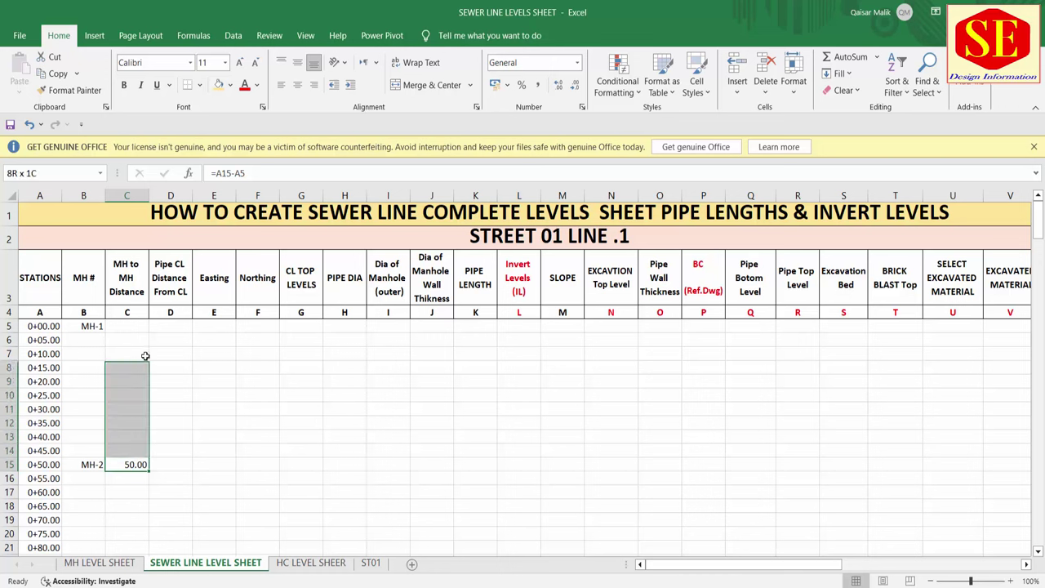
pyautogui.click(398, 84)
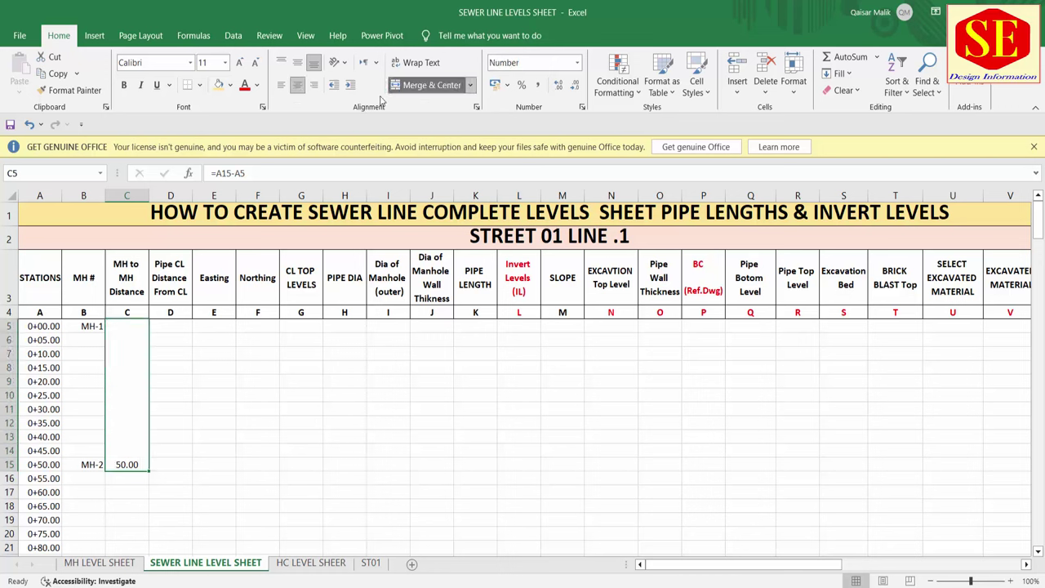
# Step: Rotate the merged 50.00 distance to -90 degrees and align it to the vertical middle
pyautogui.rightClick(135, 385)
pyautogui.click(188, 302)
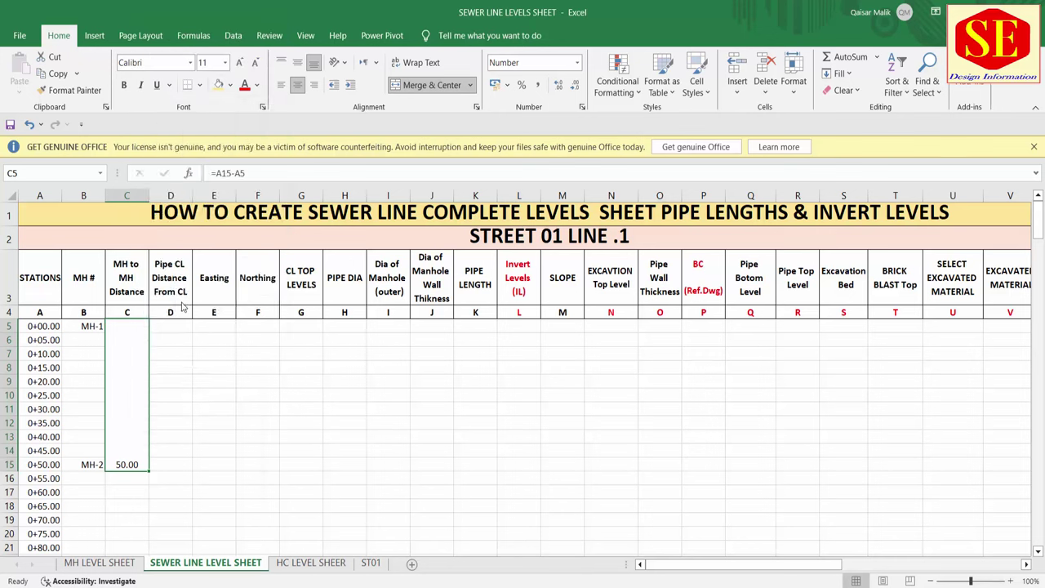
pyautogui.click(41, 148)
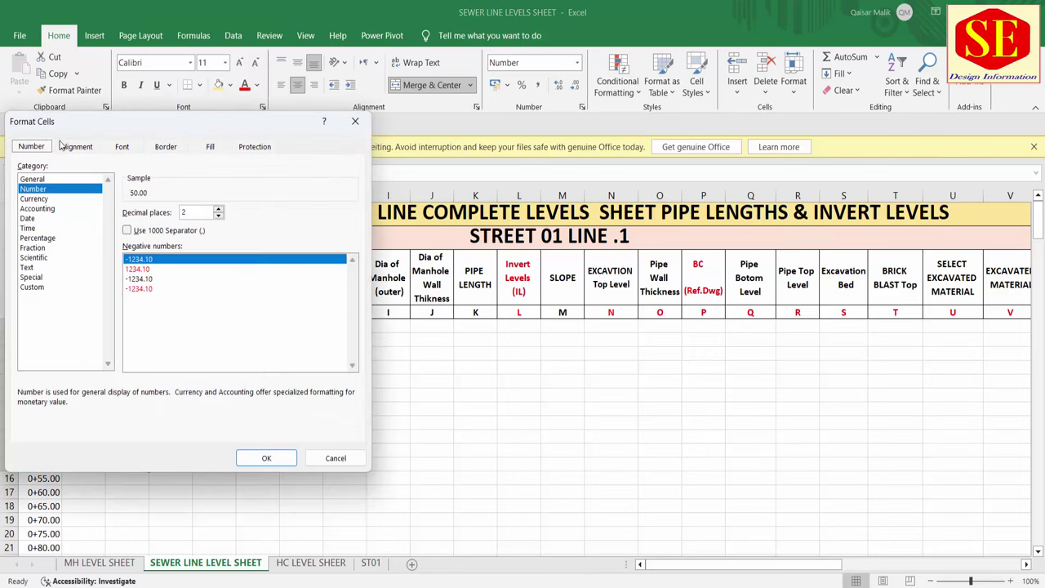
pyautogui.click(76, 148)
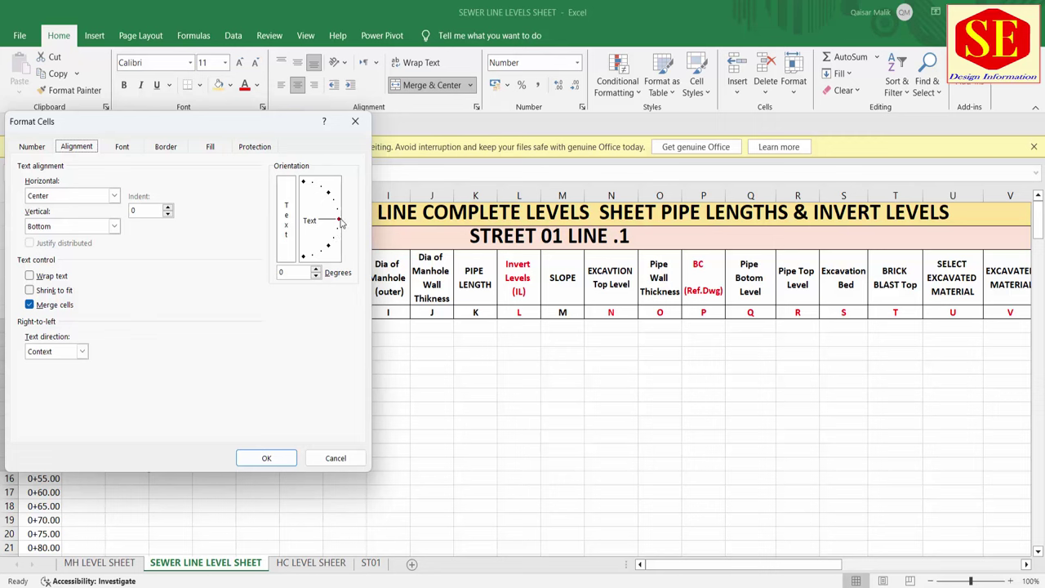
pyautogui.moveTo(339, 222); pyautogui.dragTo(302, 256)
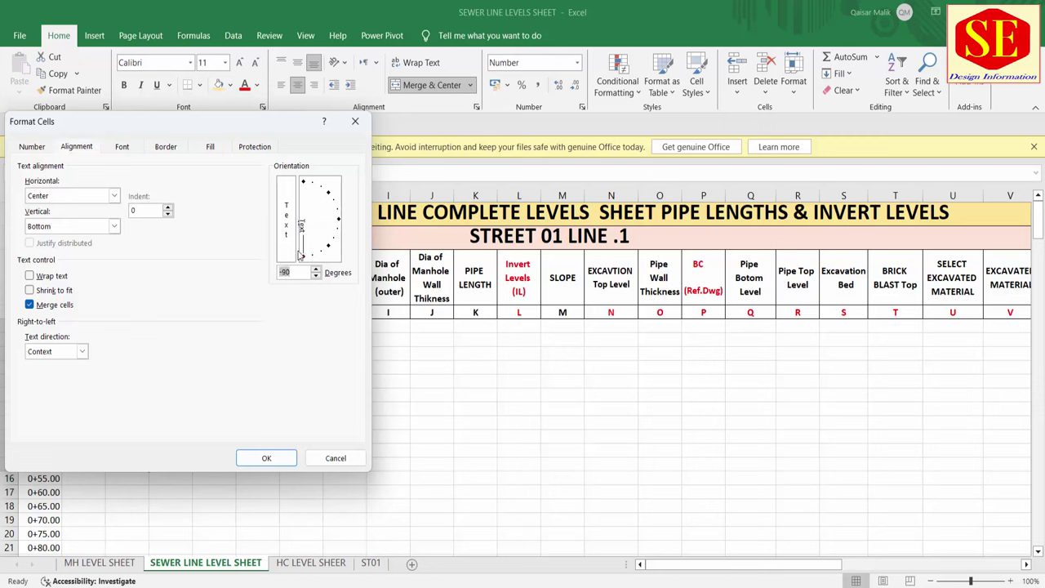
pyautogui.click(273, 458)
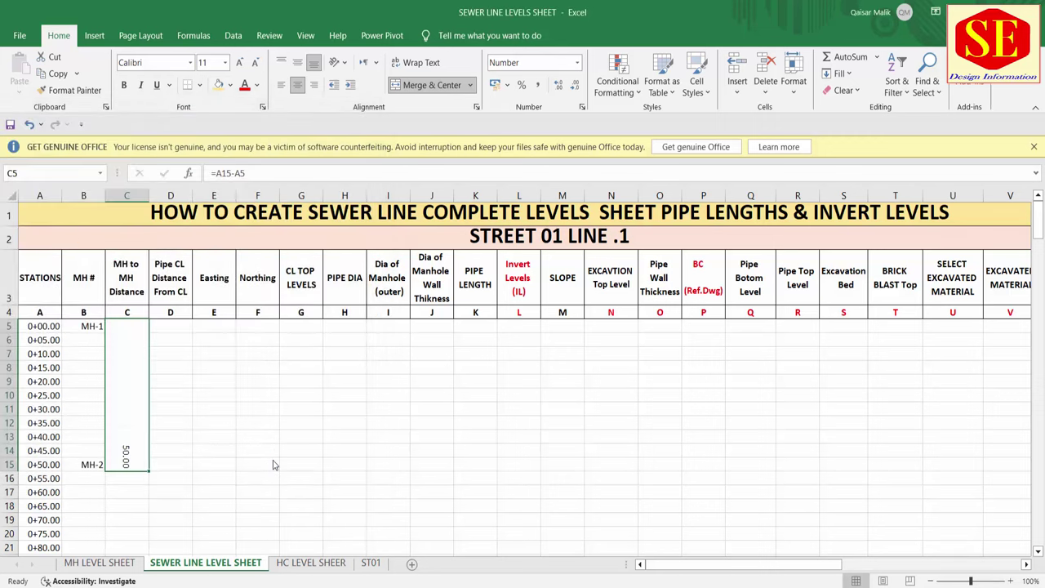
pyautogui.click(298, 63)
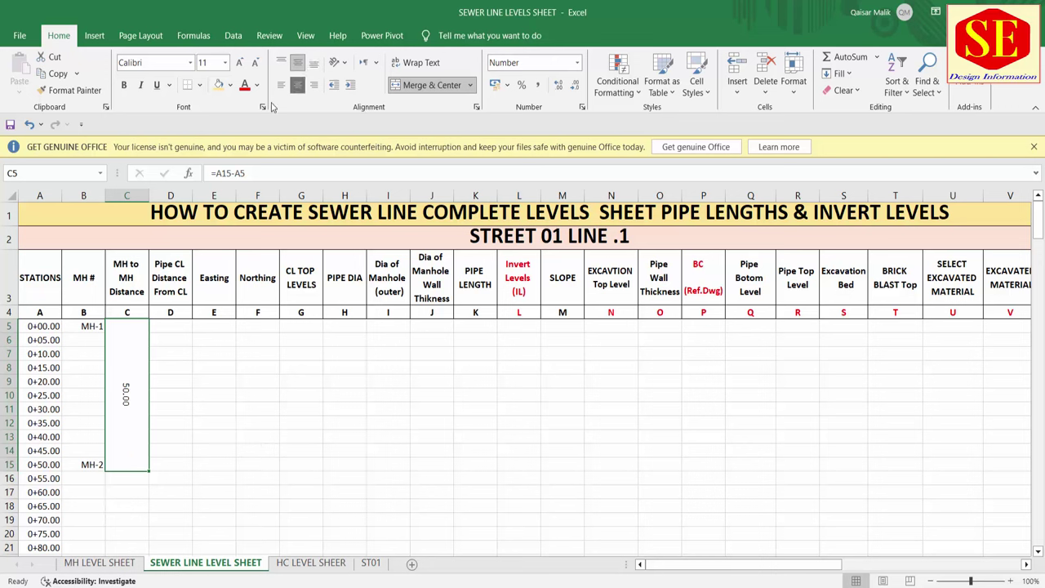
pyautogui.click(269, 420)
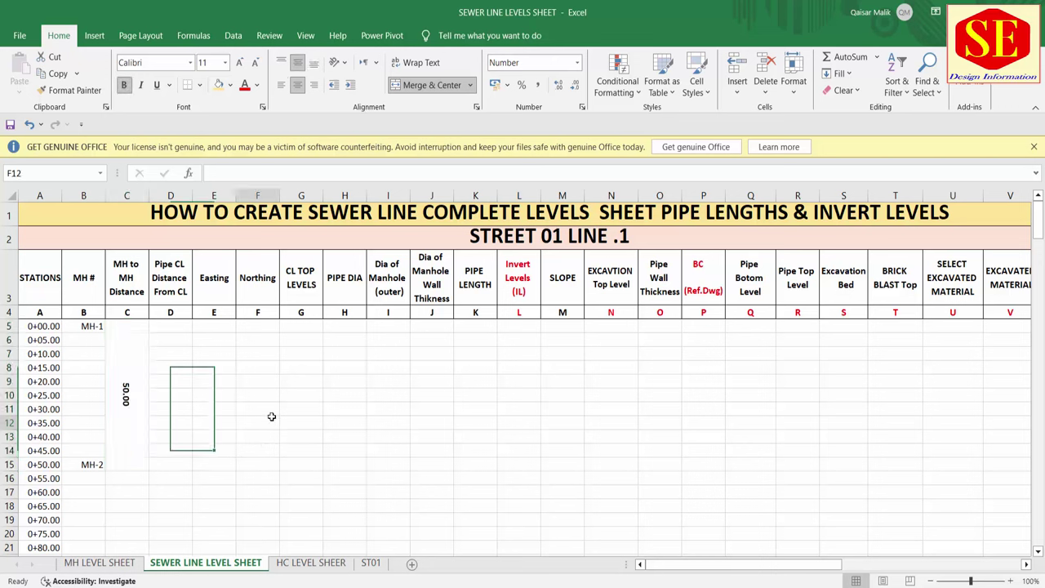
pyautogui.click(124, 418)
# Step: Enter the MH-2 to MH-3 distance formula =A25-A15 in C25
pyautogui.scroll(-1, 219, 359)
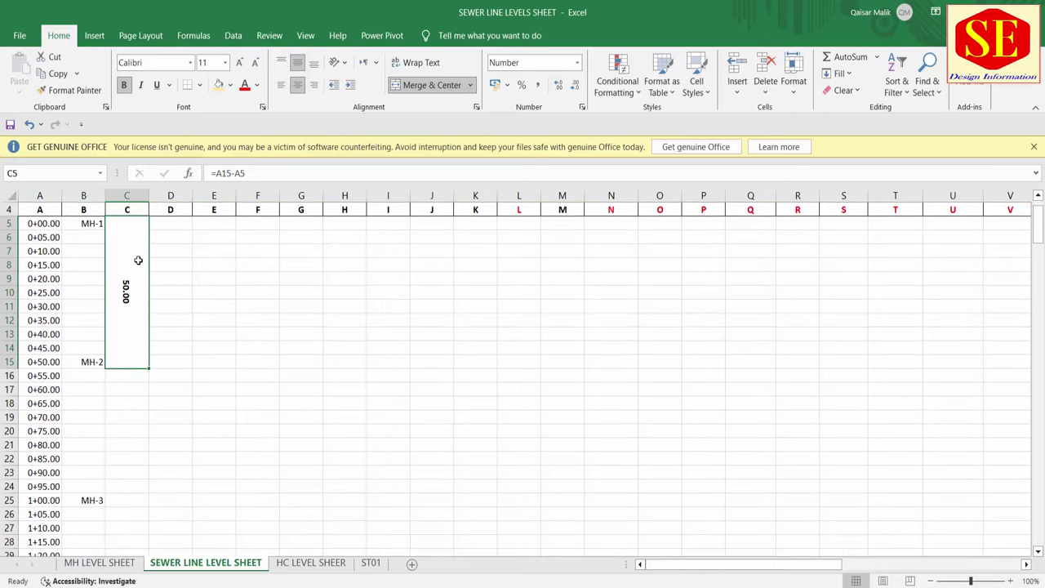
pyautogui.scroll(-1, 126, 294)
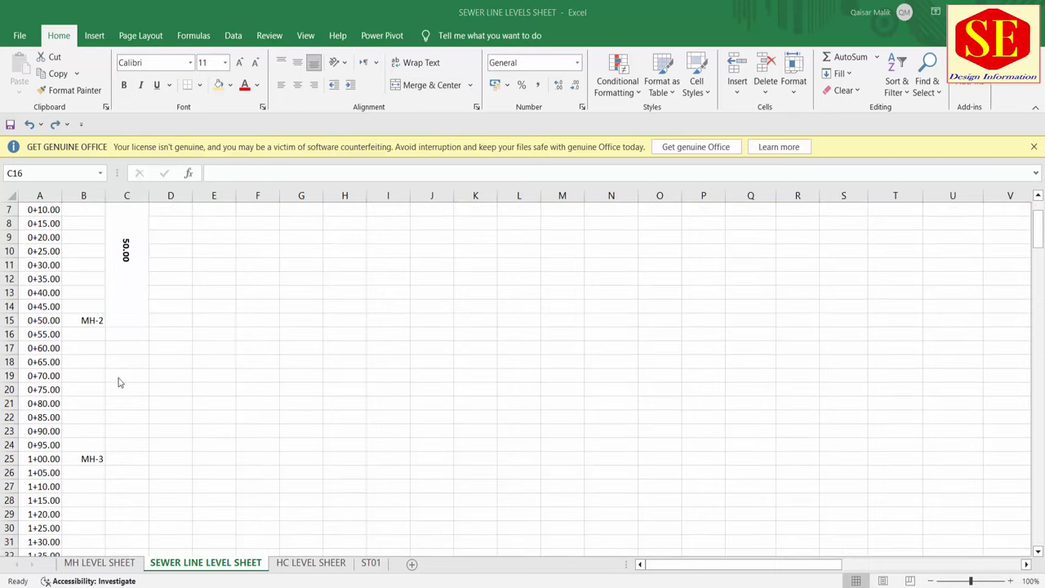
pyautogui.click(134, 463)
pyautogui.write('=')
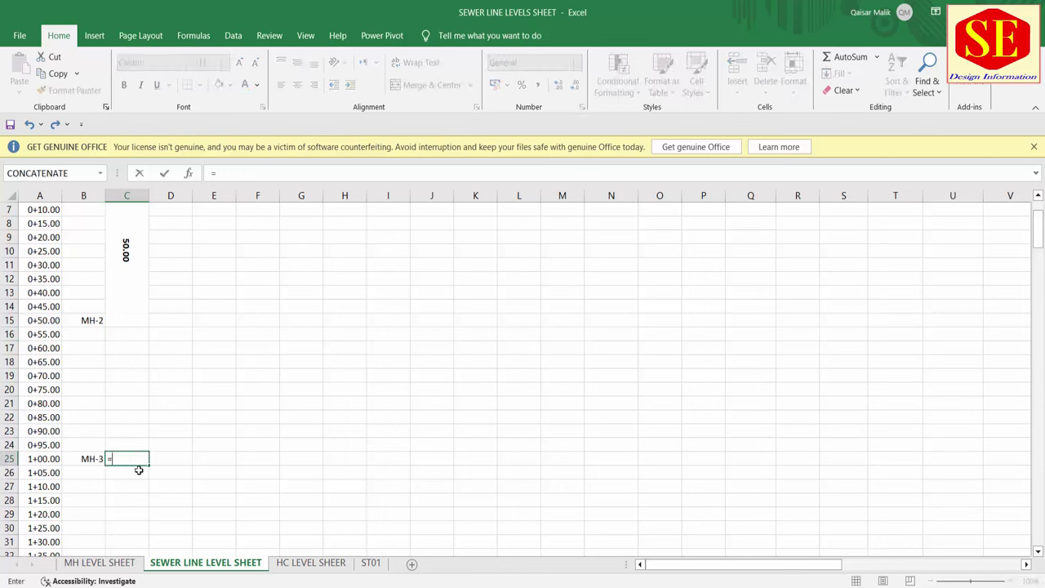
pyautogui.click(39, 459)
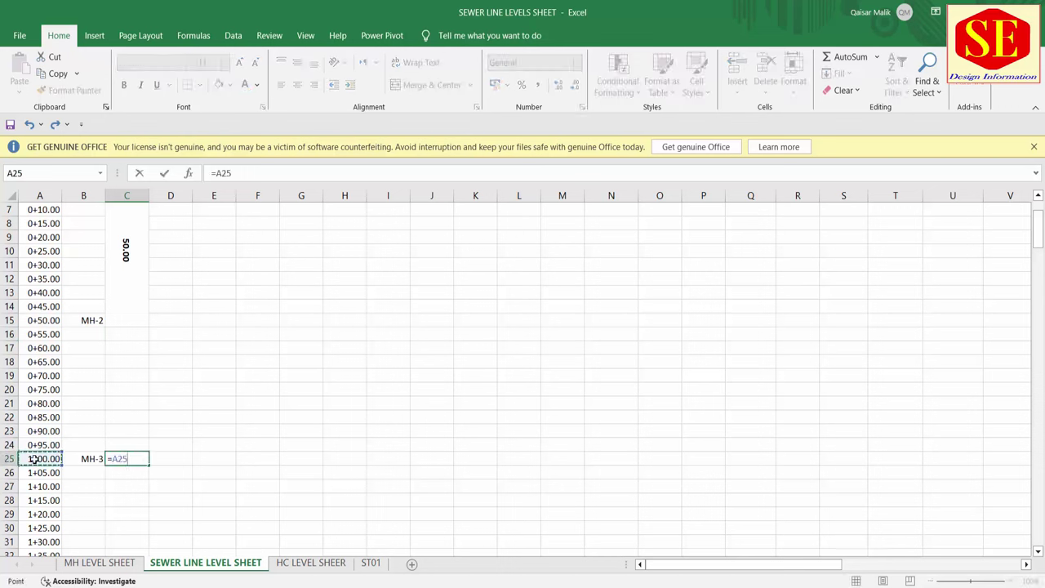
pyautogui.write('-')
pyautogui.click(43, 321)
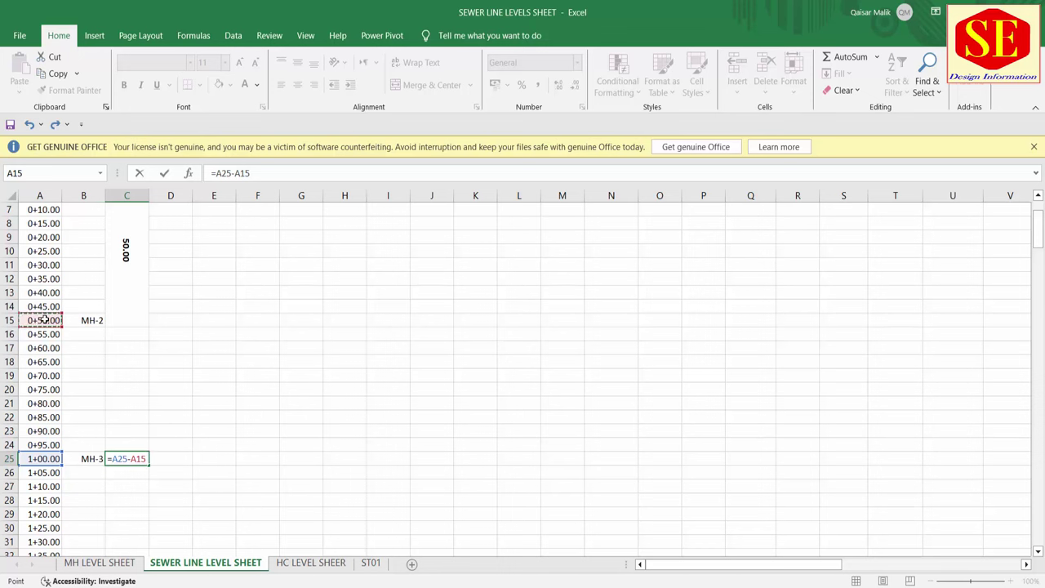
pyautogui.press('Return')
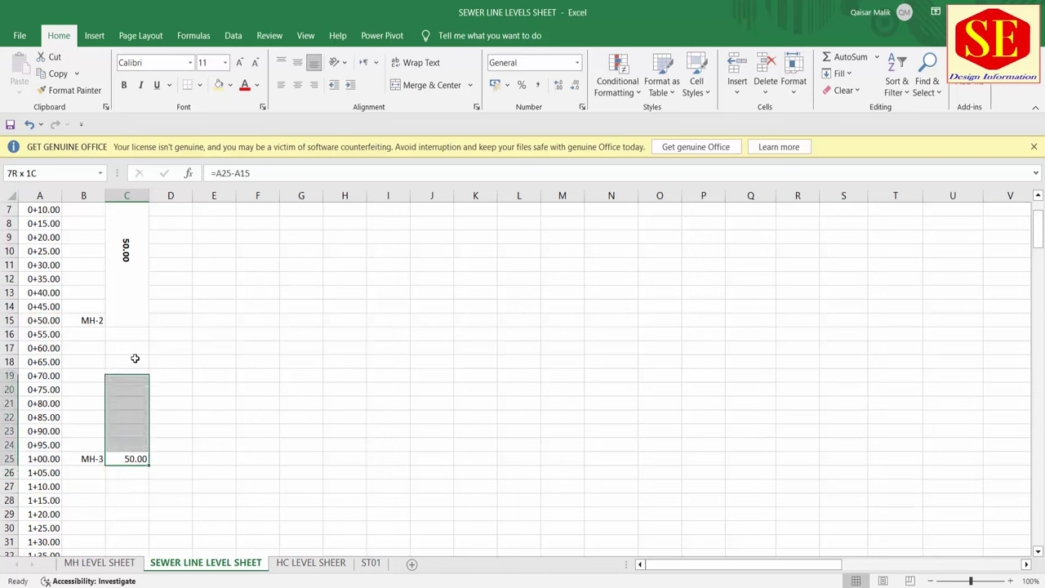
# Step: Merge C16:C25, orient the text at 90 degrees, and make it bold and middle-aligned
pyautogui.moveTo(131, 459); pyautogui.dragTo(135, 333)
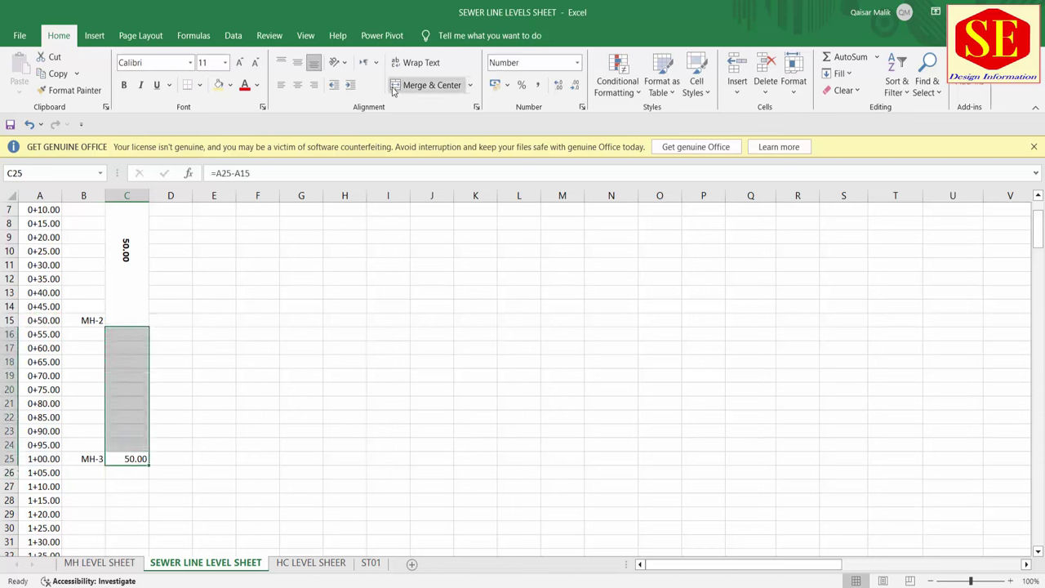
pyautogui.click(396, 86)
pyautogui.rightClick(129, 406)
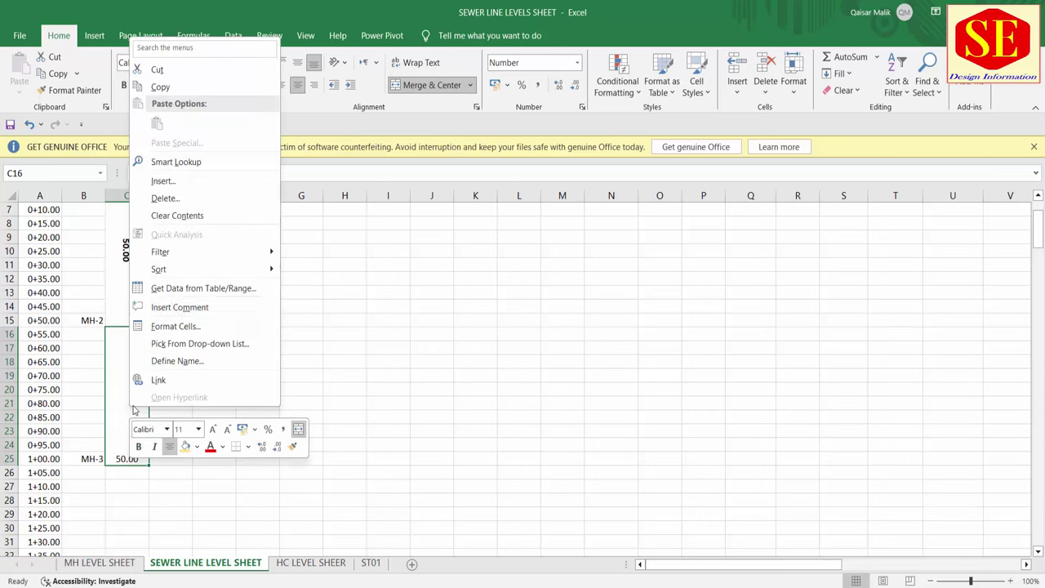
pyautogui.click(175, 324)
pyautogui.doubleClick(286, 304)
pyautogui.write('90')
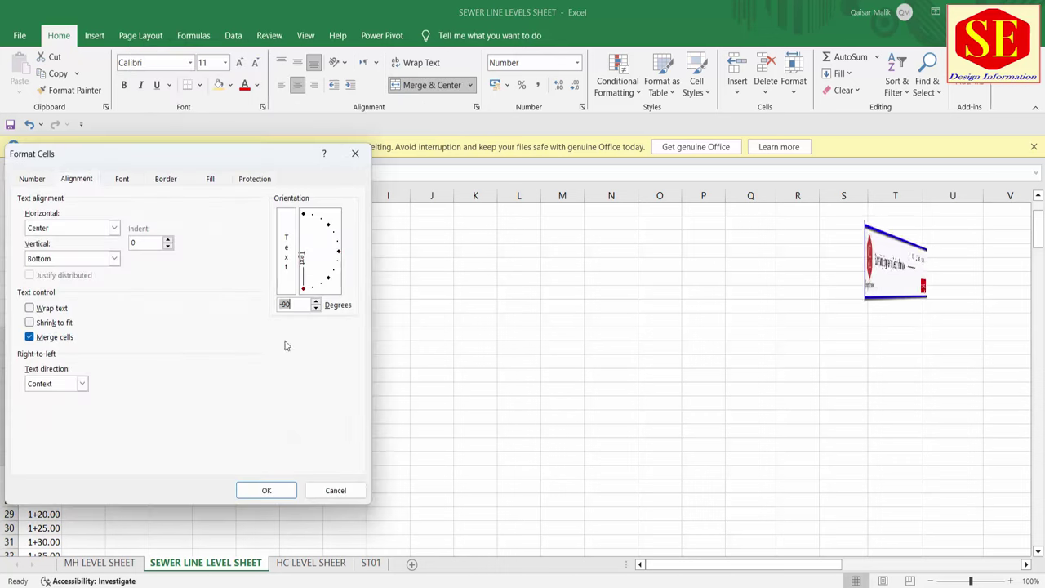
pyautogui.click(266, 490)
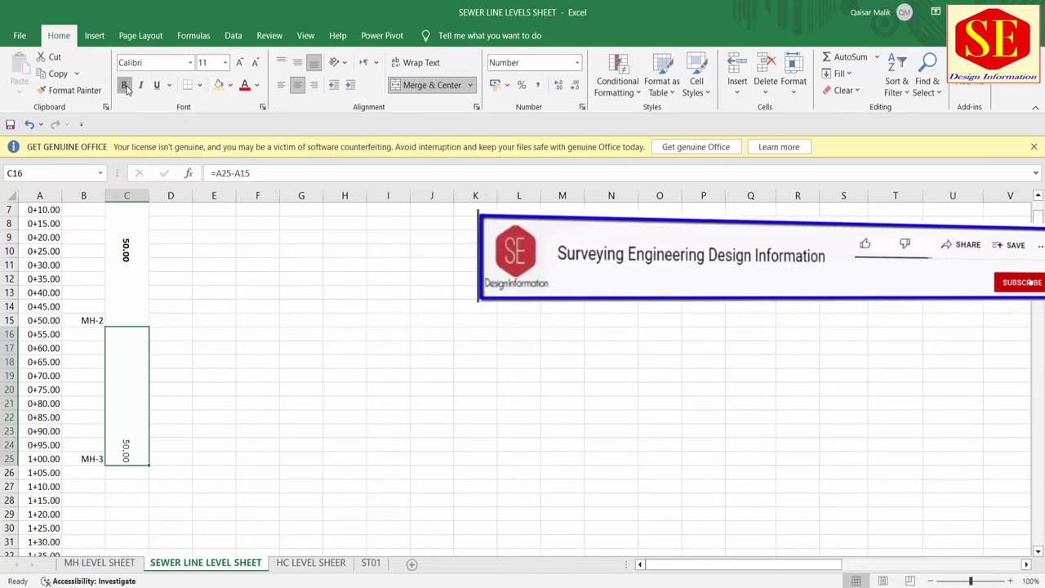
pyautogui.hotkey('ctrl', 'b')
pyautogui.click(298, 63)
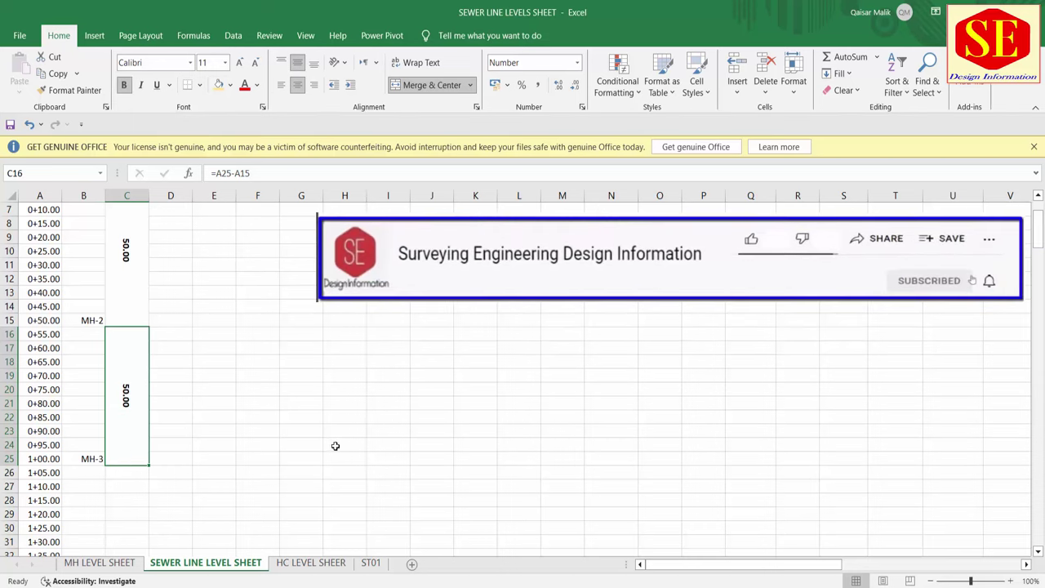
# Step: Compare the merged C5:C15 and C16:C25 distance cells to confirm matching formatting
pyautogui.scroll(1, 154, 303)
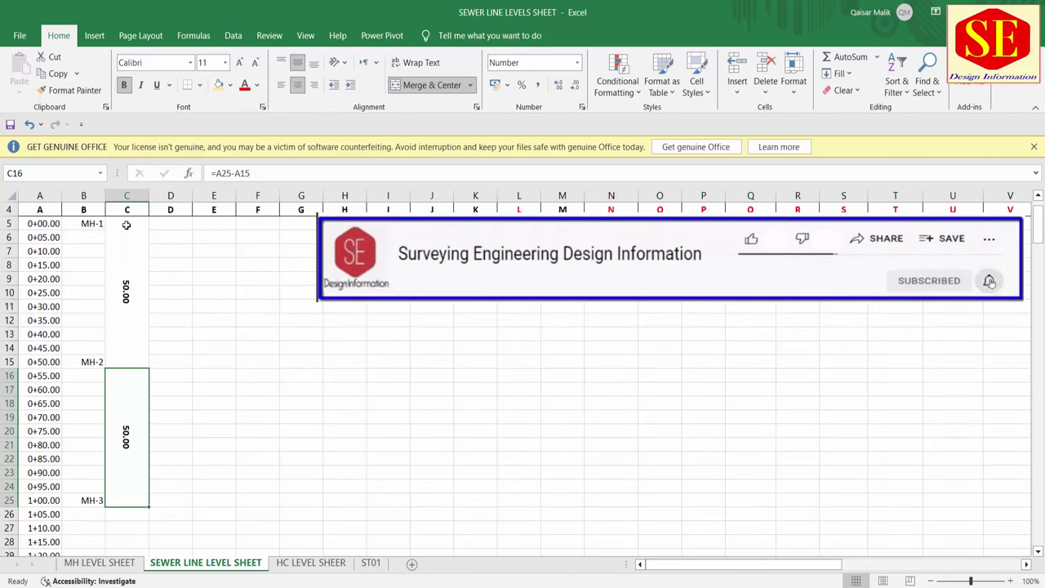
pyautogui.click(128, 236)
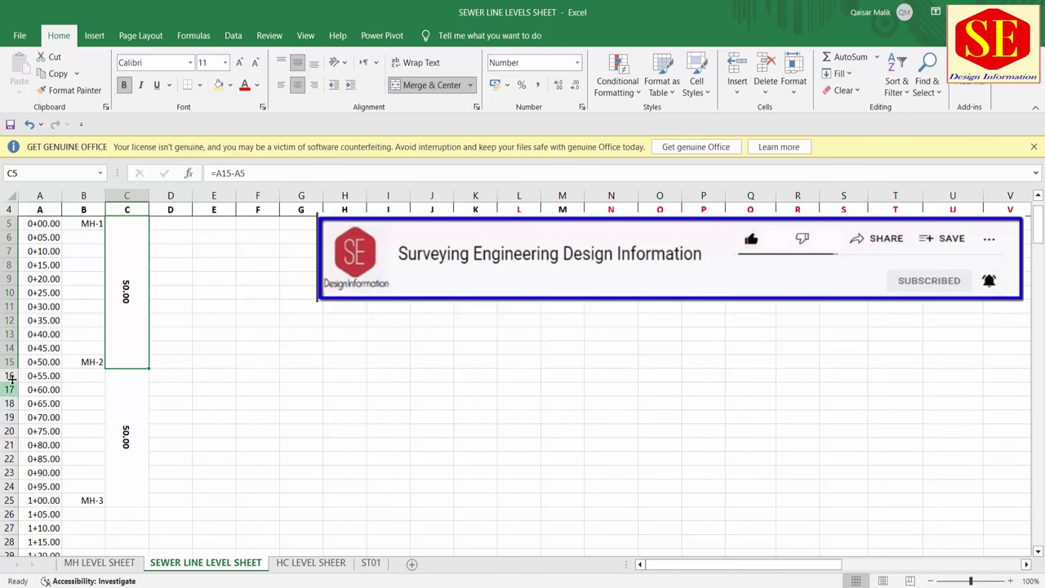
pyautogui.click(139, 400)
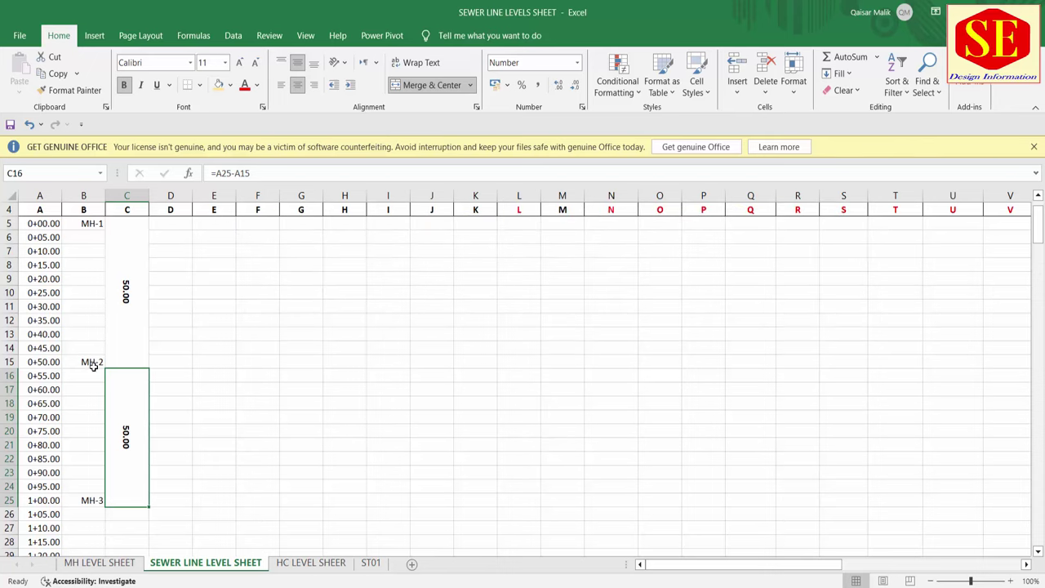
pyautogui.click(126, 254)
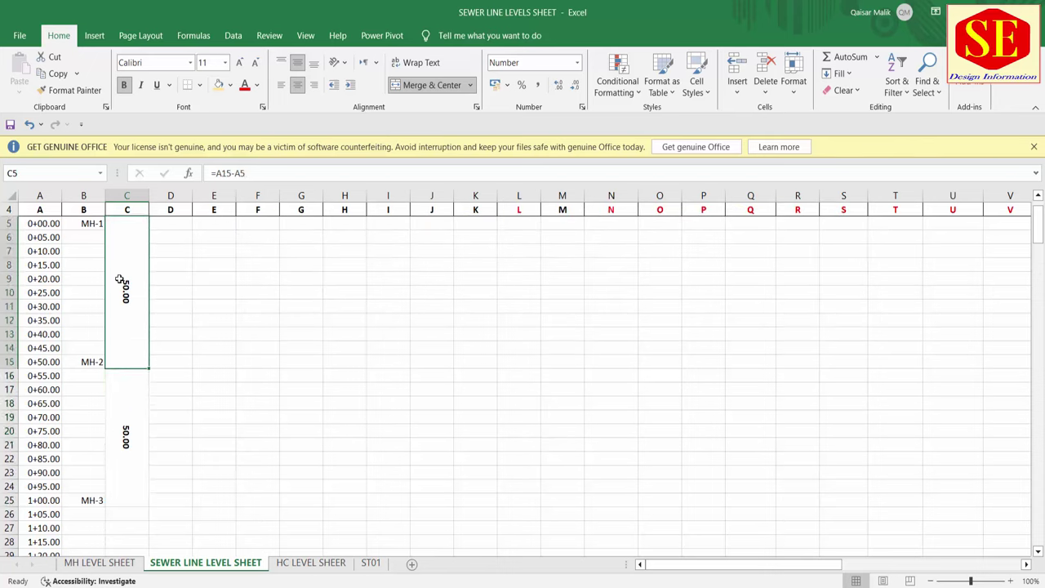
pyautogui.scroll(-1, 105, 499)
pyautogui.click(122, 392)
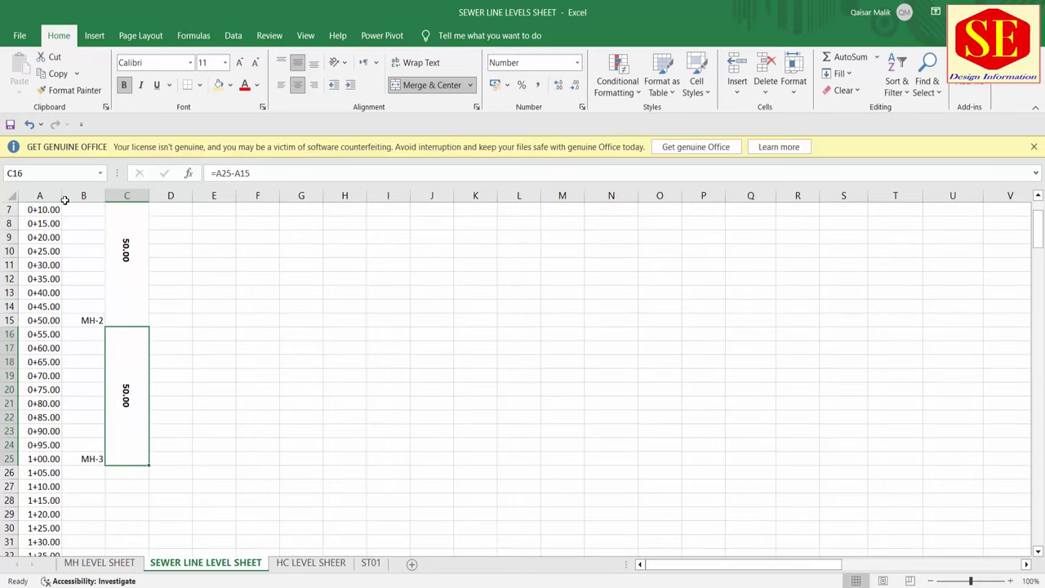
# Step: Try painting the merged cell's formatting onto C26:C35, then undo it
pyautogui.click(70, 90)
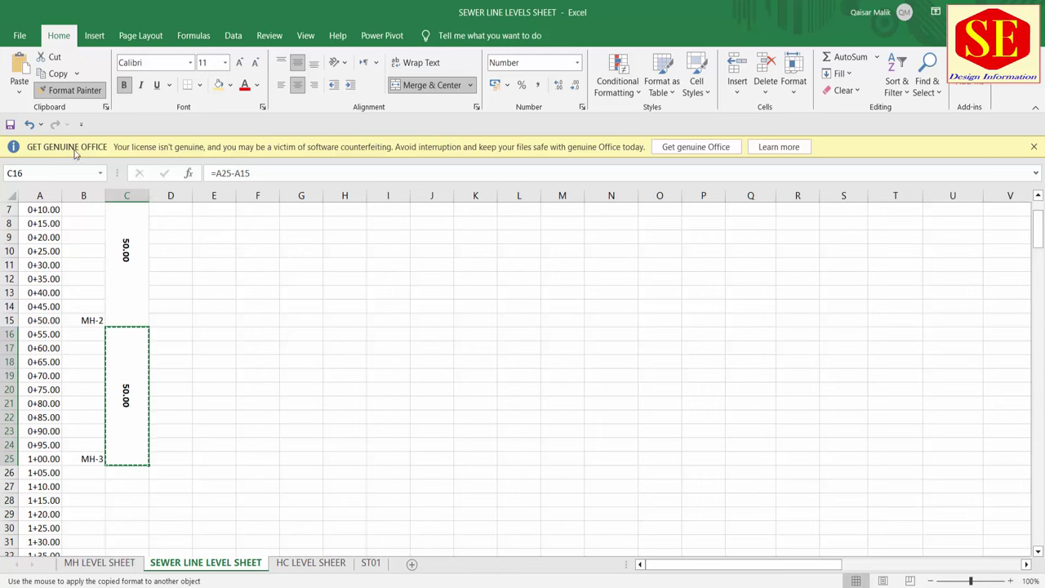
pyautogui.scroll(-2, 178, 371)
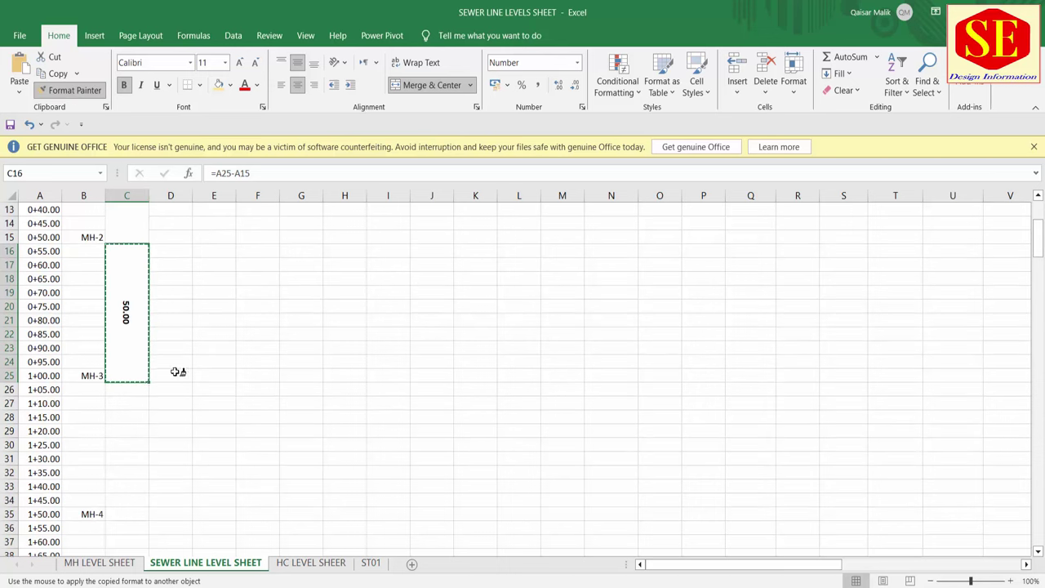
pyautogui.click(127, 385)
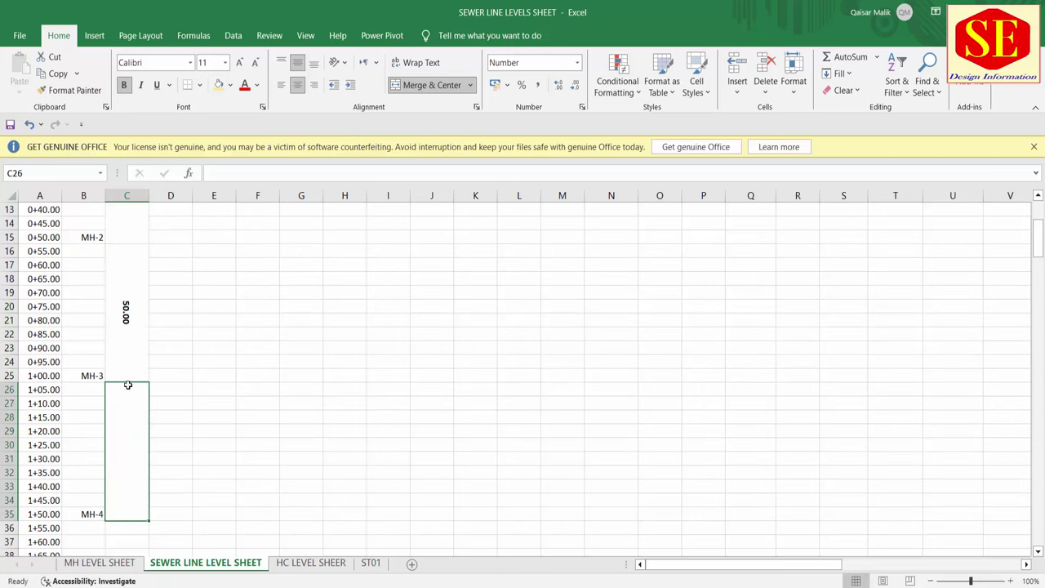
pyautogui.click(127, 306)
pyautogui.hotkey('ctrl', 'c')
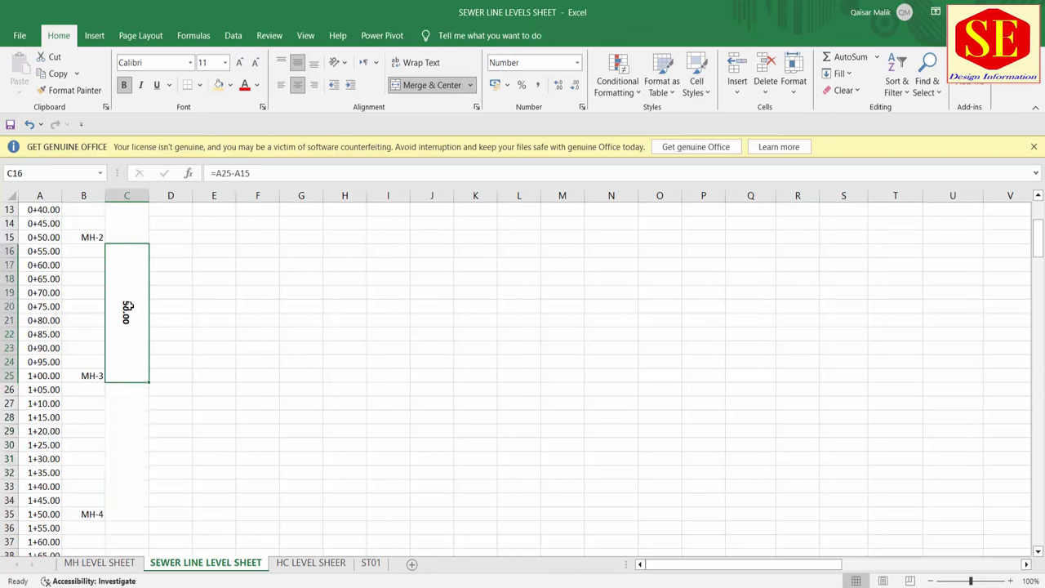
pyautogui.hotkey('ctrl', 'z')
pyautogui.press('Escape')
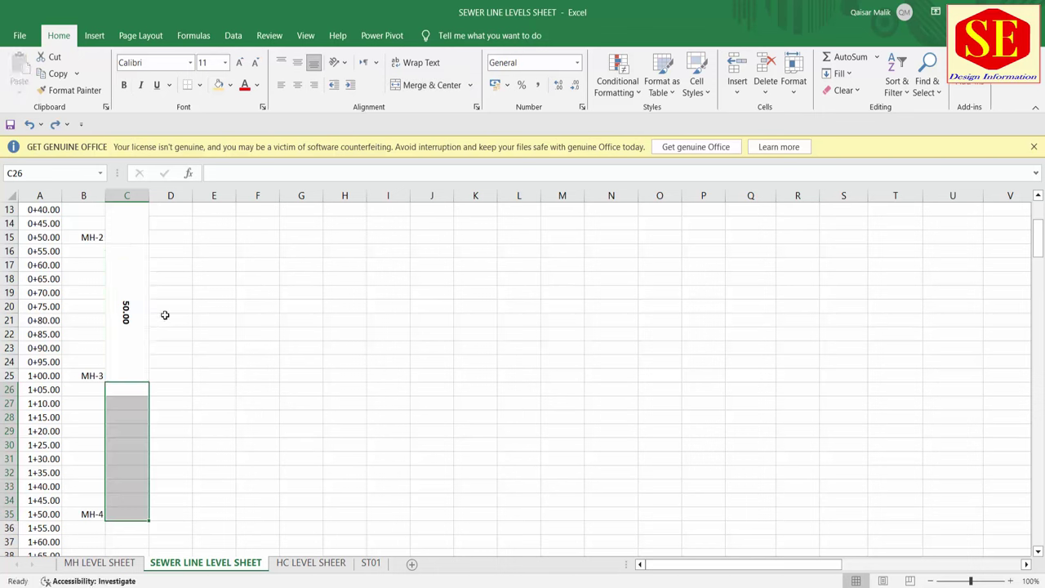
# Step: Copy the merged 50.00 distance cell C16:C25 and paste it into C26:C35
pyautogui.click(124, 293)
pyautogui.rightClick(127, 296)
pyautogui.click(176, 268)
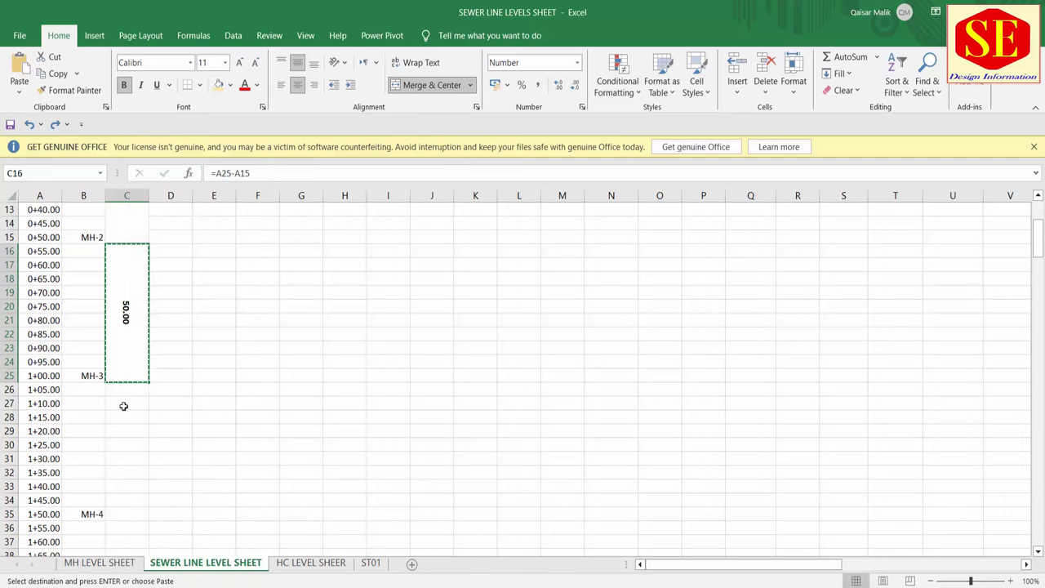
pyautogui.click(126, 393)
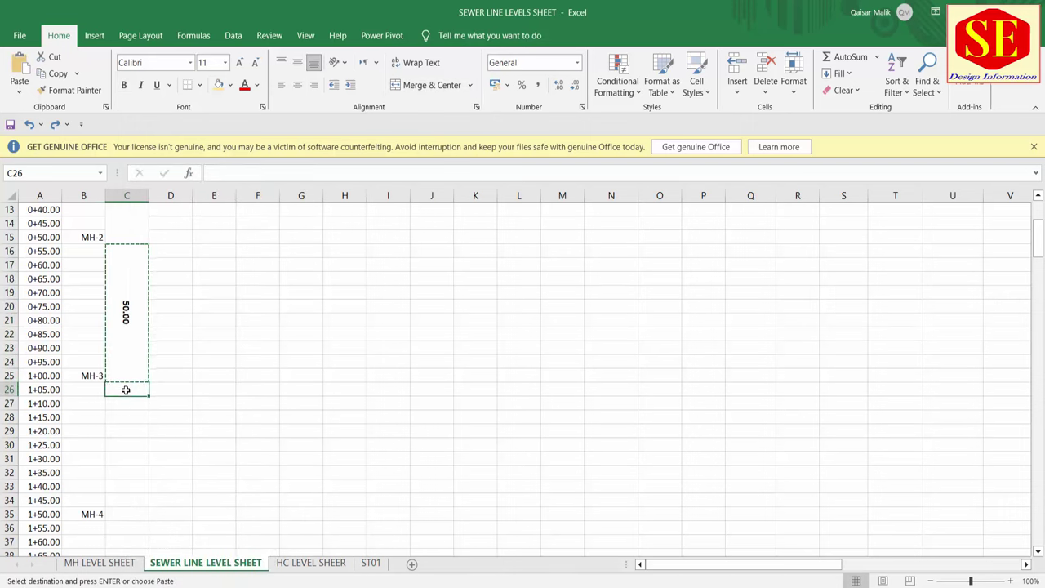
pyautogui.rightClick(126, 393)
pyautogui.click(154, 108)
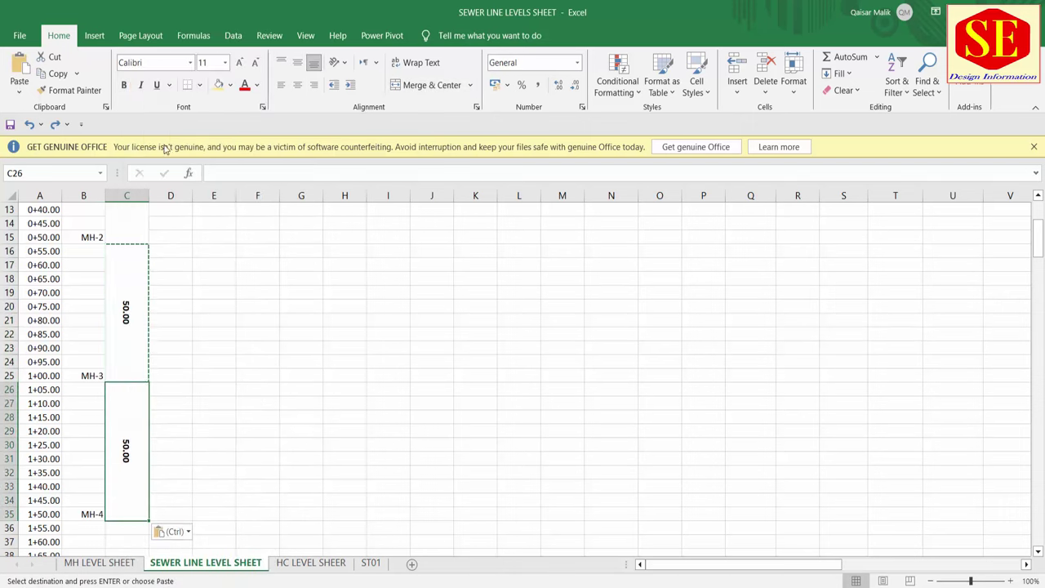
# Step: Paste the merged distance cell into C36, C46, C56 and C66
pyautogui.scroll(-3, 164, 367)
pyautogui.click(134, 408)
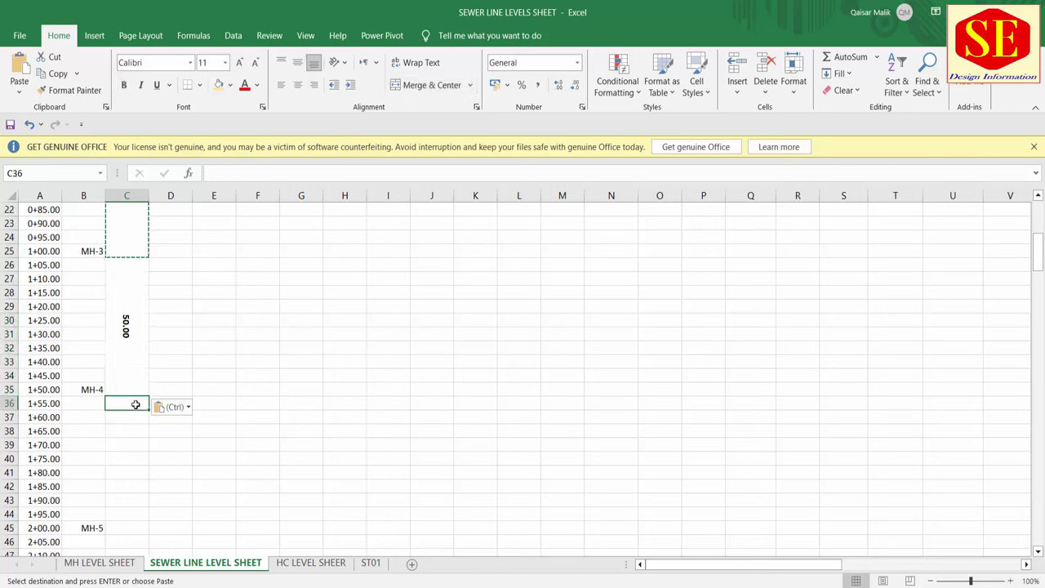
pyautogui.hotkey('ctrl', 'v')
pyautogui.scroll(-3, 140, 423)
pyautogui.click(140, 420)
pyautogui.hotkey('ctrl', 'v')
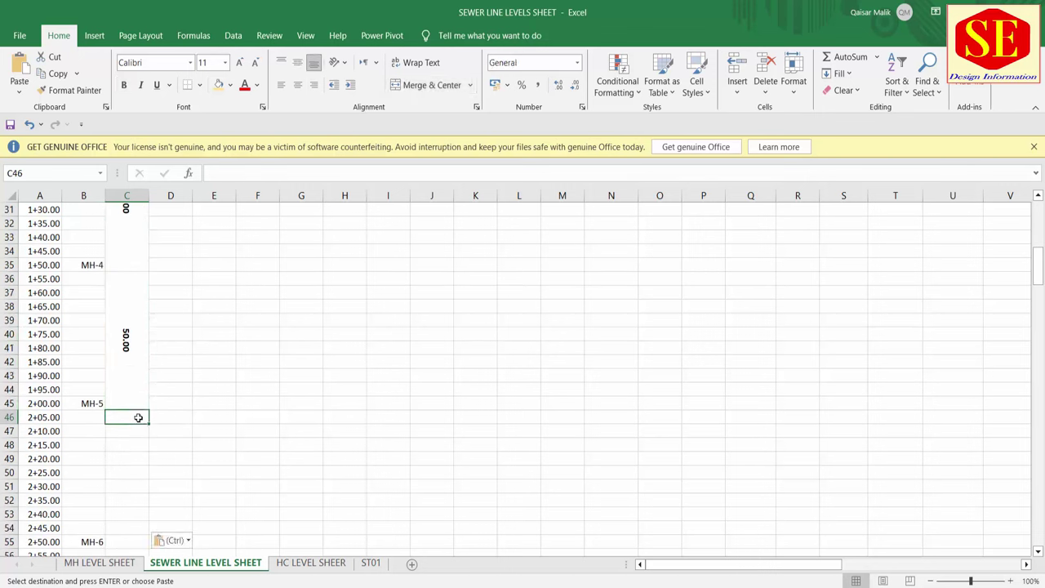
pyautogui.scroll(-3, 141, 421)
pyautogui.hotkey('ctrl', 'v')
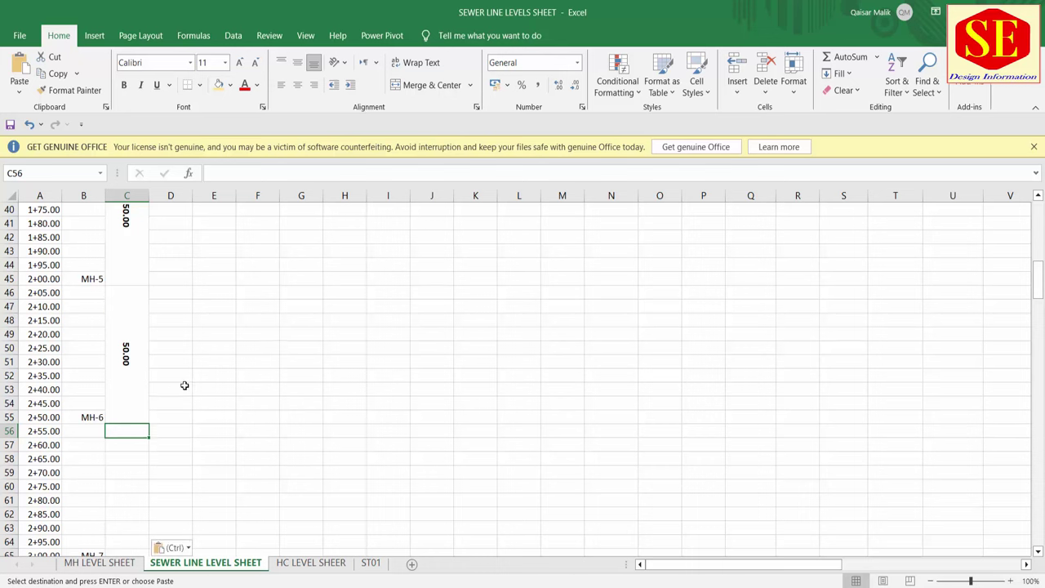
pyautogui.scroll(-4, 122, 409)
pyautogui.click(118, 409)
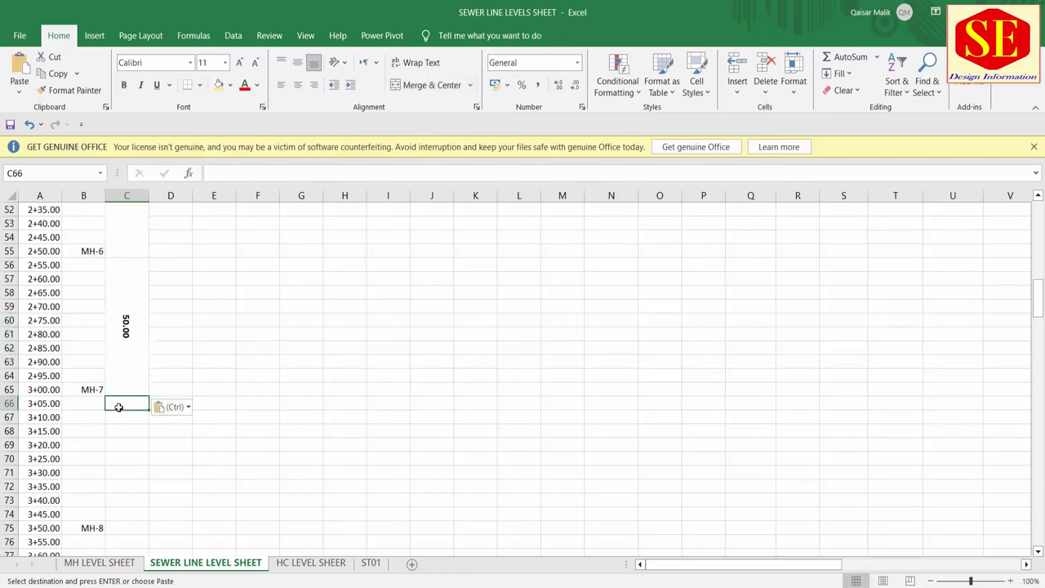
pyautogui.hotkey('ctrl', 'v')
# Step: Paste the merged distance cell into C76, C86, C96 and C106
pyautogui.scroll(-4, 123, 392)
pyautogui.click(129, 379)
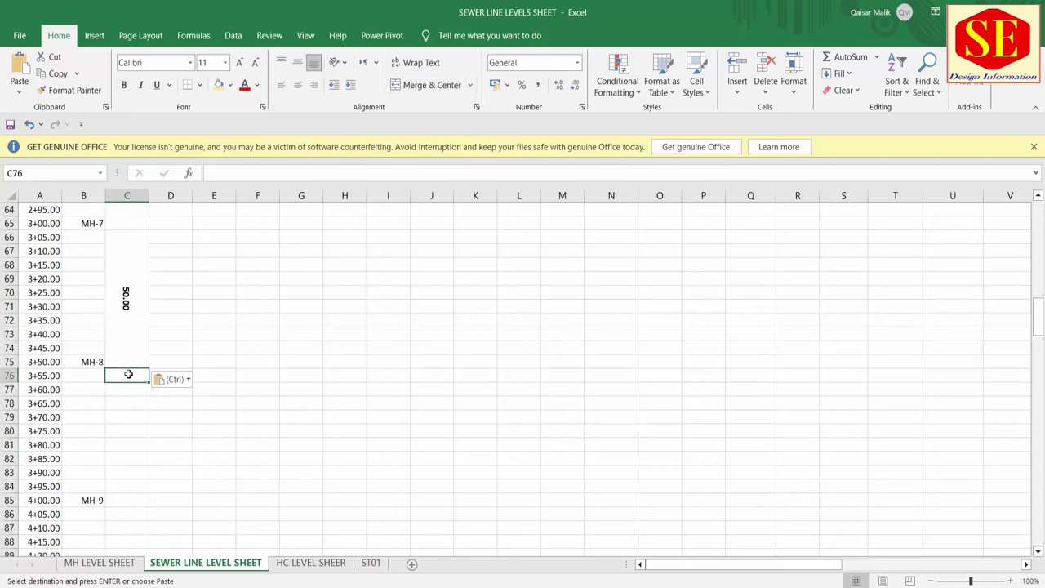
pyautogui.hotkey('ctrl', 'v')
pyautogui.scroll(-3, 128, 374)
pyautogui.scroll(-1, 130, 359)
pyautogui.click(130, 351)
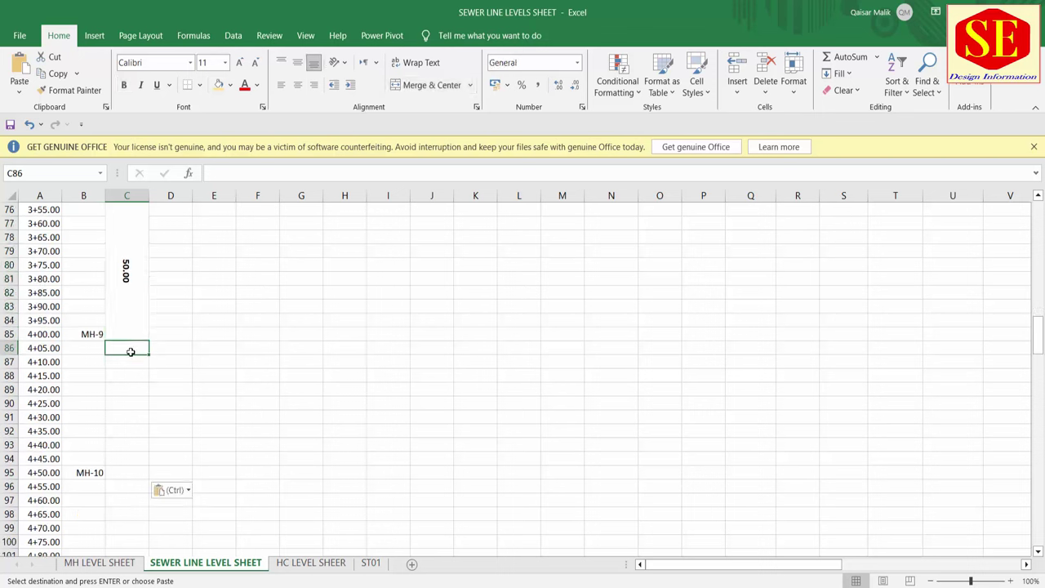
pyautogui.hotkey('ctrl', 'v')
pyautogui.click(117, 486)
pyautogui.hotkey('ctrl', 'v')
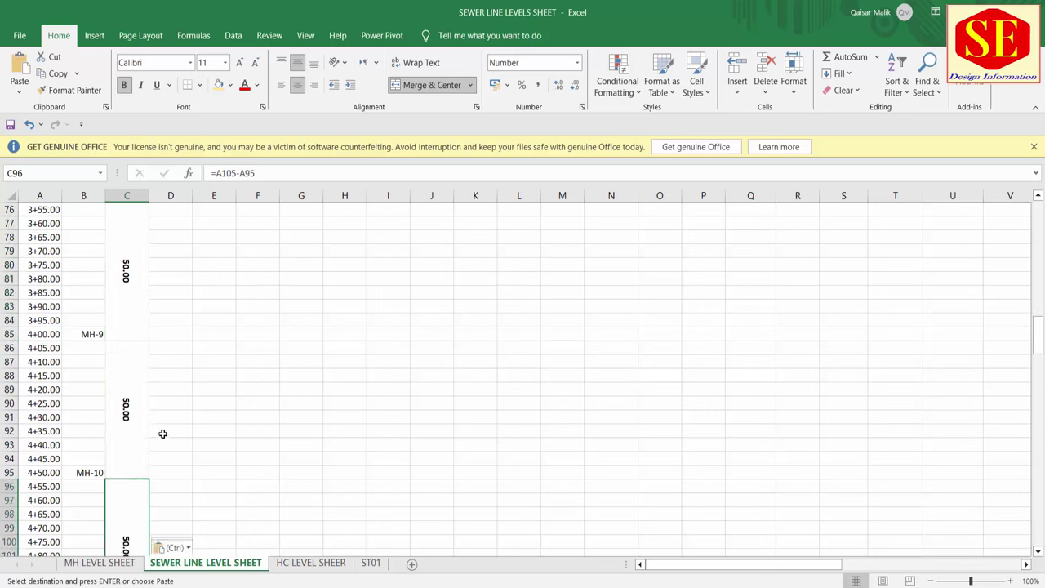
pyautogui.scroll(-3, 147, 466)
pyautogui.click(130, 500)
pyautogui.hotkey('ctrl', 'v')
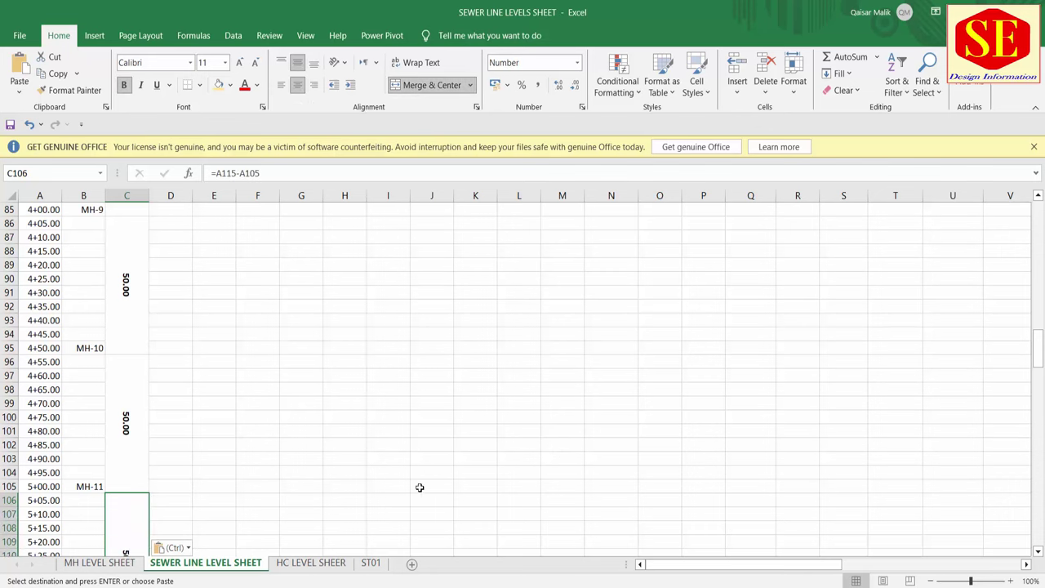
# Step: Scroll back up column C to review the pasted 50.00 distances
pyautogui.scroll(4, 193, 372)
pyautogui.scroll(14, 193, 373)
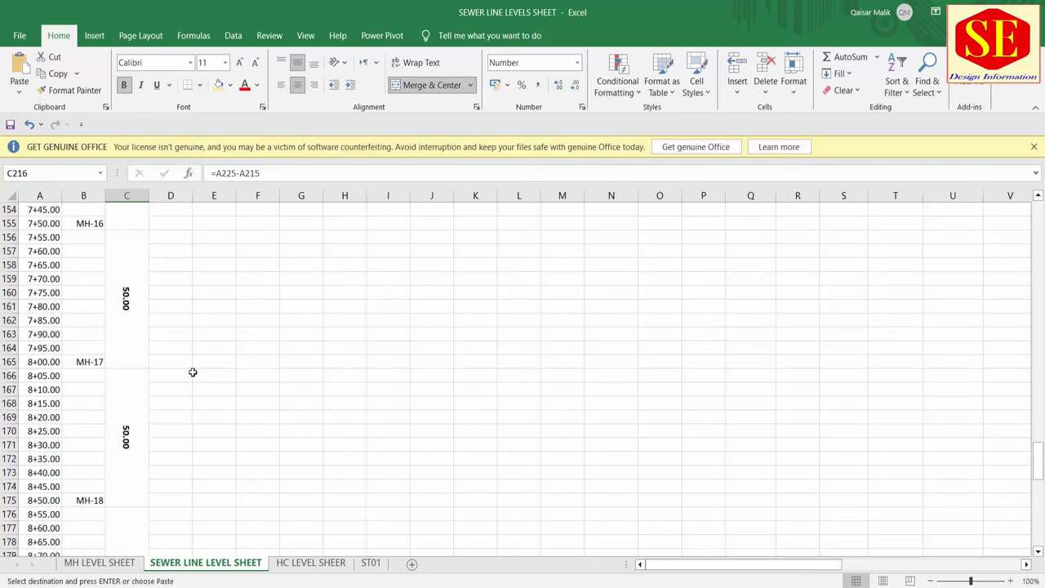
pyautogui.scroll(8, 192, 373)
pyautogui.scroll(13, 192, 372)
pyautogui.scroll(6, 192, 372)
pyautogui.scroll(8, 193, 372)
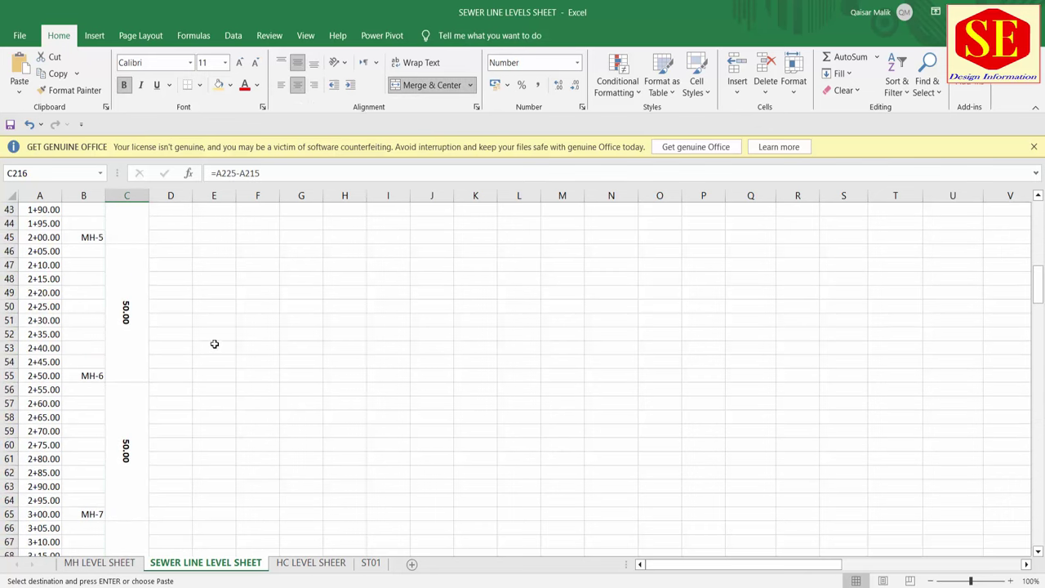
pyautogui.scroll(15, 213, 345)
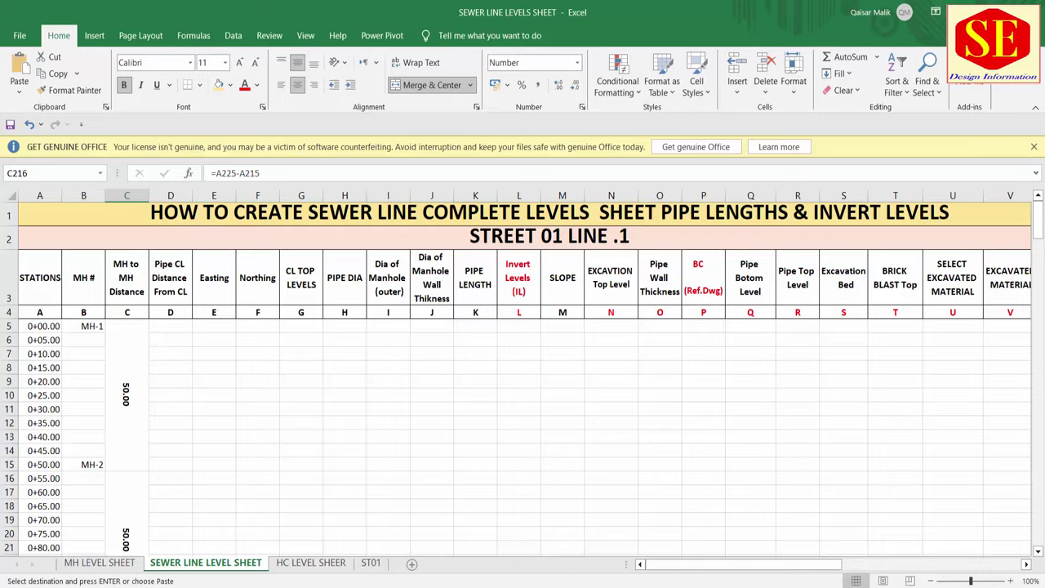
# Step: Zoom around the road cross-section PDF in Edge to check the 11' dimension
pyautogui.hotkey('alt', 'Tab')
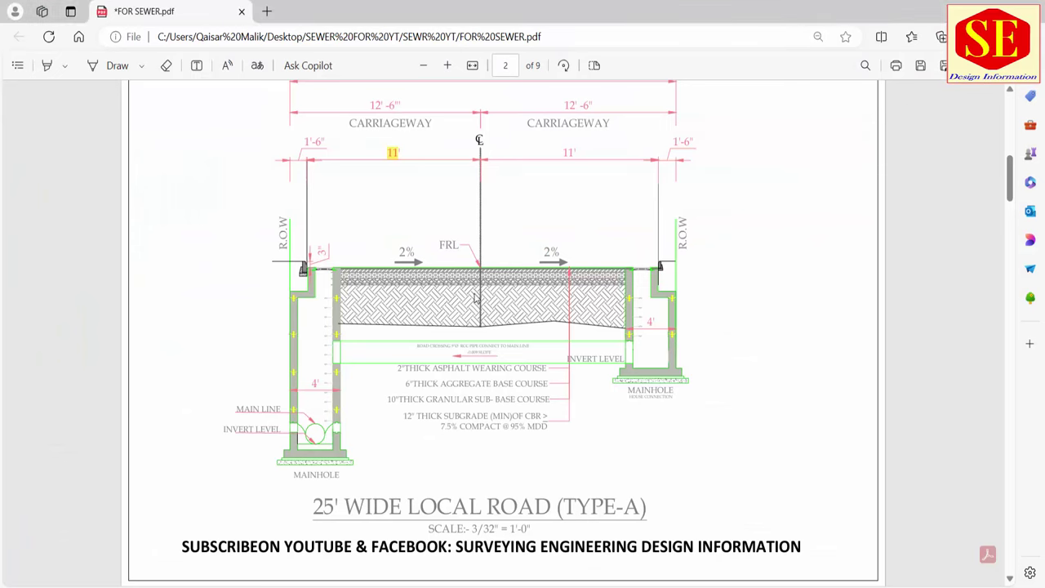
pyautogui.scroll(-4, 476, 298)
pyautogui.scroll(1, 490, 304)
pyautogui.scroll(10, 490, 310)
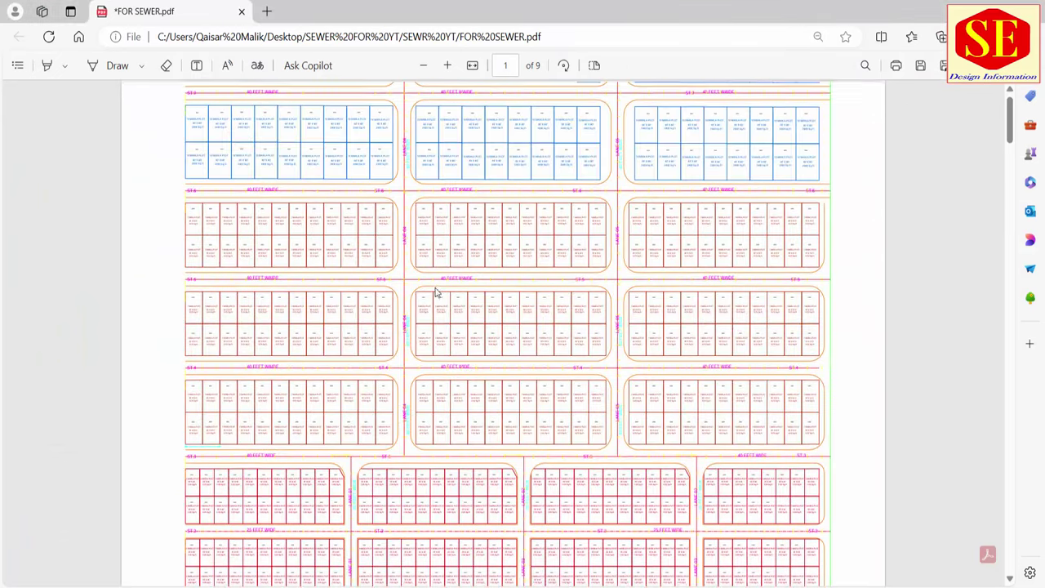
pyautogui.scroll(-7, 436, 292)
pyautogui.scroll(-3, 394, 300)
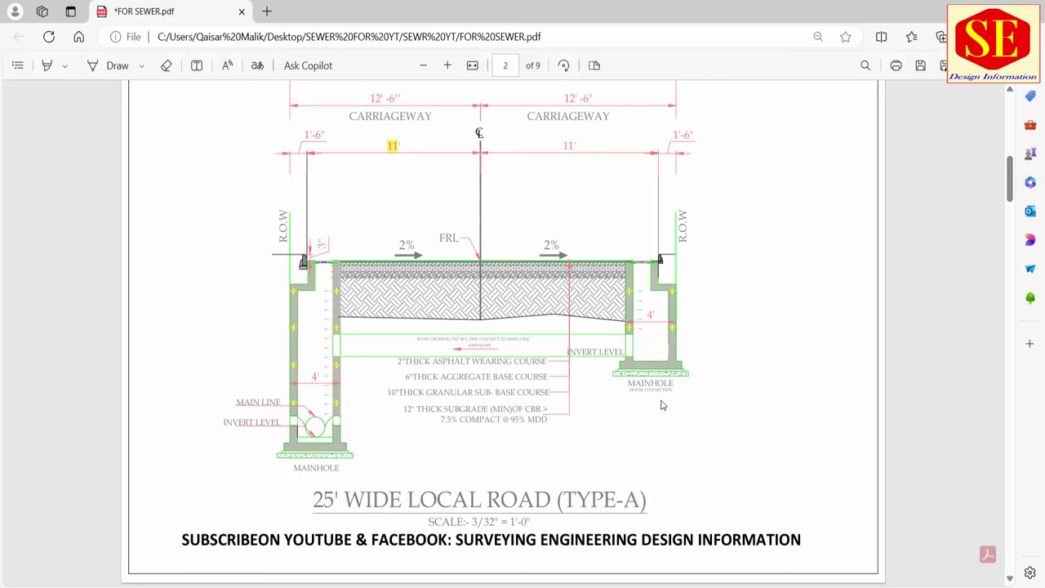
pyautogui.scroll(2, 661, 406)
pyautogui.scroll(1, 662, 406)
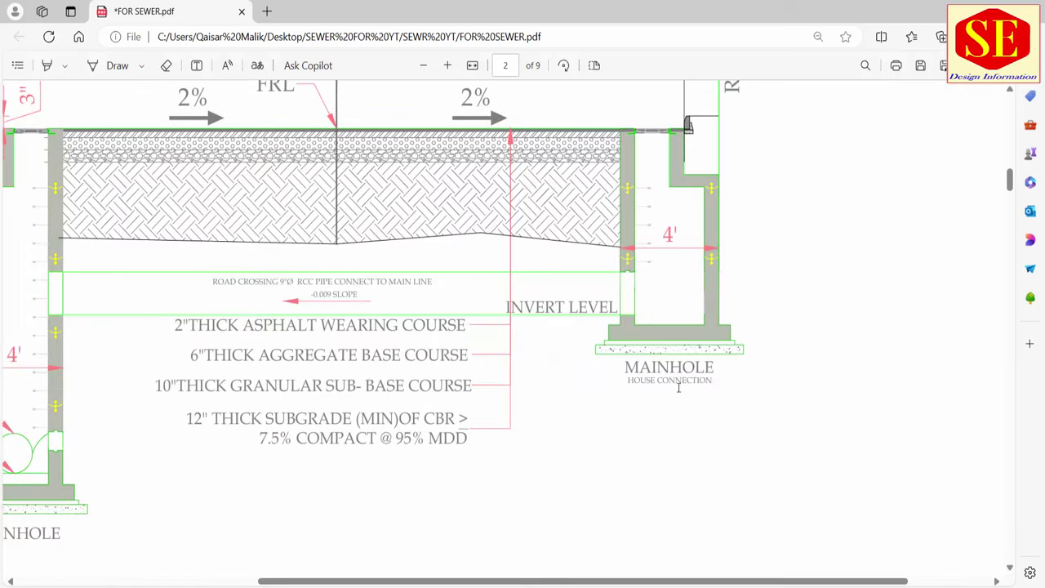
pyautogui.scroll(-1, 703, 387)
pyautogui.scroll(-2, 703, 387)
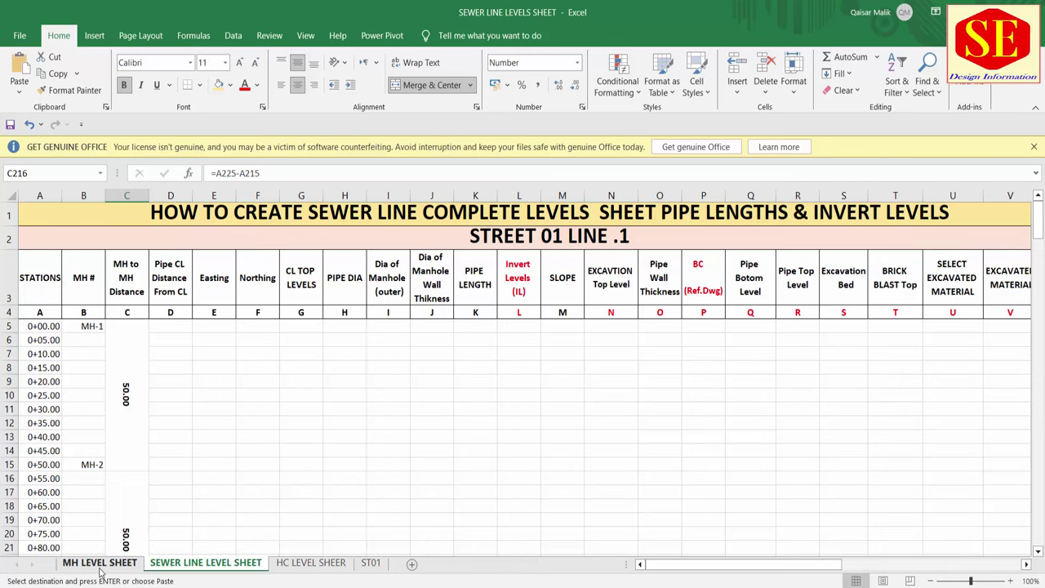
pyautogui.click(100, 564)
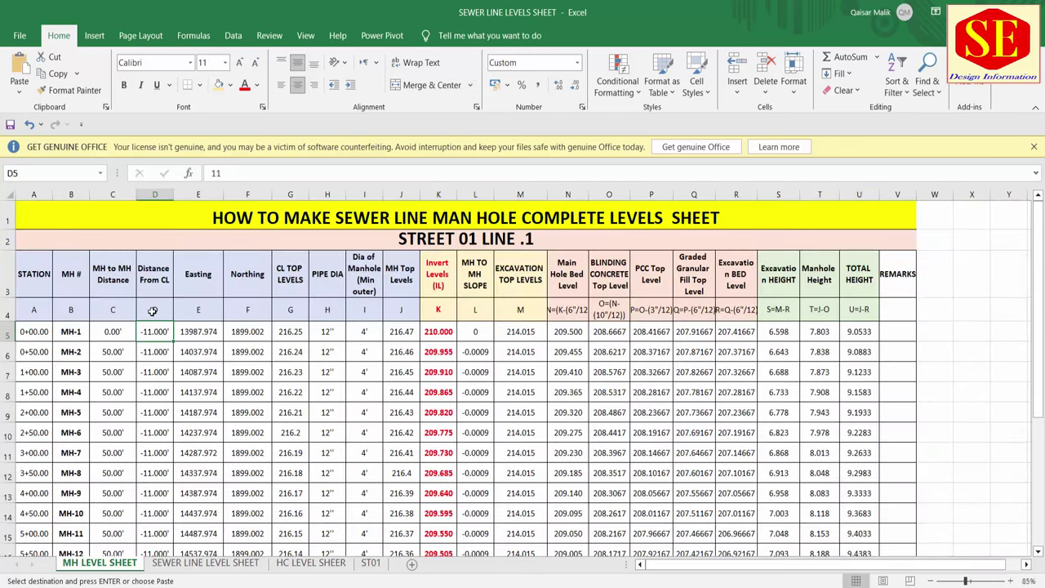
pyautogui.moveTo(154, 333); pyautogui.dragTo(154, 475)
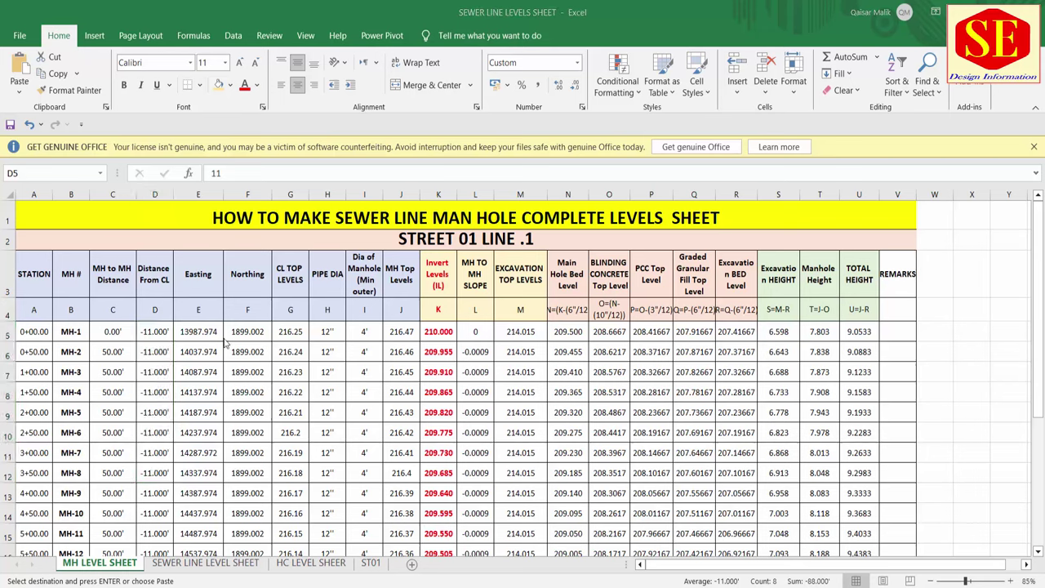
pyautogui.hotkey('alt', 'Tab')
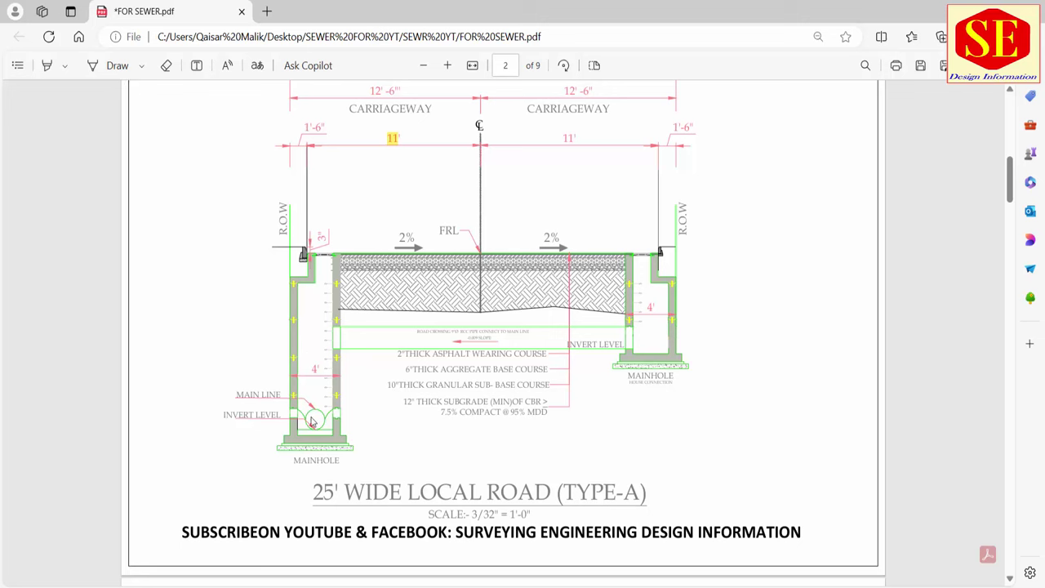
pyautogui.click(392, 141)
pyautogui.click(368, 202)
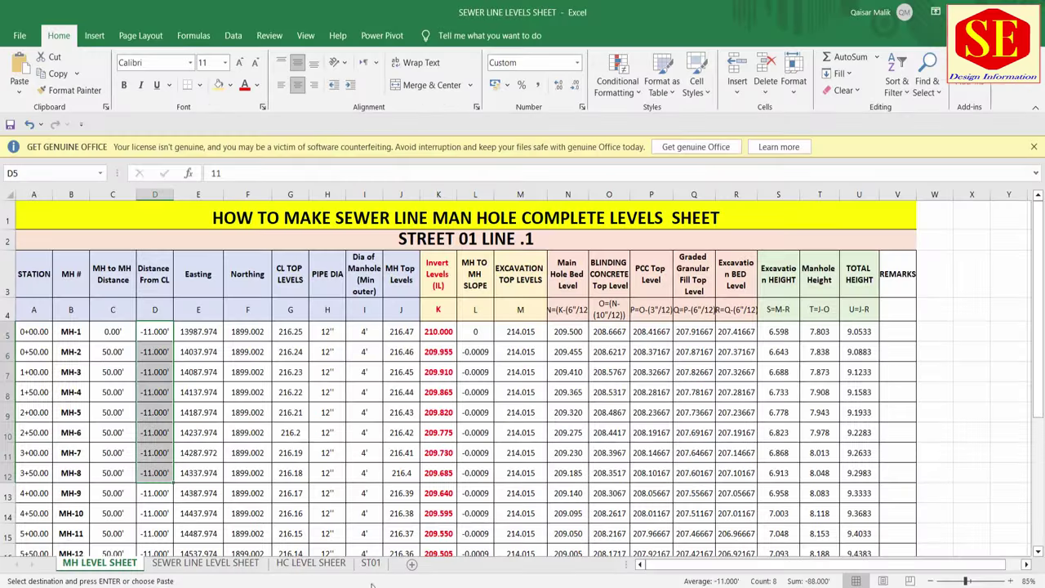
pyautogui.click(196, 562)
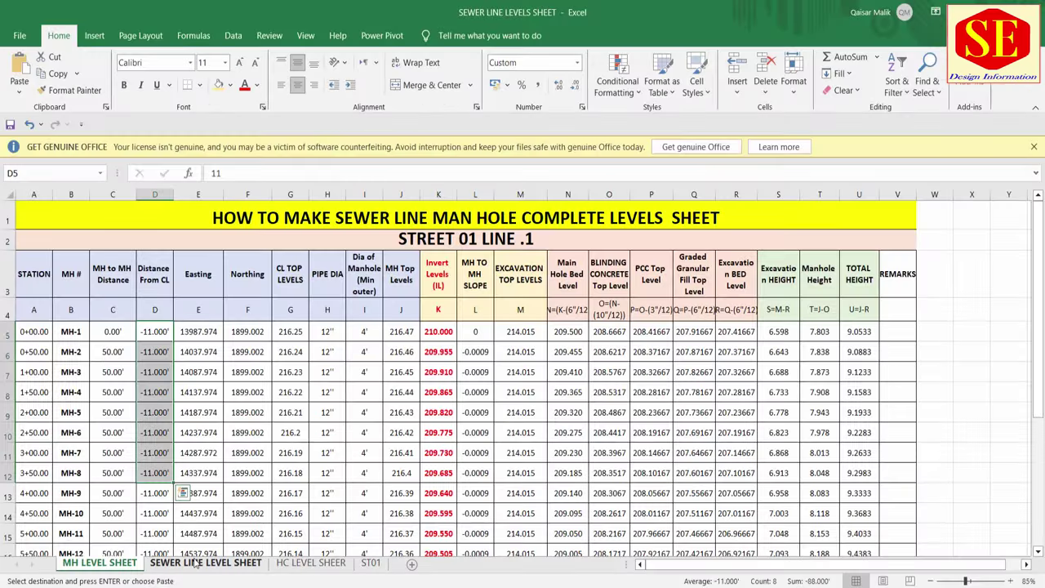
pyautogui.moveTo(175, 327); pyautogui.dragTo(170, 453)
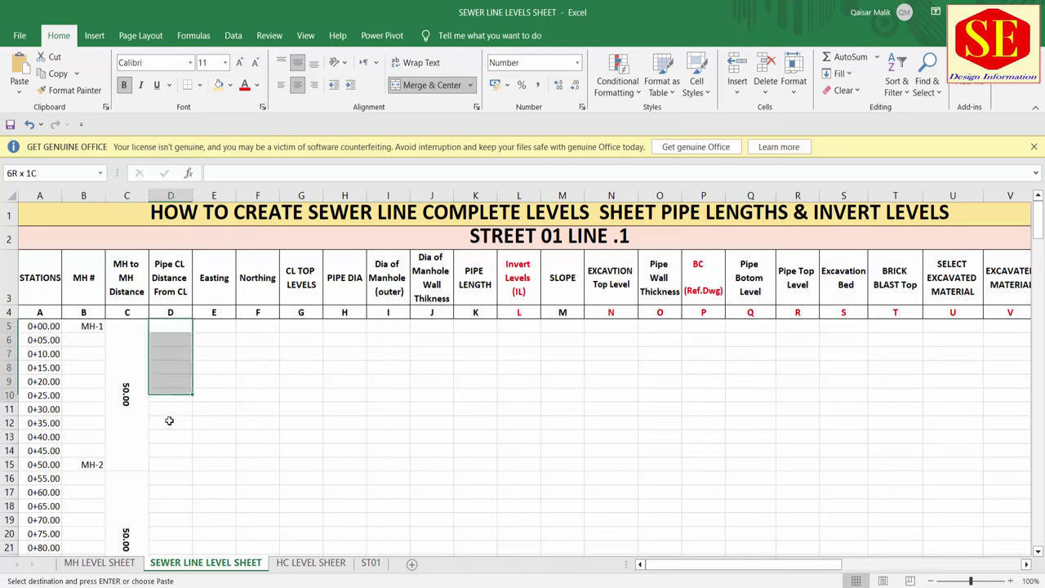
pyautogui.click(174, 327)
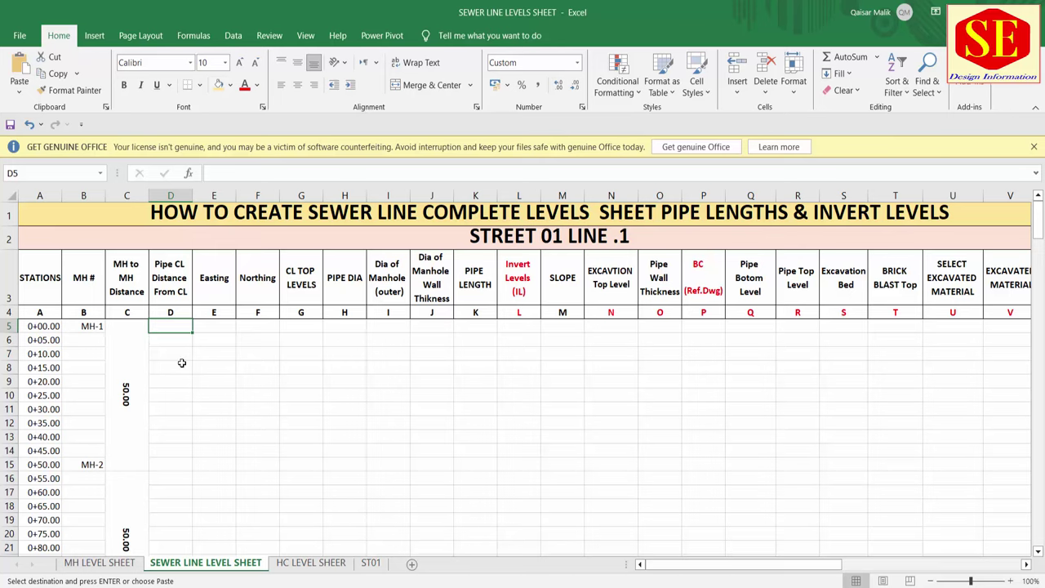
pyautogui.click(490, 523)
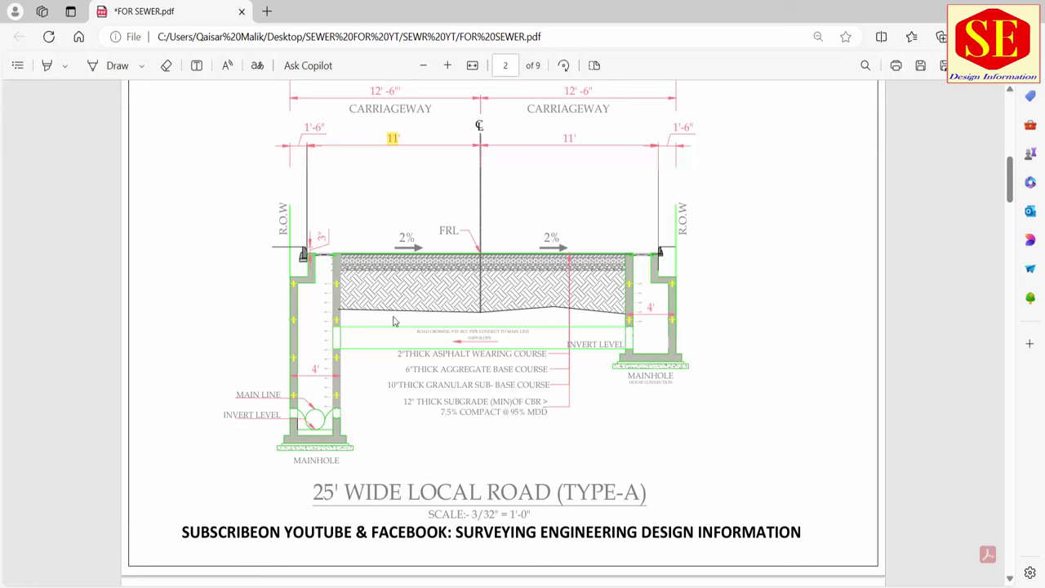
pyautogui.click(612, 527)
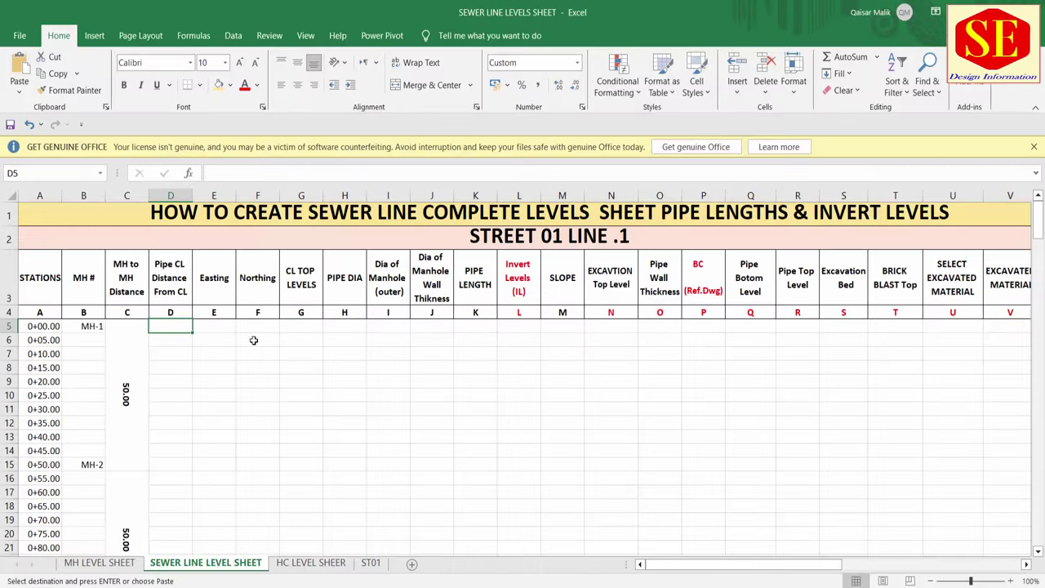
pyautogui.write('-')
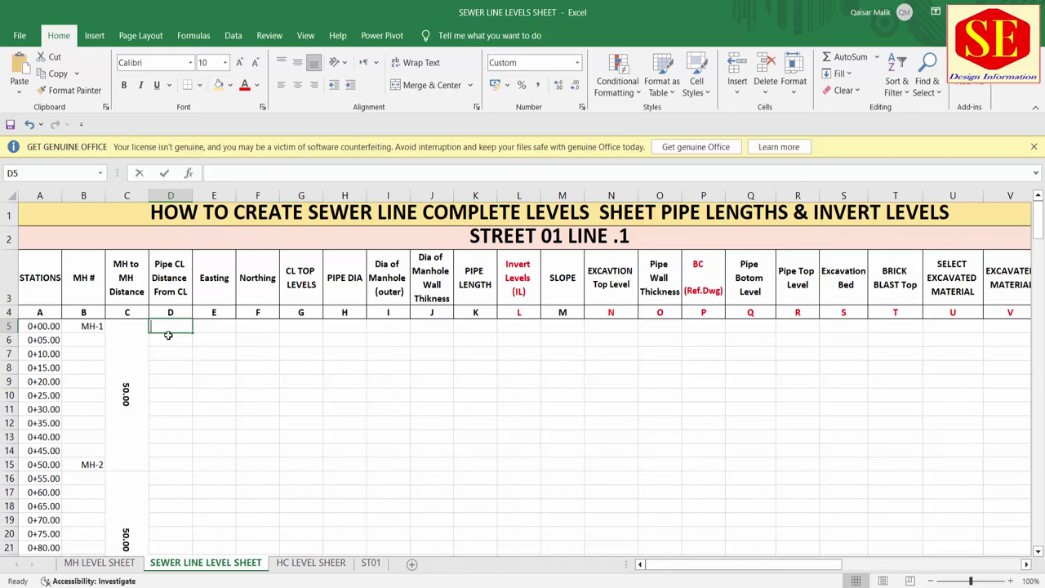
pyautogui.write("11.00'")
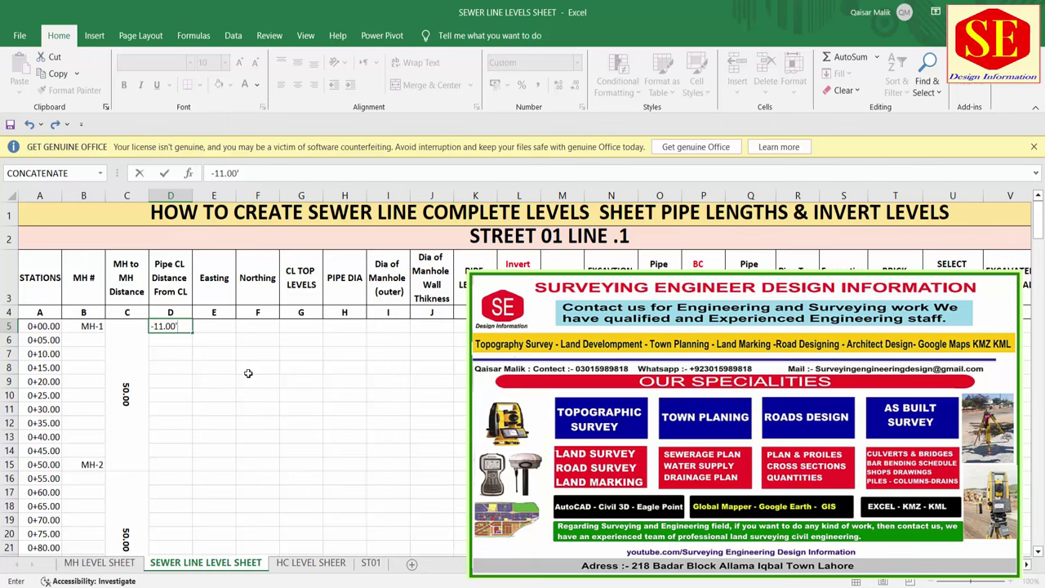
pyautogui.press('Return')
pyautogui.click(404, 408)
pyautogui.press('Escape')
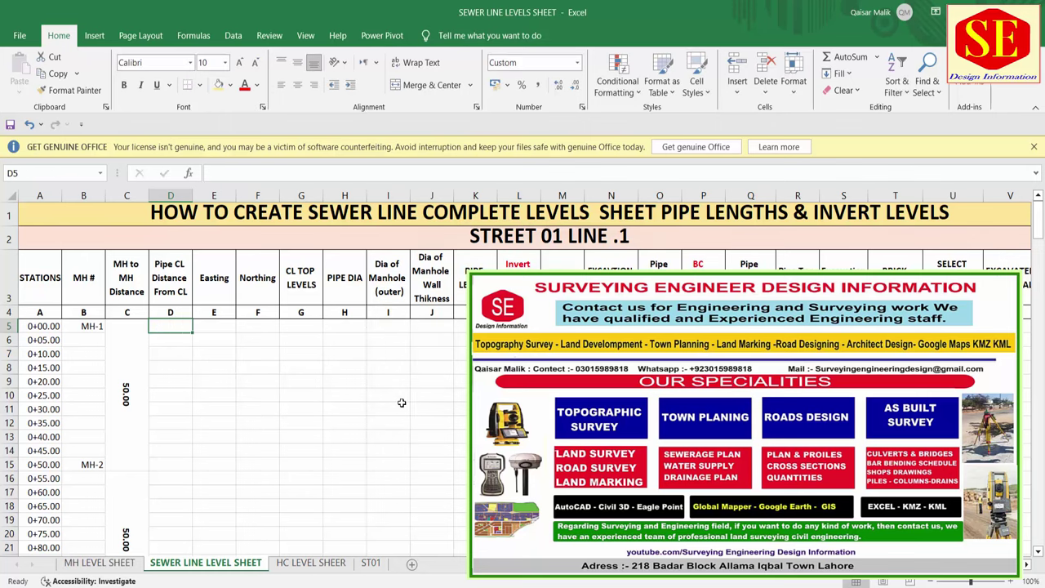
pyautogui.click(95, 563)
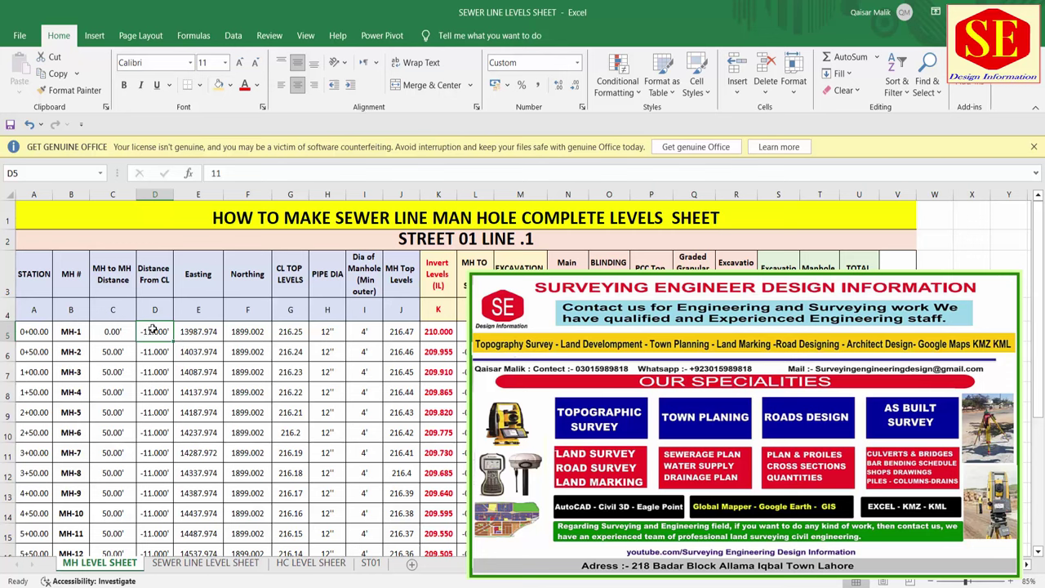
pyautogui.rightClick(148, 332)
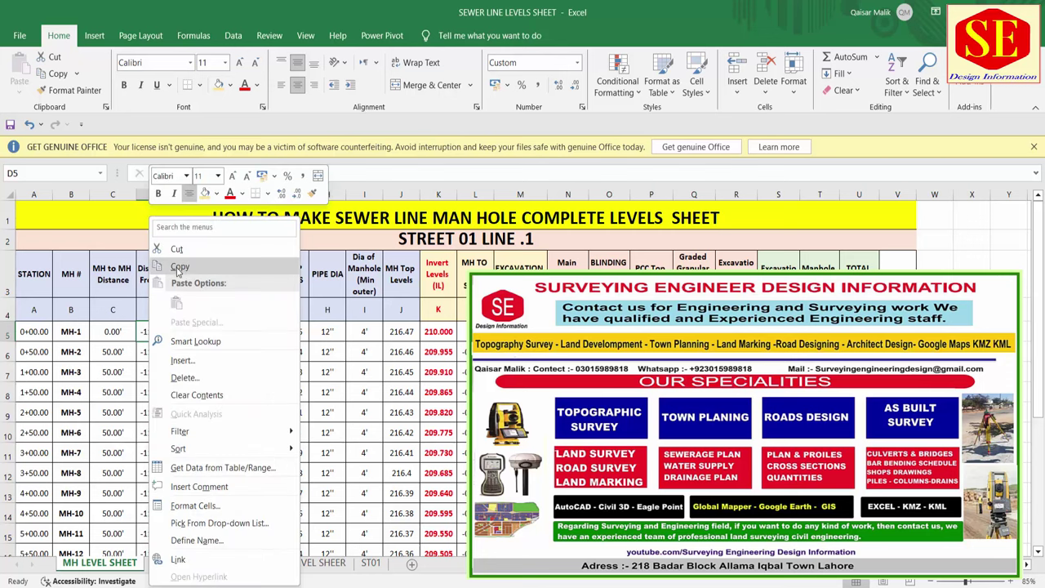
pyautogui.click(175, 268)
pyautogui.click(186, 567)
pyautogui.rightClick(173, 326)
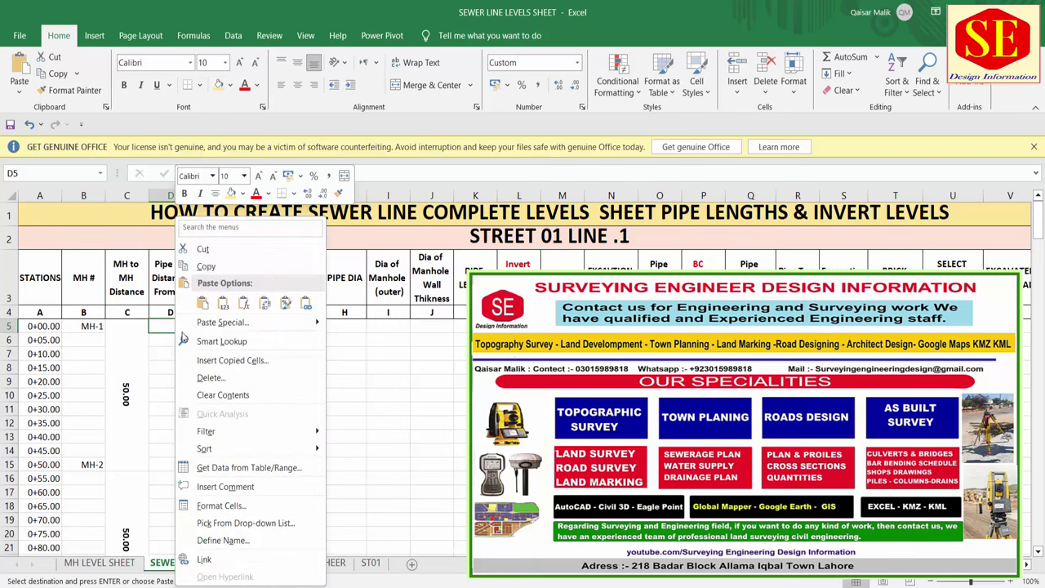
pyautogui.click(204, 303)
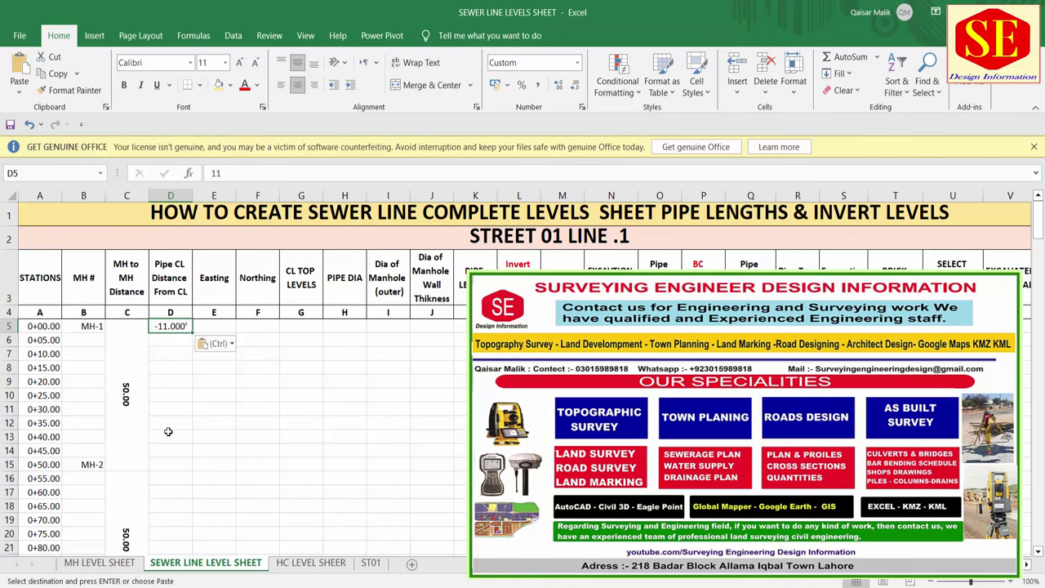
pyautogui.press('ctrl')
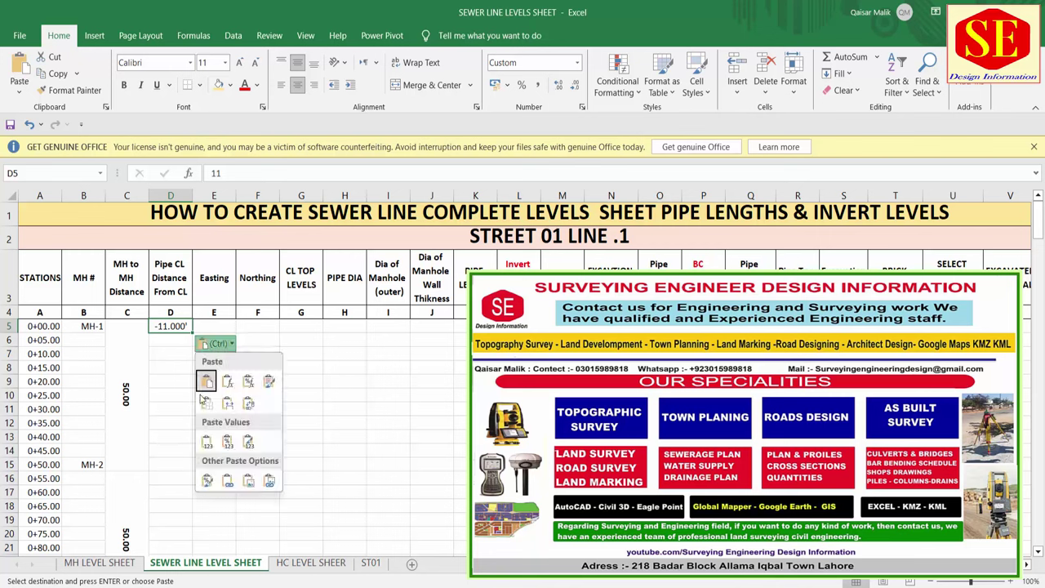
pyautogui.press('Escape')
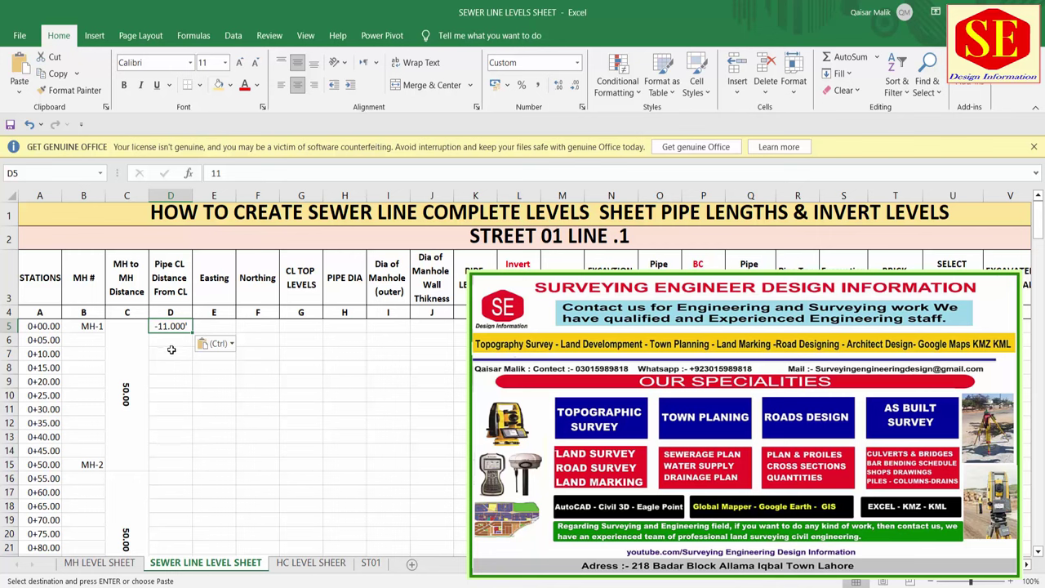
pyautogui.press('ctrl')
pyautogui.press('Escape')
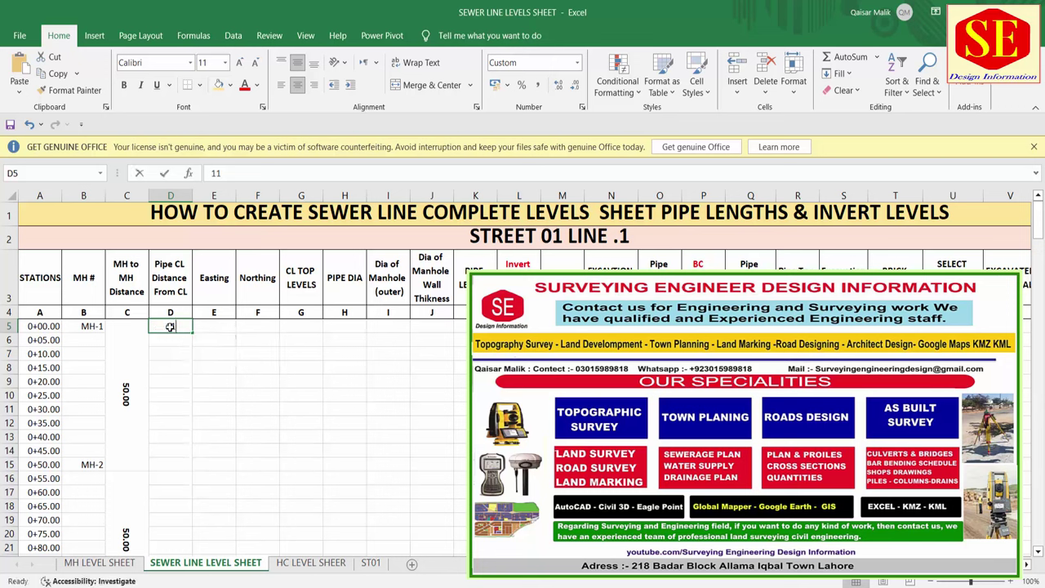
pyautogui.write('25')
pyautogui.press('Return')
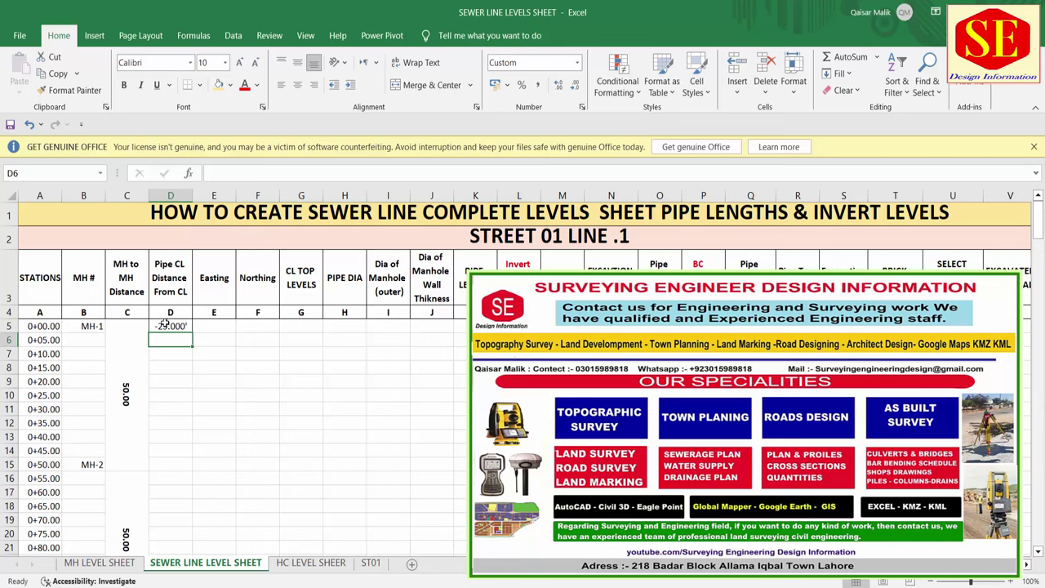
pyautogui.click(165, 325)
pyautogui.press('Delete')
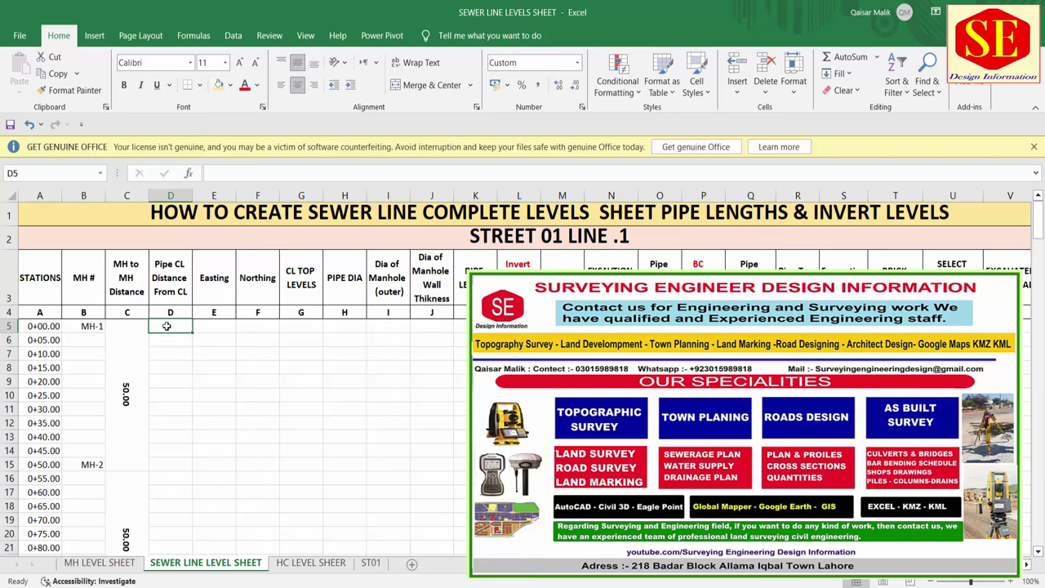
# Step: Select D5:D225 and start a Custom number format, replacing General with a new code
pyautogui.moveTo(167, 326); pyautogui.dragTo(180, 540)
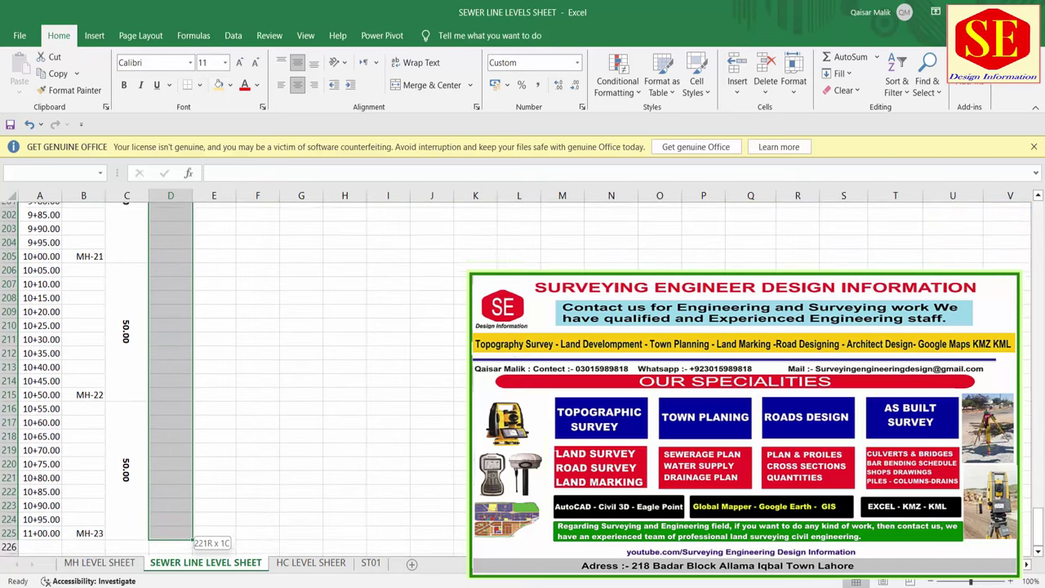
pyautogui.moveTo(177, 542); pyautogui.dragTo(174, 515)
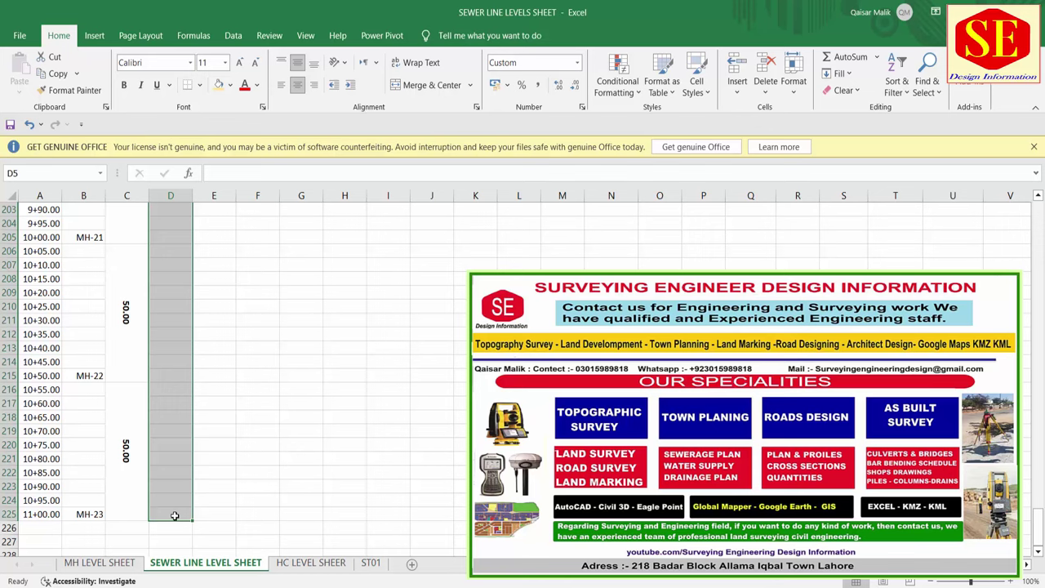
pyautogui.rightClick(183, 394)
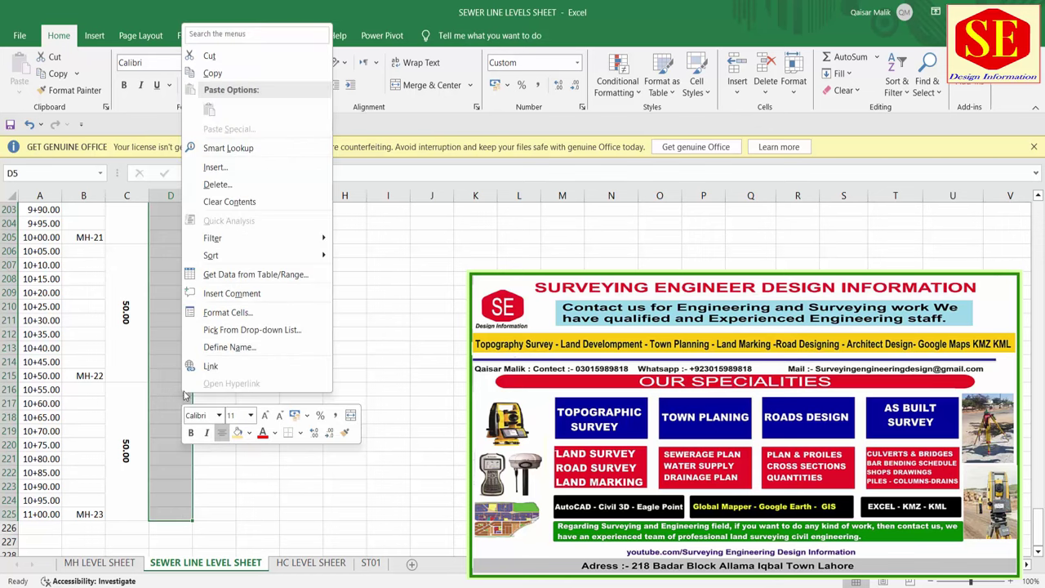
pyautogui.click(222, 318)
pyautogui.click(65, 163)
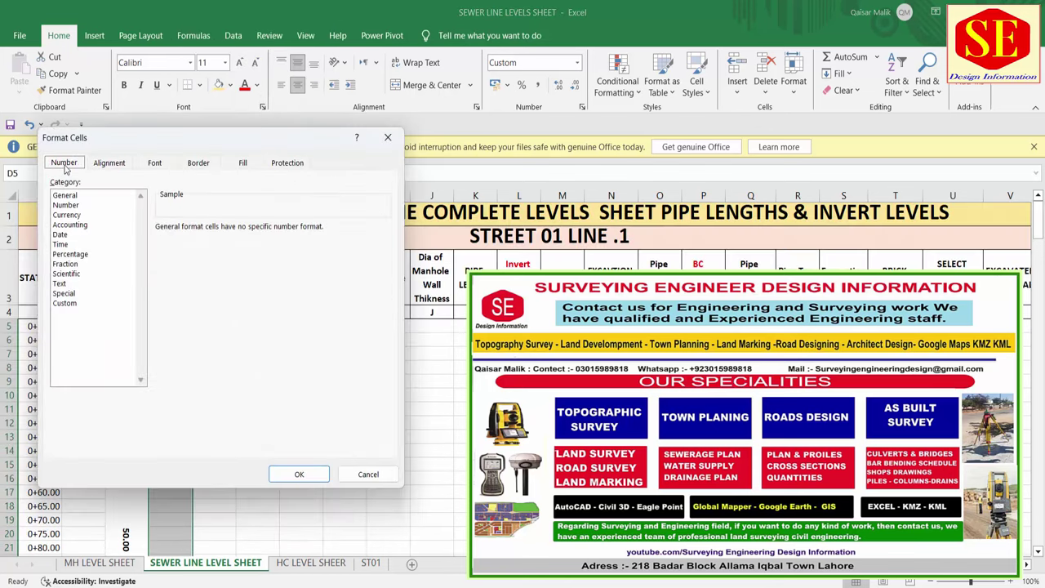
pyautogui.click(65, 304)
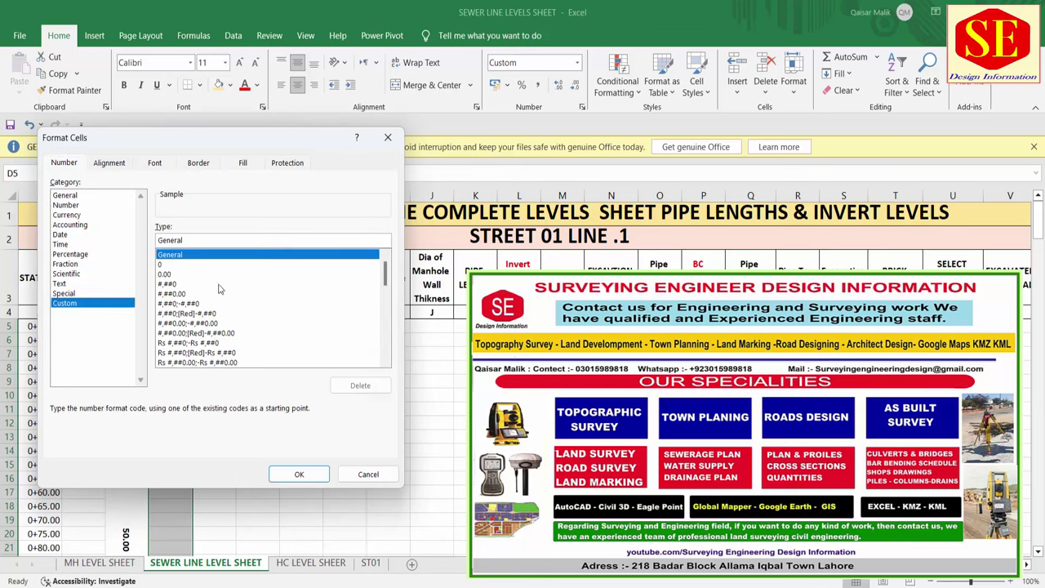
pyautogui.press('BackSpace')
pyautogui.press('BackSpace')
pyautogui.press('BackSpace')
pyautogui.press('BackSpace')
pyautogui.press('BackSpace')
pyautogui.press('BackSpace')
pyautogui.press('BackSpace')
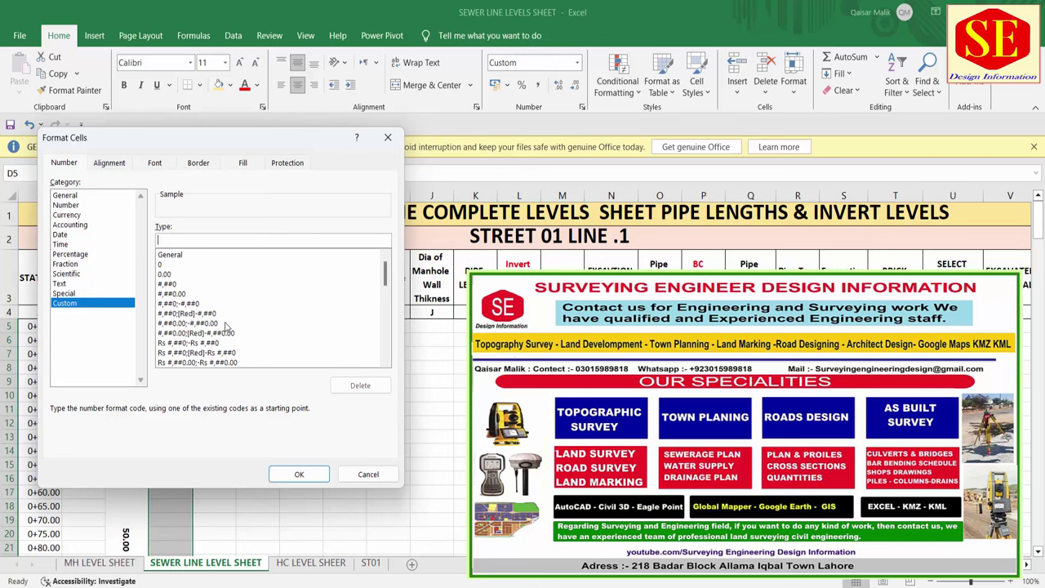
pyautogui.write('"-"0.000"')
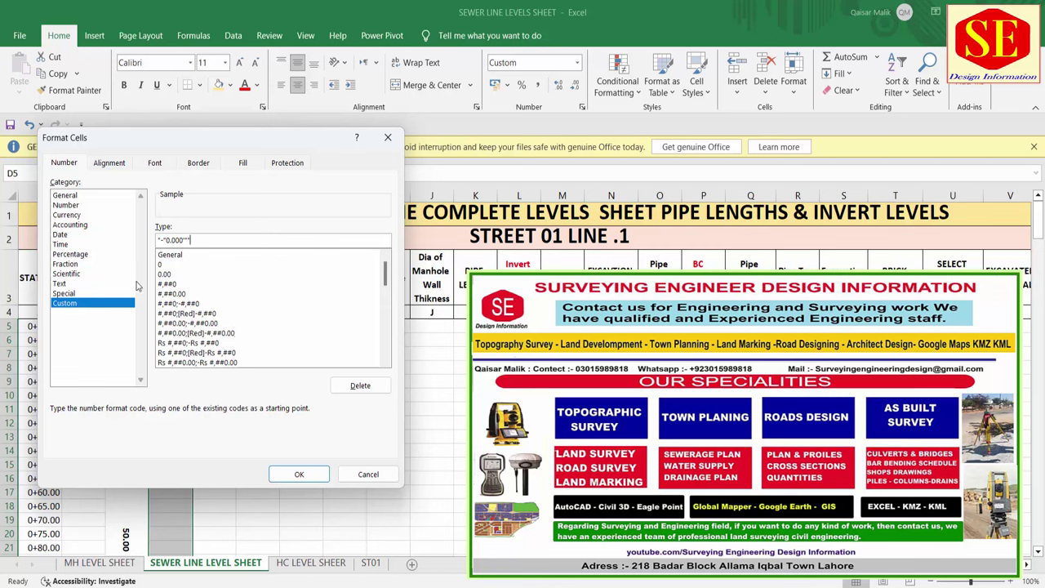
# Step: Apply the custom feet number format and enter test values -36, -25 and -54 in D9:D11
pyautogui.click(294, 473)
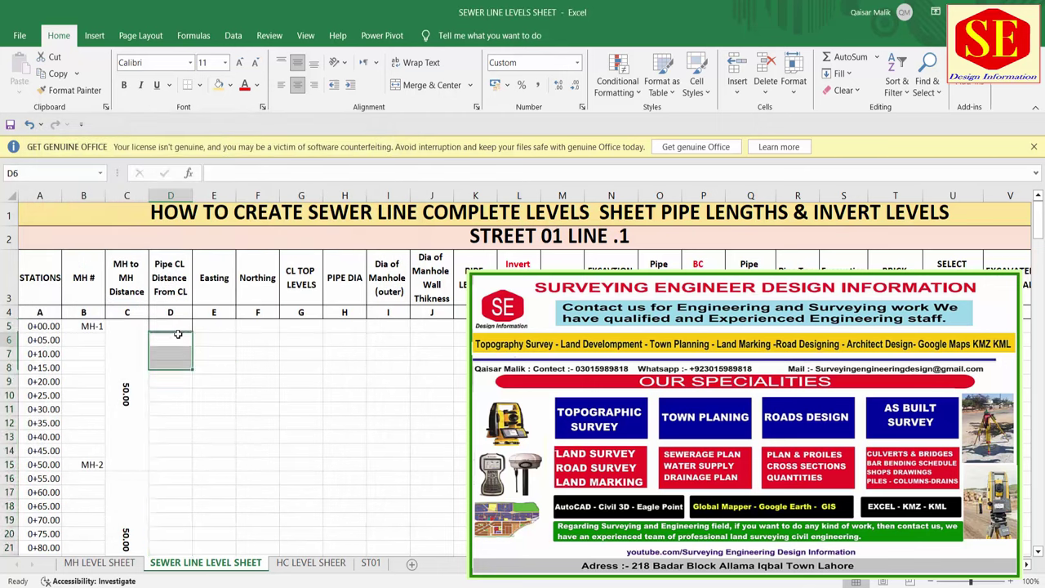
pyautogui.moveTo(175, 353); pyautogui.dragTo(175, 436)
pyautogui.click(180, 384)
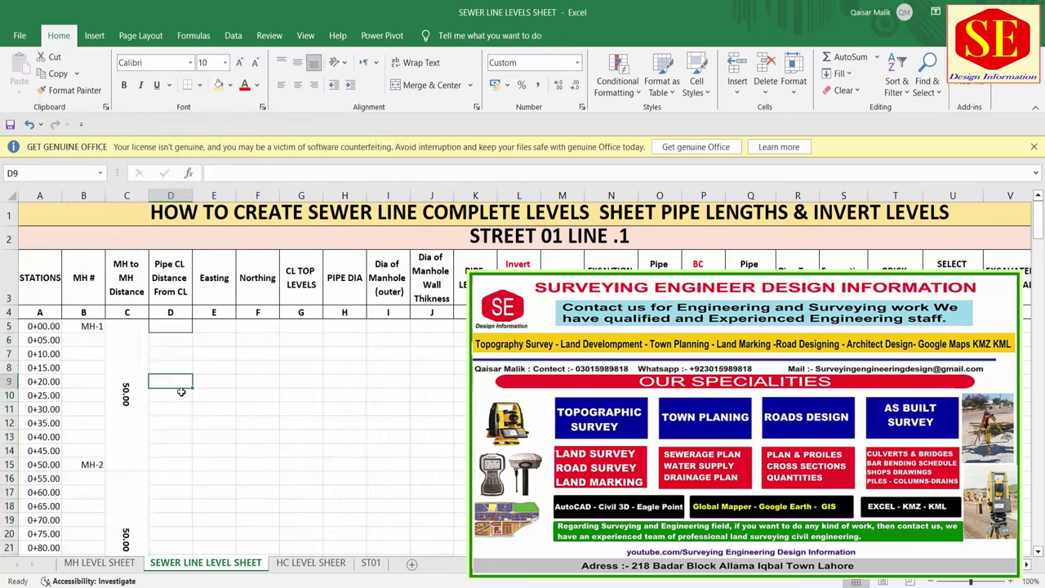
pyautogui.write('-36')
pyautogui.press('Return')
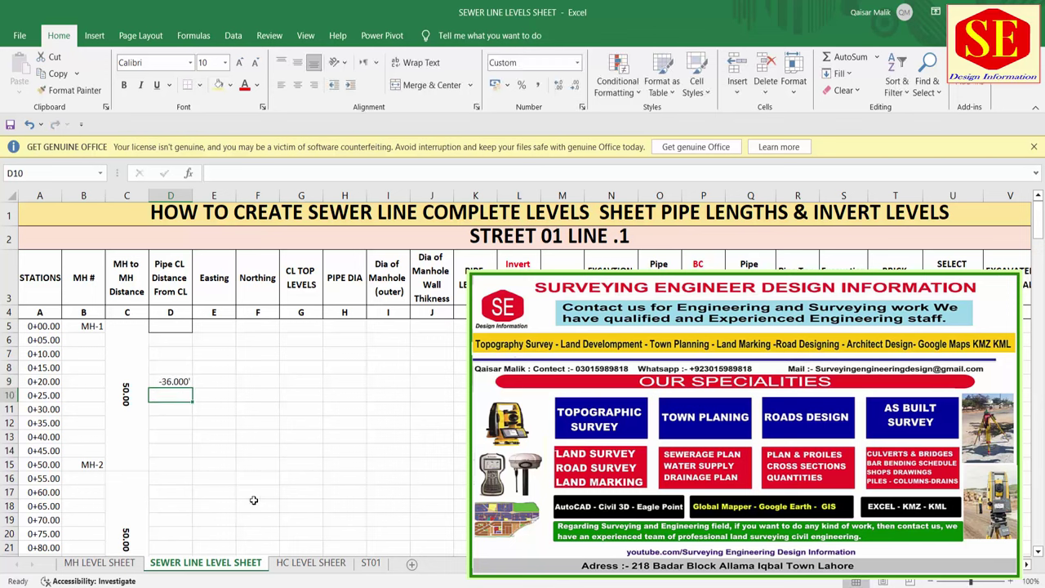
pyautogui.write('-25')
pyautogui.press('Return')
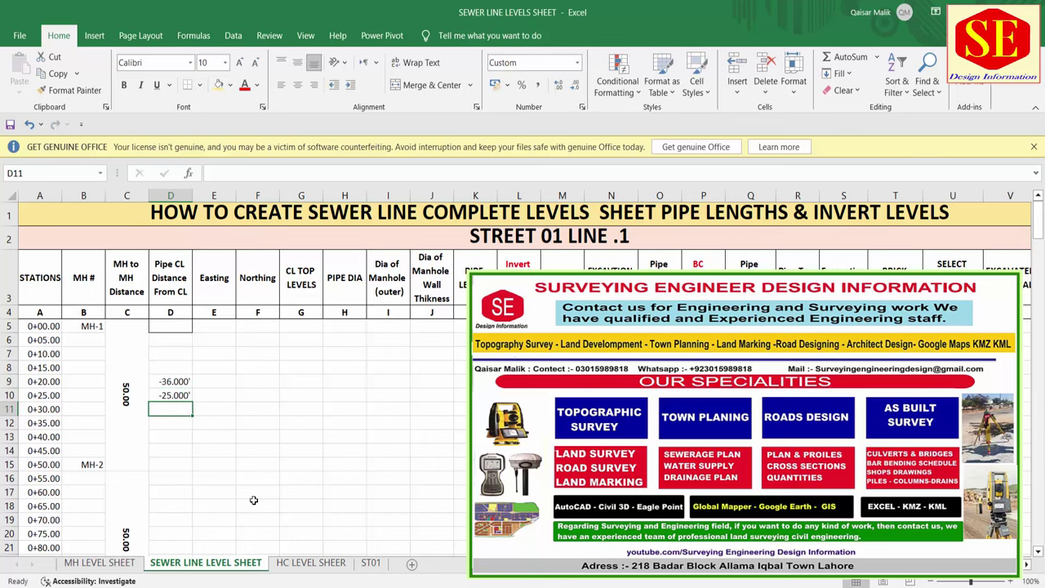
pyautogui.write('-54')
pyautogui.press('Return')
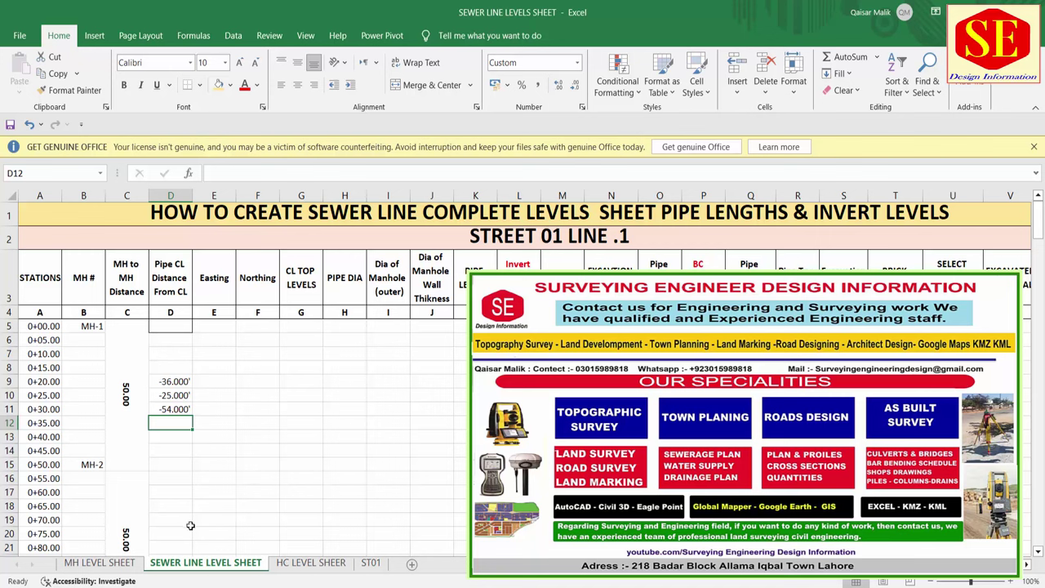
# Step: Enter -11.000' in D5 and D6 and fill it down the whole distance column
pyautogui.doubleClick(181, 326)
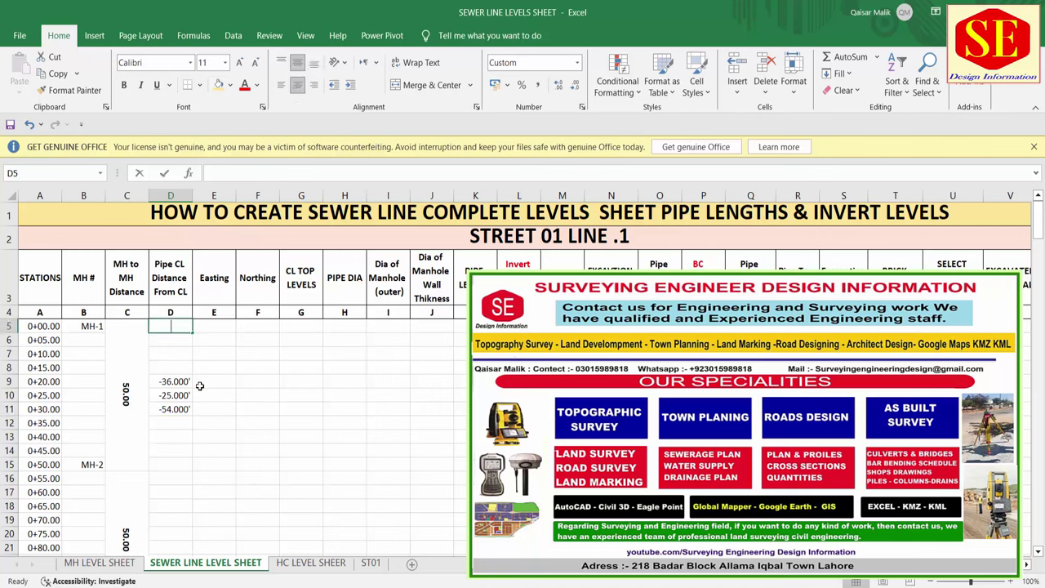
pyautogui.write('11')
pyautogui.press('Return')
pyautogui.write('11')
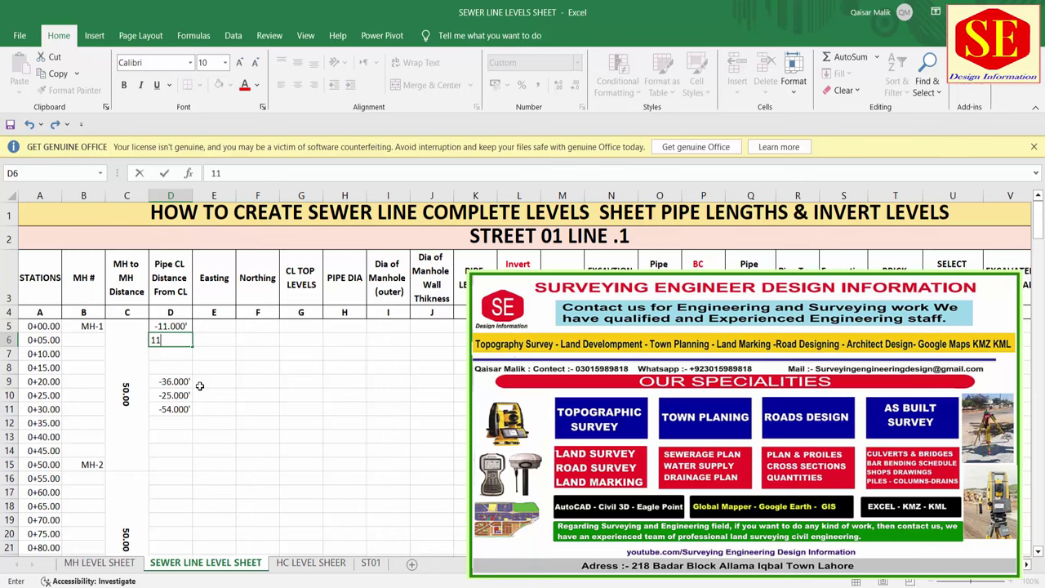
pyautogui.press('Return')
pyautogui.click(183, 338)
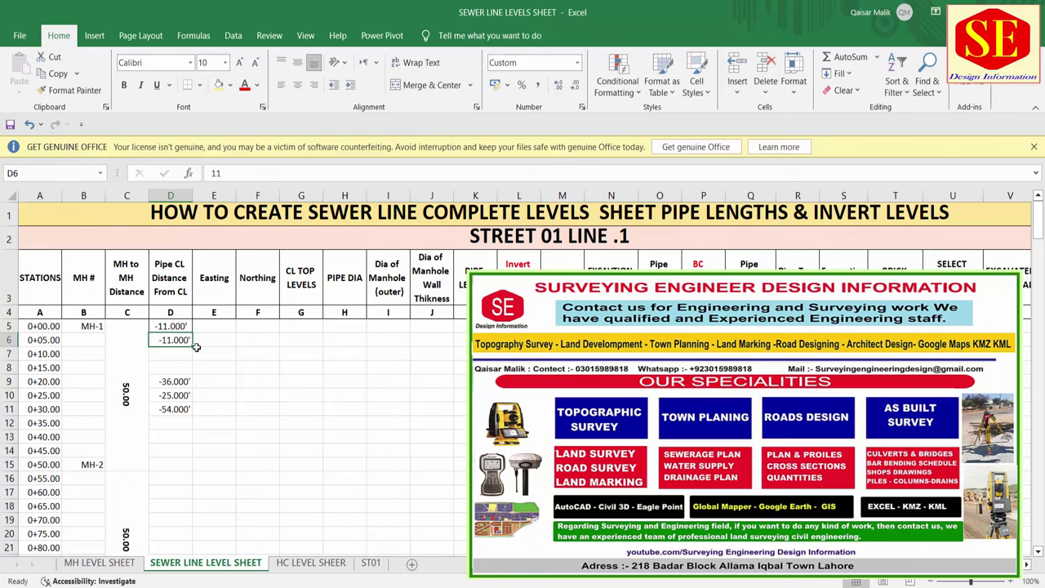
pyautogui.moveTo(193, 346); pyautogui.dragTo(192, 447)
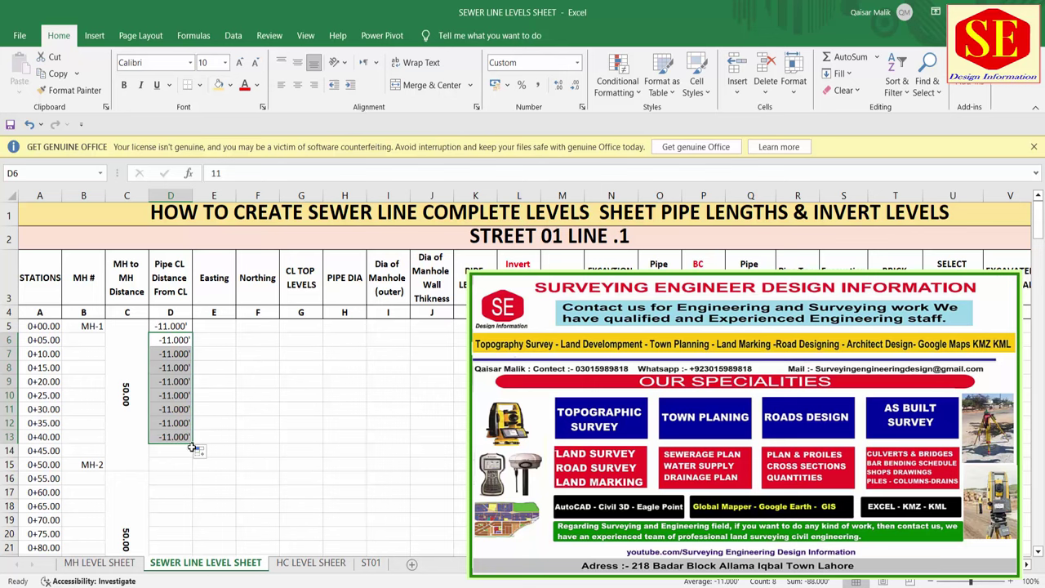
pyautogui.doubleClick(191, 444)
pyautogui.scroll(-10, 192, 430)
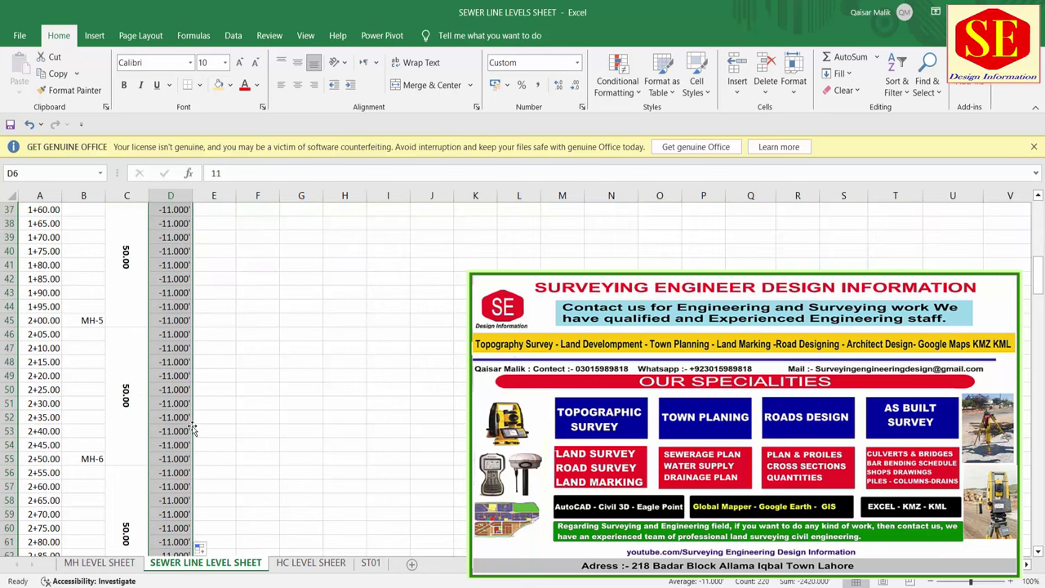
pyautogui.scroll(-5, 192, 429)
pyautogui.scroll(-7, 193, 429)
pyautogui.scroll(-4, 192, 430)
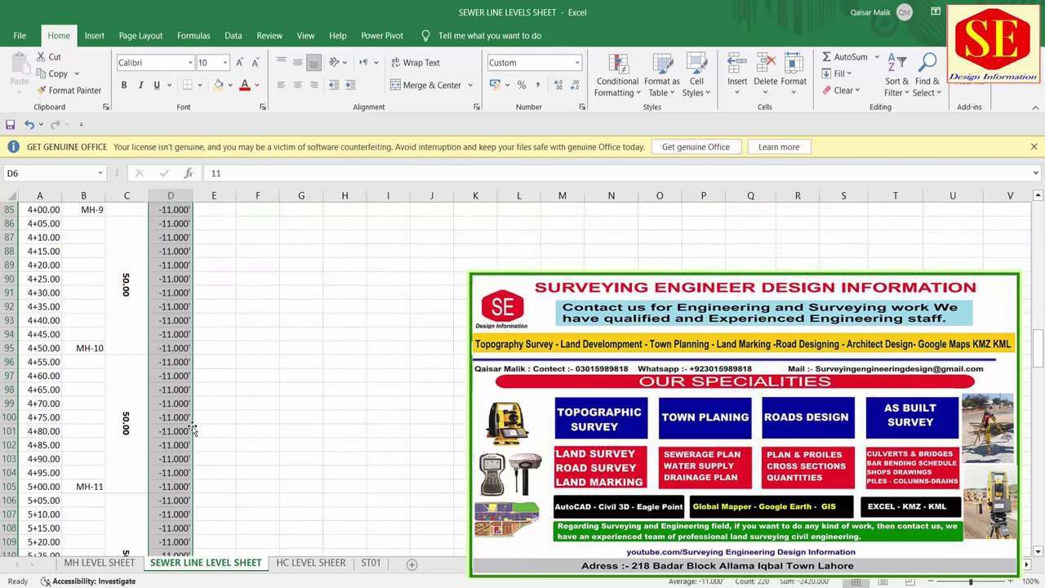
pyautogui.scroll(7, 193, 430)
pyautogui.scroll(12, 192, 429)
pyautogui.scroll(7, 193, 429)
pyautogui.scroll(2, 193, 429)
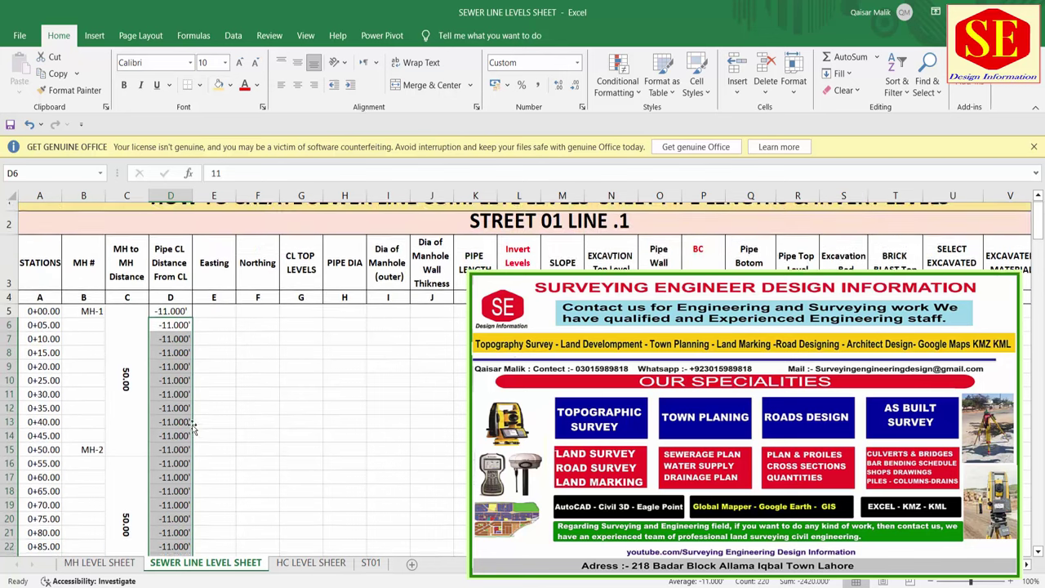
# Step: Move along row 5 from D5 to the Northing cell F5
pyautogui.click(182, 327)
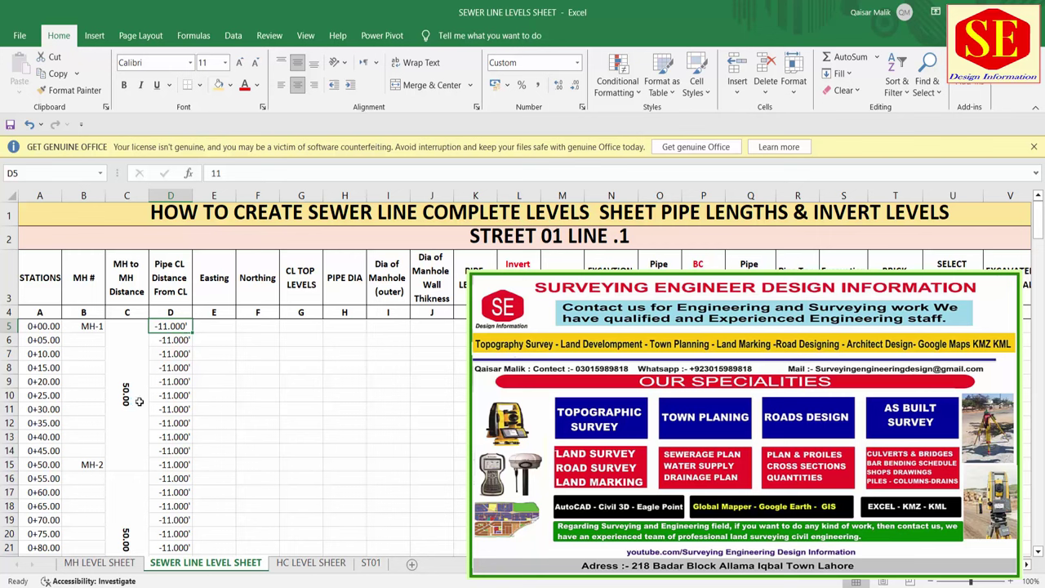
pyautogui.click(214, 326)
pyautogui.press('Right')
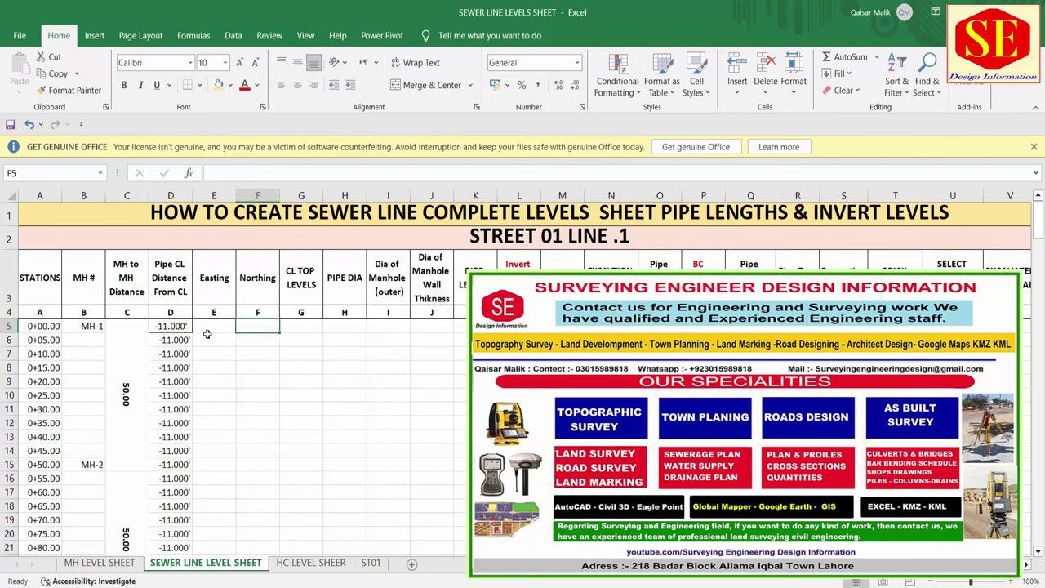
pyautogui.press('Left')
pyautogui.press('Right')
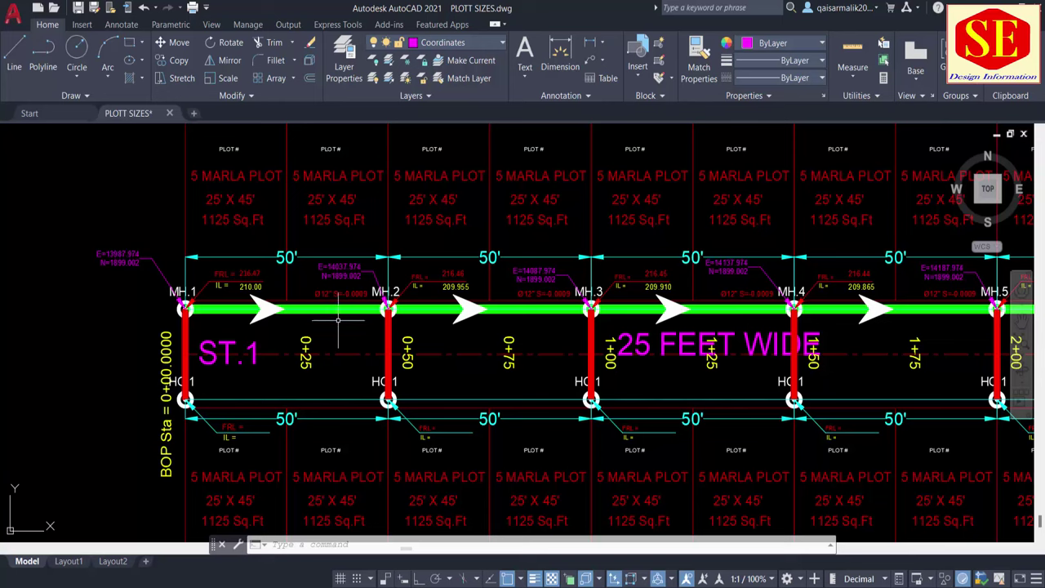
# Step: Select the green pipe line along ST.1 and switch off the 12 RCC PIPE layer
pyautogui.click(350, 310)
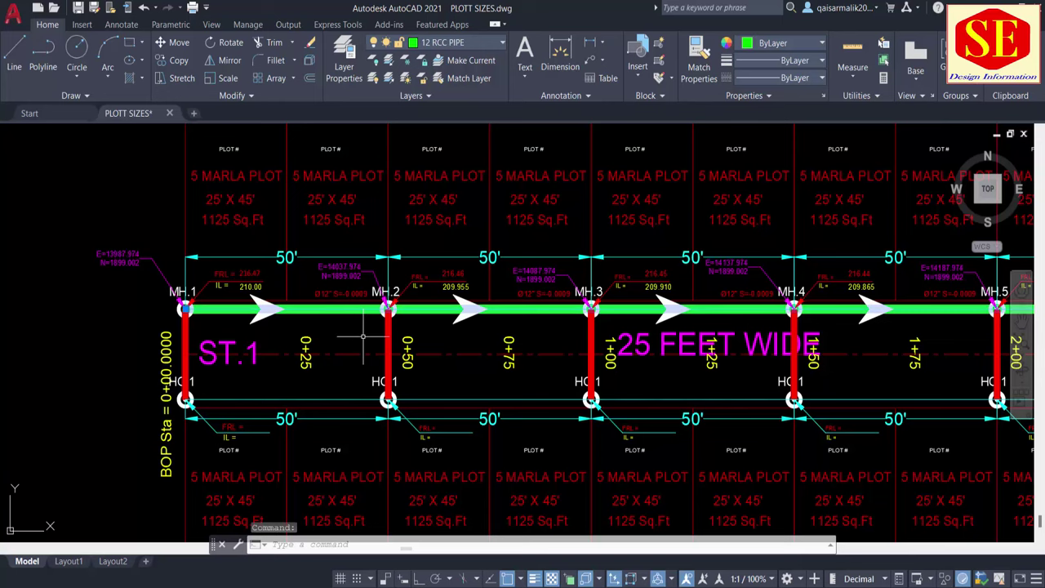
pyautogui.scroll(-5, 363, 335)
pyautogui.scroll(-2, 572, 327)
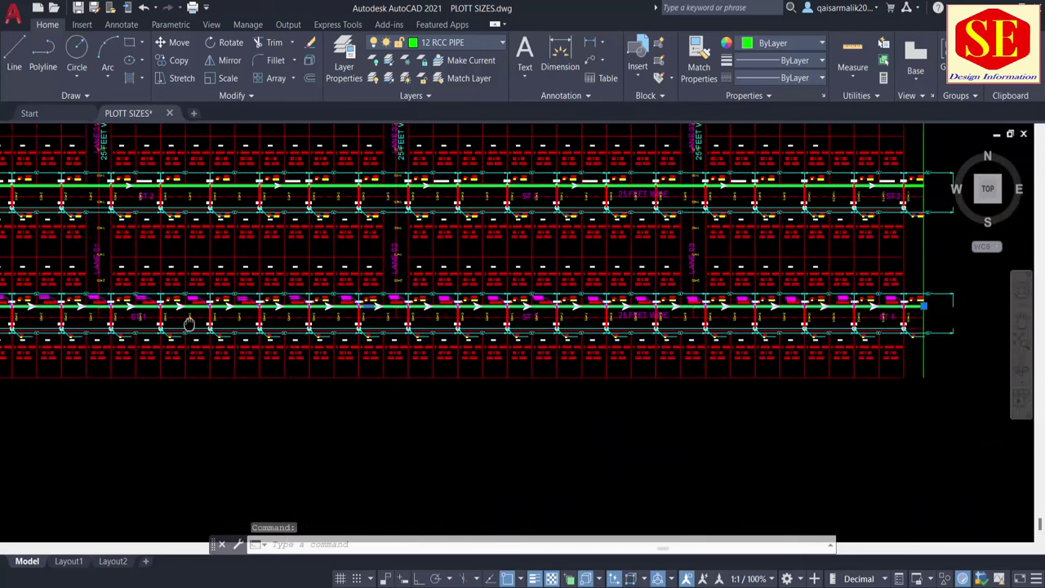
pyautogui.scroll(-2, 661, 315)
pyautogui.scroll(3, 144, 346)
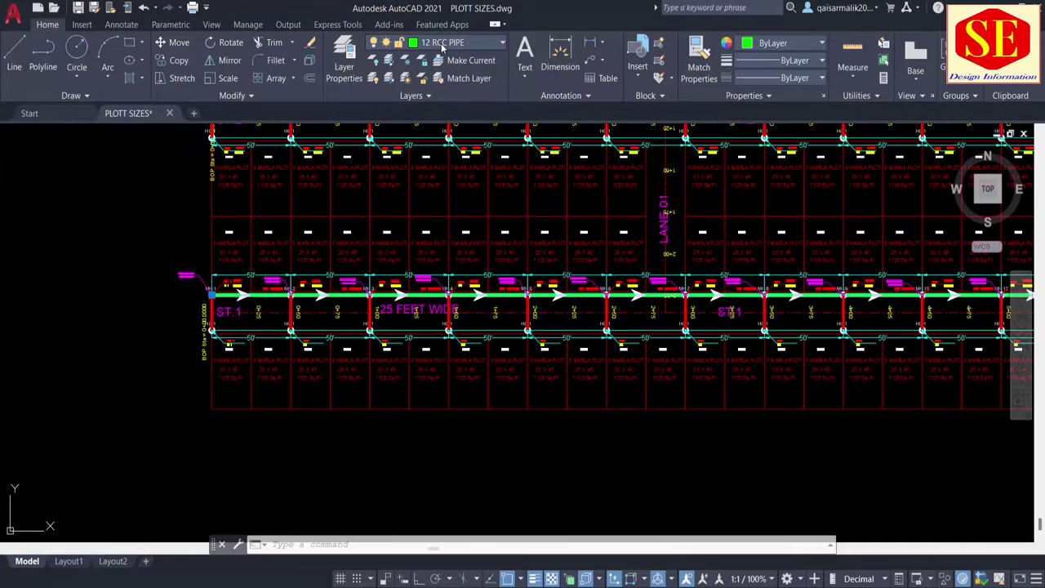
pyautogui.click(442, 48)
pyautogui.click(375, 163)
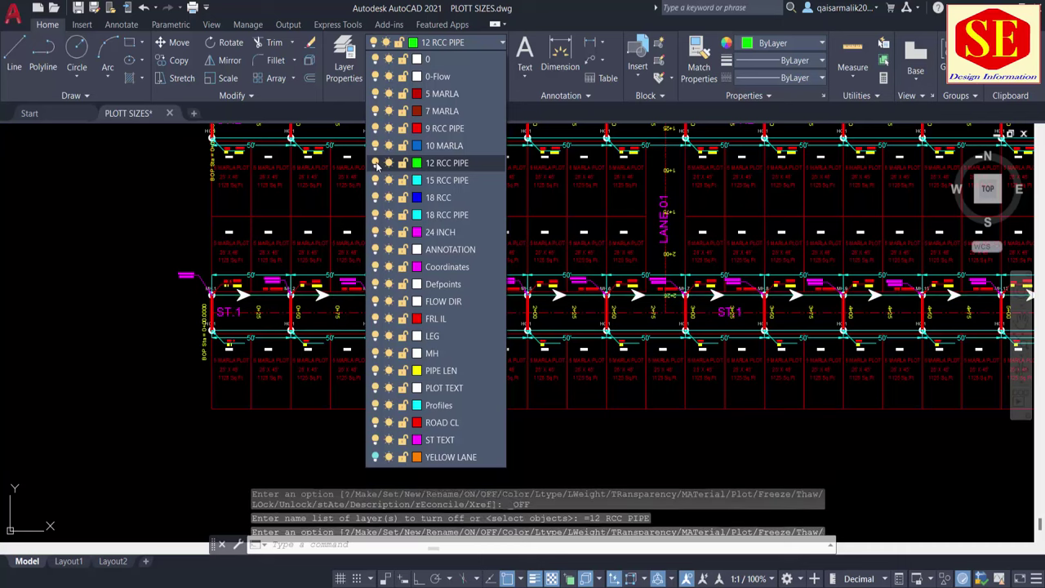
pyautogui.click(181, 353)
pyautogui.scroll(4, 266, 295)
# Step: Erase the leftover pipe line and offset the road centreline 11' toward the manholes
pyautogui.click(263, 300)
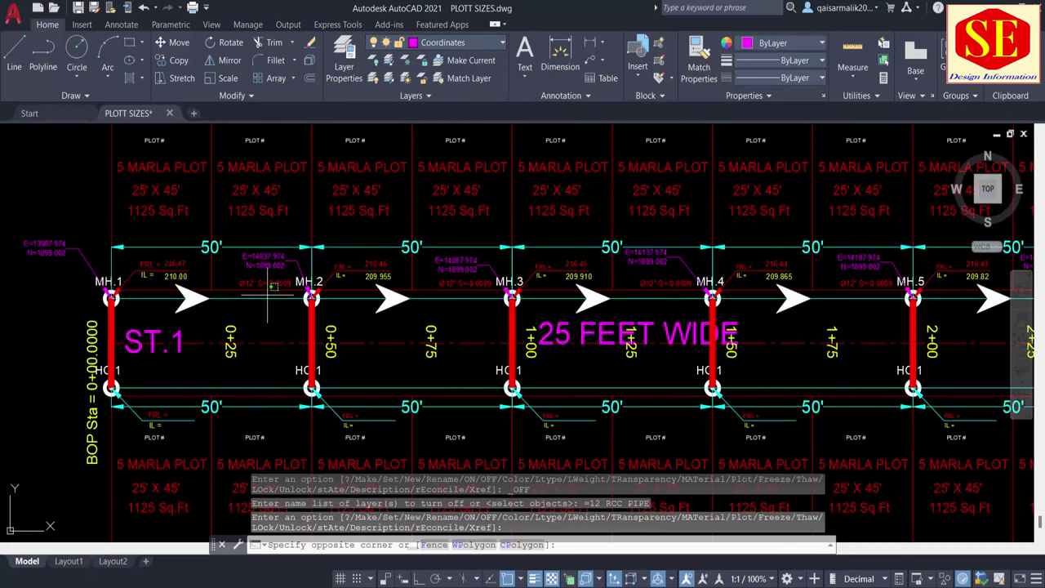
pyautogui.click(263, 301)
pyautogui.press('Delete')
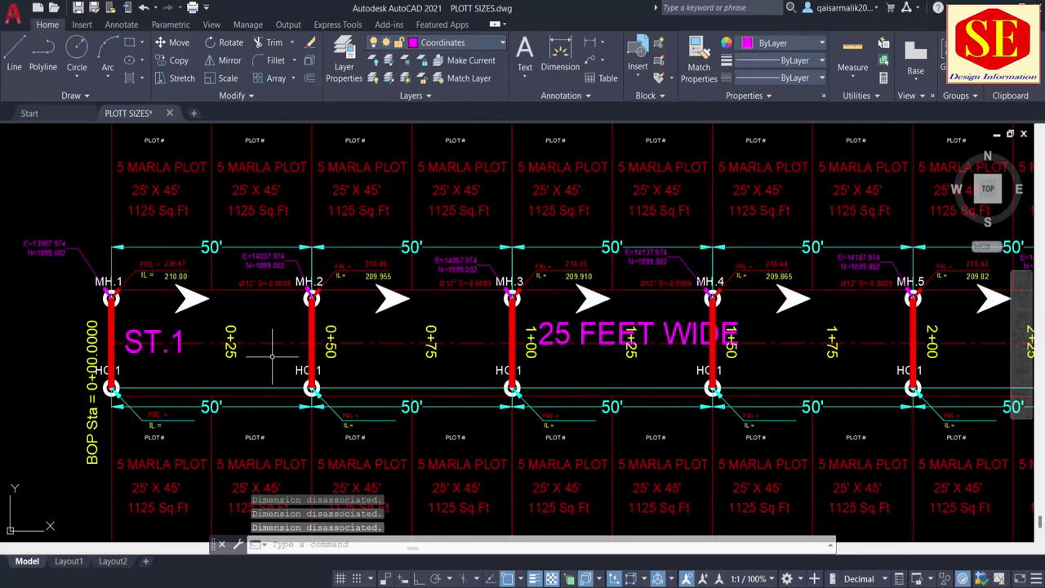
pyautogui.write('c')
pyautogui.press('Return')
pyautogui.write('11')
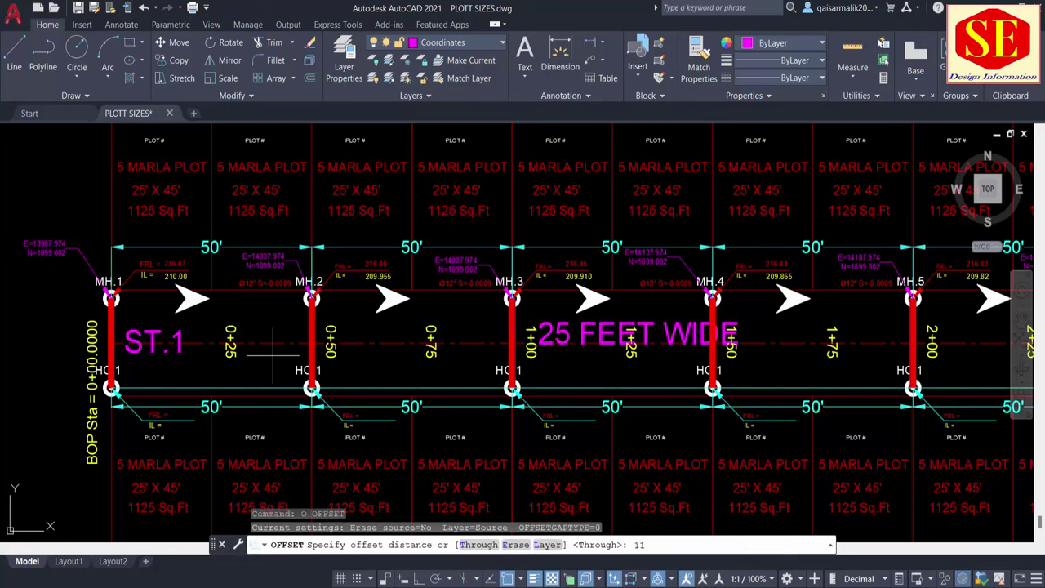
pyautogui.press('Return')
pyautogui.click(275, 343)
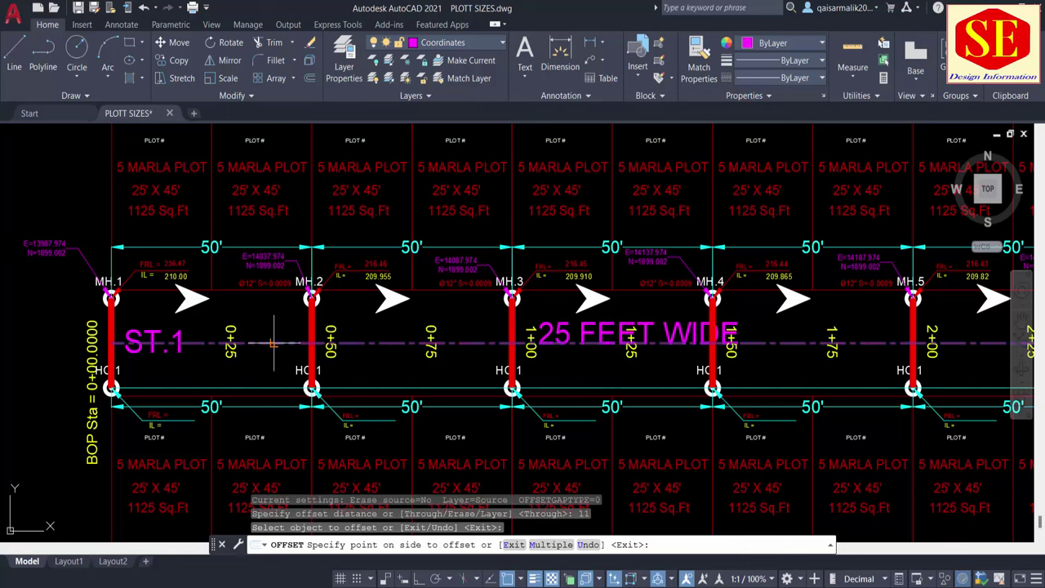
pyautogui.click(272, 318)
pyautogui.press('Escape')
# Step: Set the new offset line's colour to Green
pyautogui.click(255, 296)
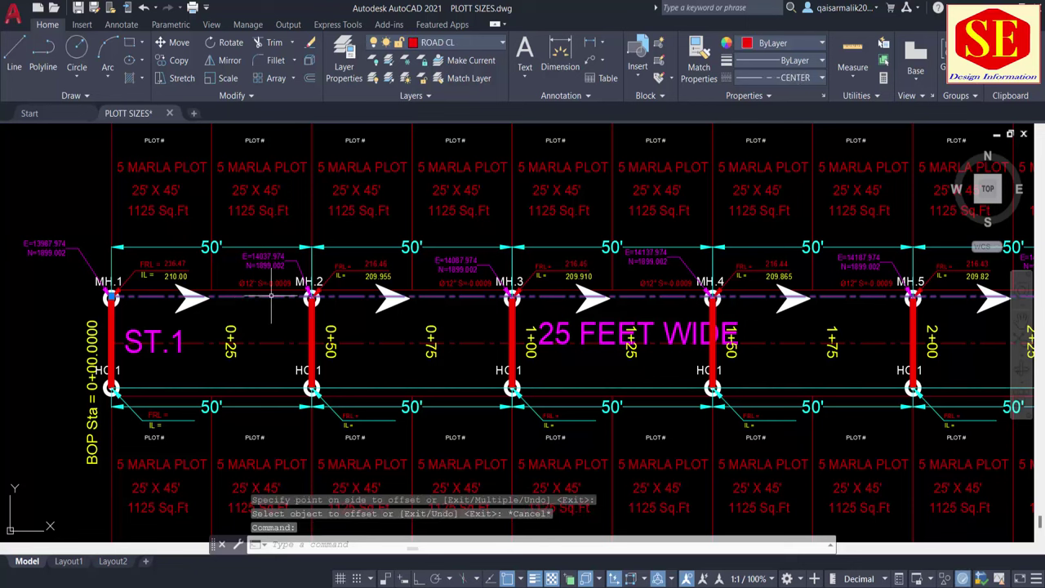
pyautogui.click(788, 43)
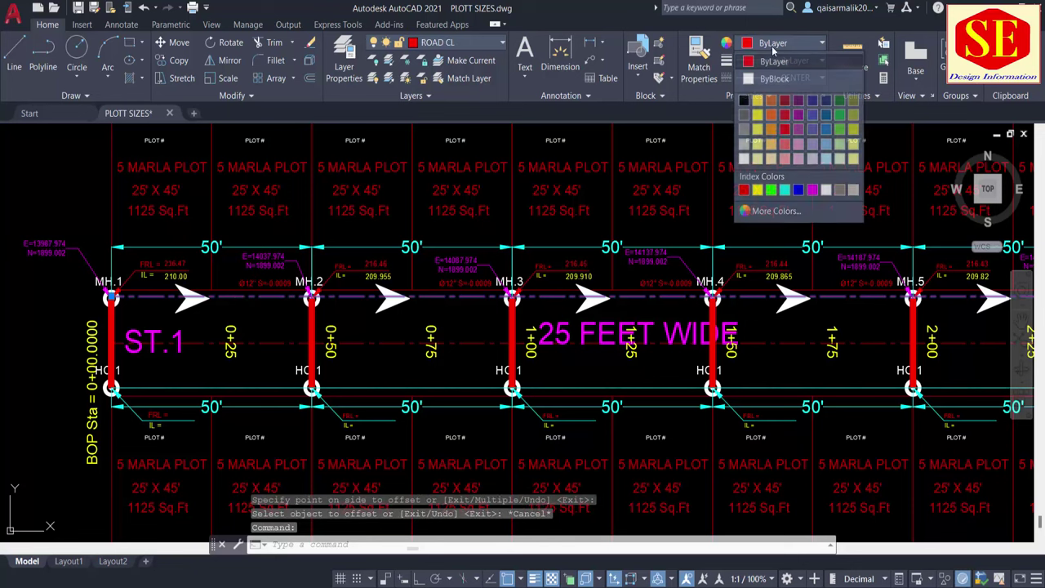
pyautogui.click(770, 192)
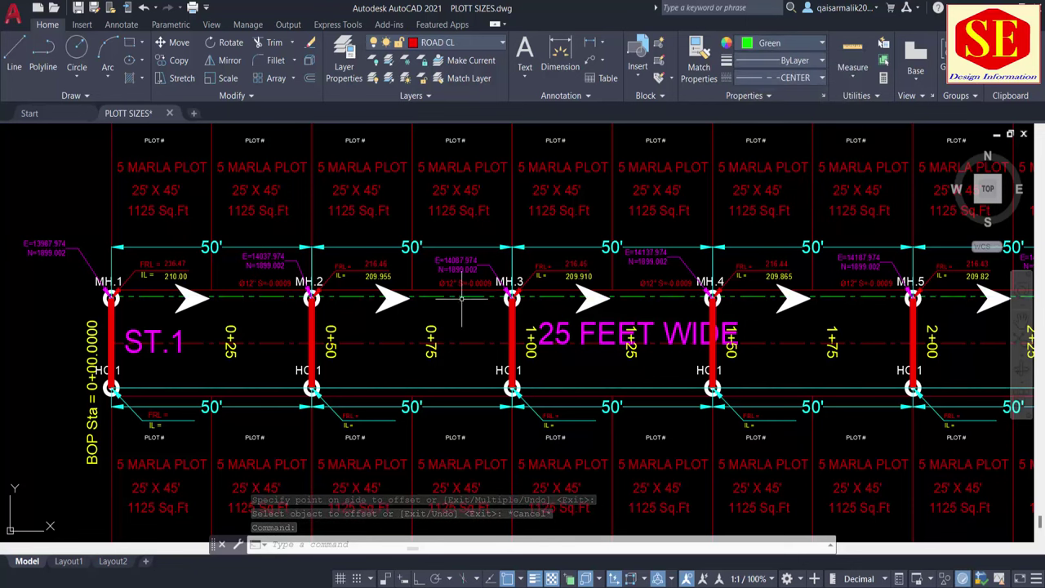
pyautogui.press('Escape')
pyautogui.scroll(4, 249, 302)
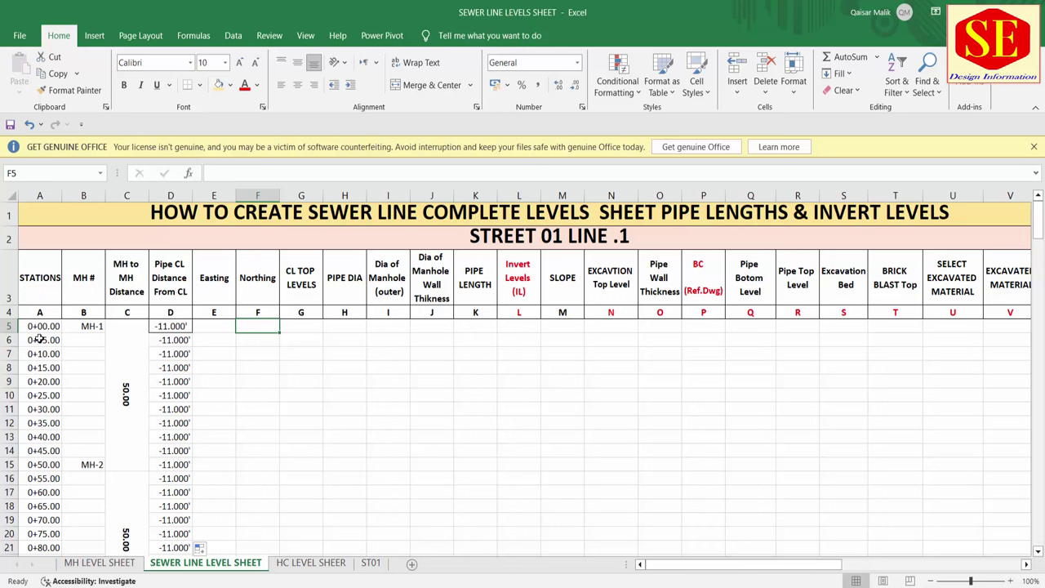
# Step: Review station values A5:A18 (0+00.00 to 0+65.00) and switch back to AutoCAD
pyautogui.click(40, 339)
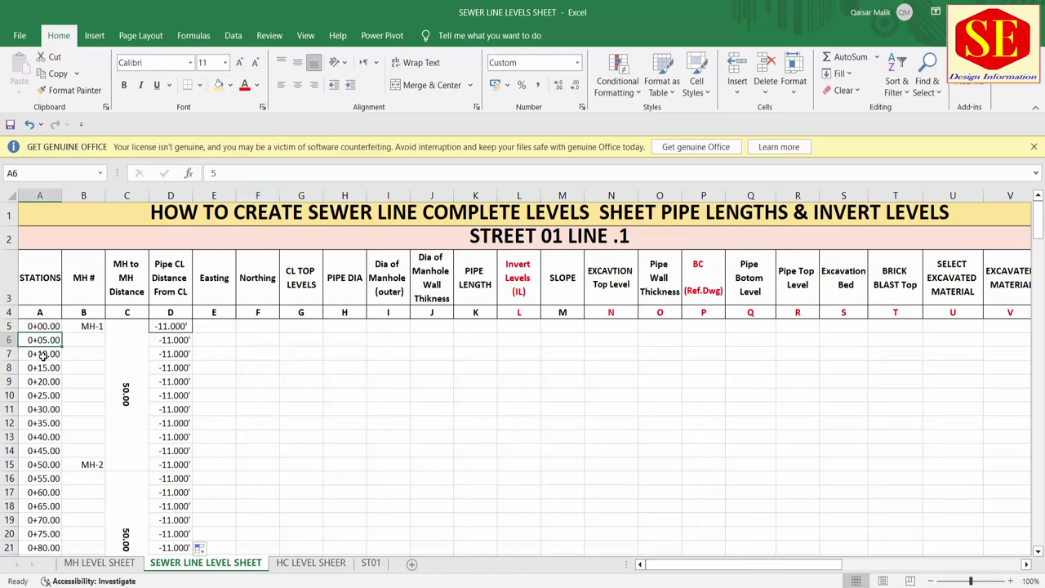
pyautogui.press('Down')
pyautogui.press('Down')
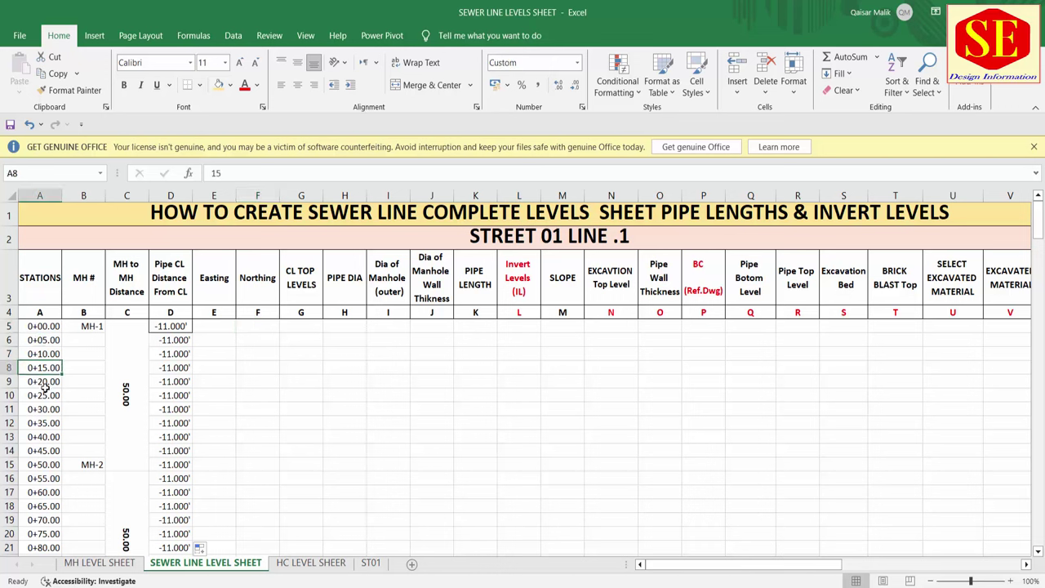
pyautogui.moveTo(41, 327); pyautogui.dragTo(41, 507)
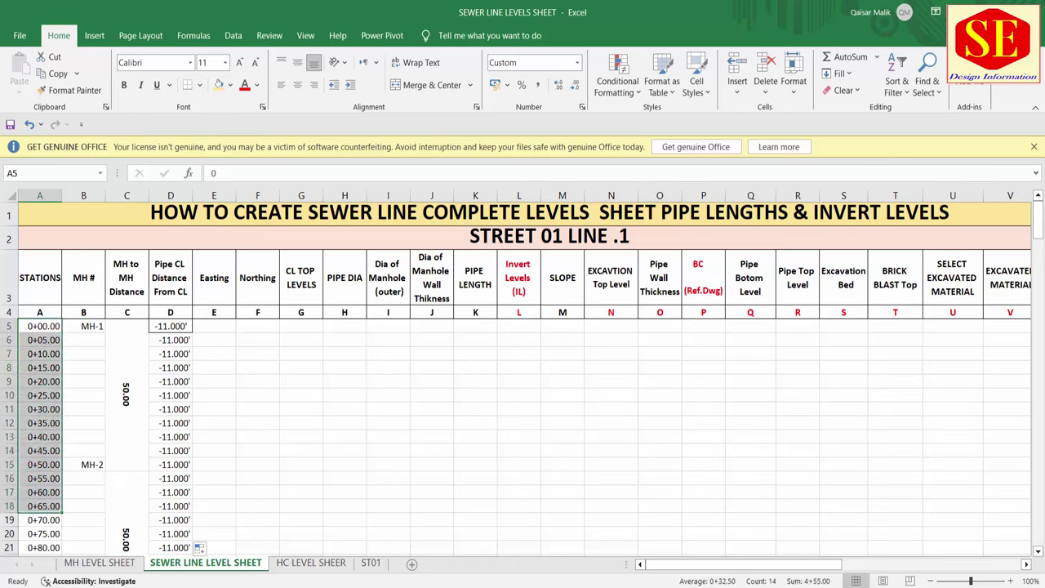
pyautogui.hotkey('alt', 'Tab')
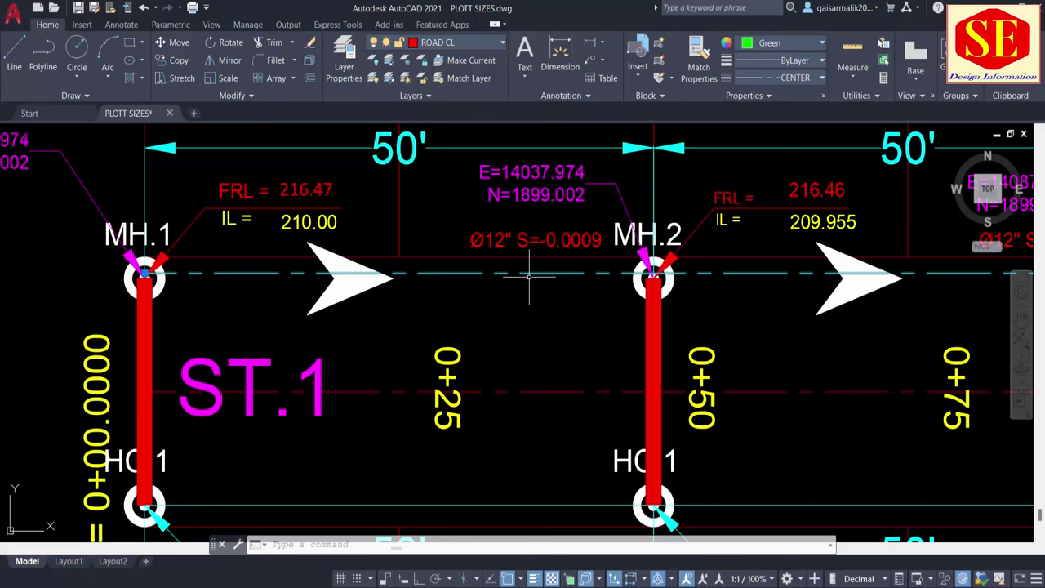
# Step: Turn on the classic menu bar from the Quick Access Toolbar dropdown
pyautogui.press('Escape')
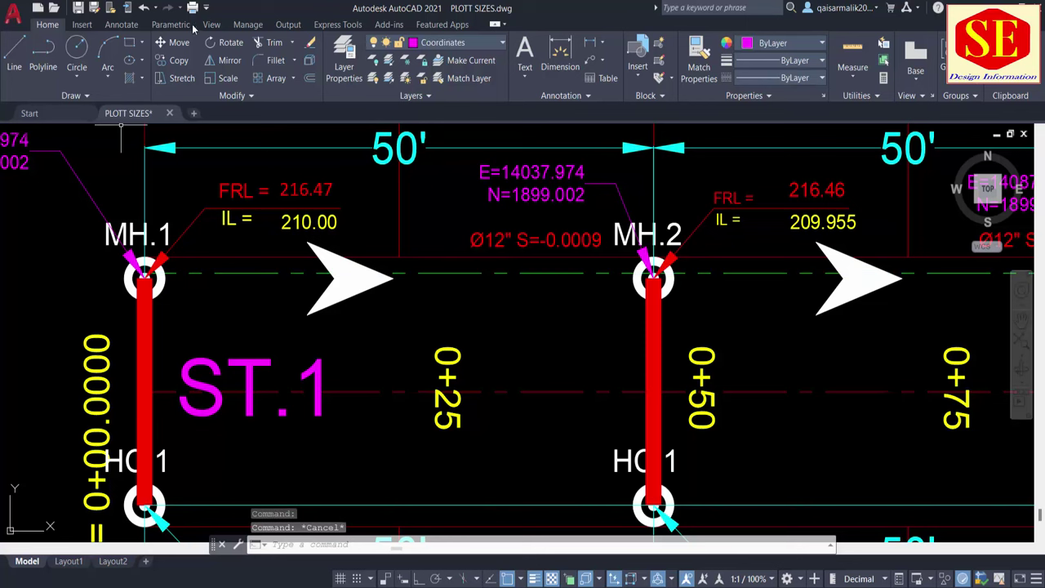
pyautogui.click(206, 8)
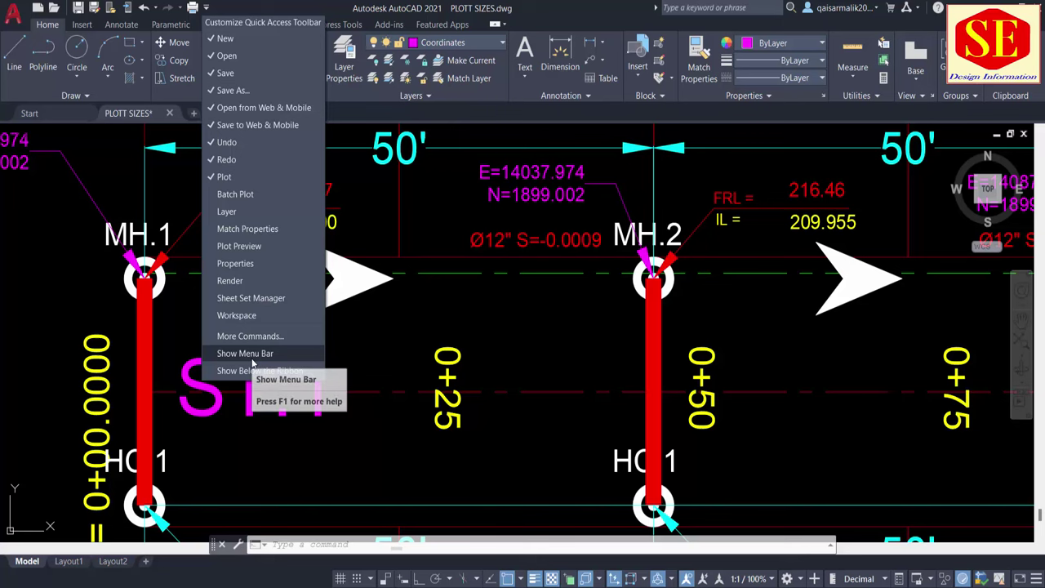
pyautogui.click(253, 355)
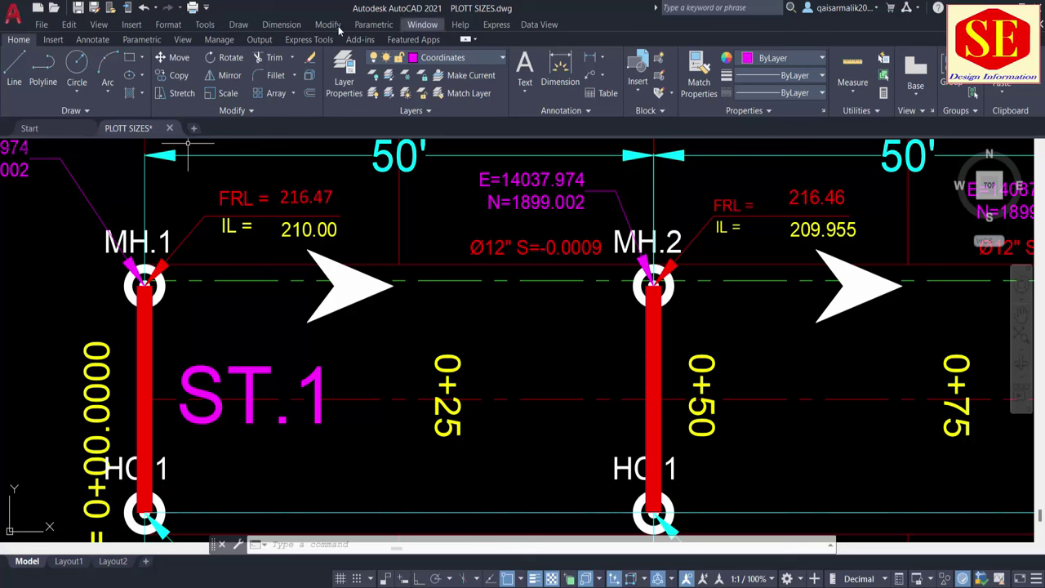
# Step: Set the point display style to the X marker via Format > Point Style
pyautogui.click(166, 27)
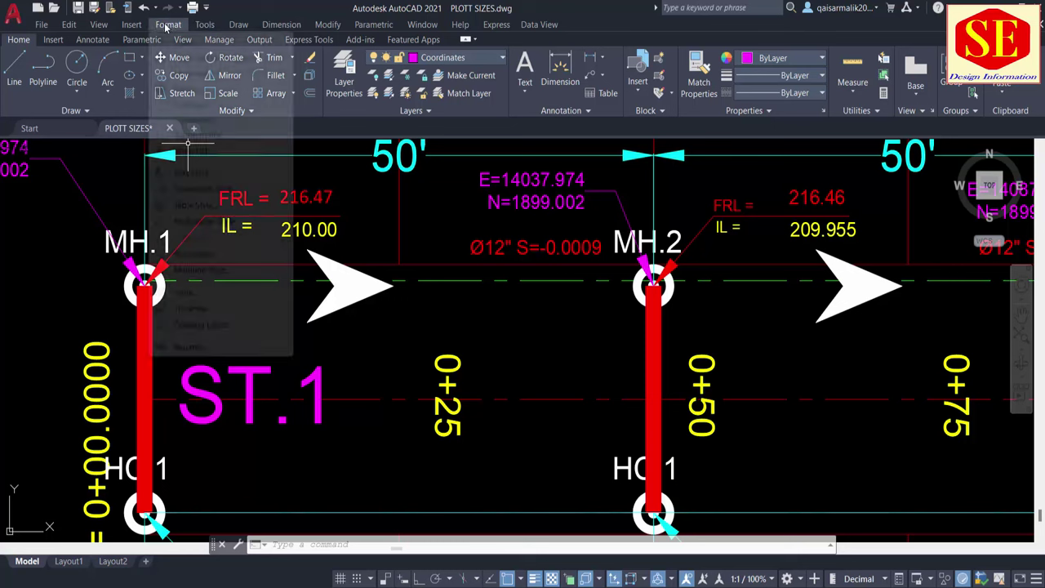
pyautogui.click(230, 254)
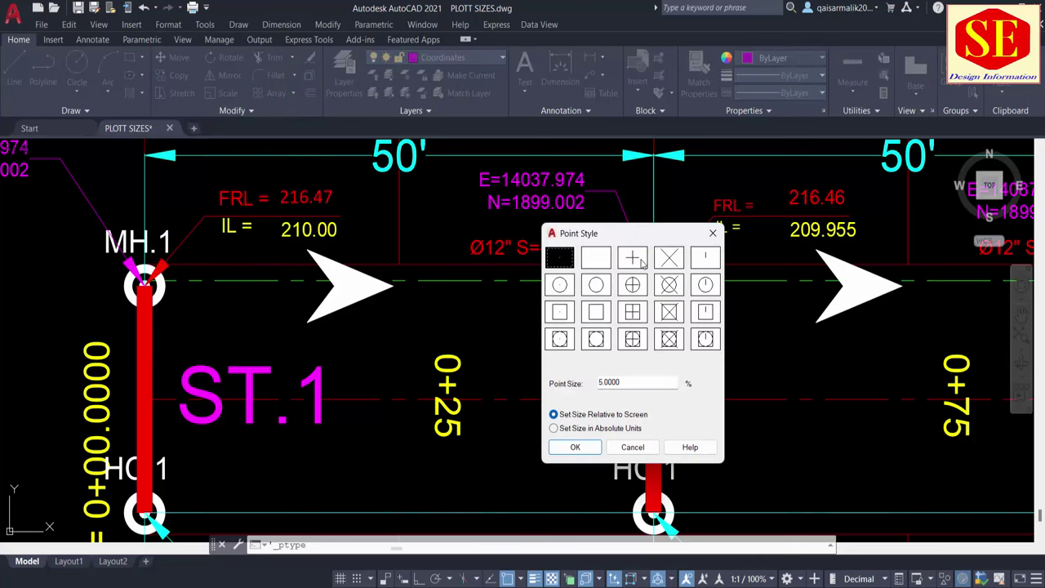
pyautogui.click(672, 259)
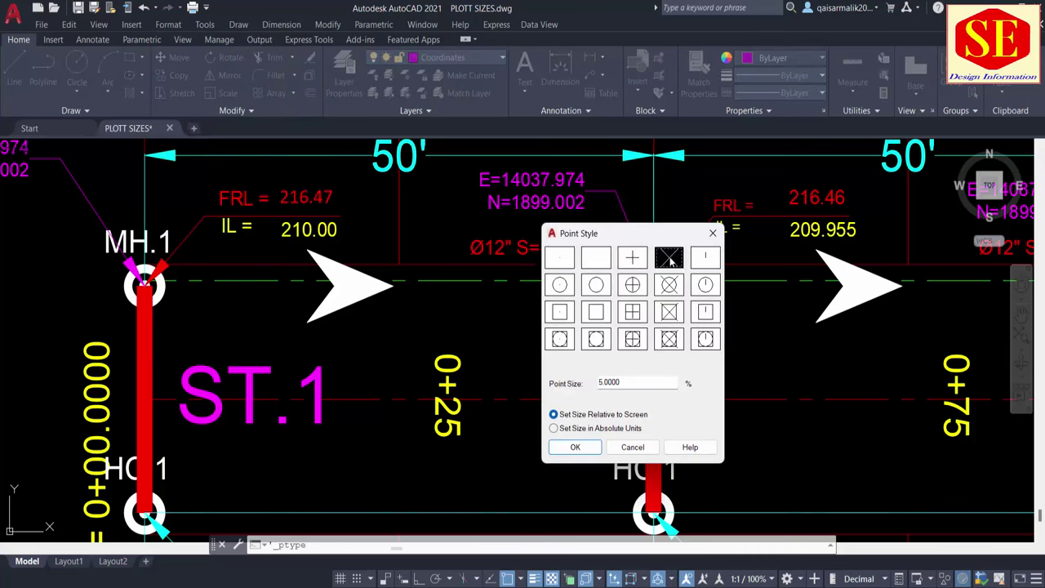
pyautogui.click(575, 447)
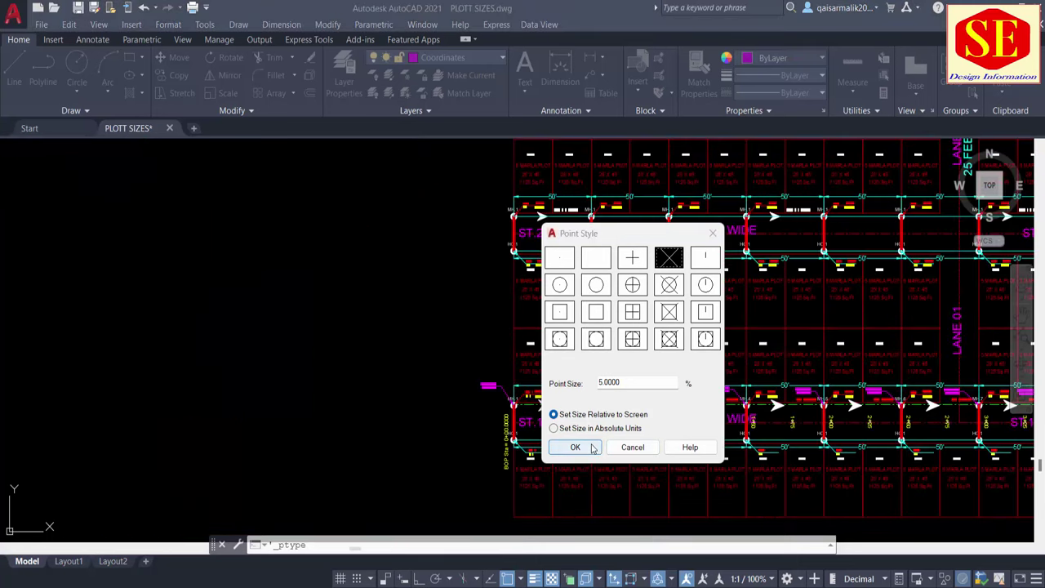
pyautogui.click(575, 446)
pyautogui.scroll(3, 539, 426)
pyautogui.scroll(2, 539, 425)
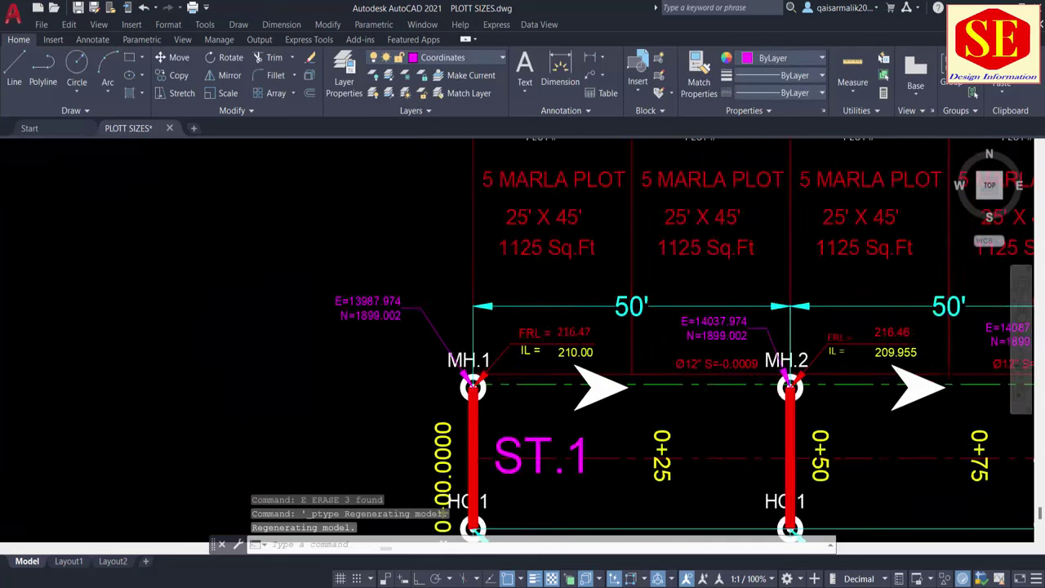
pyautogui.scroll(2, 539, 425)
pyautogui.press('Escape')
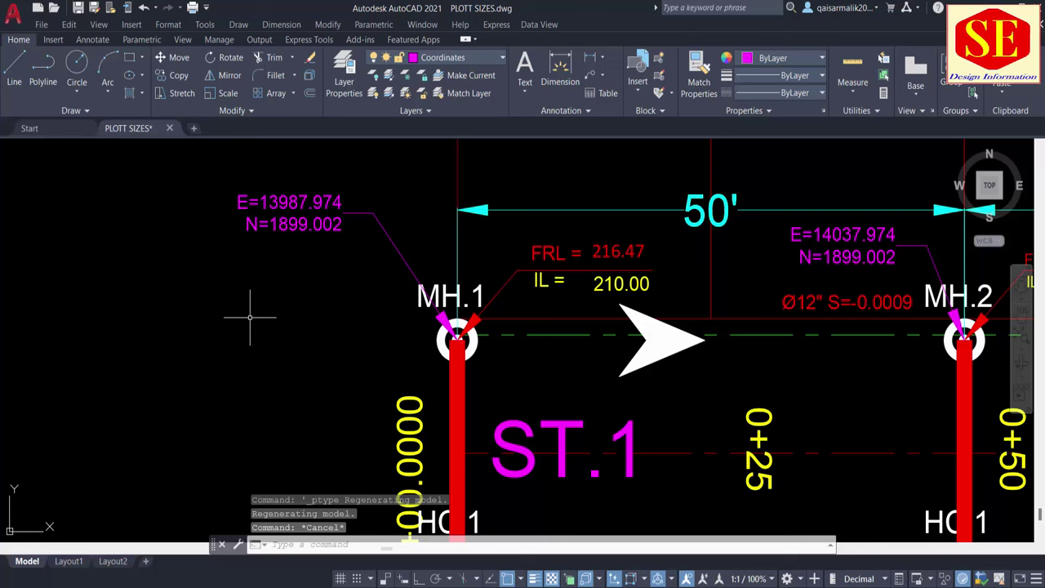
pyautogui.write('ME')
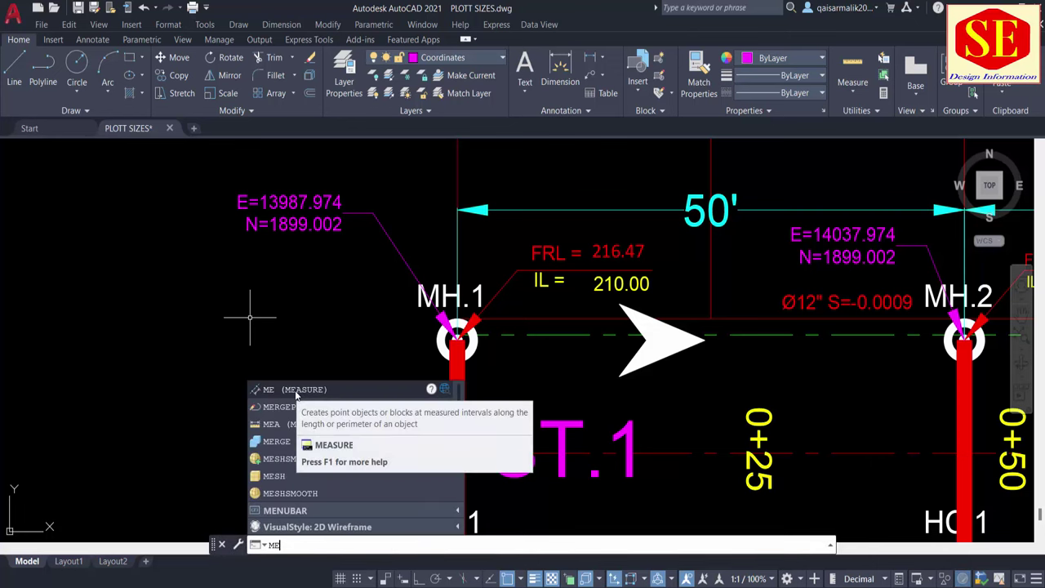
# Step: Measure the green pipe centreline into 5-unit segments and pan along it to check the X points
pyautogui.click(295, 395)
pyautogui.click(528, 334)
pyautogui.write('5')
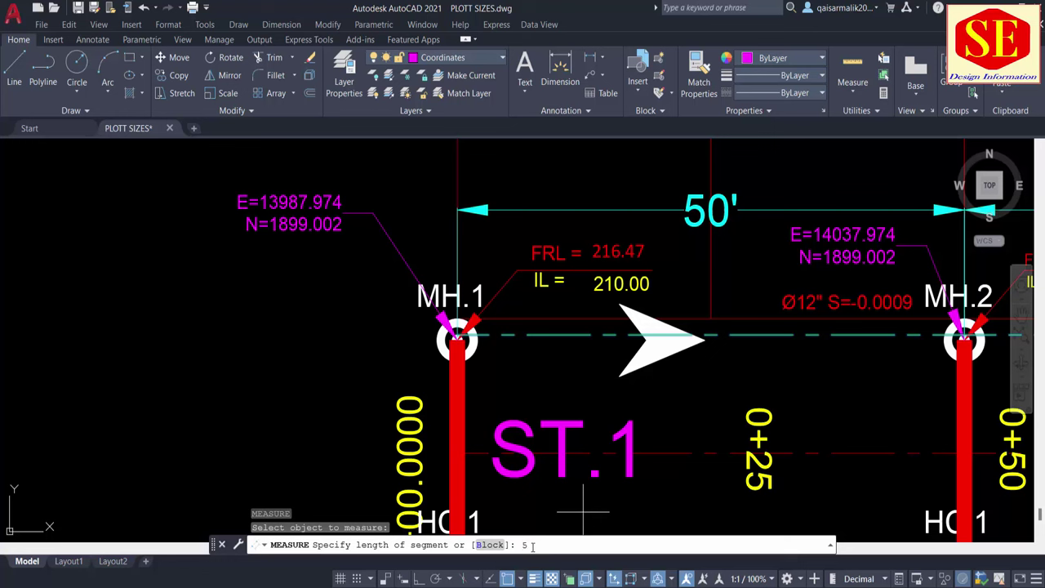
pyautogui.press('Return')
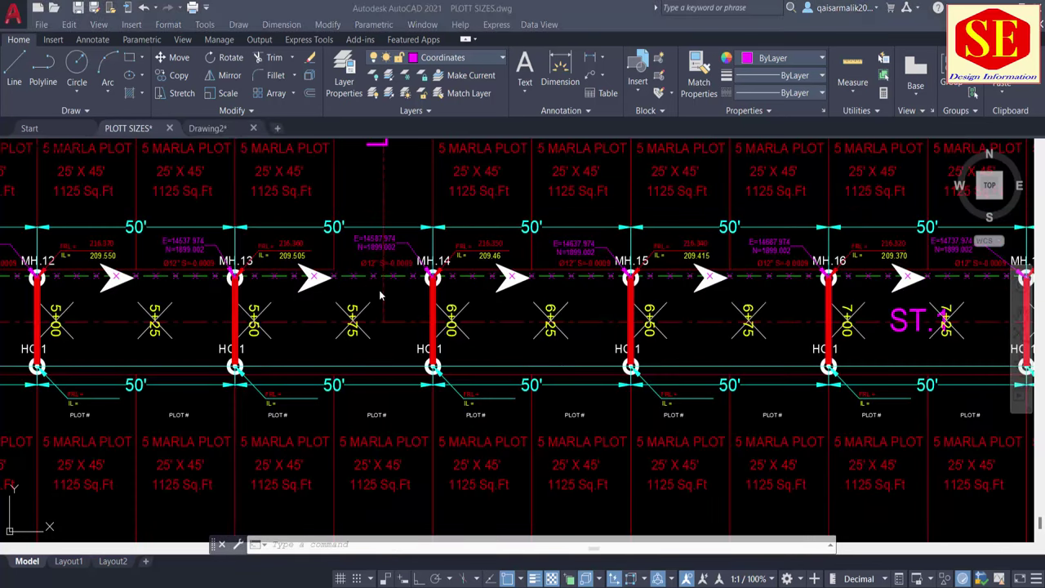
pyautogui.scroll(4, 362, 290)
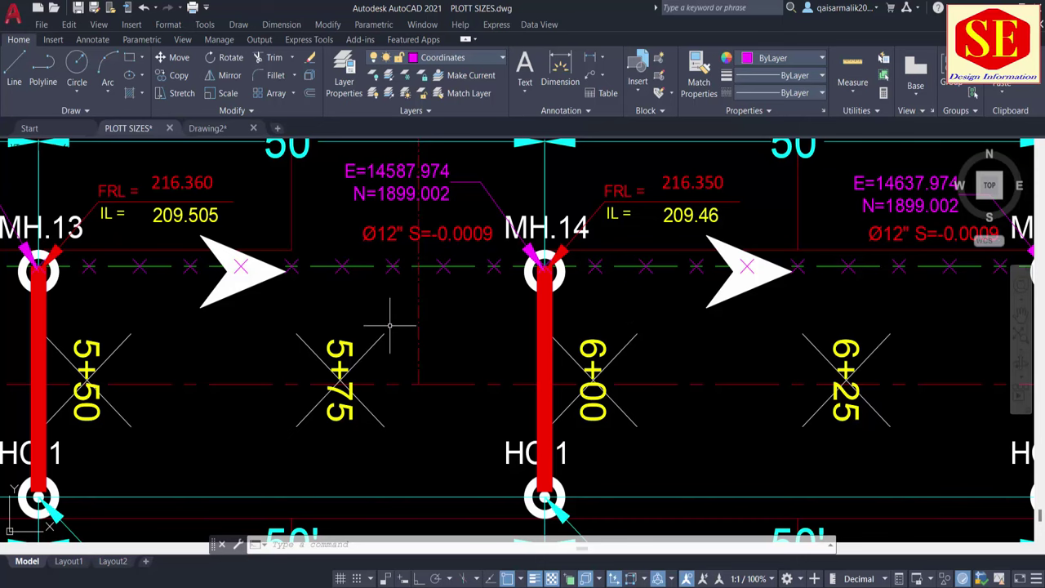
pyautogui.scroll(-5, 390, 325)
pyautogui.scroll(-1, 870, 352)
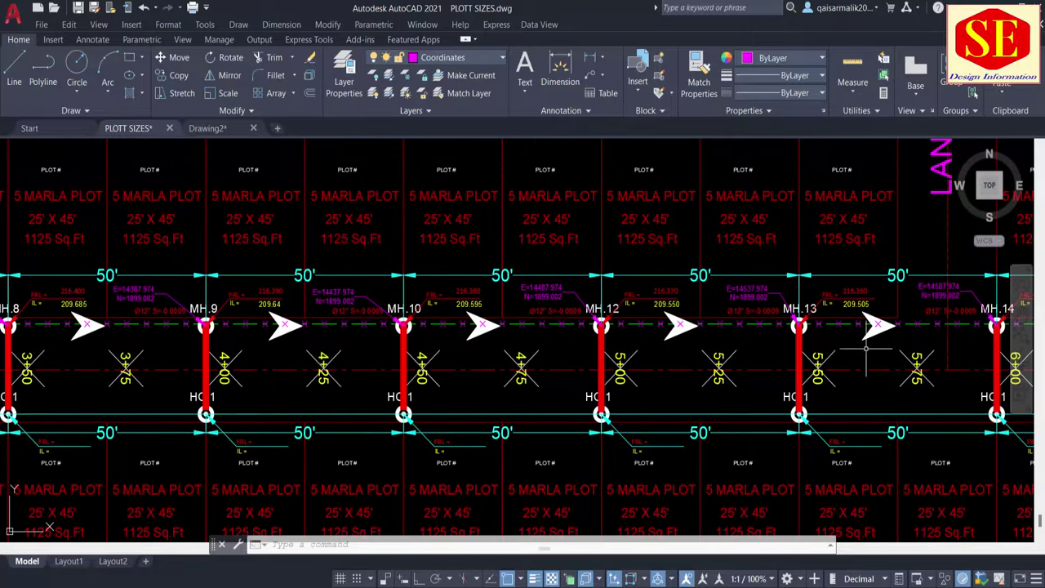
pyautogui.scroll(3, 874, 360)
pyautogui.scroll(3, 497, 333)
pyautogui.moveTo(497, 333); pyautogui.dragTo(854, 345)
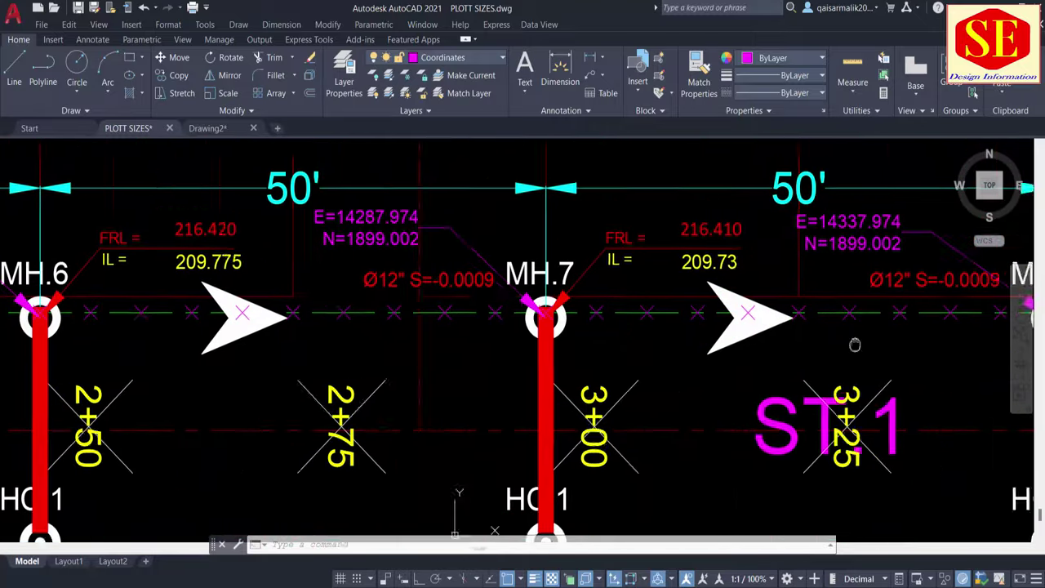
pyautogui.moveTo(427, 321); pyautogui.dragTo(677, 346)
pyautogui.moveTo(245, 327)
pyautogui.mouseDown()
pyautogui.moveTo(694, 327)
pyautogui.moveTo(509, 291)
pyautogui.mouseUp()
pyautogui.scroll(-3, 523, 326)
pyautogui.scroll(2, 535, 310)
pyautogui.scroll(-3, 772, 306)
pyautogui.scroll(5, 700, 292)
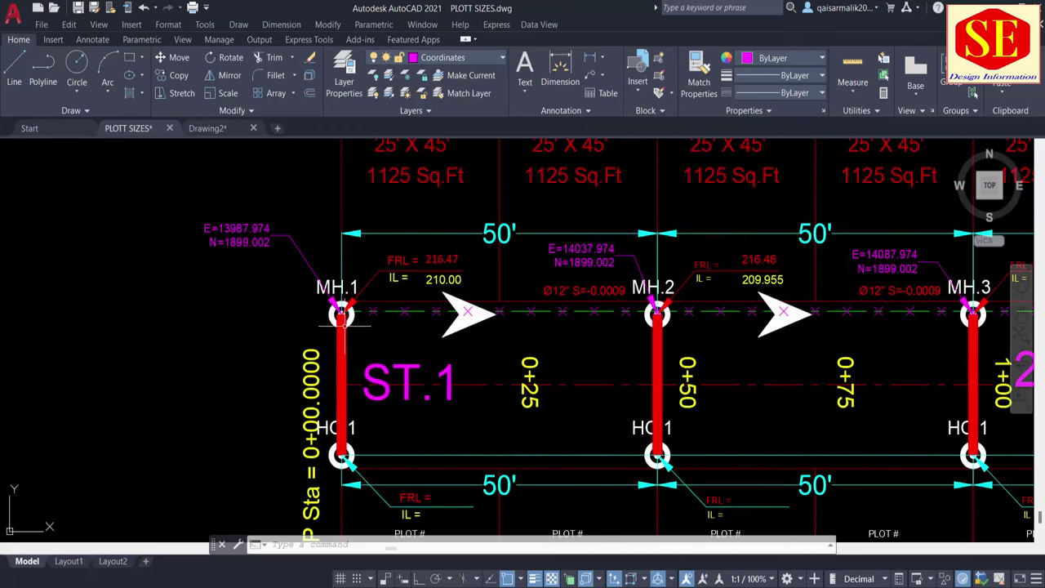
pyautogui.scroll(4, 344, 269)
pyautogui.write('pl')
pyautogui.press('Return')
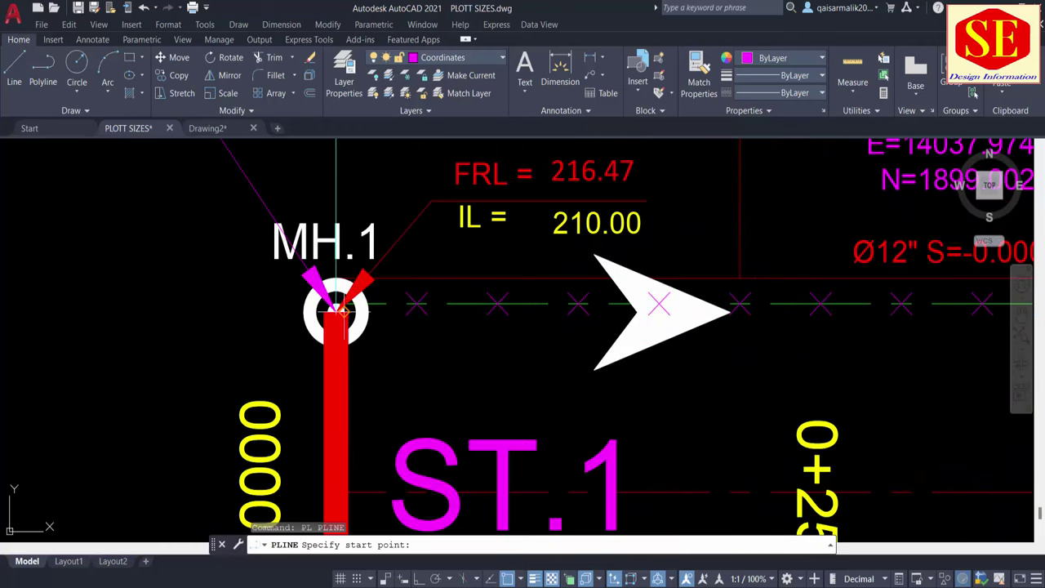
pyautogui.click(335, 308)
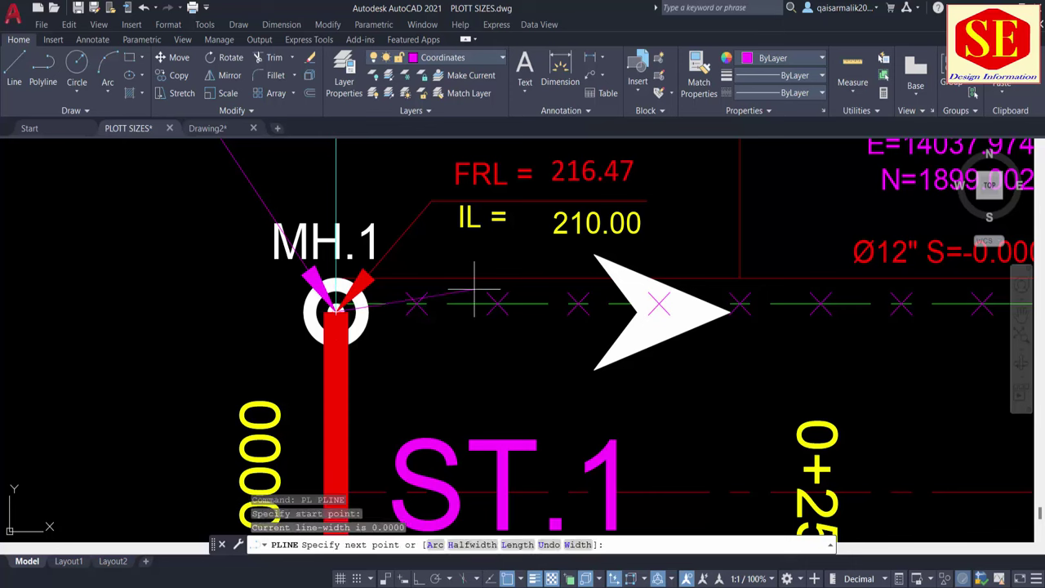
pyautogui.click(497, 305)
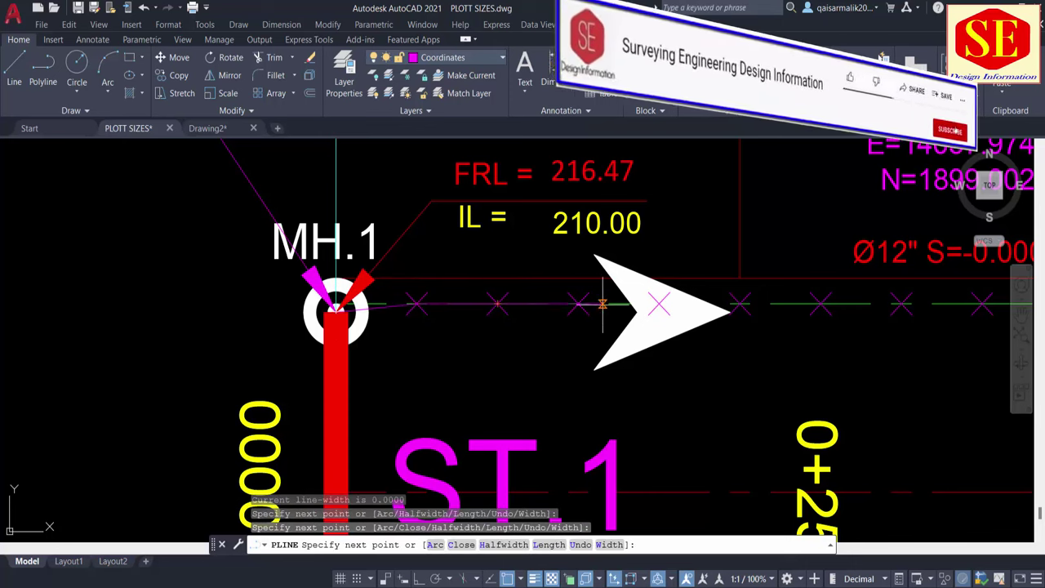
pyautogui.click(578, 305)
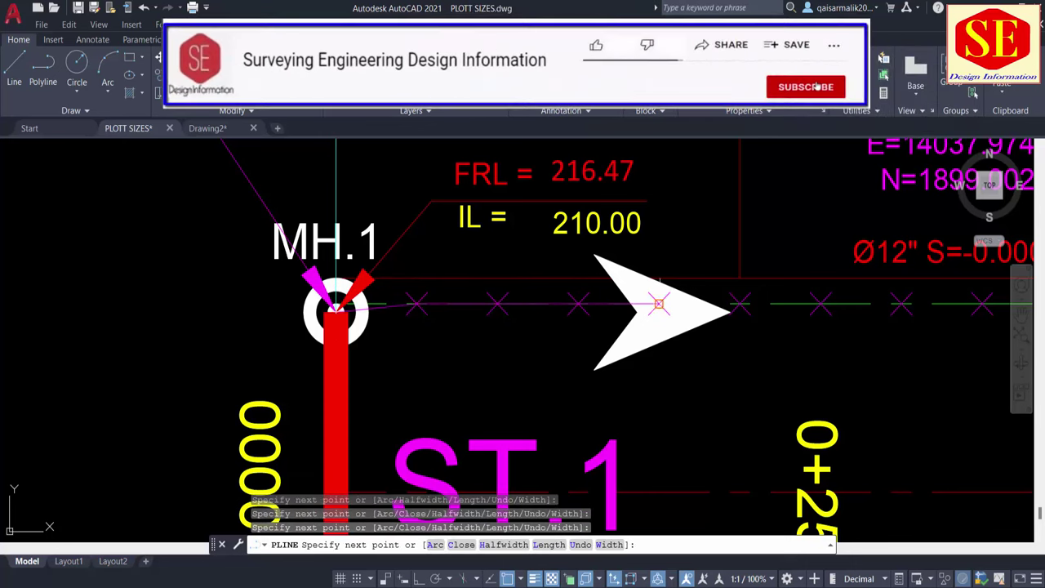
pyautogui.click(659, 305)
pyautogui.scroll(2, 859, 310)
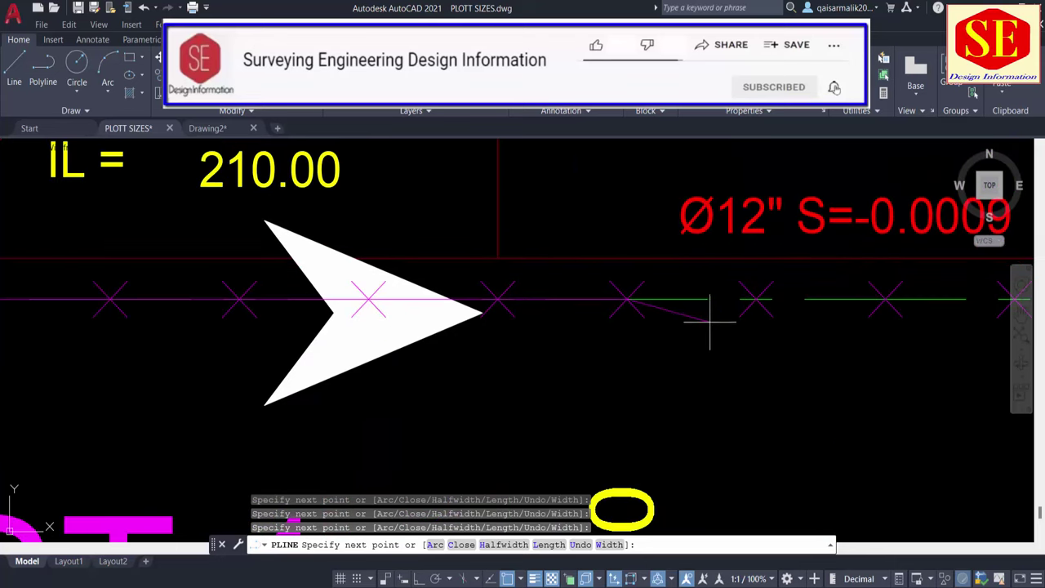
pyautogui.click(755, 300)
pyautogui.press('Return')
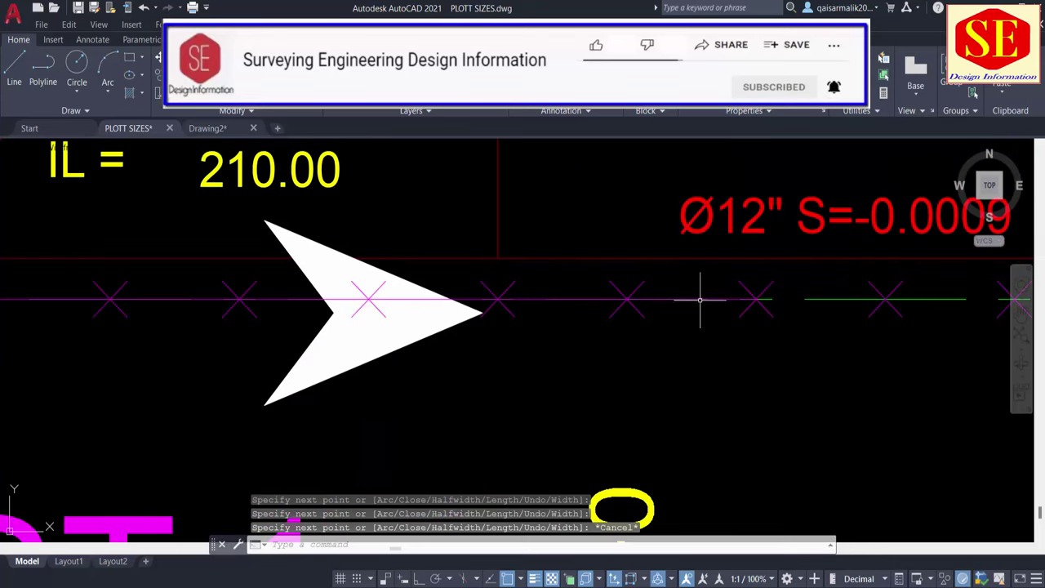
pyautogui.click(702, 299)
pyautogui.write('LIST')
pyautogui.press('Return')
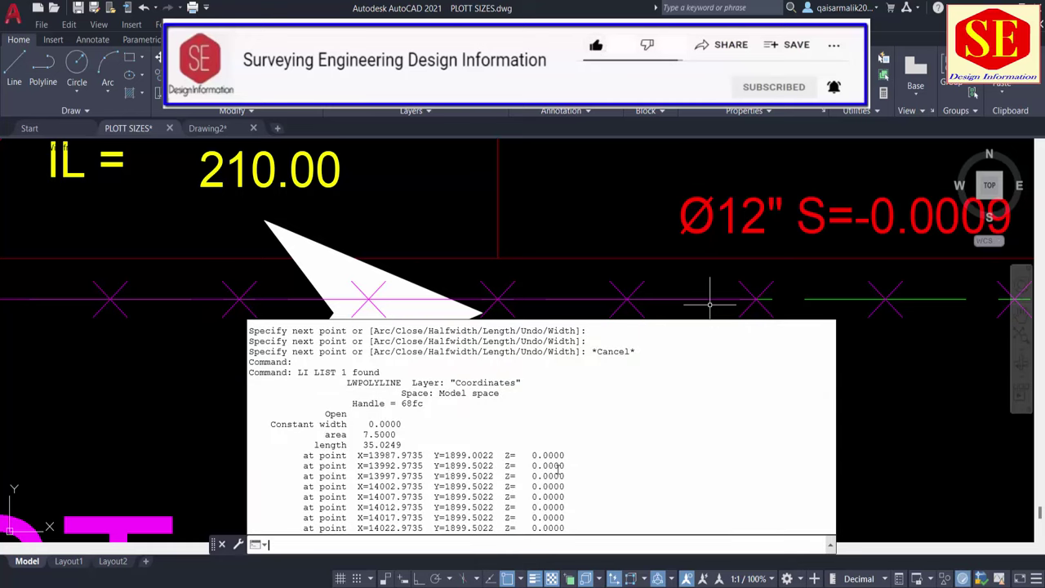
pyautogui.press('Escape')
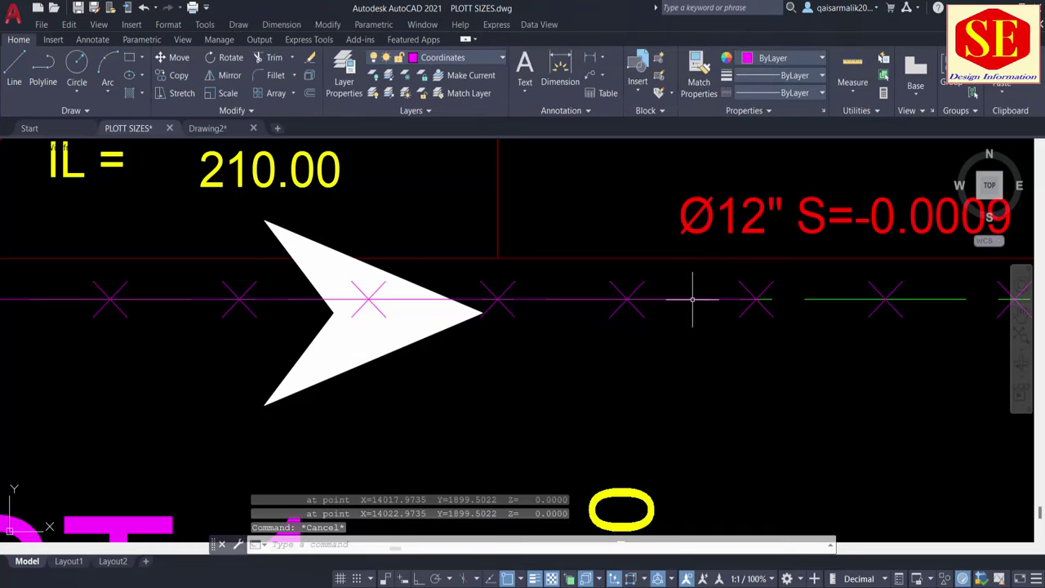
pyautogui.click(692, 299)
pyautogui.write('E')
pyautogui.press('Return')
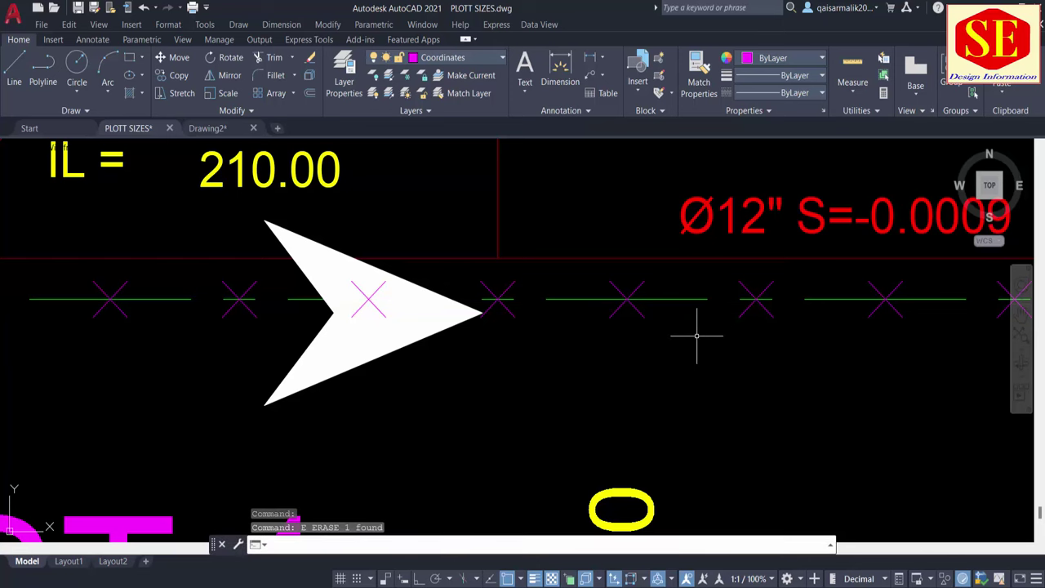
pyautogui.scroll(-4, 696, 327)
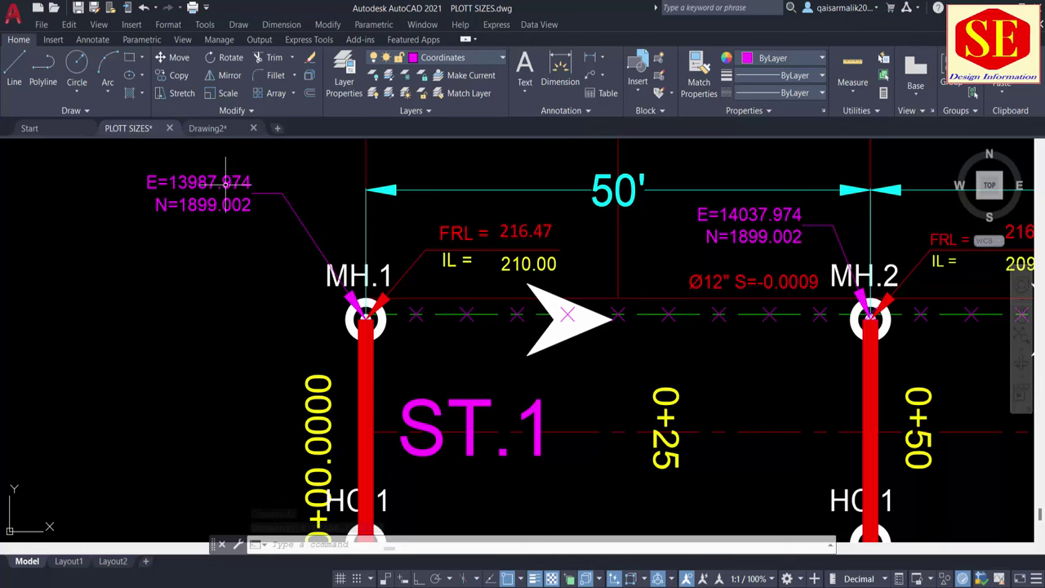
pyautogui.scroll(-5, 183, 224)
pyautogui.scroll(5, 701, 267)
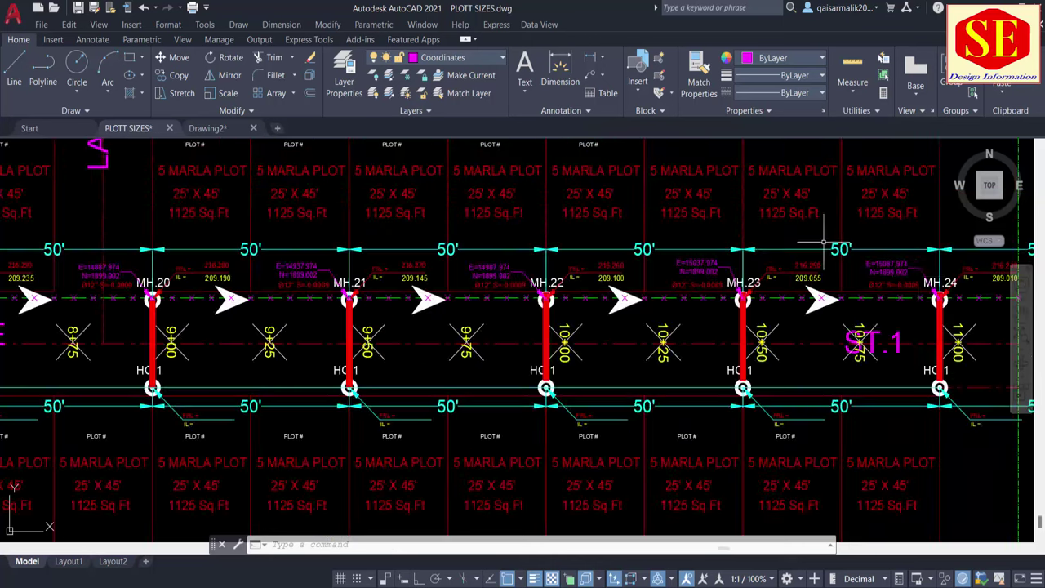
pyautogui.scroll(2, 701, 267)
pyautogui.scroll(3, 700, 267)
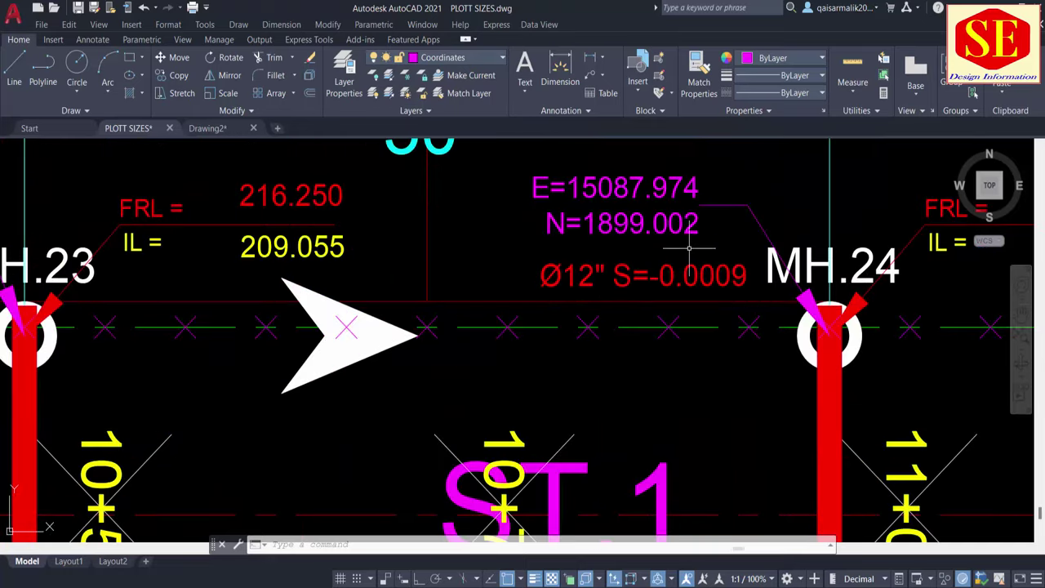
pyautogui.scroll(-3, 700, 267)
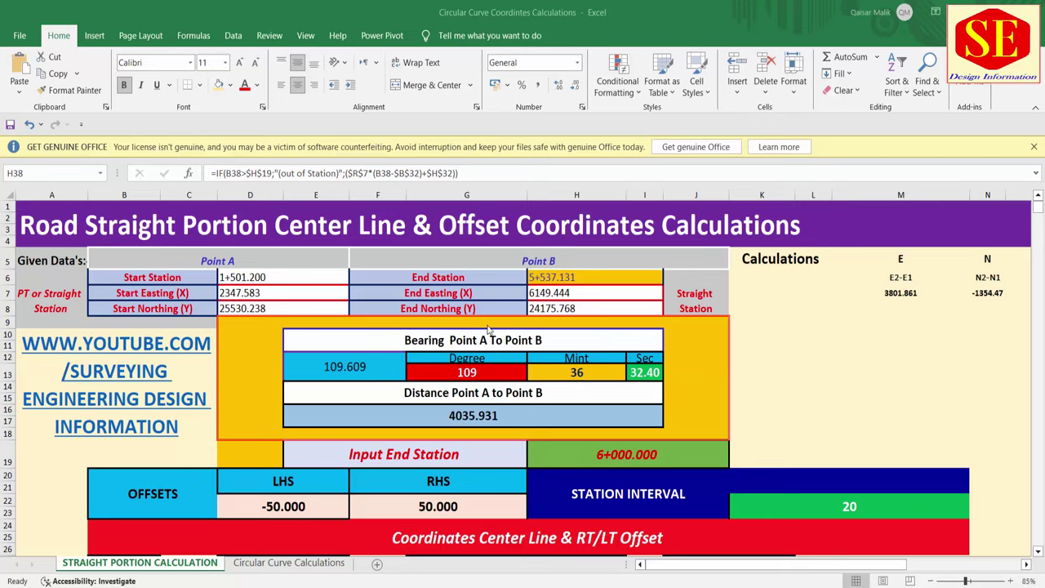
# Step: Check the Circular Curve and Straight Portion sheets, then restore down the workbook and minimize the sewer levels workbook
pyautogui.scroll(-4, 487, 335)
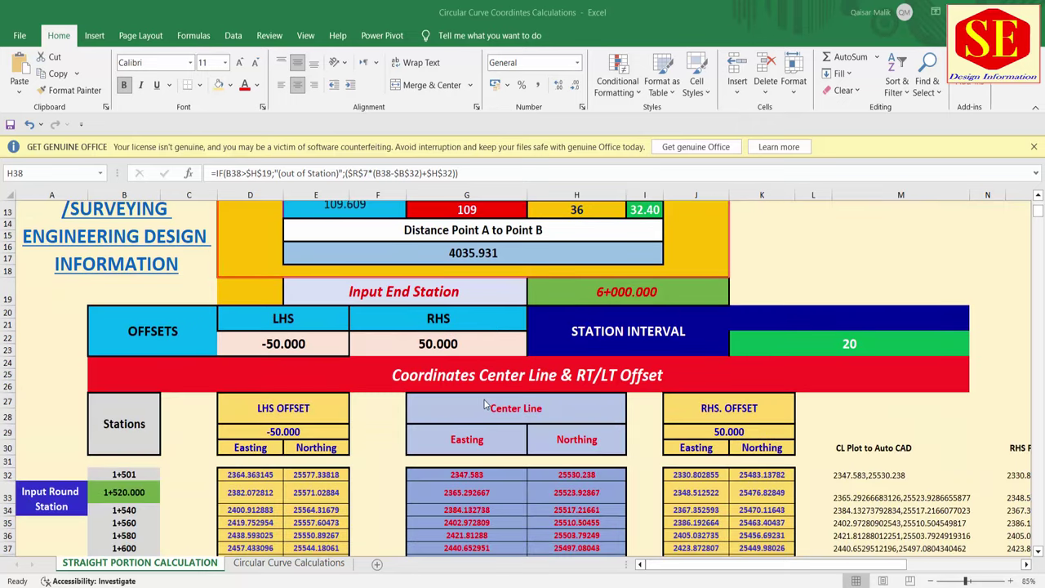
pyautogui.scroll(1, 484, 405)
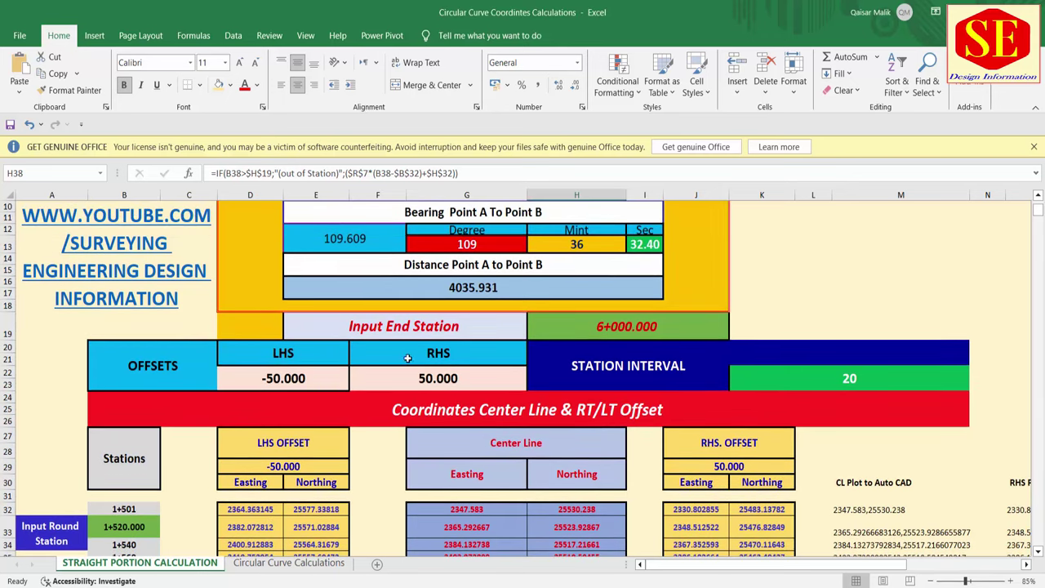
pyautogui.click(294, 565)
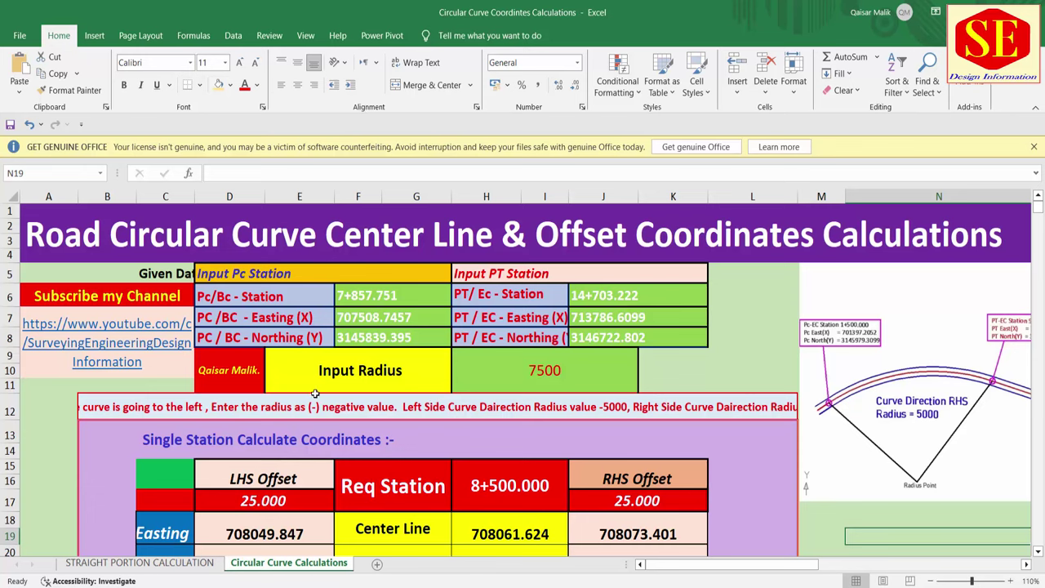
pyautogui.click(152, 564)
pyautogui.scroll(3, 122, 232)
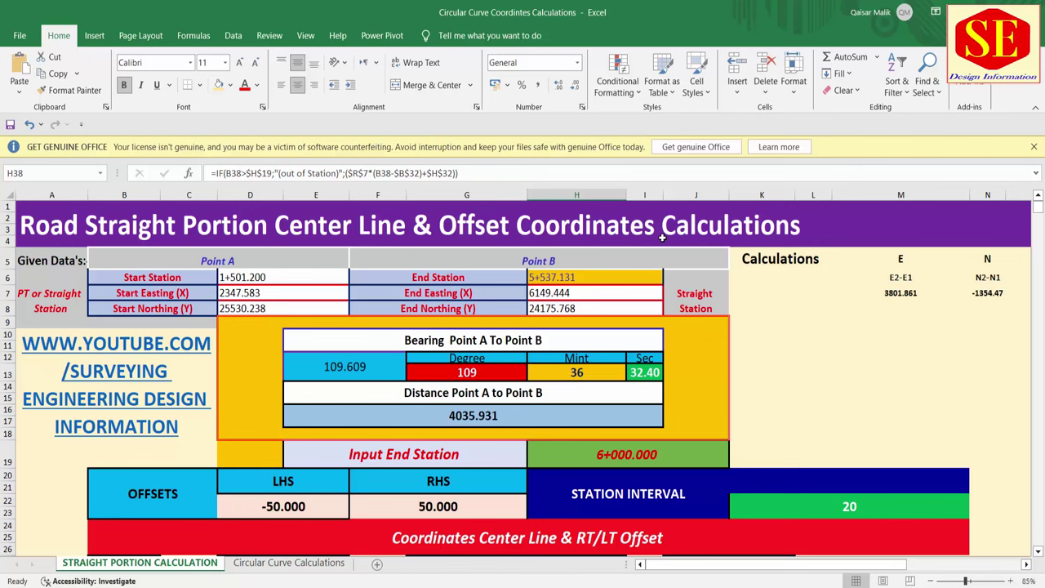
pyautogui.click(260, 282)
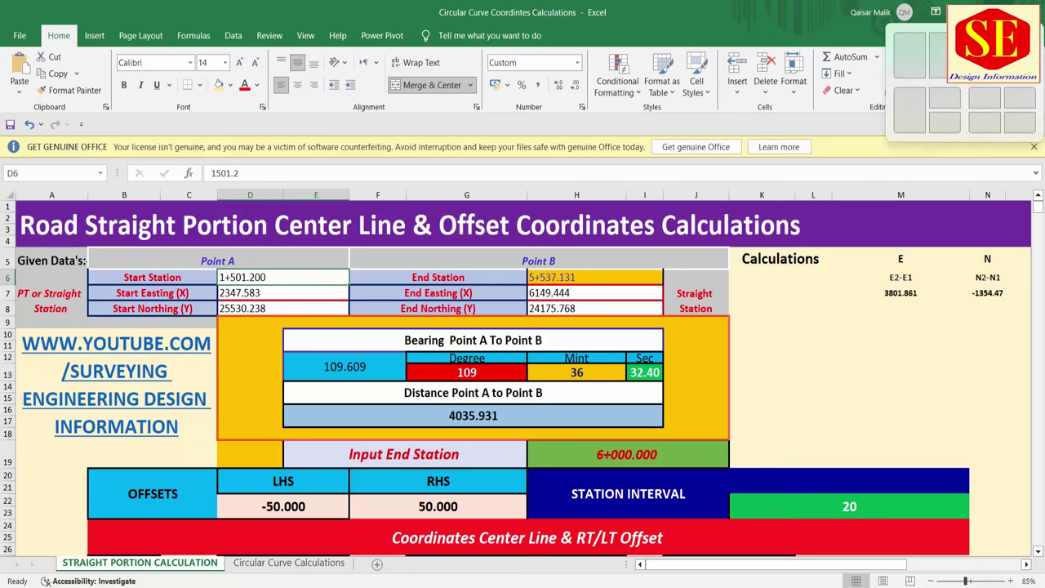
pyautogui.click(971, 11)
pyautogui.click(971, 11)
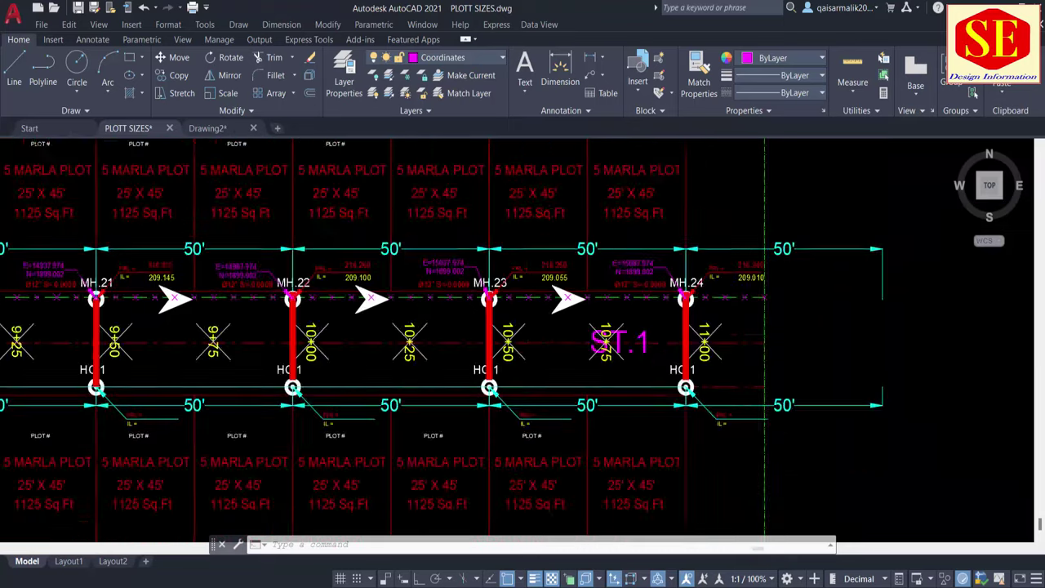
# Step: Zoom to MH.1 and label the centreline start with DC as E=13987.974 N=1888.502
pyautogui.scroll(-5, 800, 359)
pyautogui.scroll(2, 360, 318)
pyautogui.scroll(3, 359, 319)
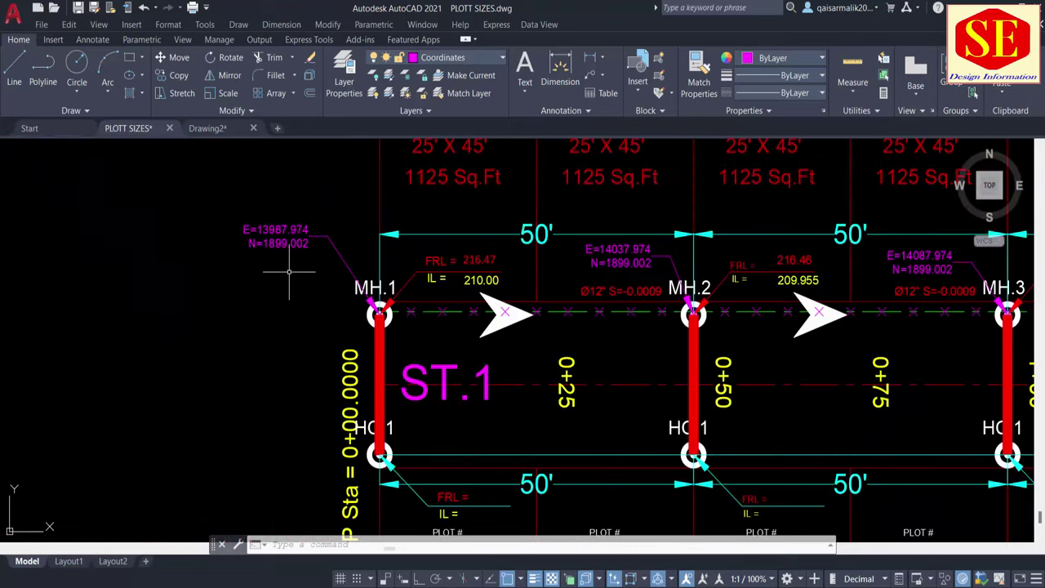
pyautogui.scroll(2, 258, 242)
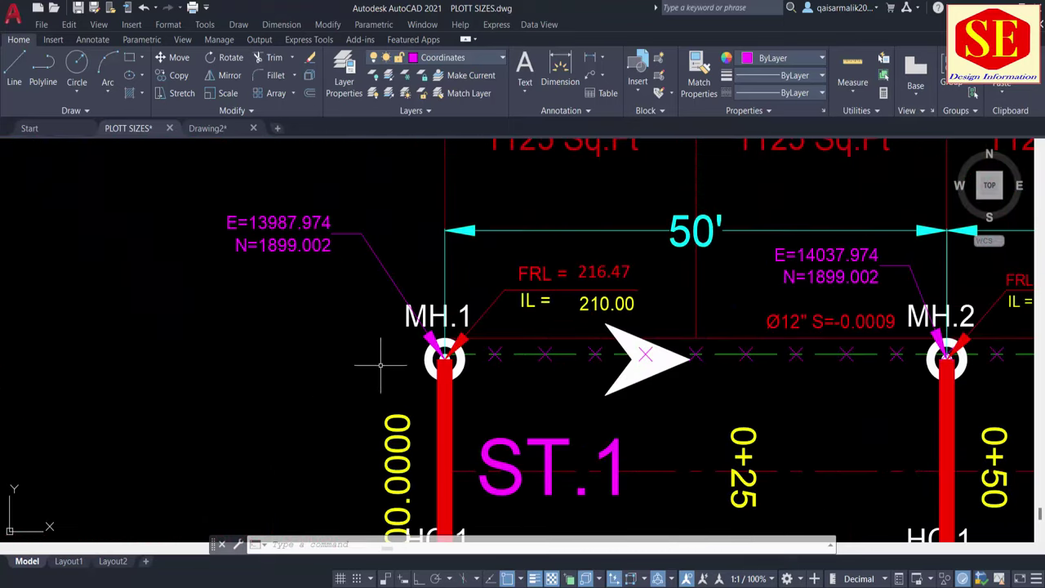
pyautogui.moveTo(380, 366); pyautogui.dragTo(294, 303)
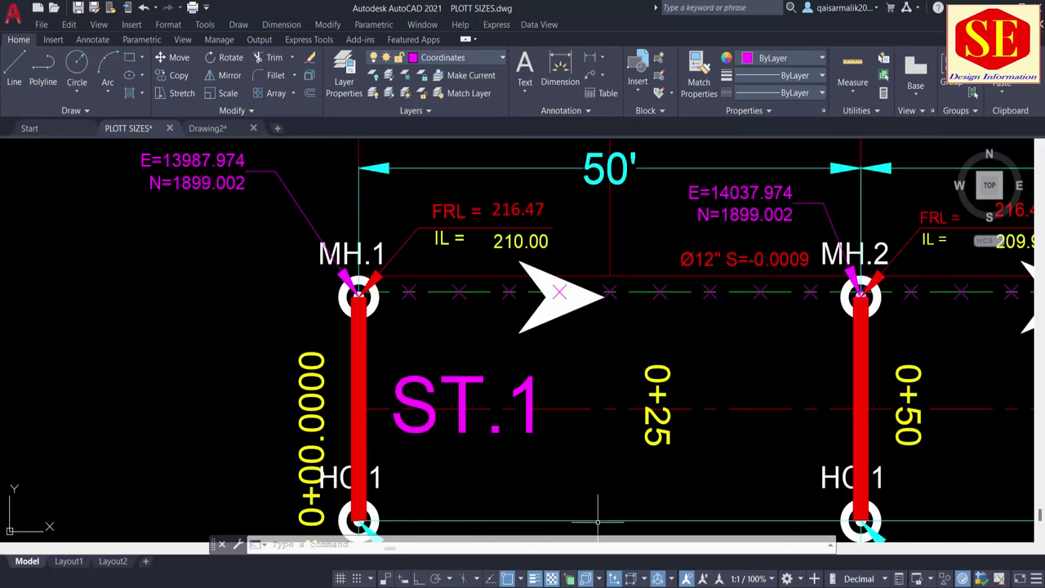
pyautogui.moveTo(512, 374); pyautogui.dragTo(510, 342)
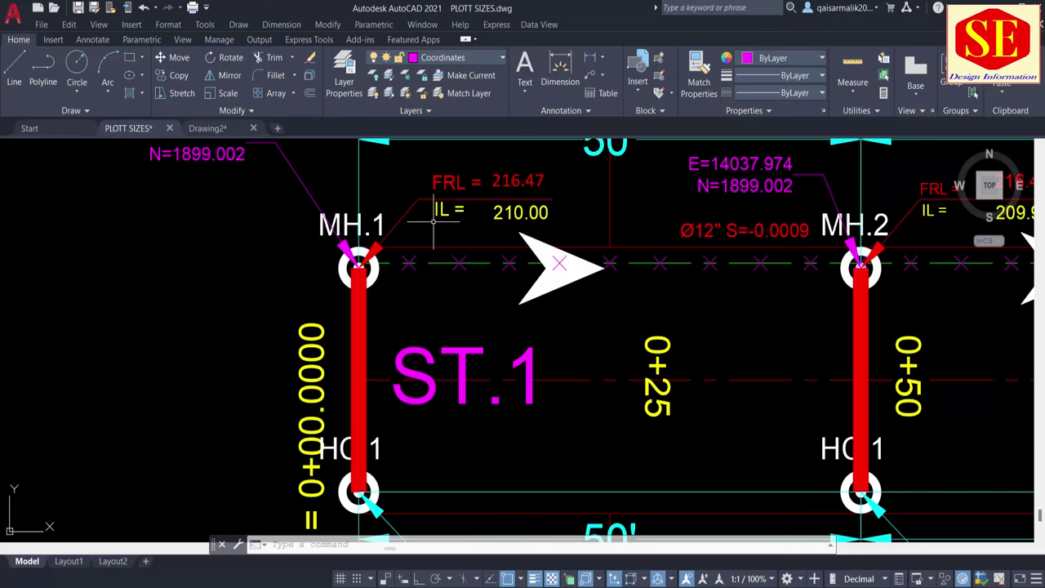
pyautogui.press('Escape')
pyautogui.press('Escape')
pyautogui.write('DC')
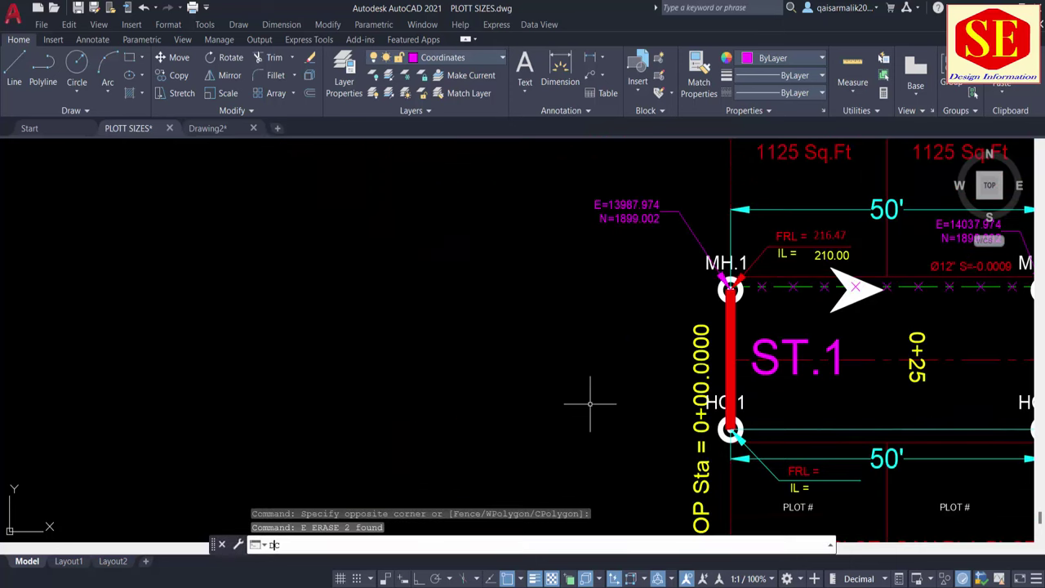
pyautogui.press('Return')
pyautogui.click(730, 360)
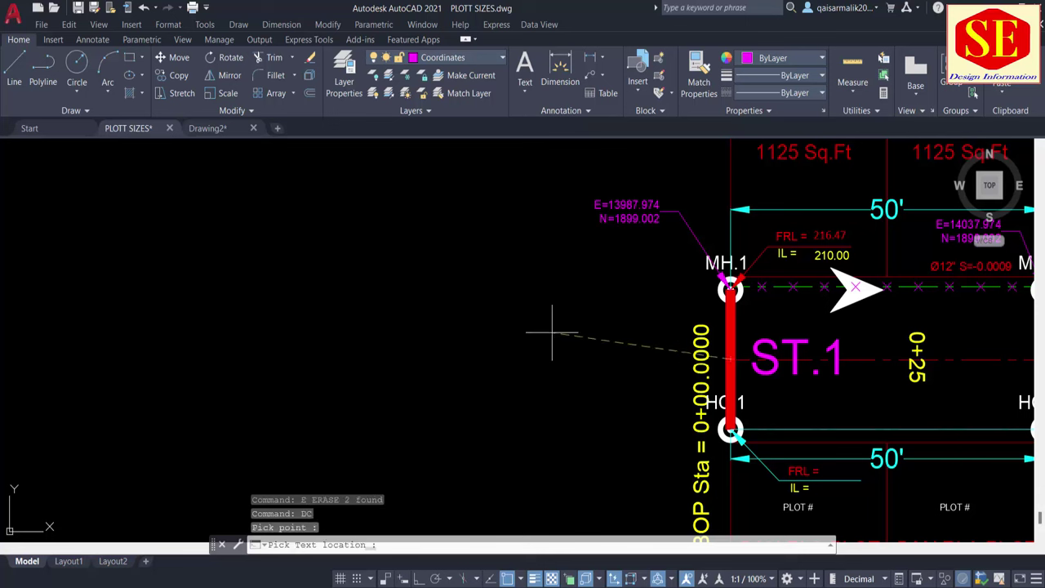
pyautogui.click(627, 357)
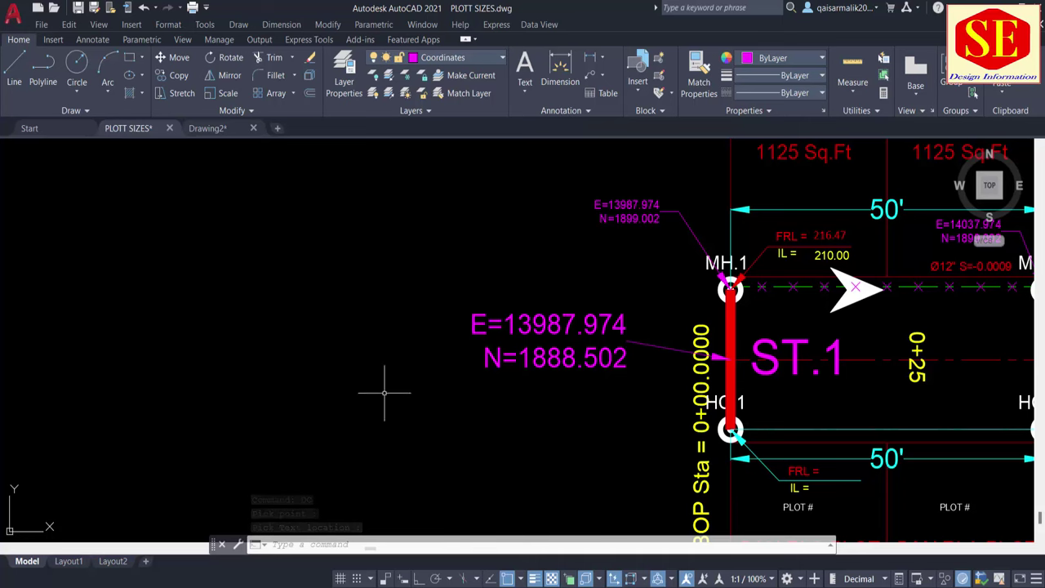
# Step: Label the centreline end past MH.24 with DC as E=15107.974 N=1888.502
pyautogui.scroll(-5, 381, 396)
pyautogui.scroll(3, 581, 383)
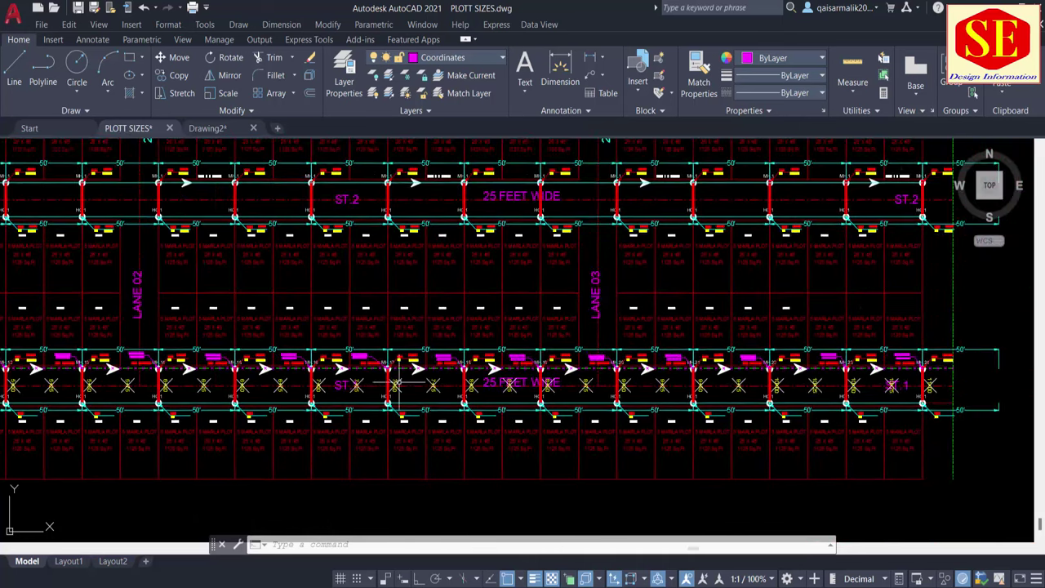
pyautogui.scroll(2, 581, 384)
pyautogui.scroll(2, 645, 377)
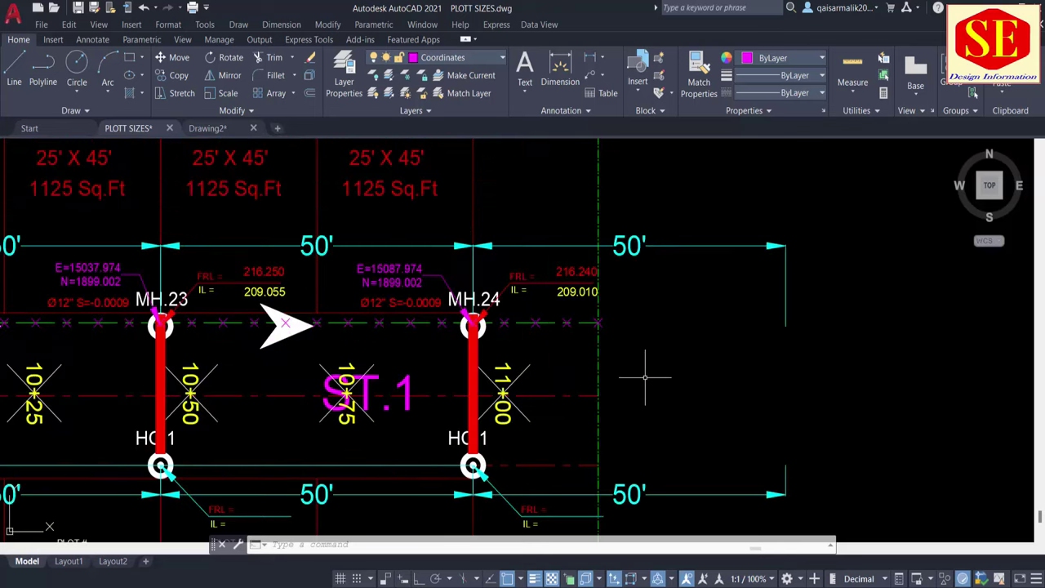
pyautogui.write('dc')
pyautogui.press('Return')
pyautogui.click(599, 394)
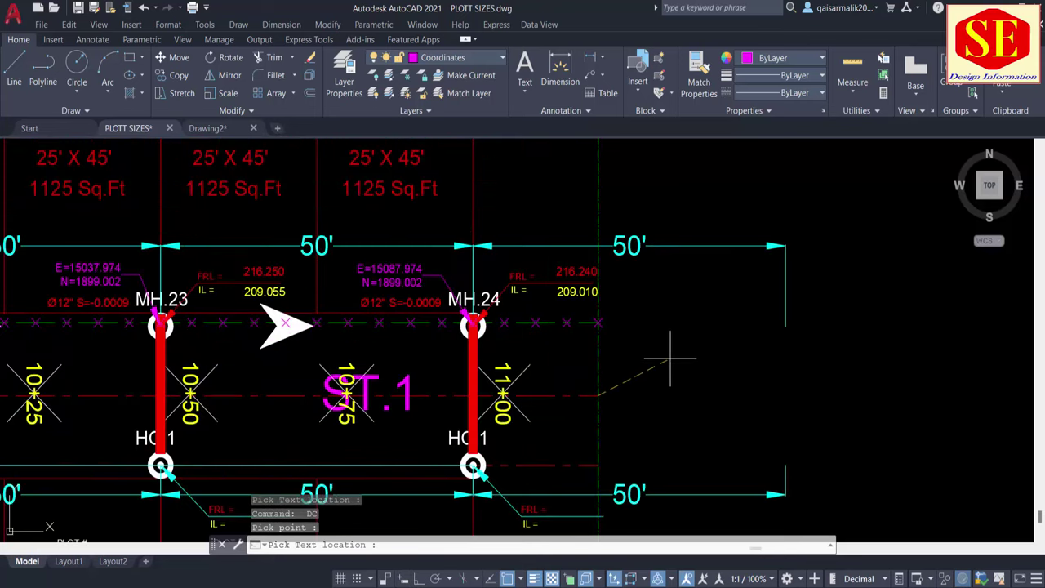
pyautogui.click(669, 360)
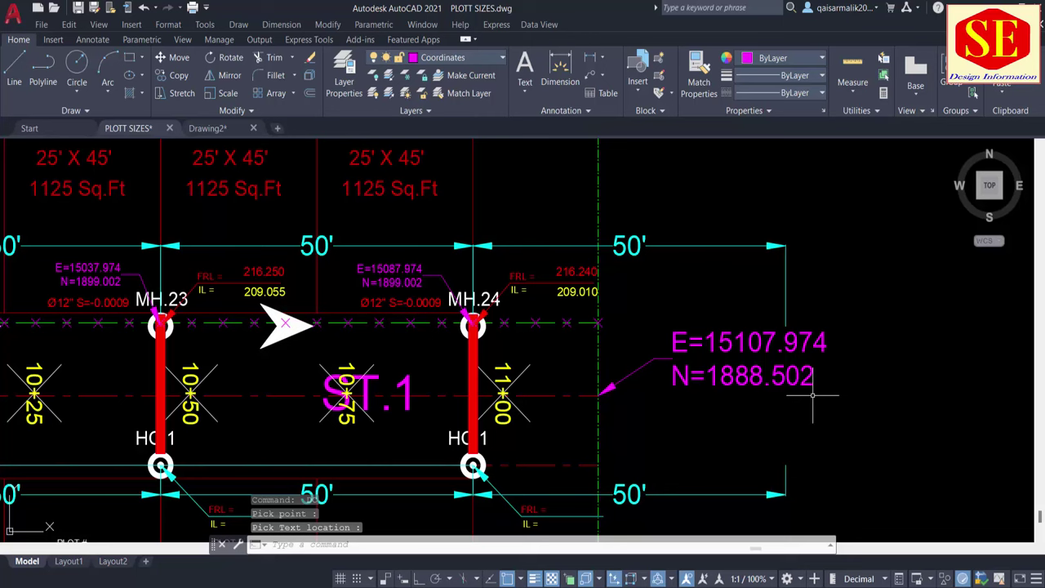
pyautogui.scroll(-2, 825, 398)
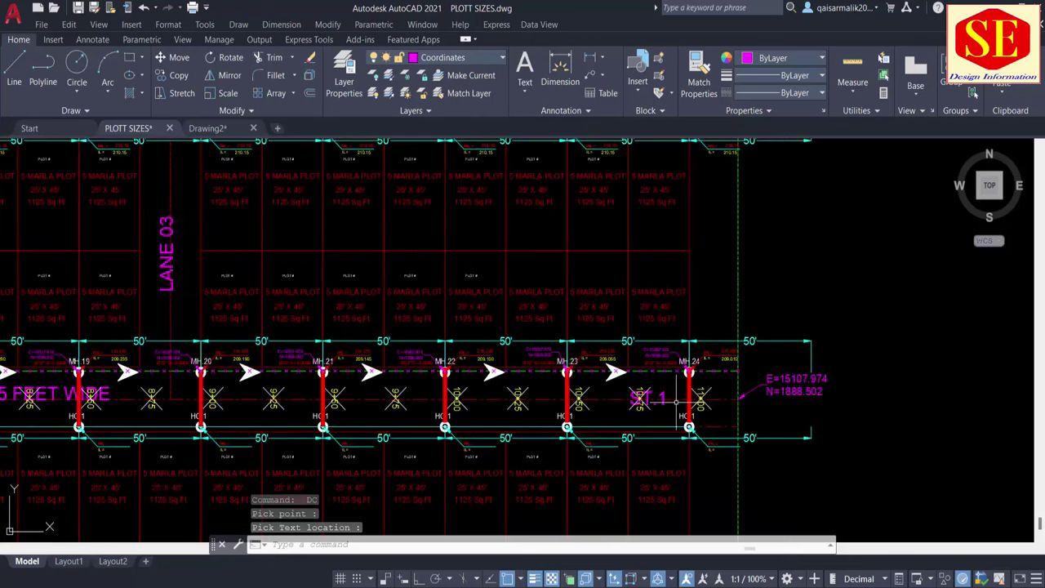
pyautogui.scroll(-2, 676, 401)
pyautogui.scroll(1, 479, 428)
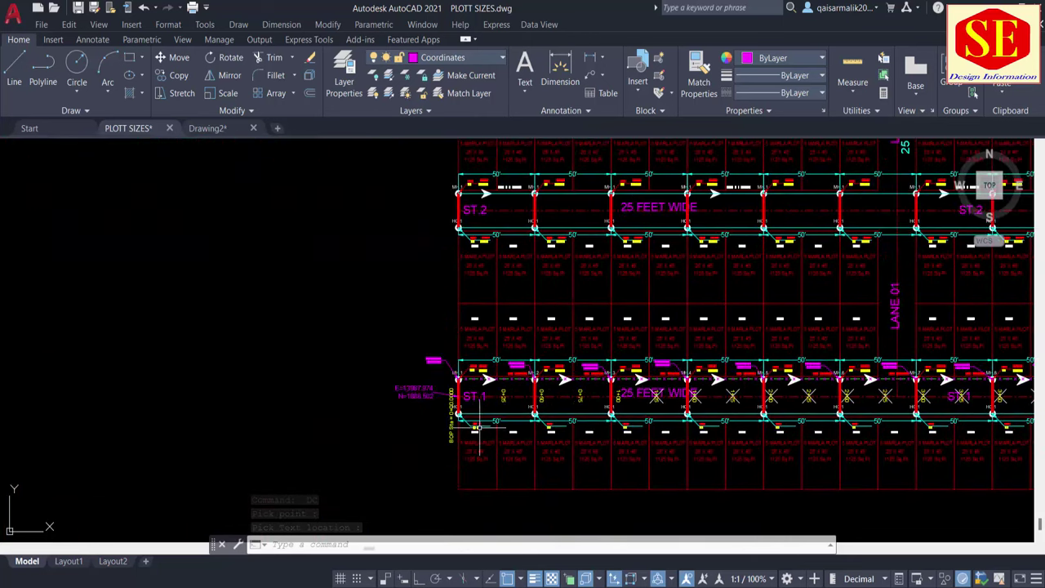
pyautogui.scroll(1, 479, 428)
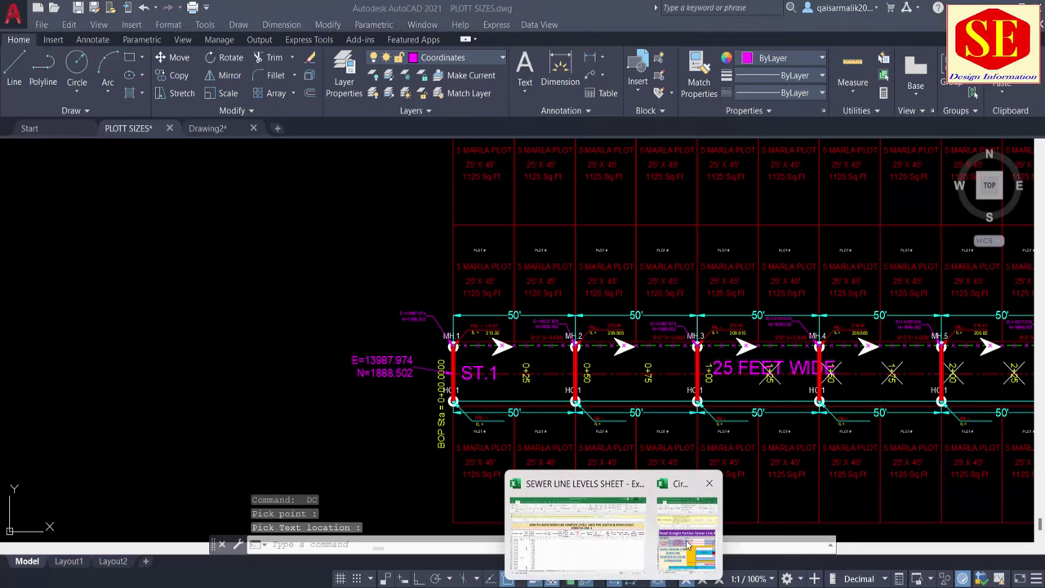
# Step: Place the coordinates workbook beside AutoCAD and set Start Station D6 to 0+000.000
pyautogui.click(687, 539)
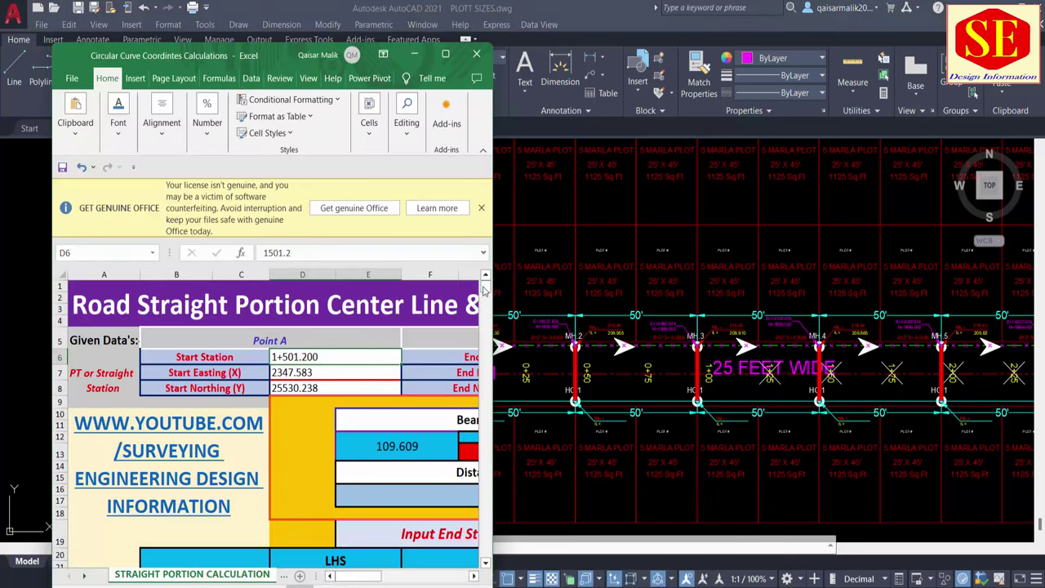
pyautogui.moveTo(493, 312); pyautogui.dragTo(607, 314)
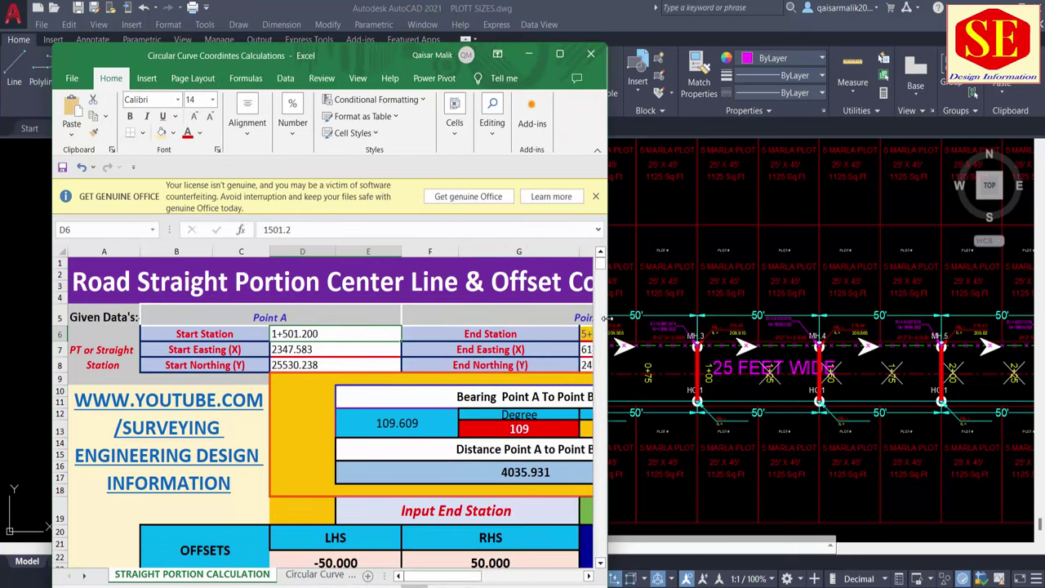
pyautogui.click(204, 333)
pyautogui.click(298, 333)
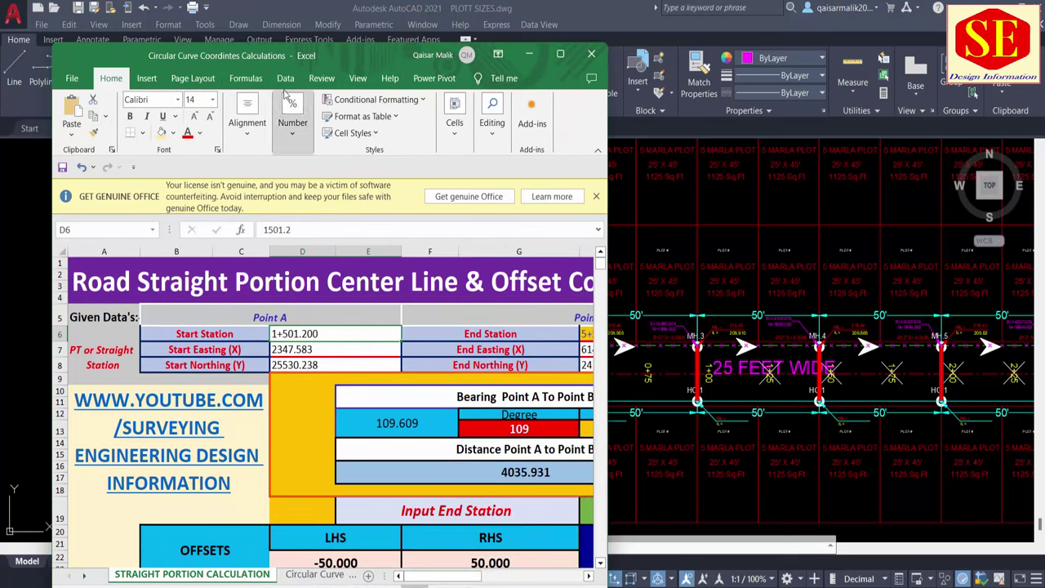
pyautogui.moveTo(323, 57)
pyautogui.mouseDown()
pyautogui.moveTo(644, 107)
pyautogui.moveTo(795, 112)
pyautogui.mouseUp()
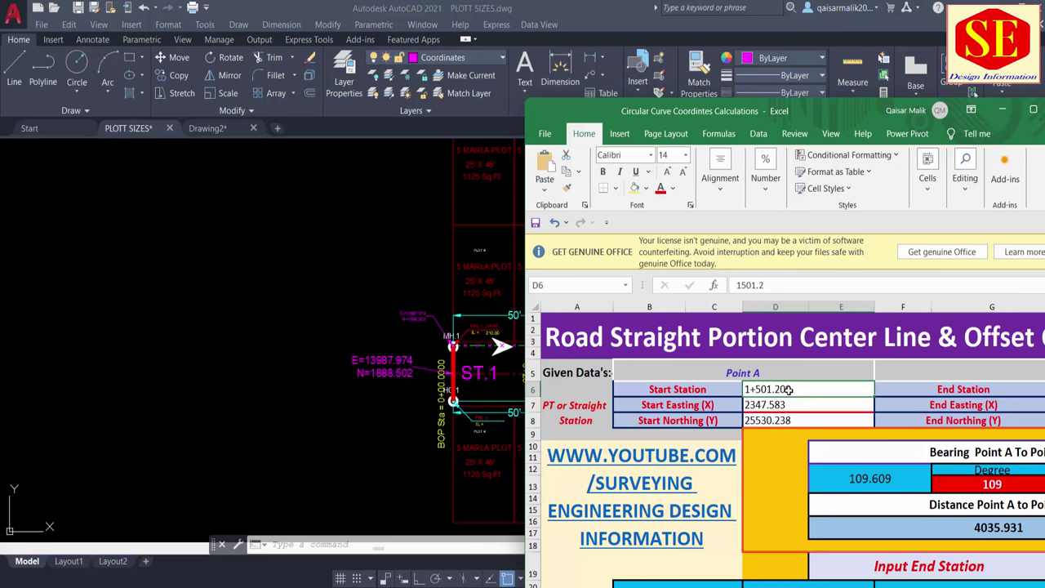
pyautogui.write('0')
pyautogui.press('Return')
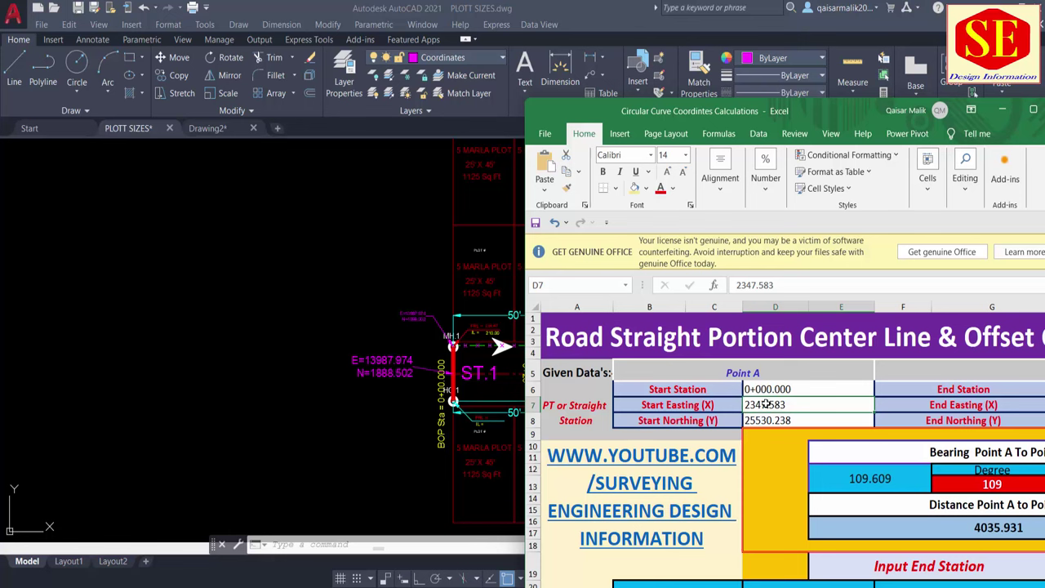
# Step: Enter Point A easting 13987.974 and northing 1888.502, then begin the Point B values
pyautogui.scroll(2, 411, 380)
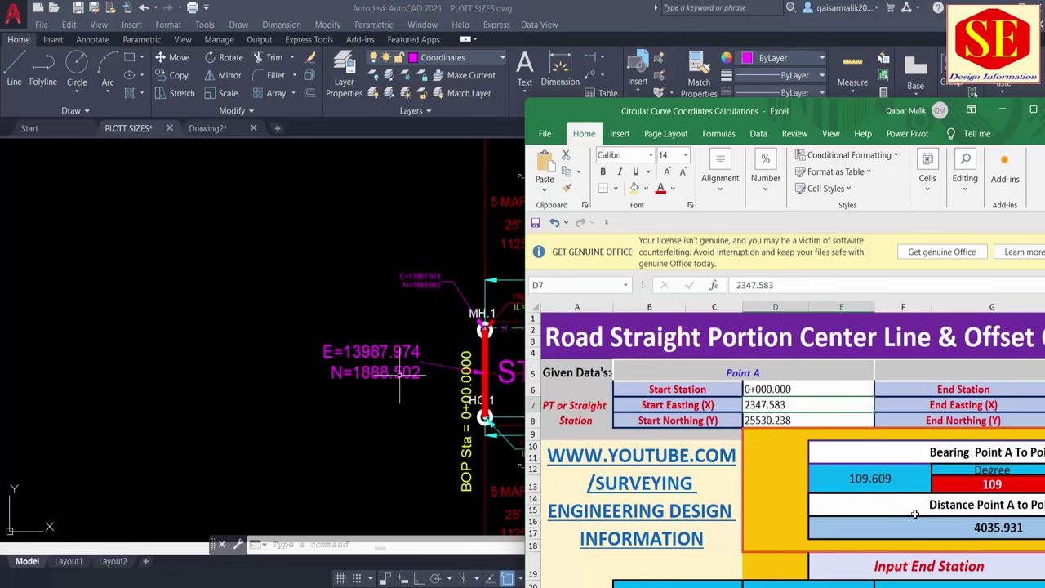
pyautogui.write('13987')
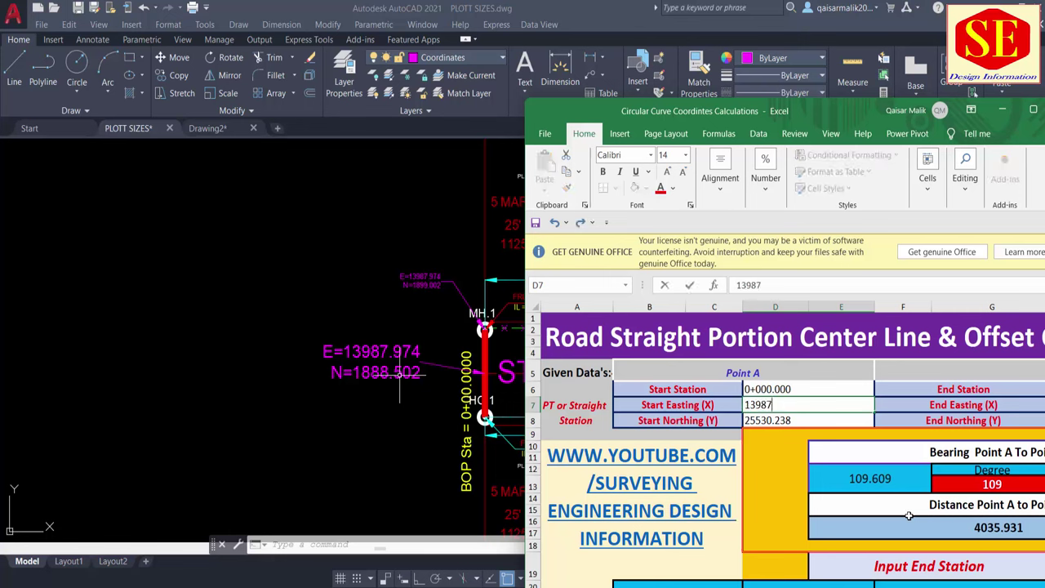
pyautogui.write('.974')
pyautogui.click(392, 402)
pyautogui.moveTo(552, 578)
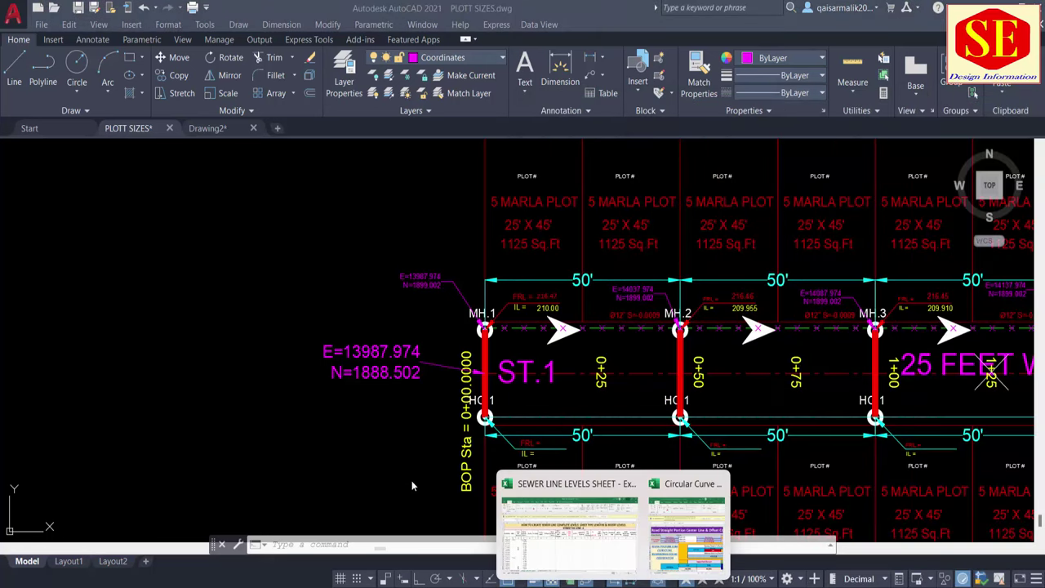
pyautogui.click(684, 556)
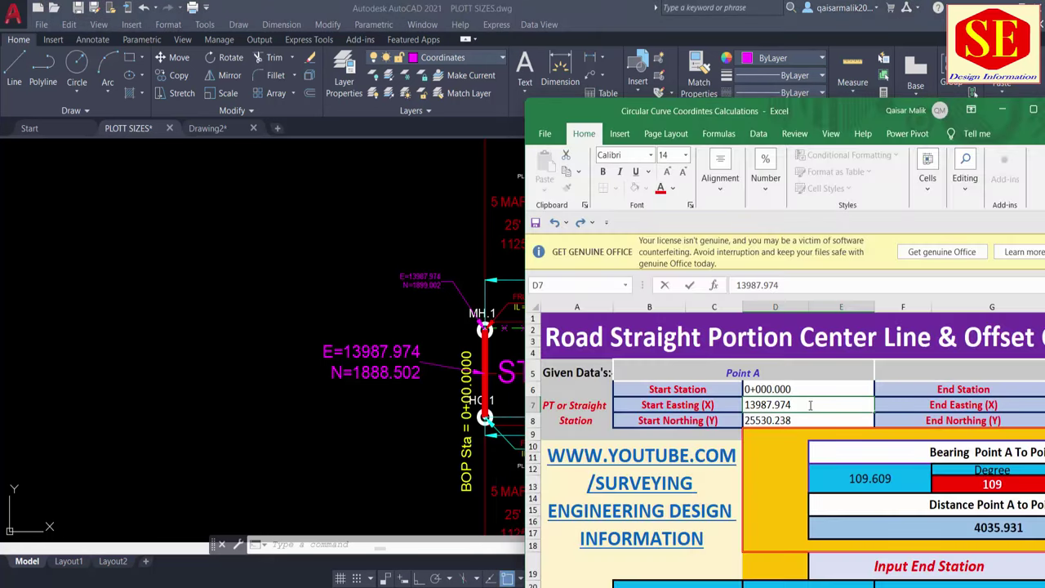
pyautogui.press('Return')
pyautogui.write('1')
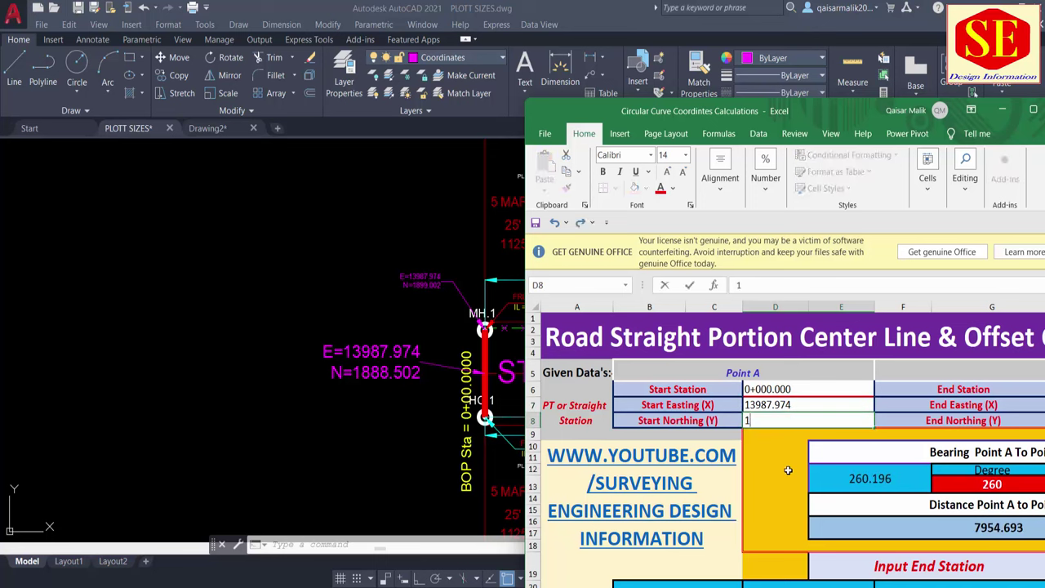
pyautogui.write('888.502')
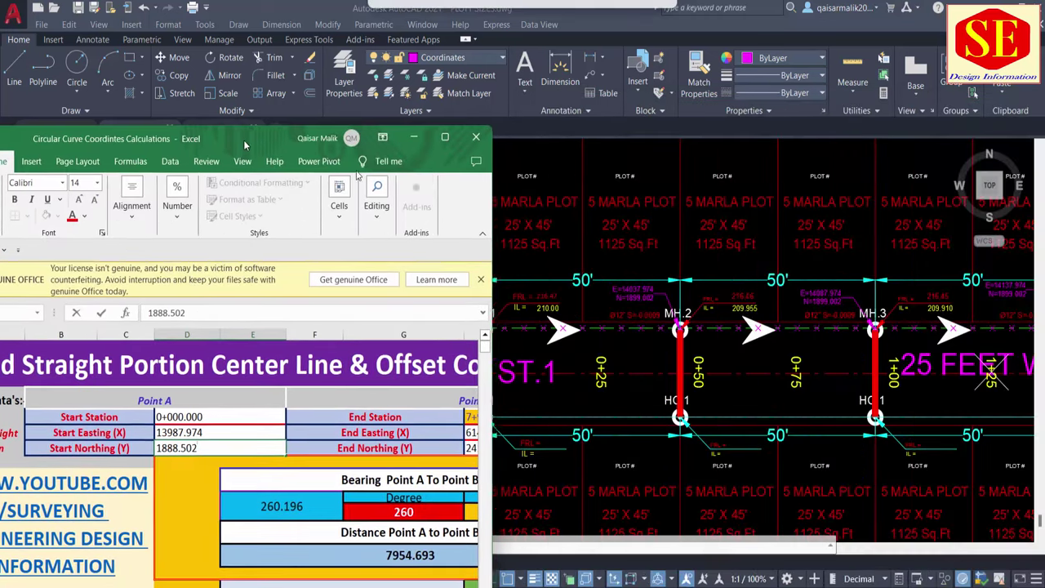
pyautogui.scroll(-5, 745, 341)
pyautogui.scroll(8, 718, 327)
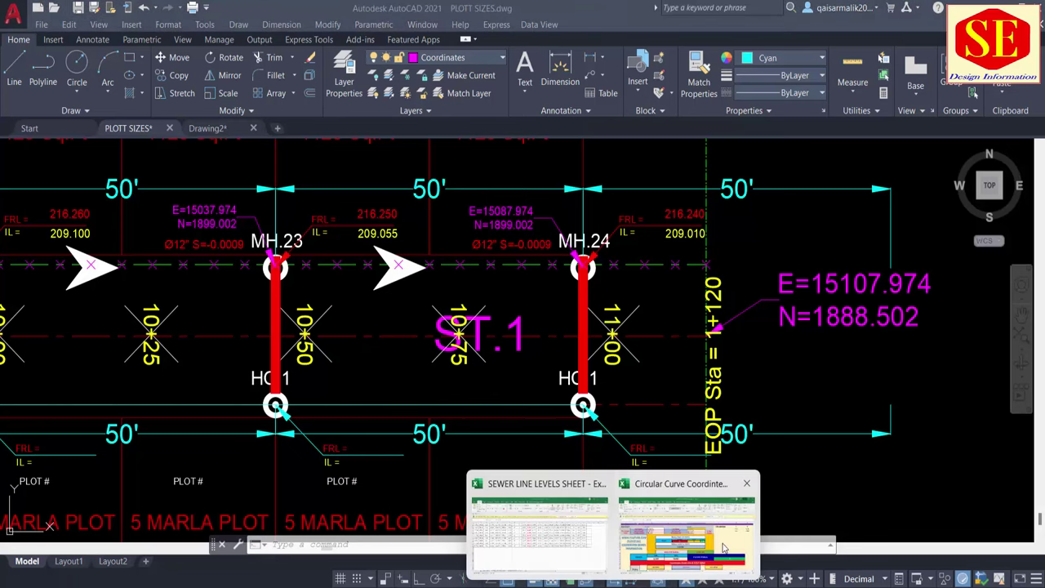
pyautogui.click(703, 523)
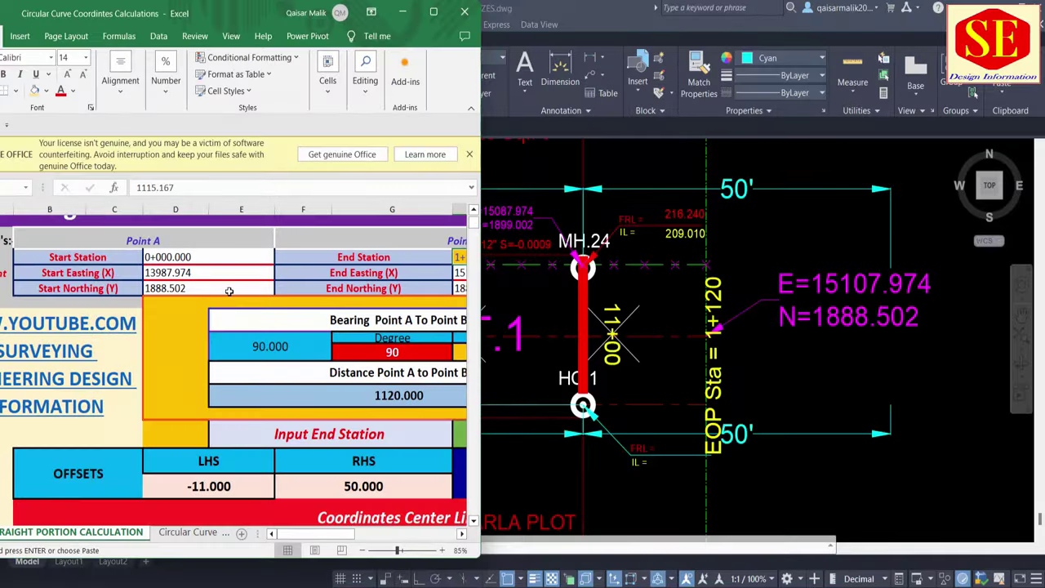
pyautogui.moveTo(315, 533); pyautogui.dragTo(328, 533)
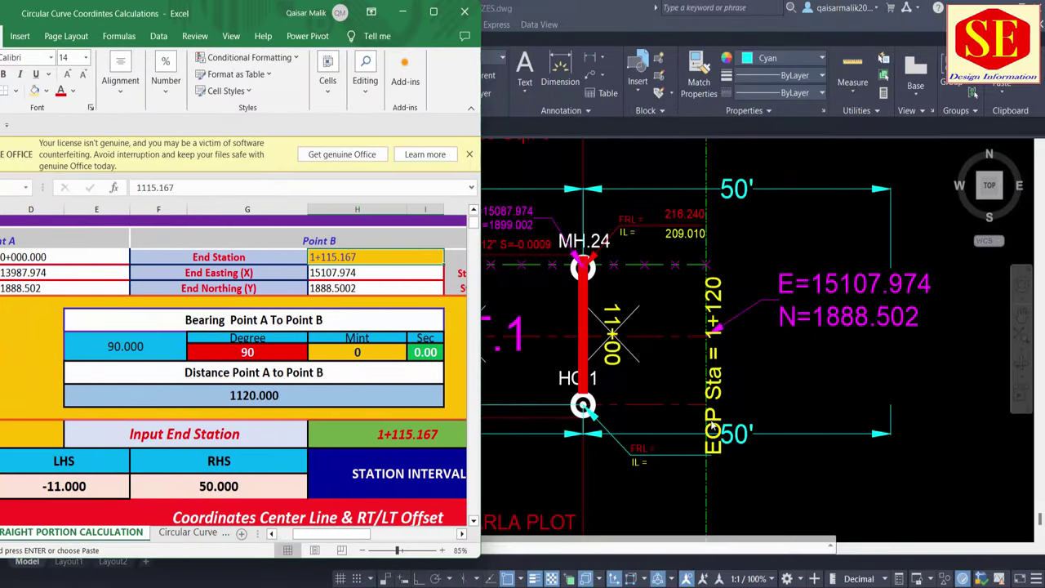
pyautogui.write('1120')
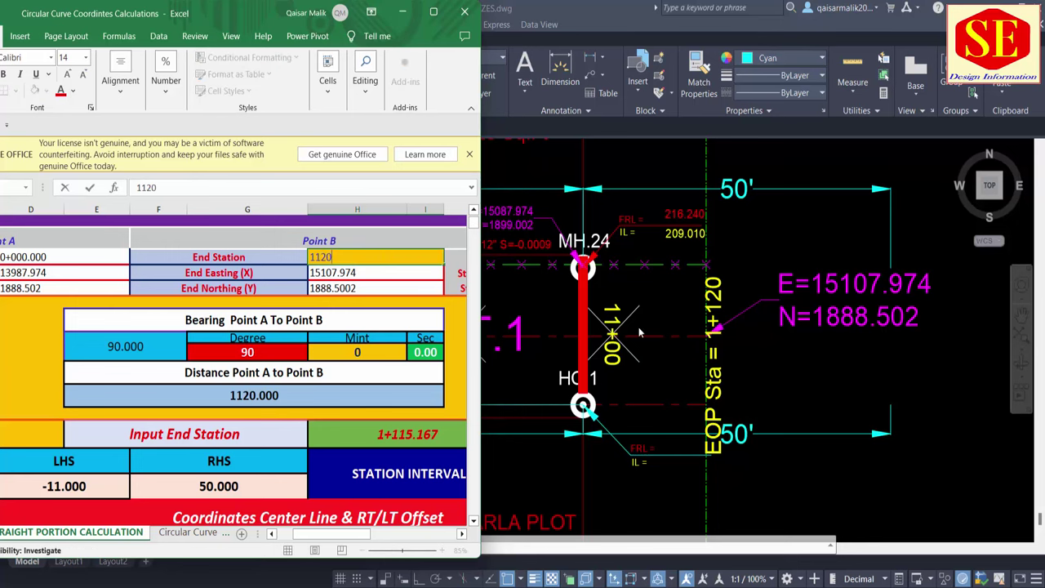
# Step: Confirm end station 1+120.000, then list the road centre line (LI) to read its 1120 length and endpoints
pyautogui.press('Return')
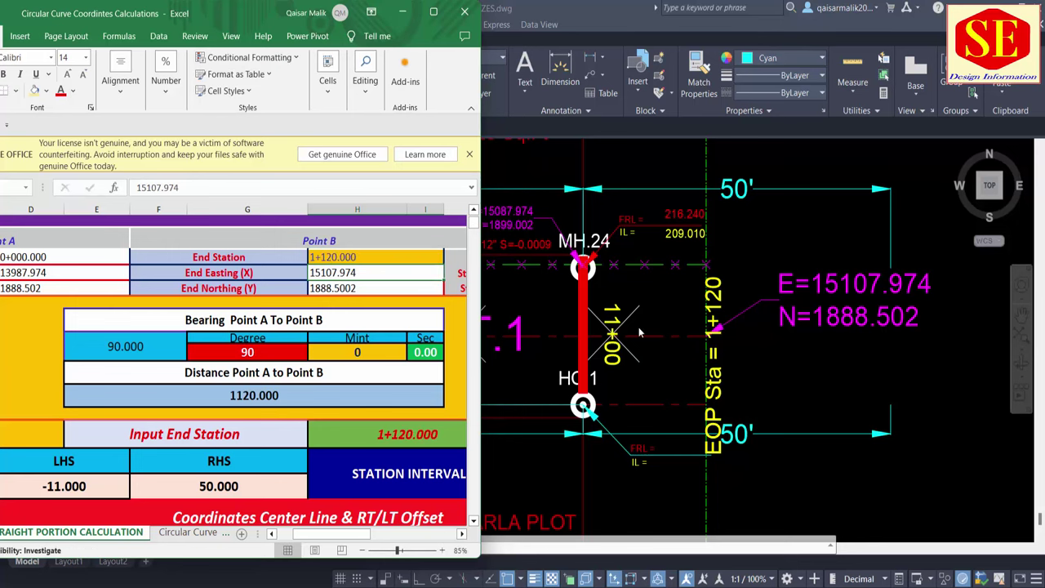
pyautogui.click(638, 275)
pyautogui.click(686, 264)
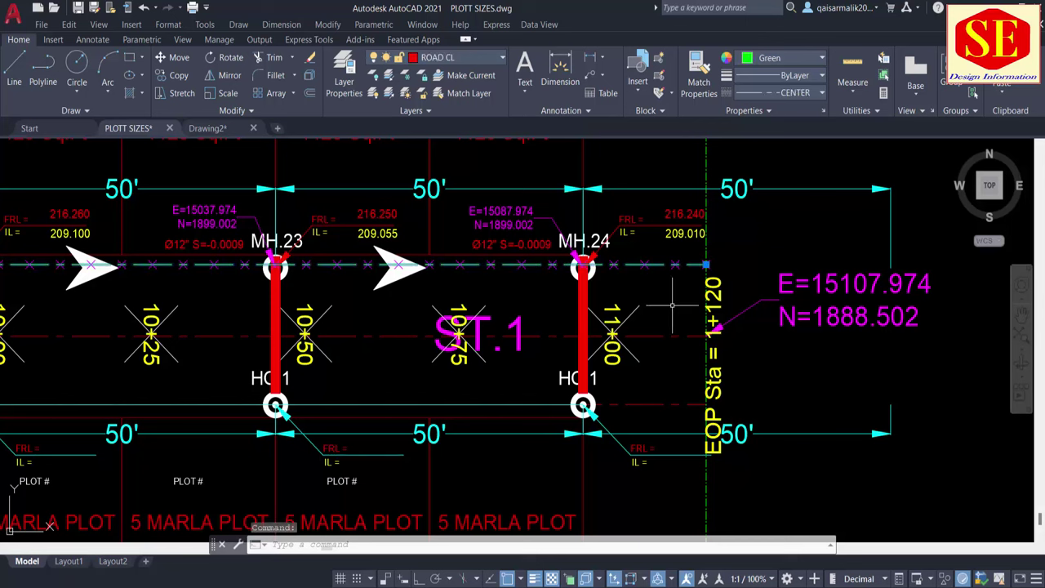
pyautogui.write('LI')
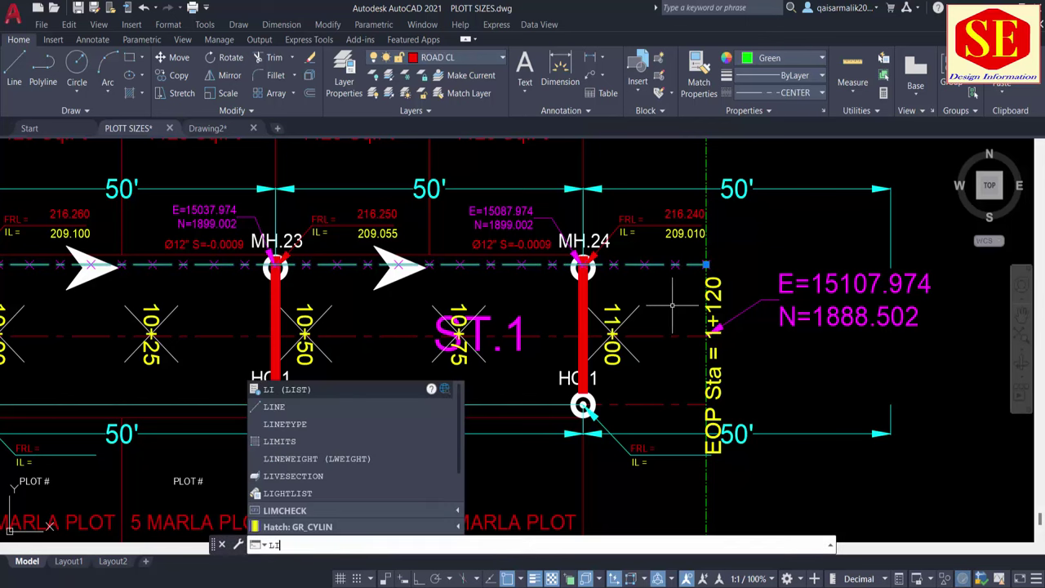
pyautogui.press('Return')
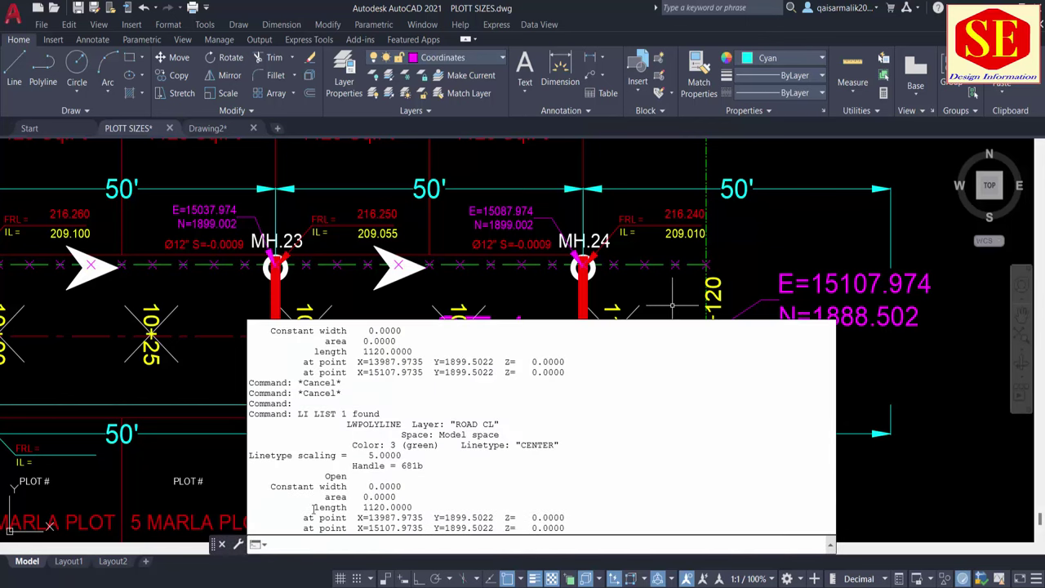
pyautogui.moveTo(313, 507)
pyautogui.mouseDown()
pyautogui.moveTo(250, 507)
pyautogui.moveTo(441, 508)
pyautogui.mouseUp()
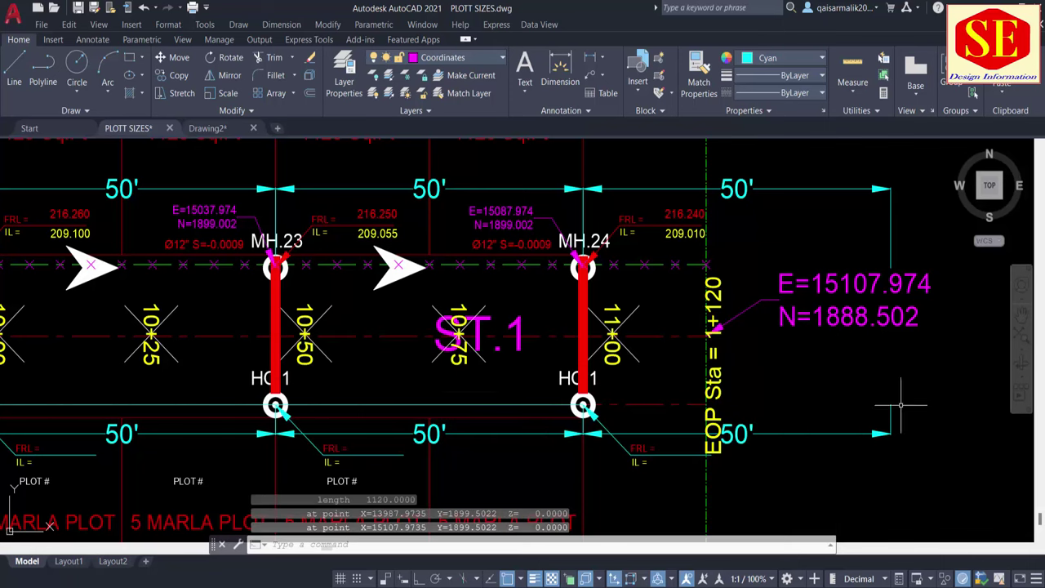
pyautogui.press('Escape')
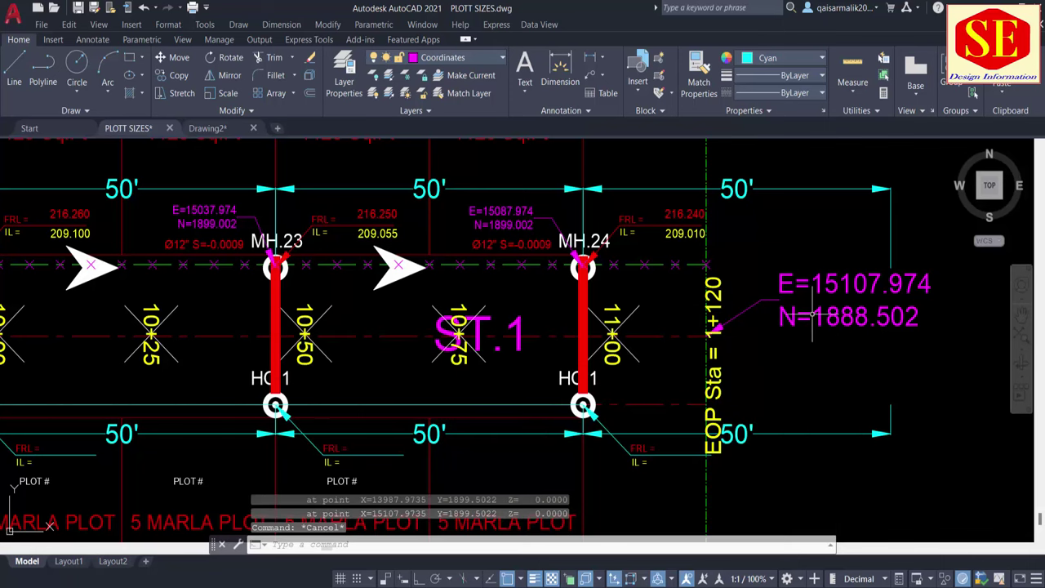
pyautogui.moveTo(611, 579)
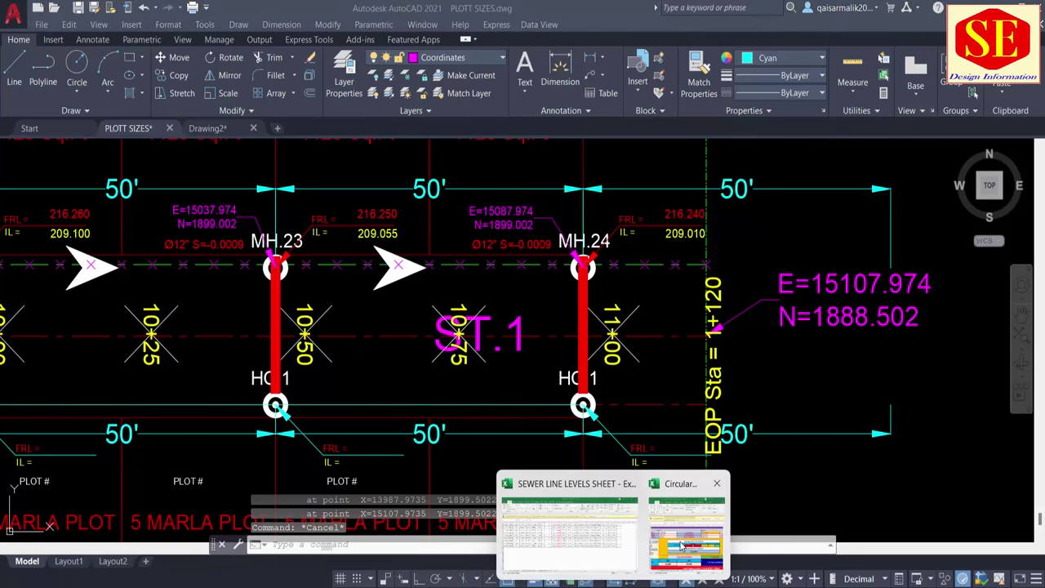
pyautogui.click(751, 490)
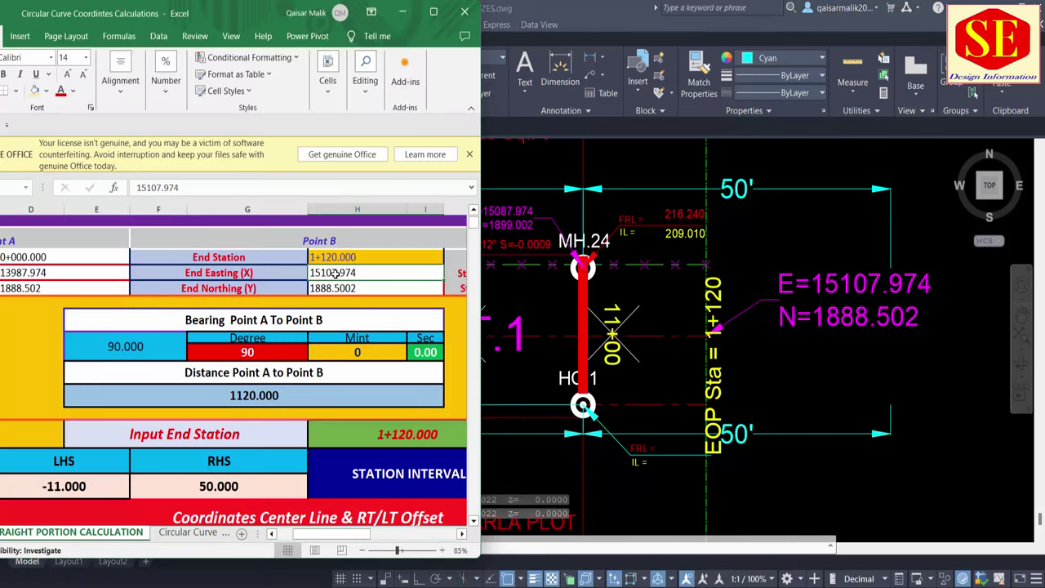
# Step: Enter 15107.974 as Point B's end easting and 1888.5021 as its end northing
pyautogui.write('15')
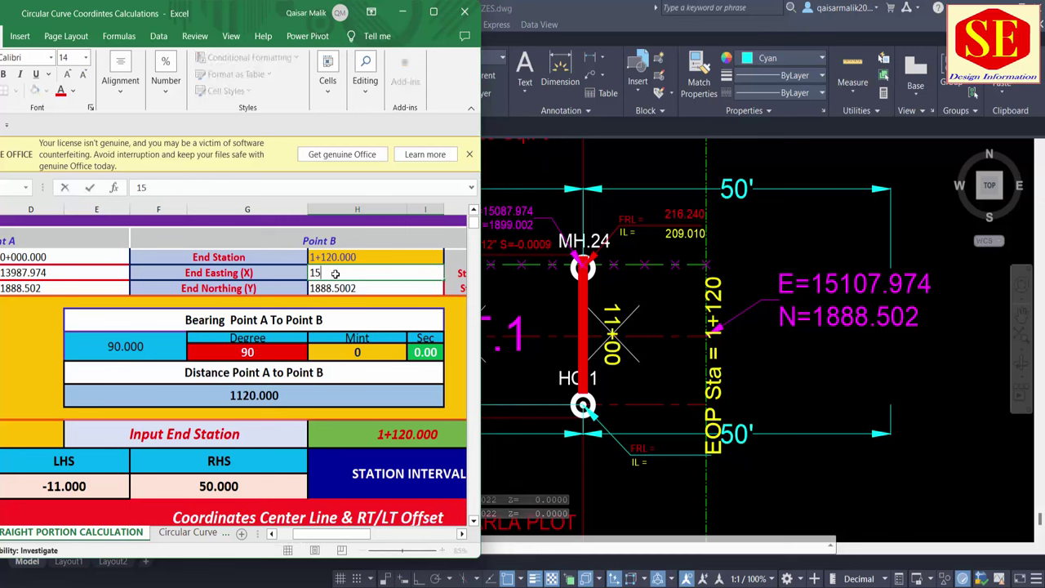
pyautogui.write('107.9')
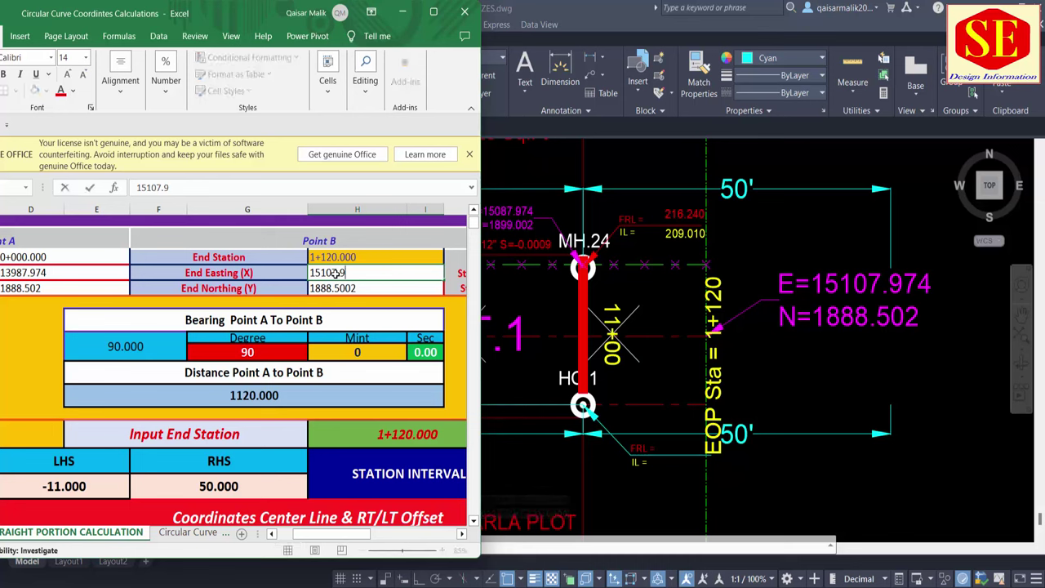
pyautogui.write('74')
pyautogui.press('Return')
pyautogui.write('188.50002')
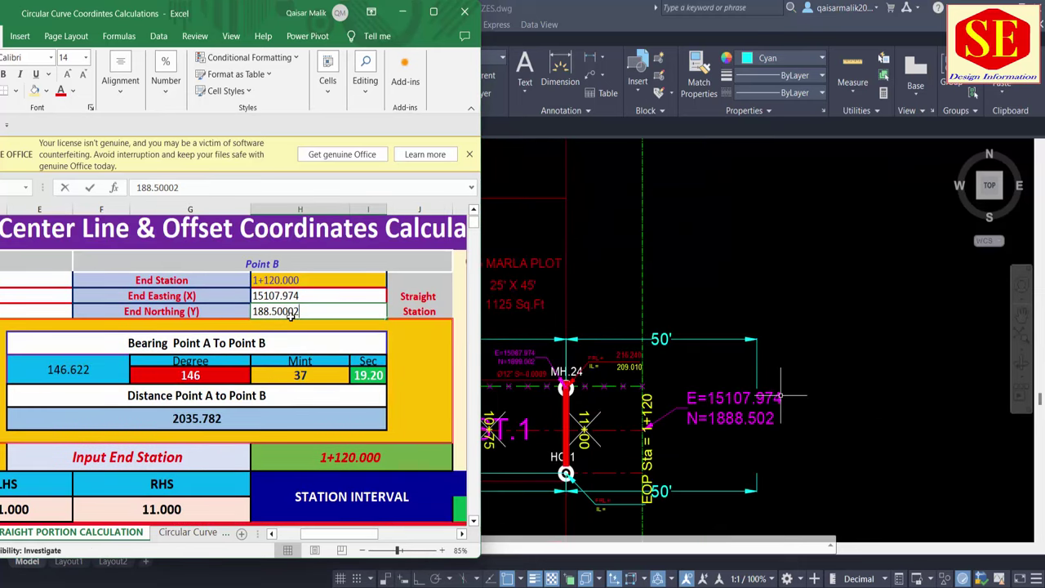
pyautogui.write('1888')
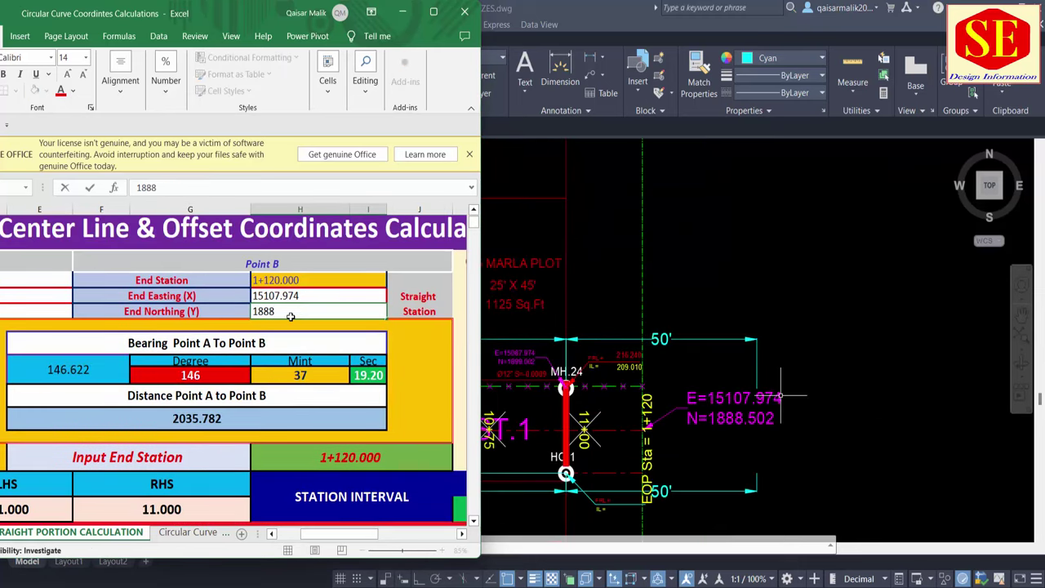
pyautogui.write('.502')
pyautogui.write('1')
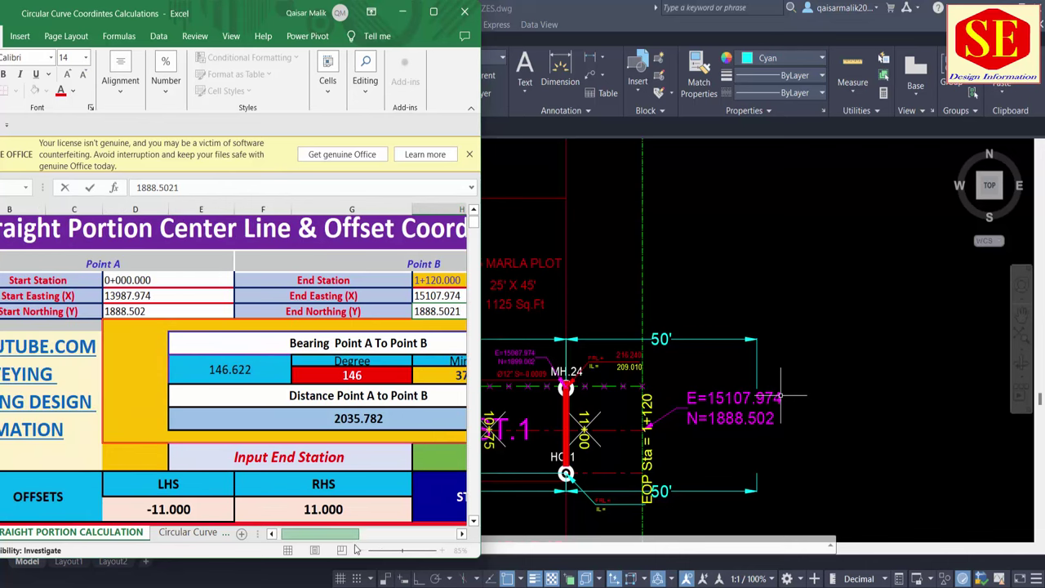
pyautogui.moveTo(377, 541); pyautogui.dragTo(147, 317)
pyautogui.moveTo(288, 531); pyautogui.dragTo(310, 310)
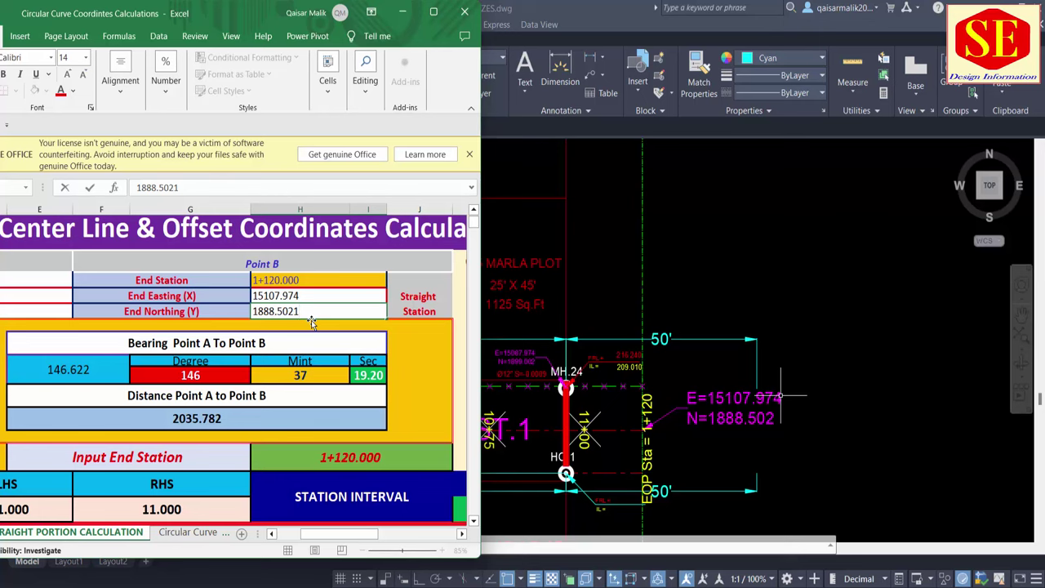
pyautogui.press('Return')
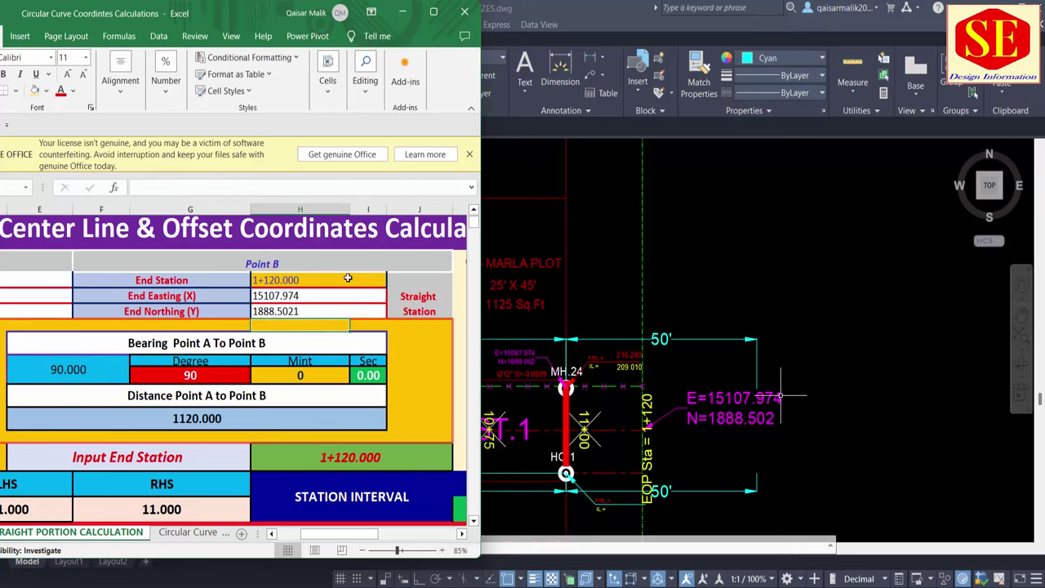
# Step: Maximize the workbook and check the bearing's degree, minutes and seconds cells
pyautogui.click(434, 12)
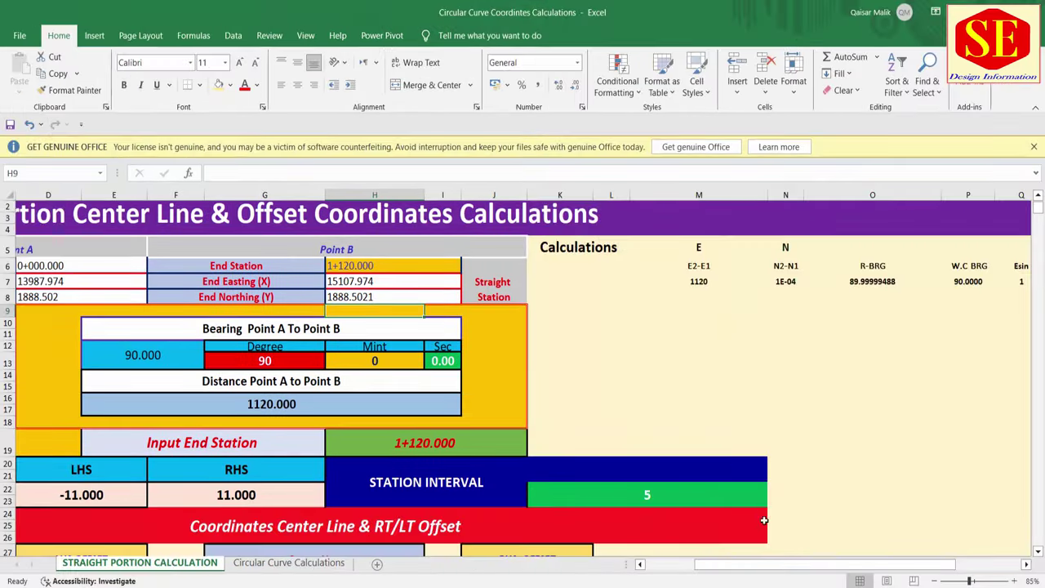
pyautogui.moveTo(796, 564); pyautogui.dragTo(747, 564)
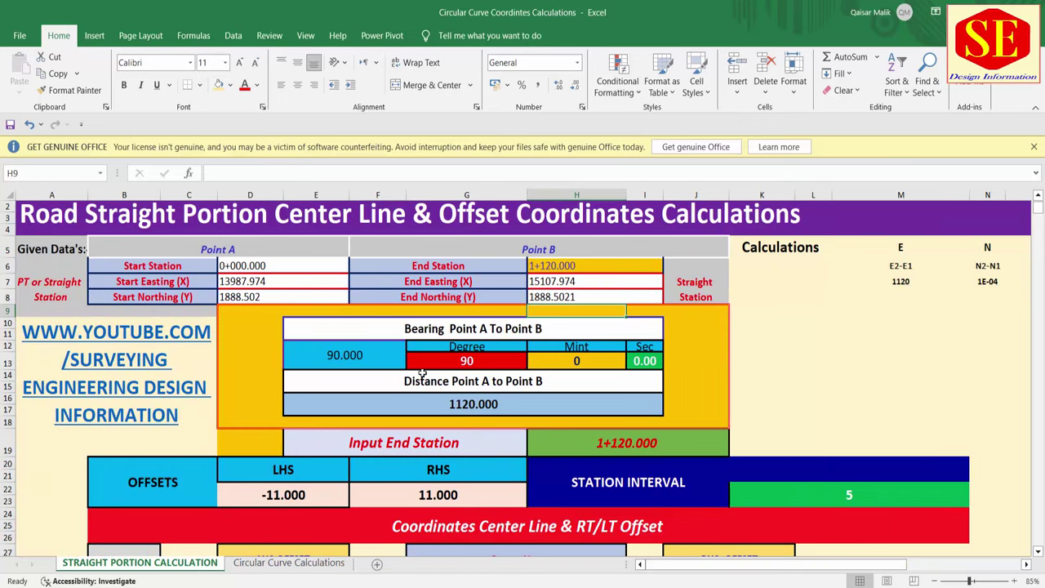
pyautogui.click(369, 359)
pyautogui.click(480, 361)
pyautogui.click(645, 361)
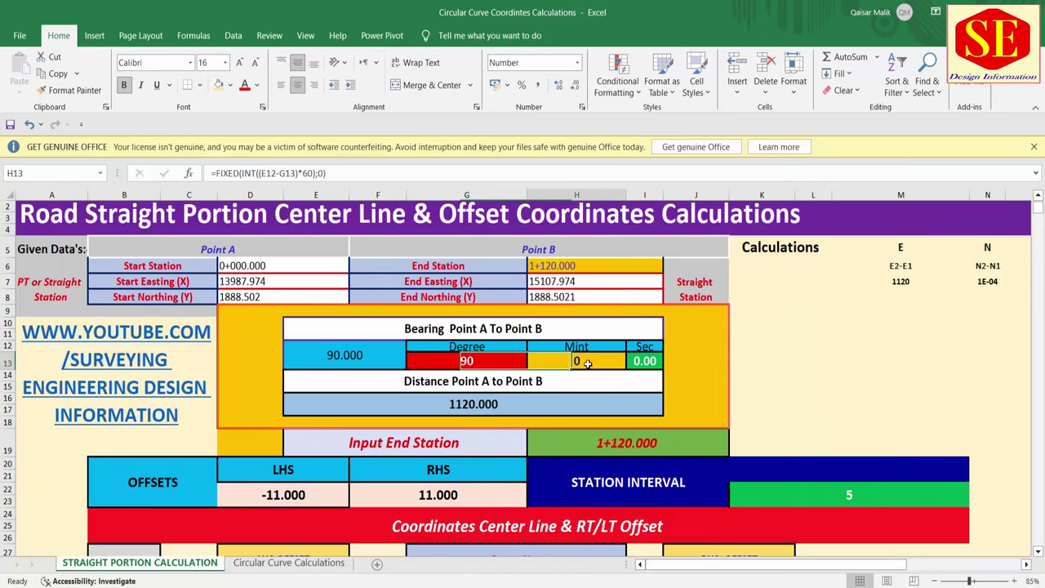
# Step: Inspect the distance formula =SQRT((M7)^2+(N7)^2) and commit it unchanged
pyautogui.click(453, 408)
pyautogui.doubleClick(474, 400)
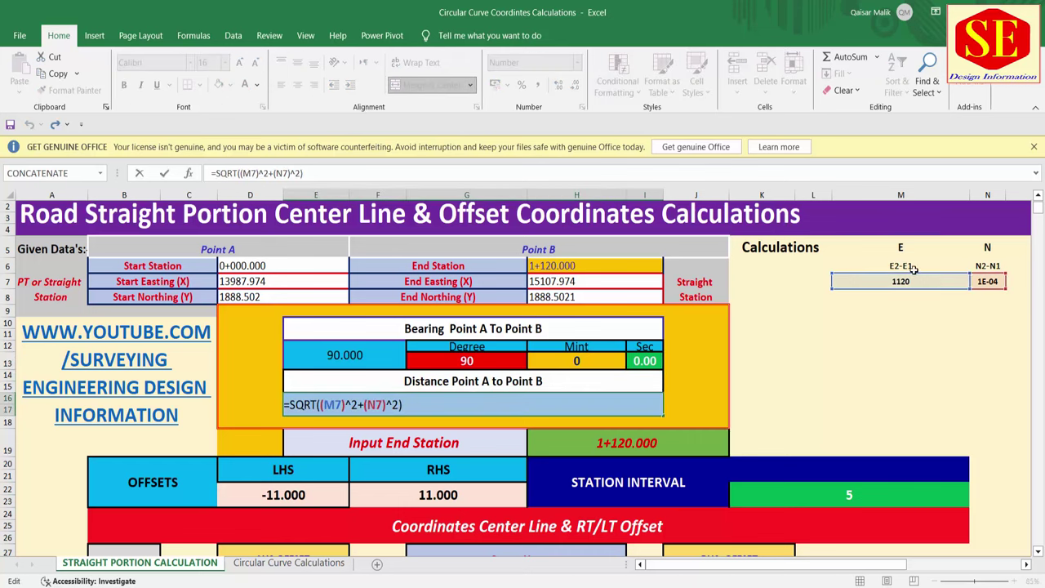
pyautogui.write('`')
pyautogui.press('BackSpace')
pyautogui.hotkey('ctrl', 'Return')
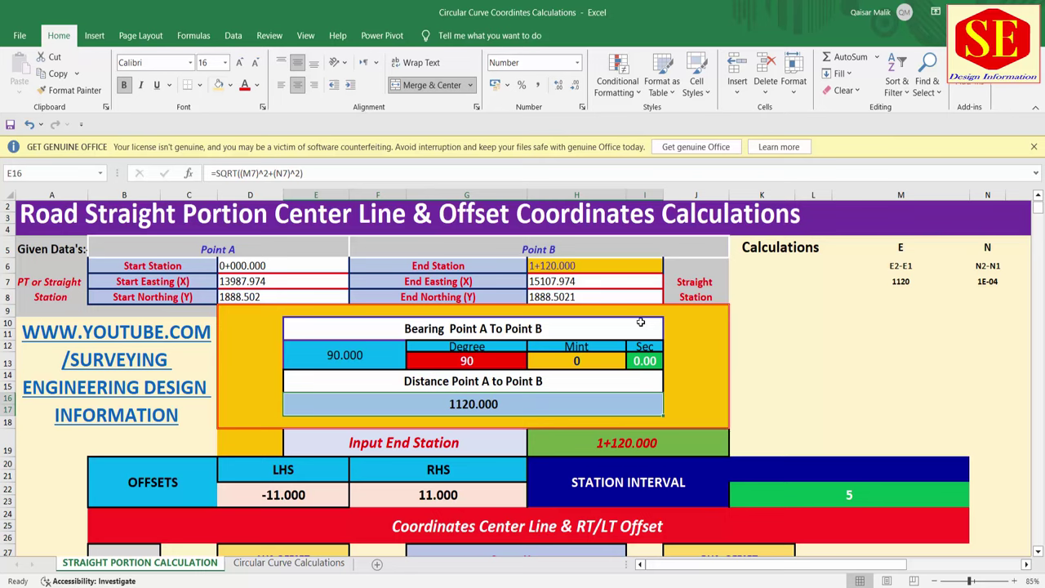
pyautogui.scroll(-1, 641, 322)
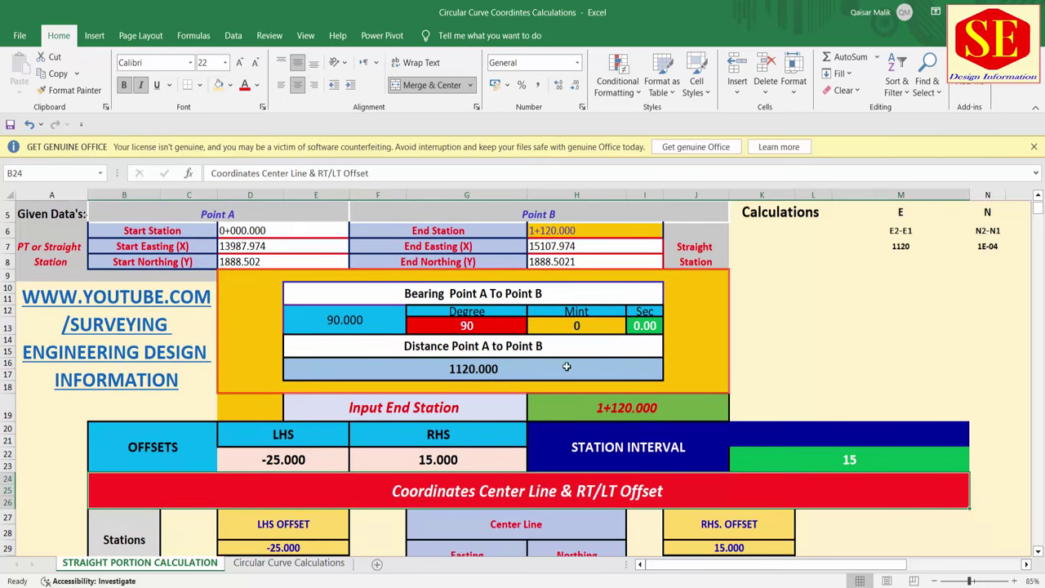
# Step: Try a station interval of 1 and an input round station of 1
pyautogui.scroll(-1, 566, 367)
pyautogui.click(617, 390)
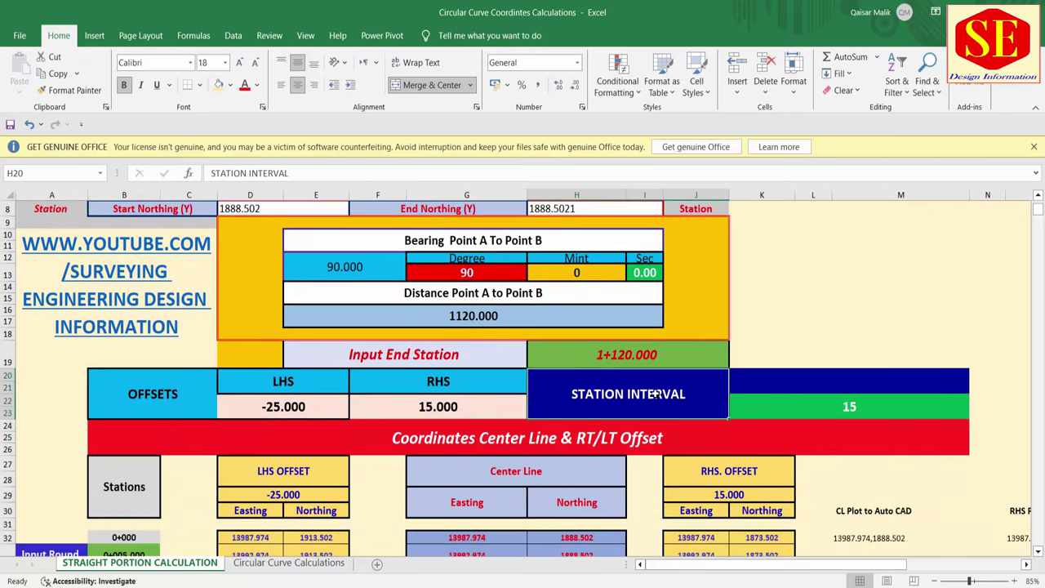
pyautogui.click(866, 406)
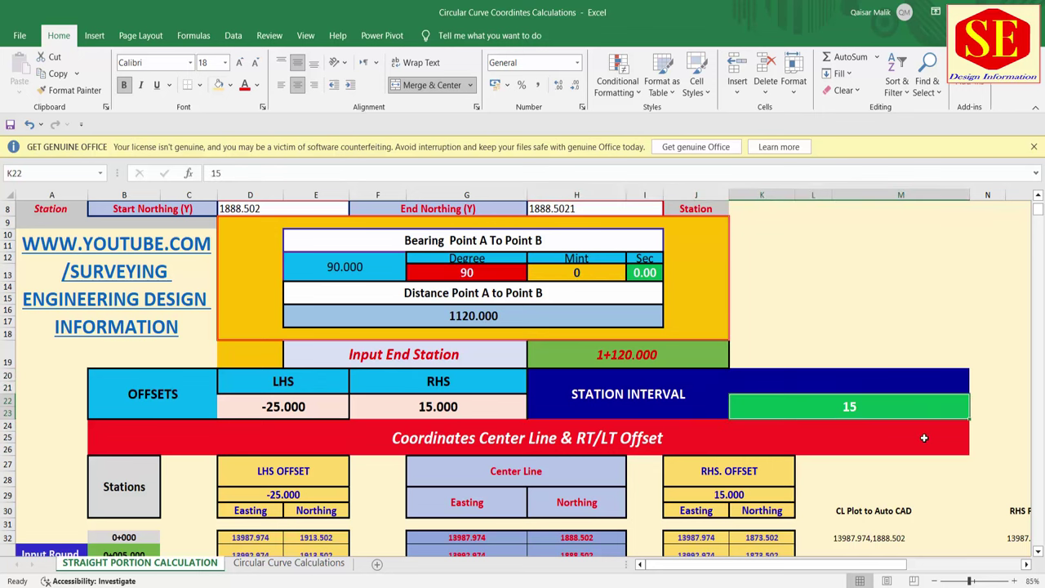
pyautogui.write('1')
pyautogui.press('Return')
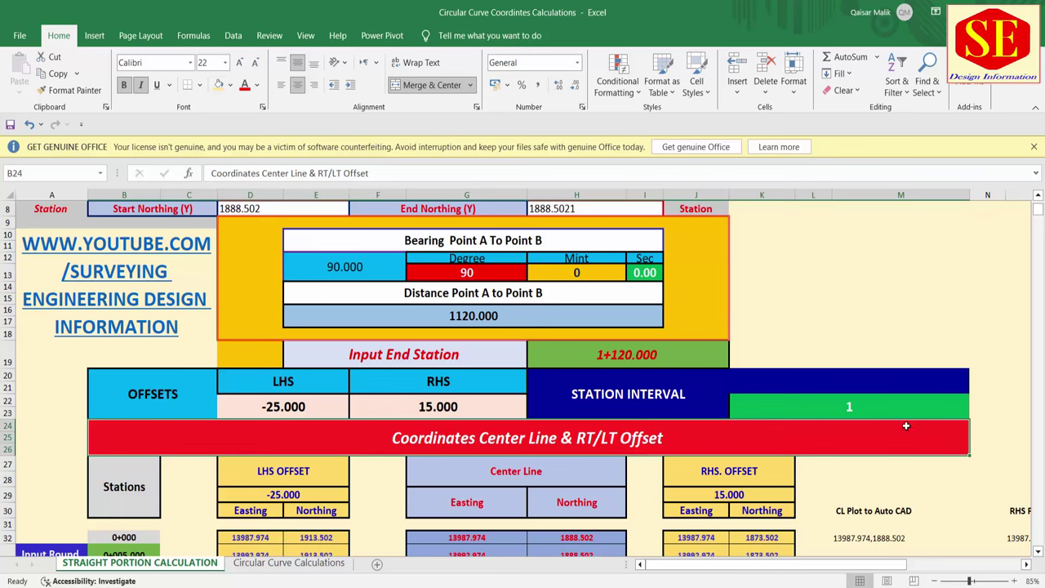
pyautogui.scroll(-2, 880, 414)
pyautogui.click(141, 480)
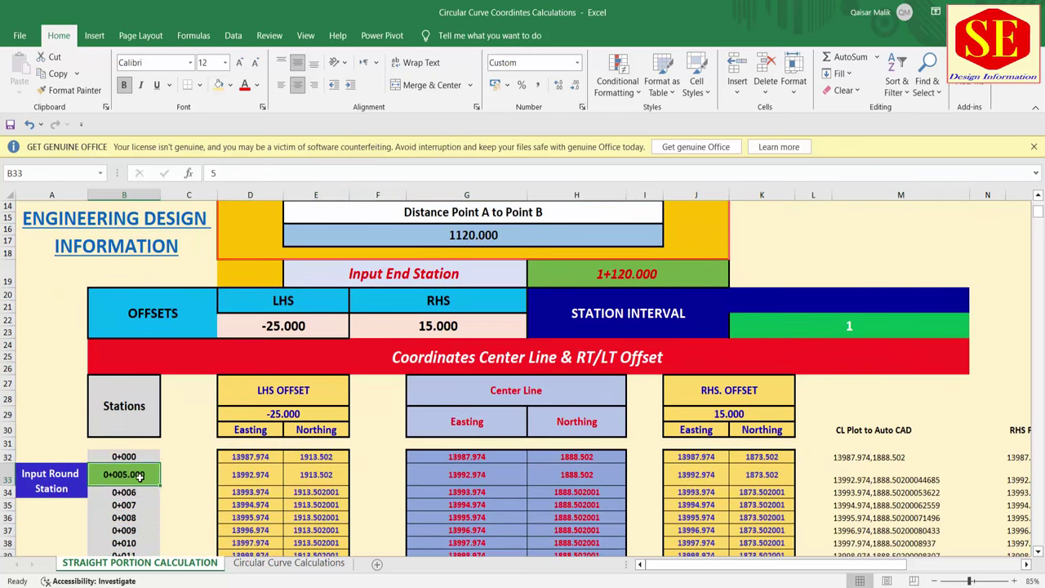
pyautogui.write('1')
pyautogui.press('Return')
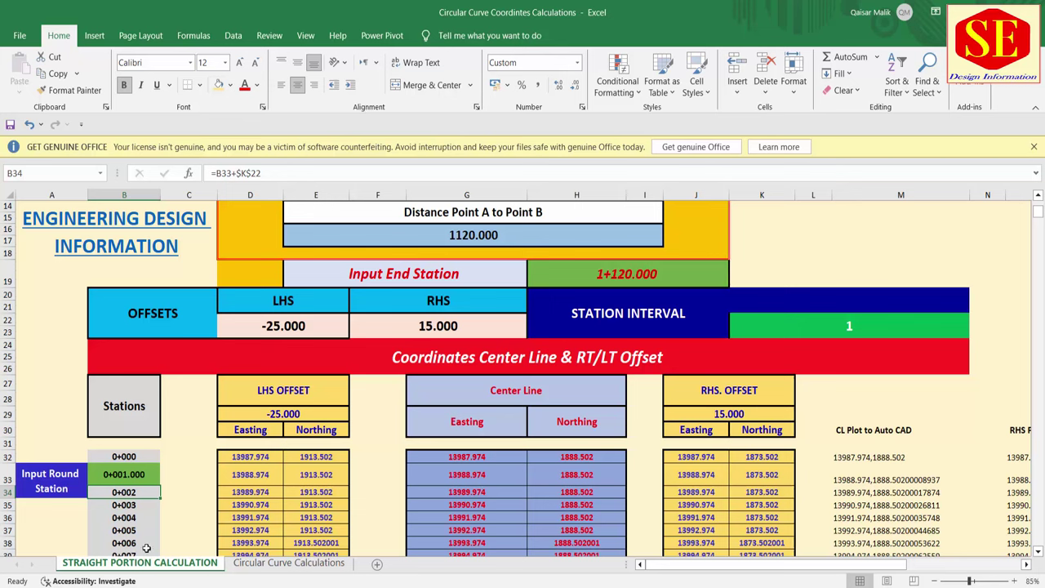
# Step: Change both the station interval and the input round station to 2
pyautogui.click(853, 320)
pyautogui.write('2')
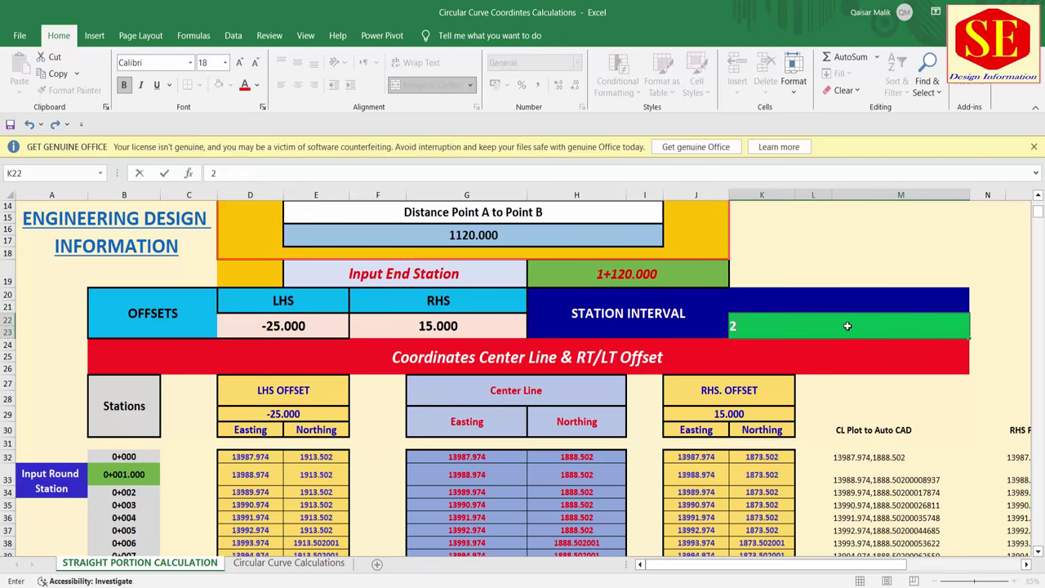
pyautogui.press('Return')
pyautogui.click(133, 474)
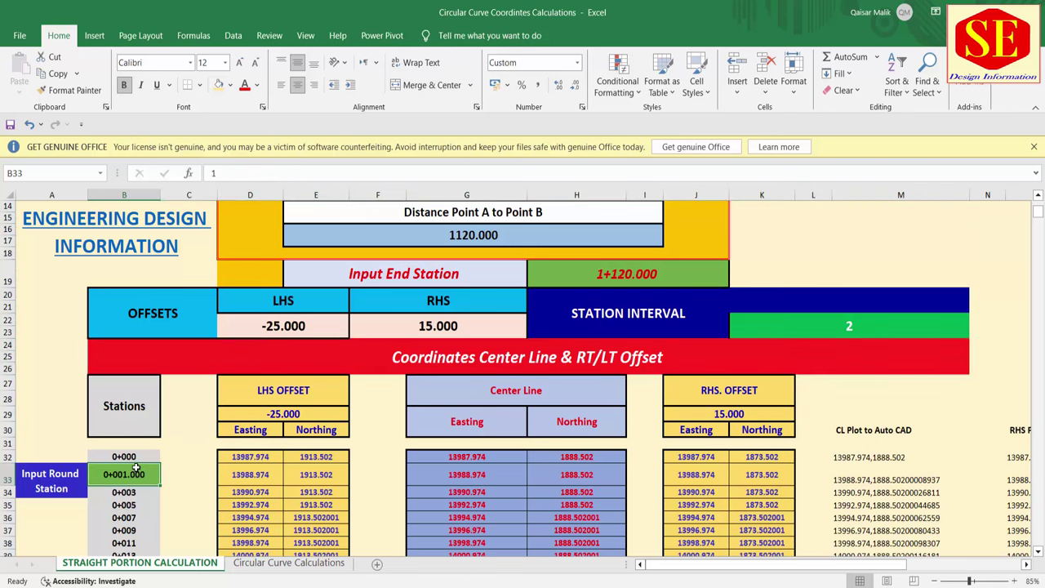
pyautogui.write('2')
pyautogui.press('Return')
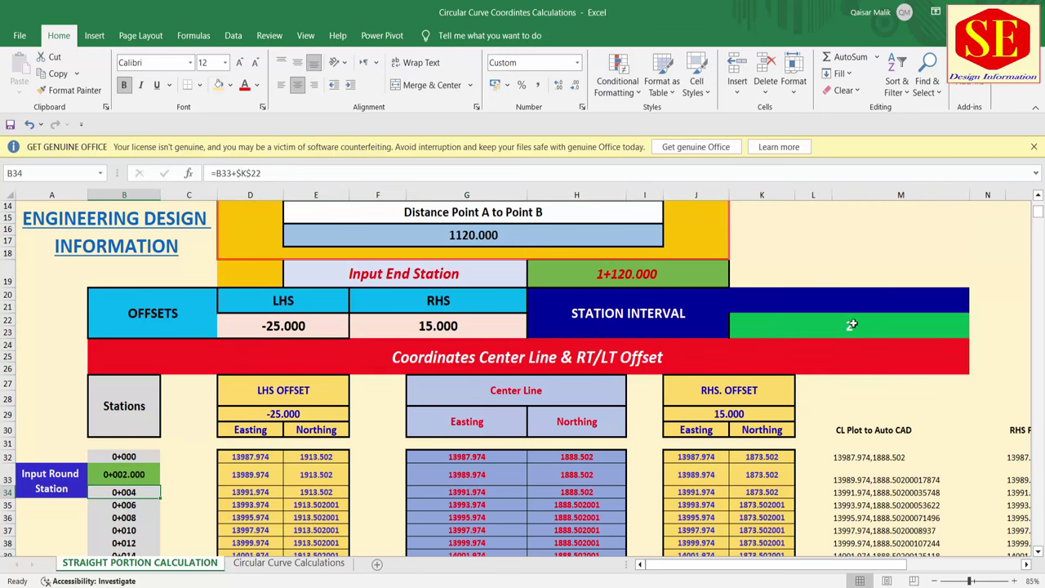
# Step: Set the station interval in K22 and the input round station in B33 to 5
pyautogui.click(876, 329)
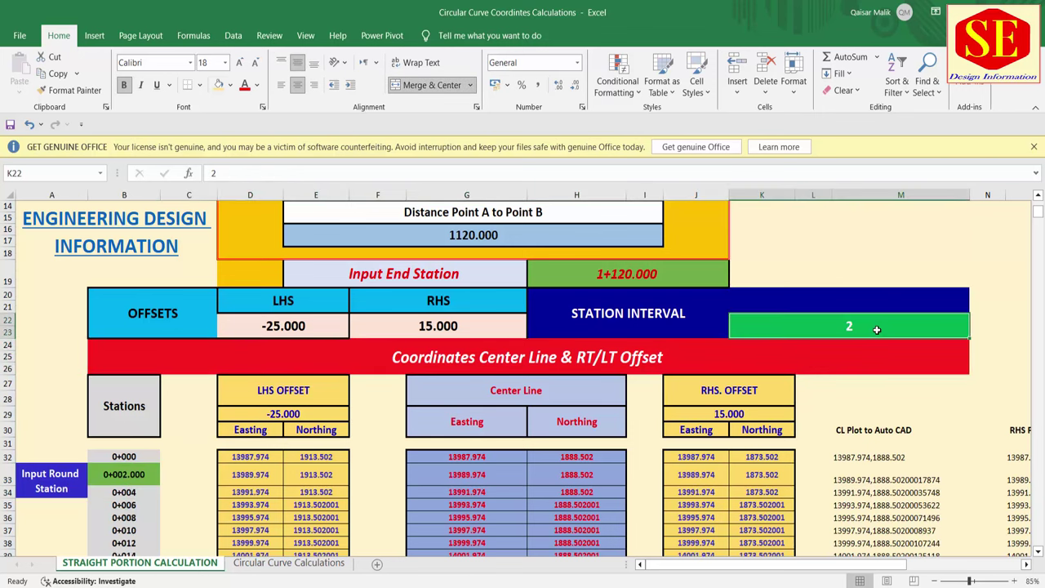
pyautogui.write('5')
pyautogui.press('Return')
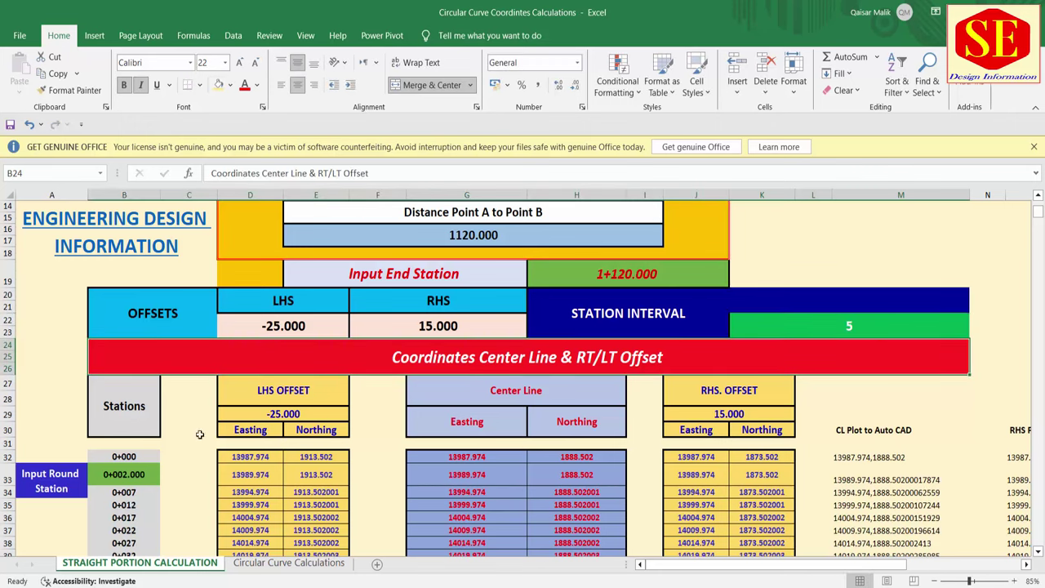
pyautogui.click(132, 474)
pyautogui.write('5')
pyautogui.press('Return')
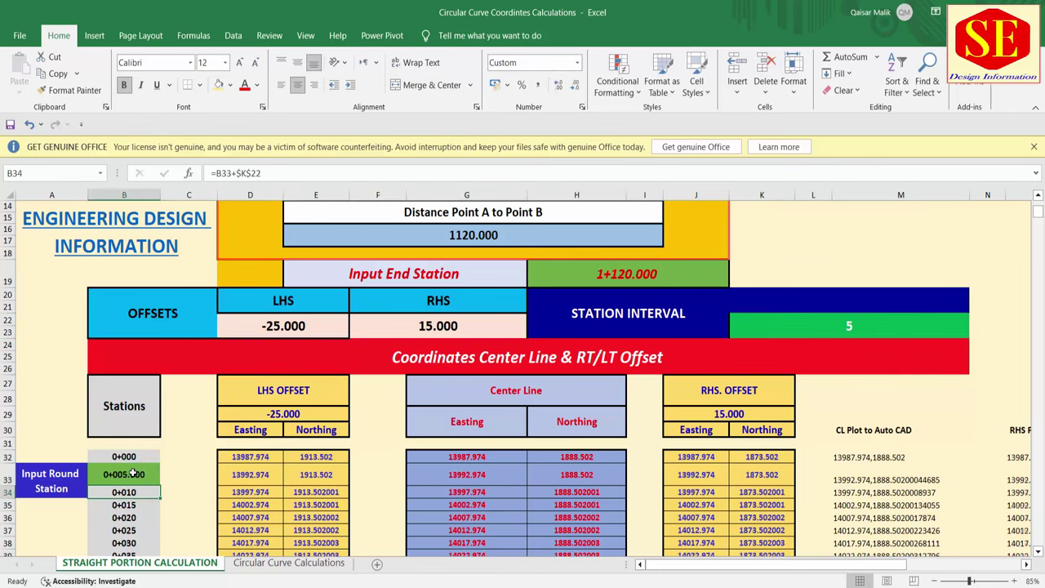
# Step: Review the LHS offset, centre line and RHS offset coordinate columns
pyautogui.click(283, 326)
pyautogui.moveTo(333, 345); pyautogui.dragTo(333, 345)
pyautogui.moveTo(284, 390); pyautogui.dragTo(316, 547)
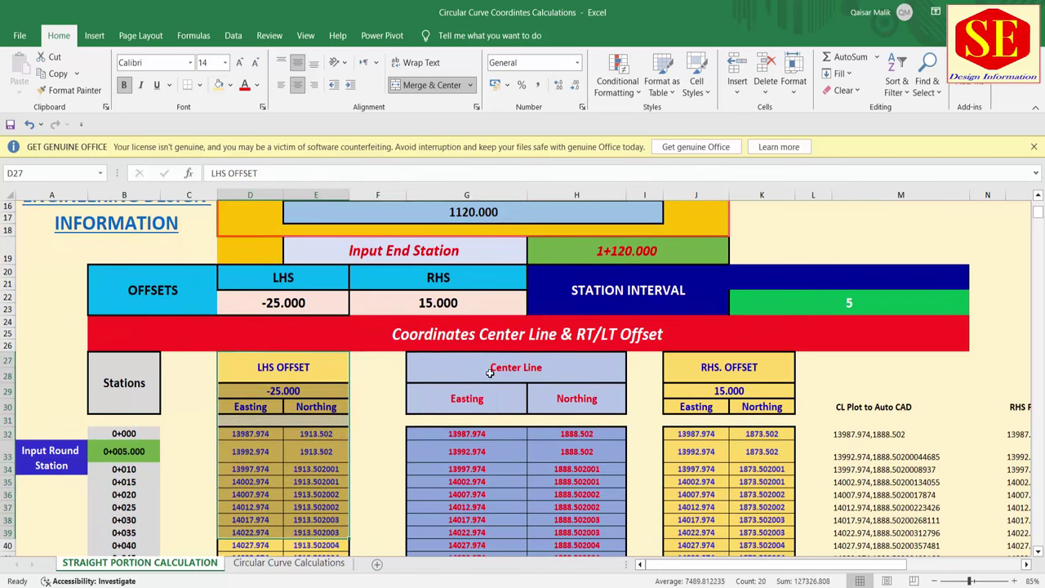
pyautogui.moveTo(490, 373); pyautogui.dragTo(490, 541)
pyautogui.moveTo(286, 372); pyautogui.dragTo(303, 555)
pyautogui.moveTo(696, 367); pyautogui.dragTo(725, 547)
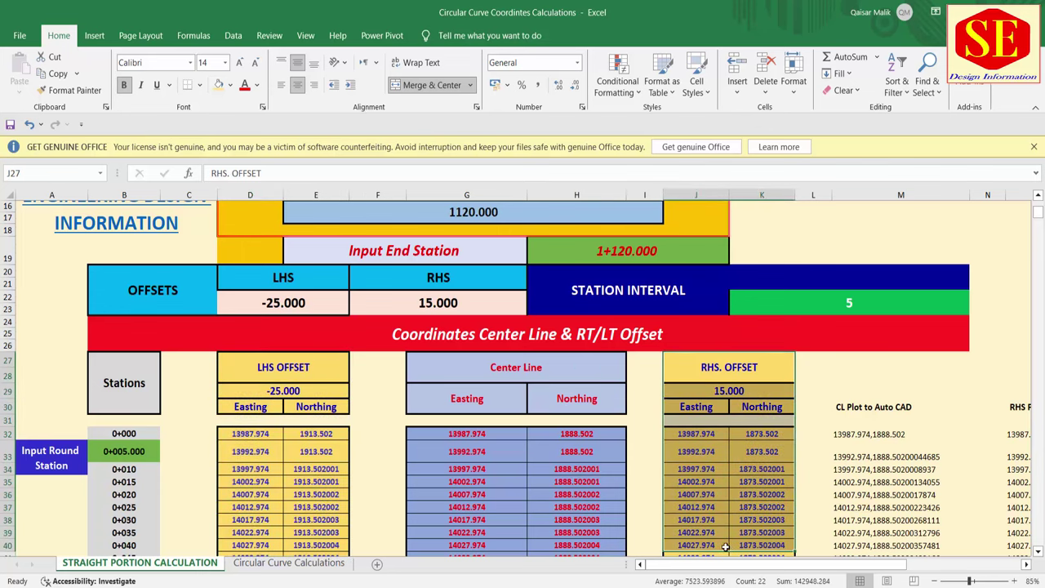
# Step: Change the LHS offset from -25 to -11 and the RHS offset to 11
pyautogui.click(285, 306)
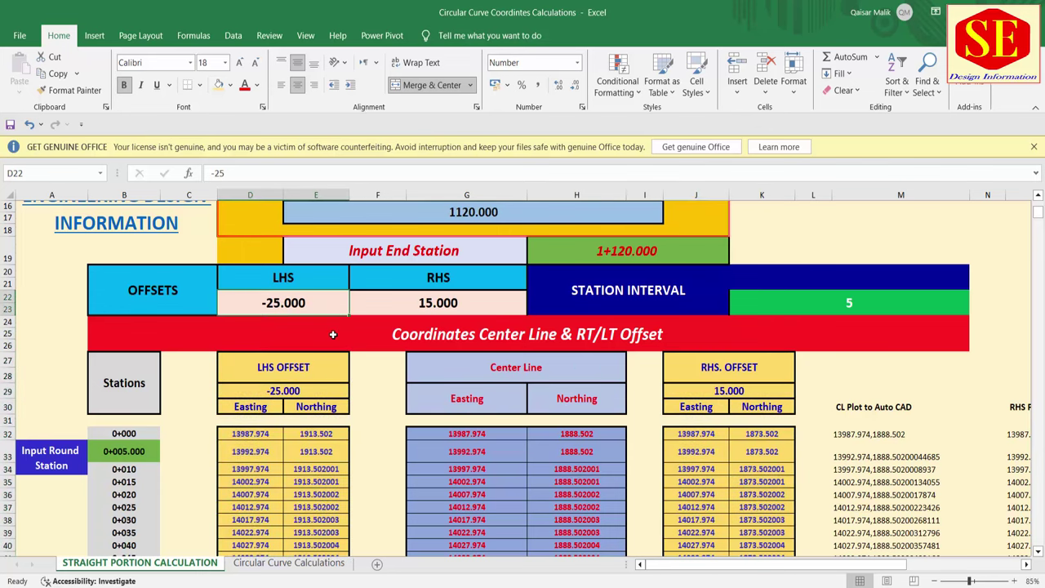
pyautogui.write('-11')
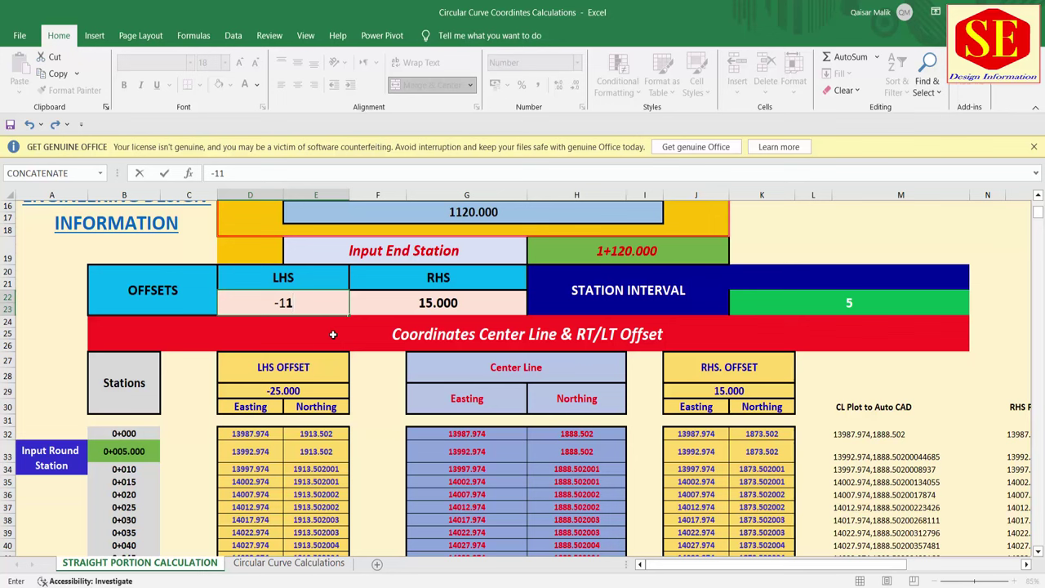
pyautogui.press('Return')
pyautogui.click(333, 334)
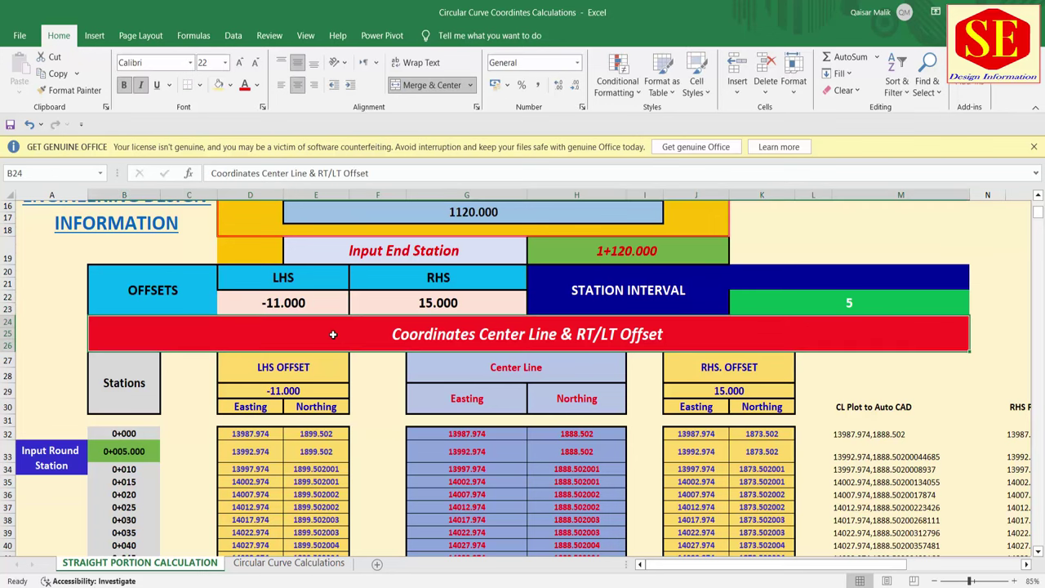
pyautogui.click(402, 303)
pyautogui.write('11')
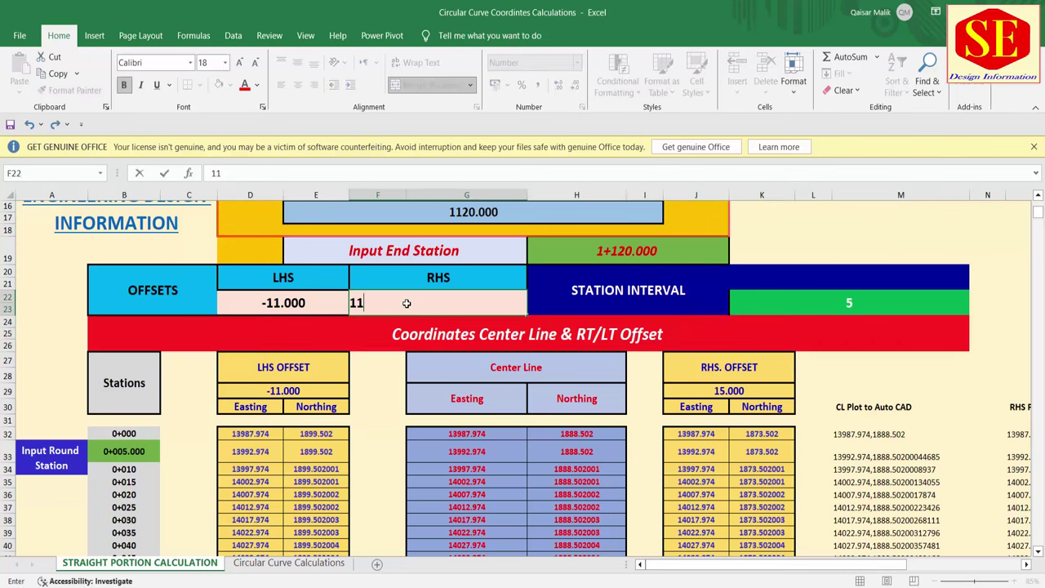
pyautogui.press('Return')
pyautogui.click(330, 303)
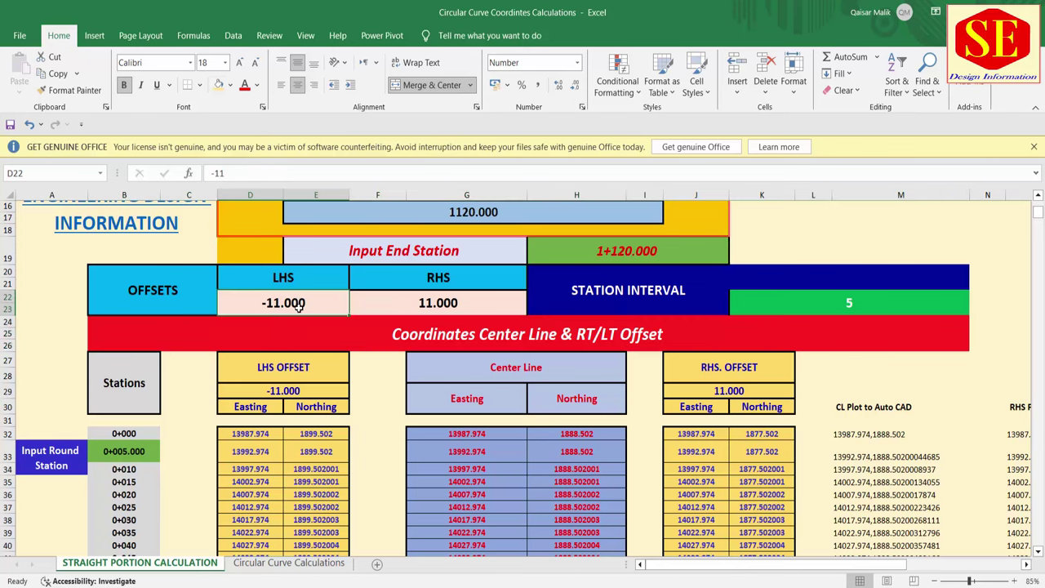
# Step: Copy the LHS offset Easting/Northing range D32:E256 and bring up the SEWER LINE LEVELS SHEET workbook
pyautogui.scroll(-1, 299, 305)
pyautogui.scroll(-1, 245, 327)
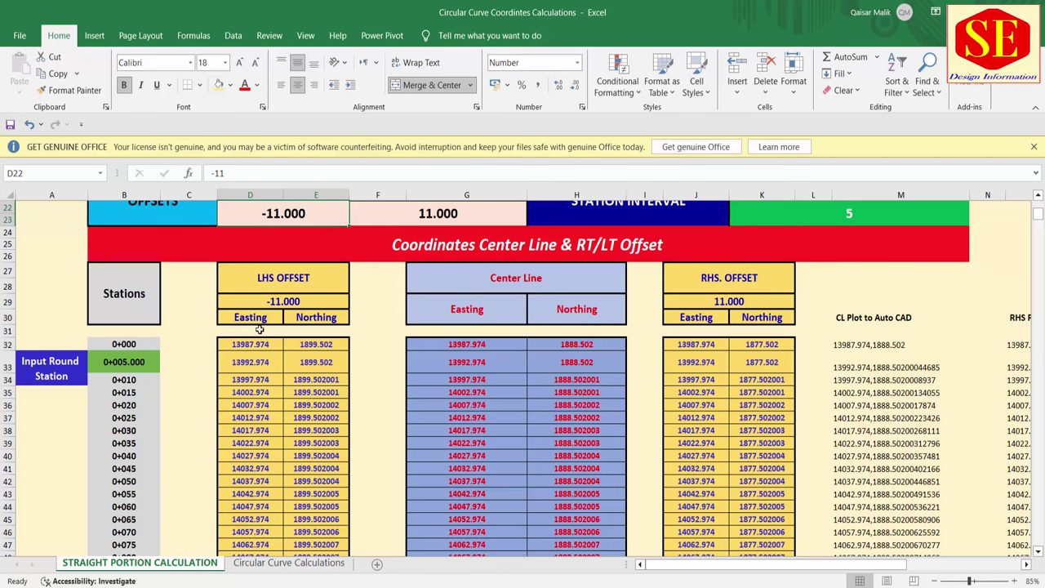
pyautogui.moveTo(250, 344)
pyautogui.mouseDown()
pyautogui.moveTo(323, 524)
pyautogui.moveTo(326, 581)
pyautogui.mouseUp()
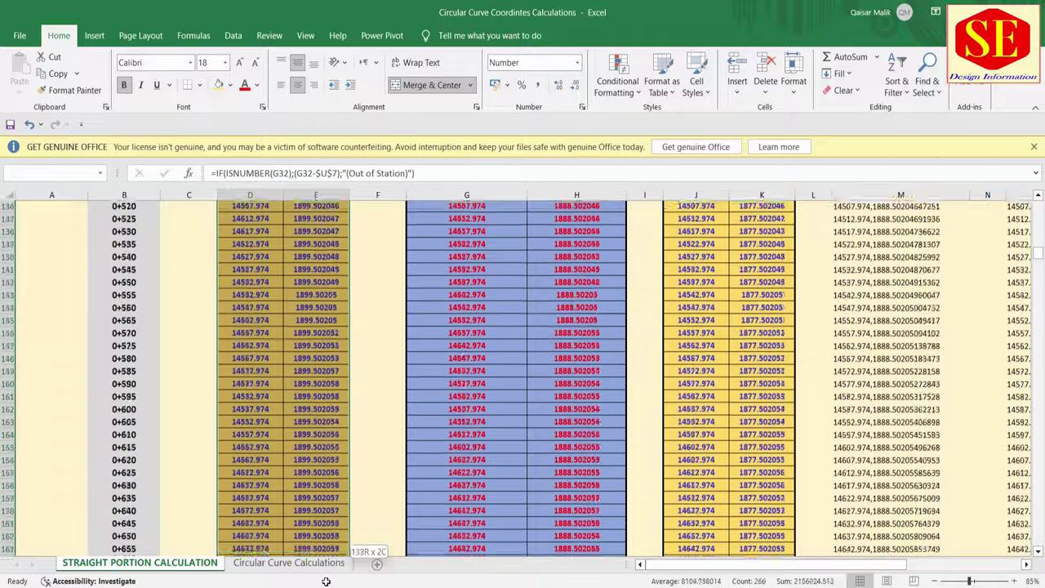
pyautogui.moveTo(326, 581); pyautogui.dragTo(298, 284)
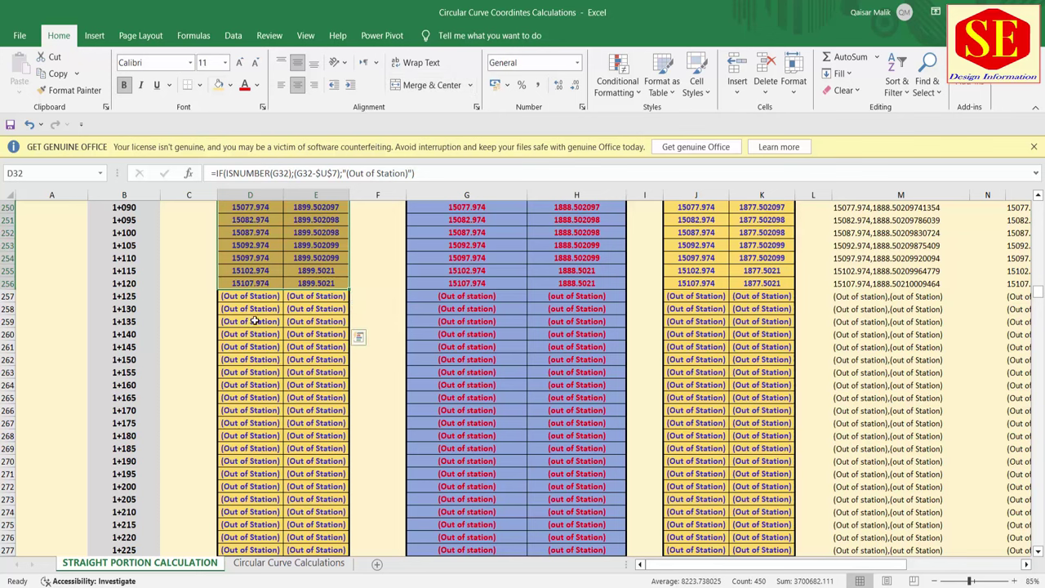
pyautogui.scroll(2, 255, 317)
pyautogui.rightClick(250, 276)
pyautogui.click(280, 267)
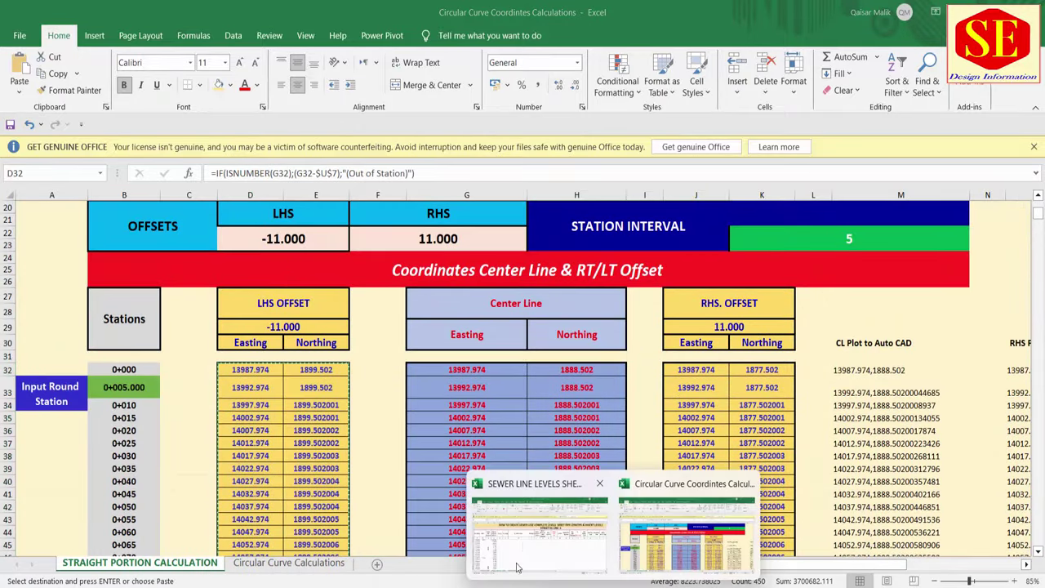
pyautogui.click(537, 539)
# Step: Paste the coordinates as values at E5 and enter =E5&","&F5 in G5
pyautogui.rightClick(205, 327)
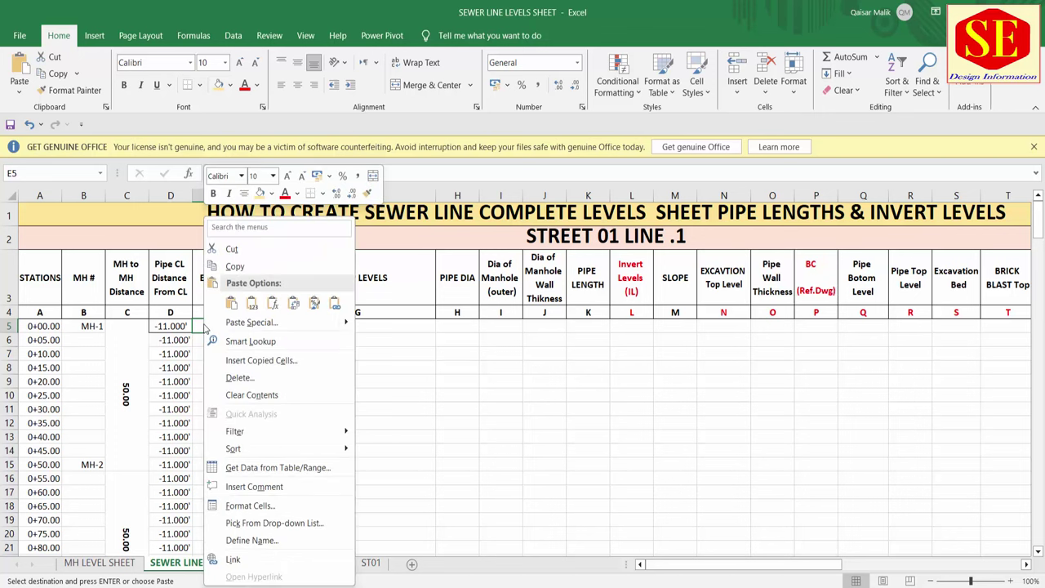
pyautogui.click(254, 304)
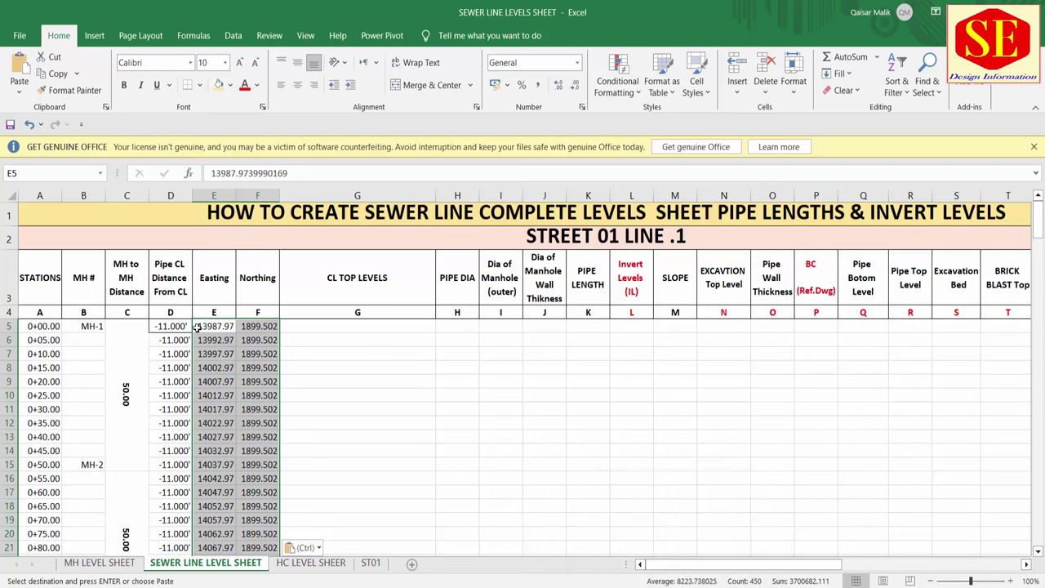
pyautogui.click(323, 330)
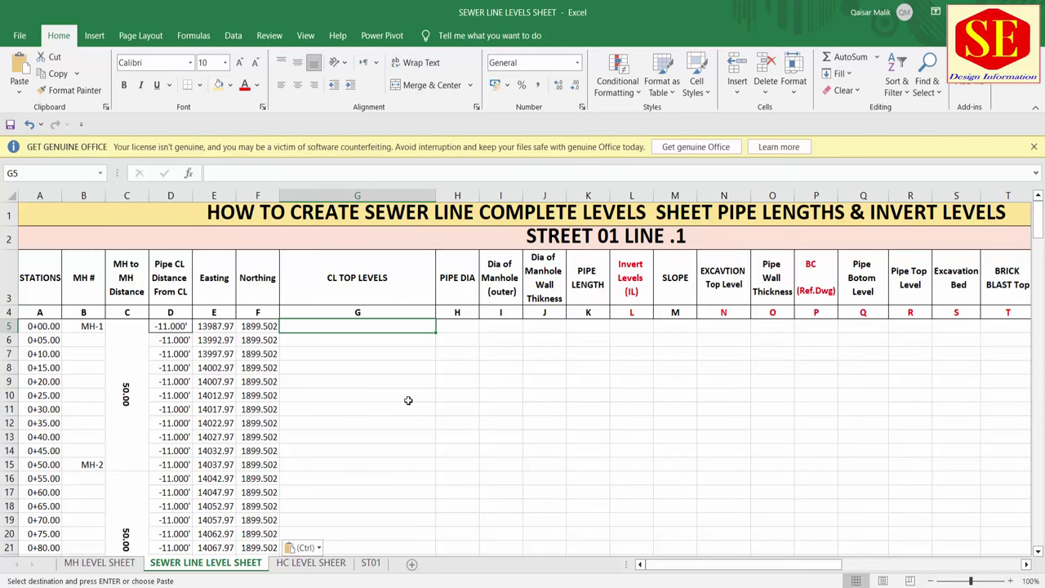
pyautogui.write('=')
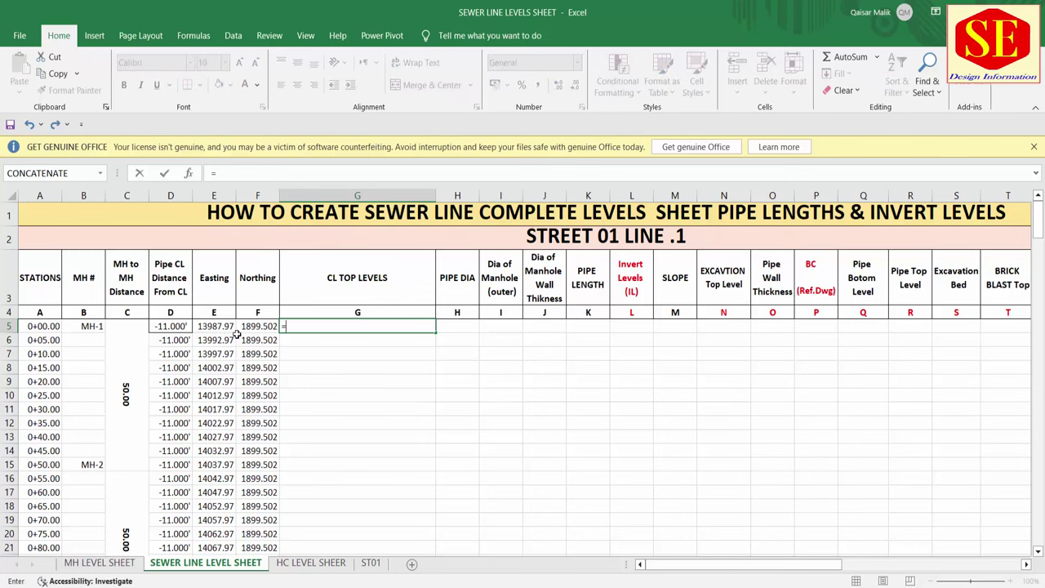
pyautogui.click(225, 329)
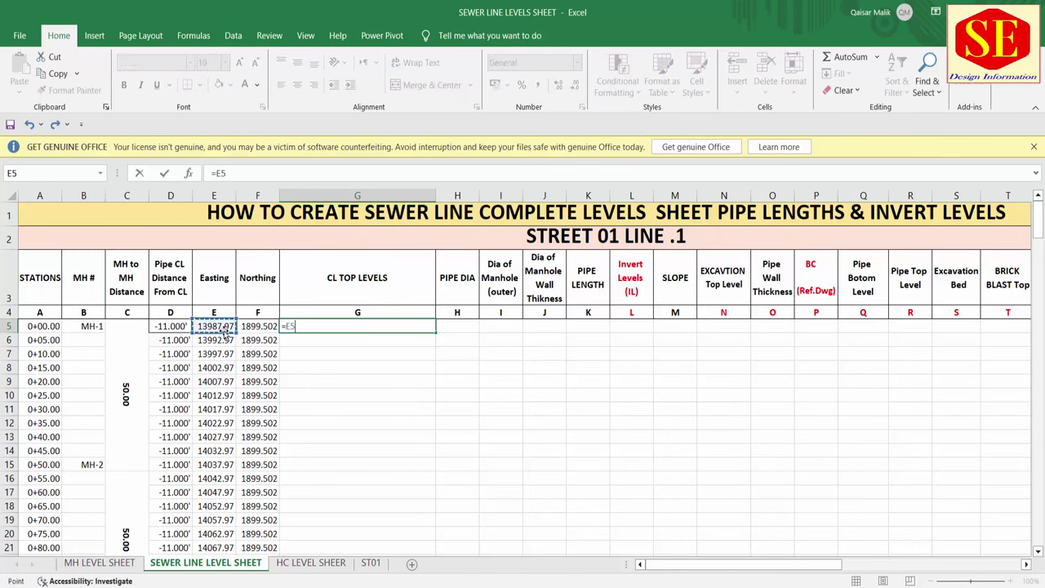
pyautogui.write('&","&')
pyautogui.click(242, 327)
pyautogui.press('Return')
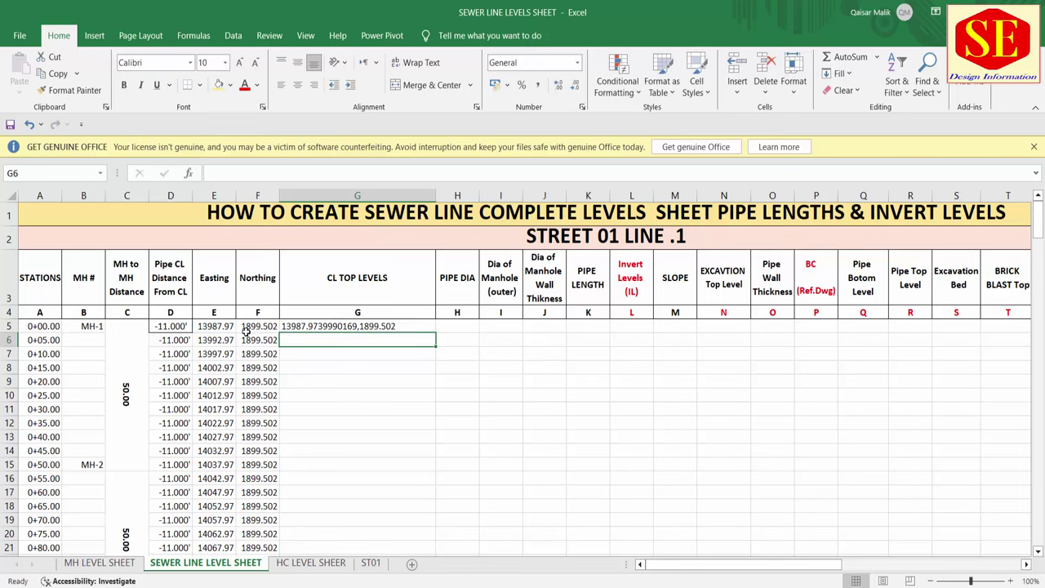
# Step: Fill the joining formula down column G and copy the joined coordinate pairs
pyautogui.click(380, 325)
pyautogui.doubleClick(434, 334)
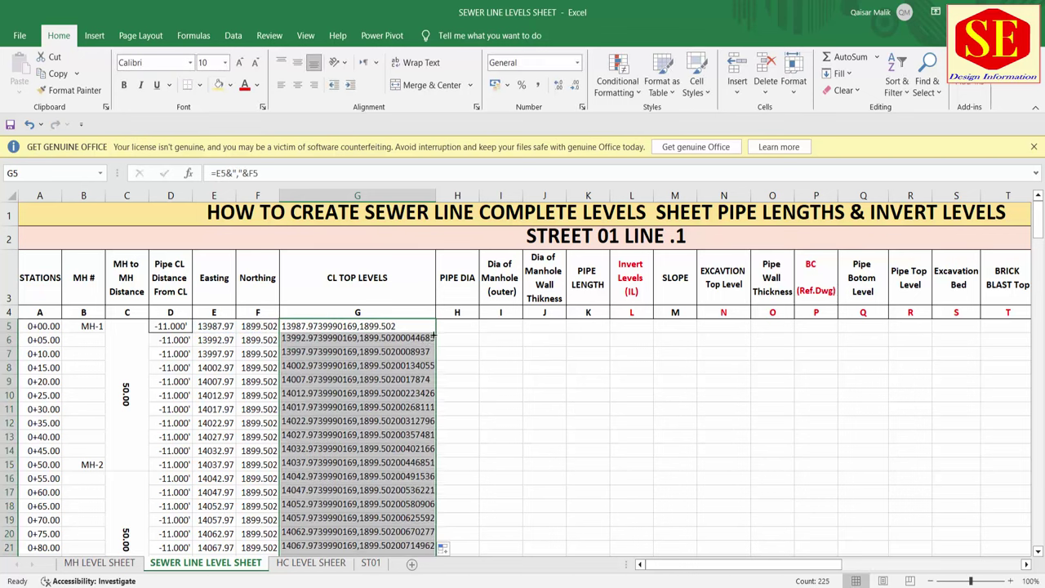
pyautogui.rightClick(390, 401)
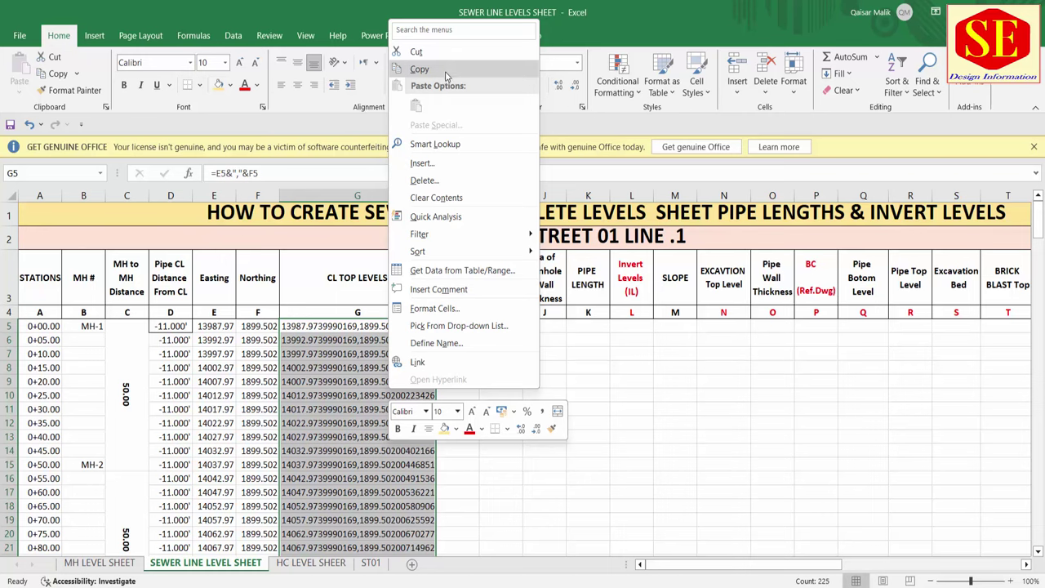
pyautogui.click(446, 69)
pyautogui.scroll(-15, 392, 406)
pyautogui.scroll(-12, 393, 406)
pyautogui.scroll(-5, 393, 406)
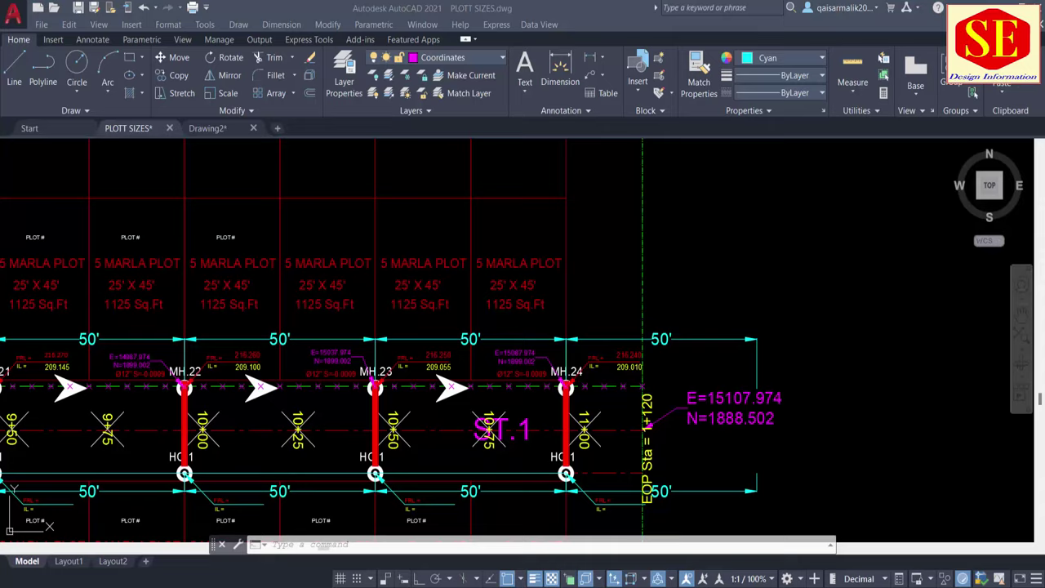
# Step: Start a polyline and paste the copied easting,northing pairs as its points
pyautogui.scroll(-5, 489, 398)
pyautogui.scroll(-3, 489, 397)
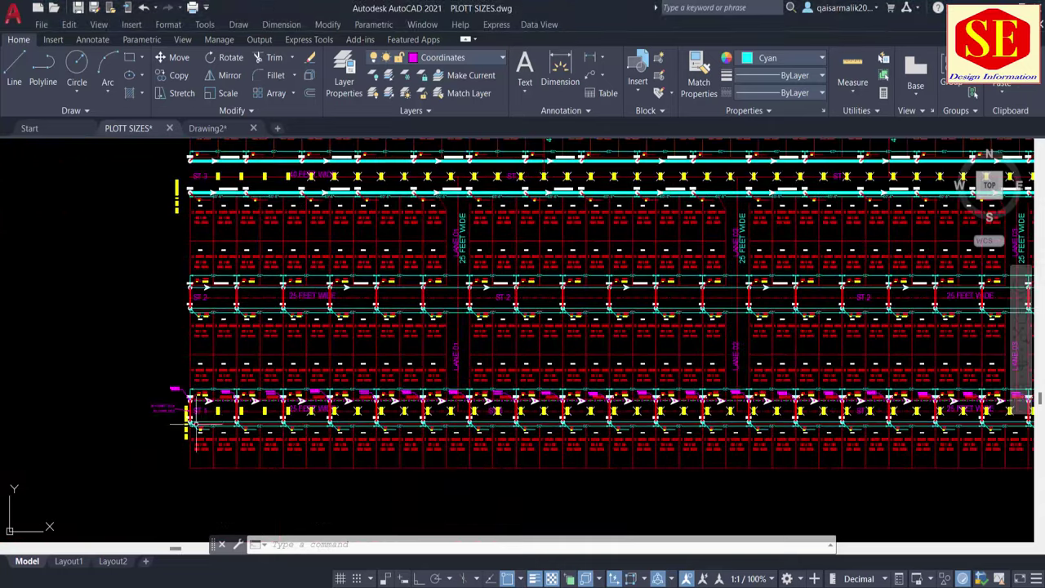
pyautogui.scroll(5, 196, 425)
pyautogui.scroll(5, 408, 363)
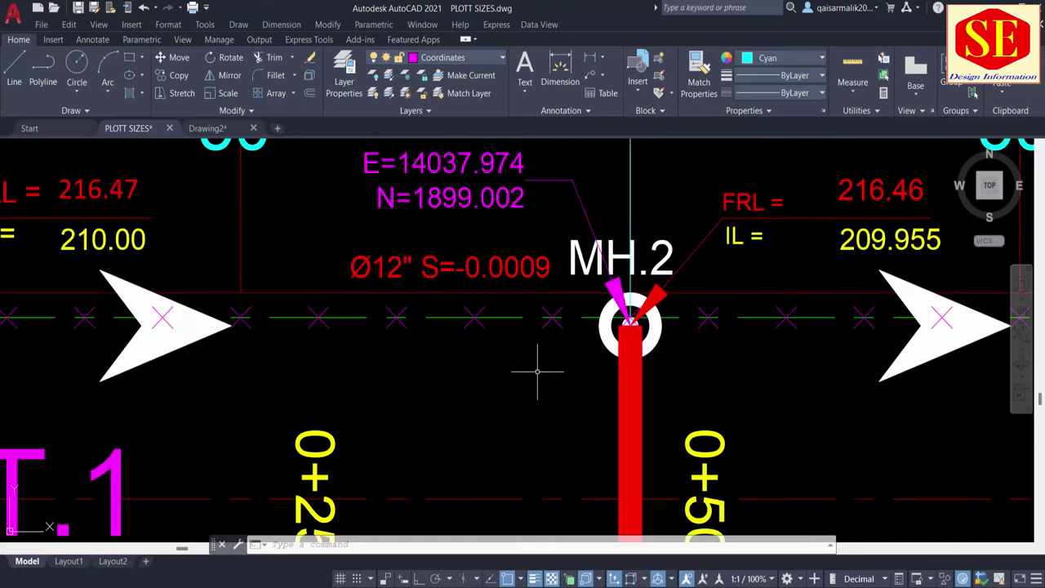
pyautogui.scroll(-5, 537, 372)
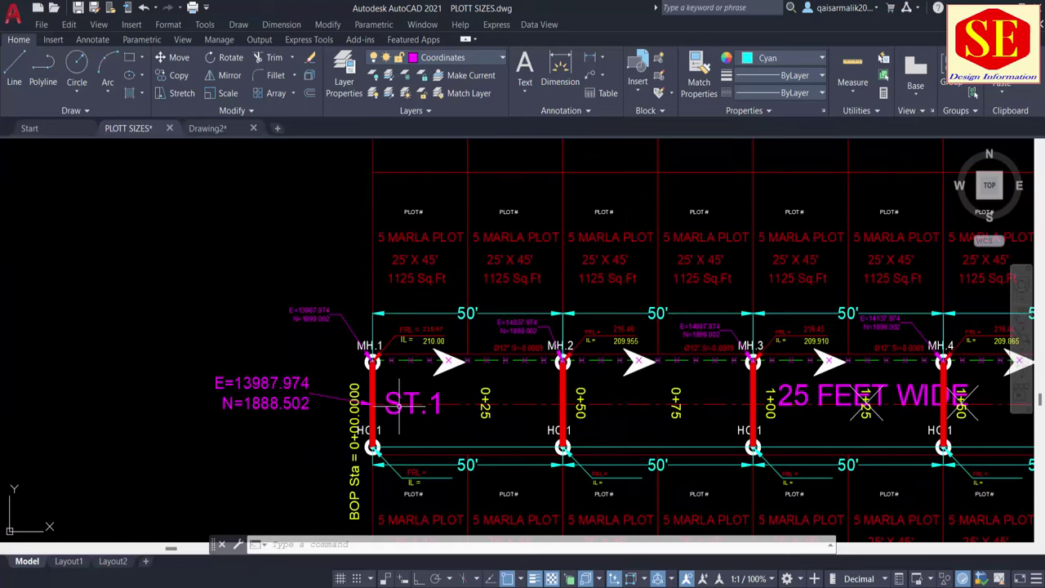
pyautogui.scroll(4, 394, 385)
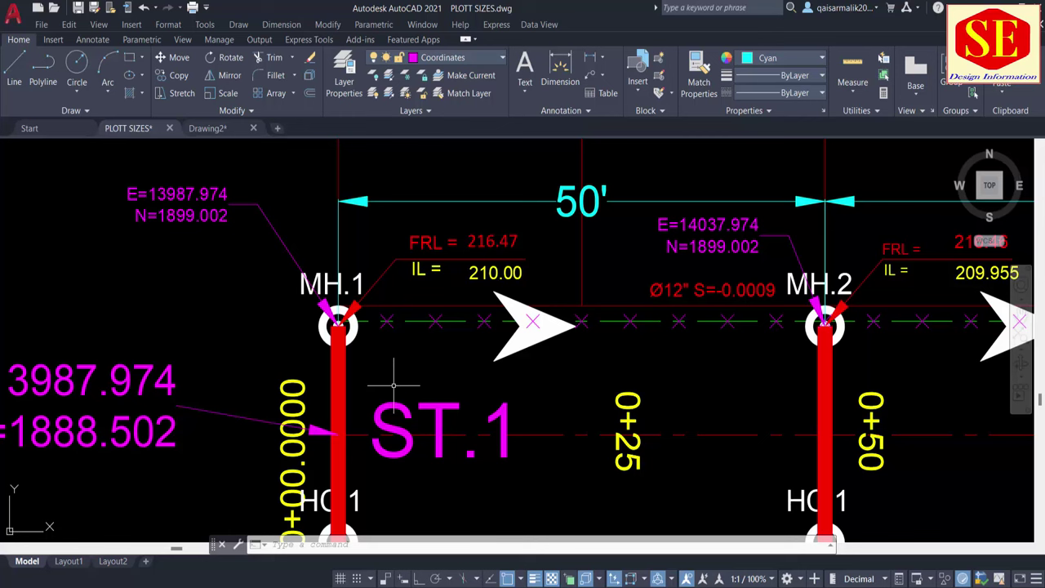
pyautogui.click(394, 385)
pyautogui.write('PL')
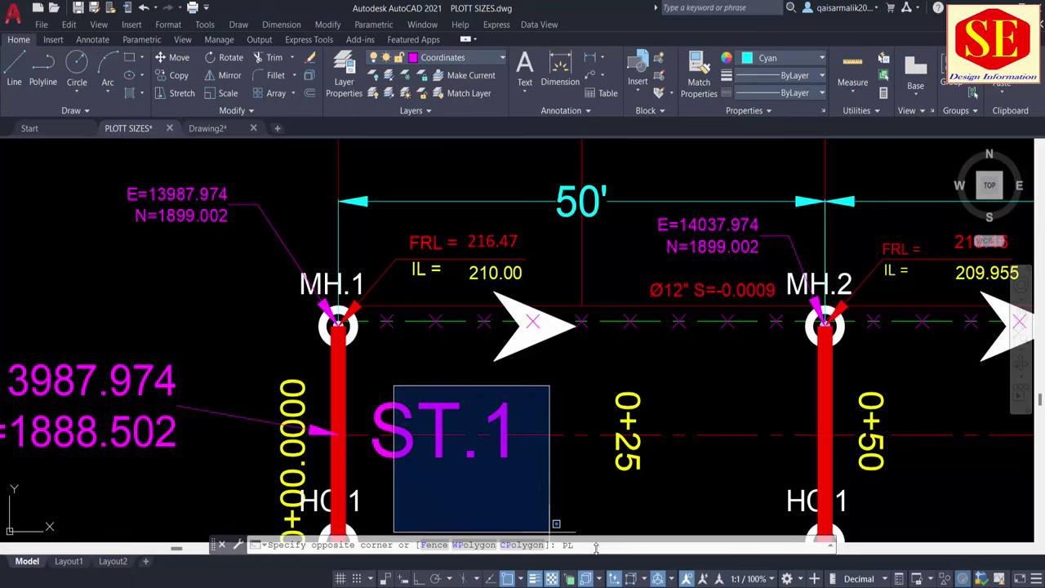
pyautogui.press('Return')
pyautogui.rightClick(442, 547)
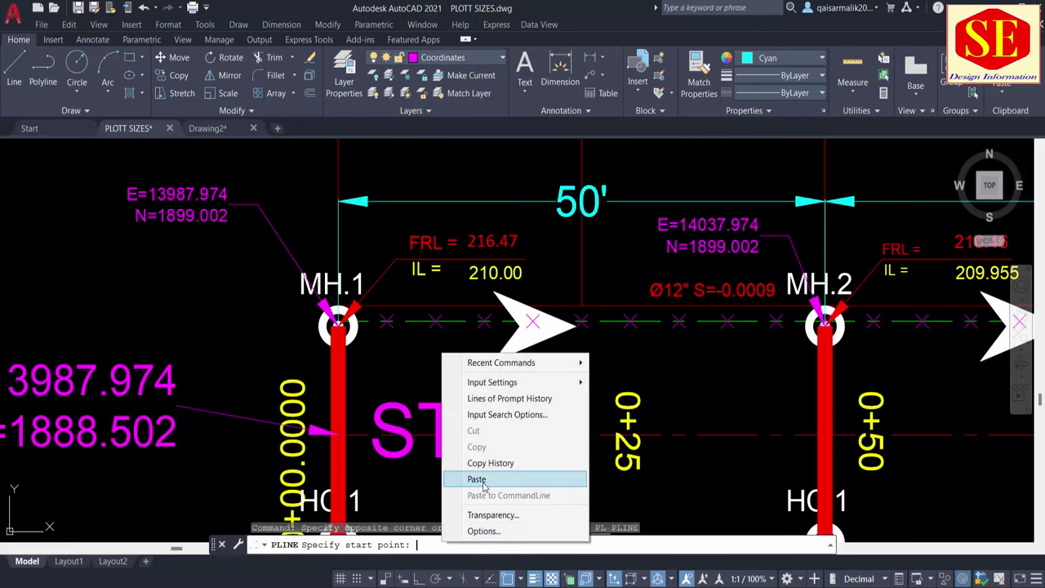
pyautogui.click(486, 481)
# Step: Add a final point, finish the polyline and select the new ST.1 line
pyautogui.scroll(-5, 571, 420)
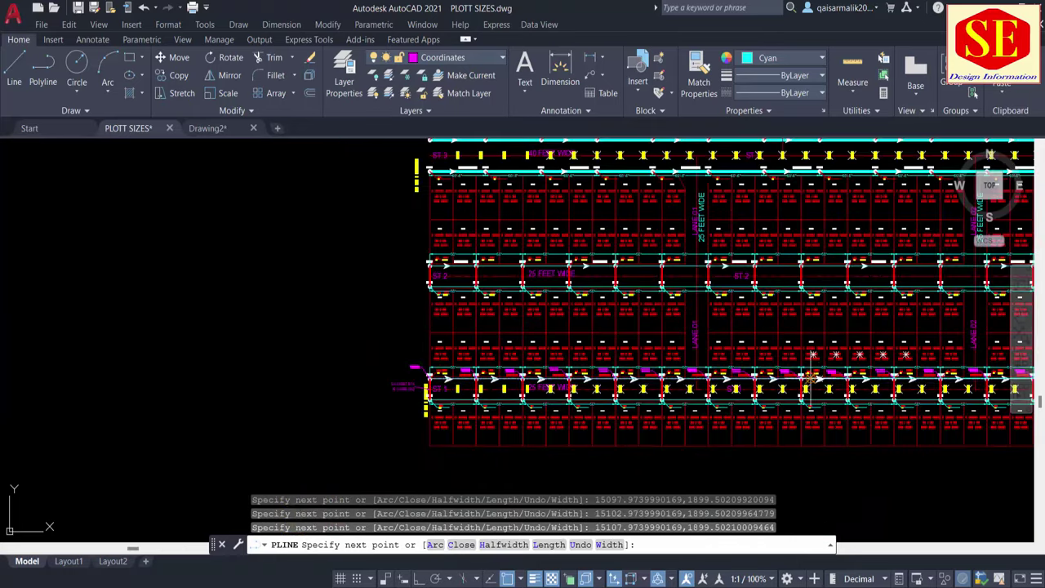
pyautogui.scroll(5, 828, 362)
pyautogui.scroll(-5, 559, 359)
pyautogui.scroll(3, 560, 369)
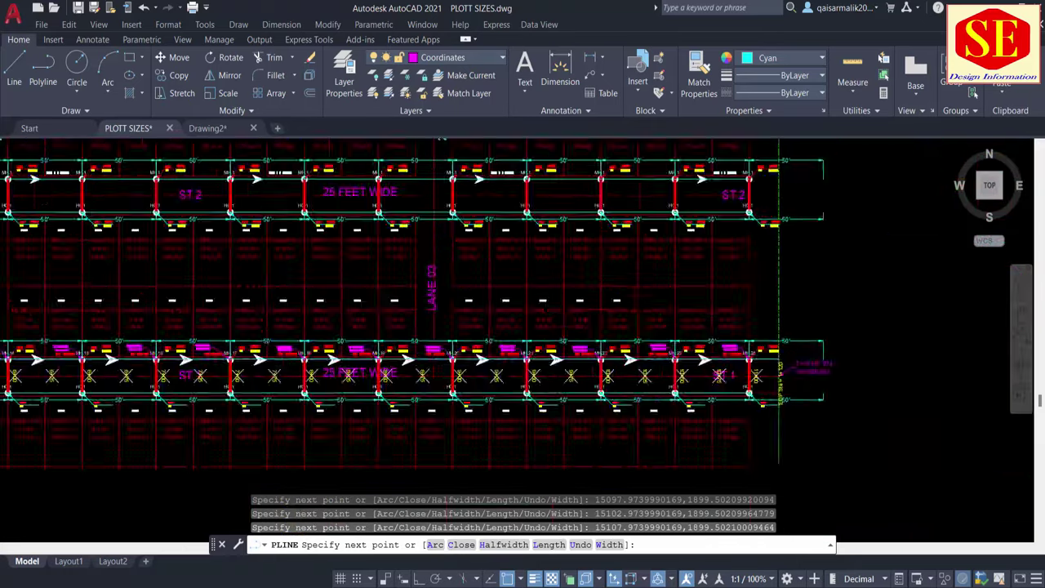
pyautogui.scroll(3, 572, 367)
pyautogui.scroll(2, 796, 337)
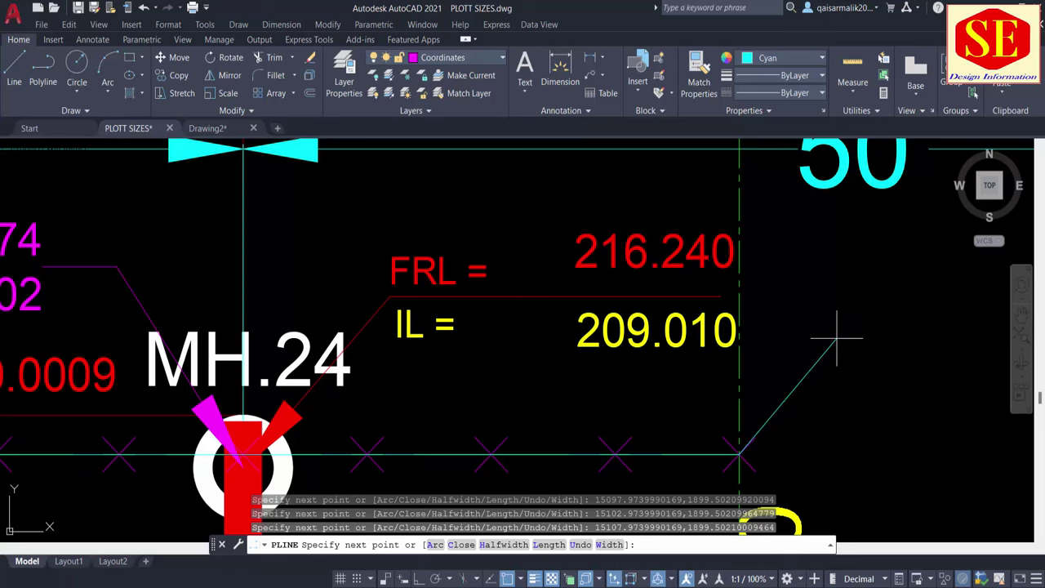
pyautogui.scroll(-5, 739, 302)
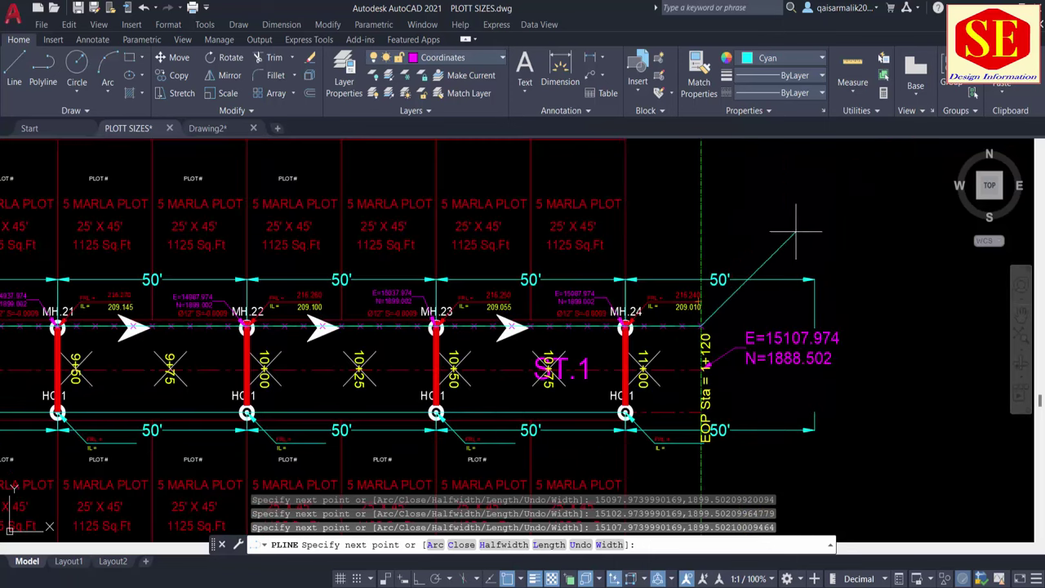
pyautogui.click(808, 194)
pyautogui.press('Escape')
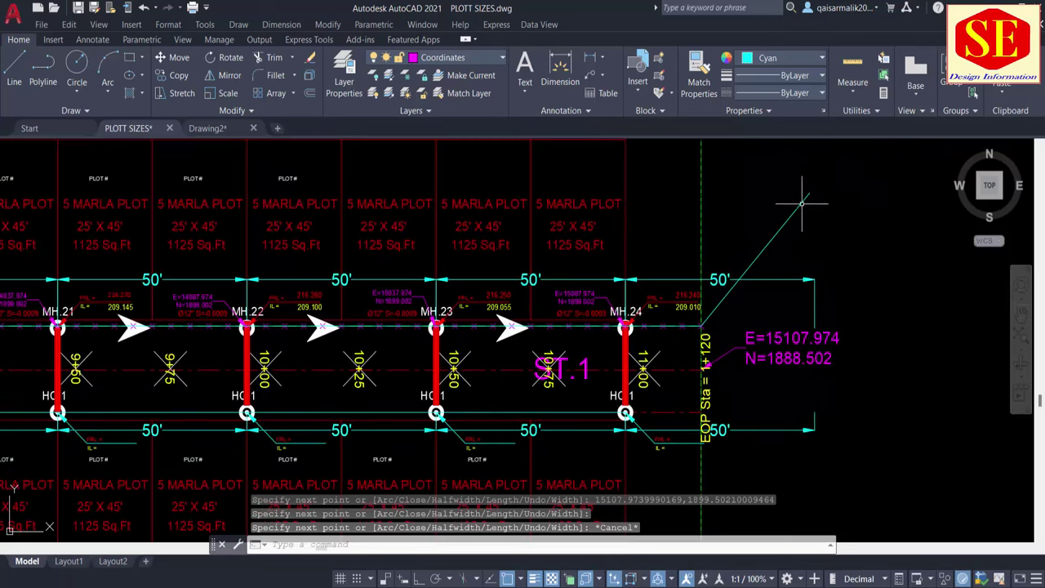
pyautogui.click(803, 194)
pyautogui.press('Escape')
pyautogui.click(793, 212)
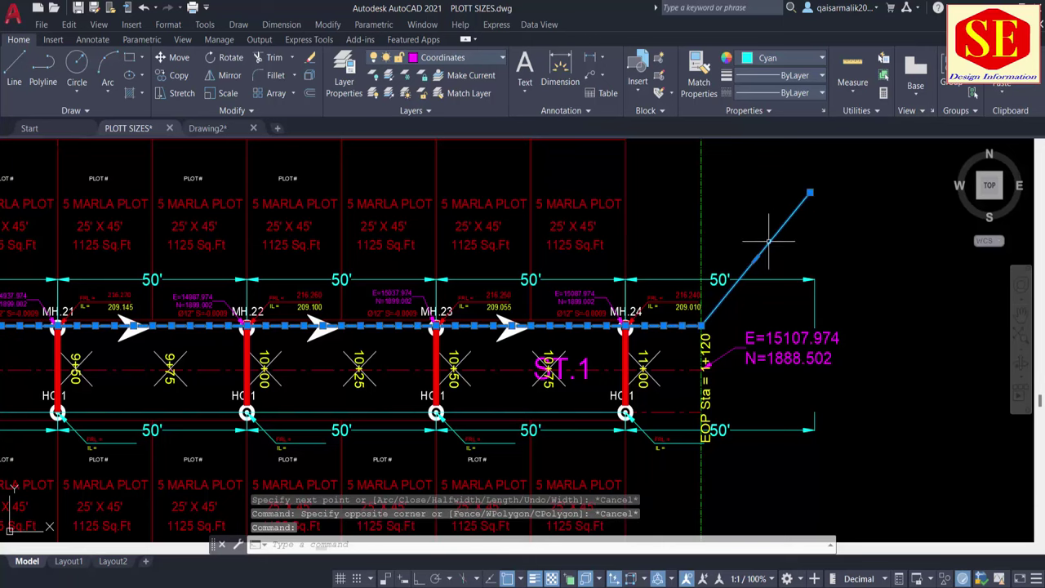
# Step: Pan along ST.1 past MH.9–MH.12 back to MH.2–MH.5 to review the polyline
pyautogui.scroll(2, 677, 323)
pyautogui.scroll(1, 645, 303)
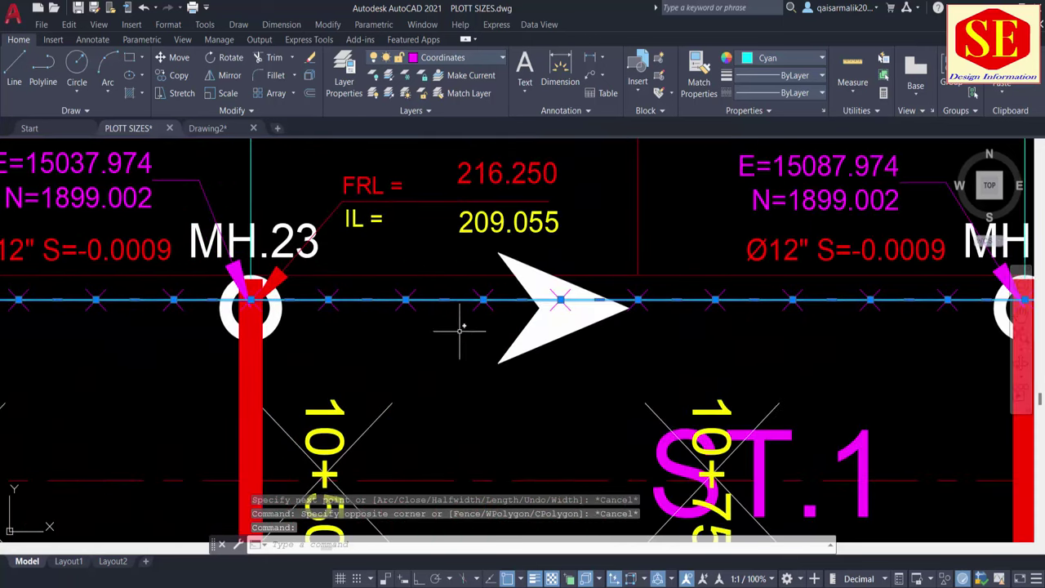
pyautogui.scroll(-5, 541, 368)
pyautogui.scroll(2, 404, 398)
pyautogui.moveTo(163, 396); pyautogui.dragTo(910, 393)
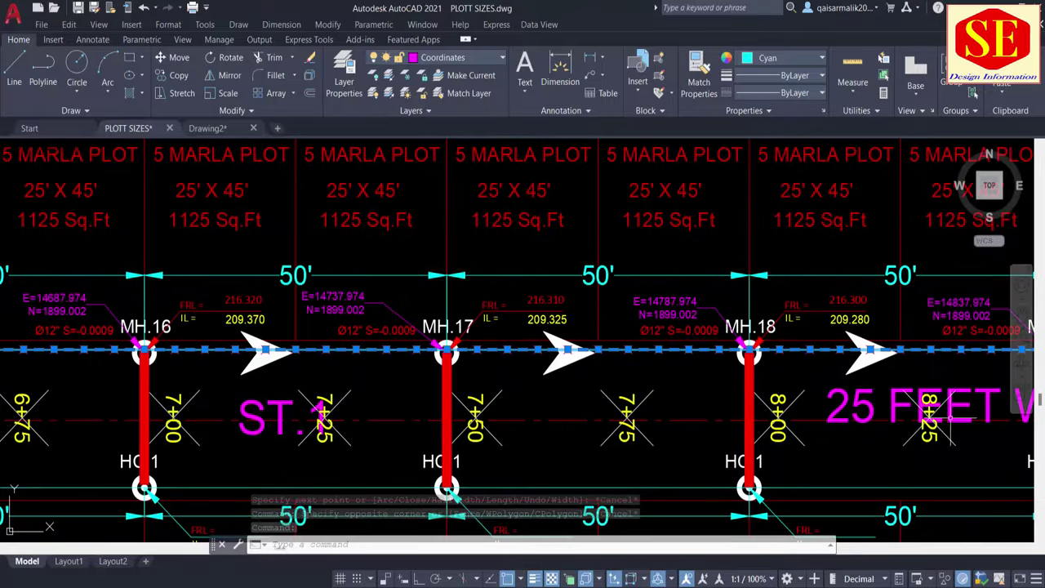
pyautogui.moveTo(236, 395); pyautogui.dragTo(911, 392)
pyautogui.moveTo(274, 393); pyautogui.dragTo(910, 392)
pyautogui.moveTo(345, 432); pyautogui.dragTo(845, 490)
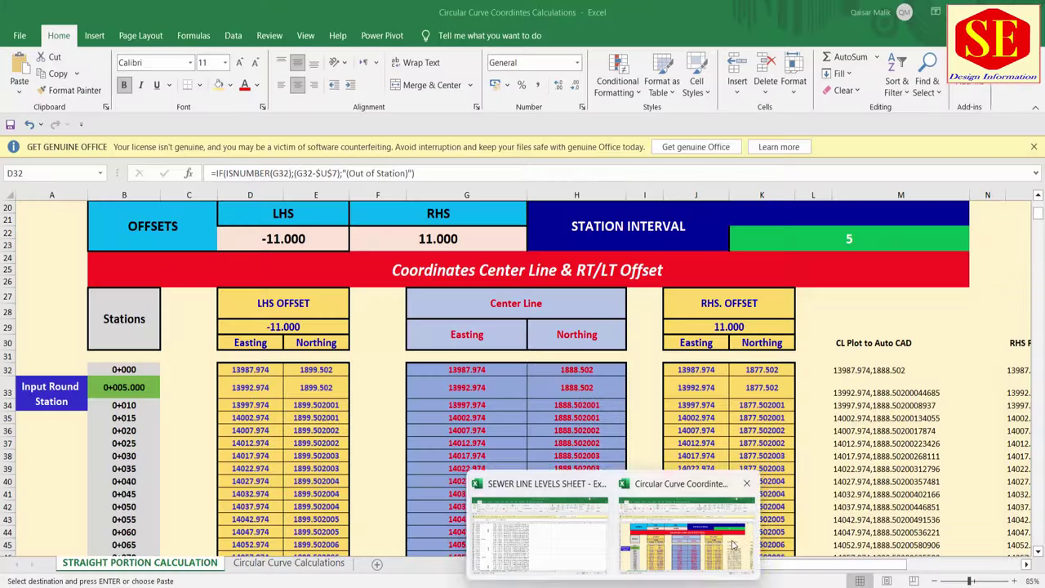
pyautogui.click(694, 543)
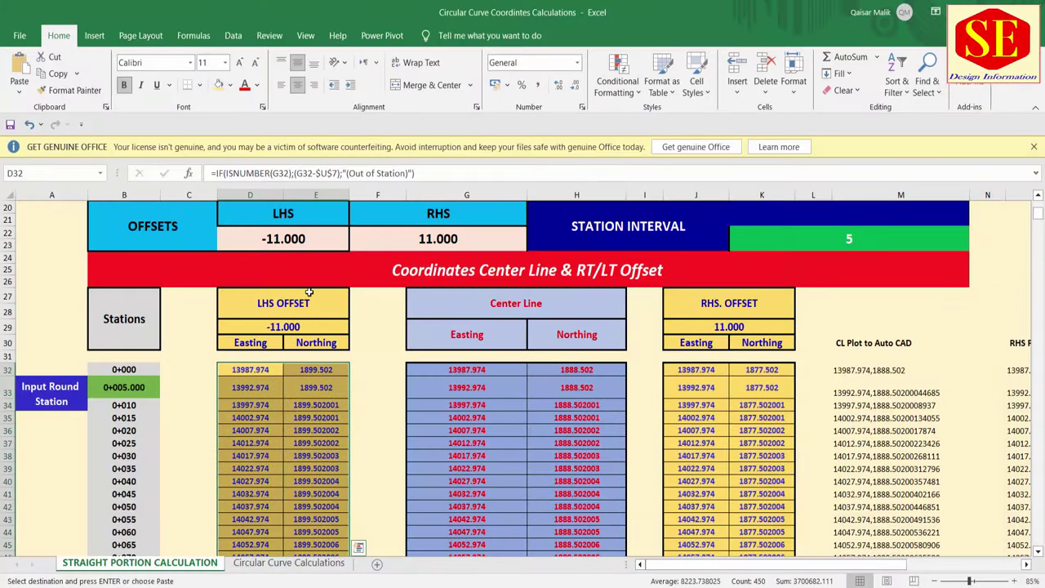
# Step: Scroll to the top of the straight-portion coordinates sheet and select its A1 title
pyautogui.scroll(5, 321, 311)
pyautogui.scroll(2, 321, 311)
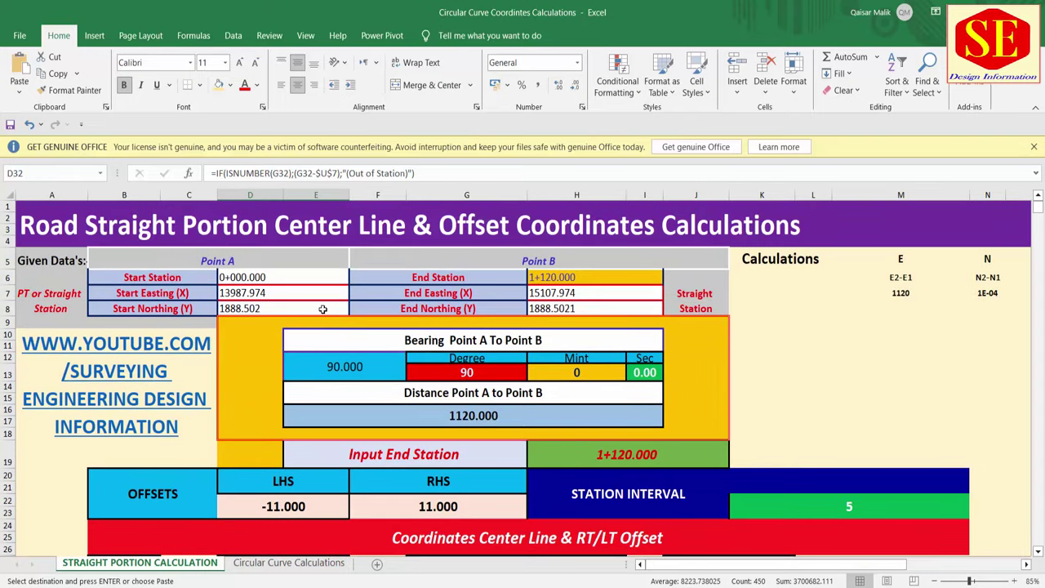
pyautogui.click(45, 231)
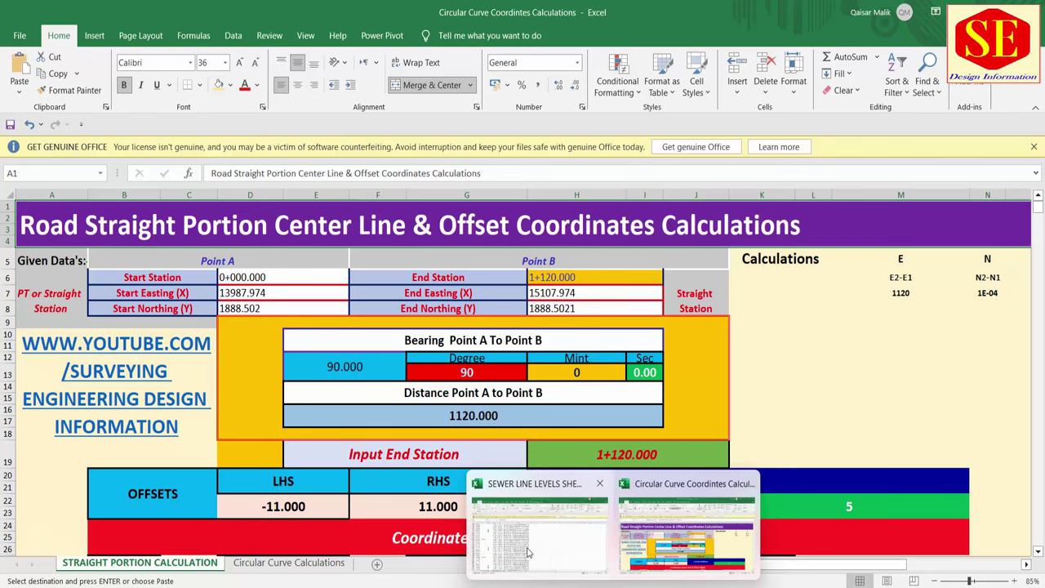
pyautogui.click(588, 535)
# Step: Delete the joined easting,northing pairs from column G and drag the G/H border left to narrow it
pyautogui.scroll(7, 373, 348)
pyautogui.scroll(5, 373, 343)
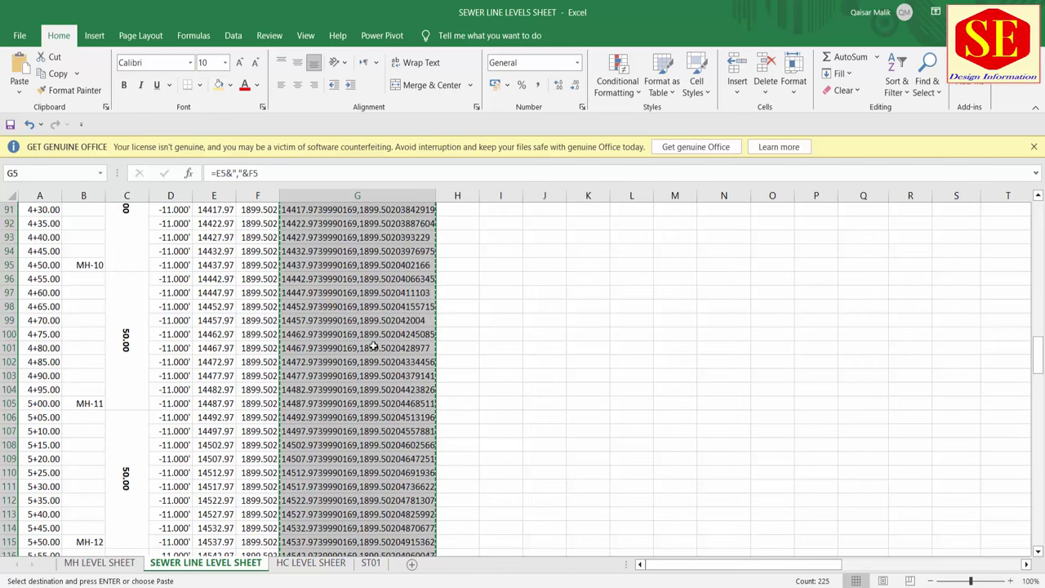
pyautogui.scroll(12, 374, 337)
pyautogui.scroll(9, 375, 330)
pyautogui.scroll(8, 374, 331)
pyautogui.scroll(1, 364, 367)
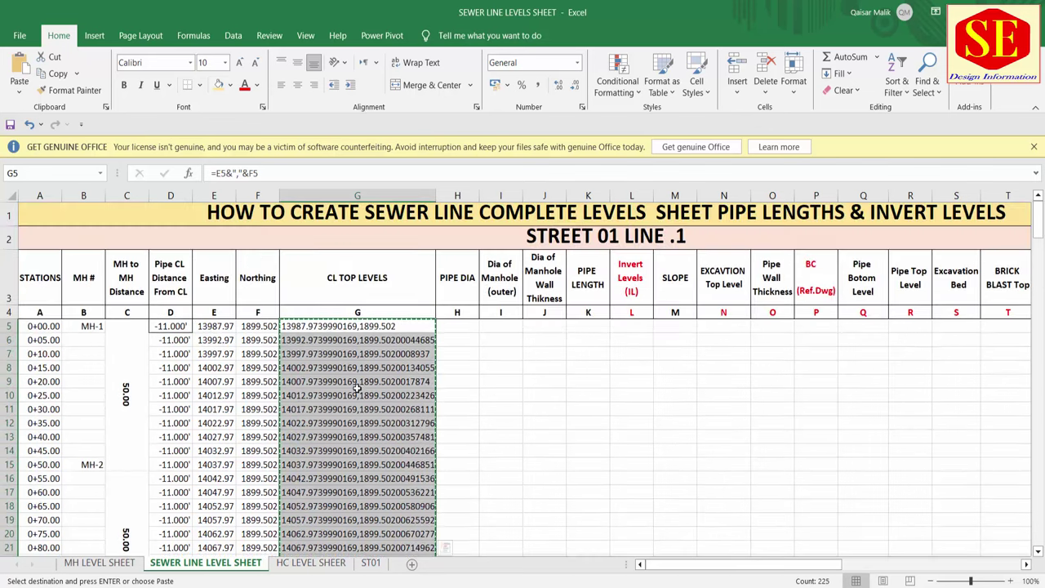
pyautogui.press('Delete')
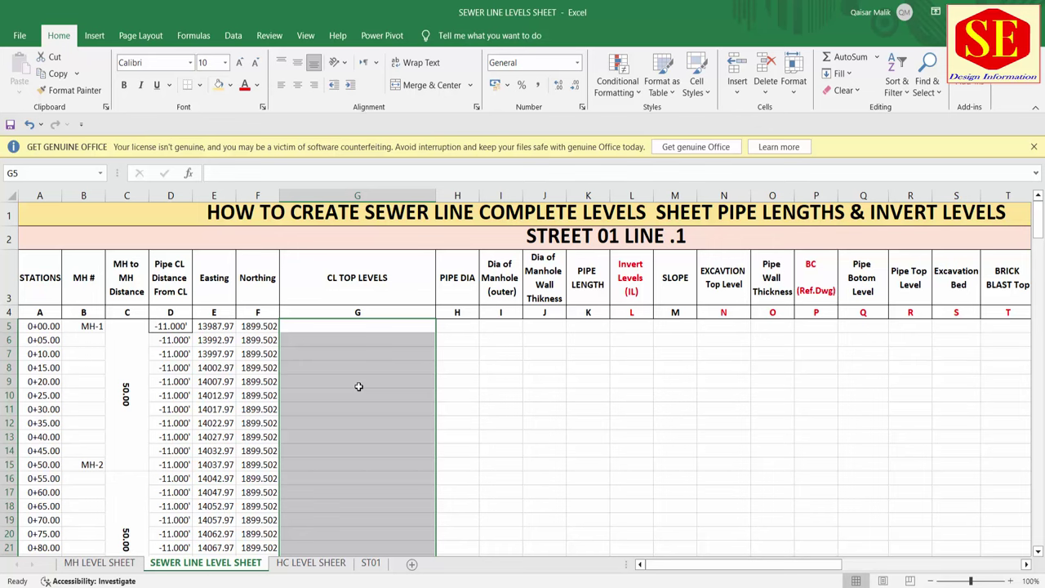
pyautogui.click(359, 386)
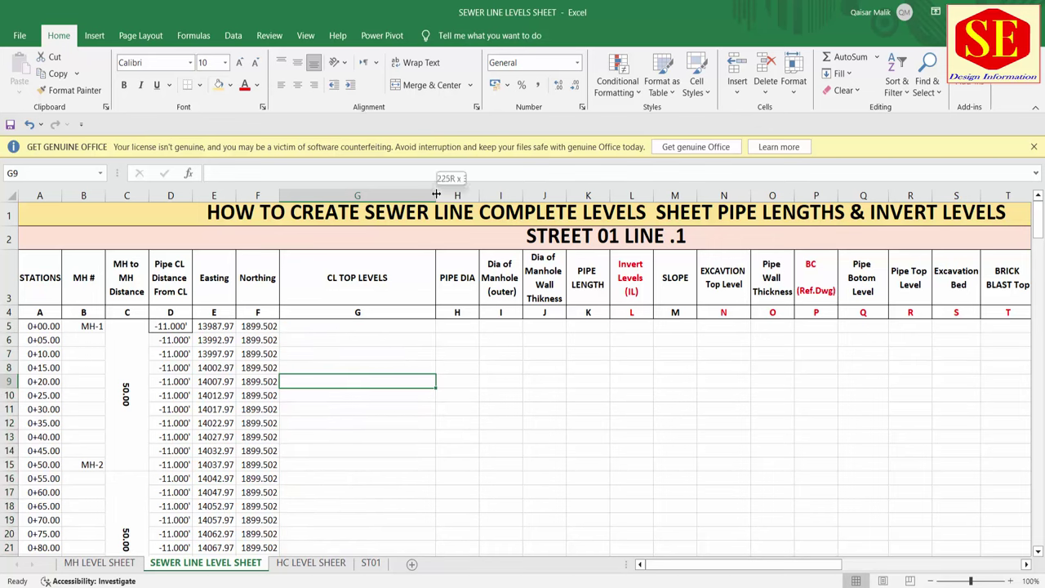
pyautogui.moveTo(436, 196); pyautogui.dragTo(347, 199)
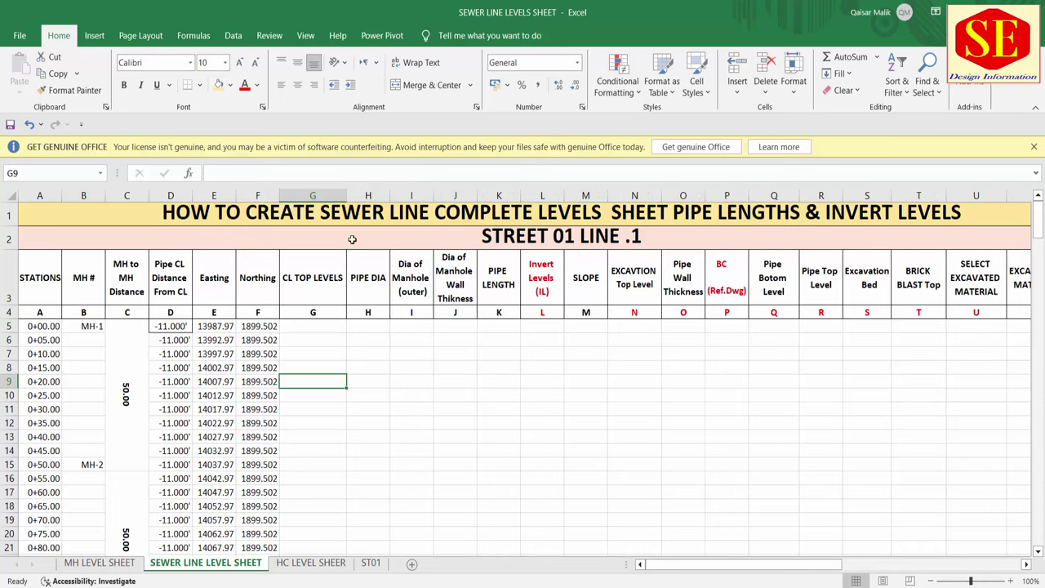
# Step: Erase the blue polyline along ST.1 with the E command
pyautogui.click(751, 523)
pyautogui.scroll(-5, 526, 383)
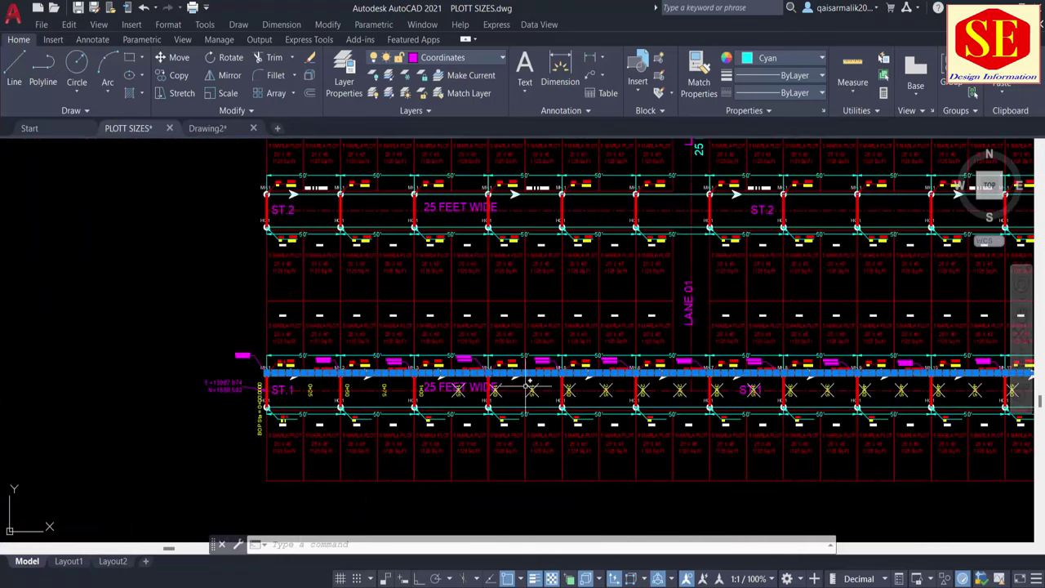
pyautogui.write('e')
pyautogui.press('Return')
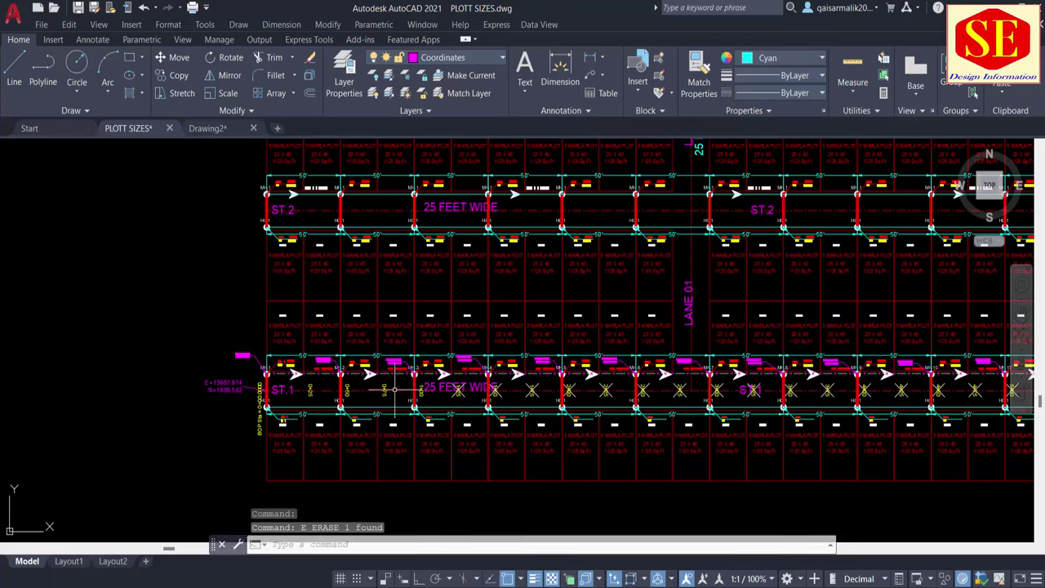
pyautogui.scroll(5, 398, 379)
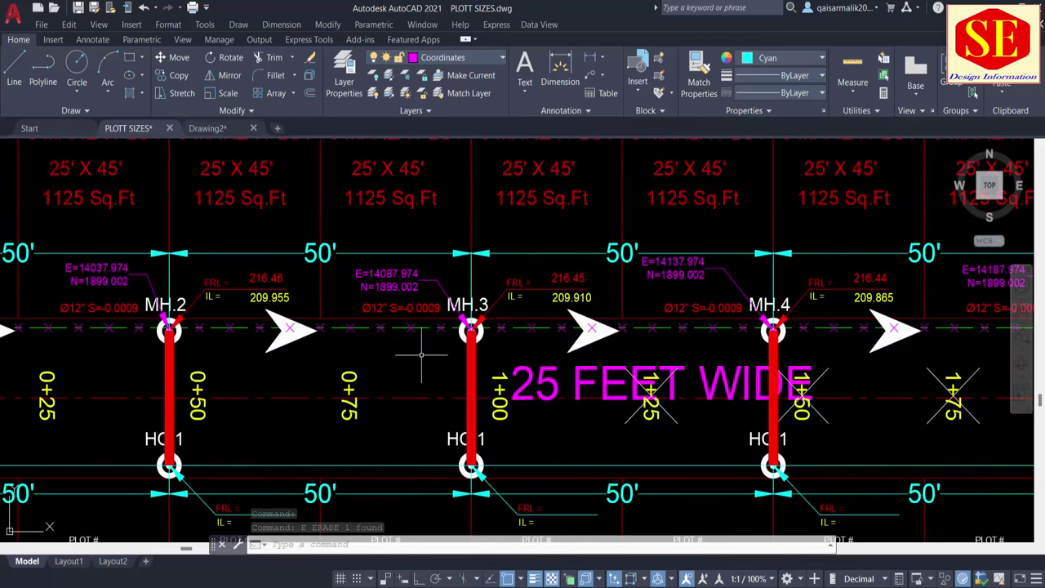
# Step: Turn on the 12 RCC PIPE layer so the green pipe appears near MH.1 and ST.1
pyautogui.moveTo(226, 351); pyautogui.dragTo(570, 348)
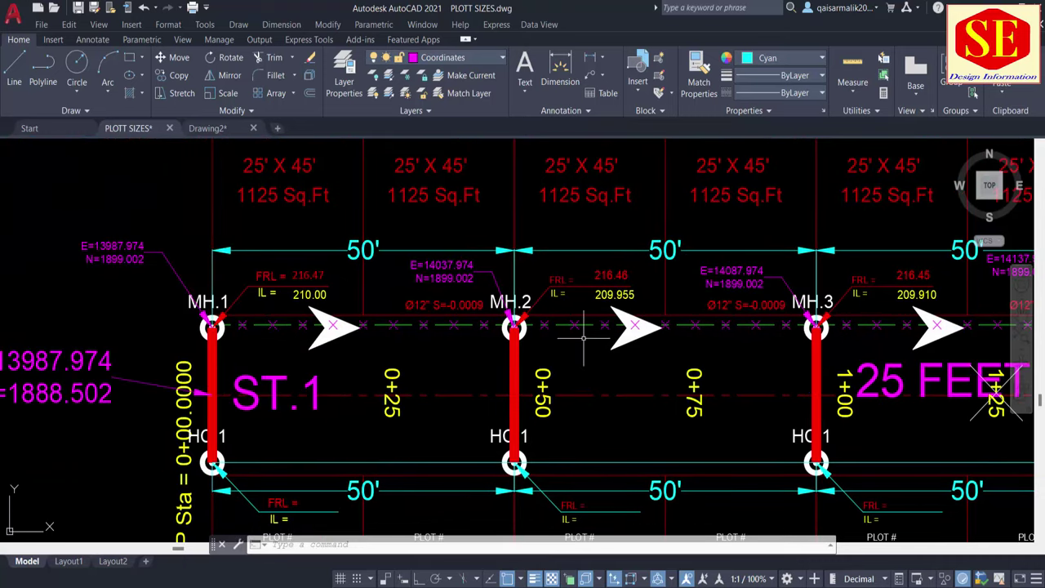
pyautogui.click(451, 58)
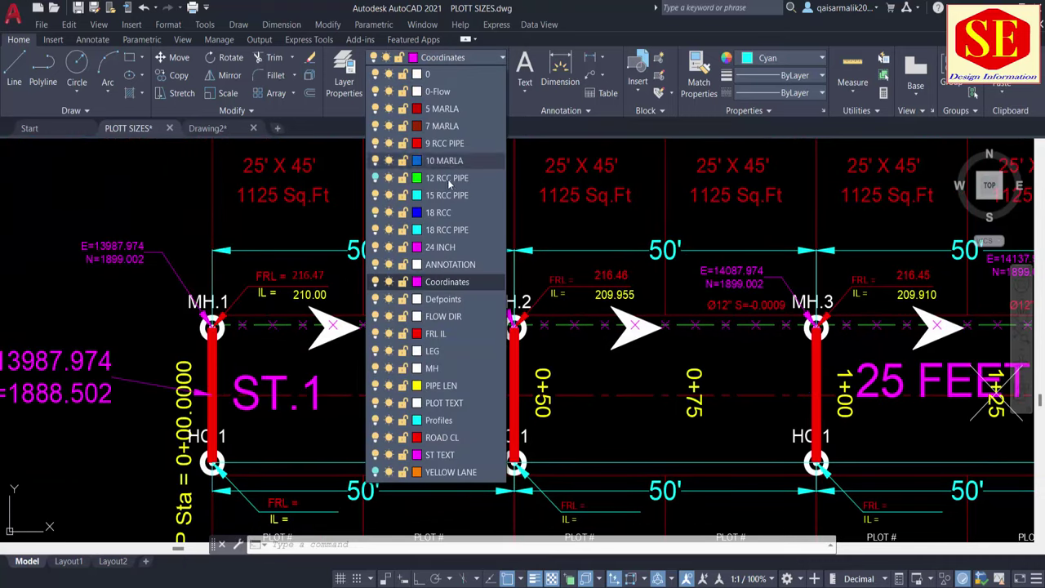
pyautogui.click(375, 177)
pyautogui.click(281, 391)
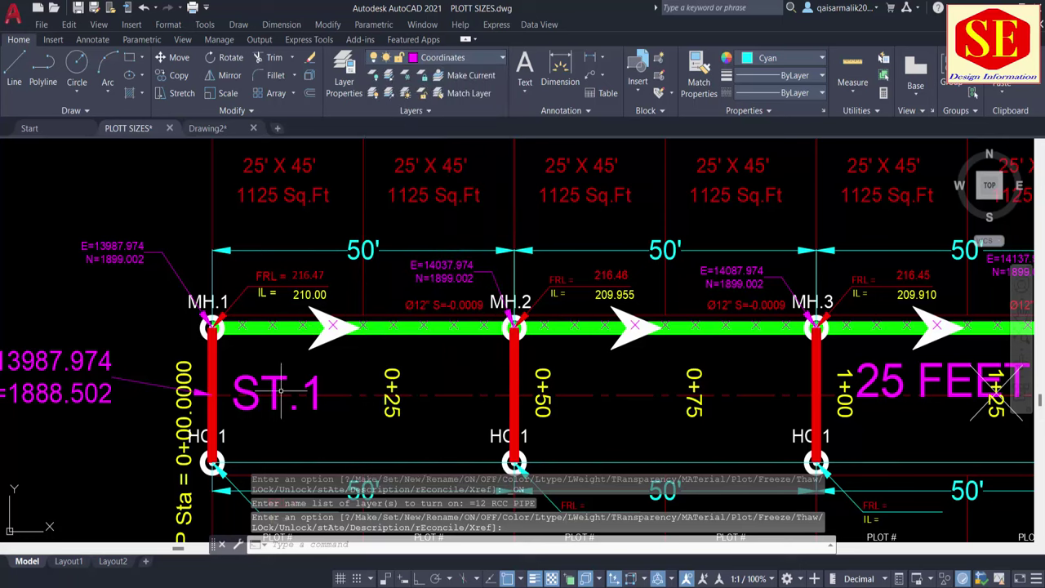
# Step: Follow the green pipe past MH.2–MH.6, then return to the SEWER LINE LEVELS SHEET workbook
pyautogui.moveTo(511, 365); pyautogui.dragTo(204, 365)
pyautogui.moveTo(800, 365); pyautogui.dragTo(352, 367)
pyautogui.scroll(-3, 353, 366)
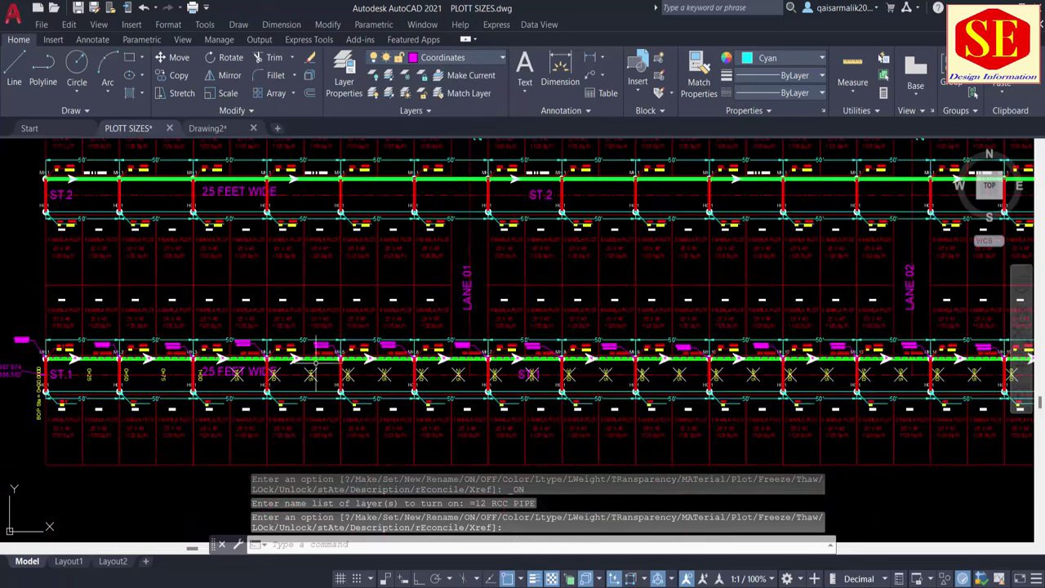
pyautogui.scroll(-2, 353, 366)
pyautogui.scroll(3, 566, 395)
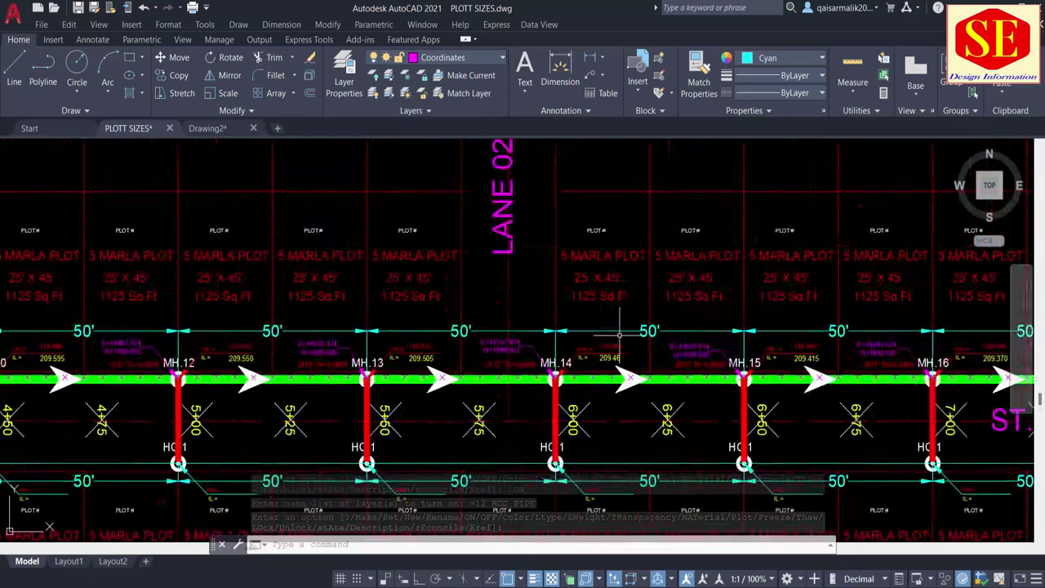
pyautogui.scroll(2, 566, 396)
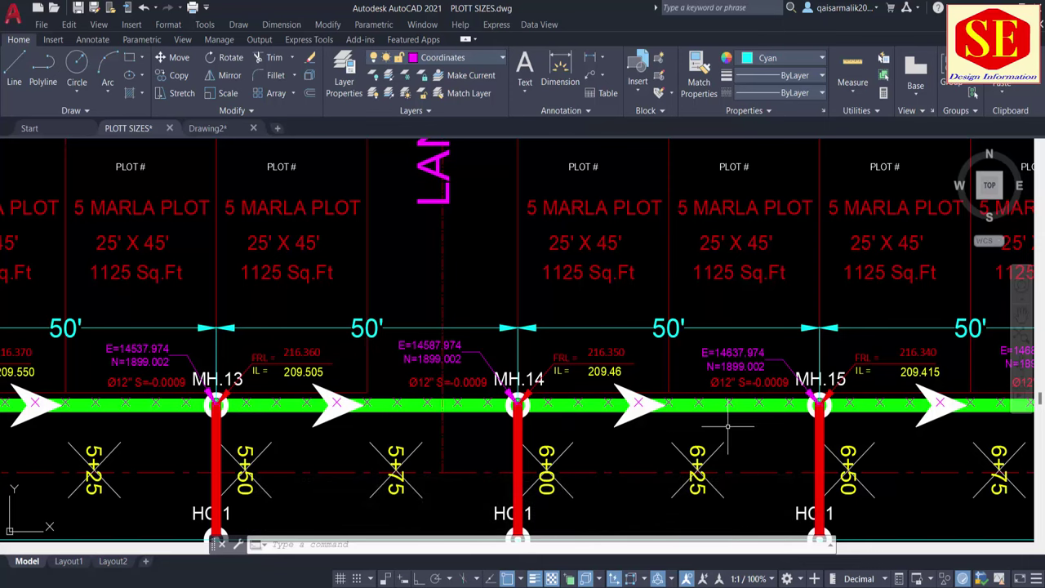
pyautogui.scroll(-4, 535, 309)
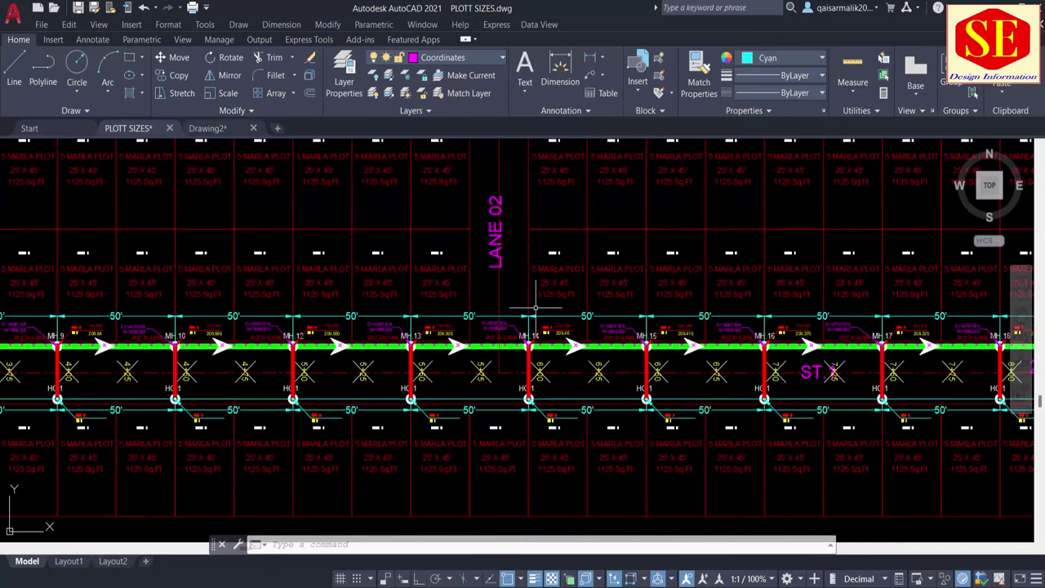
pyautogui.click(517, 582)
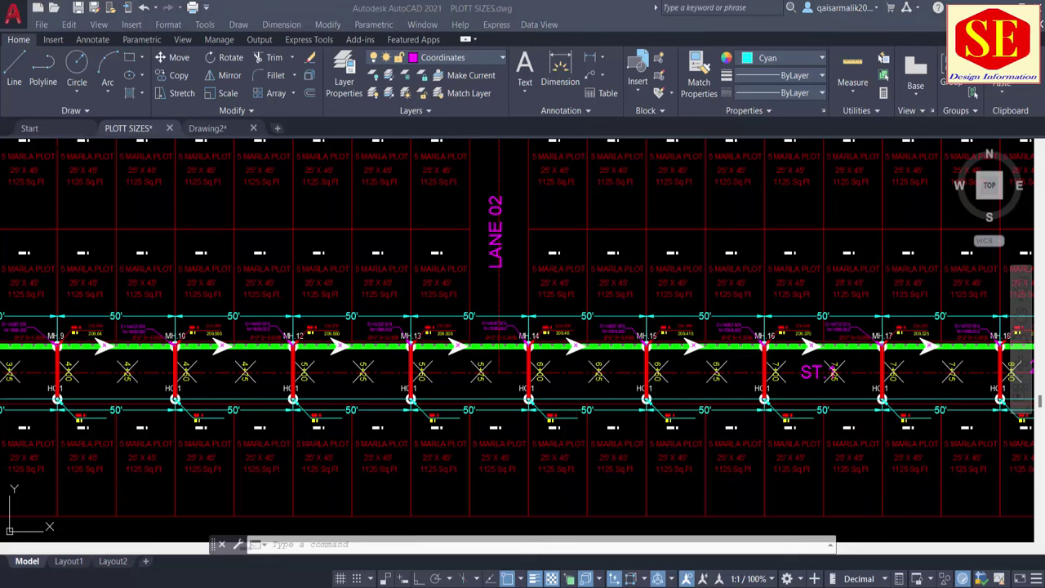
pyautogui.click(517, 561)
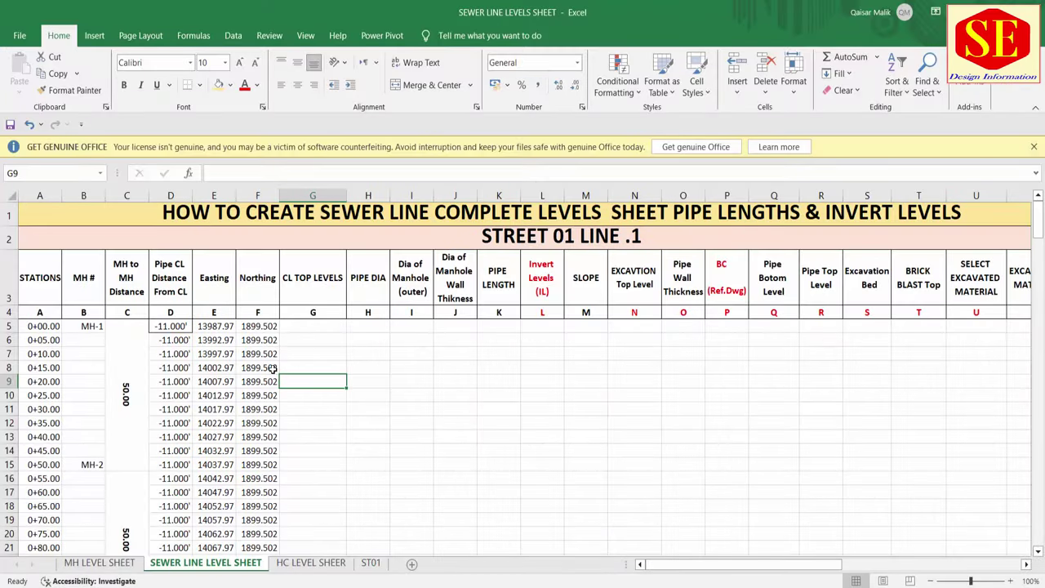
# Step: On the MH LEVEL SHEET, select CL TOP LEVELS G5:G10, running from 216.25 to 216.2
pyautogui.click(321, 328)
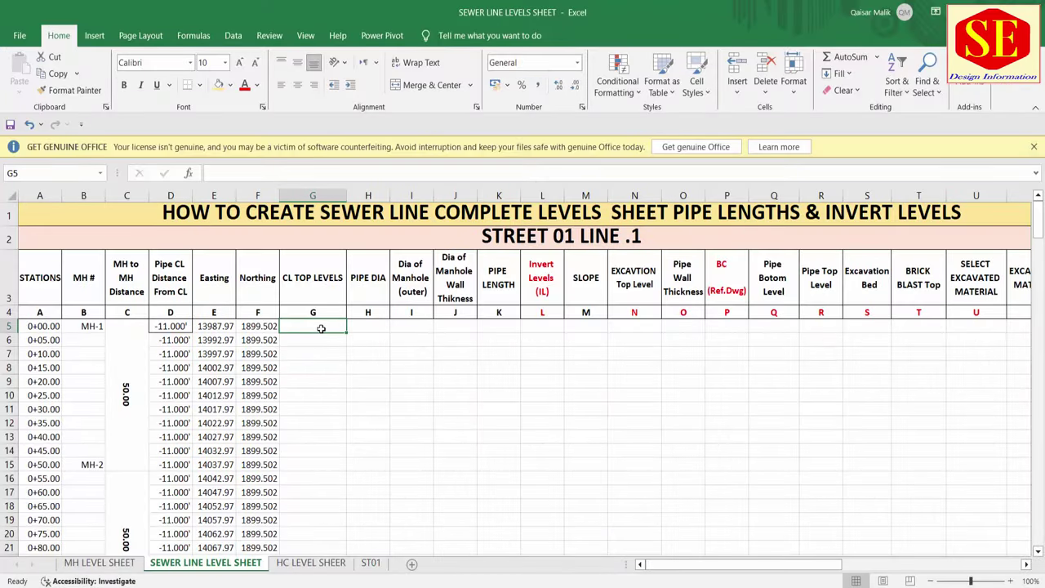
pyautogui.click(100, 563)
pyautogui.scroll(6, 165, 348)
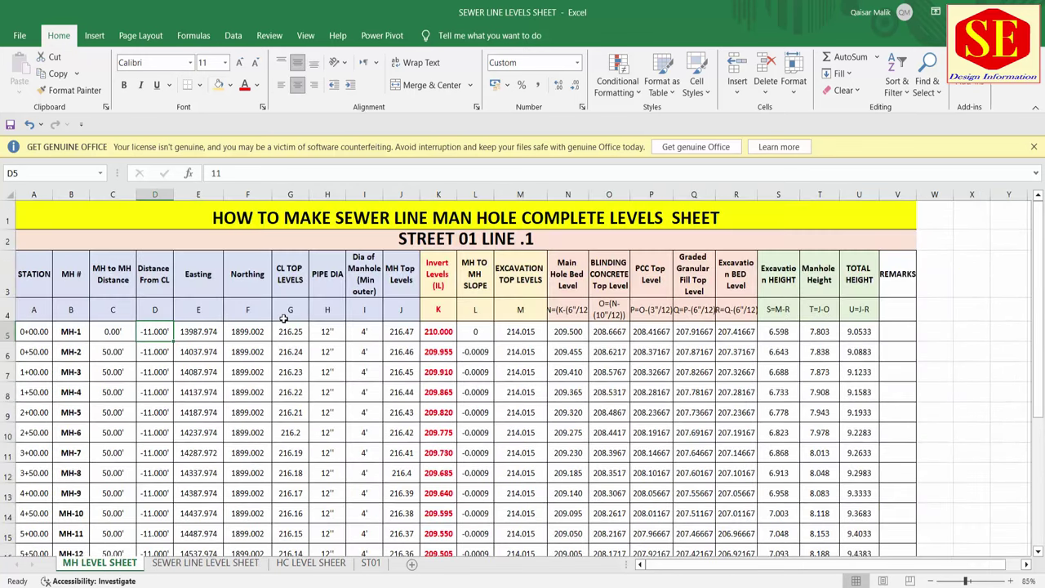
pyautogui.moveTo(302, 327); pyautogui.dragTo(294, 432)
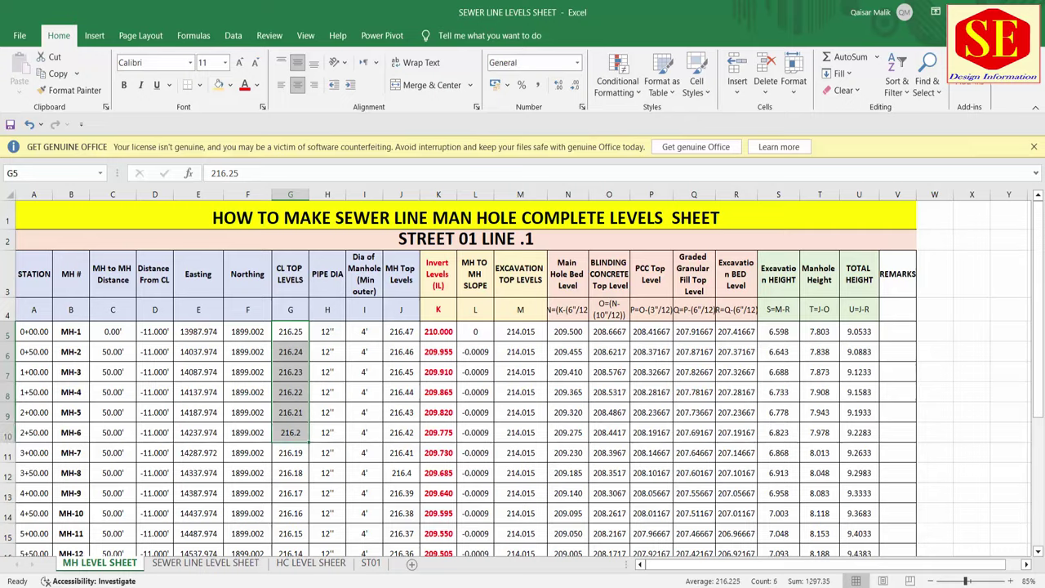
# Step: Scroll FOR SEWER.pdf to the PROFILE ST-01 page and review FRL 216.250 at -0.02%
pyautogui.hotkey('alt', 'Tab')
pyautogui.scroll(-5, 512, 370)
pyautogui.scroll(-5, 512, 370)
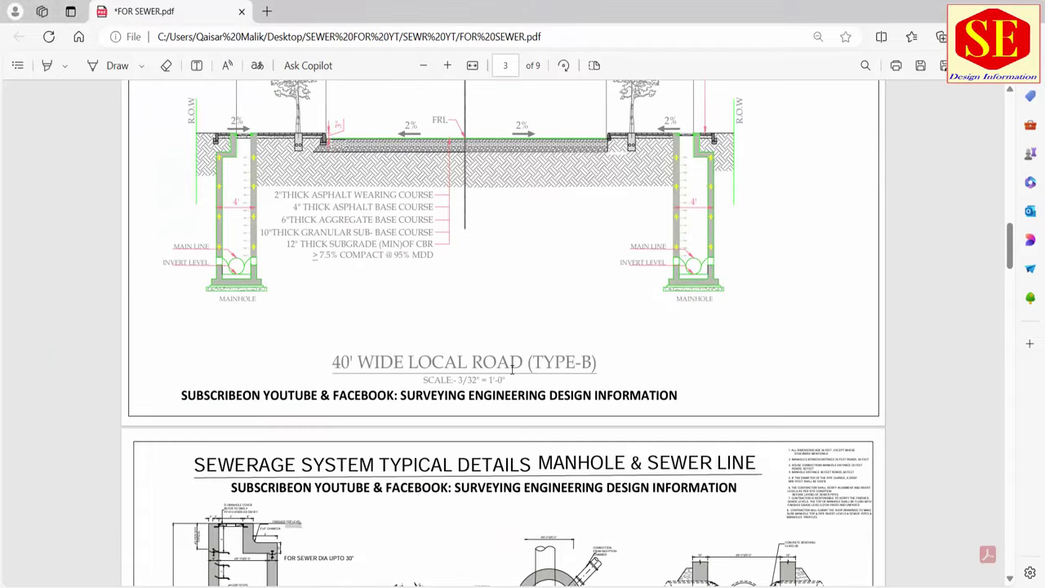
pyautogui.scroll(-5, 512, 370)
pyautogui.scroll(-5, 512, 370)
pyautogui.scroll(-2, 512, 370)
pyautogui.scroll(2, 597, 303)
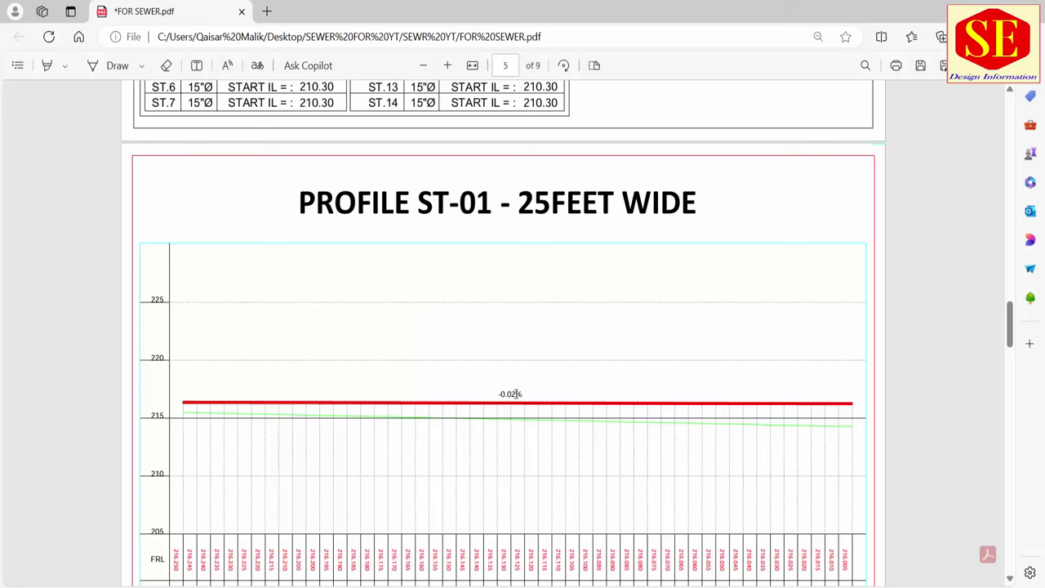
pyautogui.scroll(-2, 516, 394)
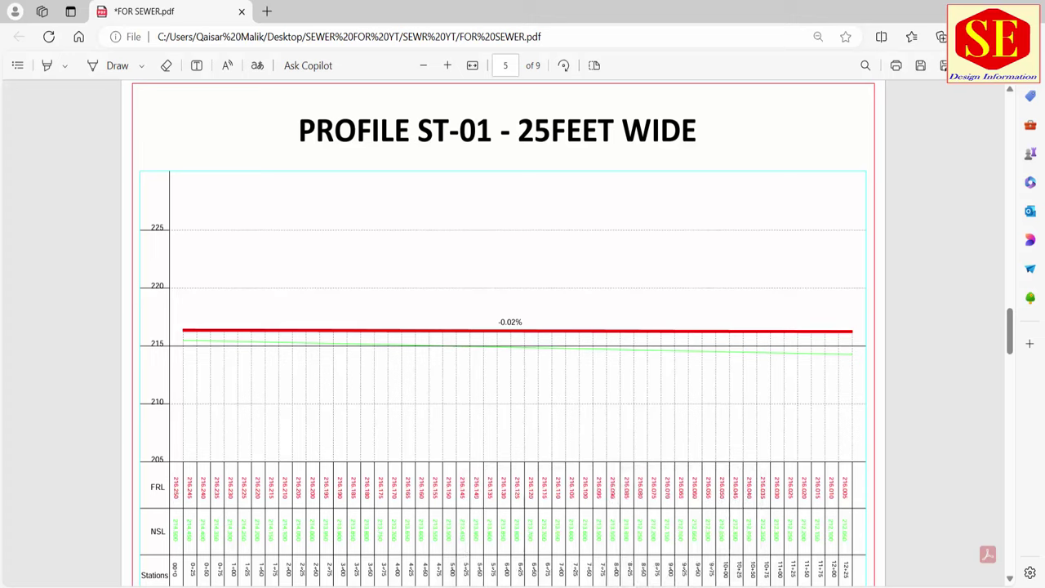
pyautogui.click(561, 564)
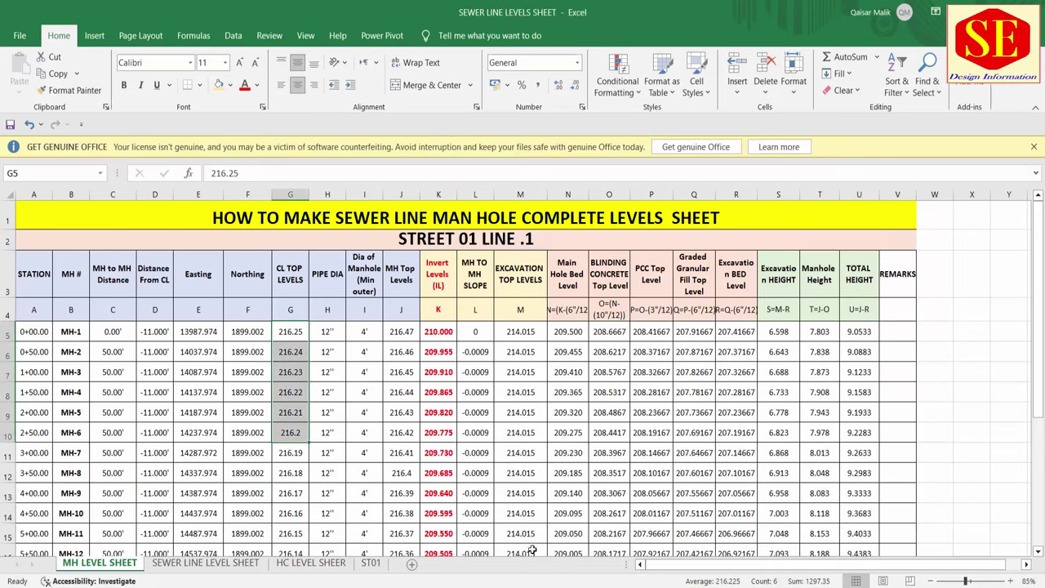
# Step: Check the ST01 station table from A4, then select station 0+05.00 in A6 on the SEWER LINE LEVEL SHEET
pyautogui.click(372, 563)
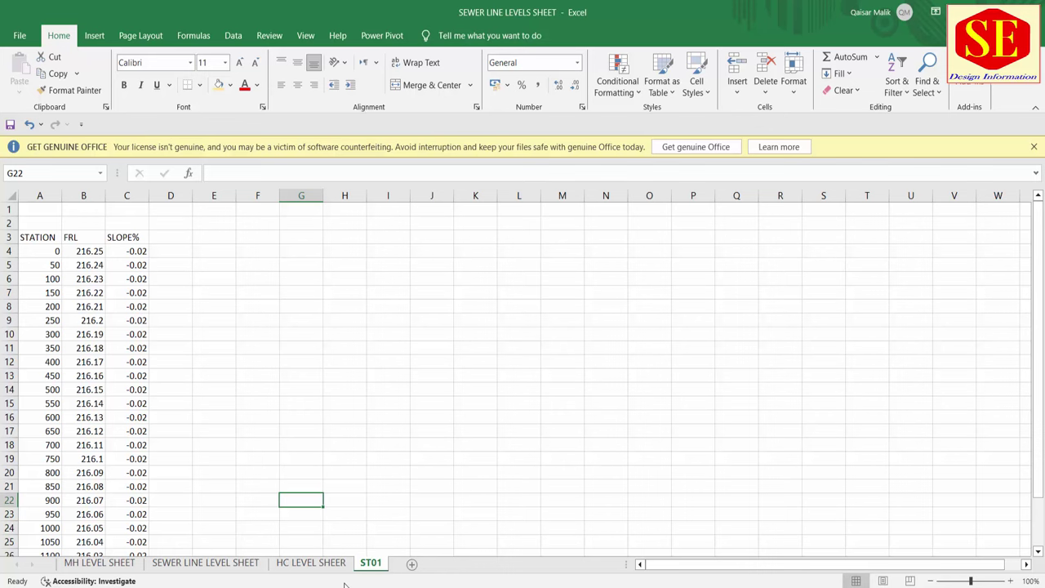
pyautogui.click(55, 252)
pyautogui.click(174, 567)
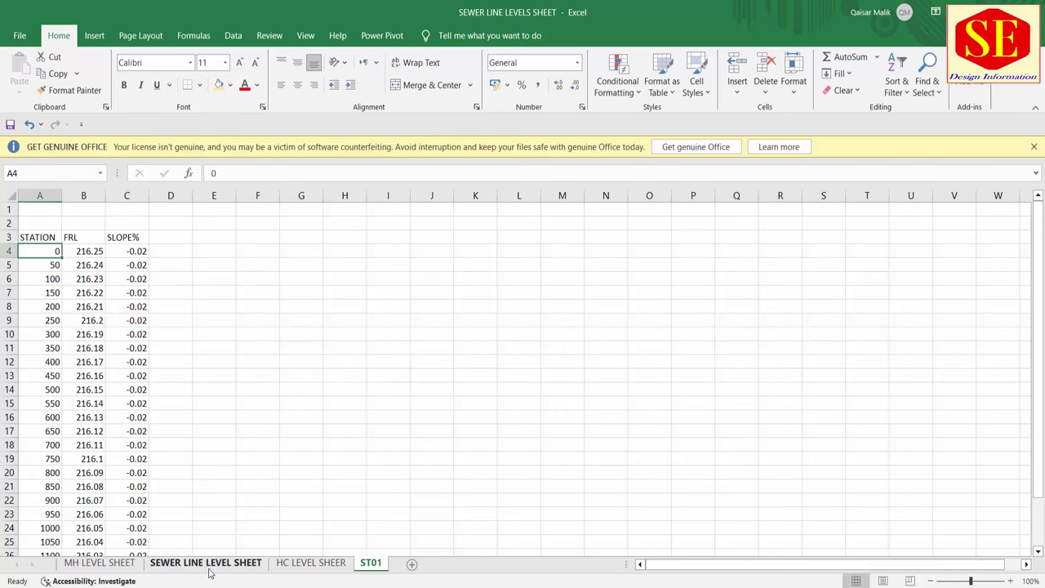
pyautogui.click(41, 352)
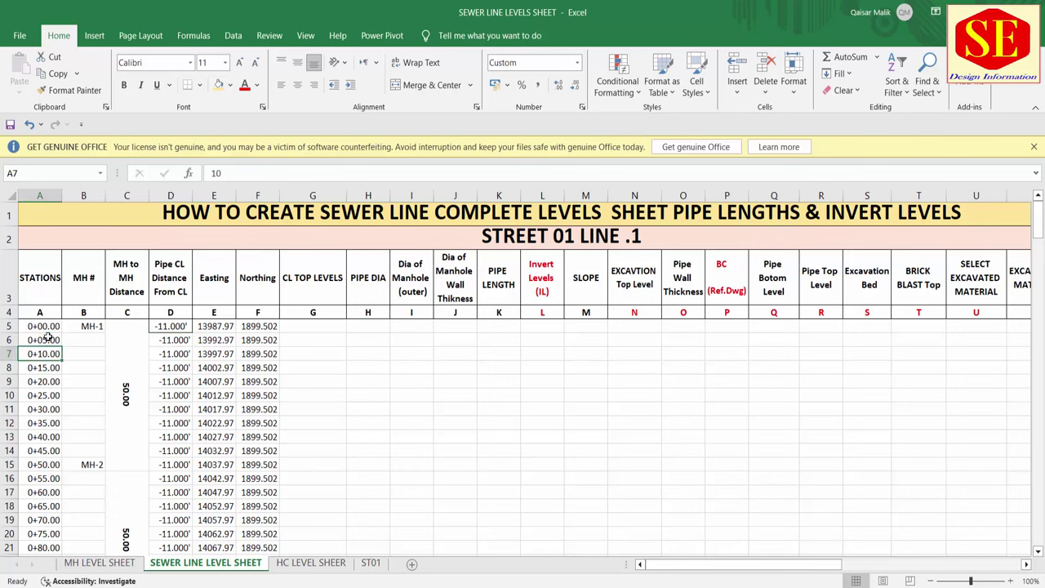
pyautogui.click(45, 338)
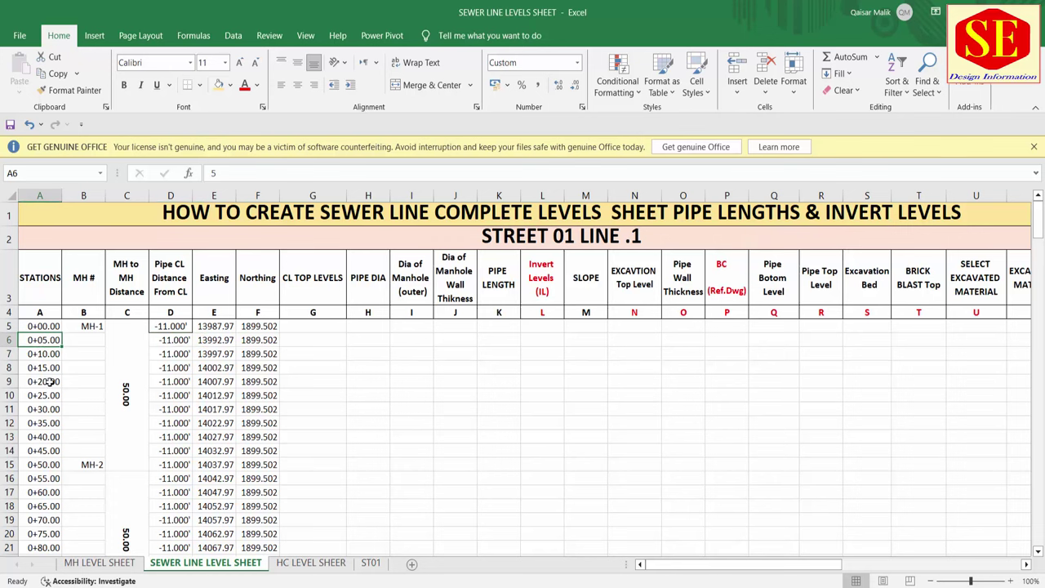
# Step: On ST01, enter stations 0, 5, 10 in I4:I6 and fill column I down in steps of 5
pyautogui.click(371, 562)
pyautogui.click(56, 264)
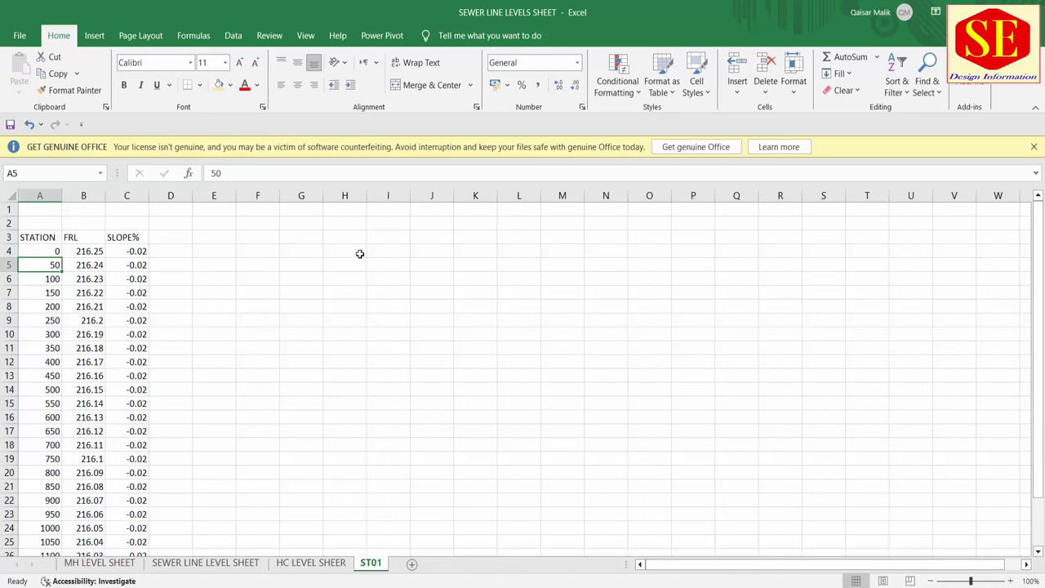
pyautogui.click(387, 251)
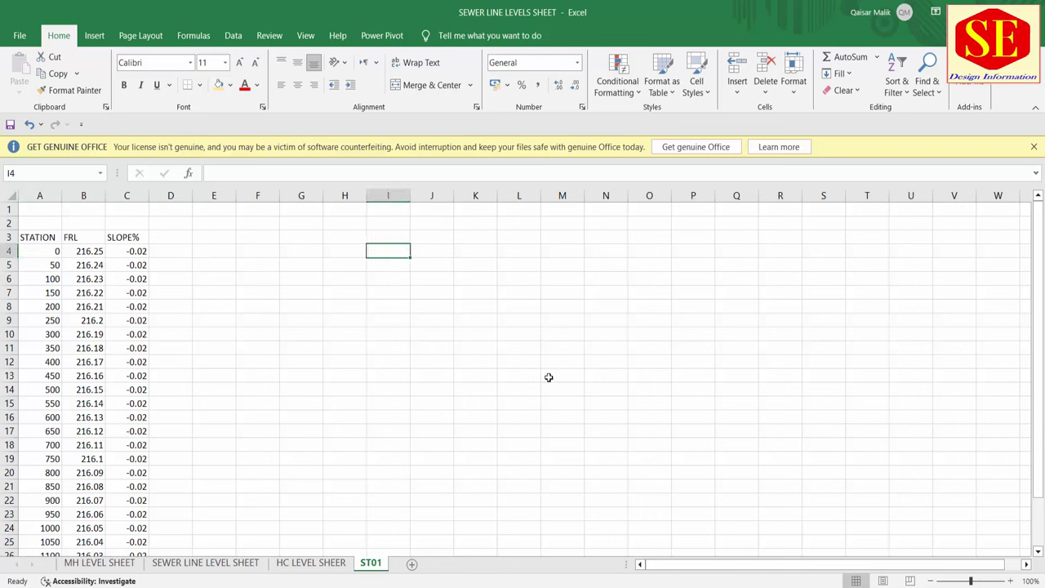
pyautogui.write('0')
pyautogui.press('Return')
pyautogui.write('5')
pyautogui.press('Return')
pyautogui.write('1')
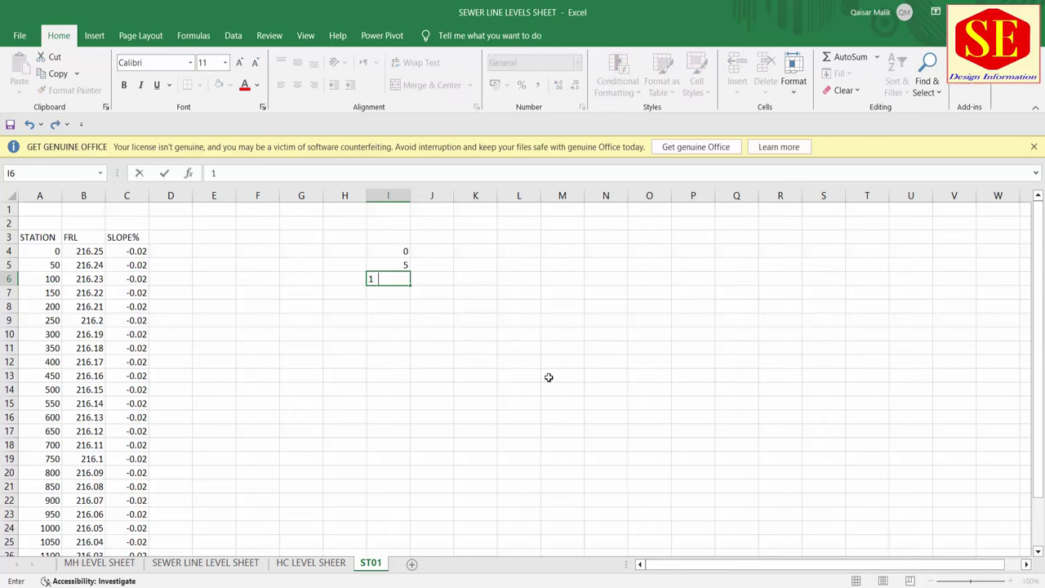
pyautogui.press('Return')
pyautogui.moveTo(400, 264)
pyautogui.mouseDown()
pyautogui.moveTo(405, 510)
pyautogui.moveTo(416, 351)
pyautogui.mouseUp()
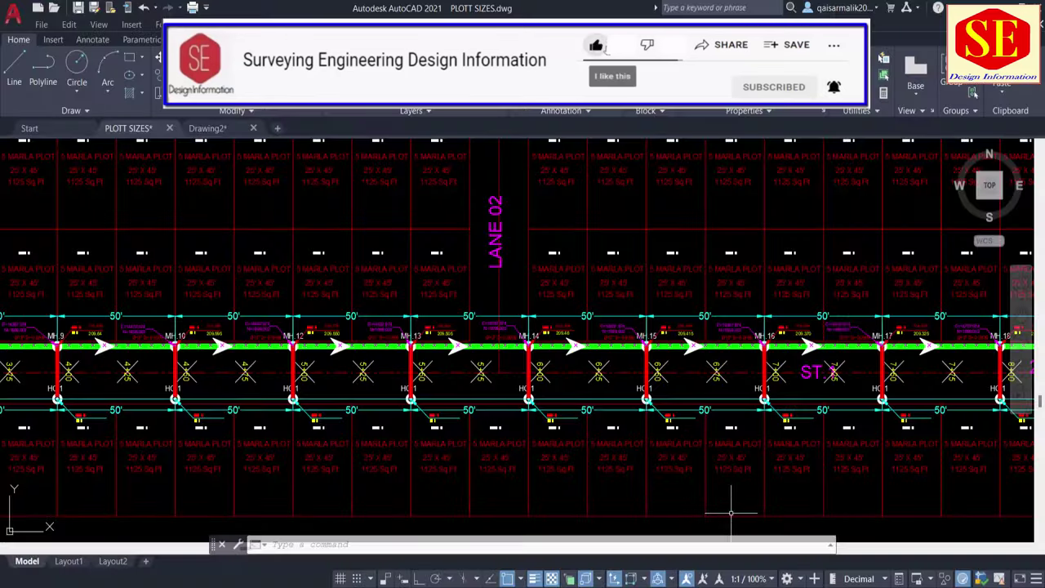
pyautogui.scroll(4, 799, 372)
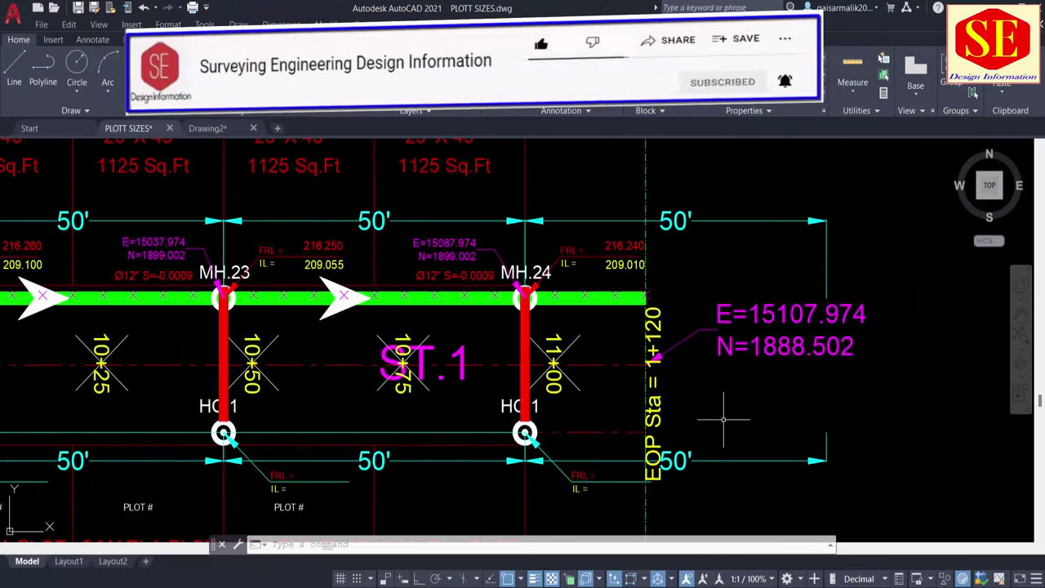
pyautogui.moveTo(508, 579)
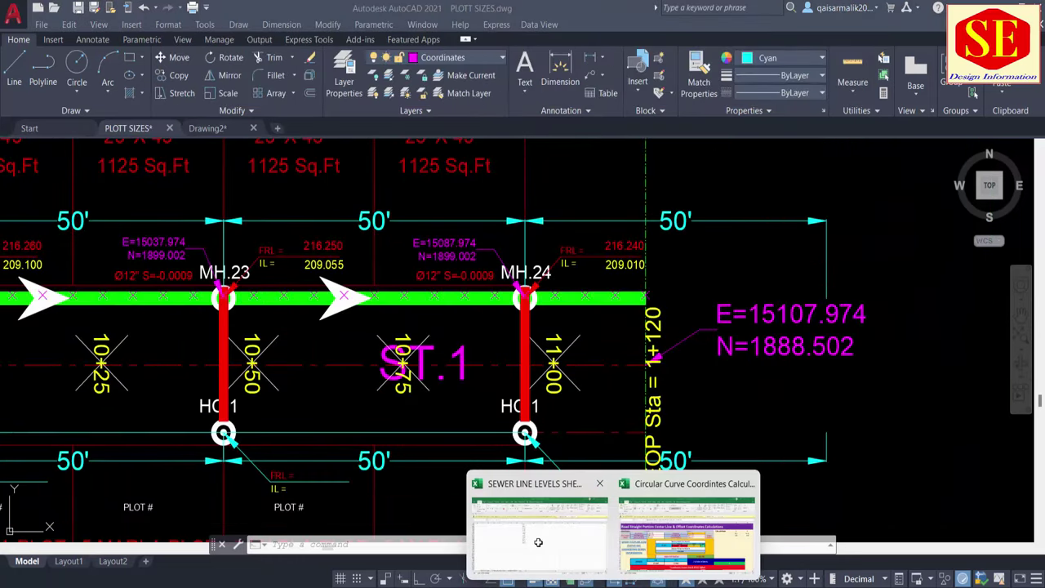
pyautogui.click(549, 554)
# Step: Delete stations 1125–1205 in I229:I245 so column I ends at 1120
pyautogui.click(401, 250)
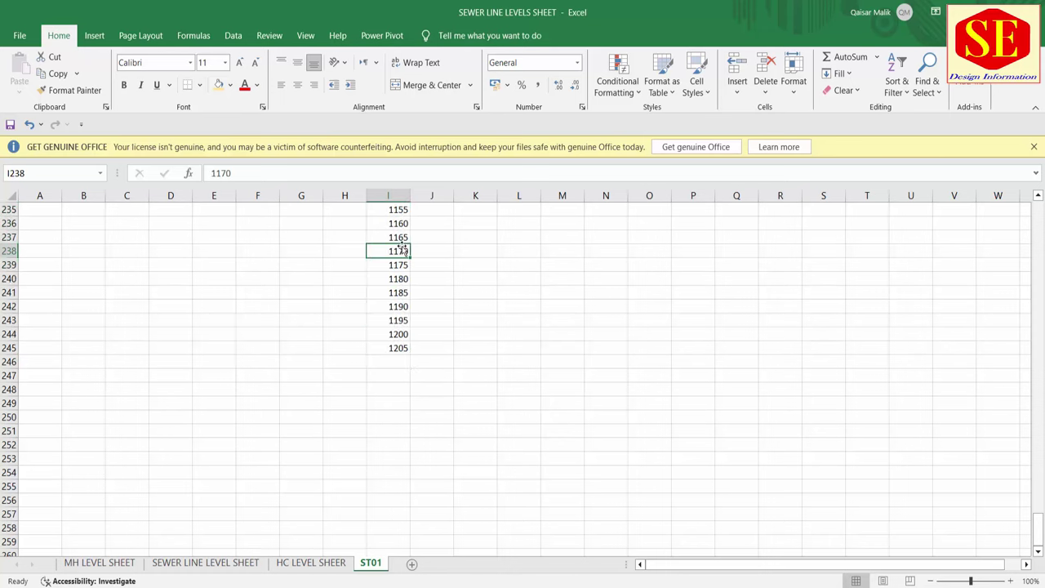
pyautogui.scroll(2, 402, 251)
pyautogui.scroll(1, 402, 274)
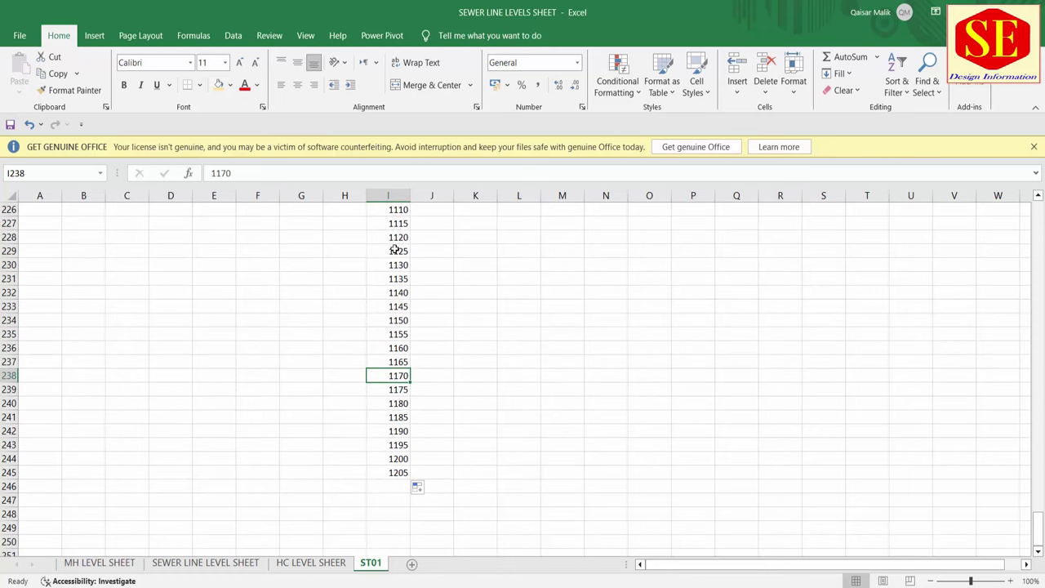
pyautogui.moveTo(394, 250); pyautogui.dragTo(400, 474)
pyautogui.press('Delete')
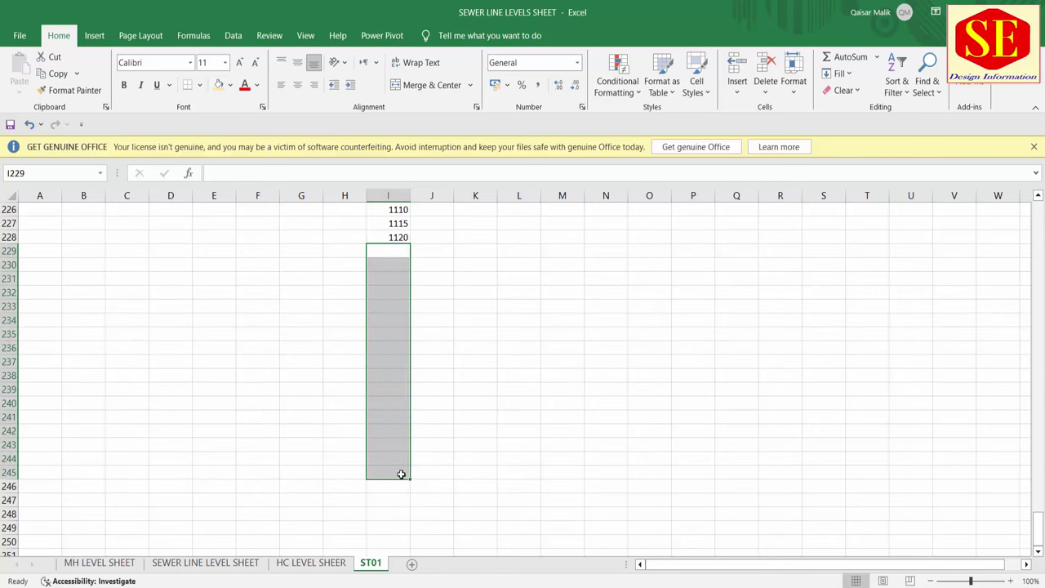
pyautogui.moveTo(1037, 527); pyautogui.dragTo(1037, 204)
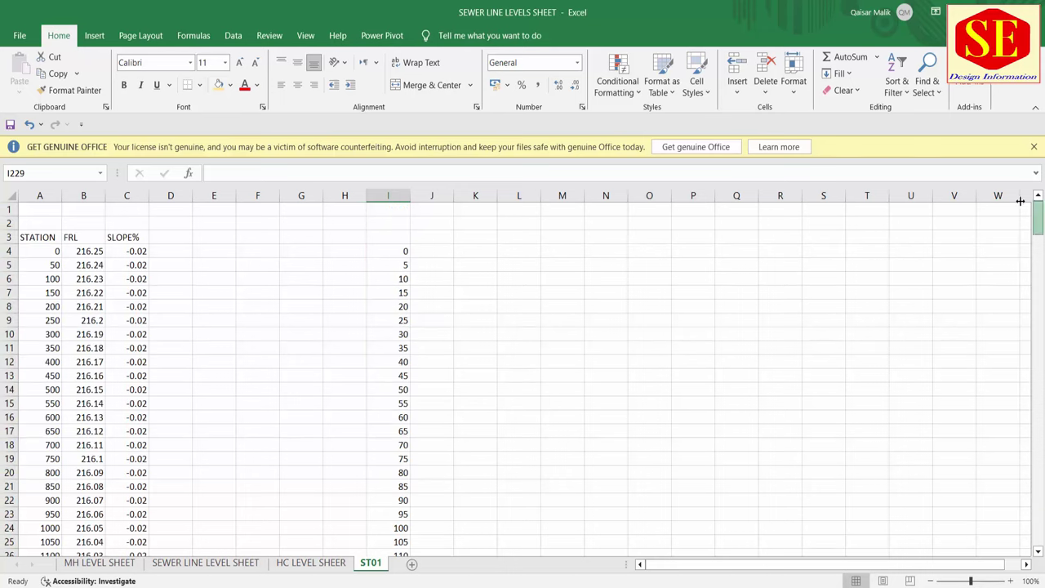
pyautogui.hotkey('alt', 'Tab')
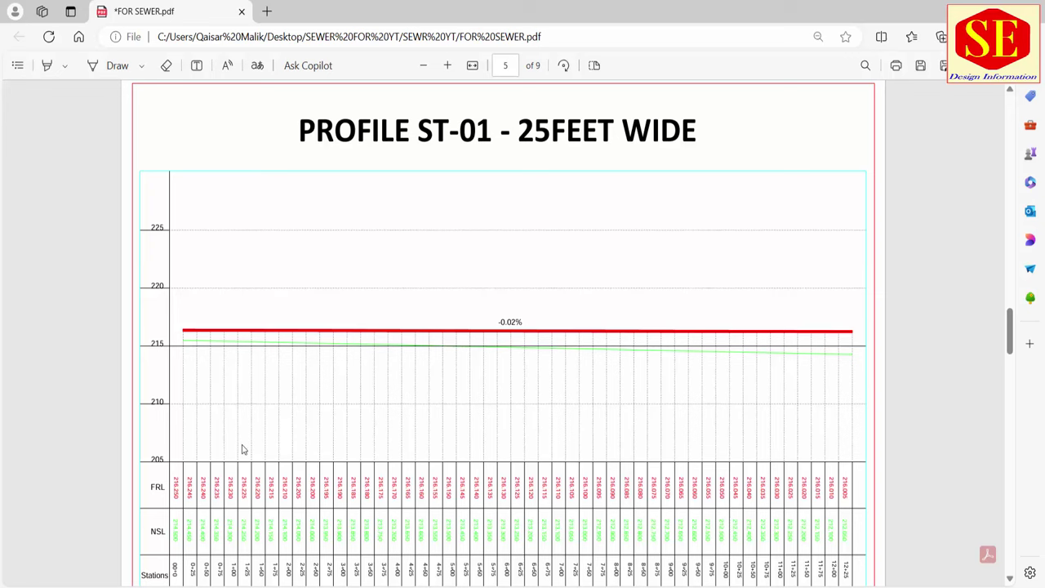
# Step: Enter the profile's starting FRL 216.25 in J4 beside station 0
pyautogui.keyDown('ctrl'); pyautogui.scroll(2, 158, 500); pyautogui.keyUp('ctrl')
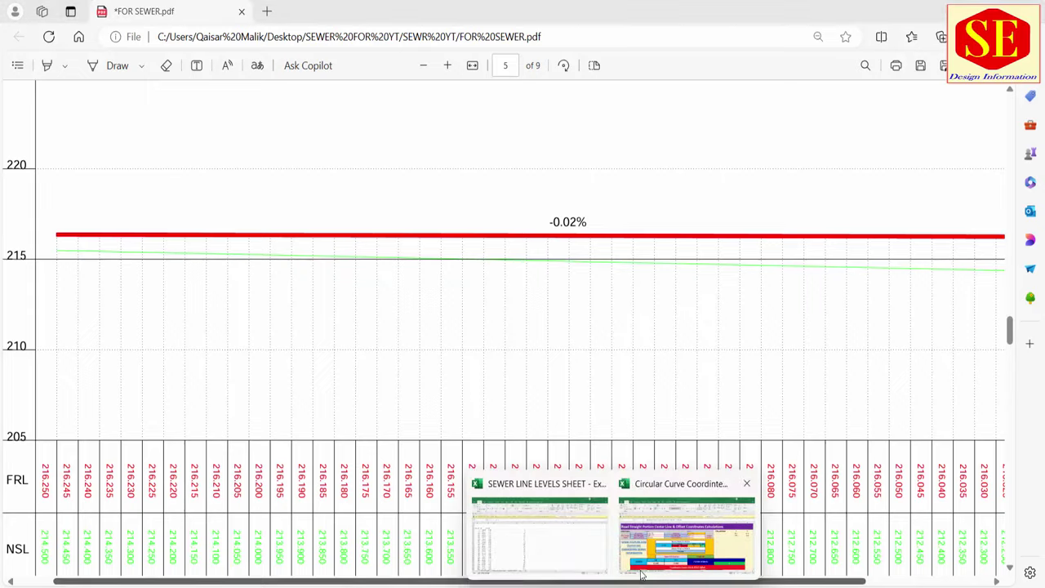
pyautogui.click(530, 510)
pyautogui.click(443, 250)
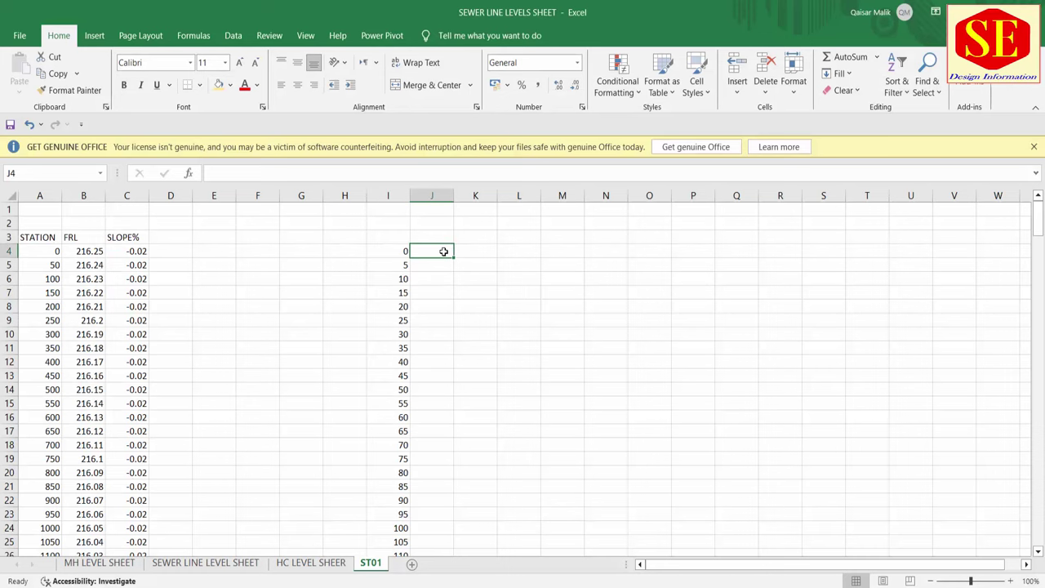
pyautogui.write('216.25')
pyautogui.press('Return')
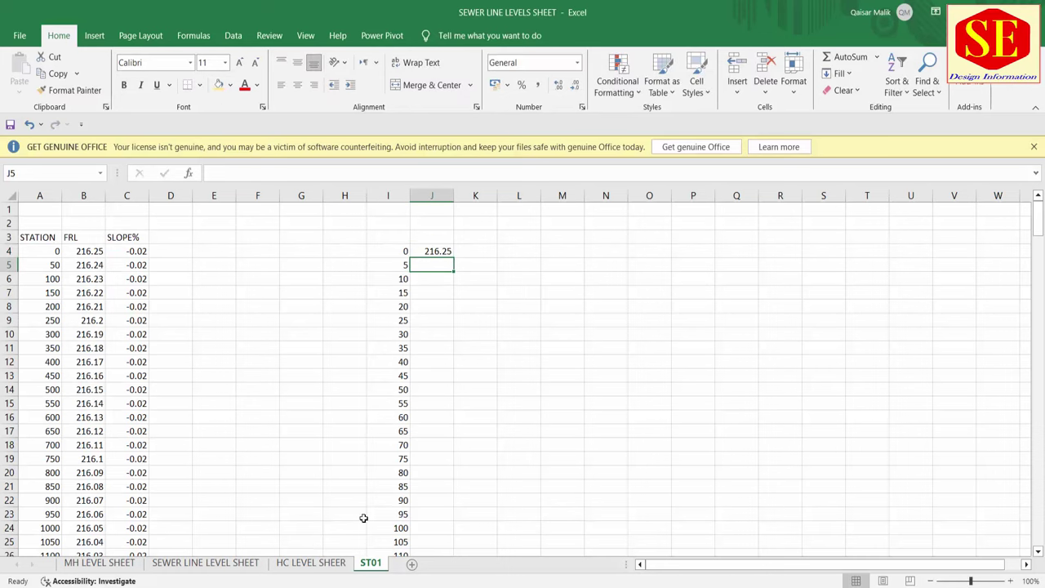
pyautogui.click(520, 549)
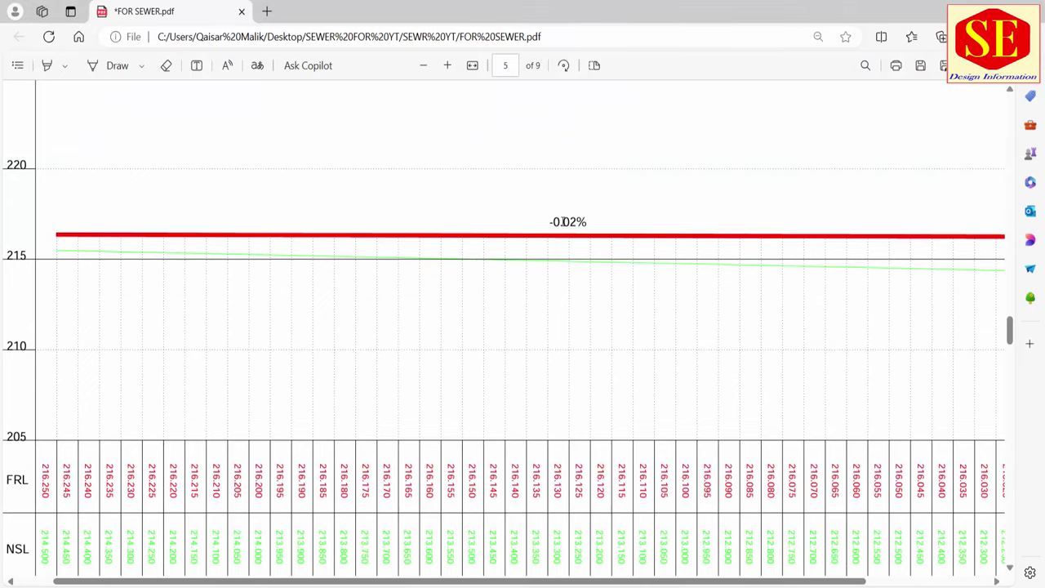
# Step: Check the -0.02% slope label on the ST-01 profile
pyautogui.moveTo(560, 222); pyautogui.dragTo(686, 227)
pyautogui.scroll(-2, 561, 261)
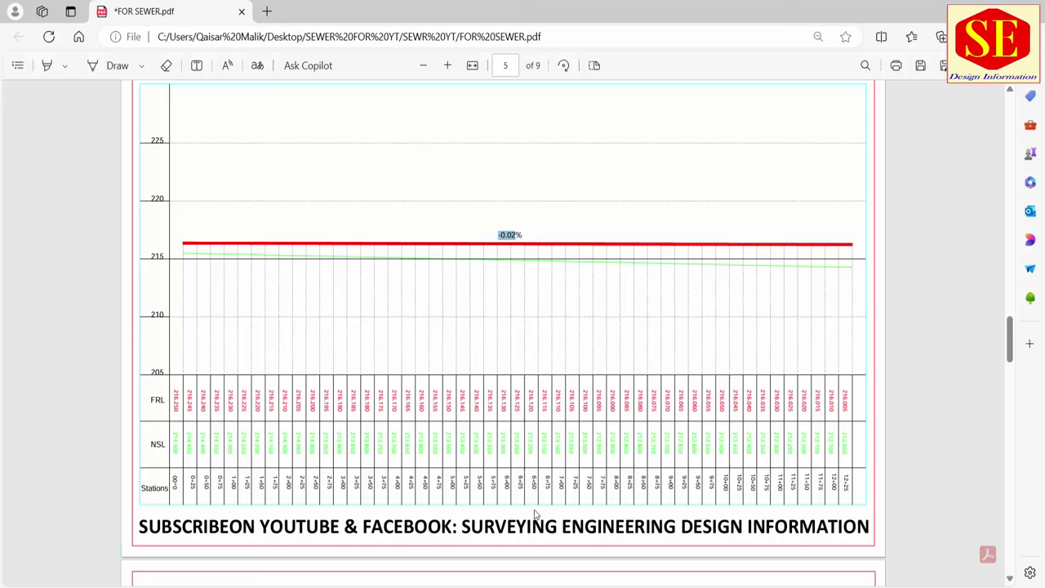
pyautogui.click(585, 567)
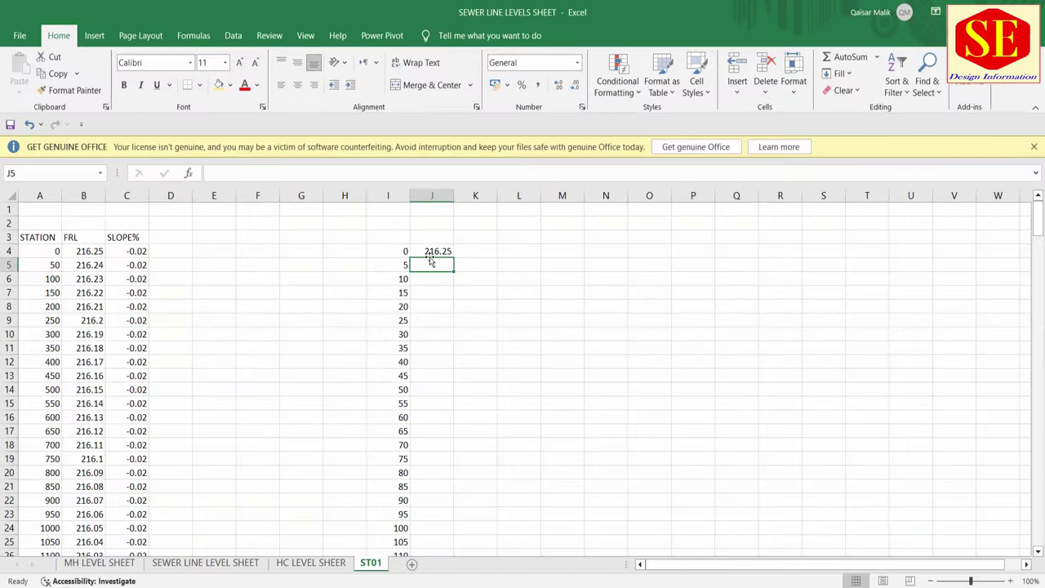
# Step: Enter -0.02 in K4 and fill it down column K to row 228
pyautogui.click(480, 253)
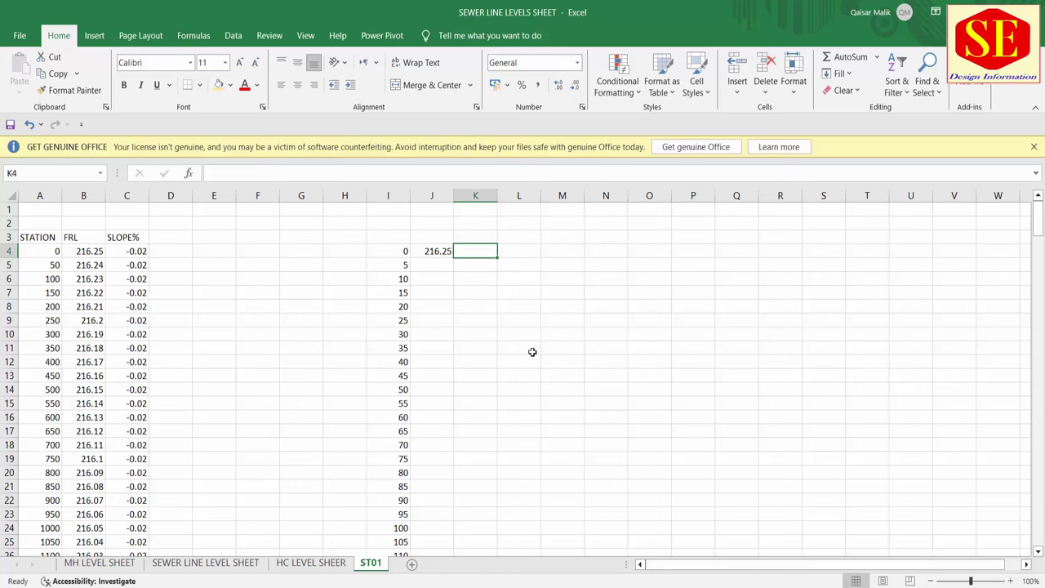
pyautogui.write('-.02')
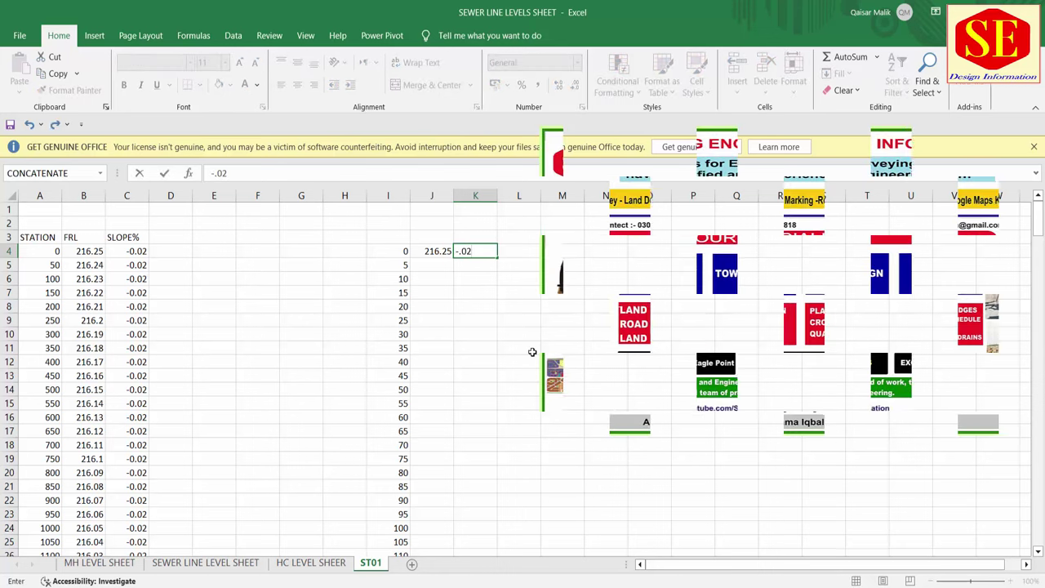
pyautogui.press('Return')
pyautogui.click(486, 252)
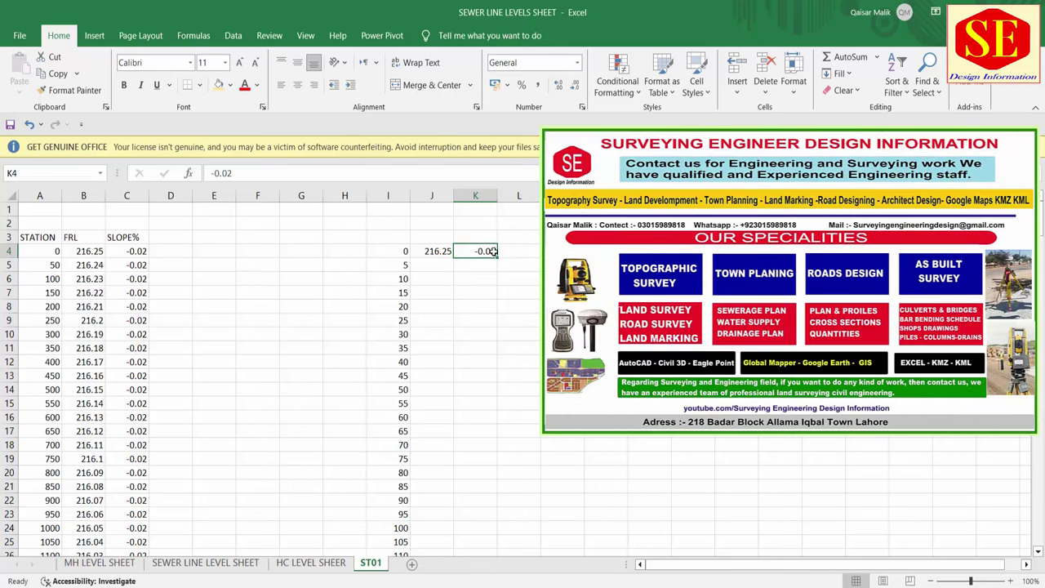
pyautogui.moveTo(498, 258); pyautogui.dragTo(498, 575)
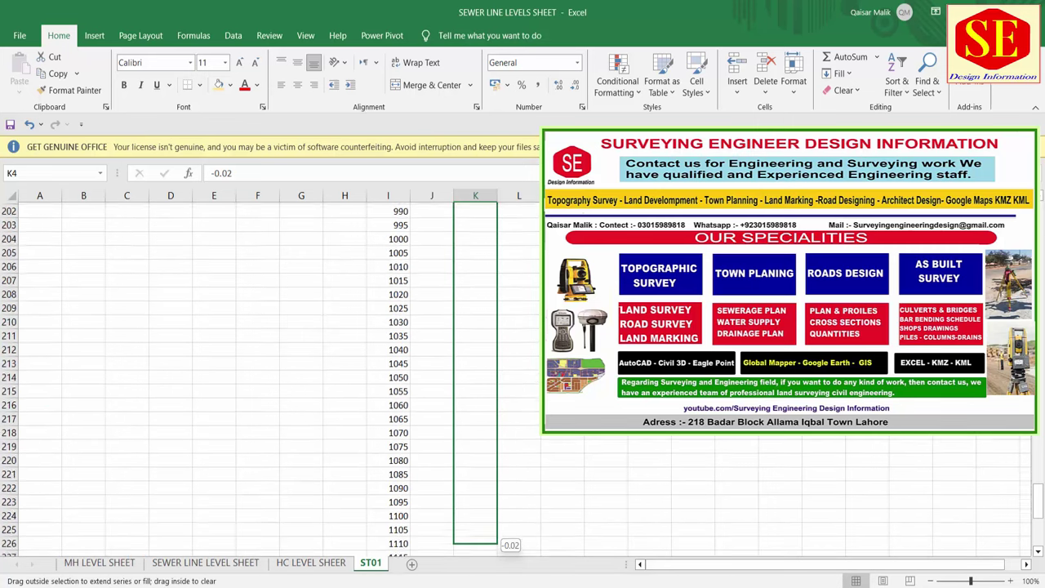
pyautogui.moveTo(498, 555); pyautogui.dragTo(498, 532)
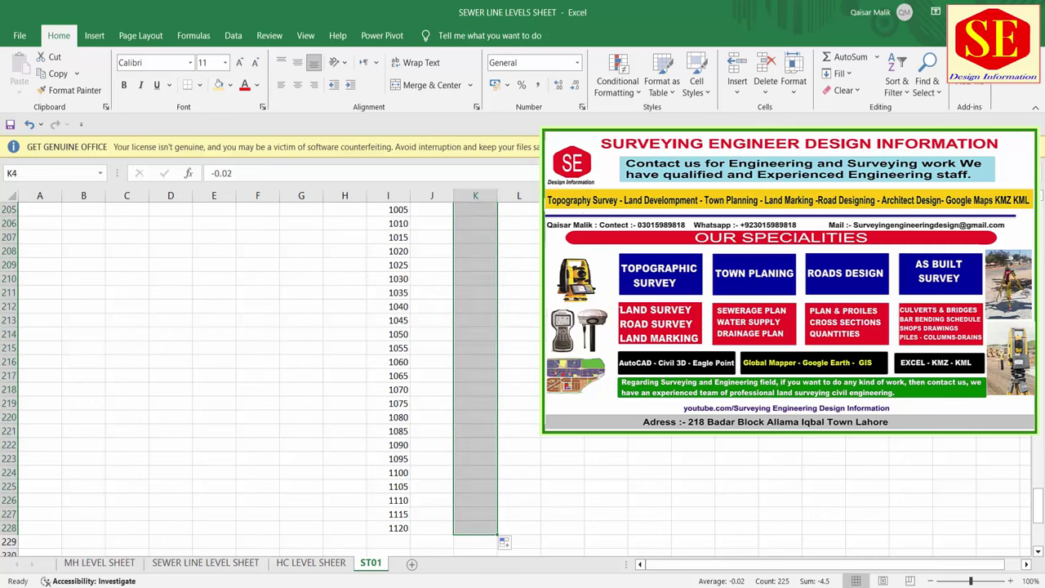
pyautogui.scroll(7, 522, 376)
pyautogui.scroll(6, 523, 376)
pyautogui.scroll(13, 523, 376)
pyautogui.scroll(4, 523, 376)
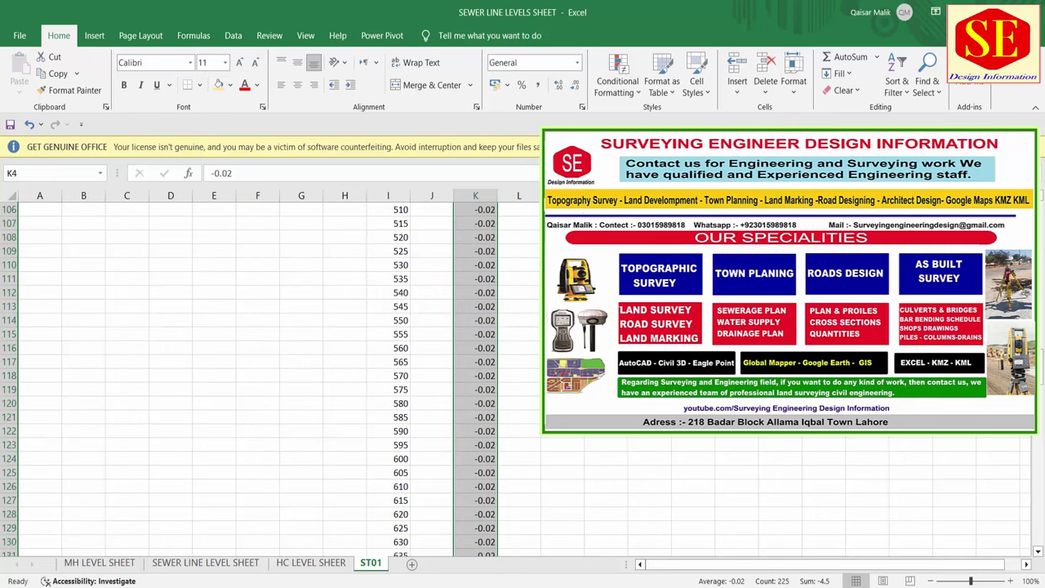
pyautogui.scroll(17, 523, 375)
pyautogui.scroll(8, 523, 376)
pyautogui.scroll(13, 522, 376)
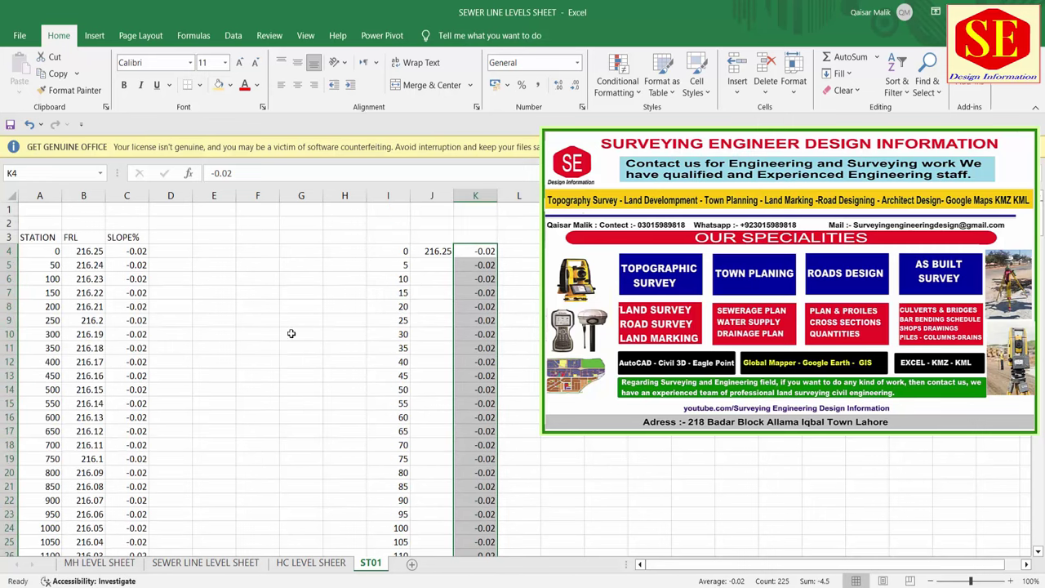
pyautogui.click(432, 251)
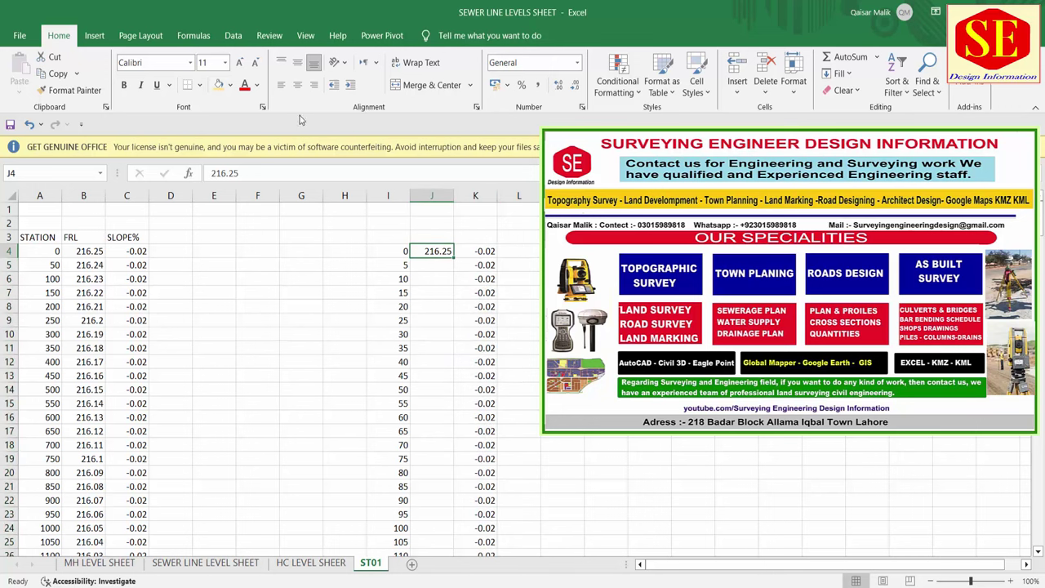
# Step: Colour J4's 216.25 red and type =J4+((I5-I4)*K5%) into J5
pyautogui.click(243, 85)
pyautogui.click(441, 267)
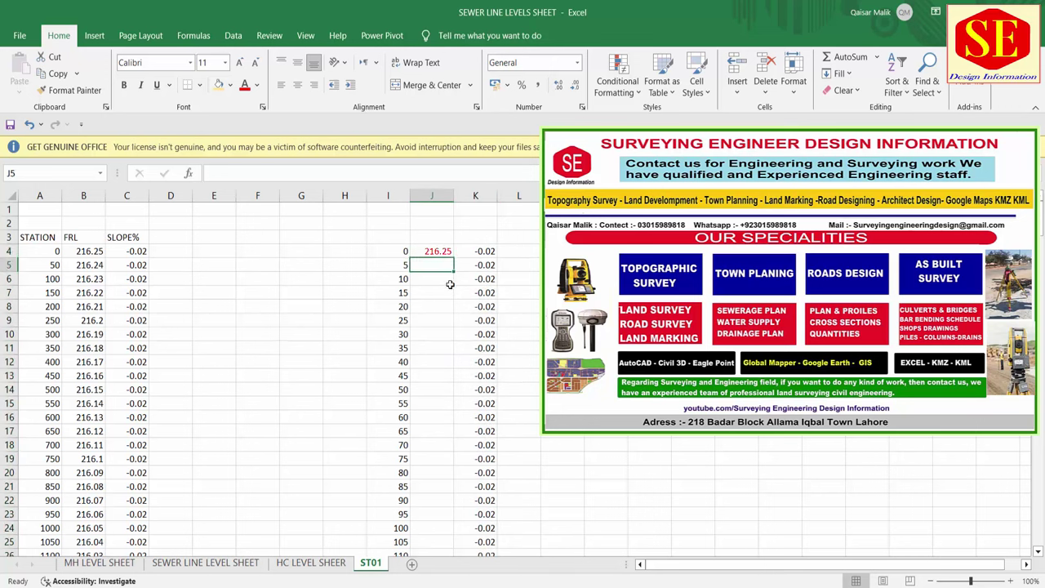
pyautogui.write('=')
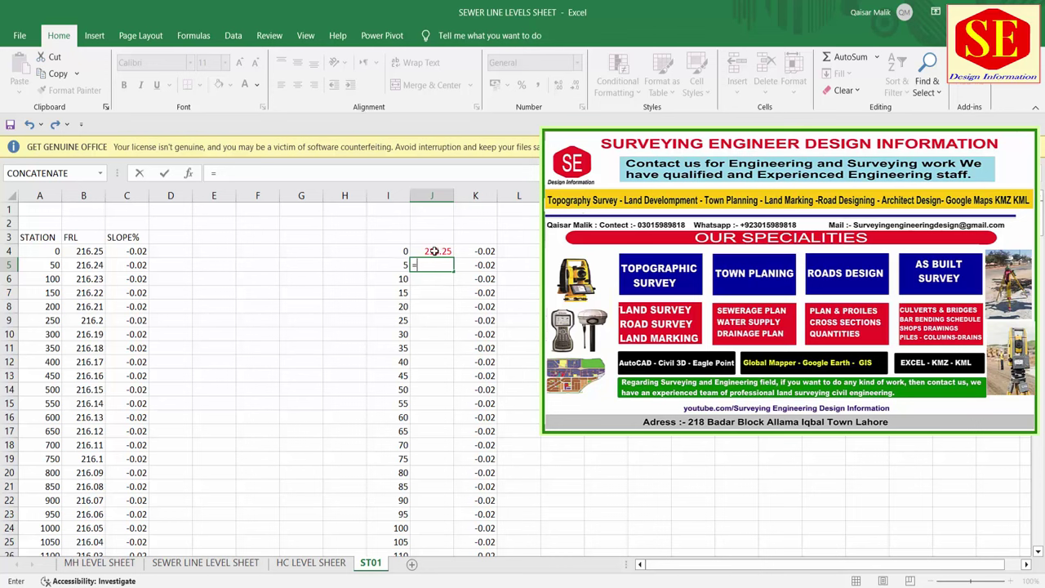
pyautogui.click(435, 252)
pyautogui.write('+((')
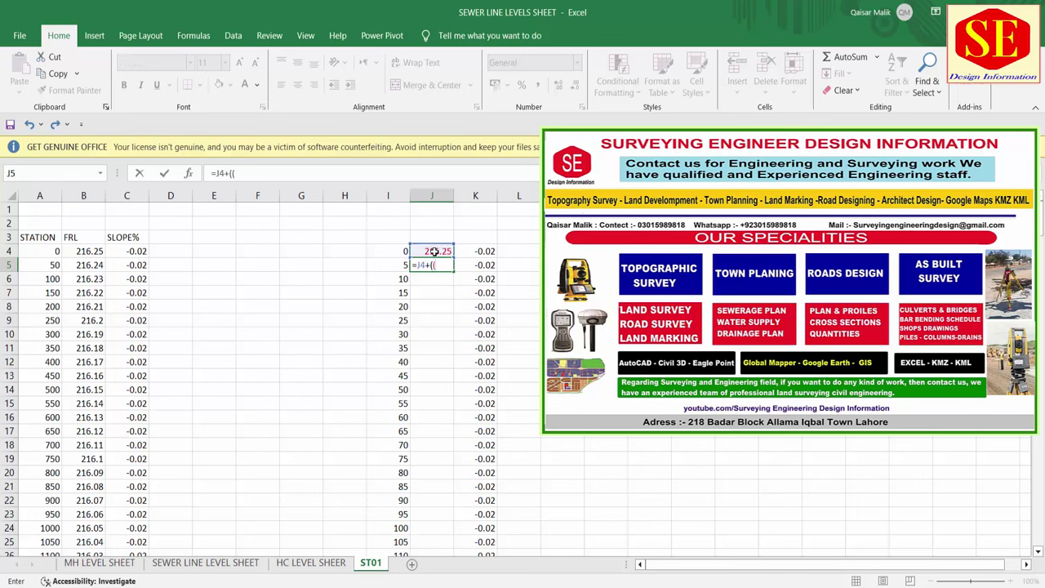
pyautogui.click(398, 265)
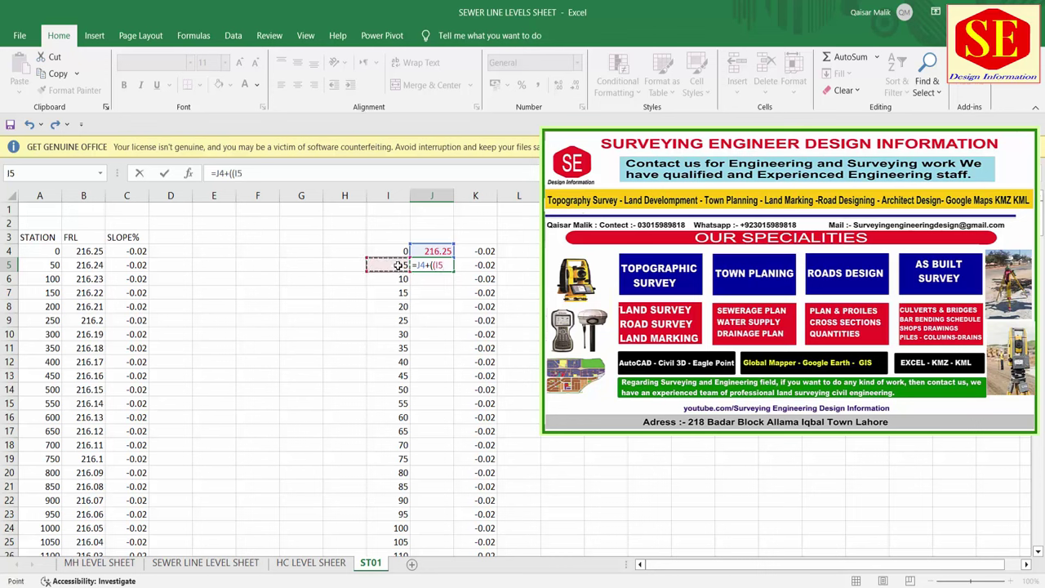
pyautogui.write('-')
pyautogui.click(402, 252)
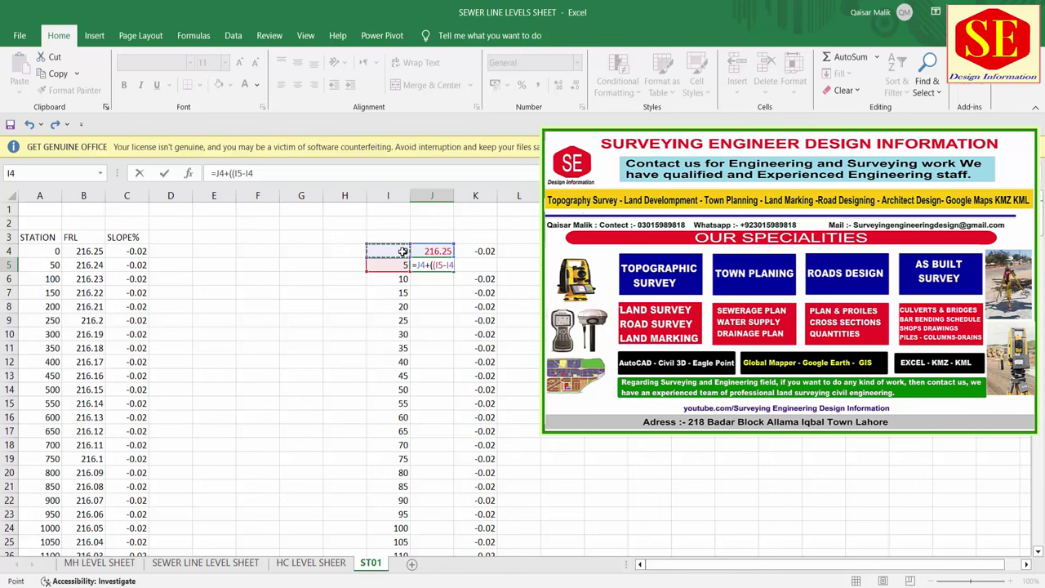
pyautogui.write(')*')
pyautogui.write('K')
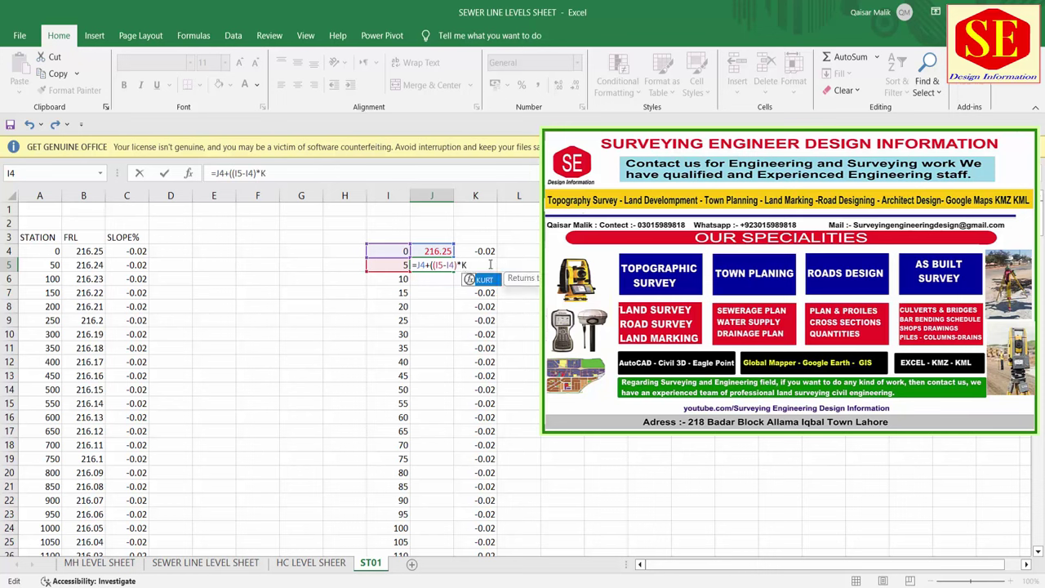
pyautogui.write('5')
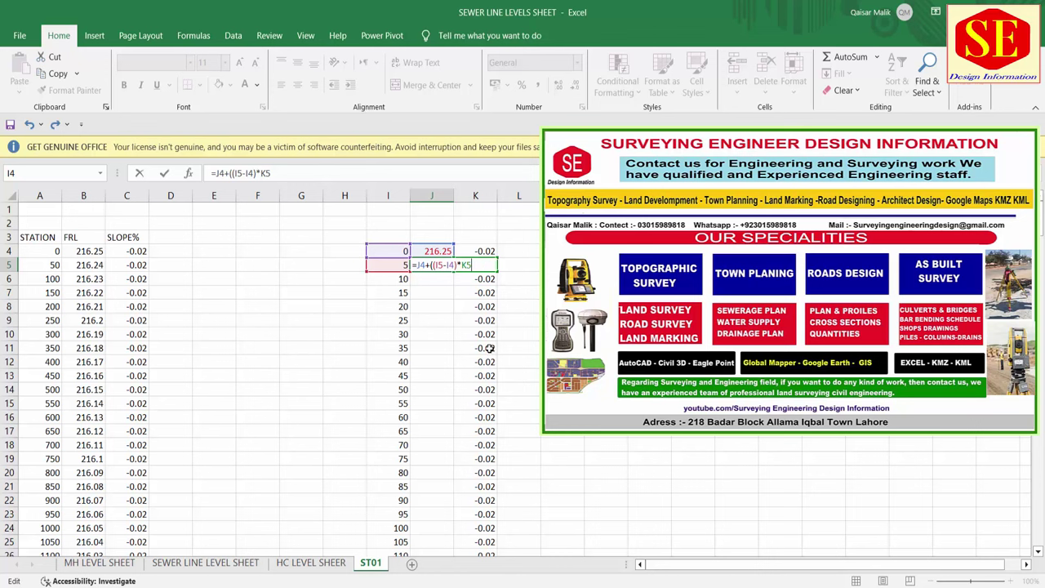
pyautogui.write('%')
# Step: Recheck the -0.02% grade on the sewer profile PDF before resuming in the workbook
pyautogui.click(578, 530)
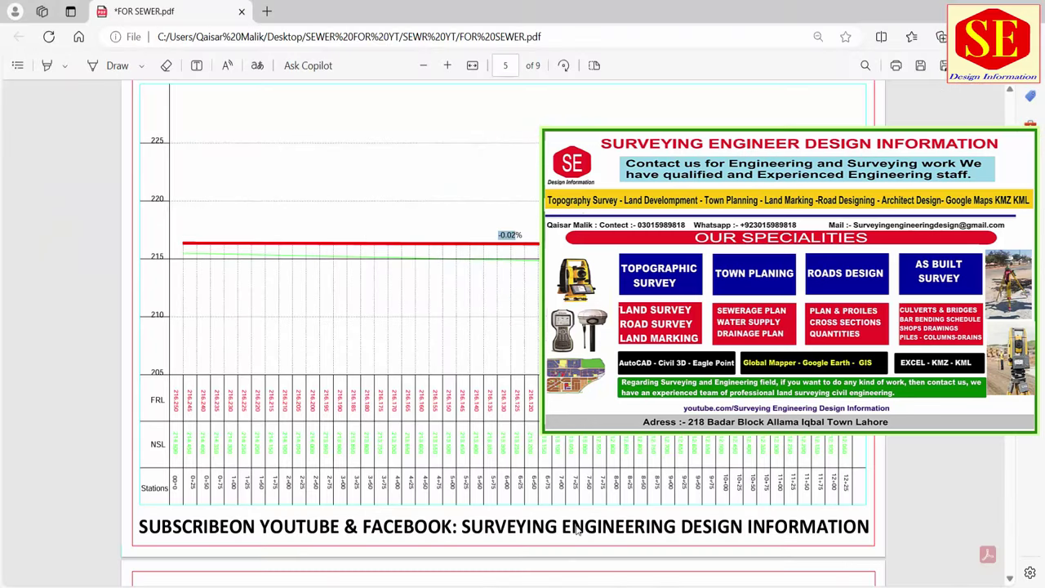
pyautogui.click(519, 236)
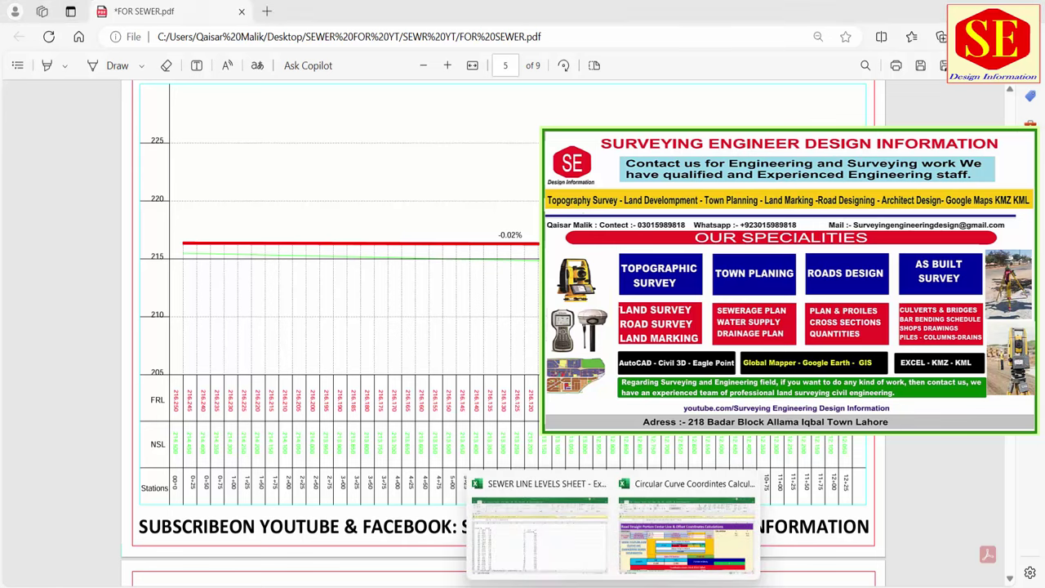
pyautogui.click(566, 563)
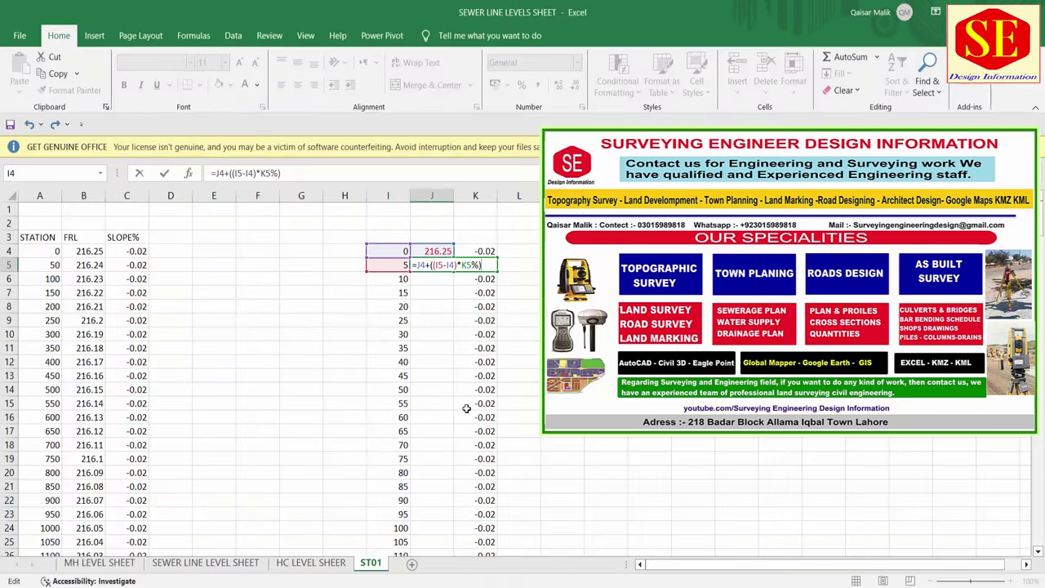
# Step: Commit the J5 level formula and fill it down every ST01 station (216.249, 216.248…)
pyautogui.press('Return')
pyautogui.click(448, 269)
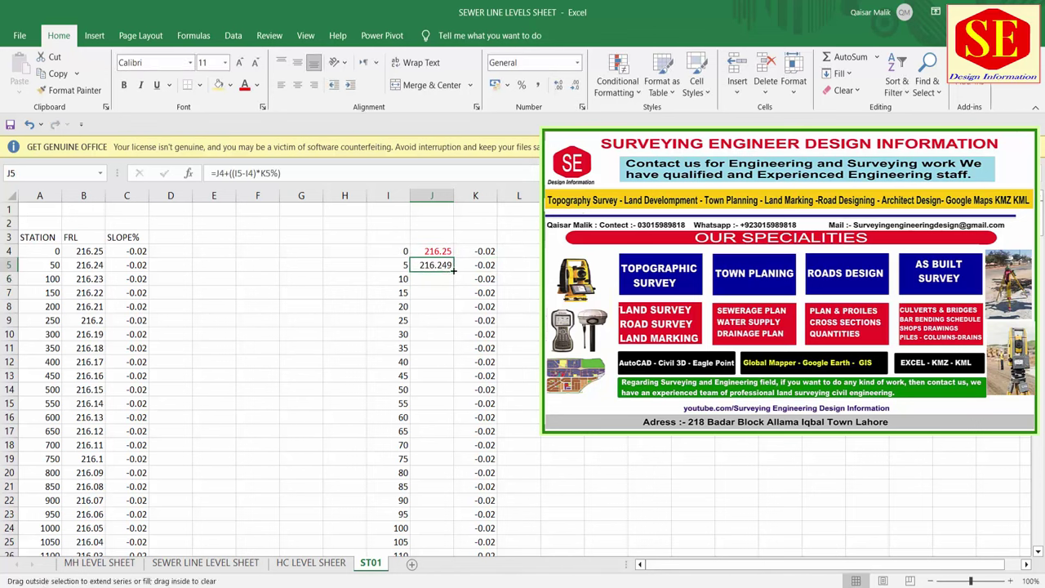
pyautogui.doubleClick(453, 271)
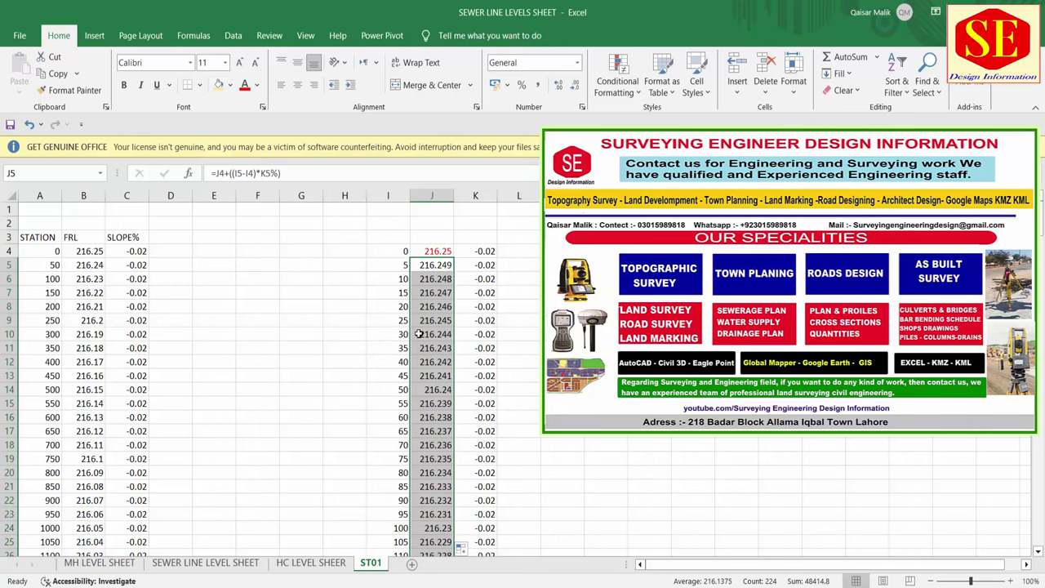
# Step: Head columns I, J and K as STATION, FRL and GRADE
pyautogui.click(395, 235)
pyautogui.write('STATION')
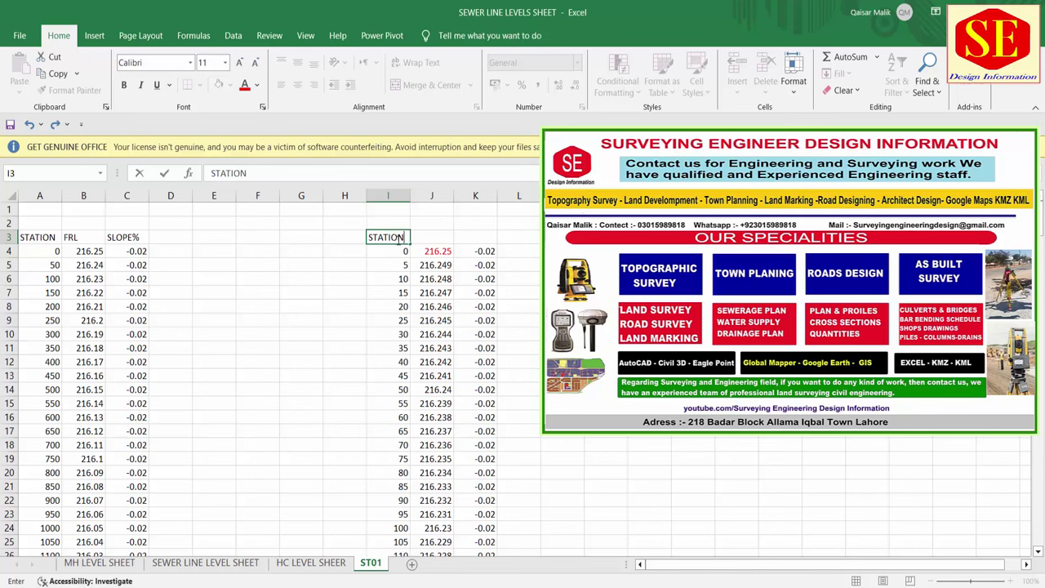
pyautogui.click(433, 235)
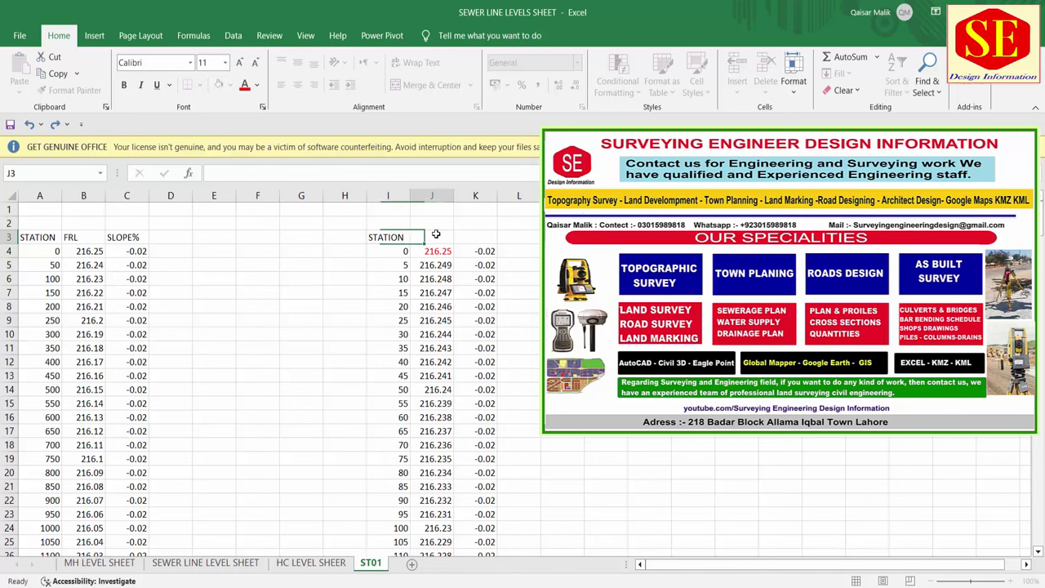
pyautogui.write('FRL')
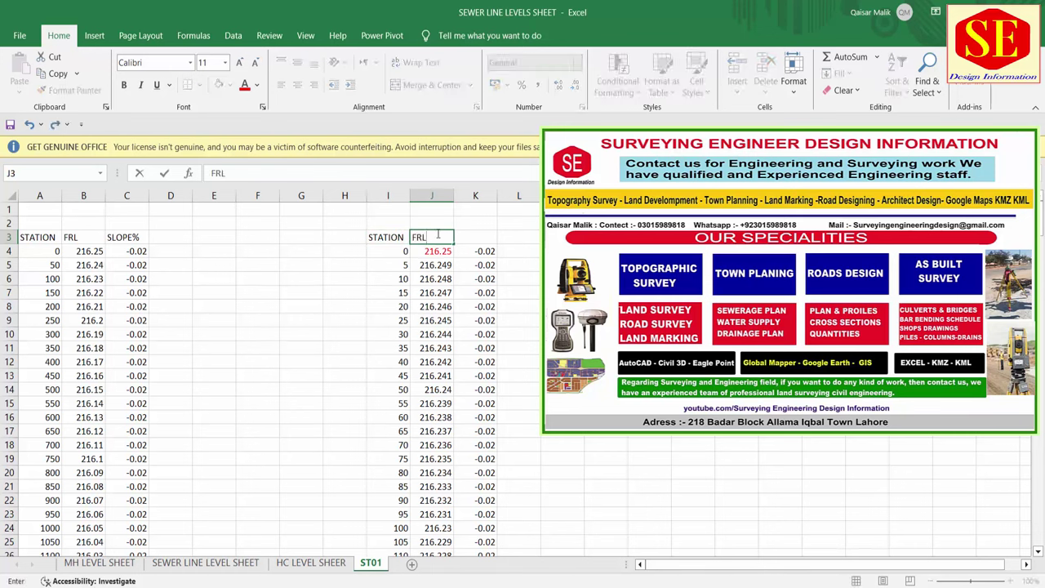
pyautogui.press('Tab')
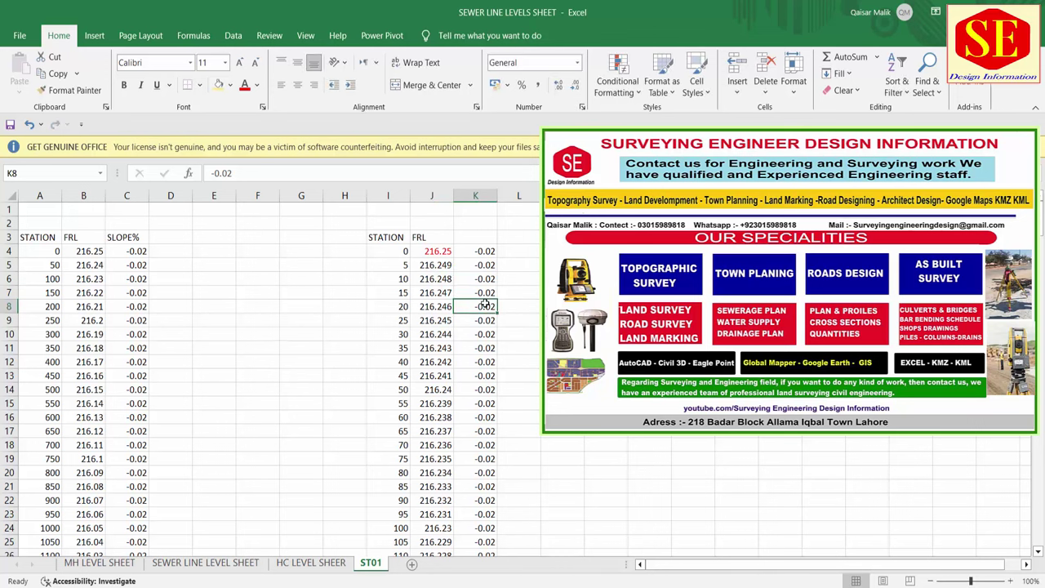
pyautogui.write('S')
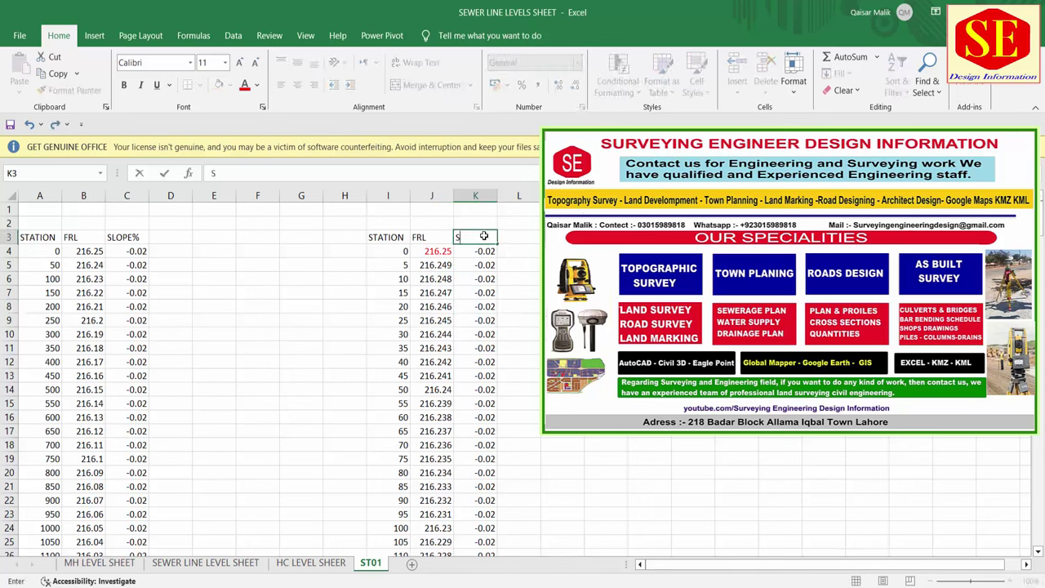
pyautogui.write('LO')
pyautogui.press('BackSpace')
pyautogui.press('BackSpace')
pyautogui.press('BackSpace')
pyautogui.write('RAD')
pyautogui.click(563, 334)
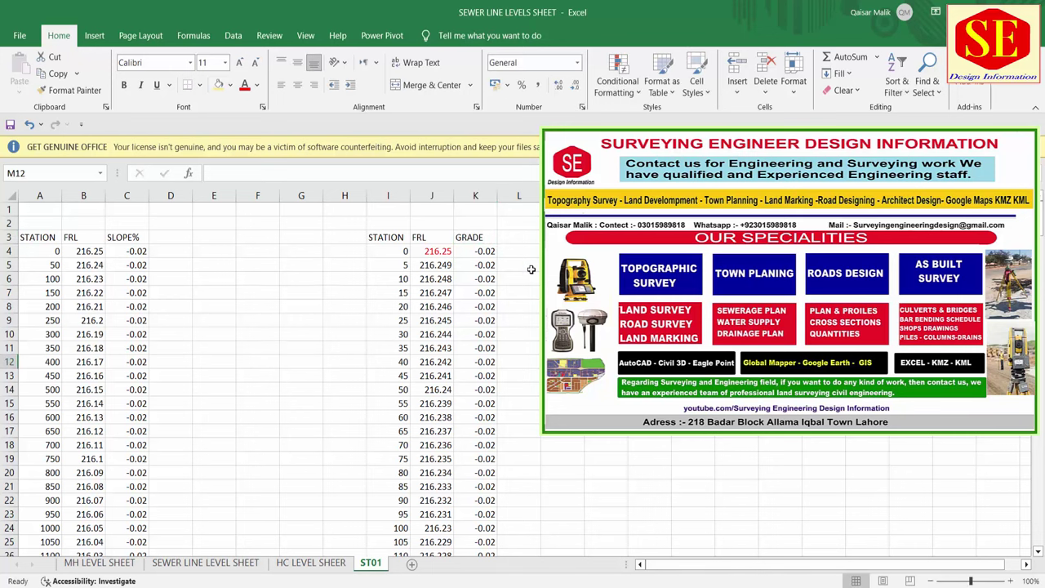
pyautogui.click(441, 252)
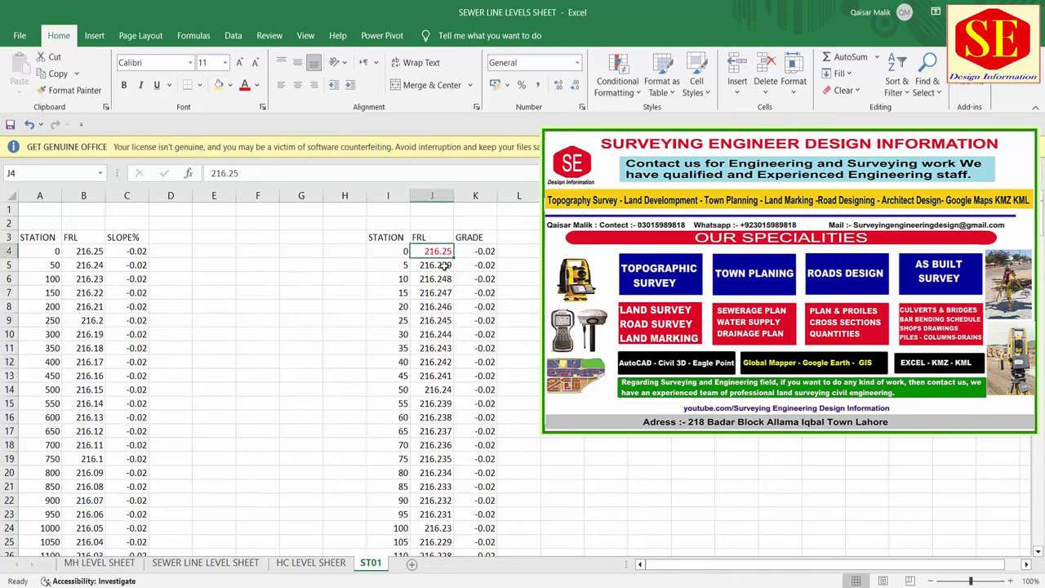
pyautogui.click(54, 265)
pyautogui.click(90, 268)
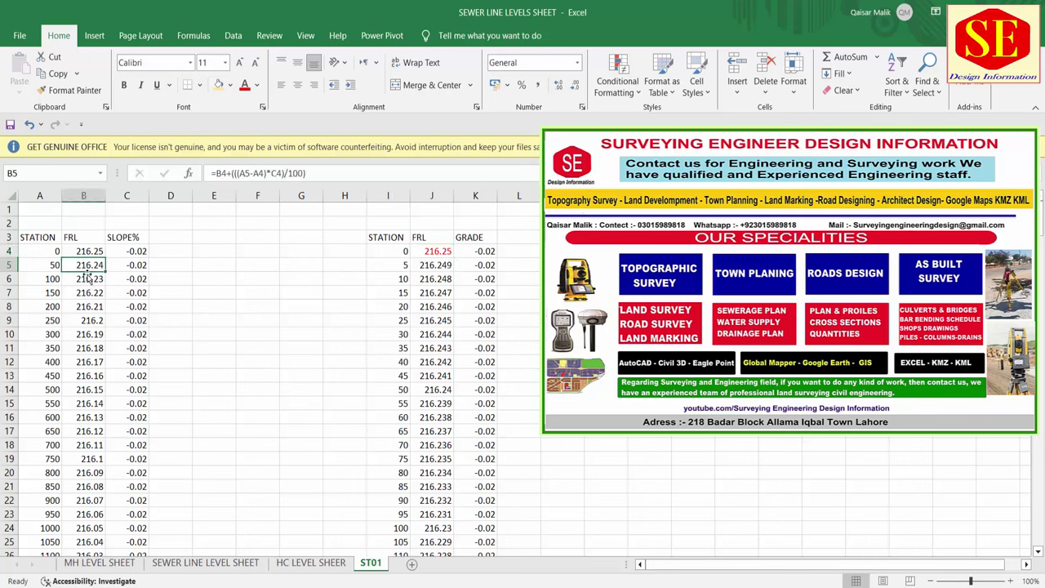
pyautogui.click(404, 392)
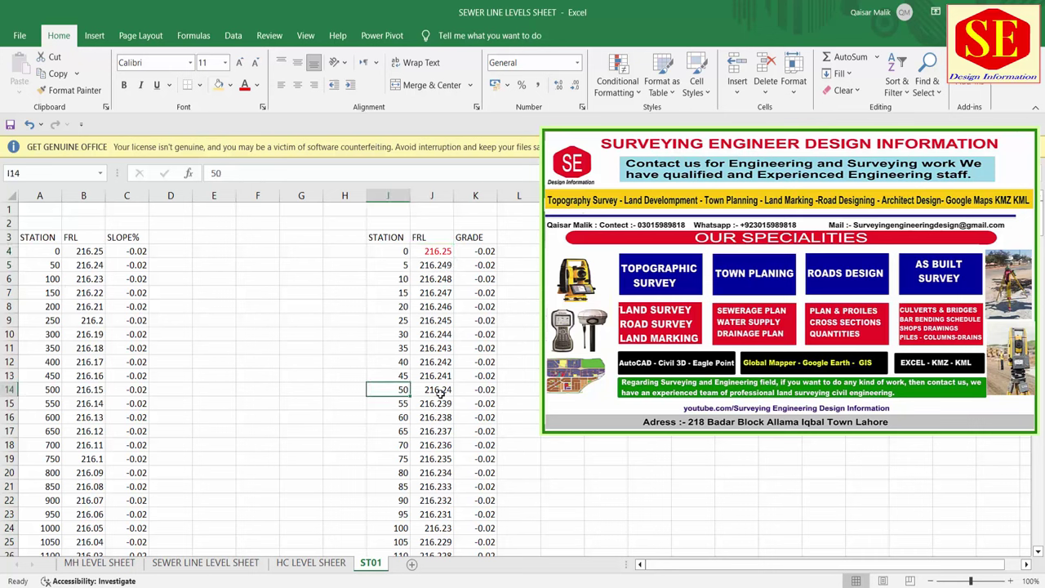
pyautogui.click(436, 395)
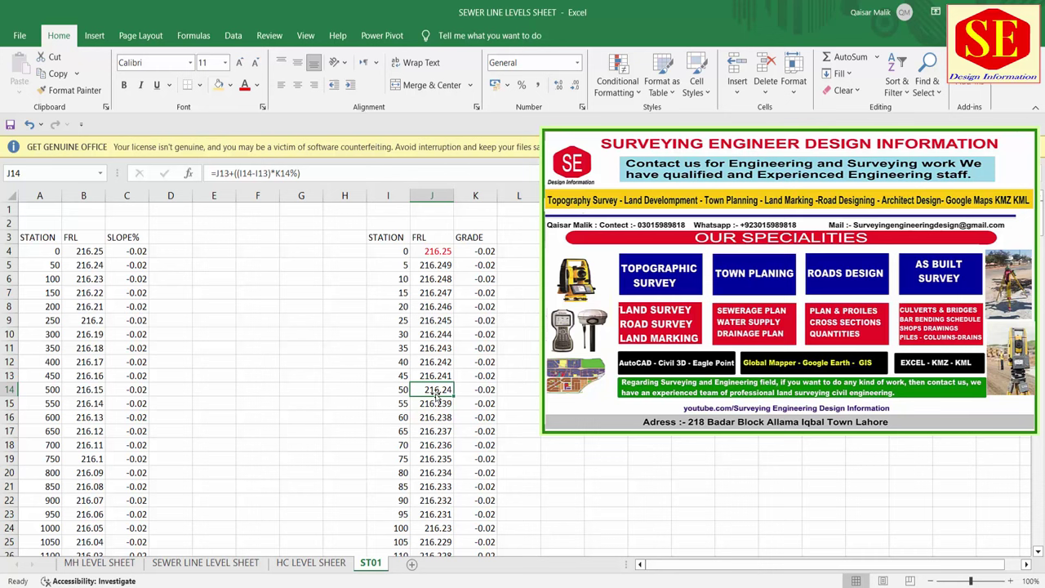
pyautogui.click(92, 280)
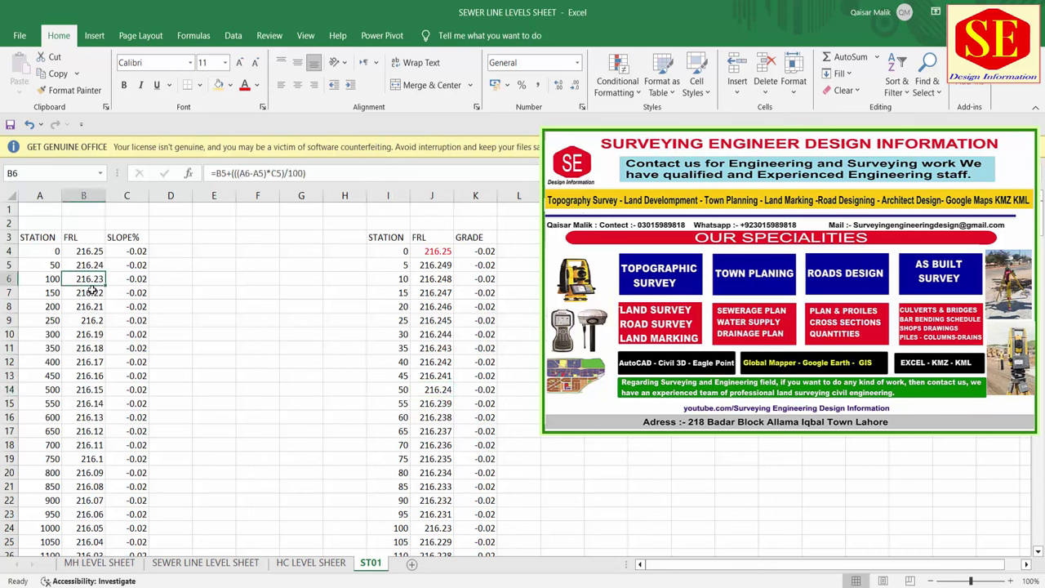
pyautogui.click(432, 528)
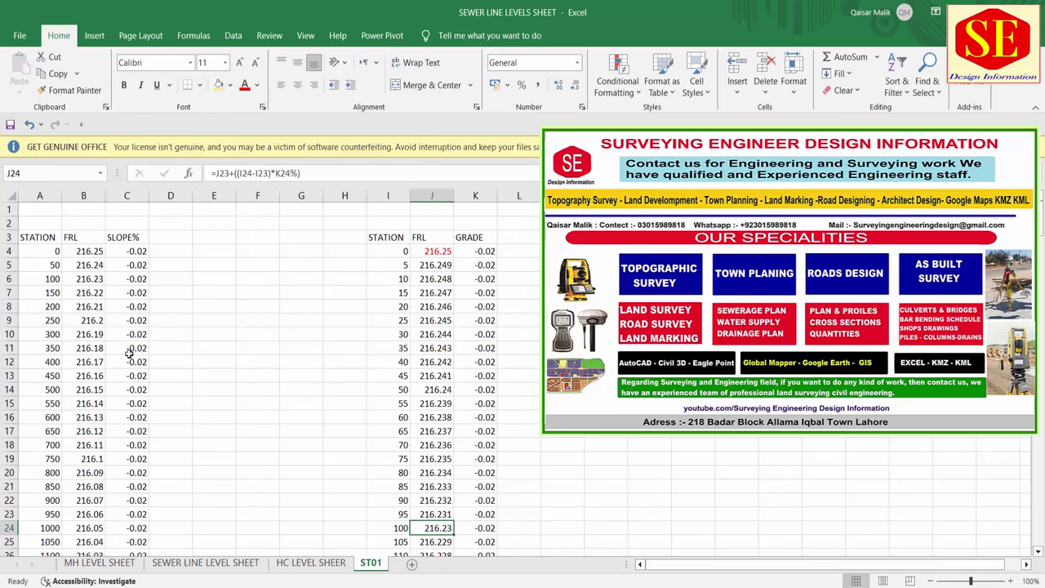
# Step: Copy the ST01 FRL levels from J4 down to the last station
pyautogui.click(441, 251)
pyautogui.moveTo(449, 329)
pyautogui.mouseDown()
pyautogui.moveTo(454, 542)
pyautogui.moveTo(447, 531)
pyautogui.mouseUp()
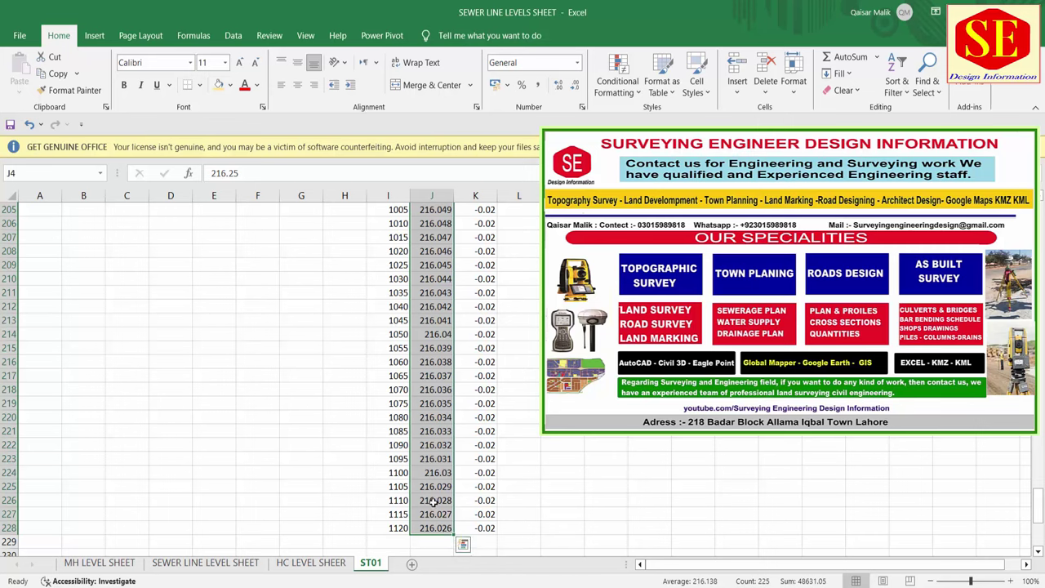
pyautogui.rightClick(433, 503)
pyautogui.click(471, 181)
pyautogui.hotkey('ctrl', 'BackSpace')
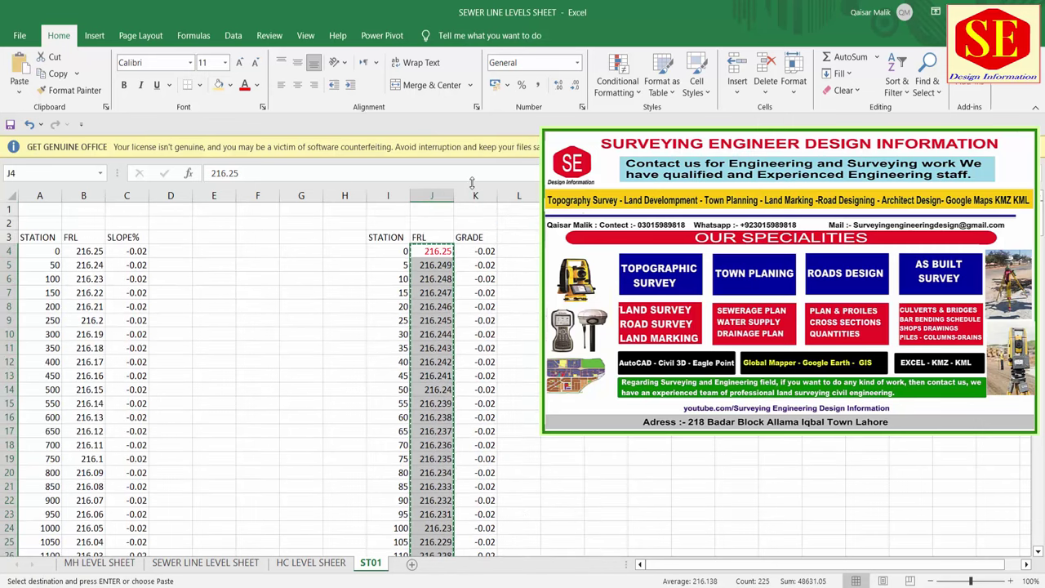
# Step: Paste them as values into G5 of SEWER LINE LEVEL SHEET, 216.25 down to 216.234
pyautogui.click(193, 565)
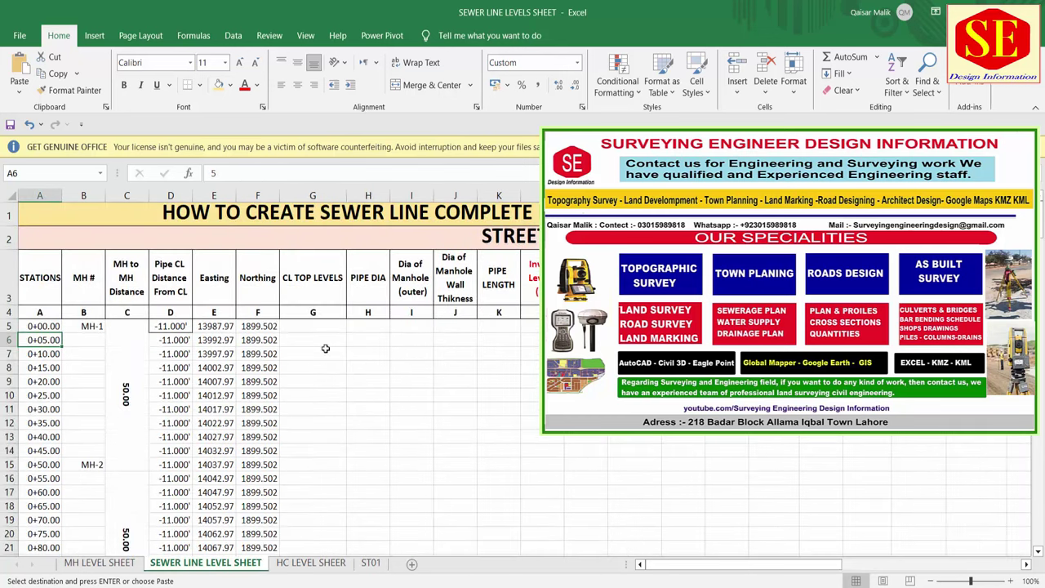
pyautogui.click(314, 327)
pyautogui.rightClick(316, 327)
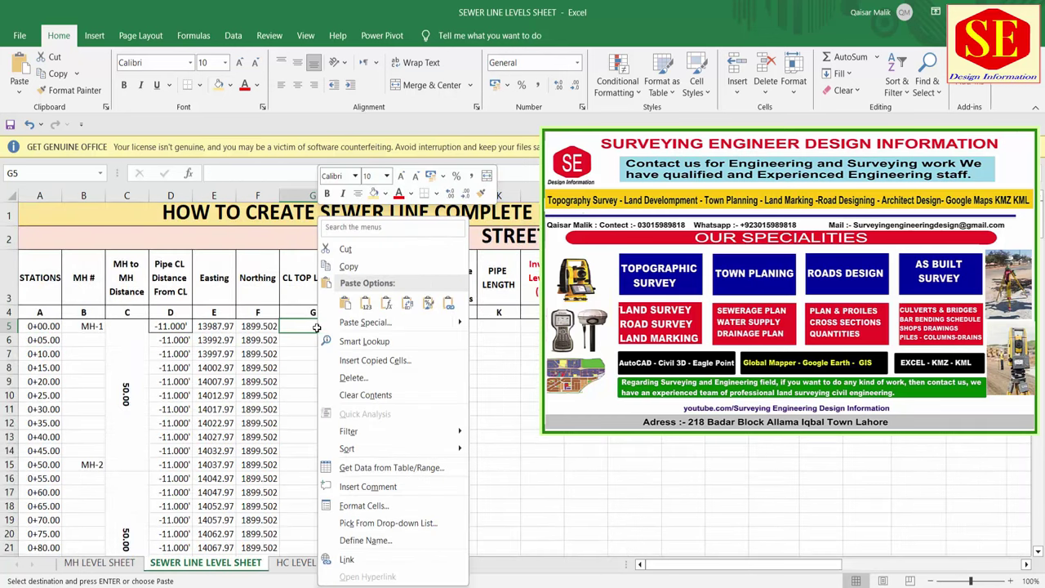
pyautogui.click(365, 306)
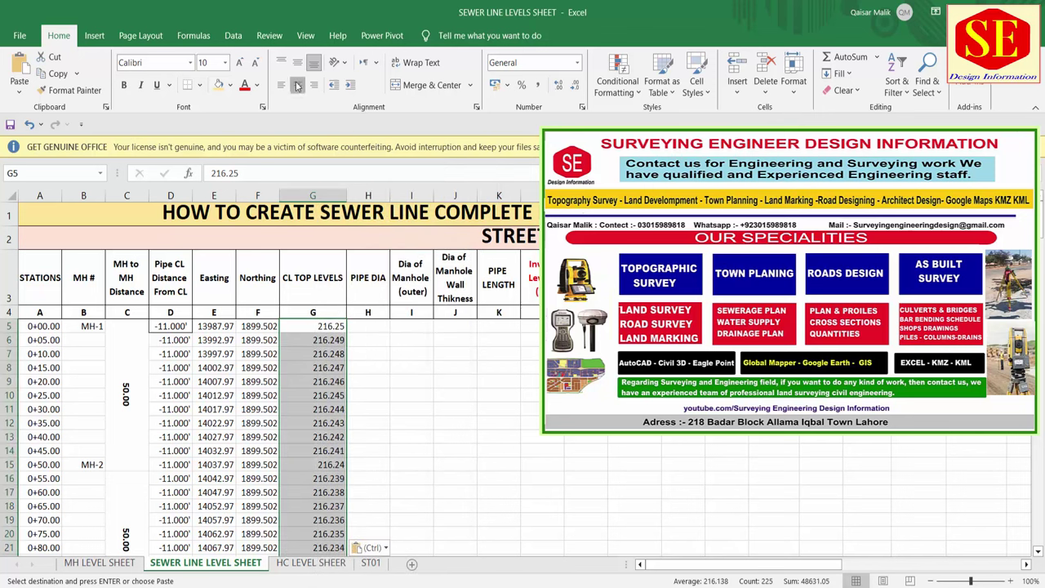
pyautogui.press('Escape')
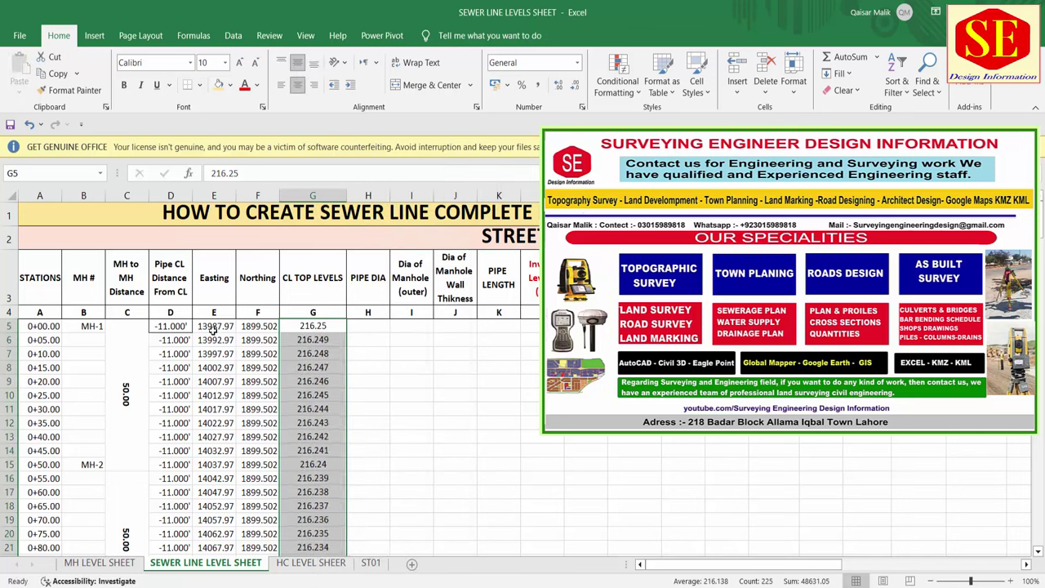
pyautogui.click(214, 326)
pyautogui.click(343, 327)
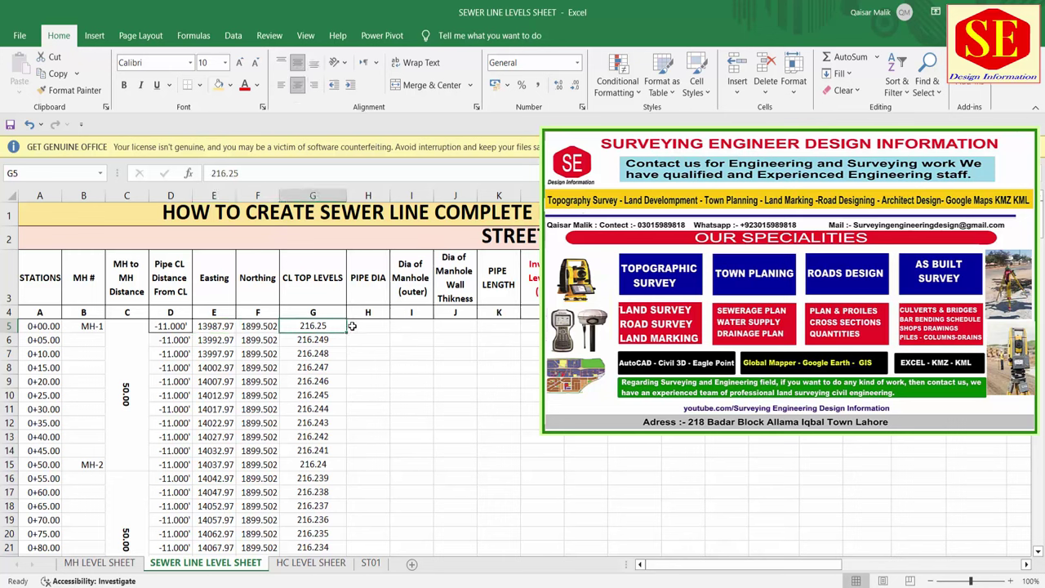
pyautogui.click(359, 326)
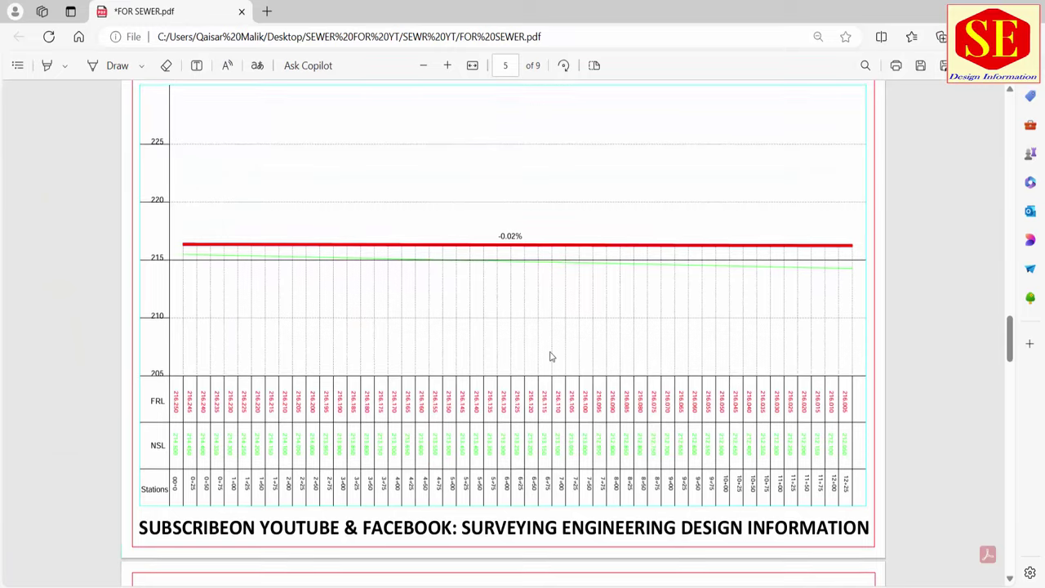
# Step: On PDF page 4, highlight 12"Ø RCC PIPE and road ST.1 in the tables, then return to Excel
pyautogui.scroll(5, 553, 363)
pyautogui.scroll(2, 552, 356)
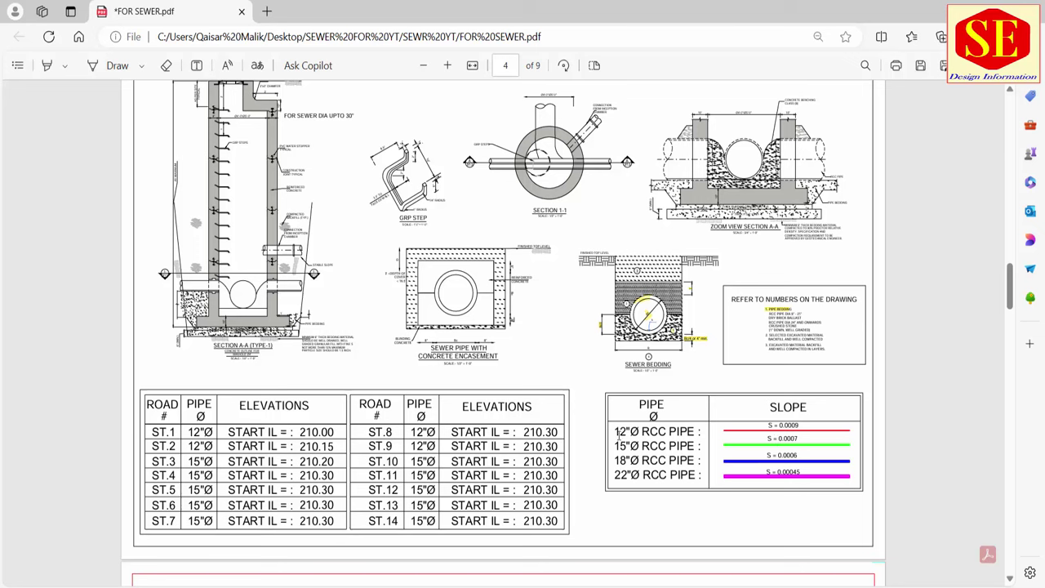
pyautogui.moveTo(617, 432); pyautogui.dragTo(701, 432)
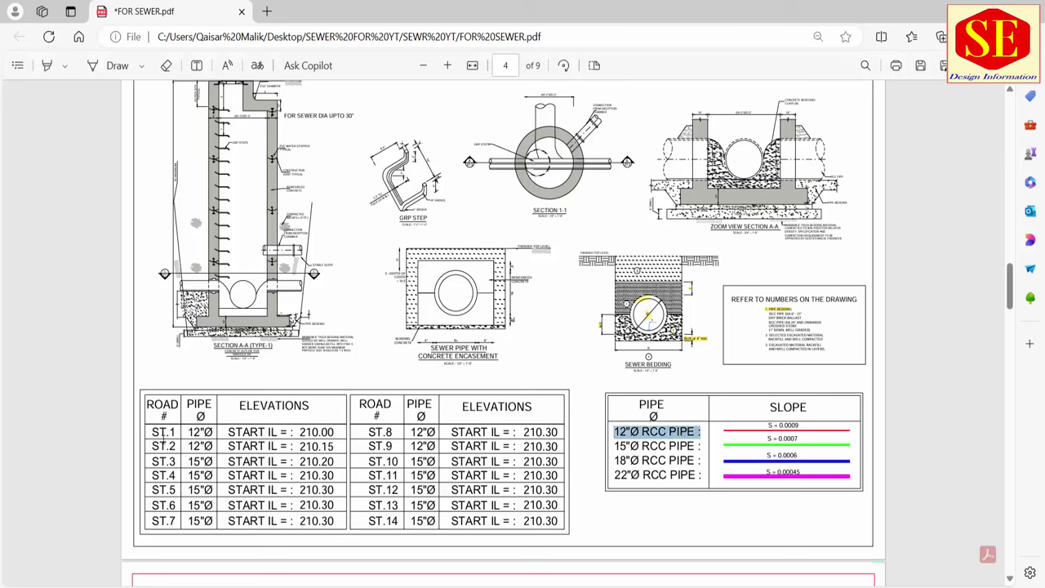
pyautogui.moveTo(158, 432); pyautogui.dragTo(180, 432)
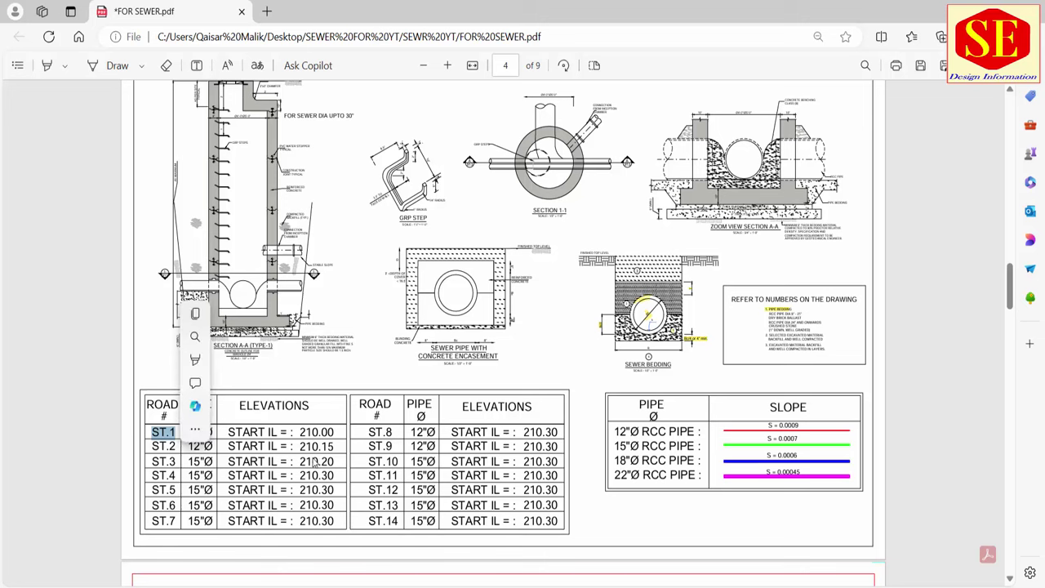
pyautogui.click(196, 432)
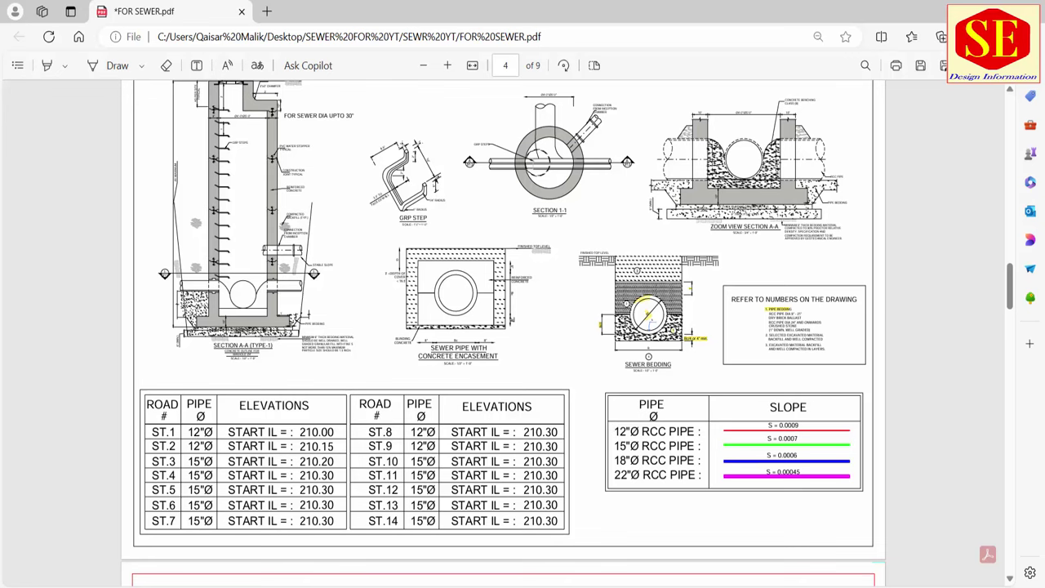
pyautogui.click(543, 554)
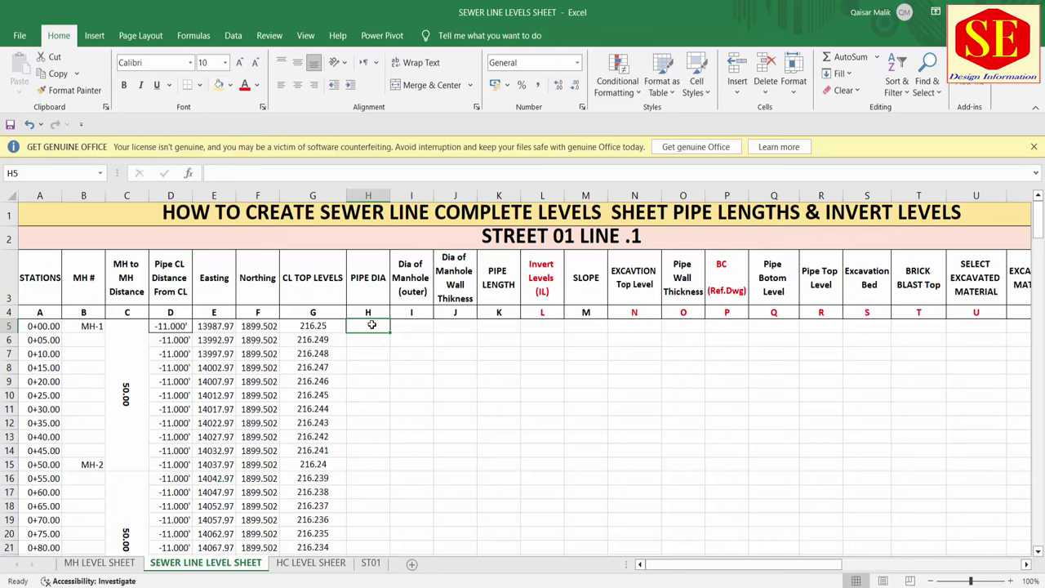
# Step: Enter pipe diameter 12 in H5 and fill it down column H for every station
pyautogui.write('12')
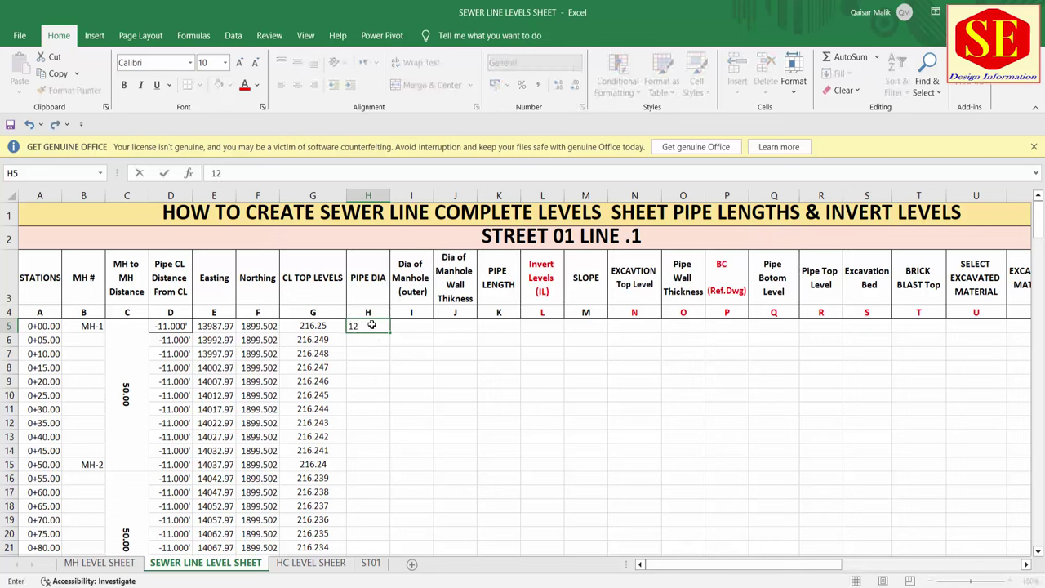
pyautogui.press('Return')
pyautogui.click(369, 326)
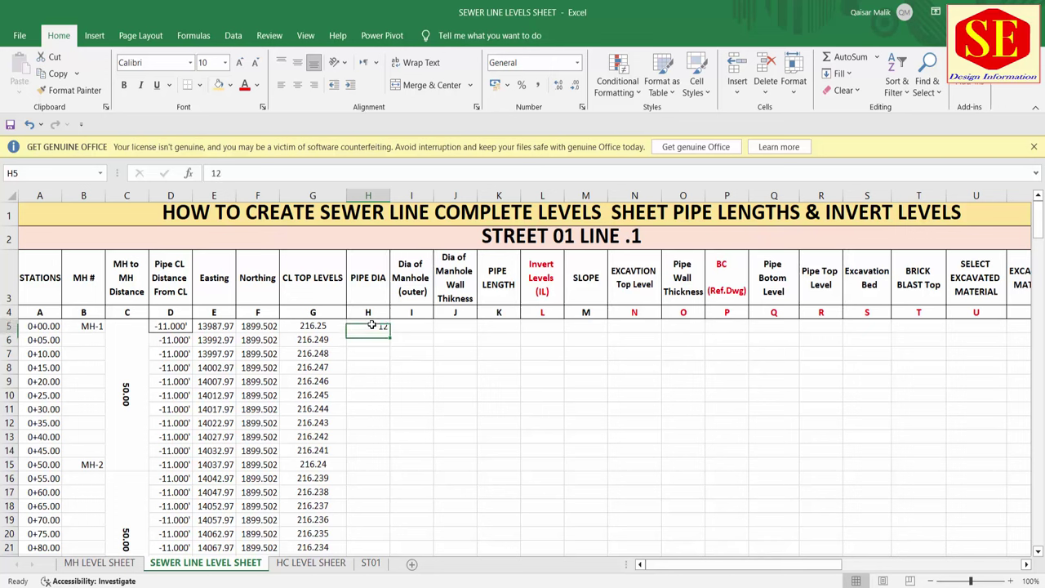
pyautogui.doubleClick(391, 333)
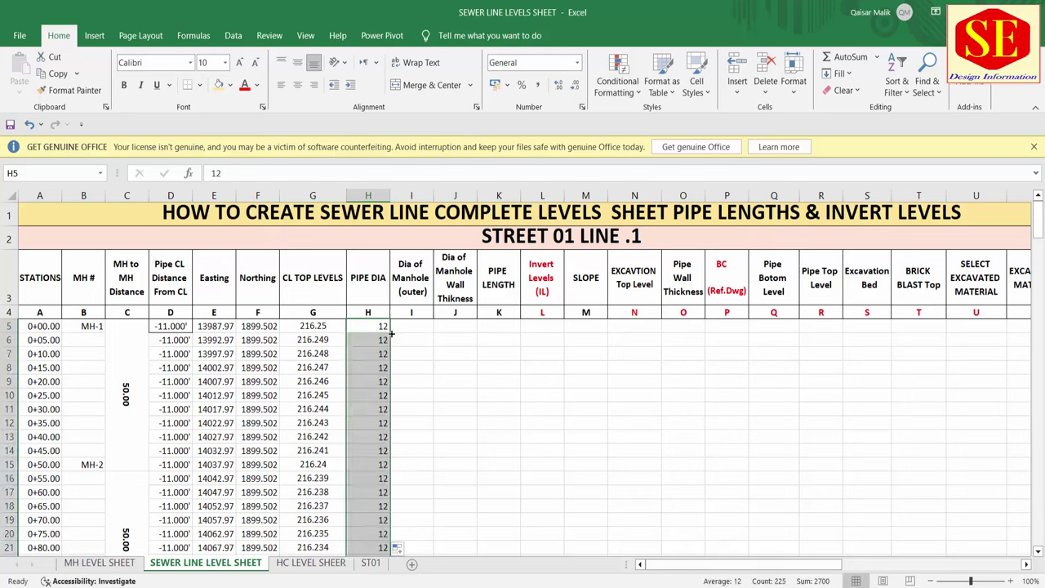
# Step: Give column H the custom number format 0" so every diameter shows as 12"
pyautogui.rightClick(389, 330)
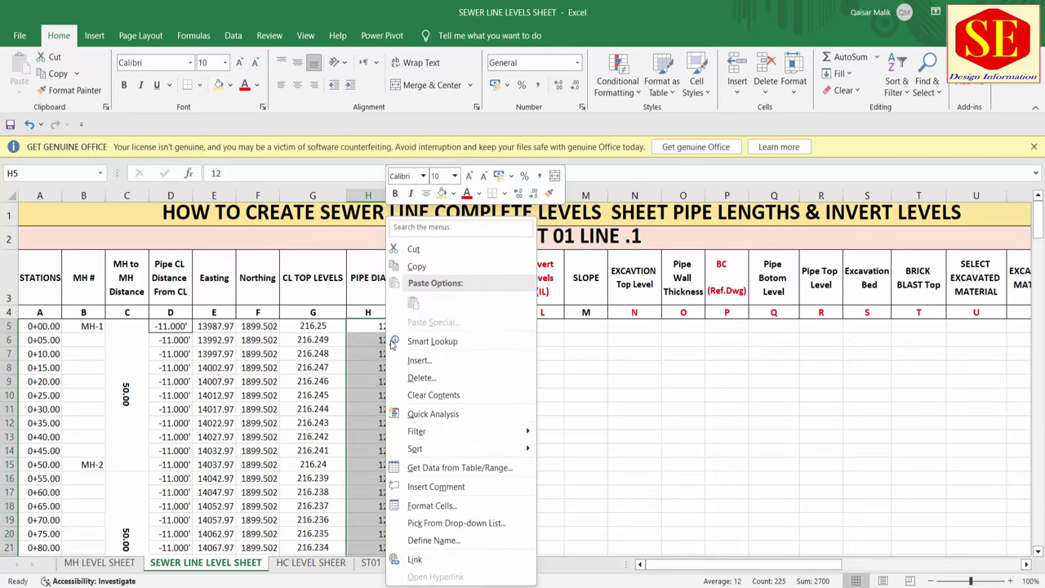
pyautogui.click(445, 507)
pyautogui.click(290, 399)
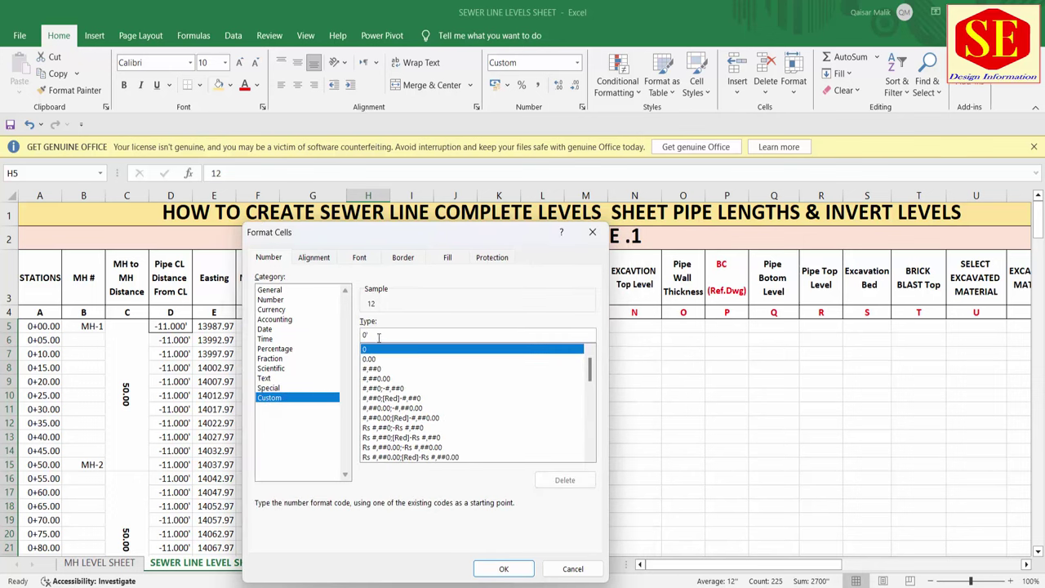
pyautogui.write("'")
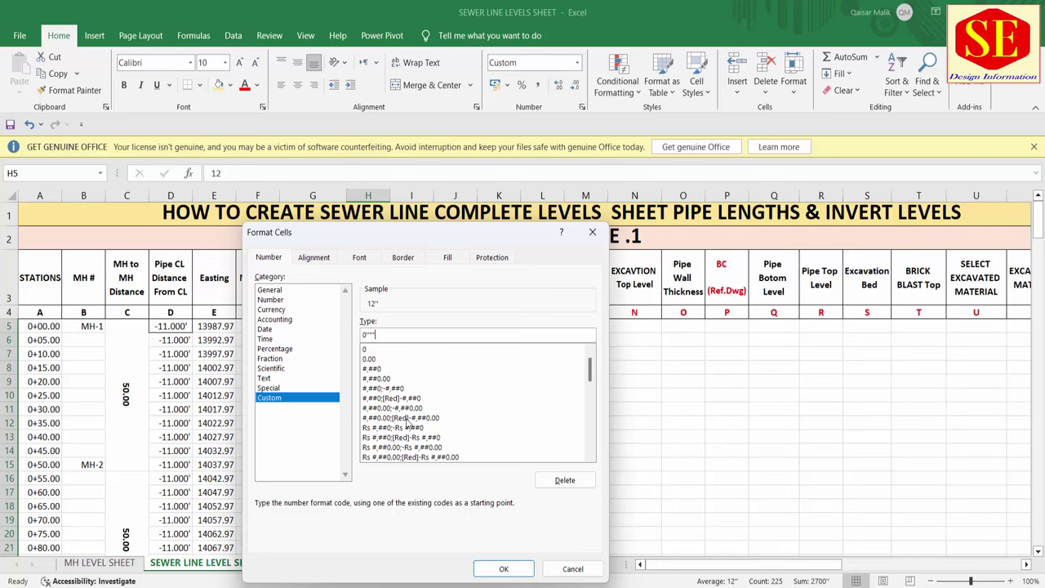
pyautogui.click(490, 570)
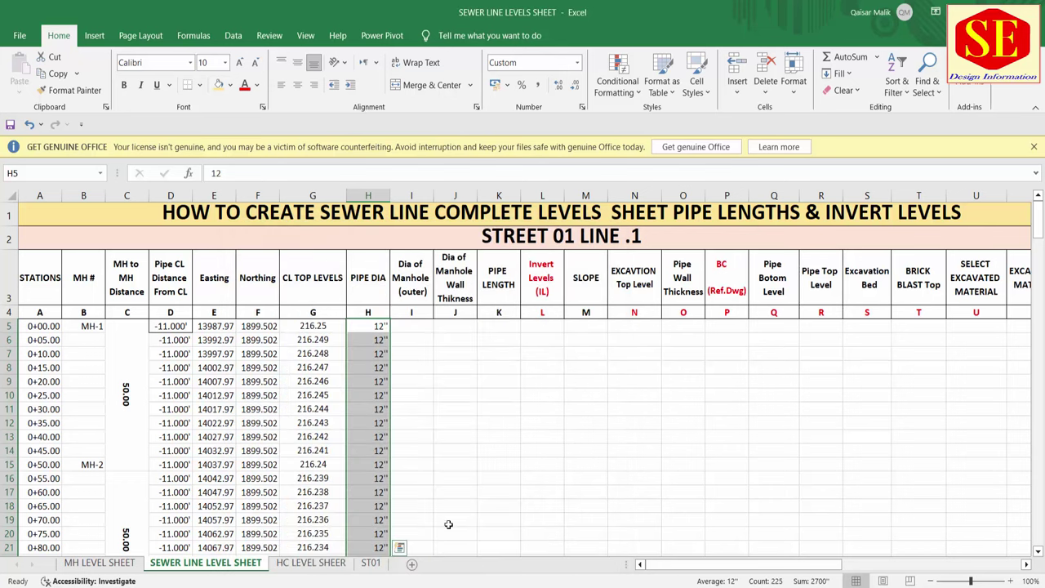
pyautogui.click(368, 380)
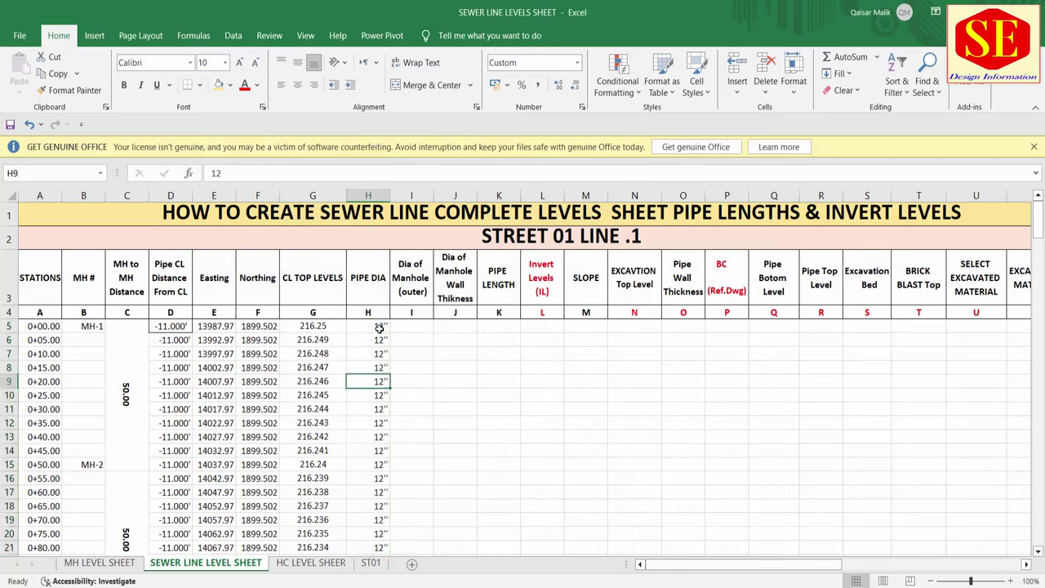
pyautogui.press('Up')
pyautogui.press('Up')
pyautogui.press('Up')
pyautogui.click(168, 337)
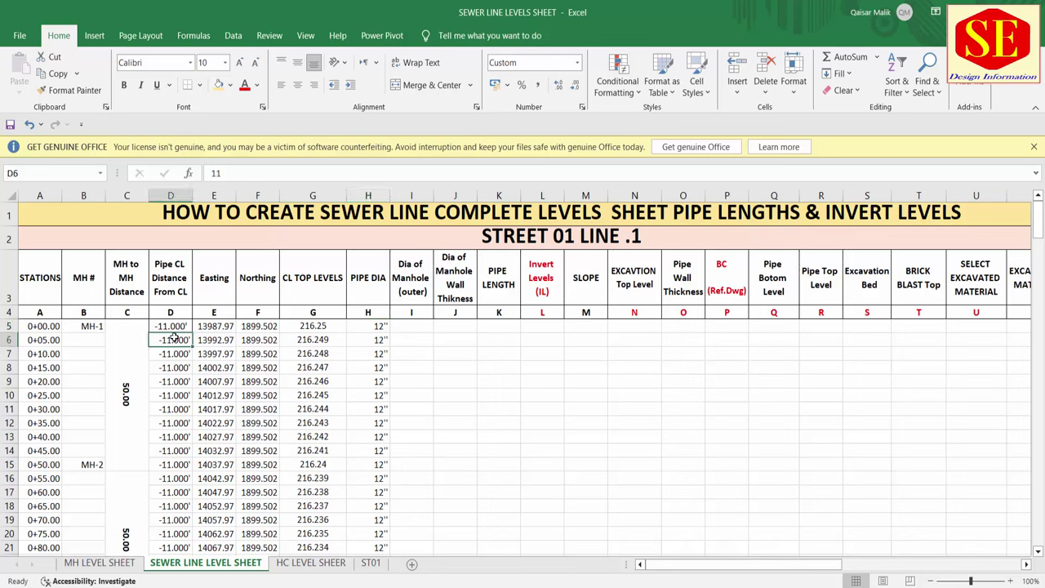
pyautogui.click(383, 327)
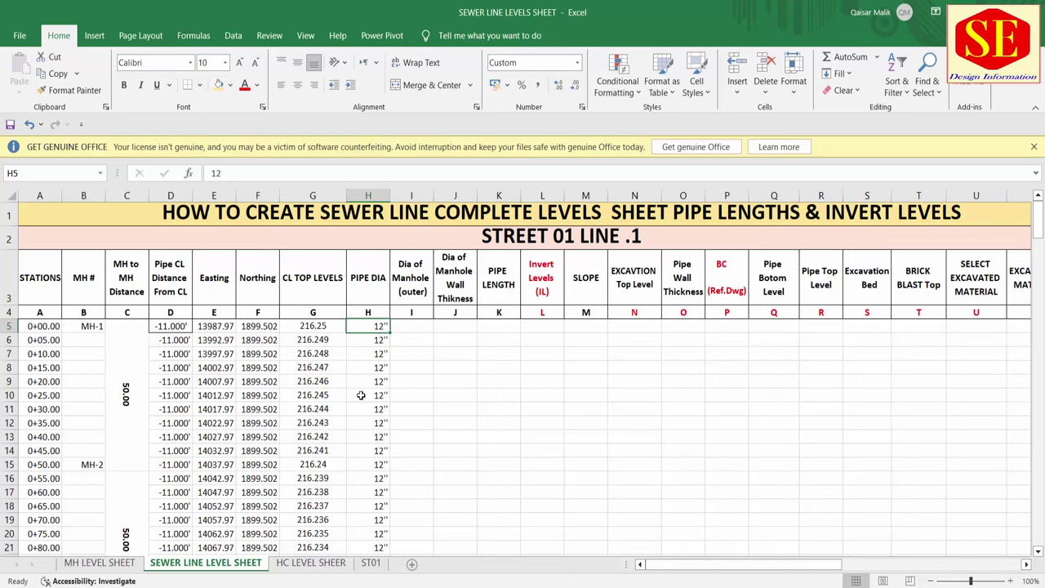
pyautogui.click(412, 325)
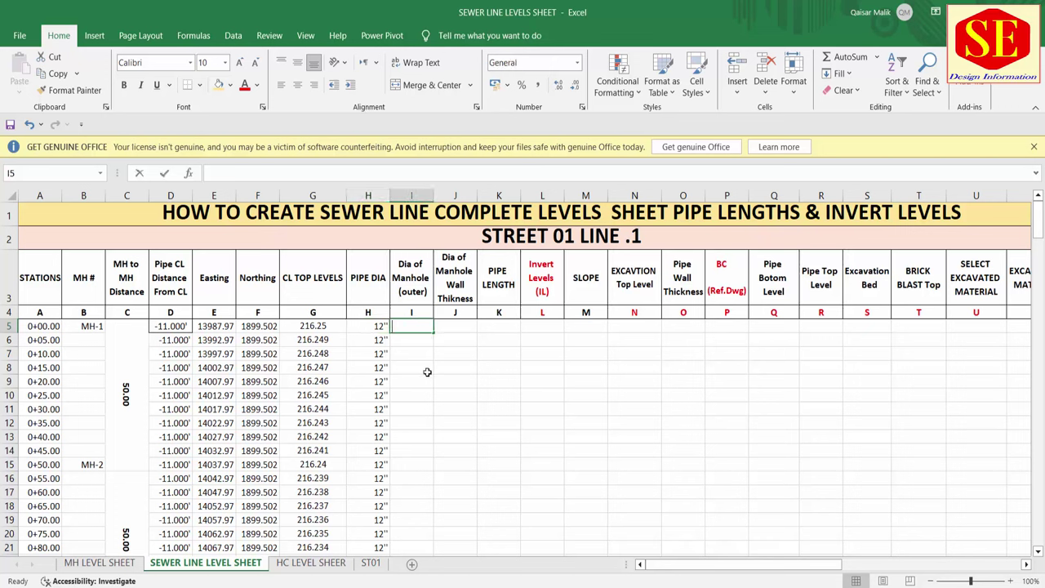
# Step: Enter manhole diameter 4 in I5 and fill it down column I for every station
pyautogui.write('4')
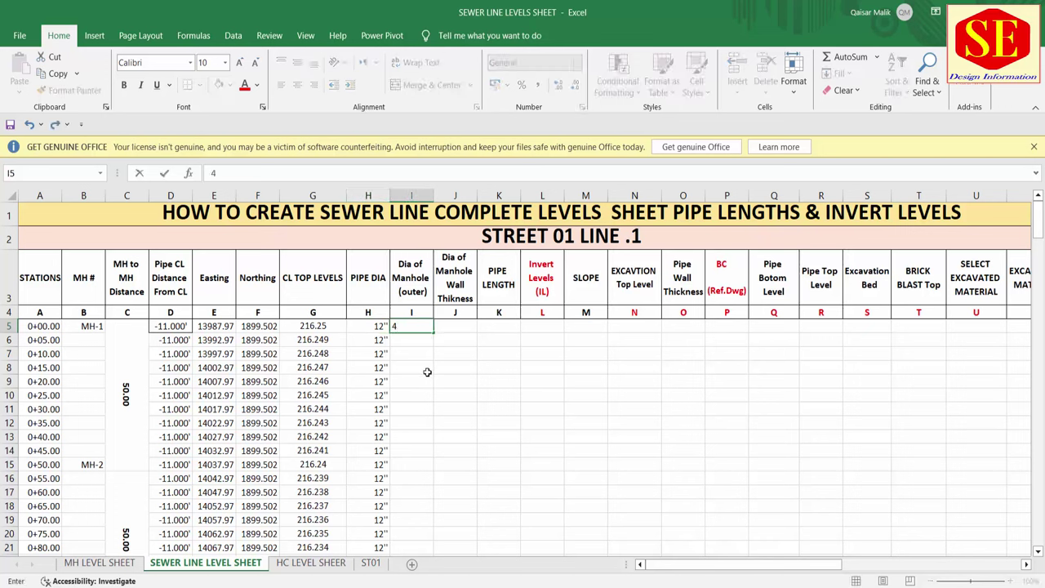
pyautogui.press('Return')
pyautogui.hotkey('alt', 'Tab')
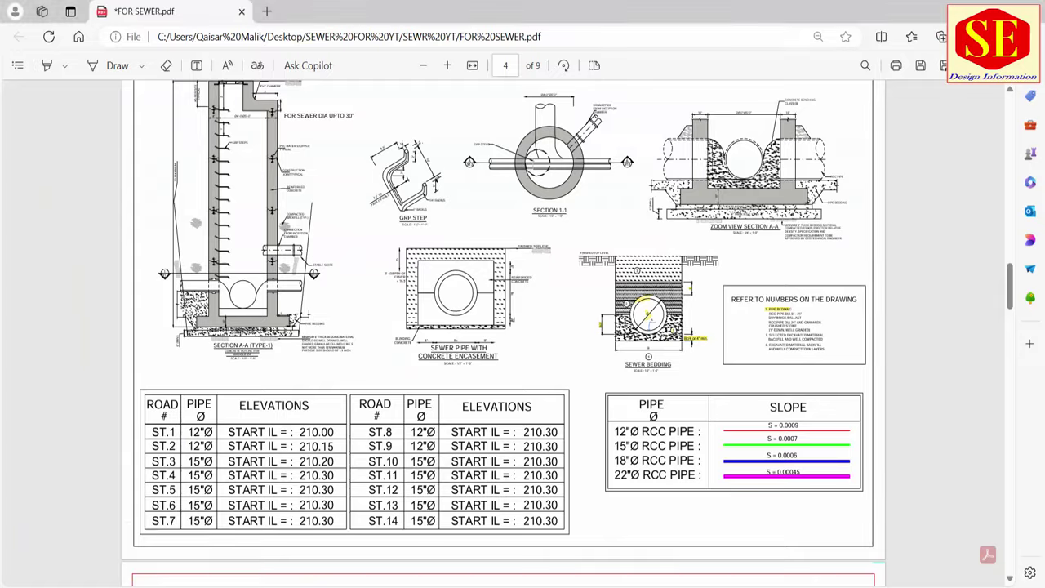
pyautogui.scroll(10, 316, 282)
pyautogui.scroll(5, 315, 282)
pyautogui.scroll(-1, 316, 282)
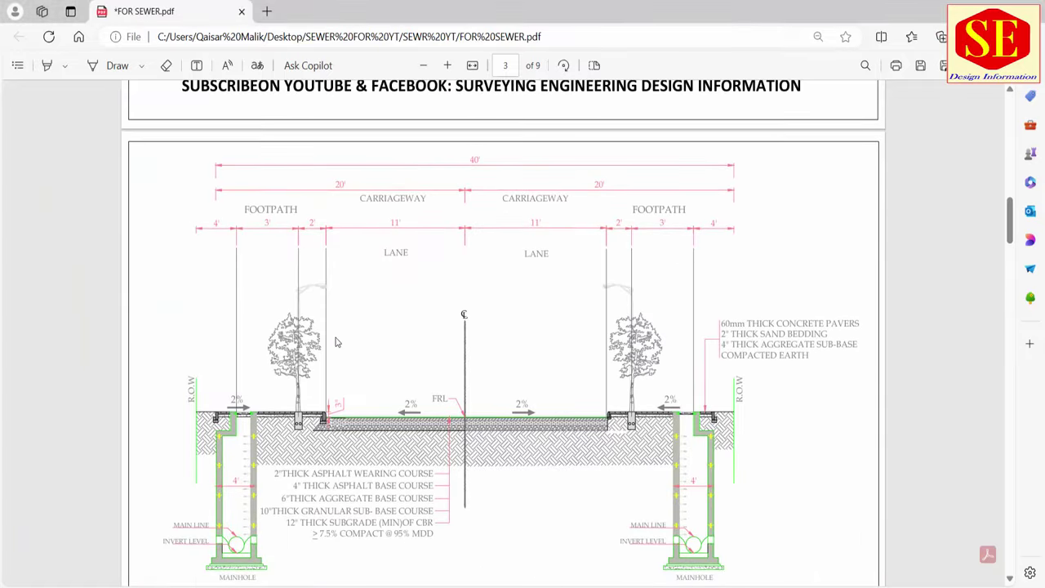
pyautogui.scroll(4, 315, 282)
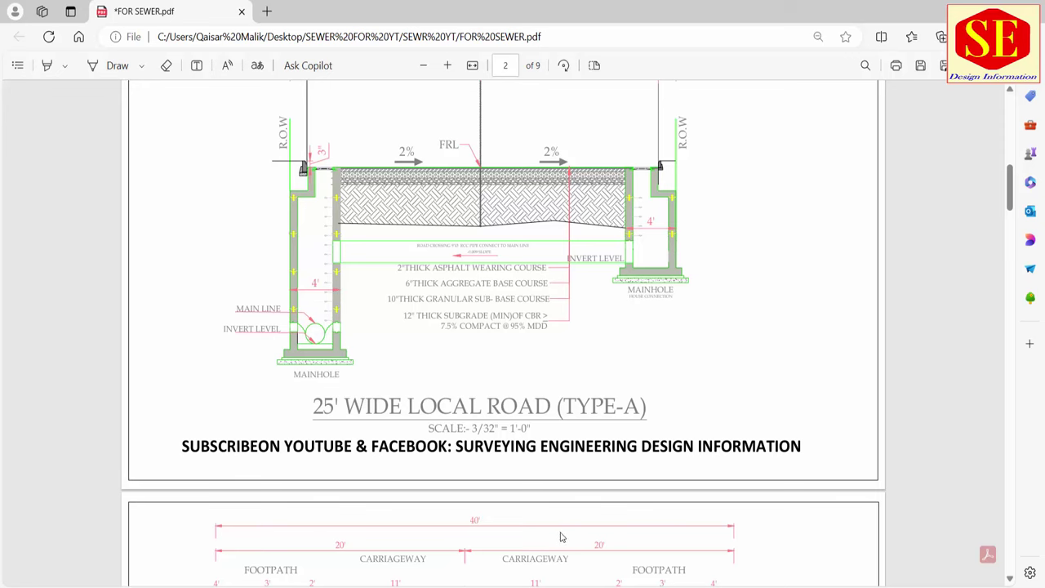
pyautogui.click(532, 562)
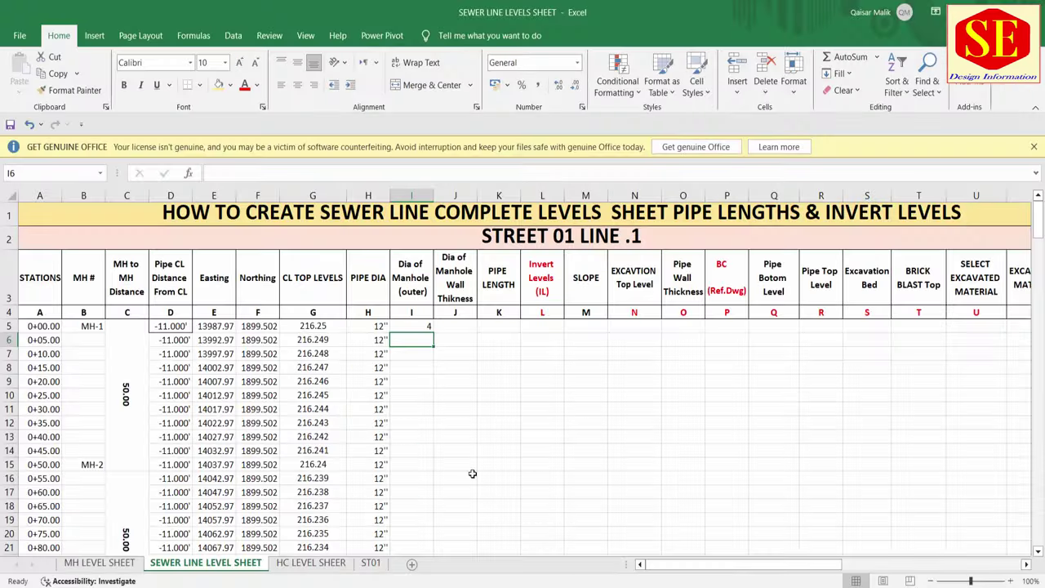
pyautogui.click(430, 326)
pyautogui.doubleClick(433, 333)
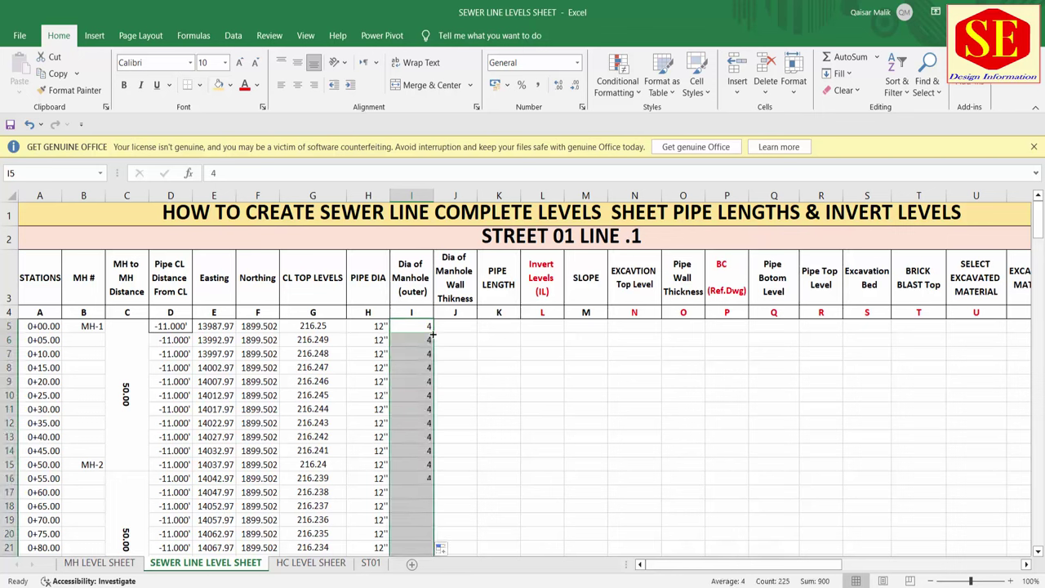
pyautogui.hotkey('ctrl', 'z')
pyautogui.hotkey('ctrl', 'y')
# Step: Apply a custom feet number format to the column I manhole diameters
pyautogui.rightClick(428, 340)
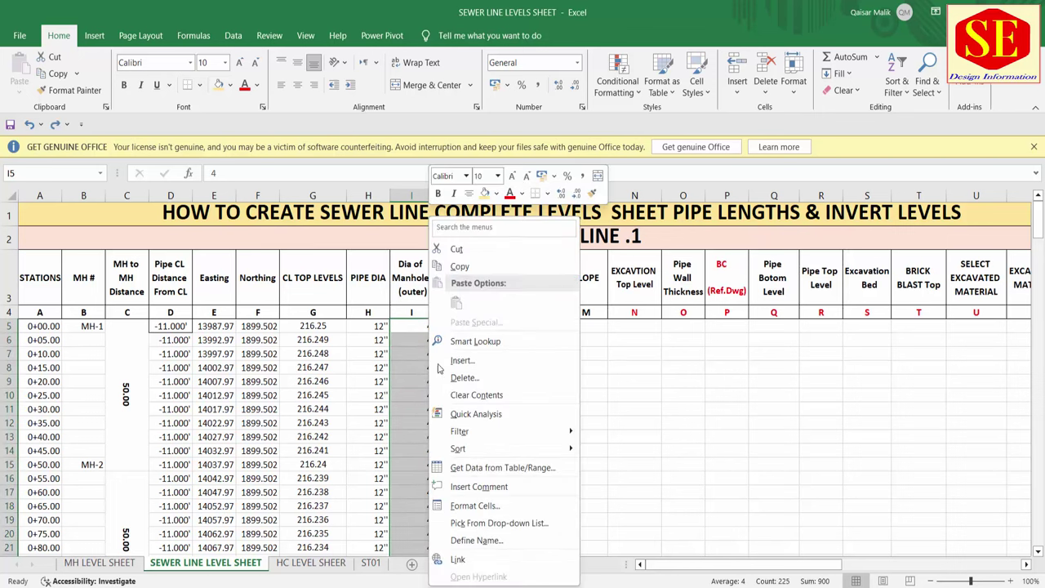
pyautogui.click(488, 504)
pyautogui.click(331, 397)
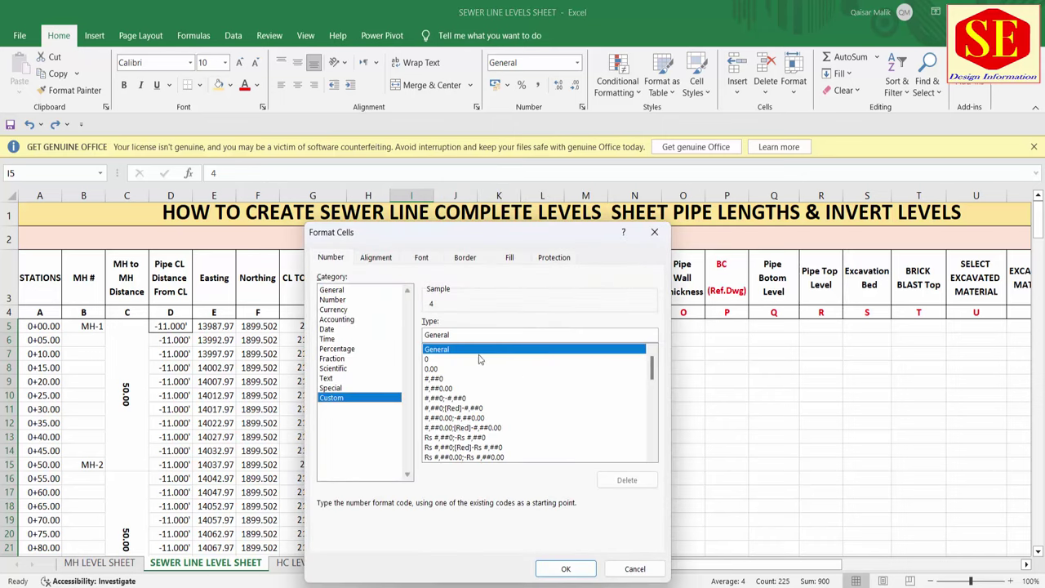
pyautogui.doubleClick(461, 330)
pyautogui.write('0')
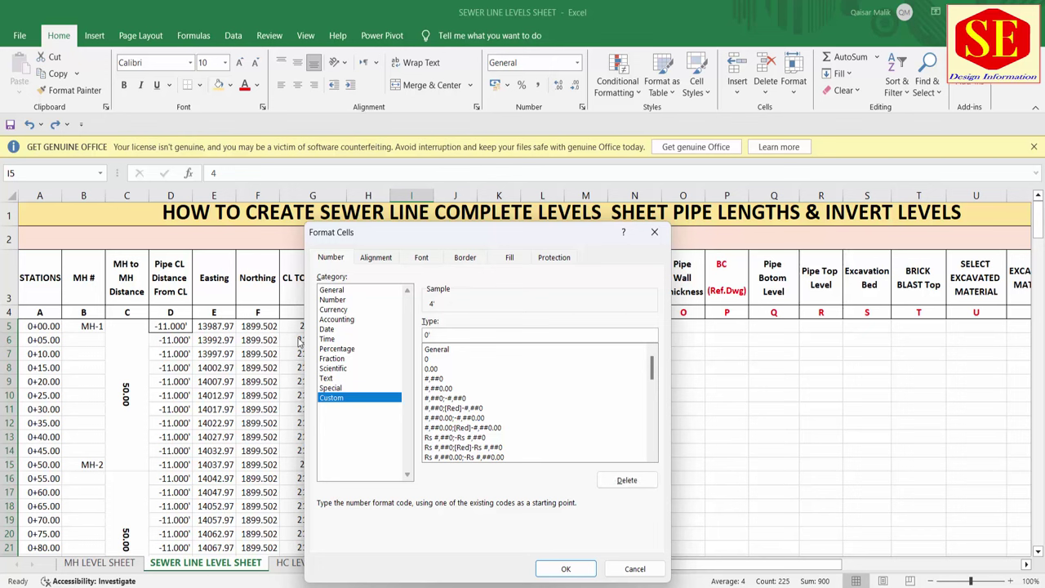
pyautogui.write('"')
pyautogui.click(577, 574)
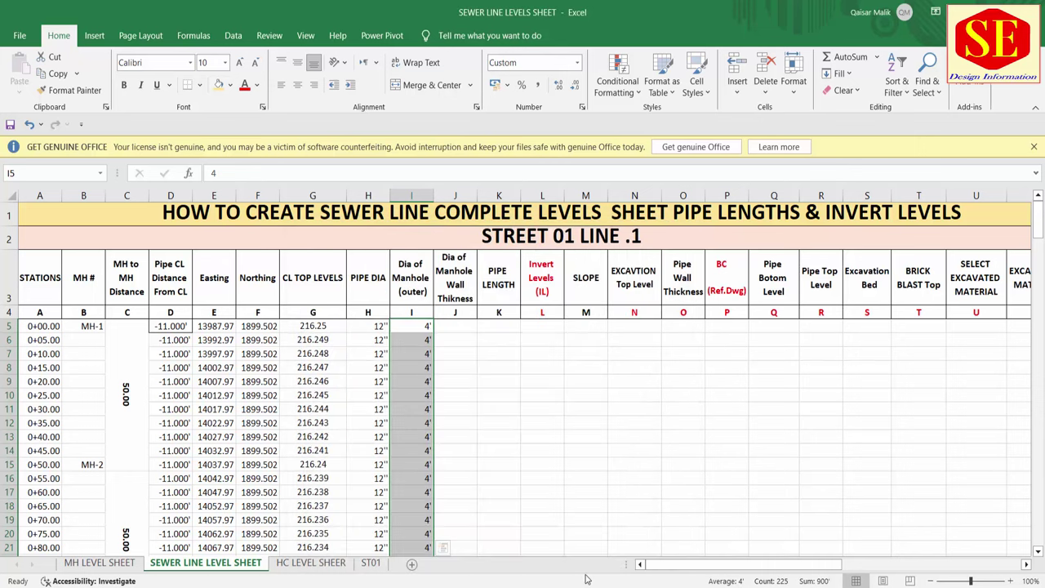
# Step: Middle-align and centre the diameters and add two decimals so they read 4.00'
pyautogui.click(298, 65)
pyautogui.click(297, 84)
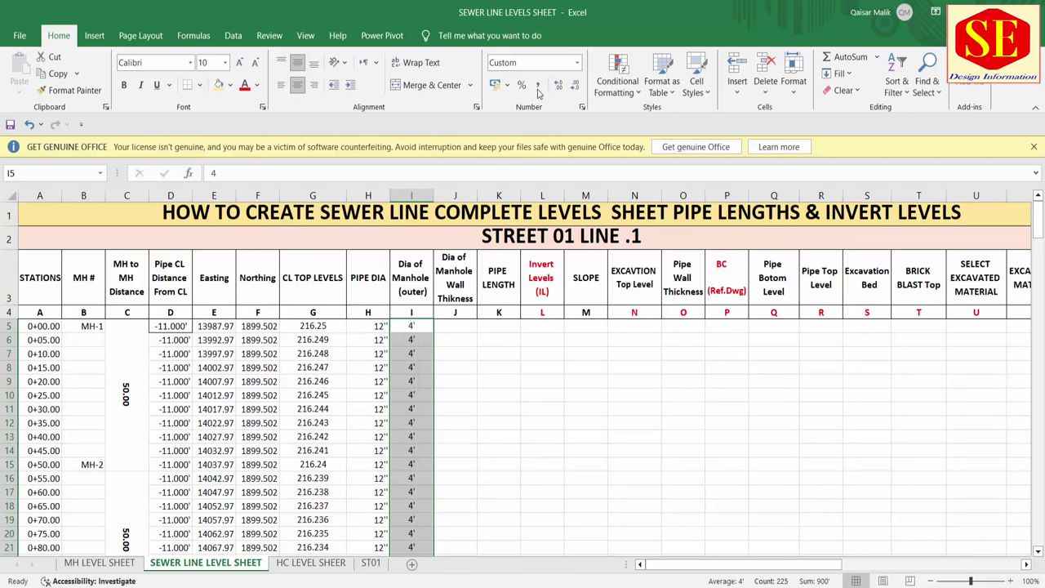
pyautogui.click(555, 85)
pyautogui.click(555, 85)
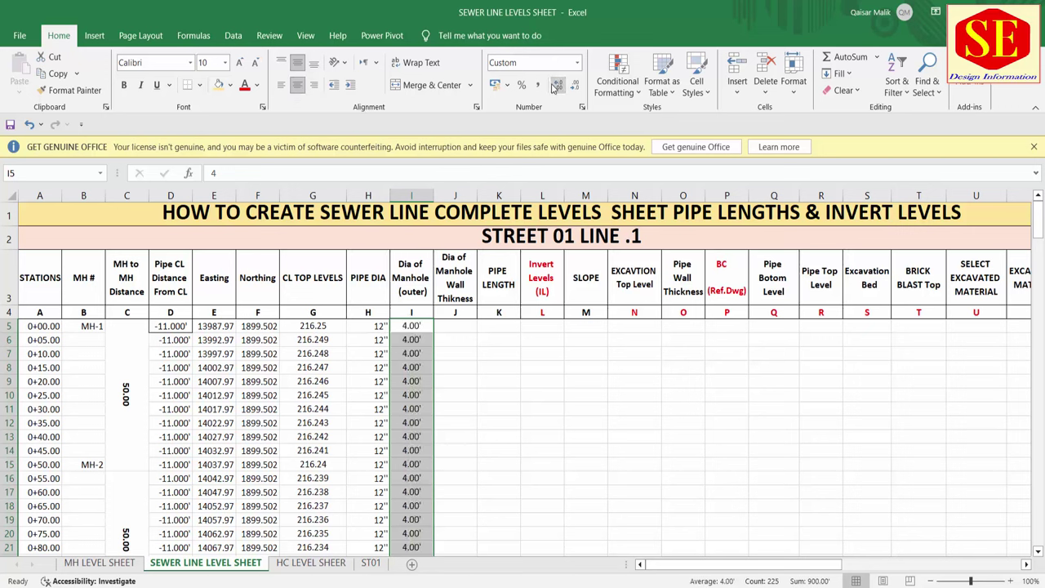
pyautogui.click(464, 341)
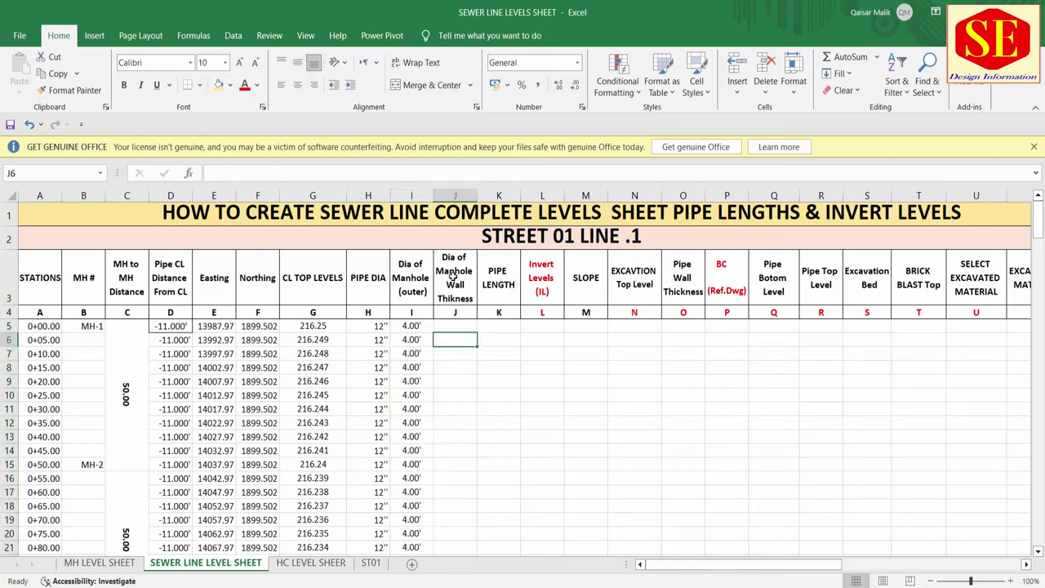
# Step: Remove "Dia of" from J3 so it reads Manhole Wall Thikness, bottom-aligned in its cell
pyautogui.click(457, 259)
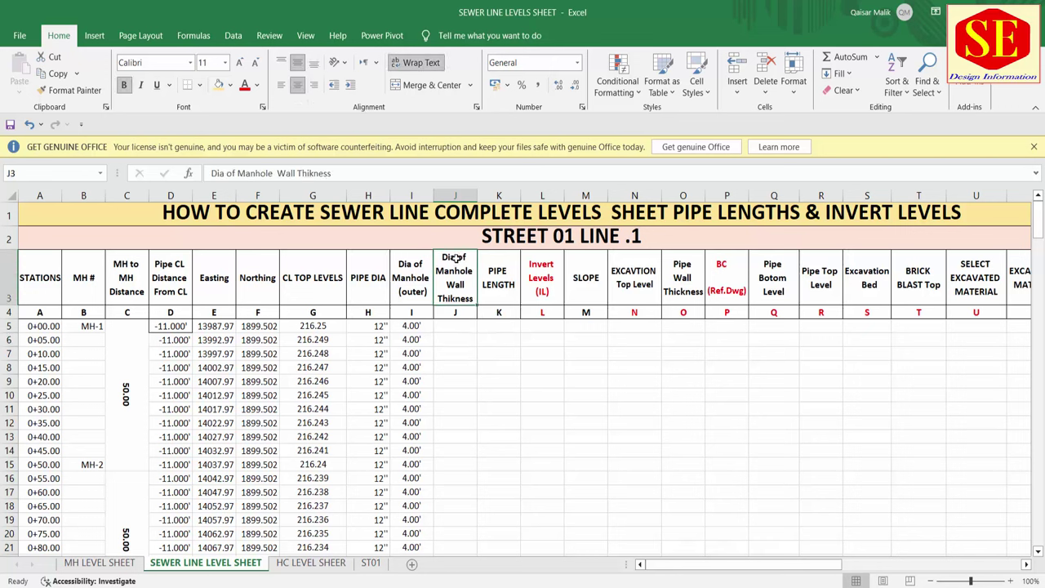
pyautogui.doubleClick(456, 259)
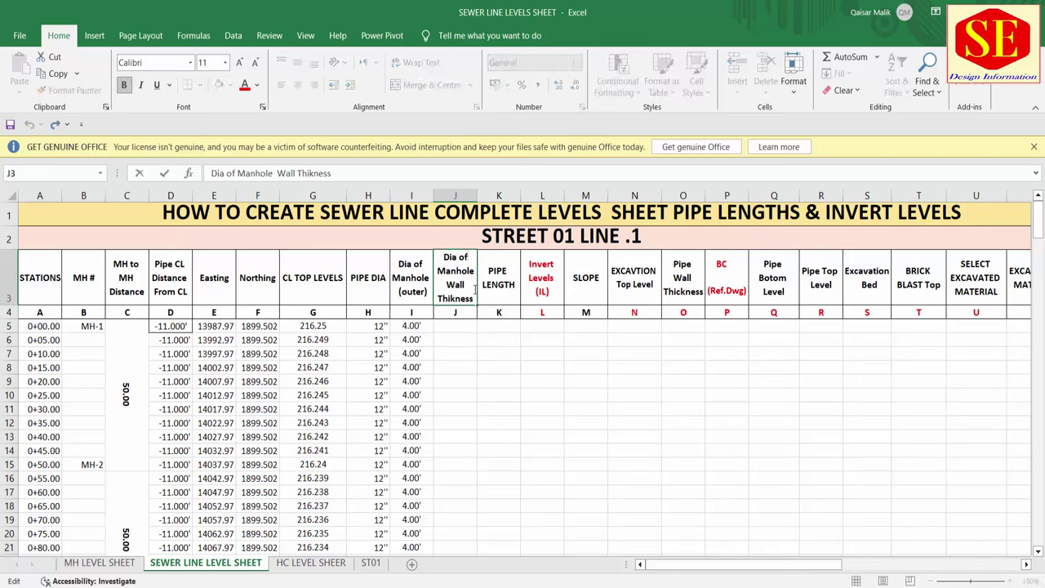
pyautogui.press('BackSpace')
pyautogui.press('BackSpace')
pyautogui.press('BackSpace')
pyautogui.press('BackSpace')
pyautogui.press('BackSpace')
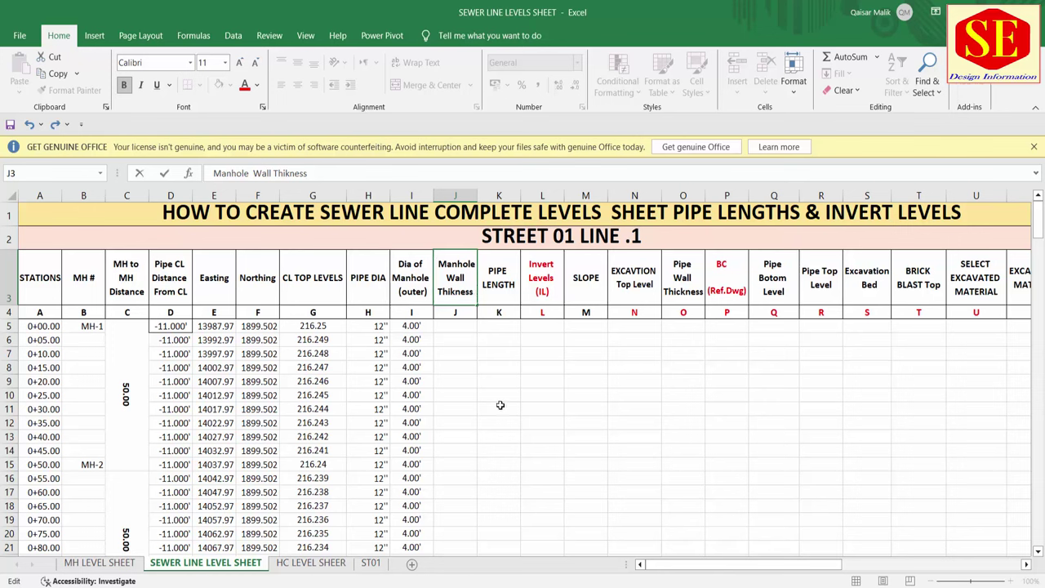
pyautogui.click(498, 405)
pyautogui.click(455, 266)
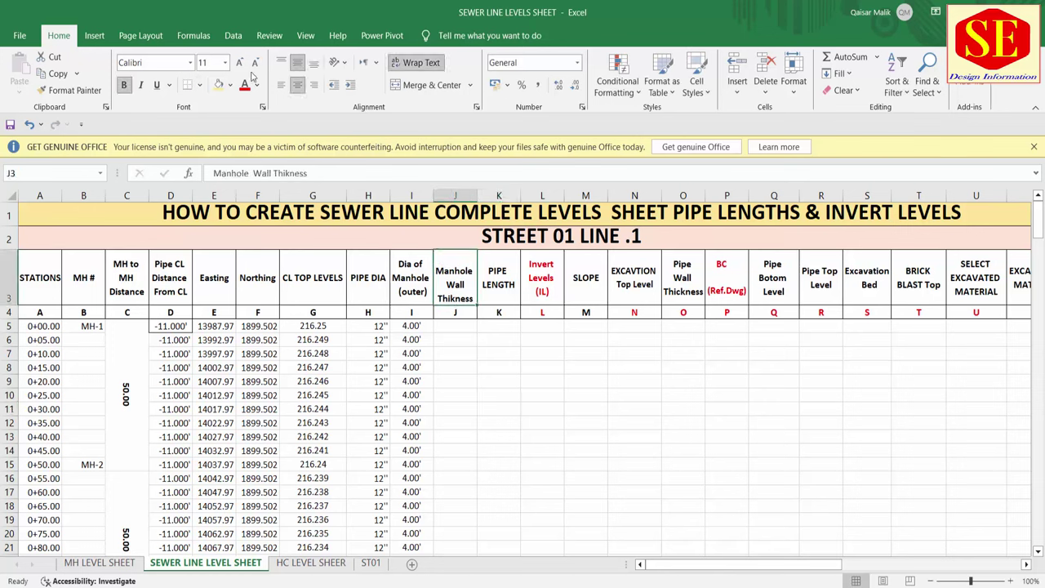
pyautogui.click(314, 62)
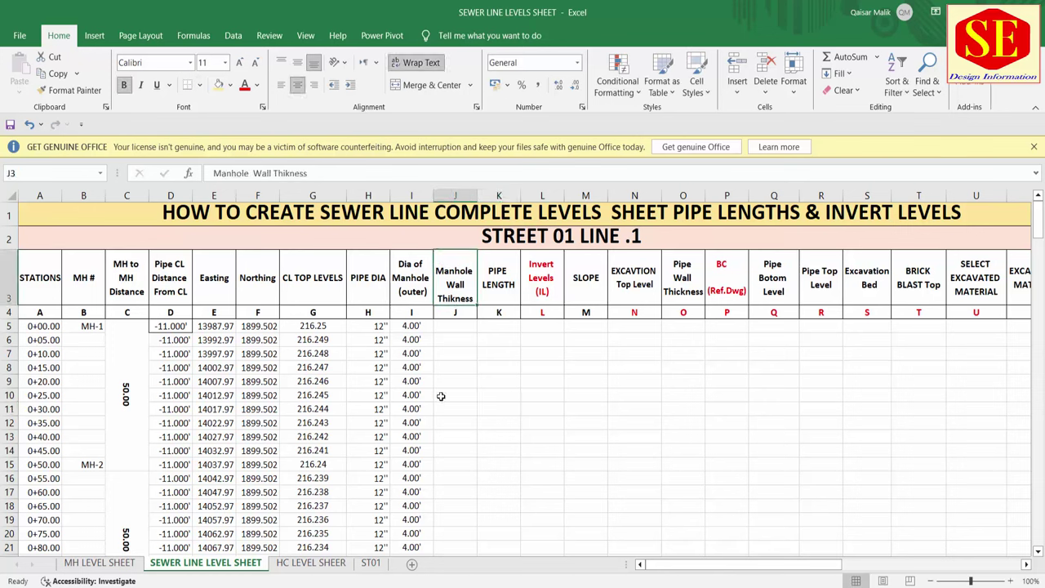
pyautogui.click(457, 326)
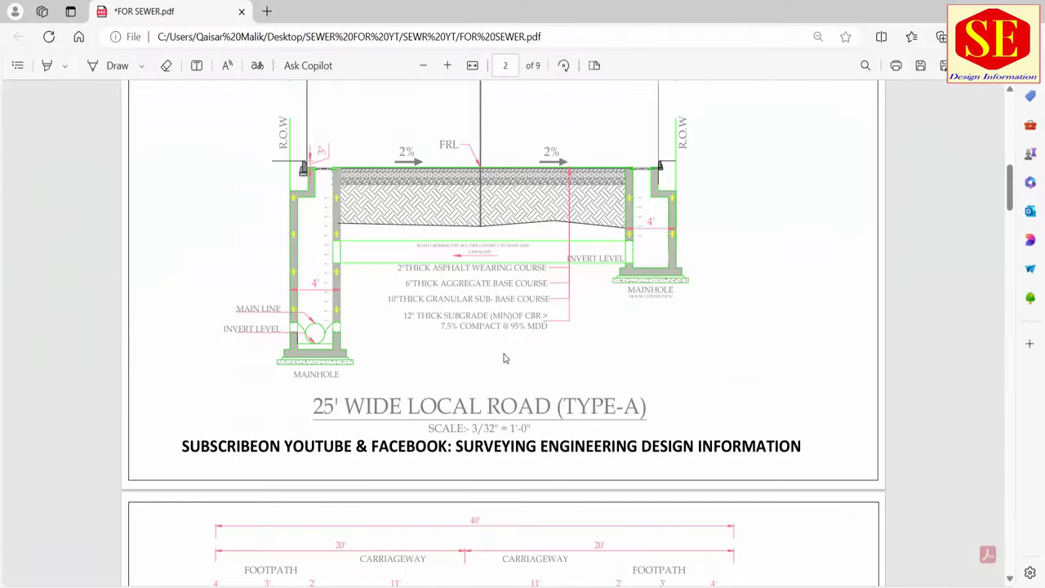
# Step: Scroll the sewer PDF to page 4 to find the manhole section details
pyautogui.scroll(-5, 503, 358)
pyautogui.scroll(-10, 502, 345)
pyautogui.scroll(-10, 502, 345)
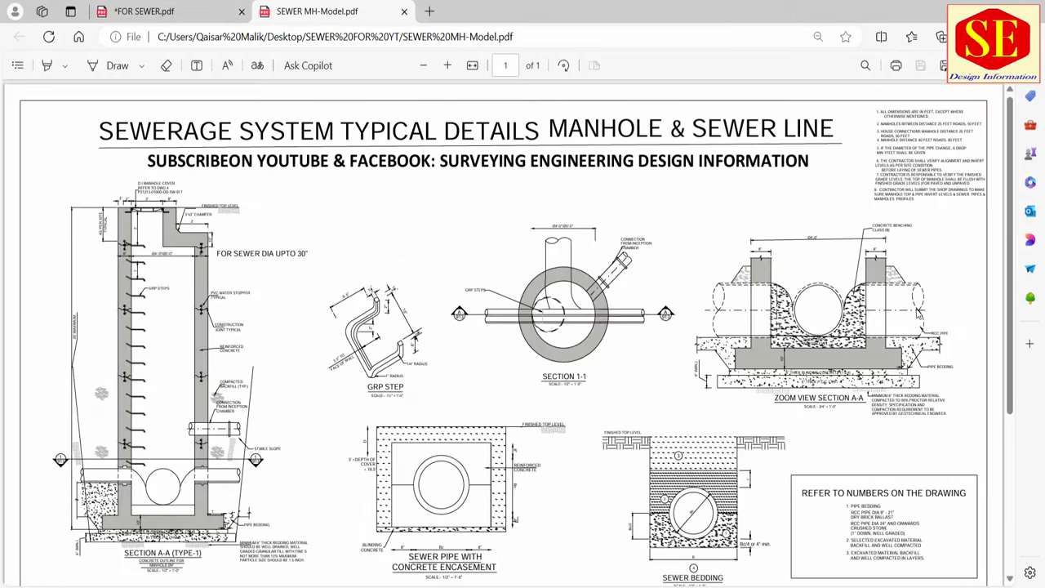
pyautogui.scroll(2, 917, 313)
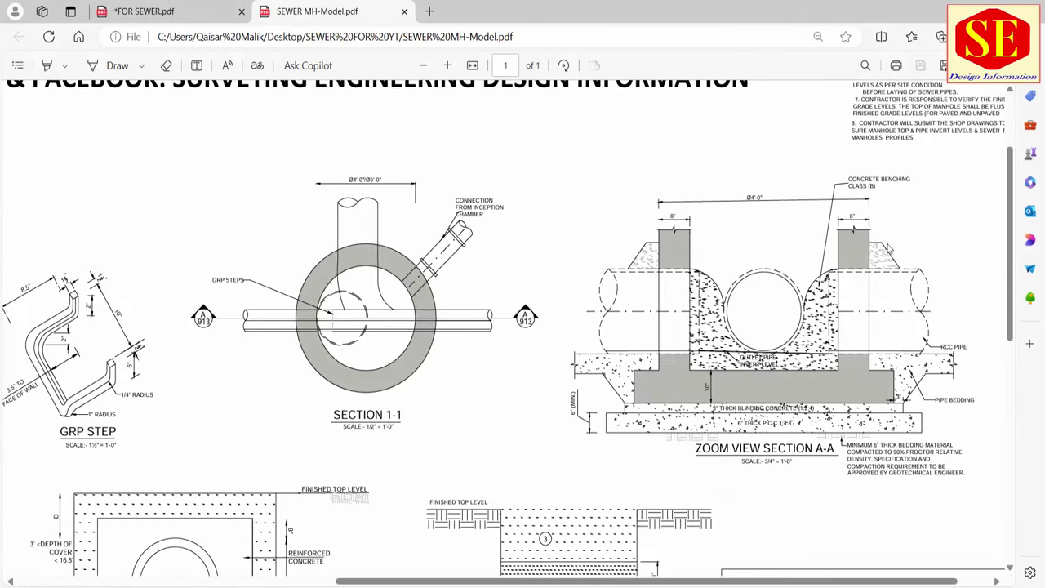
pyautogui.scroll(2, 894, 224)
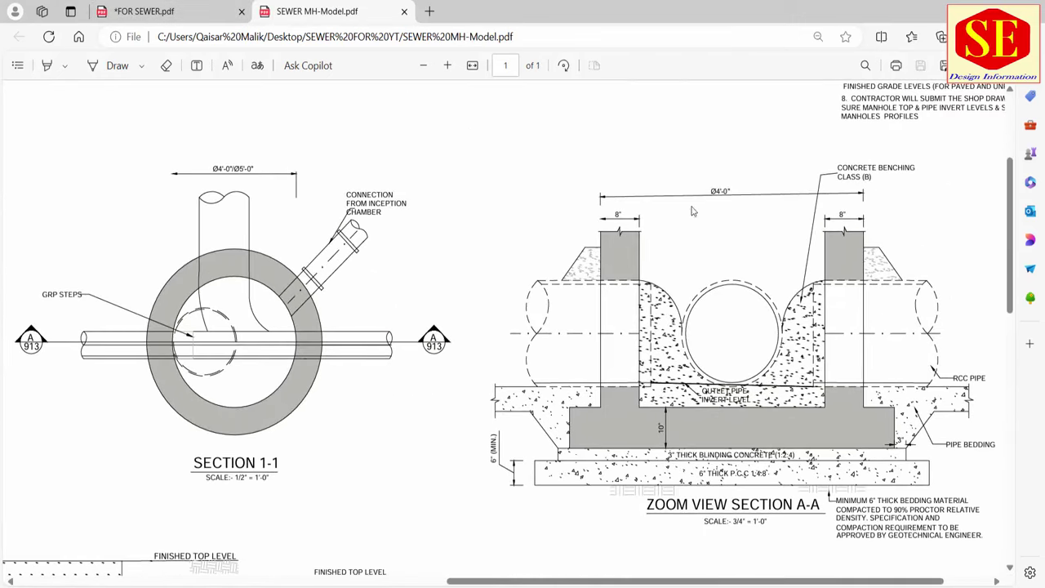
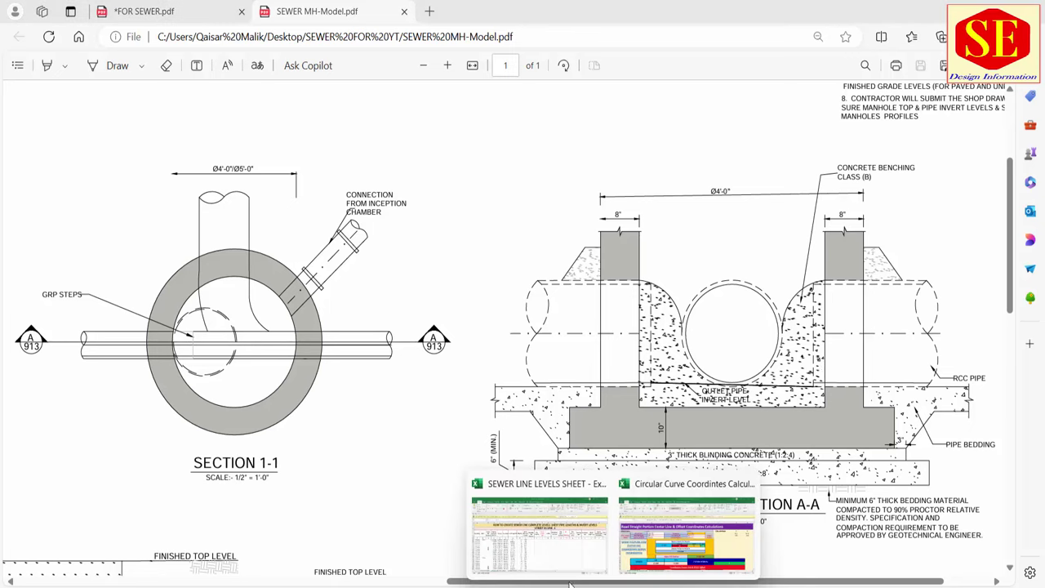
# Step: Enter 16 as the manhole wall thickness in cell J5
pyautogui.click(567, 572)
pyautogui.click(453, 328)
pyautogui.write('16')
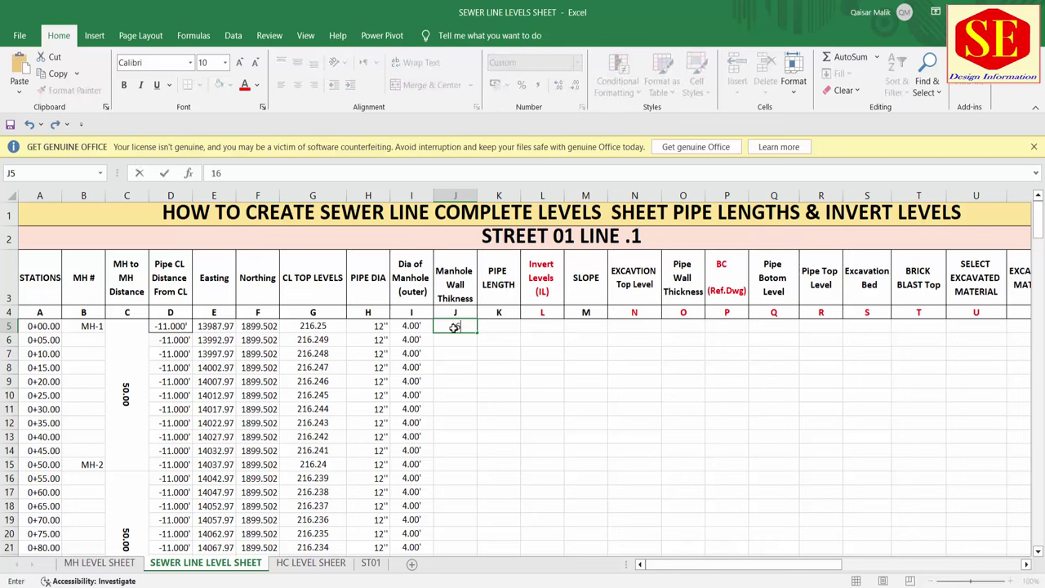
pyautogui.press('Return')
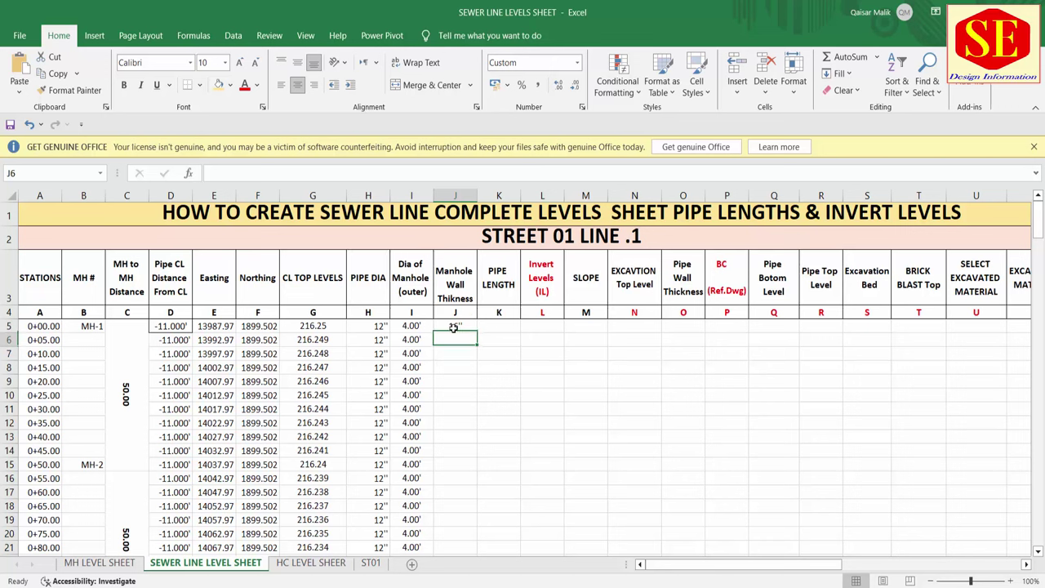
# Step: Format J5 like the H5 pipe diameter, centre it, and fill 16'' down column J
pyautogui.click(459, 326)
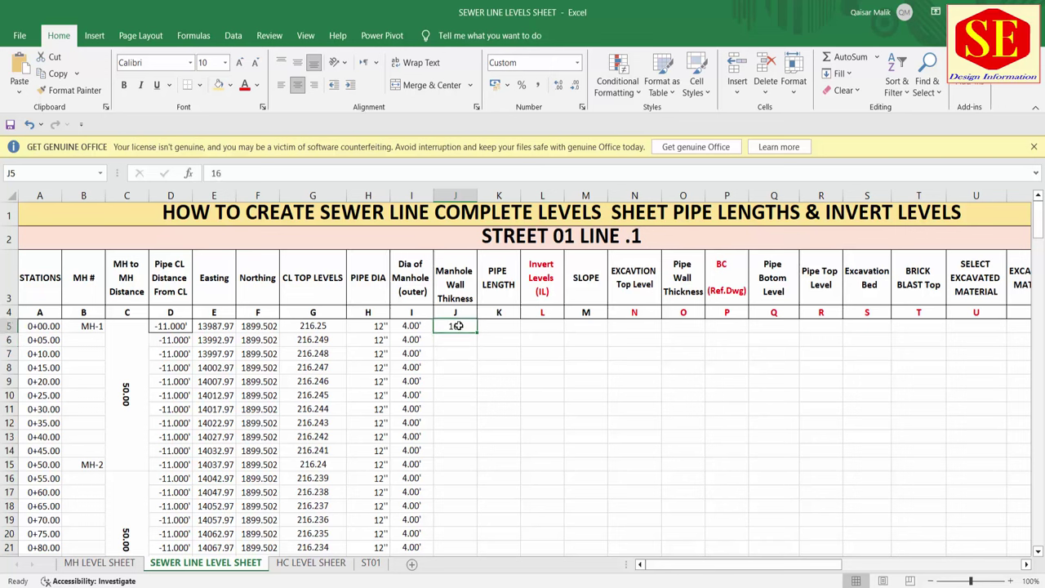
pyautogui.click(369, 325)
pyautogui.click(70, 90)
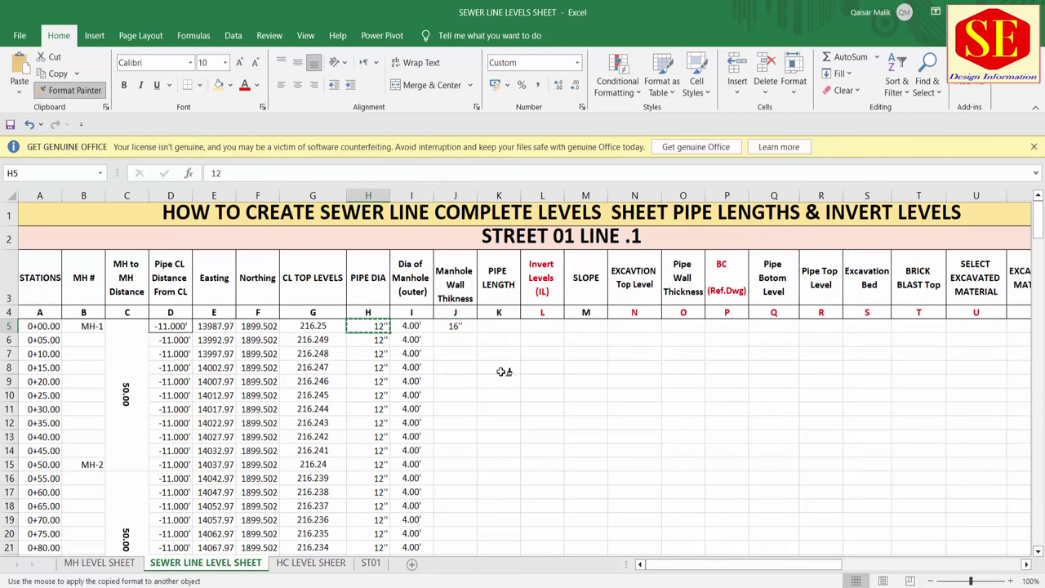
pyautogui.click(461, 326)
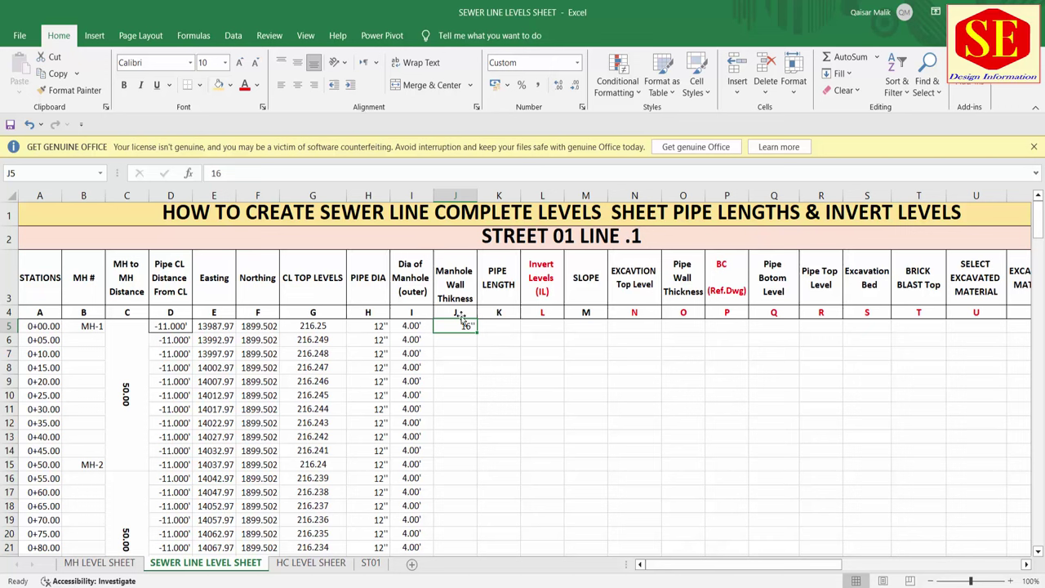
pyautogui.click(297, 84)
pyautogui.doubleClick(478, 333)
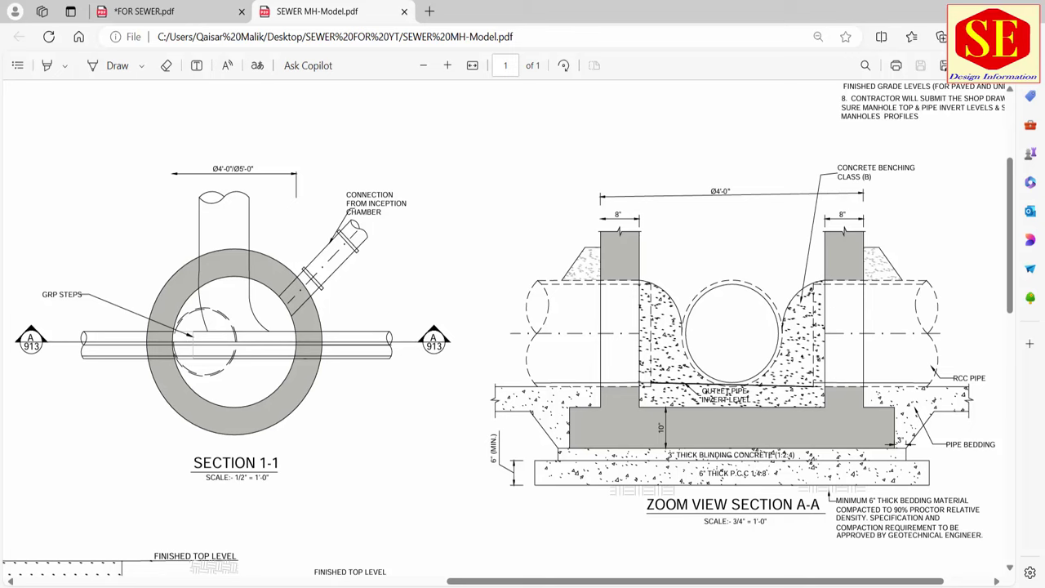
# Step: Give the MH-1 row 5 a tan fill
pyautogui.click(539, 515)
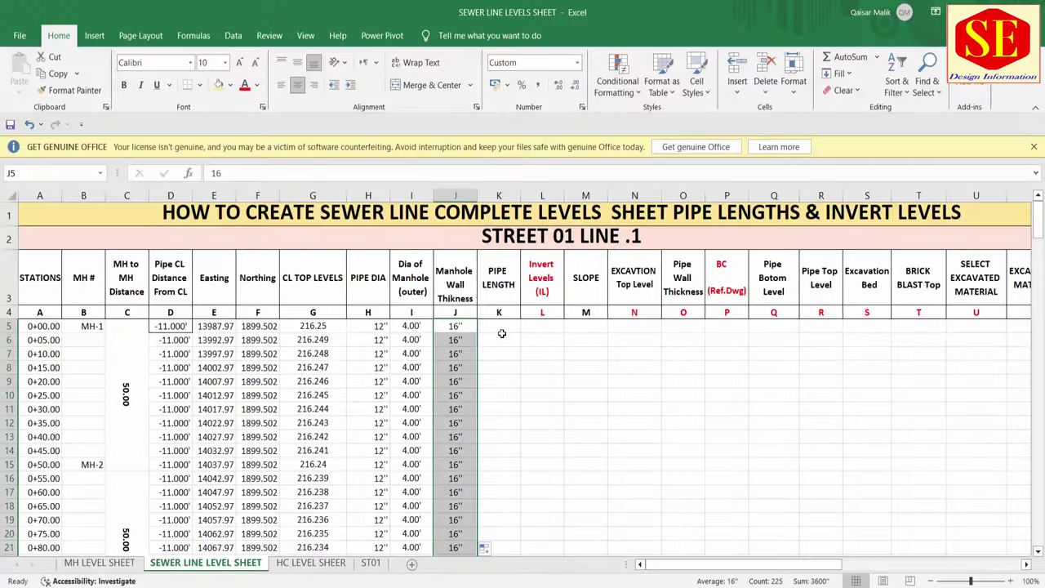
pyautogui.click(507, 328)
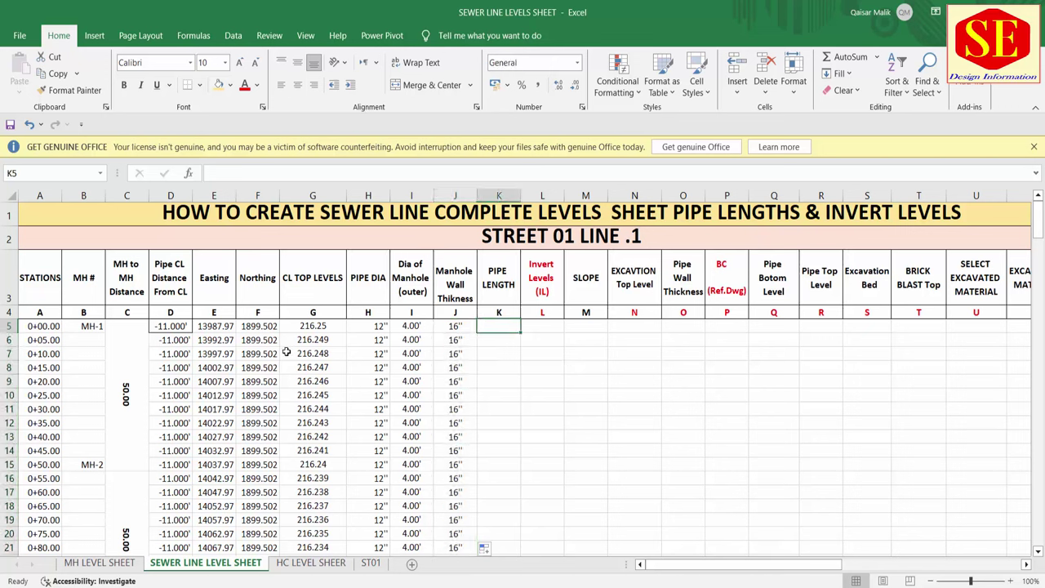
pyautogui.click(8, 326)
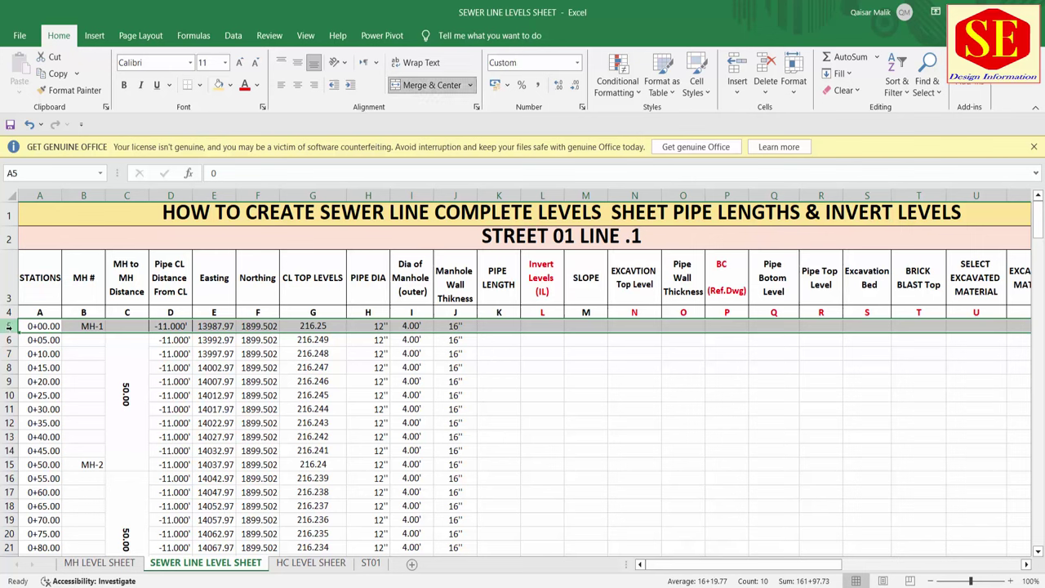
pyautogui.click(18, 328)
pyautogui.moveTo(102, 328); pyautogui.dragTo(55, 326)
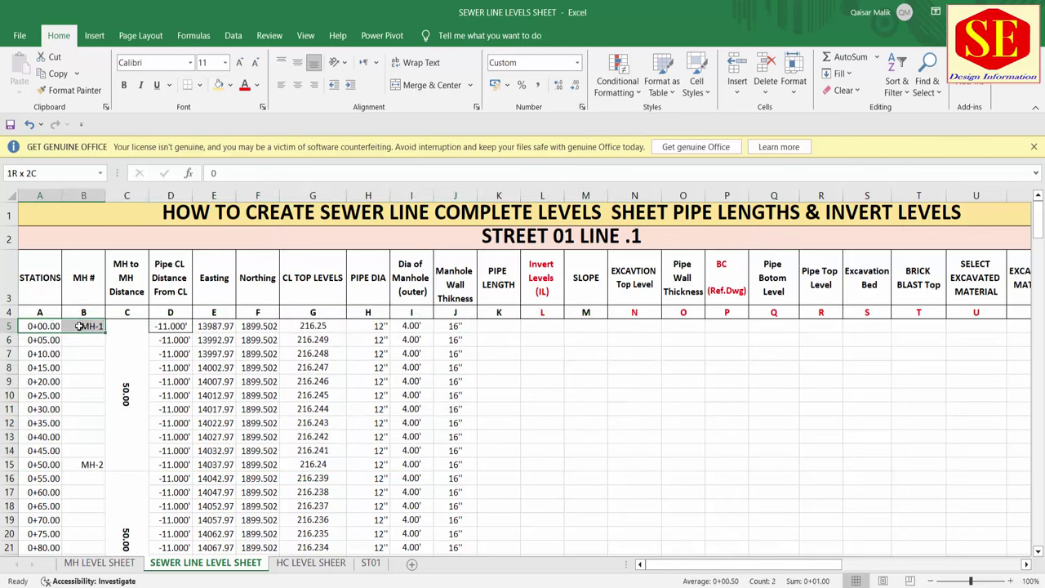
pyautogui.click(10, 326)
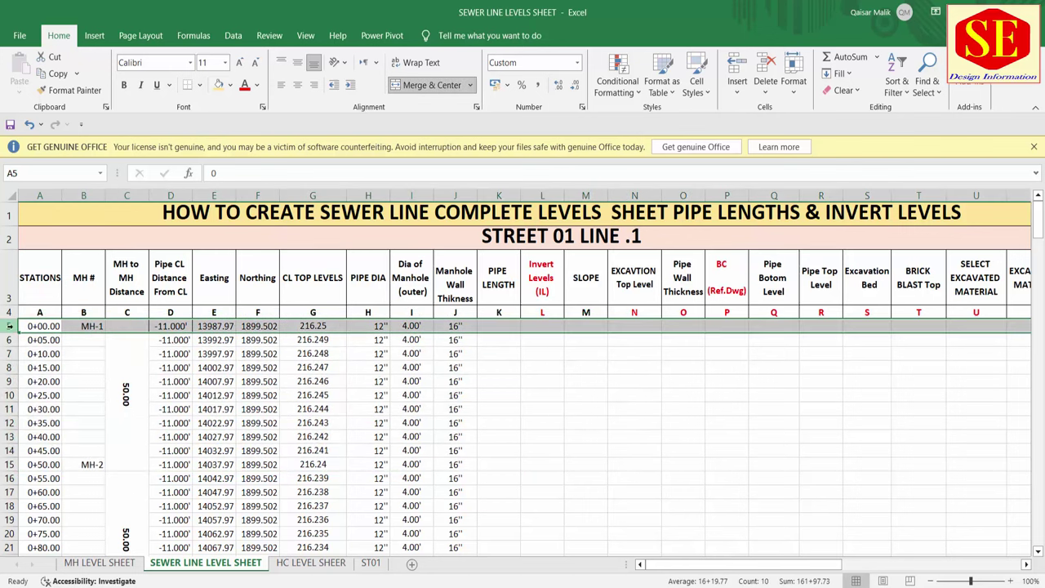
pyautogui.click(219, 85)
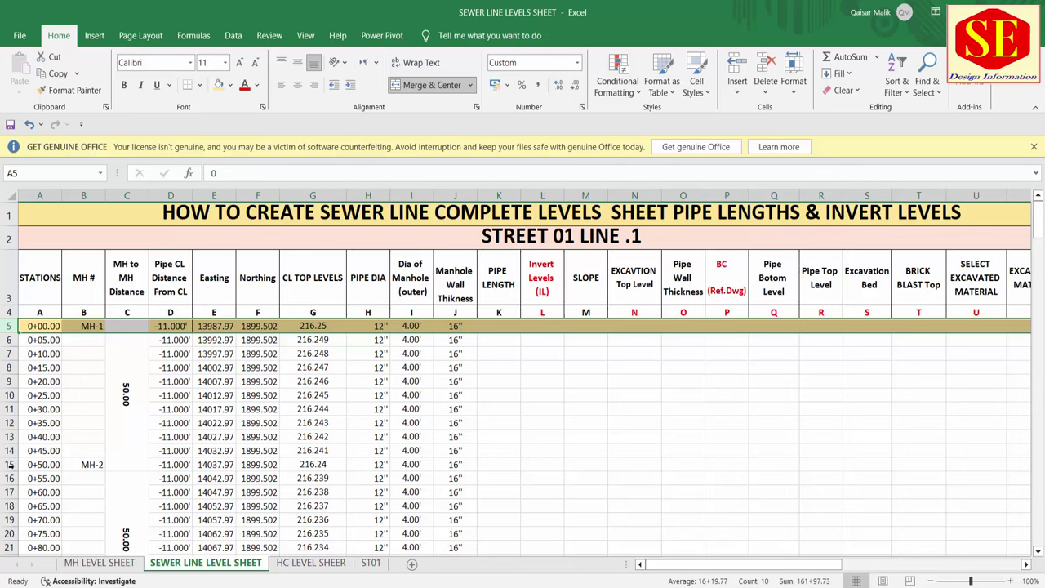
# Step: Apply the same tan fill to manhole rows 15, 25, 35 and 45
pyautogui.click(10, 463)
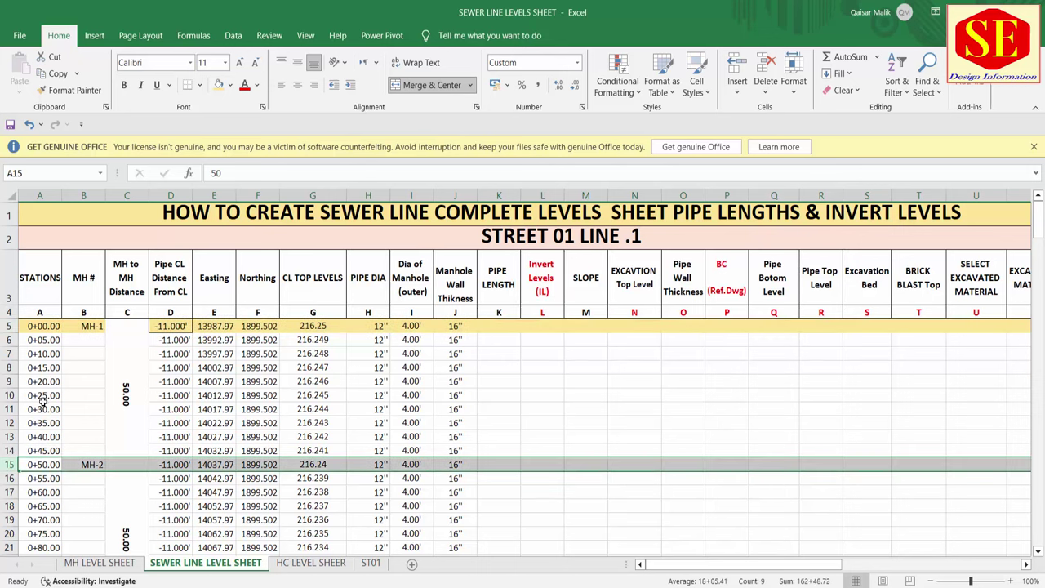
pyautogui.click(218, 85)
pyautogui.scroll(-1, 214, 431)
pyautogui.scroll(-2, 214, 430)
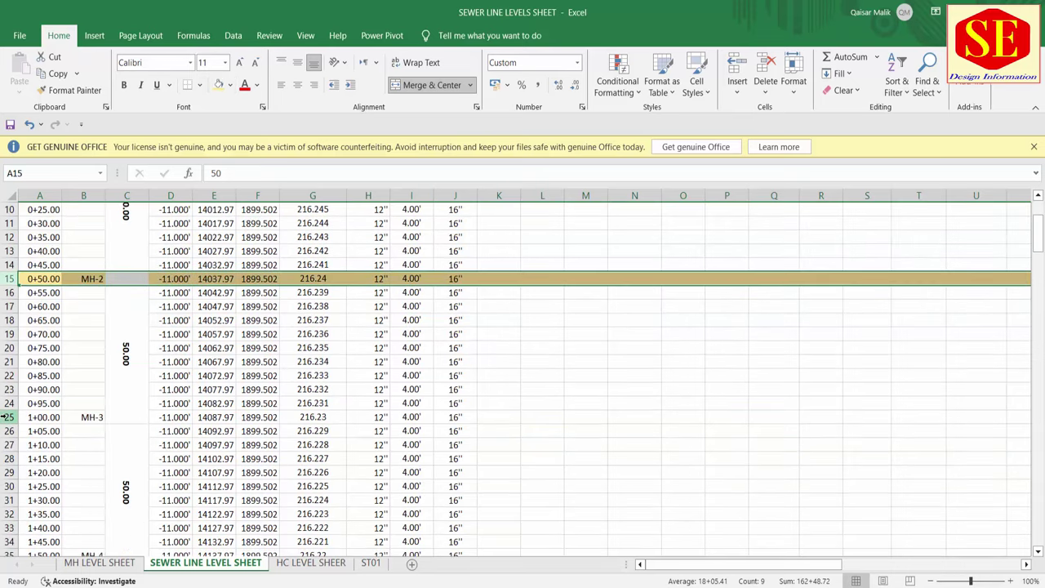
pyautogui.click(10, 416)
pyautogui.click(218, 85)
pyautogui.scroll(-2, 23, 478)
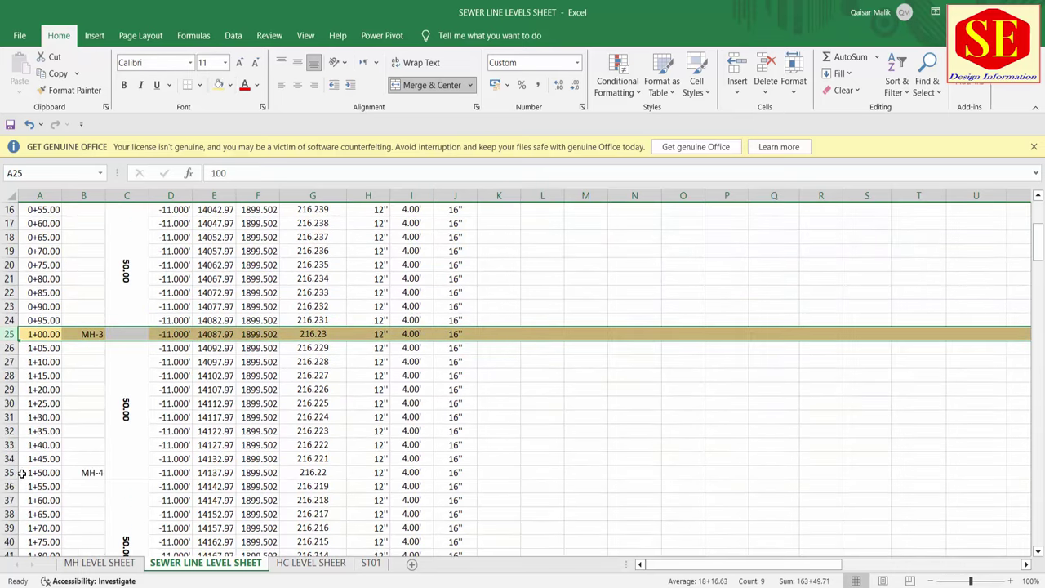
pyautogui.click(10, 472)
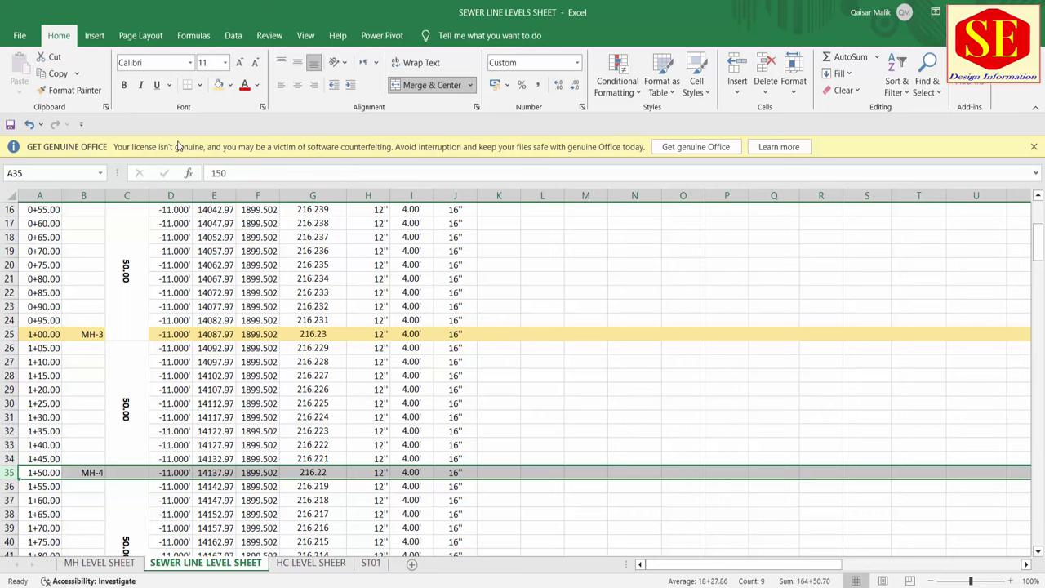
pyautogui.click(218, 85)
pyautogui.scroll(-1, 95, 472)
pyautogui.scroll(-3, 96, 472)
pyautogui.click(10, 486)
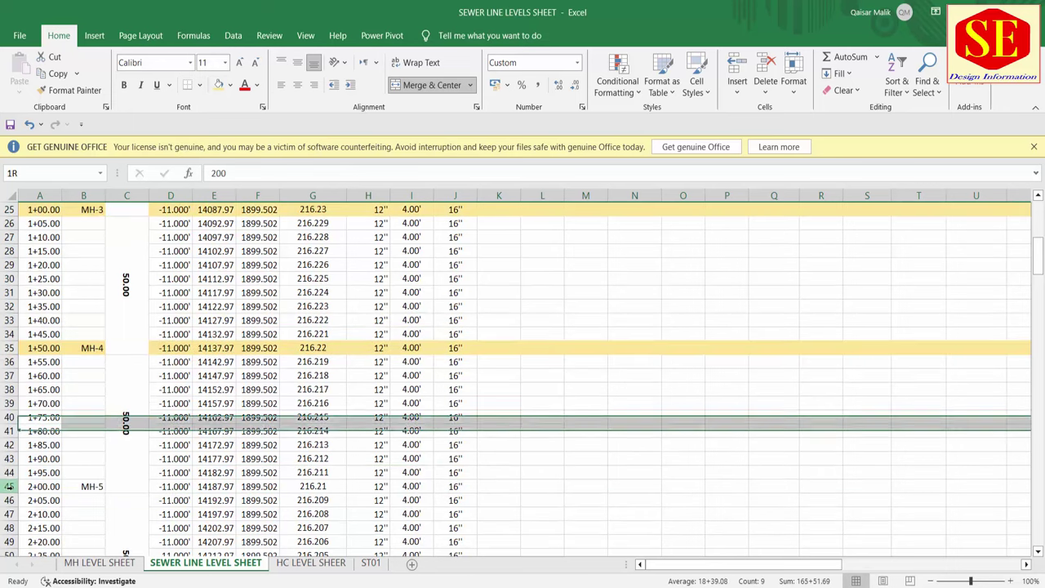
pyautogui.click(218, 85)
pyautogui.scroll(3, 611, 389)
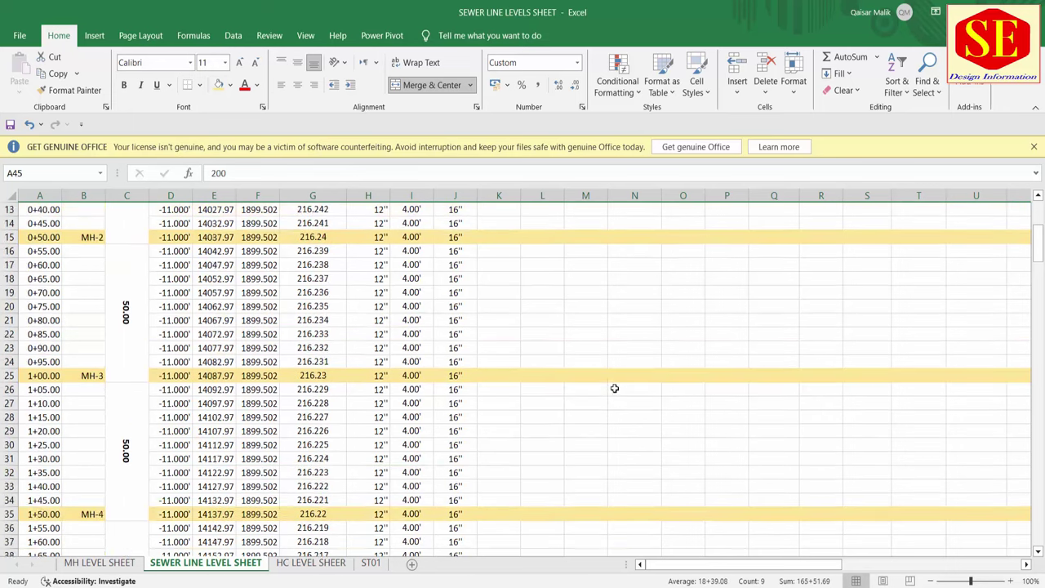
pyautogui.scroll(5, 611, 389)
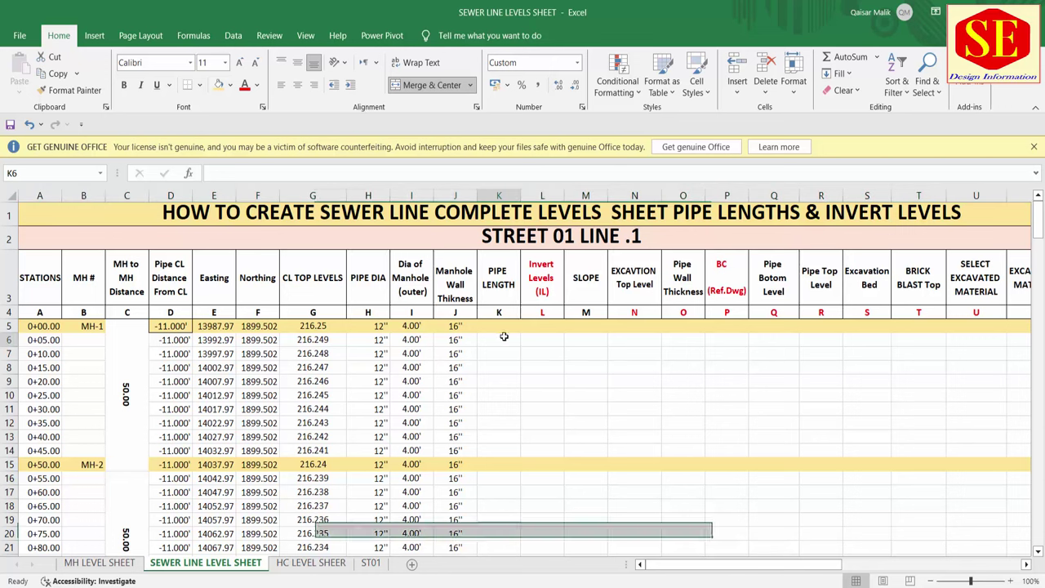
# Step: Merge K6:K14 and give it C16's rotated-text formatting
pyautogui.moveTo(500, 340); pyautogui.dragTo(501, 450)
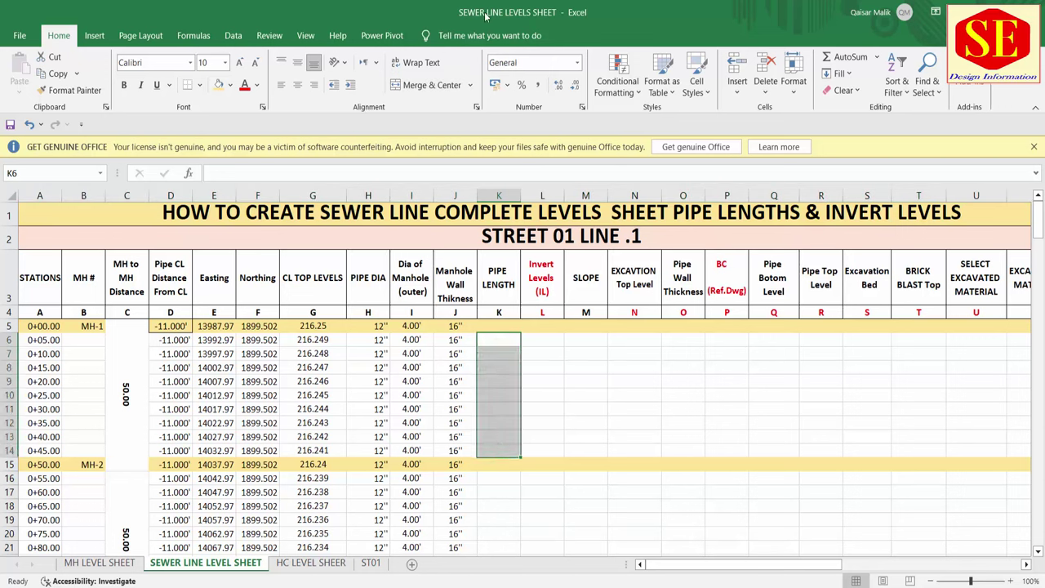
pyautogui.click(425, 85)
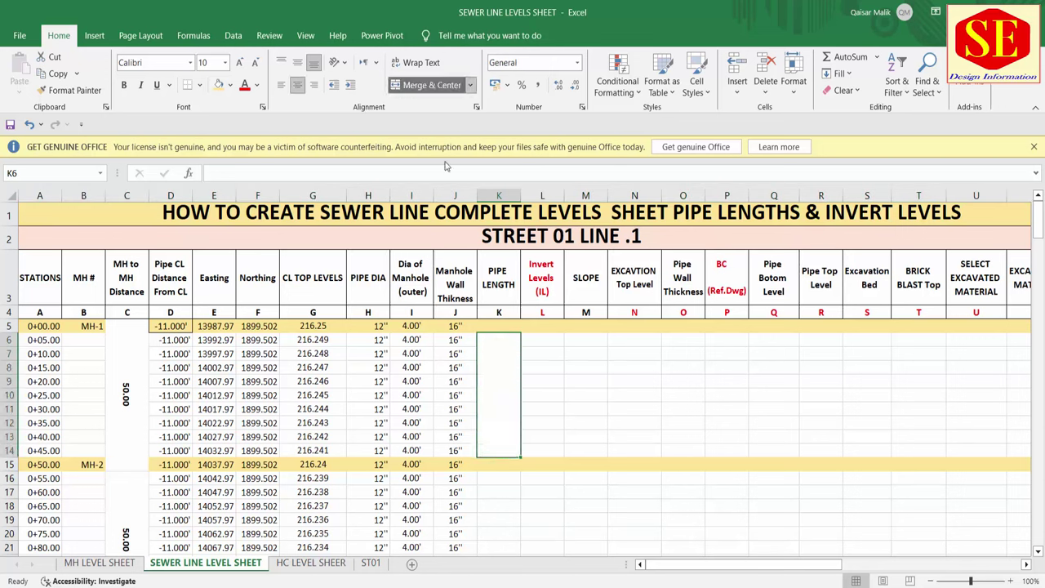
pyautogui.click(135, 393)
pyautogui.click(488, 387)
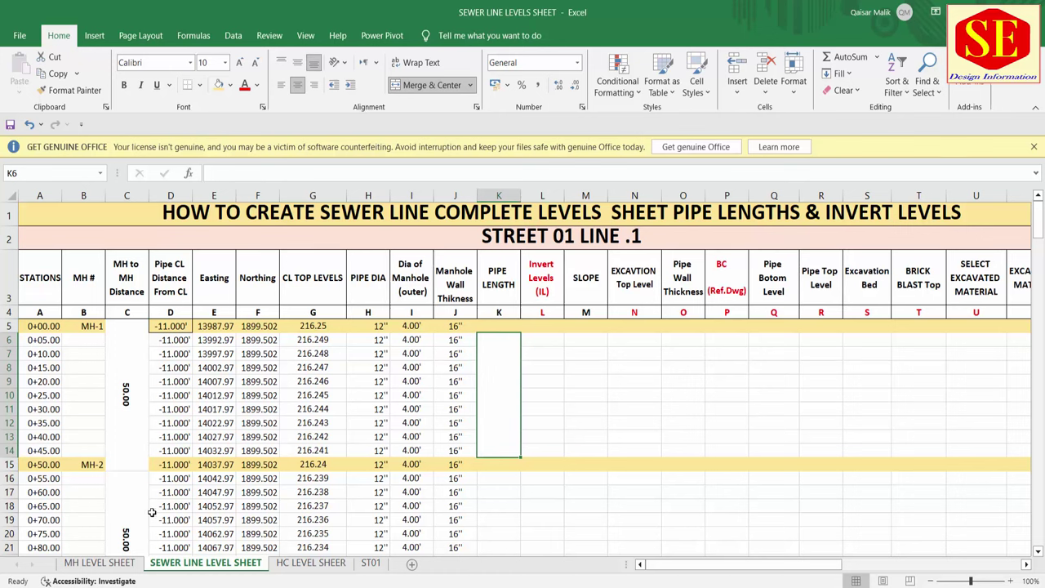
pyautogui.click(141, 521)
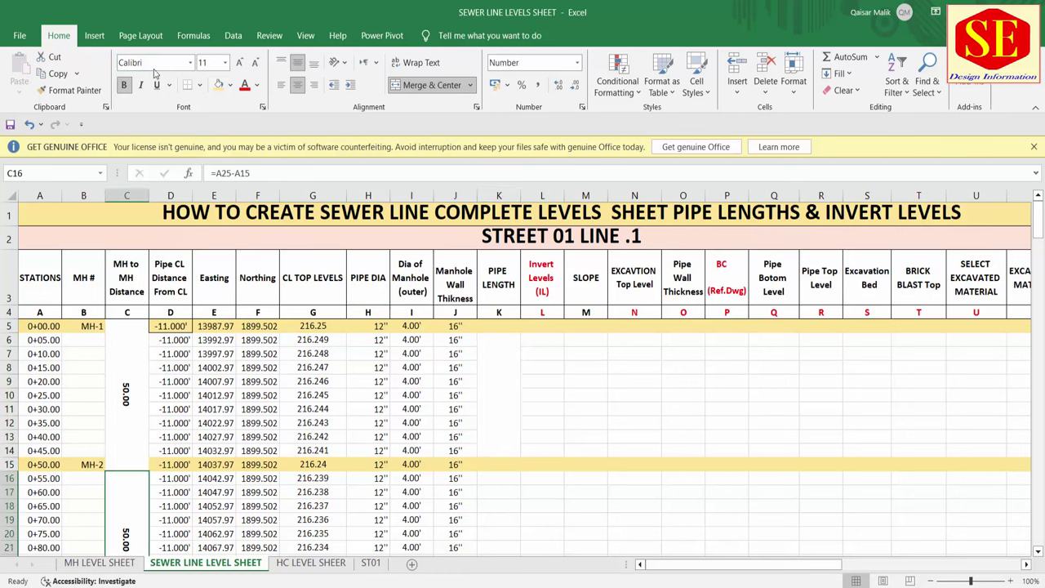
pyautogui.click(61, 90)
pyautogui.click(500, 393)
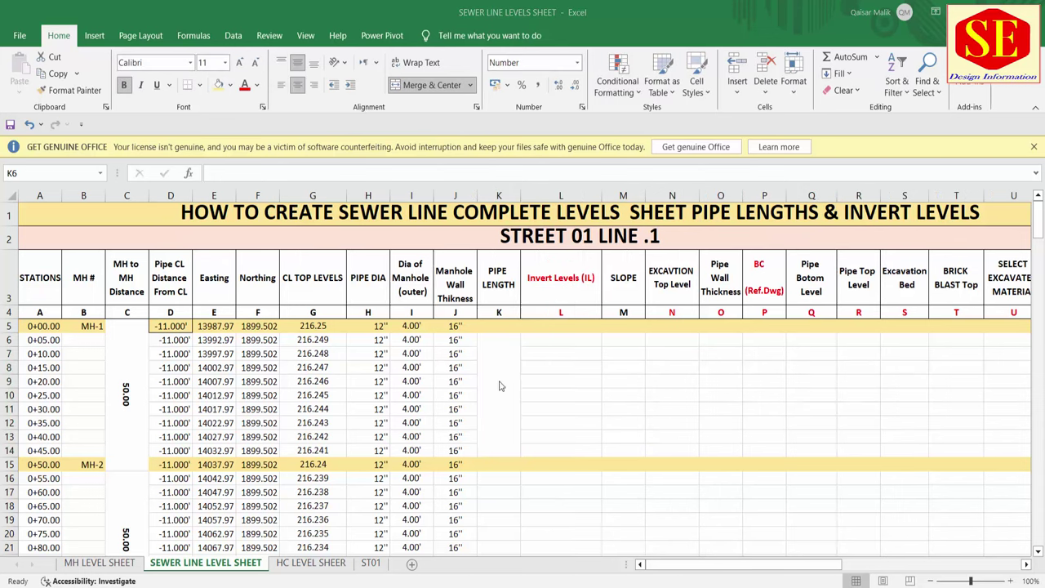
# Step: Enter the pipe length formula =C5-(I6-(J6/12)) in merged K6, showing 47.33
pyautogui.click(500, 386)
pyautogui.write('=')
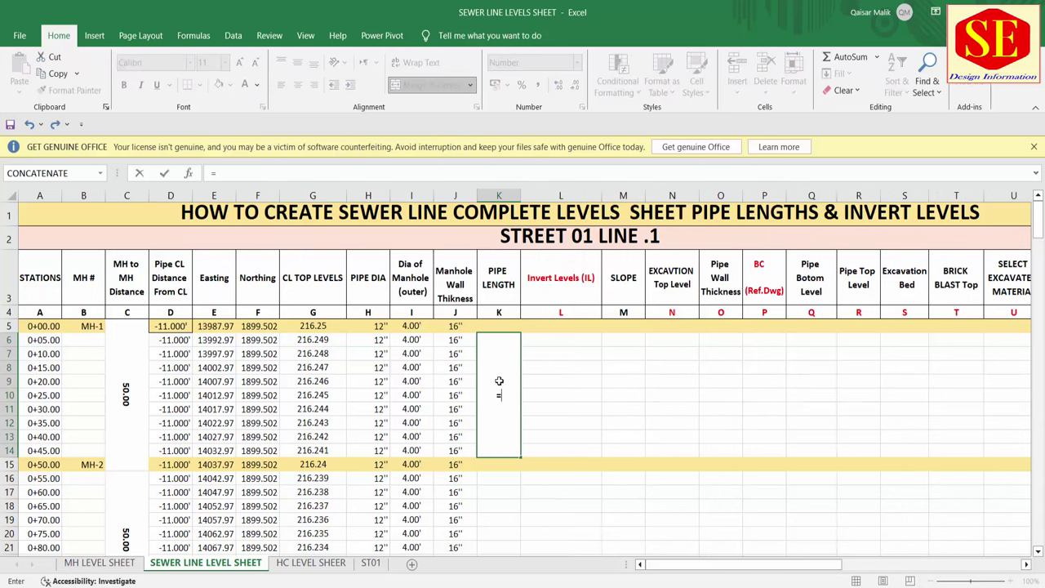
pyautogui.click(131, 382)
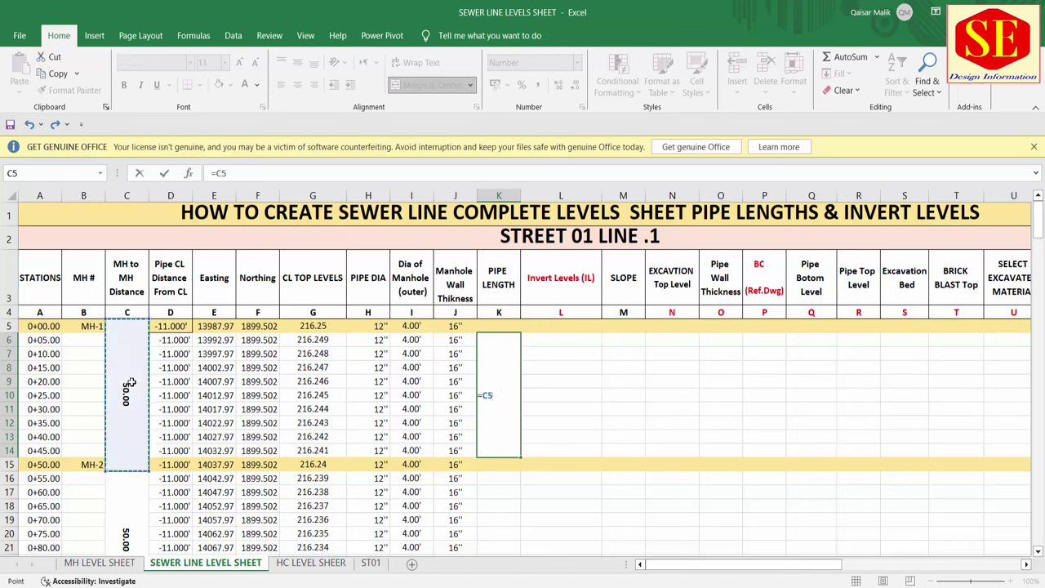
pyautogui.write('-(')
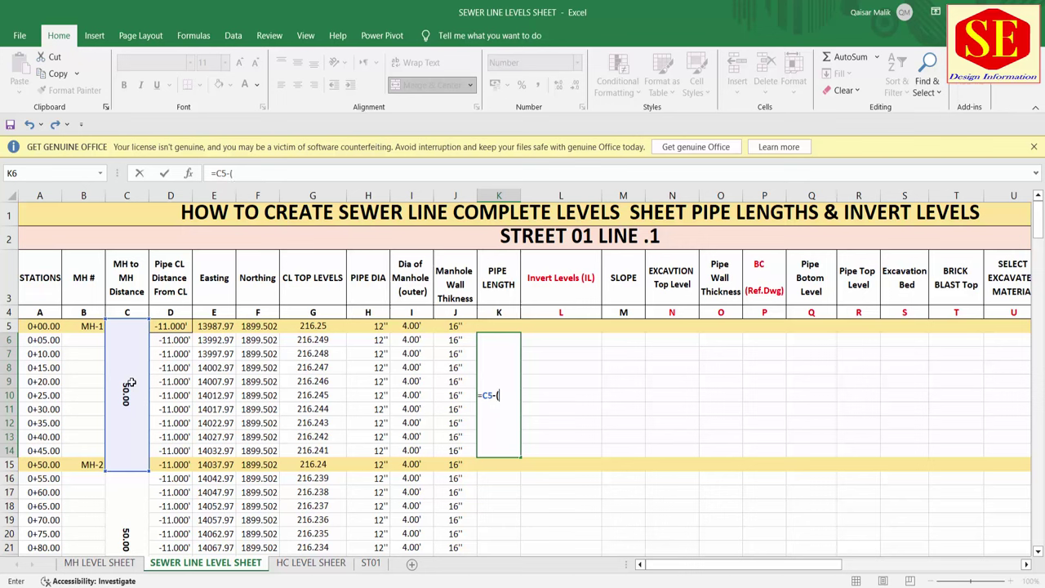
pyautogui.click(417, 342)
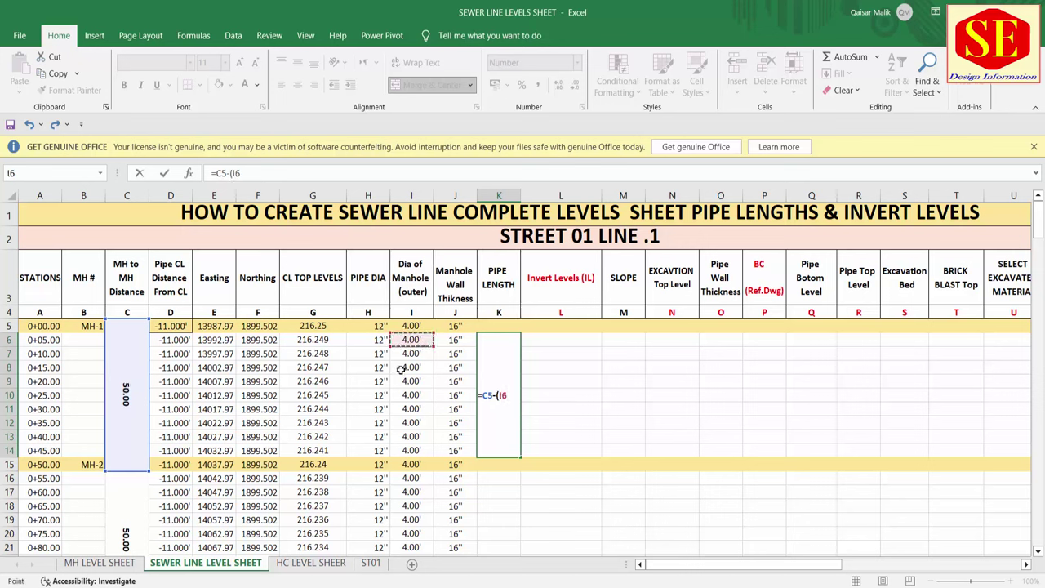
pyautogui.write('-(')
pyautogui.click(458, 341)
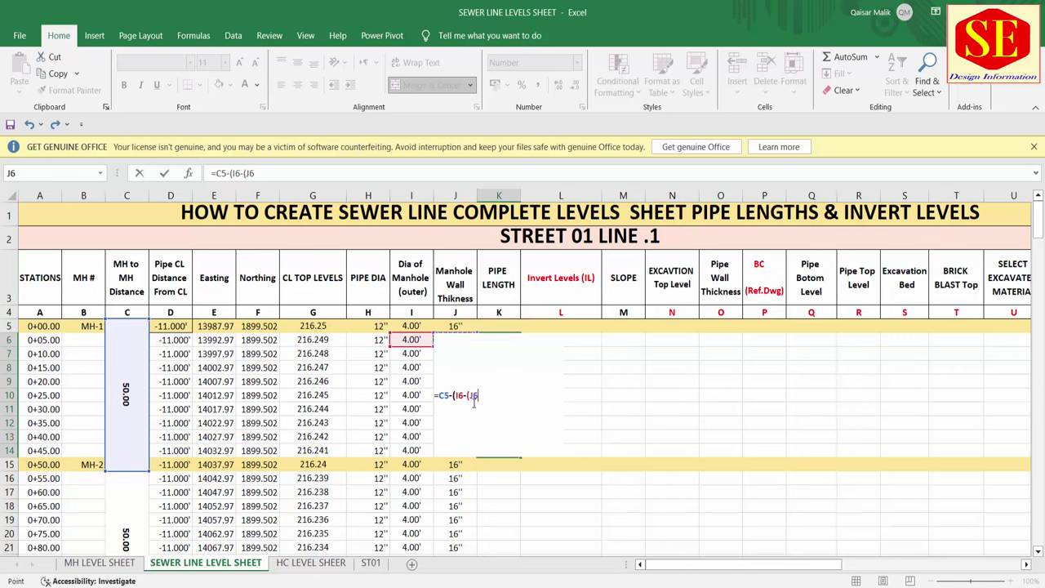
pyautogui.write('/12')
pyautogui.write(')')
pyautogui.press('Return')
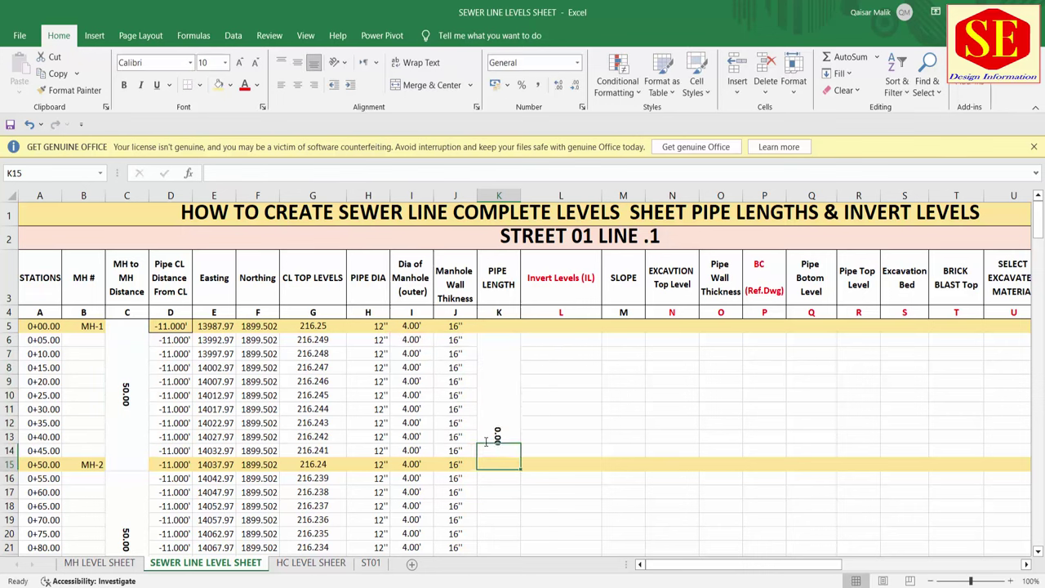
pyautogui.click(500, 439)
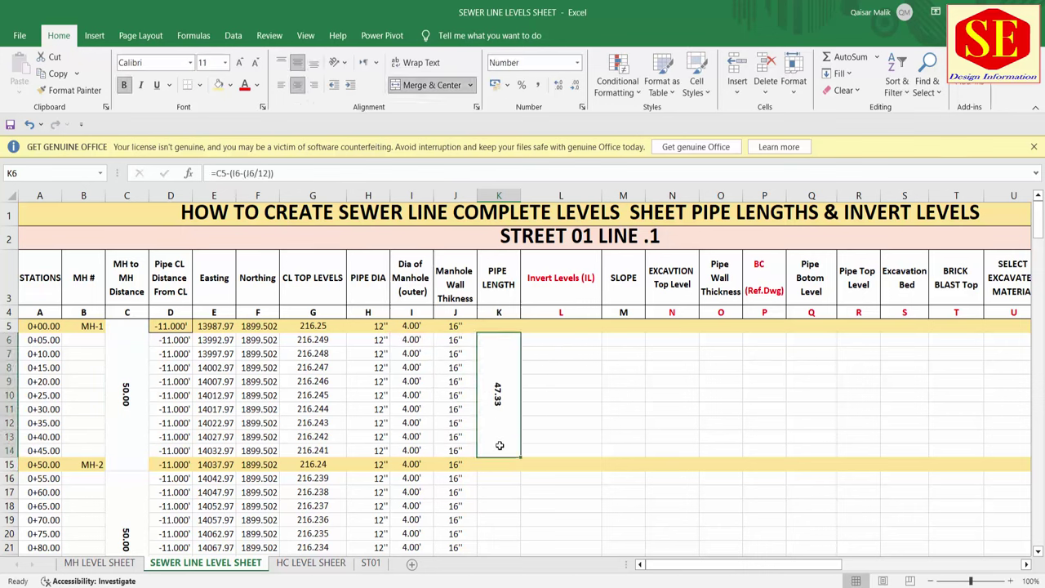
pyautogui.click(565, 353)
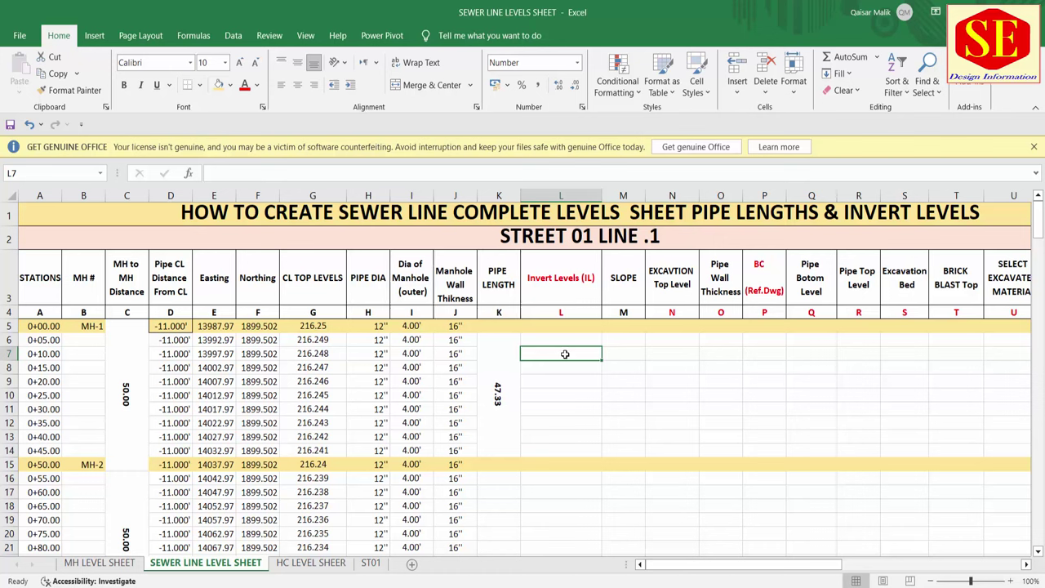
# Step: Convert the wall thickness to feet in L7 with =J6/12, giving 1.33333
pyautogui.write('=')
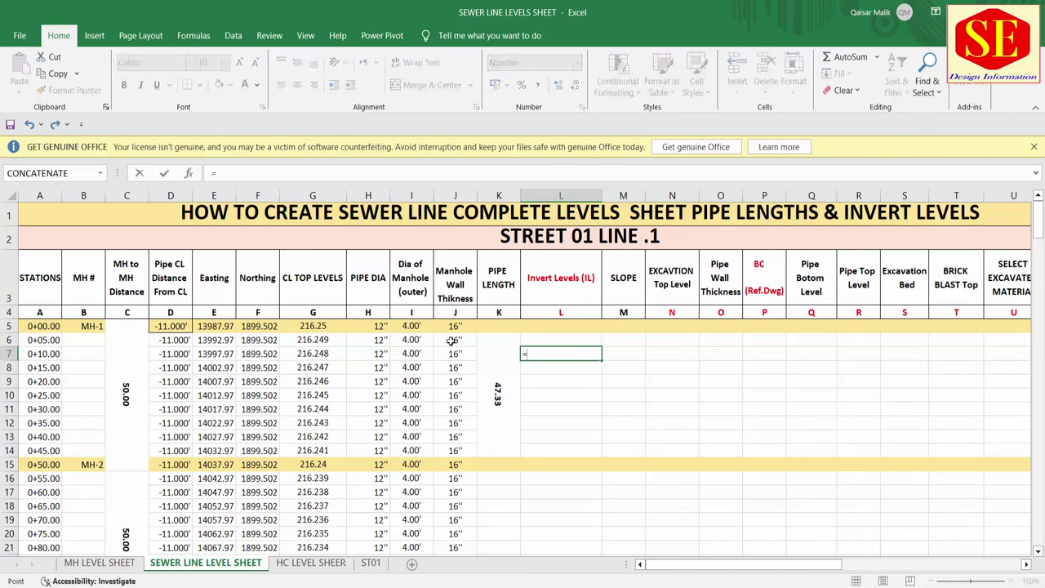
pyautogui.click(452, 340)
pyautogui.write('/12')
pyautogui.press('Return')
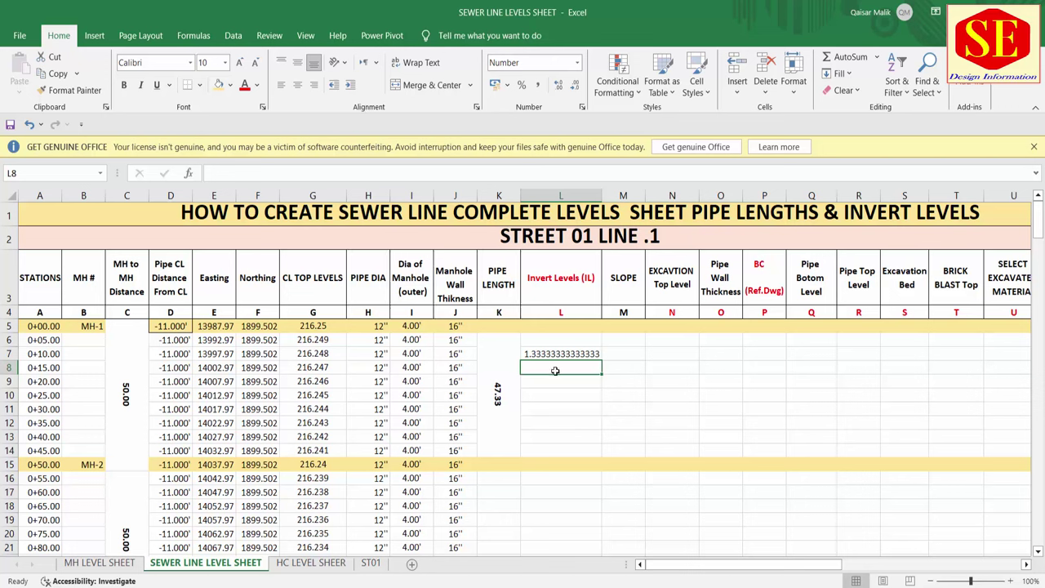
# Step: Compute the manhole diameter minus wall thickness in L8 with =I6-L7, giving 2.66667
pyautogui.write('=')
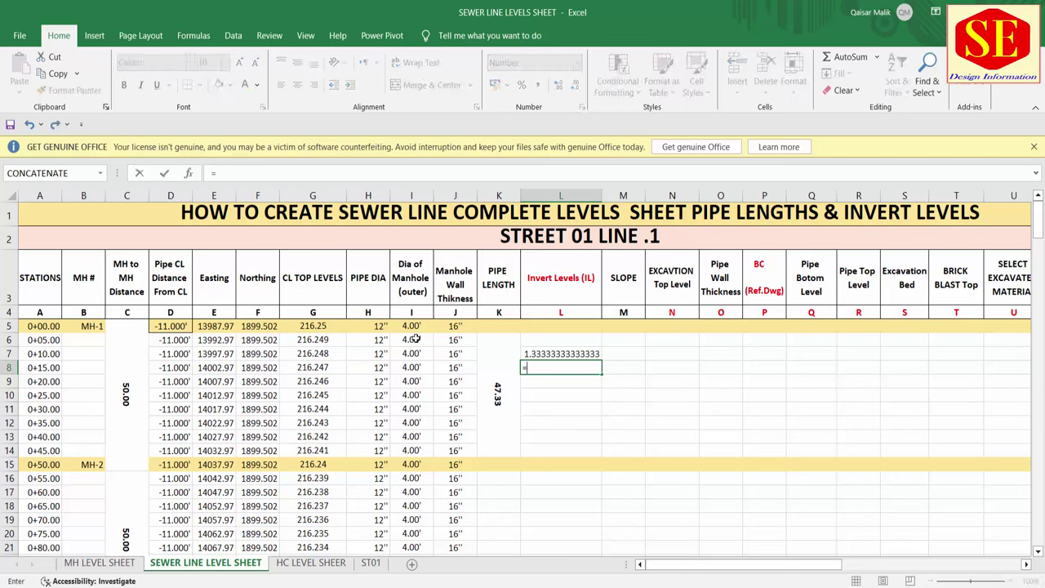
pyautogui.click(416, 340)
pyautogui.write('-')
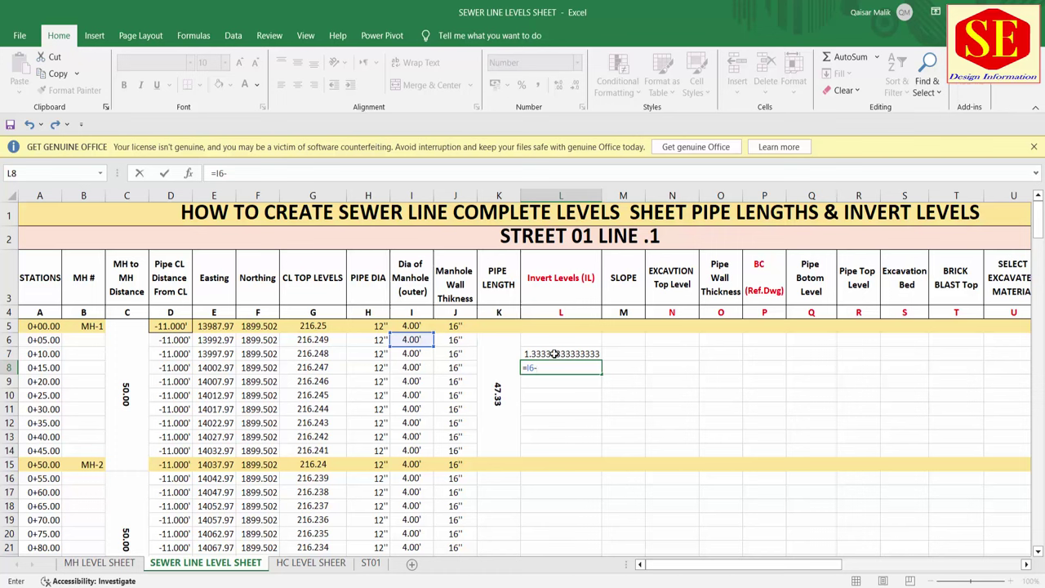
pyautogui.click(561, 354)
pyautogui.press('Return')
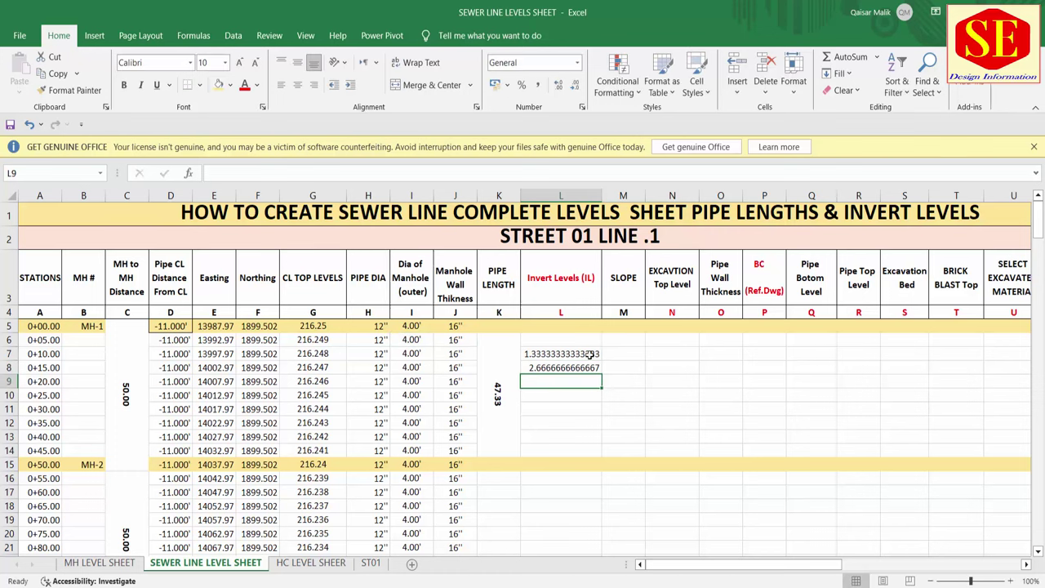
pyautogui.click(570, 368)
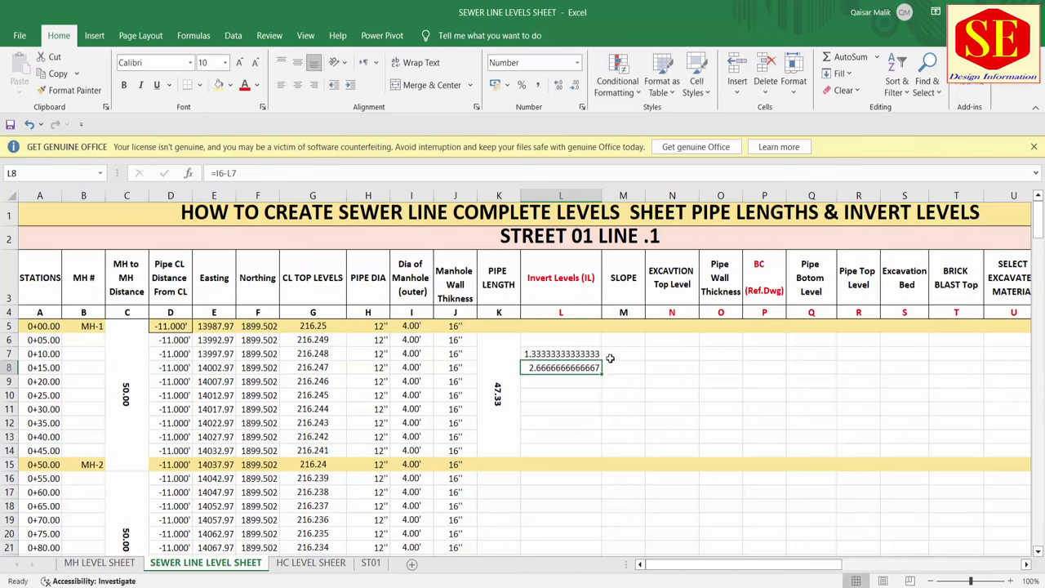
pyautogui.hotkey('alt', 'Tab')
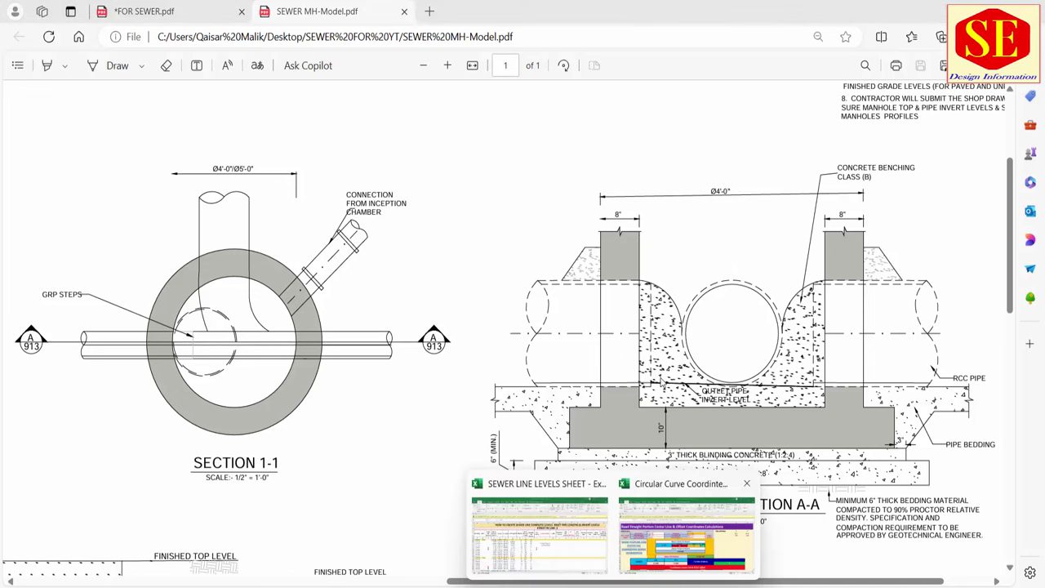
# Step: Check the pipe length in L9 with =C5-L8 and compare it to K6's 47.33
pyautogui.click(520, 533)
pyautogui.click(566, 381)
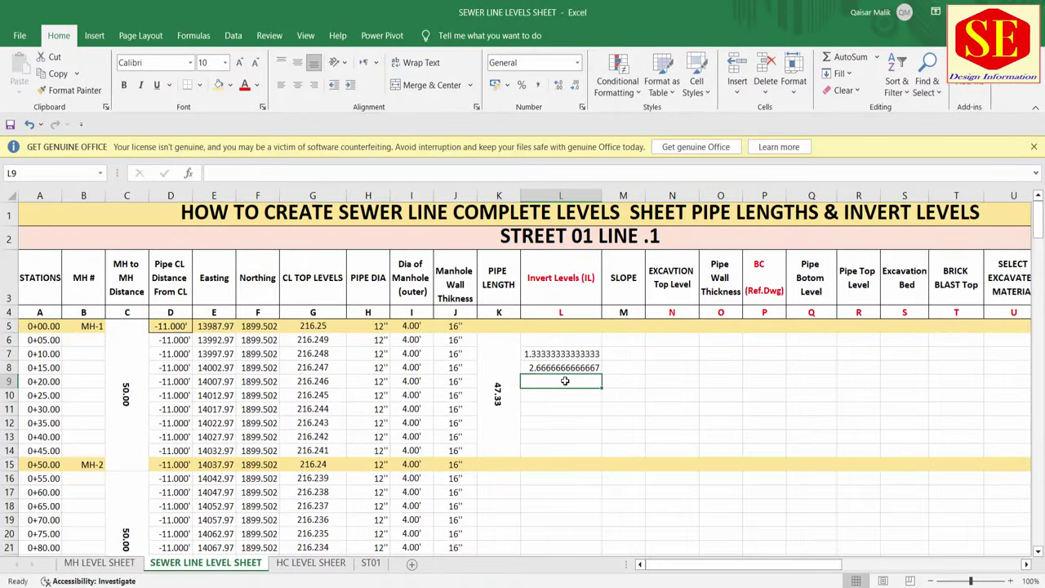
pyautogui.write('=')
pyautogui.click(128, 395)
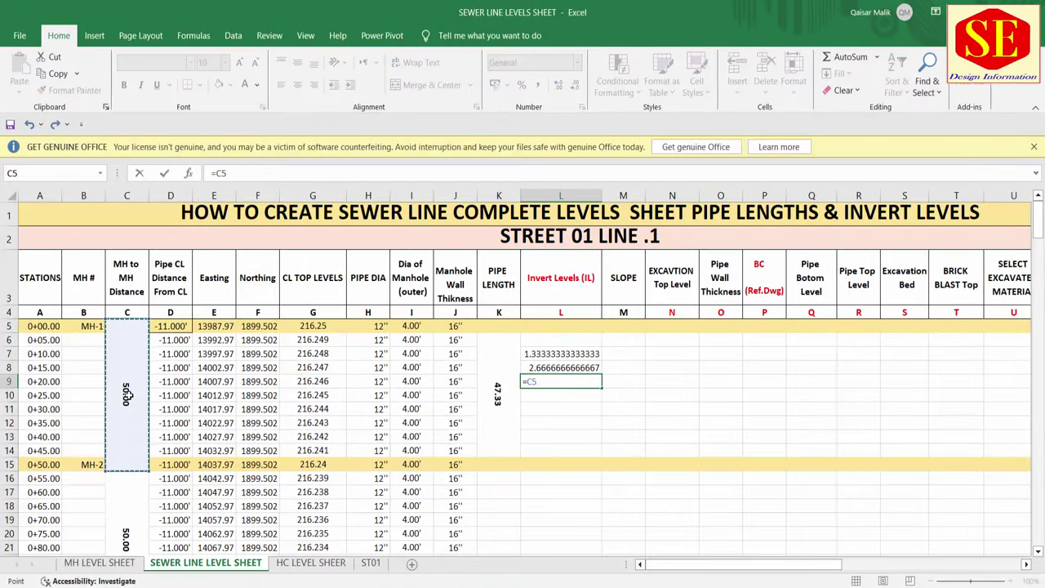
pyautogui.write('-')
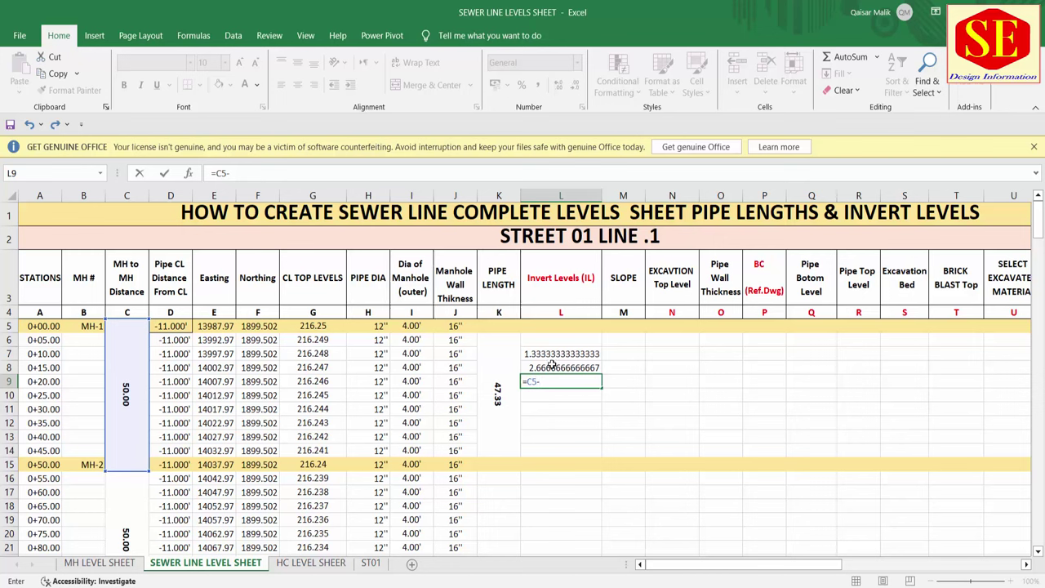
pyautogui.click(552, 367)
pyautogui.press('Return')
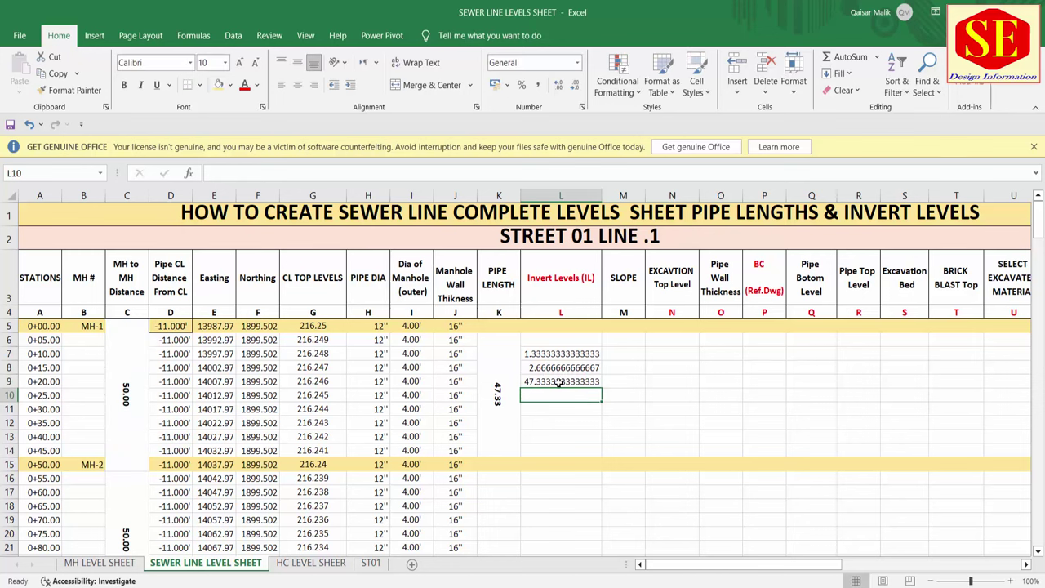
pyautogui.click(504, 388)
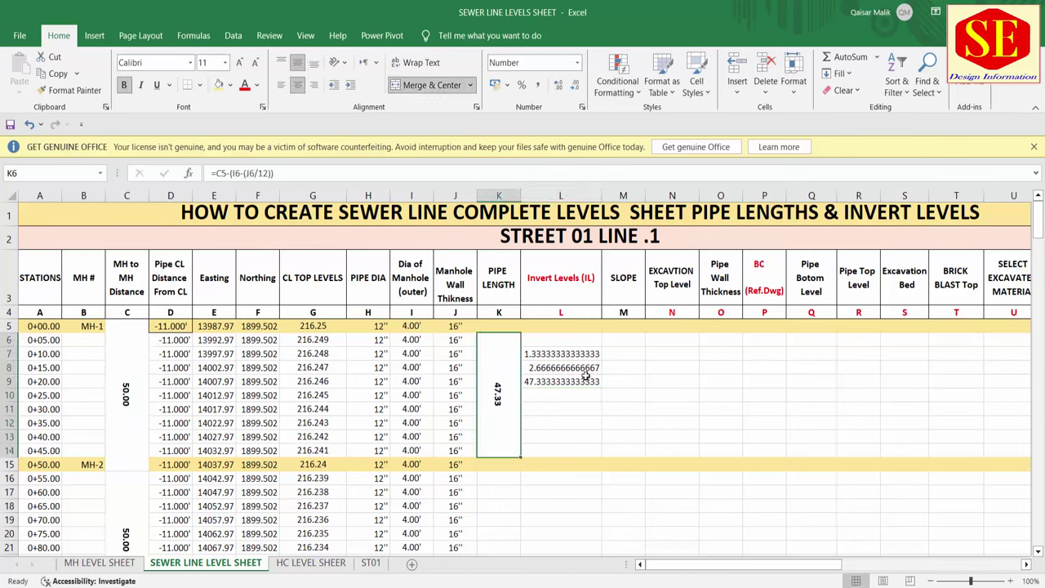
# Step: Clear the trial calculations from L7:L9
pyautogui.moveTo(579, 355); pyautogui.dragTo(581, 378)
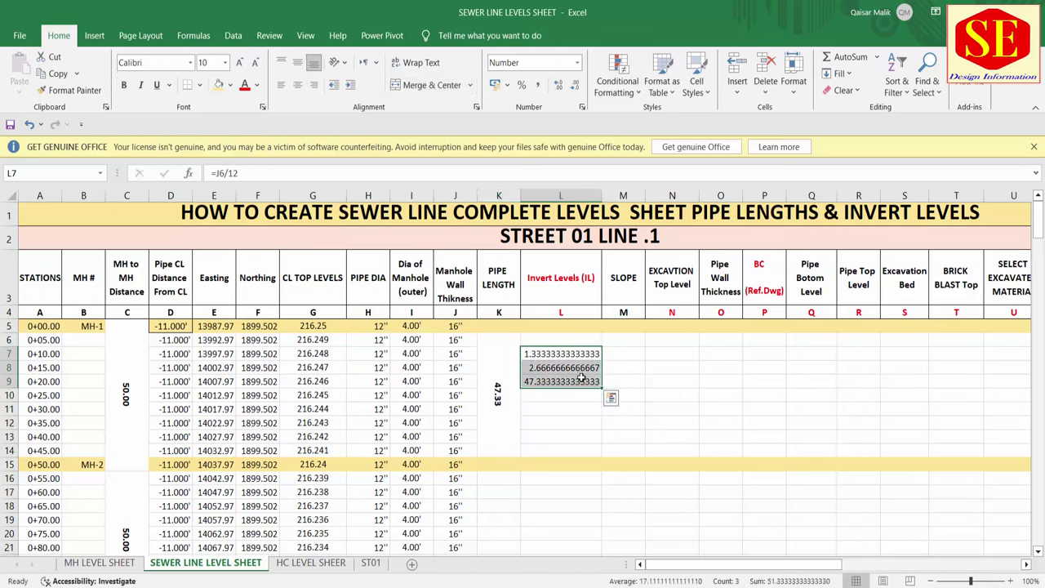
pyautogui.press('Delete')
pyautogui.click(609, 420)
pyautogui.click(510, 411)
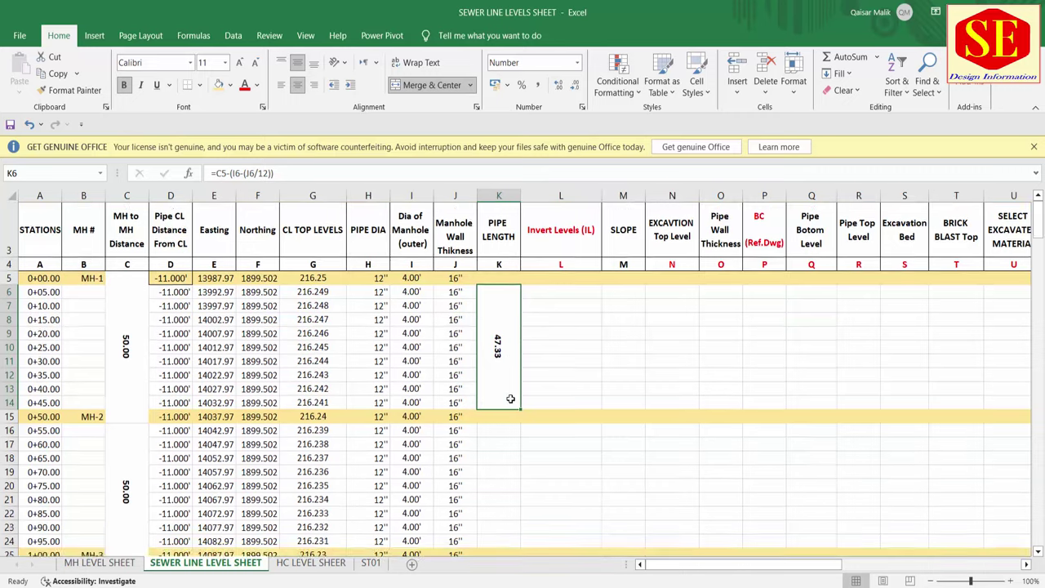
pyautogui.scroll(-1, 511, 412)
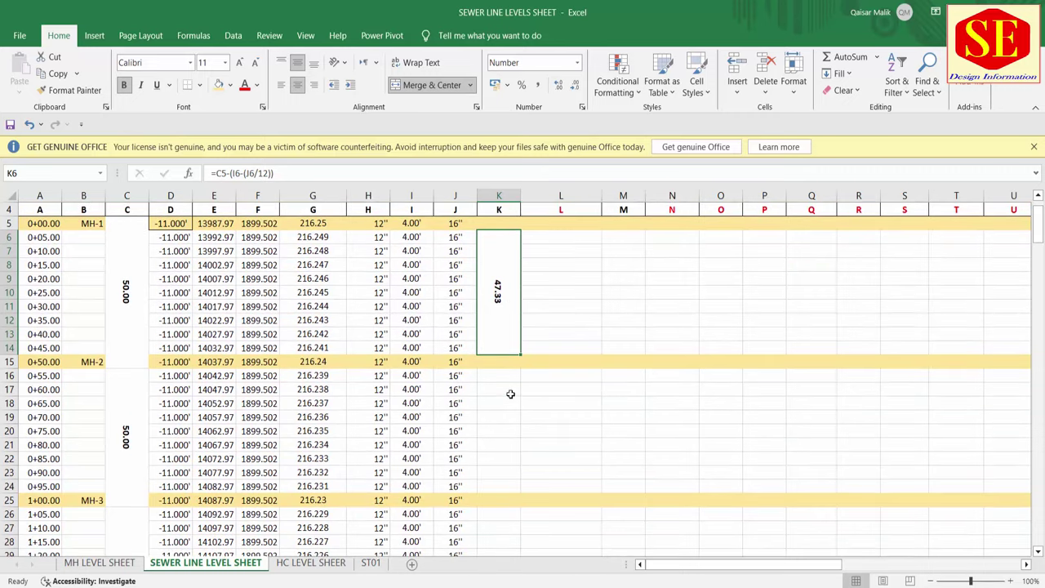
# Step: Copy the merged pipe length cell K6:K14 into K16 and change its C15 reference to C16
pyautogui.click(69, 90)
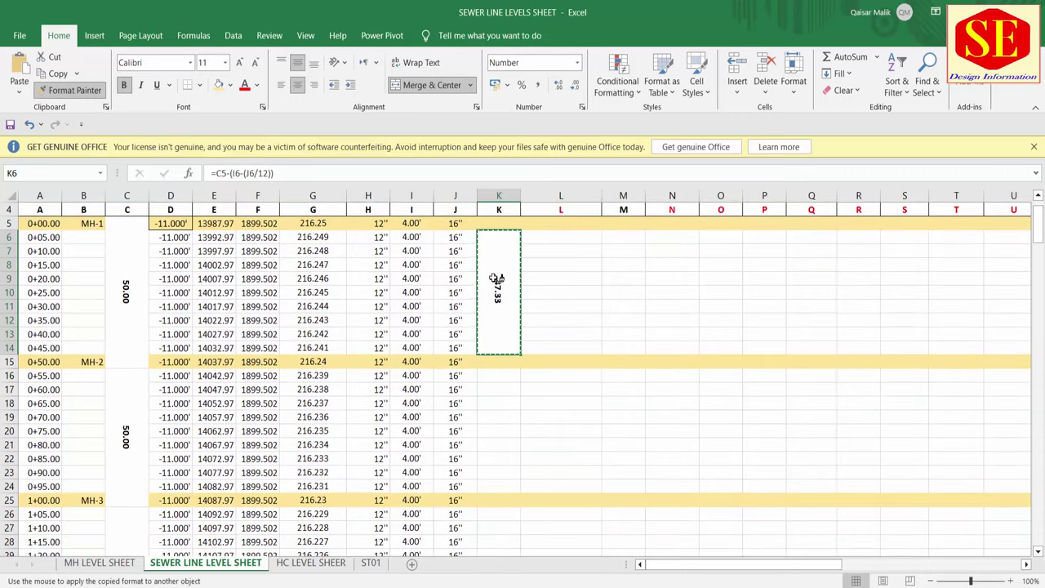
pyautogui.click(495, 254)
pyautogui.rightClick(495, 254)
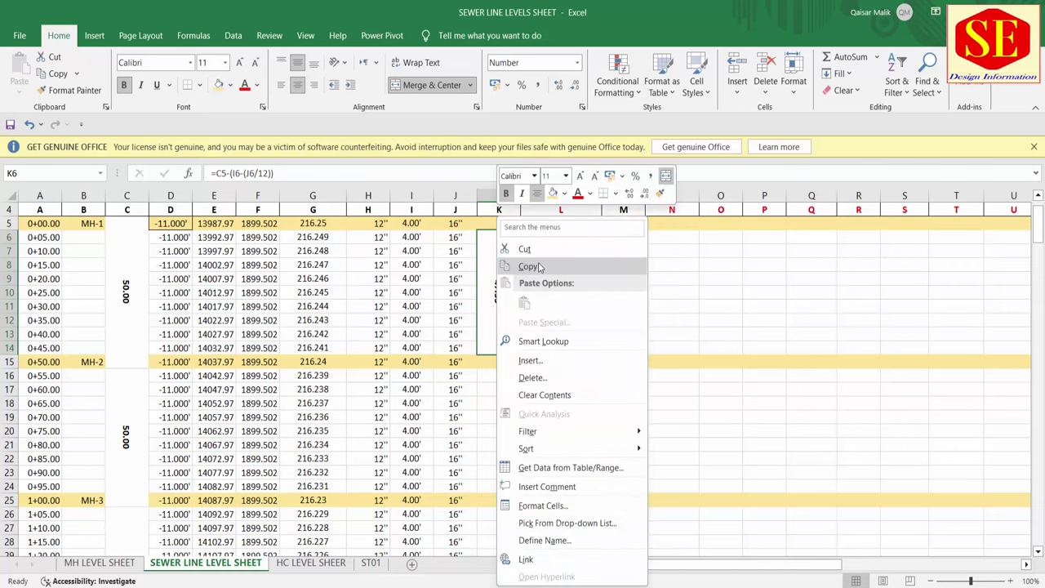
pyautogui.click(527, 264)
pyautogui.click(499, 378)
pyautogui.rightClick(499, 378)
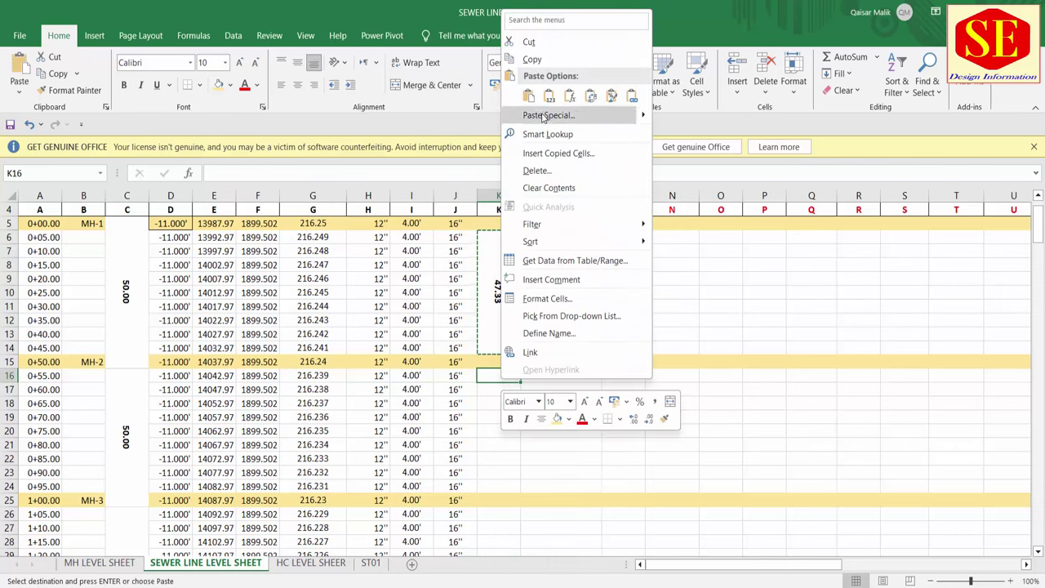
pyautogui.click(517, 91)
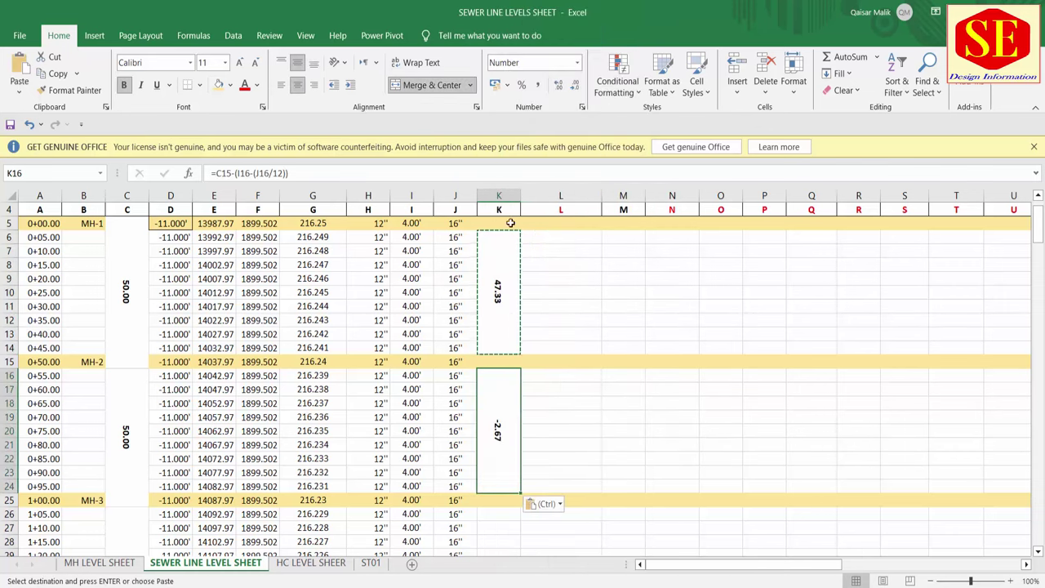
pyautogui.doubleClick(500, 427)
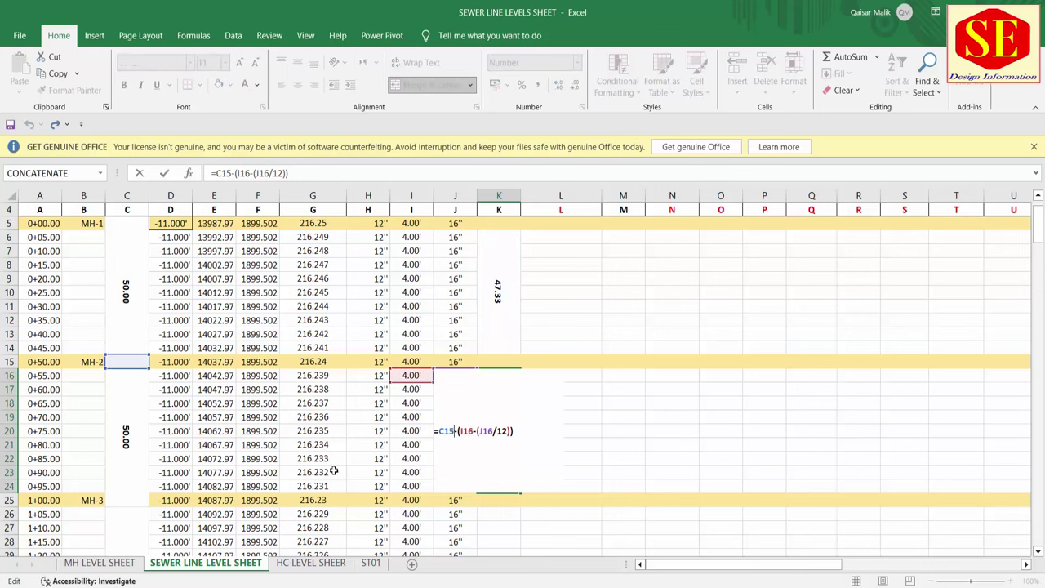
pyautogui.press('Down')
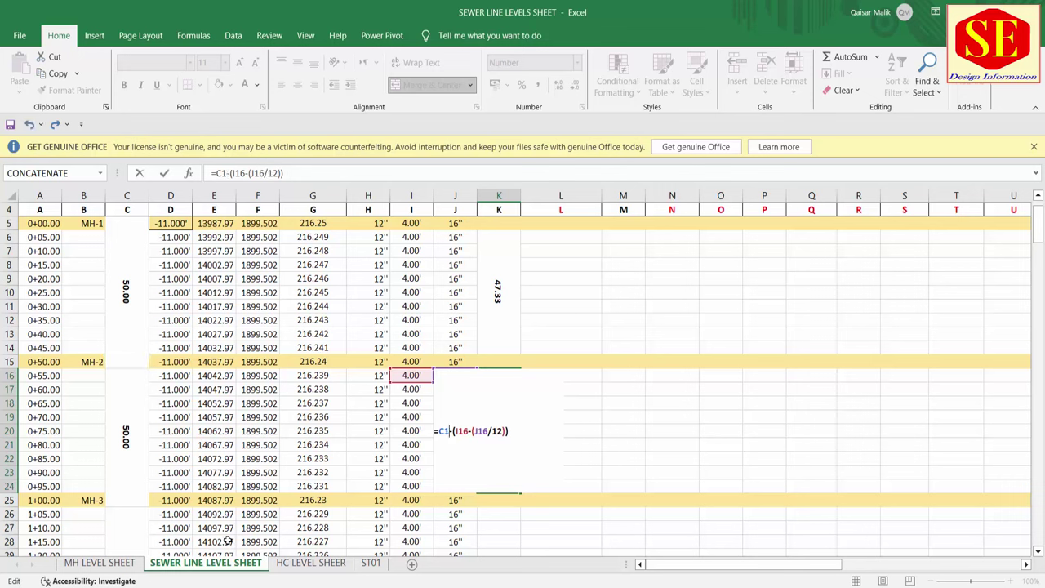
# Step: Commit the corrected pipe length formula in K16, copy it, and paste it into K26:K34
pyautogui.press('Return')
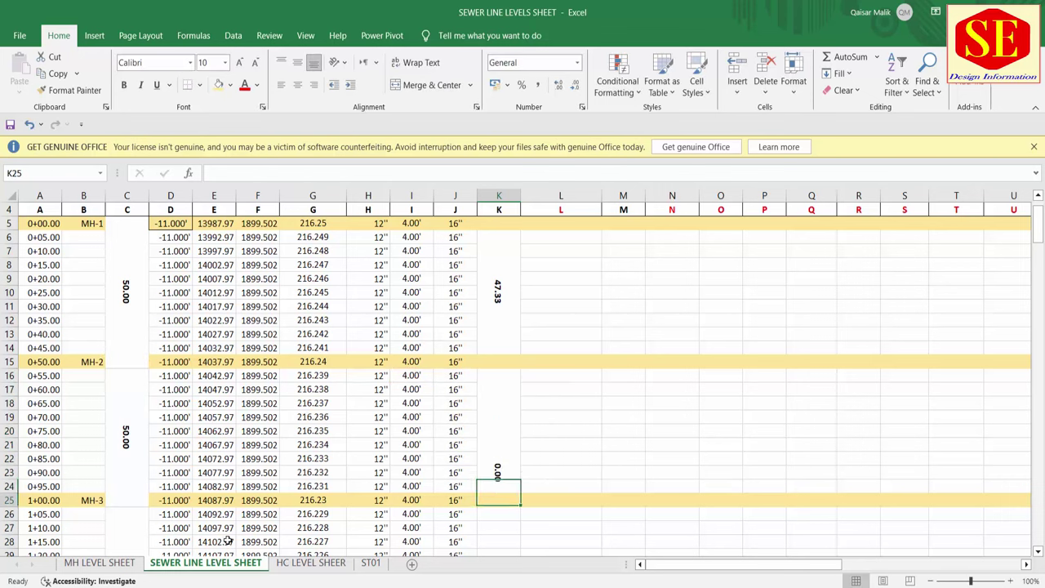
pyautogui.rightClick(497, 422)
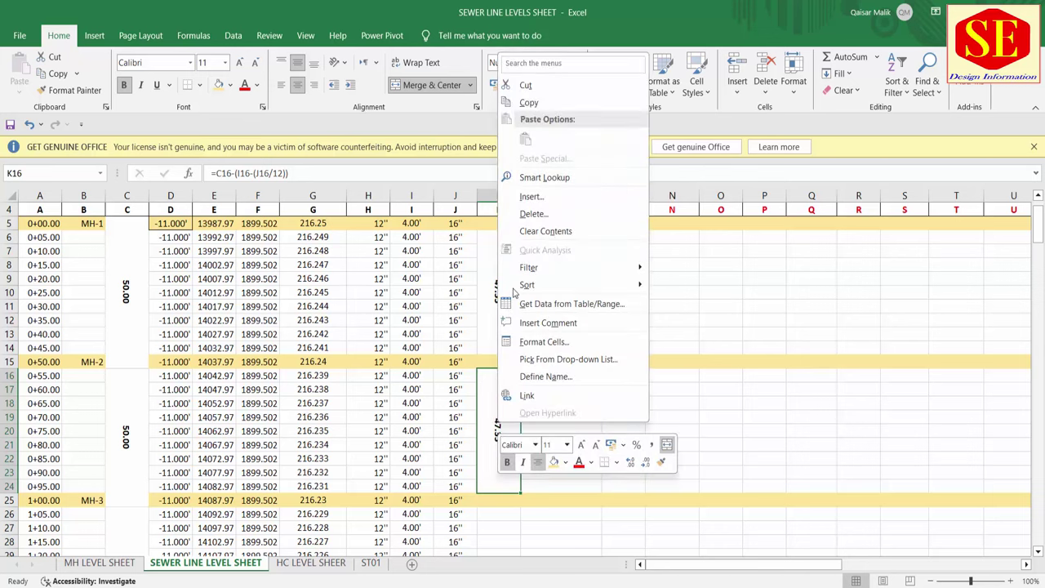
pyautogui.click(531, 103)
pyautogui.scroll(-3, 494, 419)
pyautogui.click(497, 389)
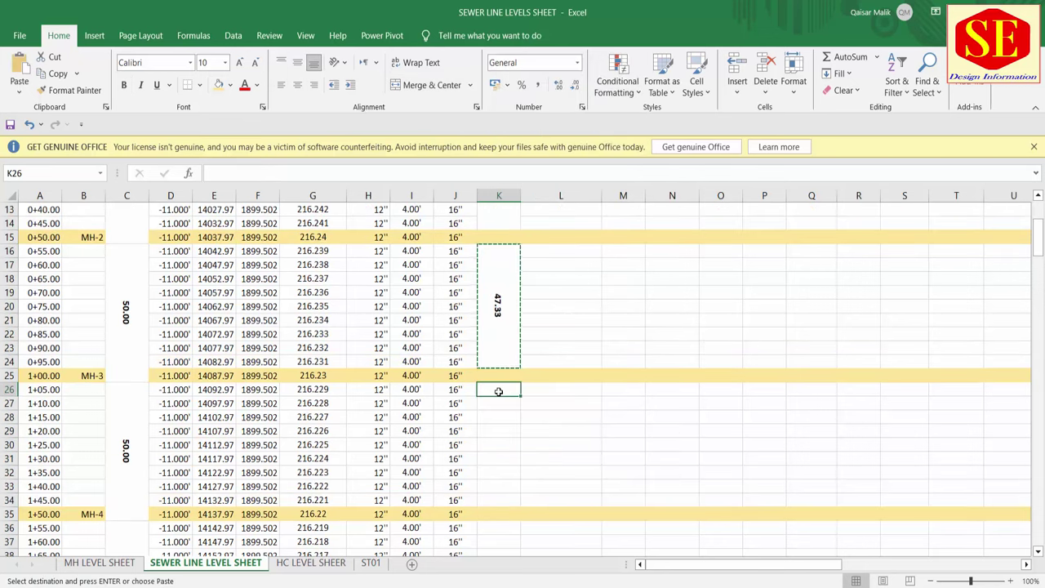
pyautogui.rightClick(498, 392)
pyautogui.click(527, 106)
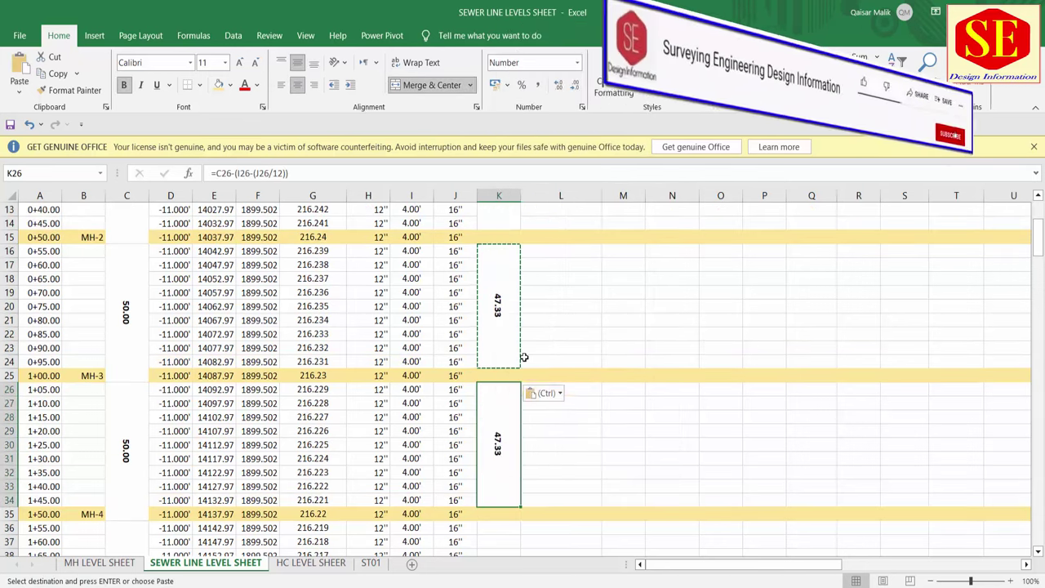
# Step: Paste the pipe length formula into the K36:K44 and K46:K54 spans
pyautogui.scroll(-3, 494, 404)
pyautogui.click(498, 402)
pyautogui.rightClick(500, 403)
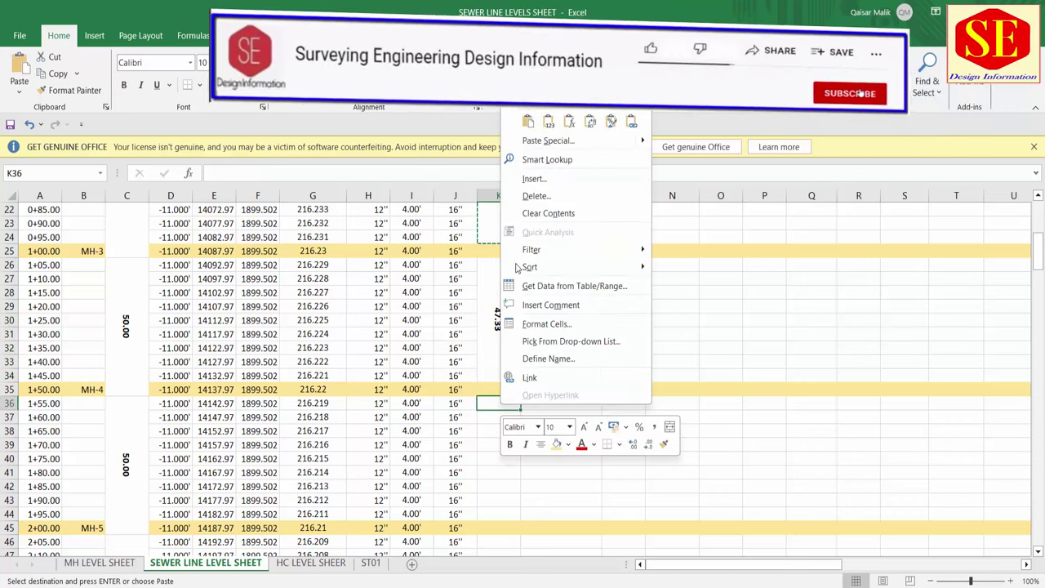
pyautogui.click(527, 121)
pyautogui.scroll(-3, 522, 419)
pyautogui.click(488, 417)
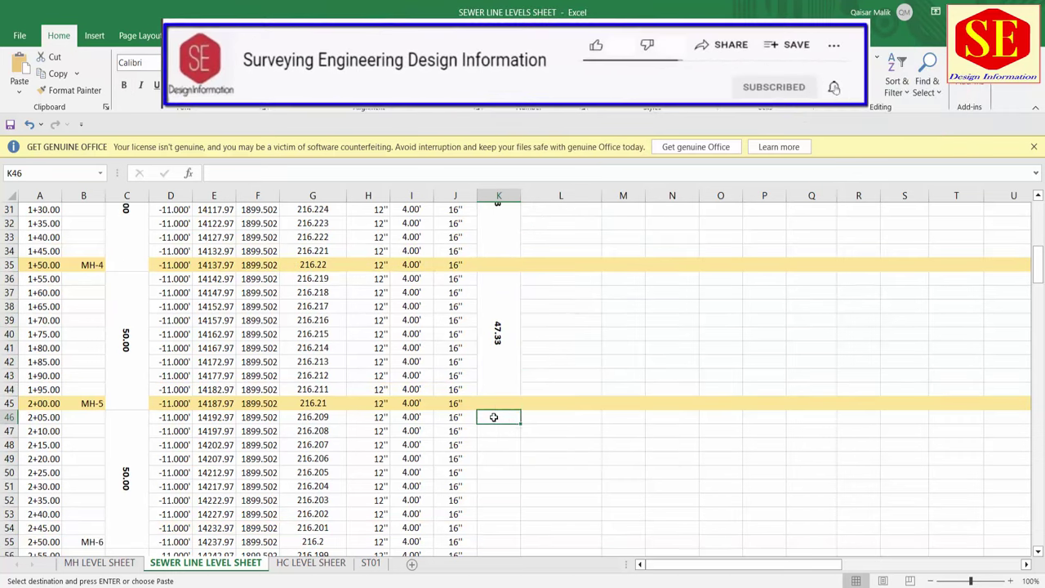
pyautogui.rightClick(489, 417)
pyautogui.click(527, 126)
# Step: Copy the merged K46:K54 pipe length cell and paste it into K56:K64
pyautogui.scroll(-2, 506, 436)
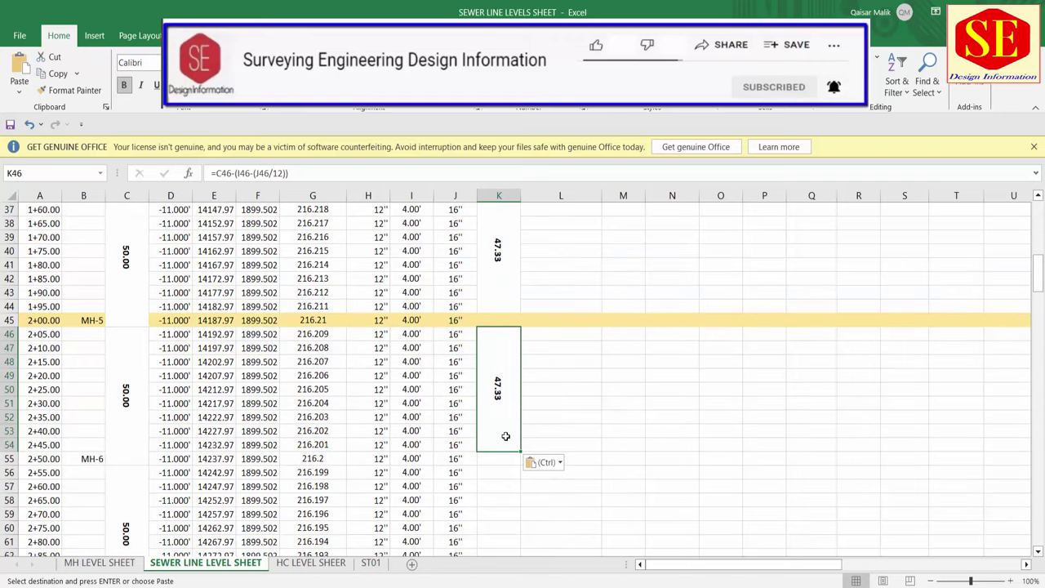
pyautogui.click(10, 459)
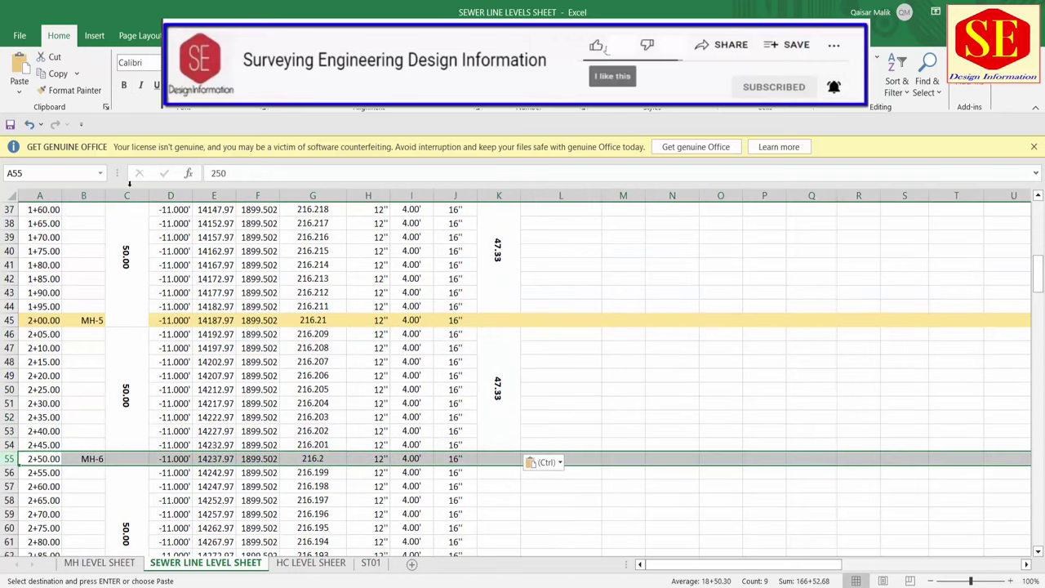
pyautogui.scroll(-2, 482, 474)
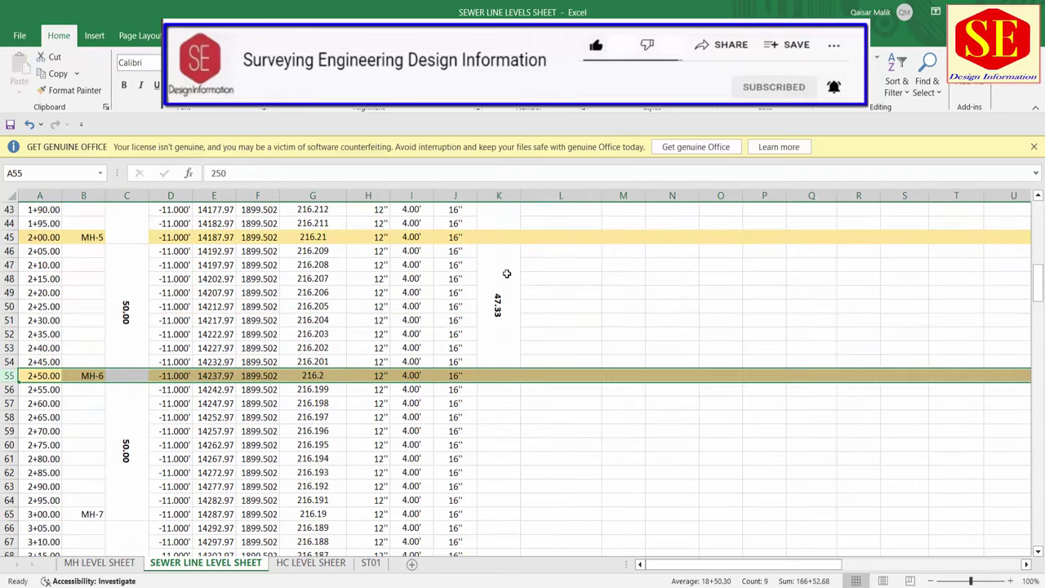
pyautogui.click(505, 276)
pyautogui.rightClick(506, 276)
pyautogui.click(535, 270)
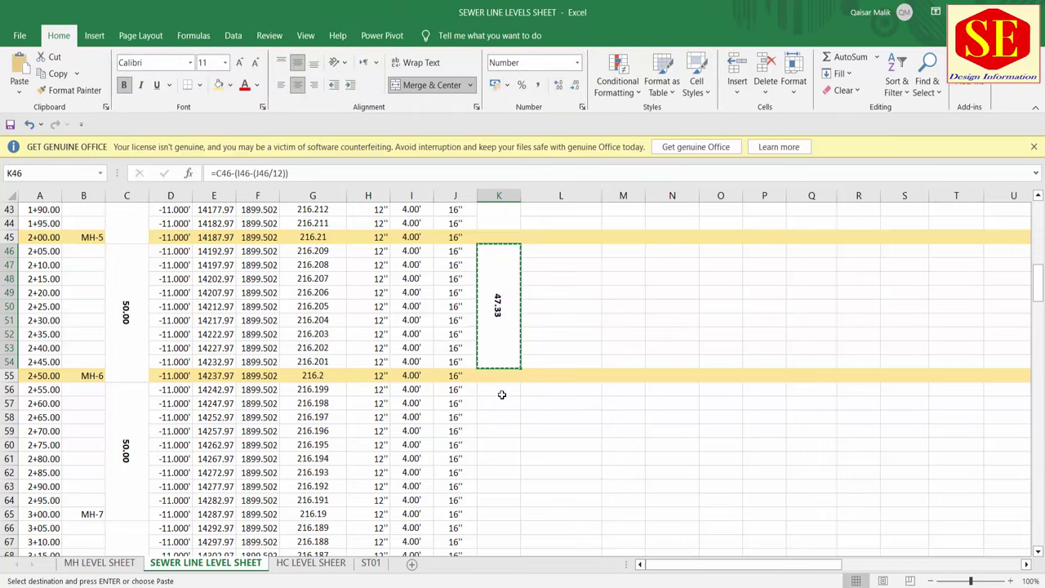
pyautogui.click(501, 390)
pyautogui.rightClick(502, 391)
pyautogui.click(533, 107)
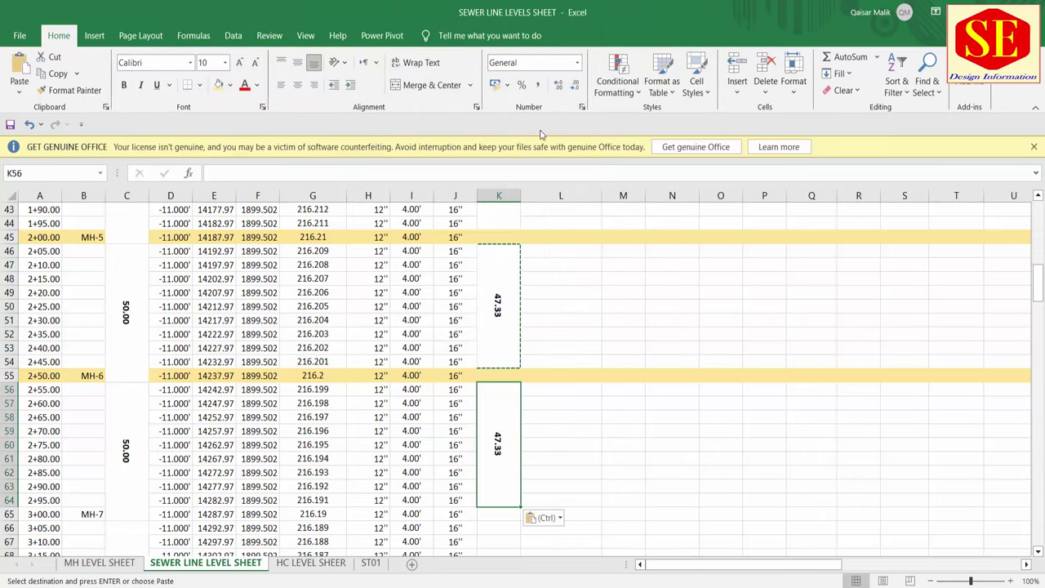
# Step: Paste the pipe length formula into the K66, K76 and K86 spans
pyautogui.scroll(-1, 356, 426)
pyautogui.scroll(-1, 415, 417)
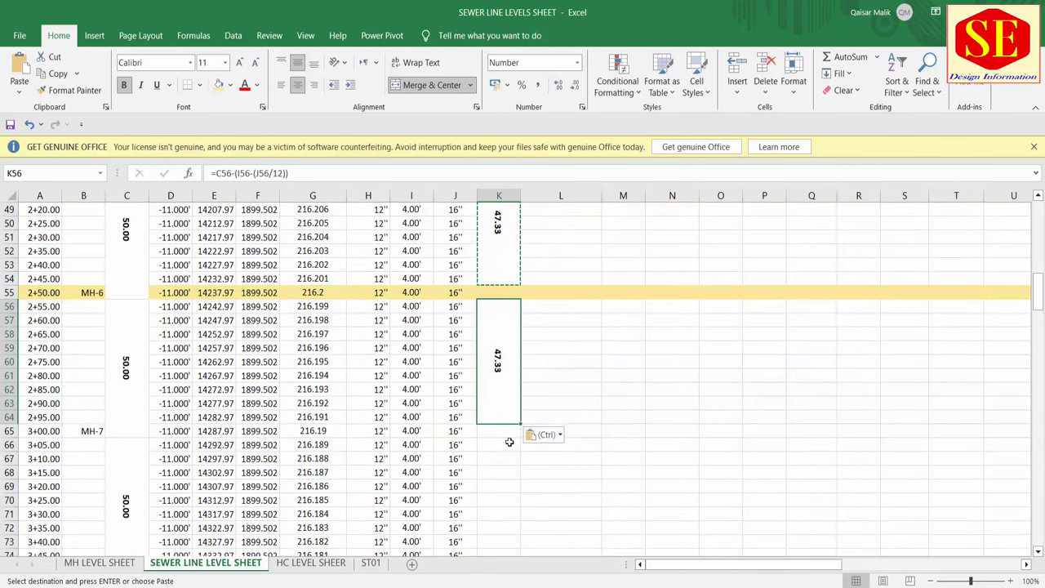
pyautogui.click(508, 443)
pyautogui.rightClick(508, 444)
pyautogui.click(536, 159)
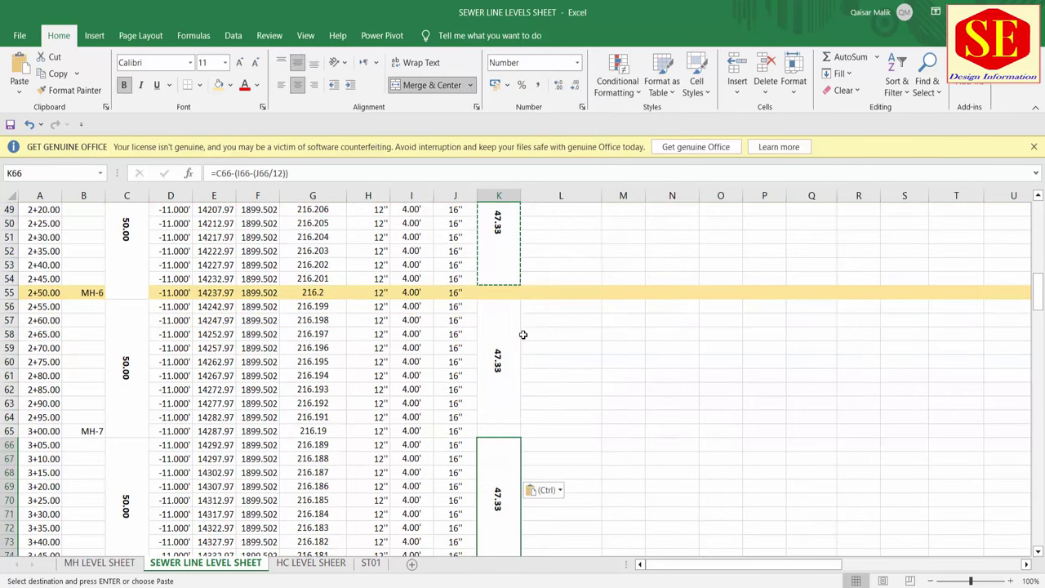
pyautogui.scroll(-4, 483, 406)
pyautogui.rightClick(498, 418)
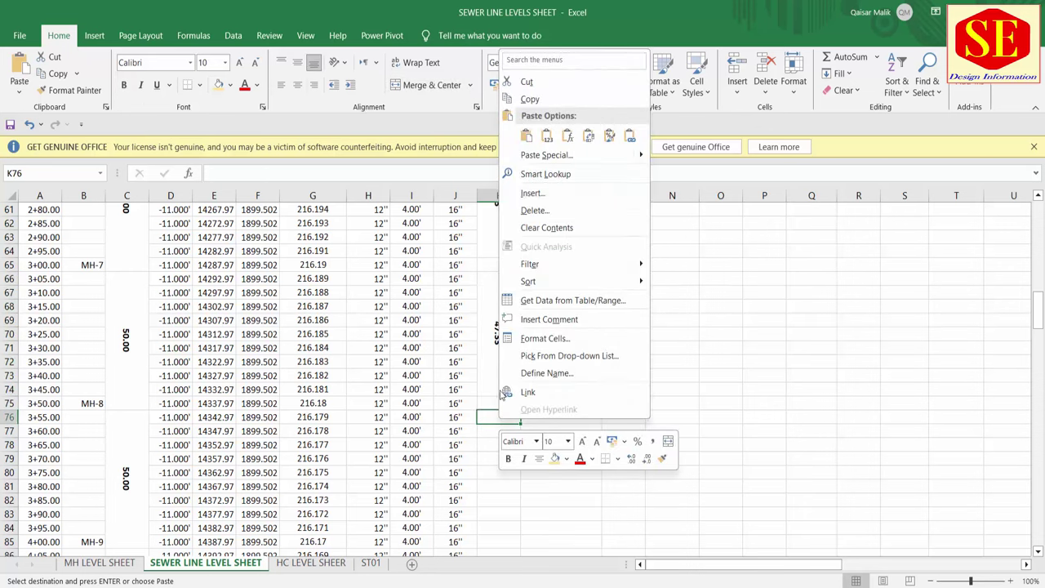
pyautogui.click(512, 133)
pyautogui.scroll(-4, 509, 360)
pyautogui.click(490, 388)
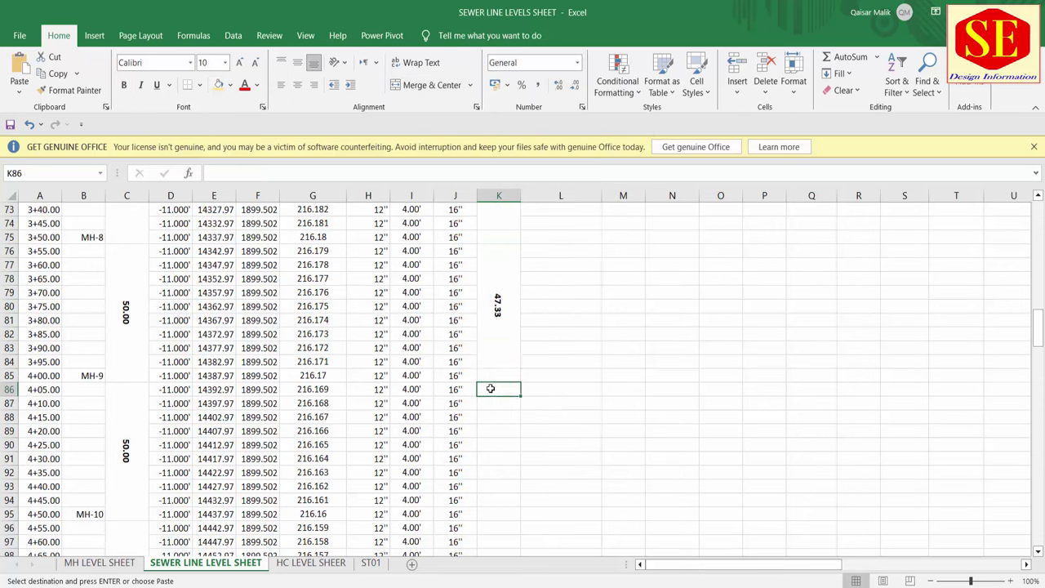
pyautogui.rightClick(490, 388)
pyautogui.click(517, 107)
# Step: Paste the pipe length formula into the K96 and K106 spans
pyautogui.scroll(-3, 503, 418)
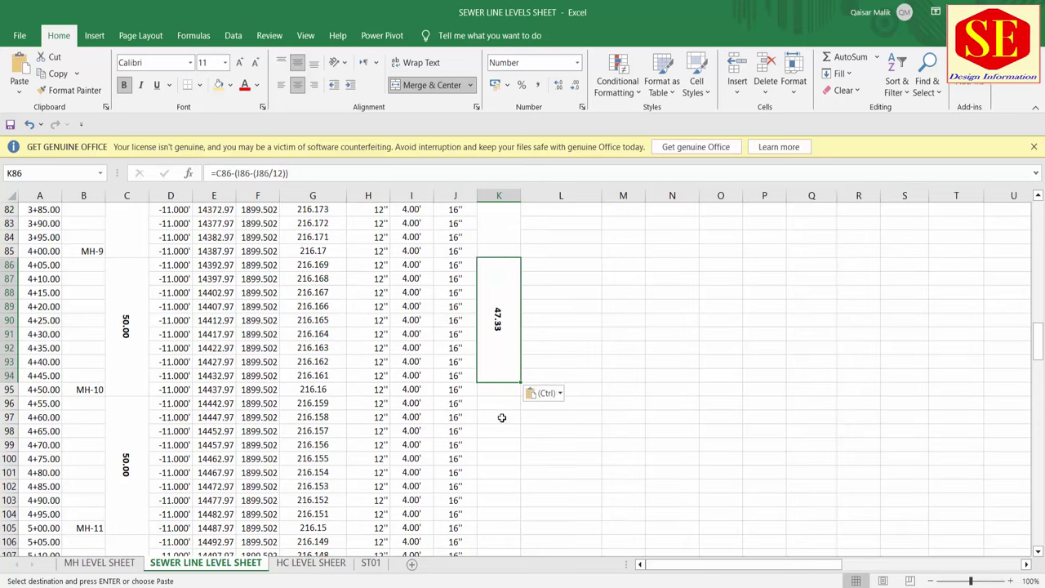
pyautogui.click(499, 401)
pyautogui.rightClick(499, 401)
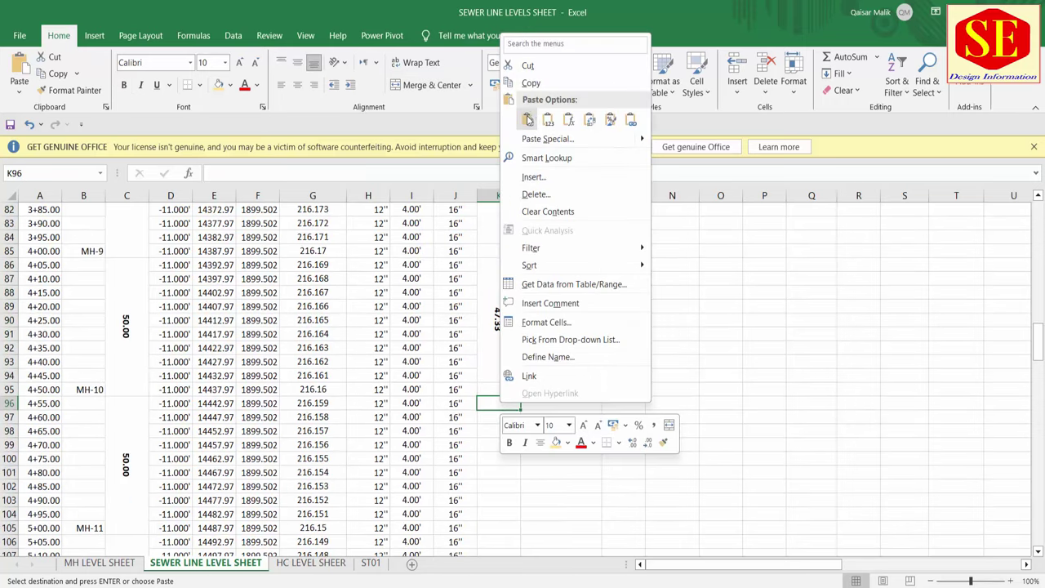
pyautogui.click(516, 111)
pyautogui.scroll(-3, 556, 231)
pyautogui.click(499, 416)
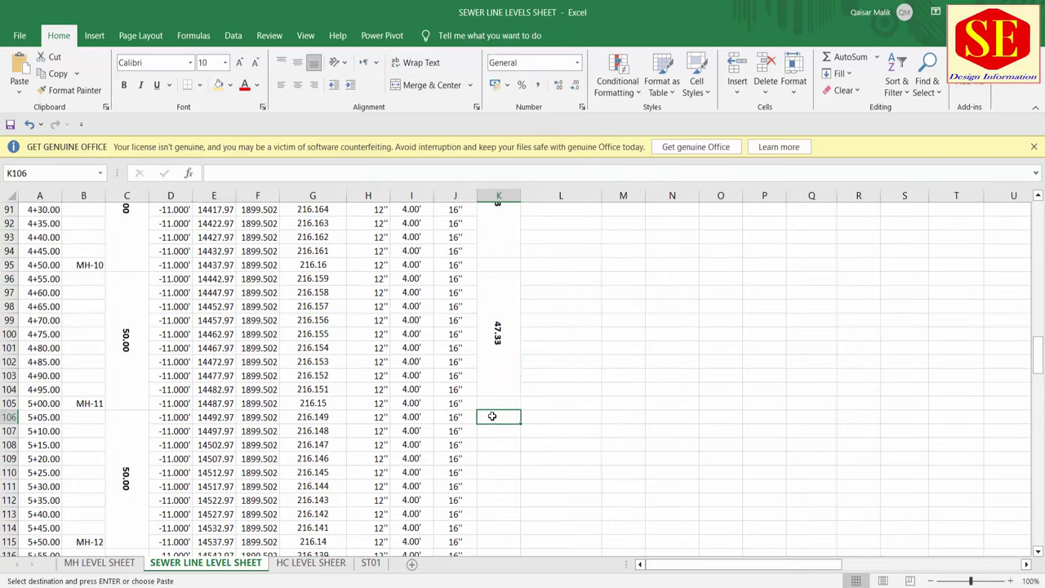
pyautogui.rightClick(499, 417)
pyautogui.click(519, 134)
# Step: Paste the pipe length formula into the K116 span below MH-12
pyautogui.scroll(-4, 512, 415)
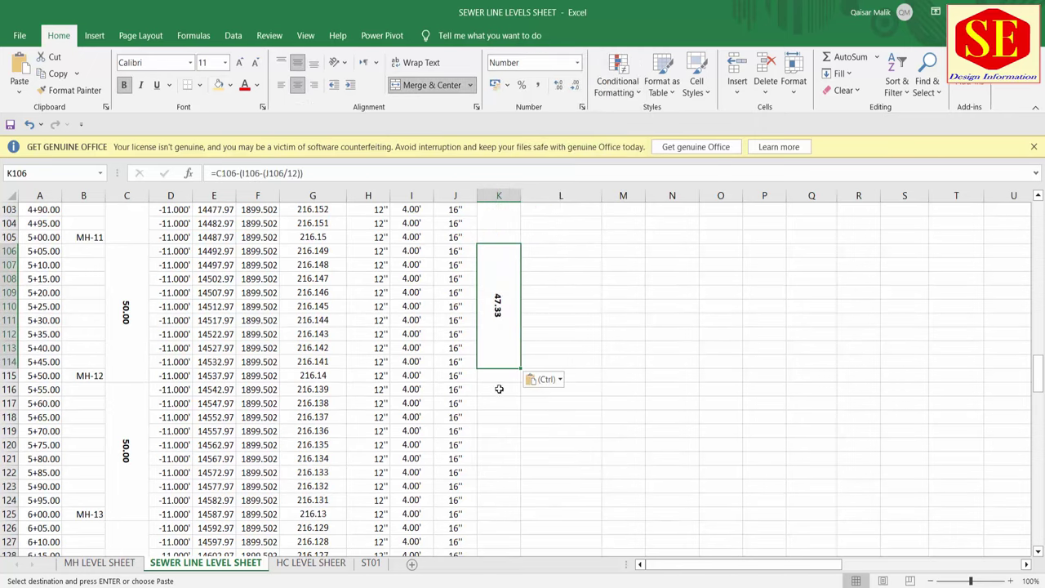
pyautogui.scroll(-1, 499, 389)
pyautogui.click(499, 389)
pyautogui.rightClick(499, 389)
pyautogui.press('Escape')
pyautogui.click(492, 345)
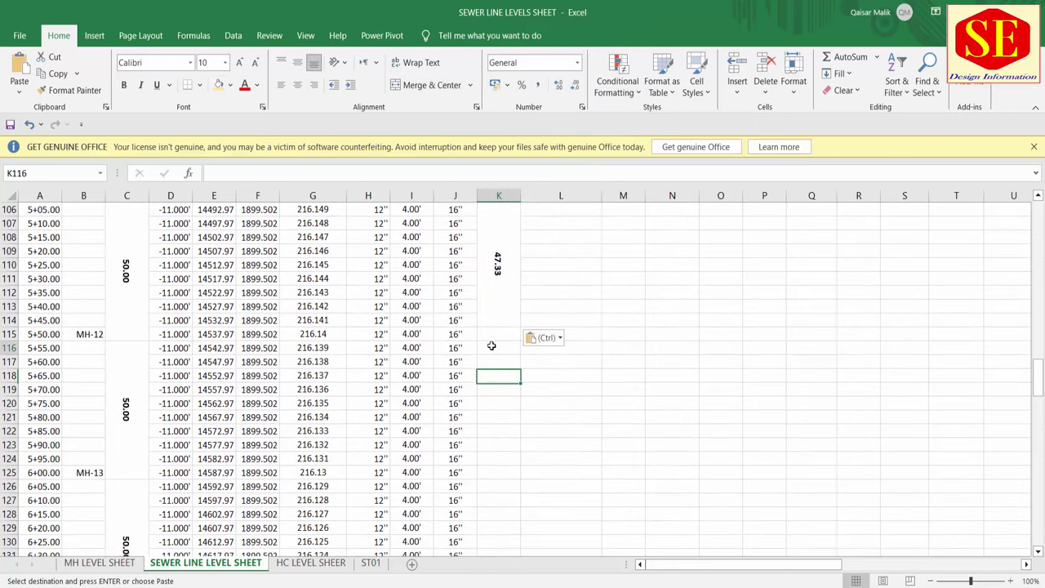
pyautogui.rightClick(491, 346)
pyautogui.click(520, 301)
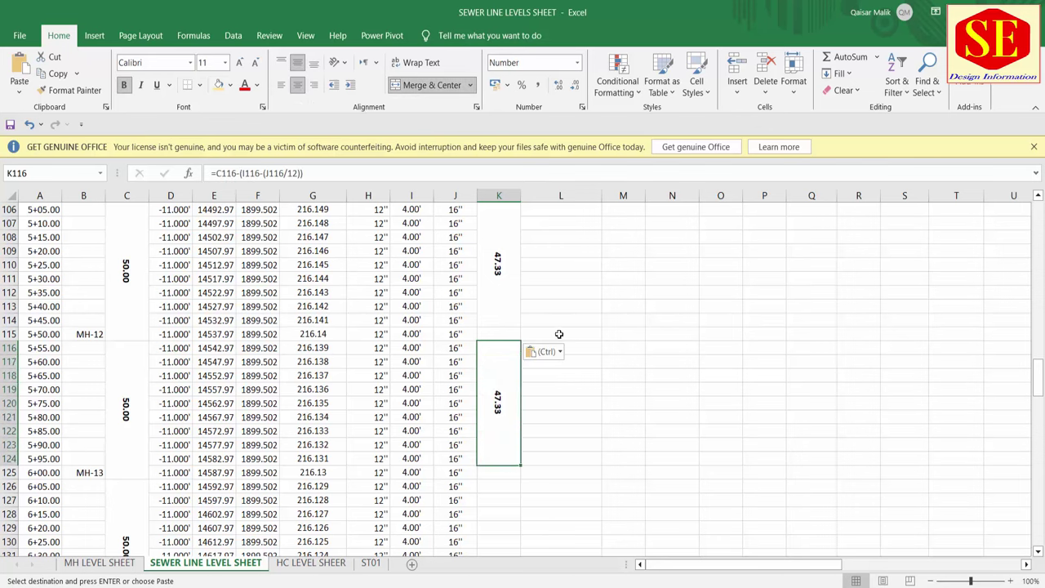
# Step: Paste the pipe length formula into the K126 and K136 spans
pyautogui.scroll(-3, 559, 334)
pyautogui.click(499, 362)
pyautogui.rightClick(499, 361)
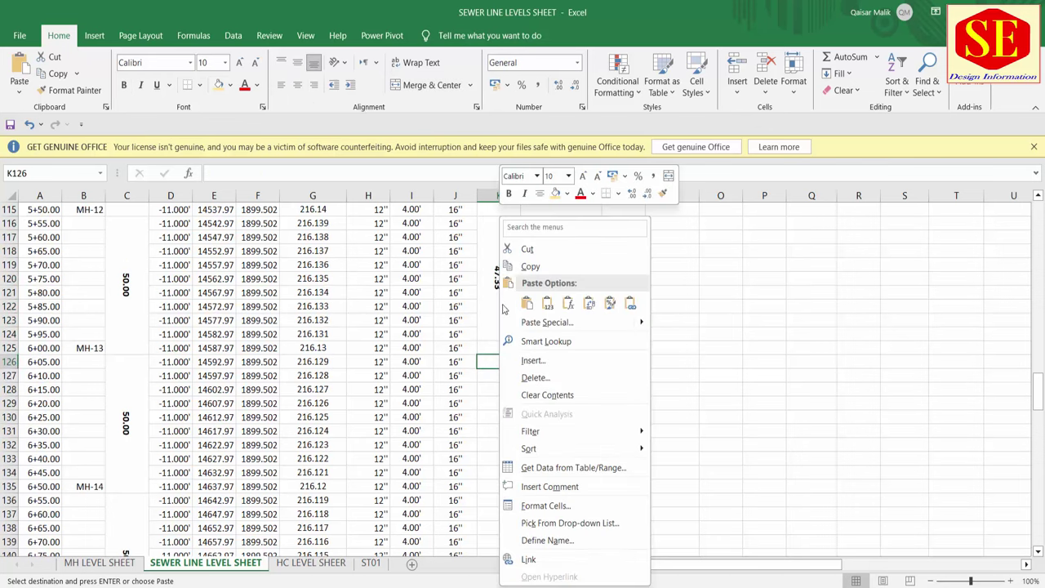
pyautogui.click(527, 302)
pyautogui.scroll(-3, 537, 395)
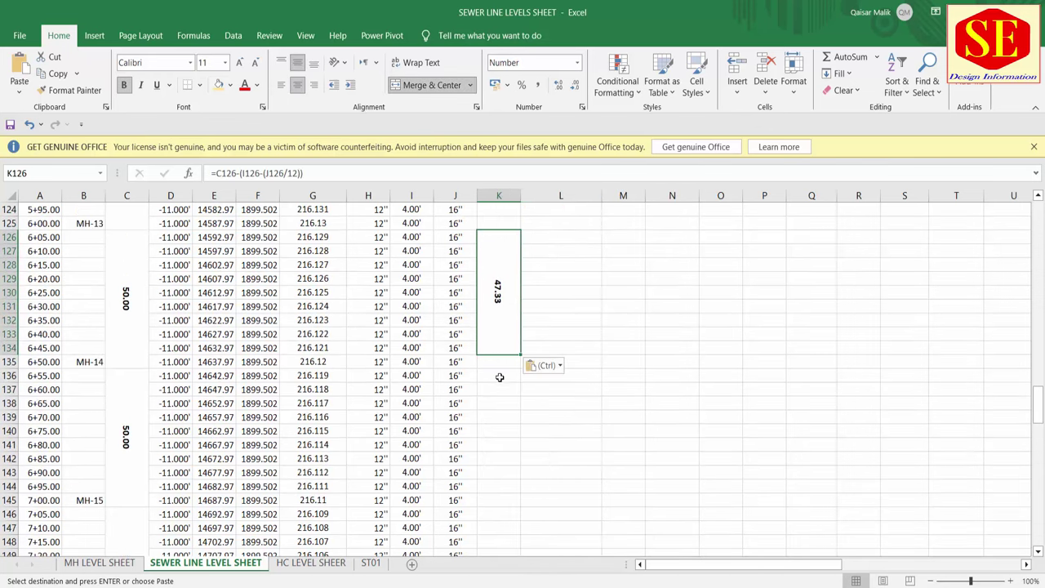
pyautogui.click(500, 377)
pyautogui.rightClick(499, 377)
pyautogui.click(527, 91)
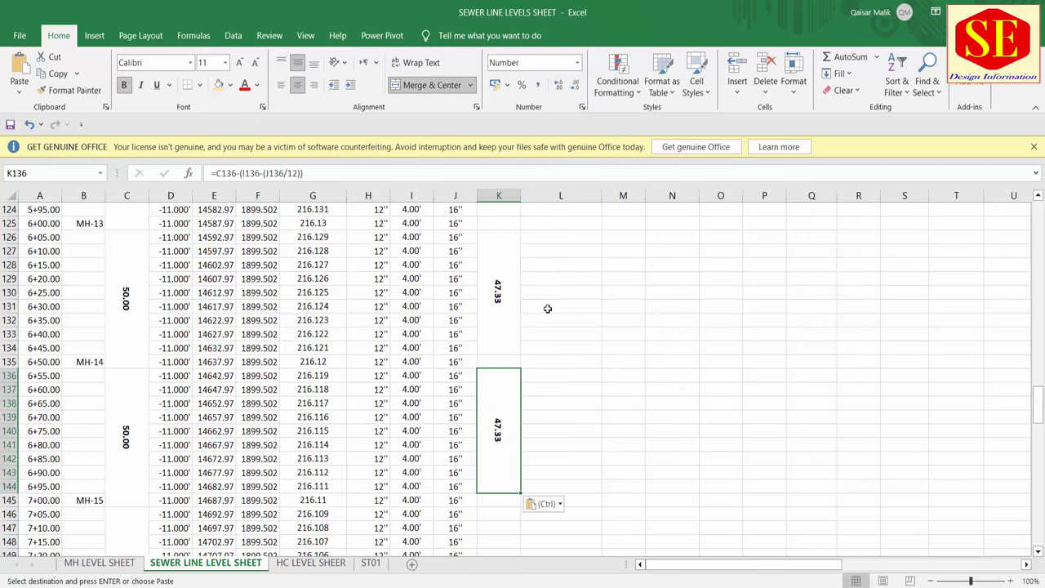
# Step: Fill rows 135 (MH-14) and 125 (MH-13) yellow
pyautogui.click(9, 361)
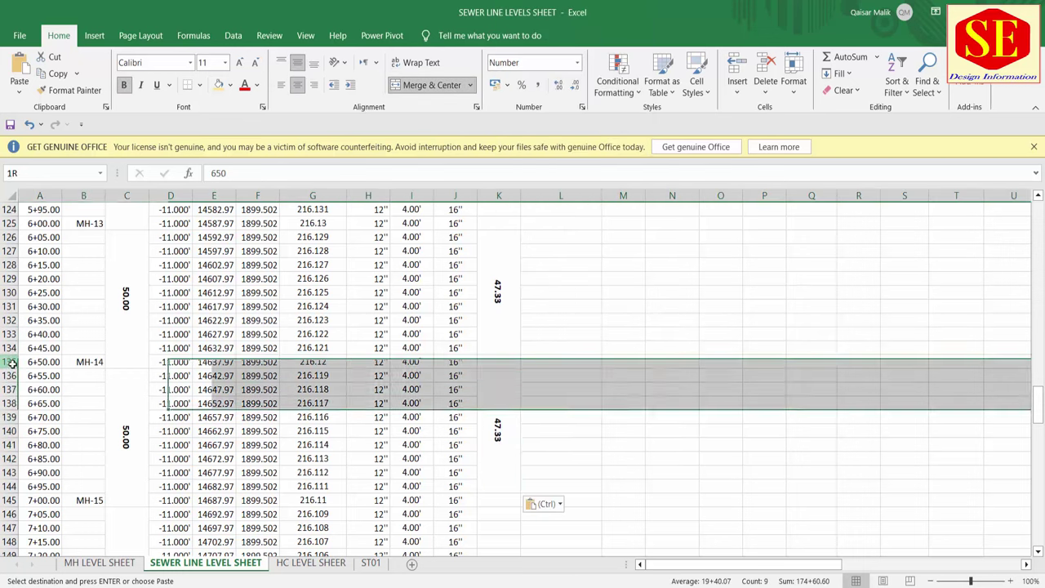
pyautogui.click(219, 86)
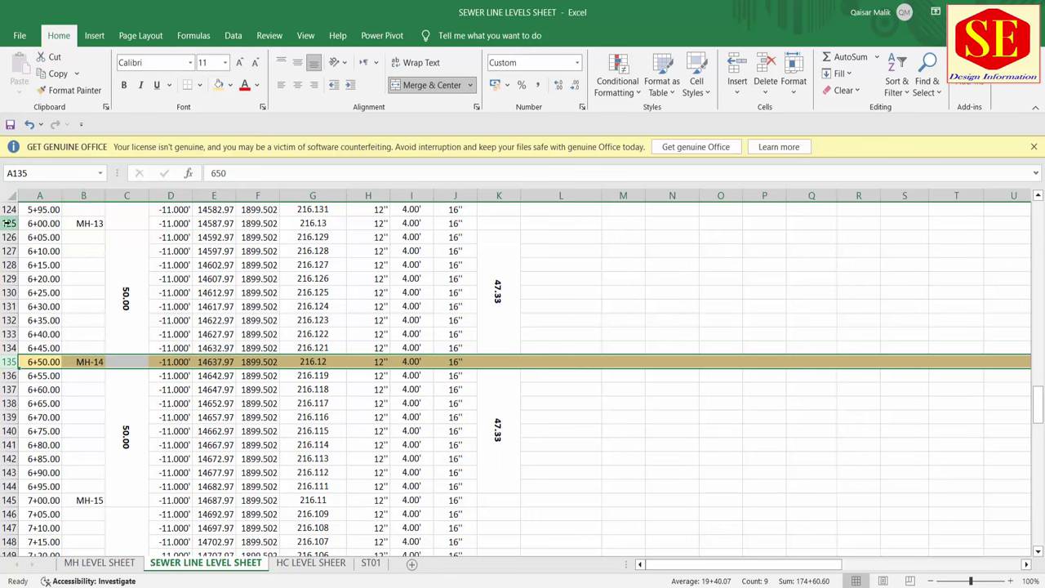
pyautogui.click(8, 223)
pyautogui.click(219, 85)
pyautogui.scroll(3, 218, 303)
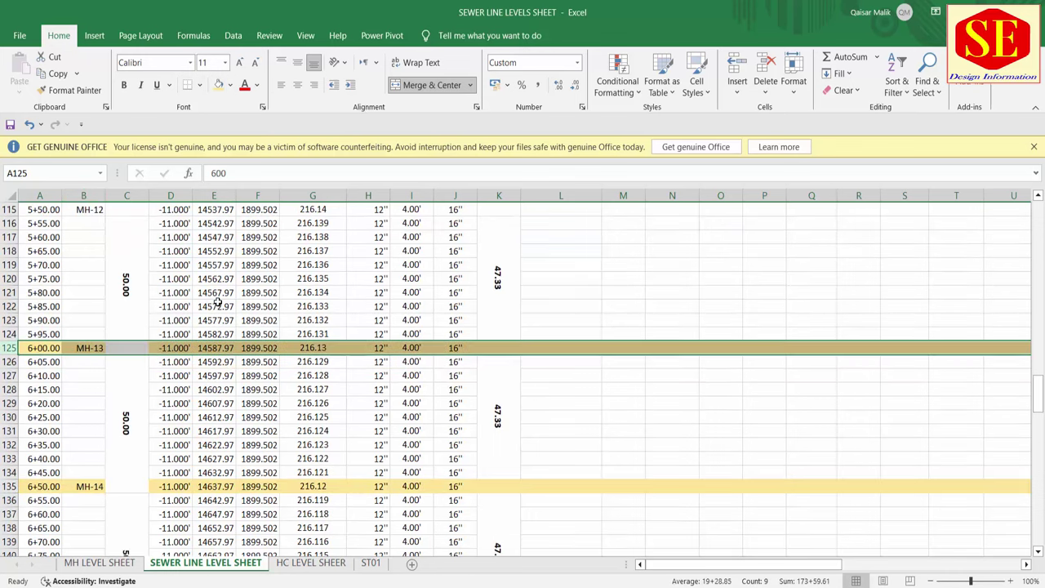
pyautogui.scroll(1, 62, 292)
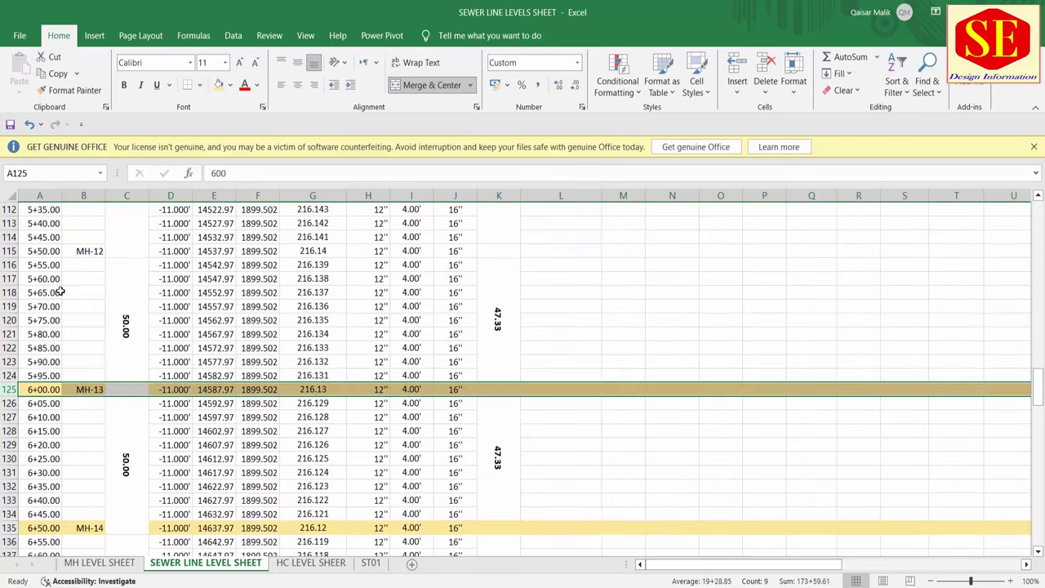
# Step: Check the first pipe length formula, then start editing the K4 column label
pyautogui.click(7, 251)
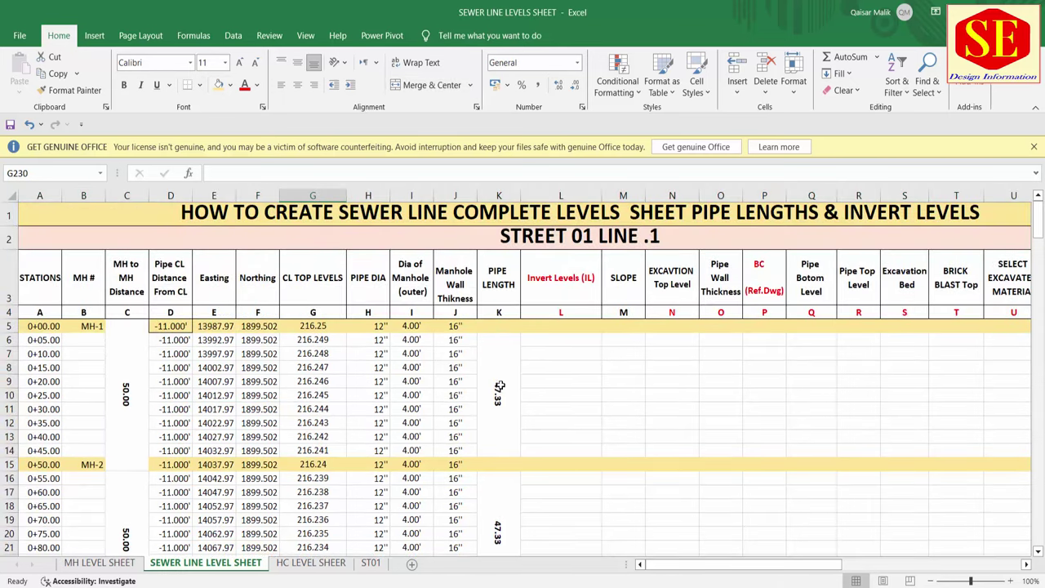
pyautogui.doubleClick(500, 386)
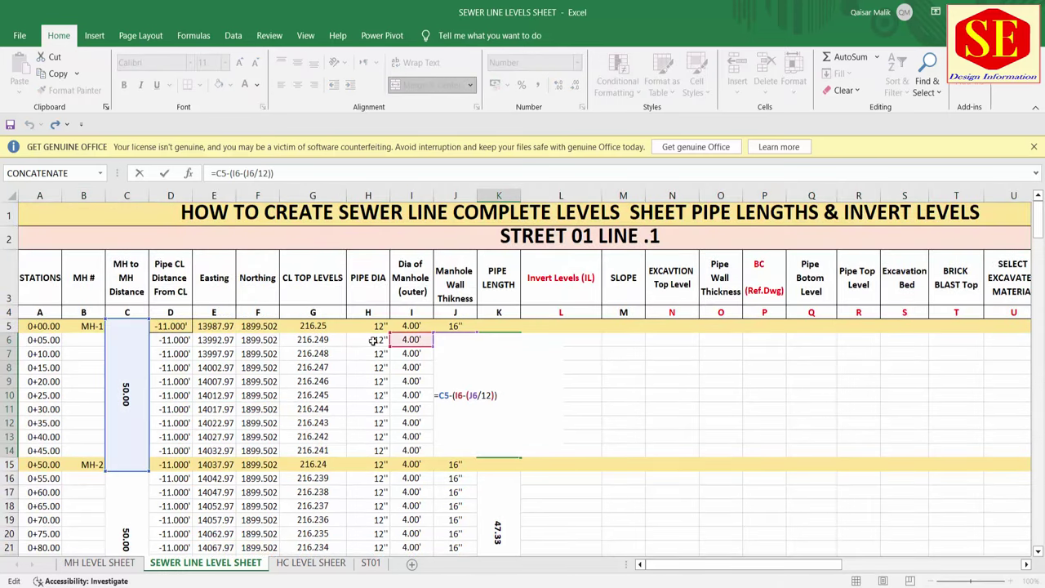
pyautogui.press('Return')
pyautogui.click(505, 314)
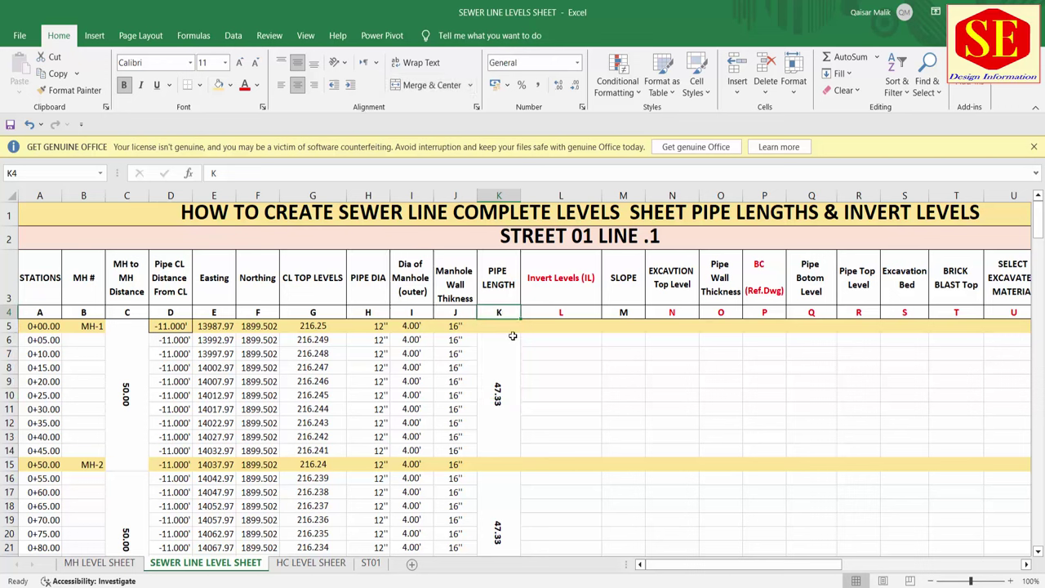
pyautogui.doubleClick(506, 314)
# Step: Finish the K4 label so it reads K=C-((I-(J/12))
pyautogui.write('=(')
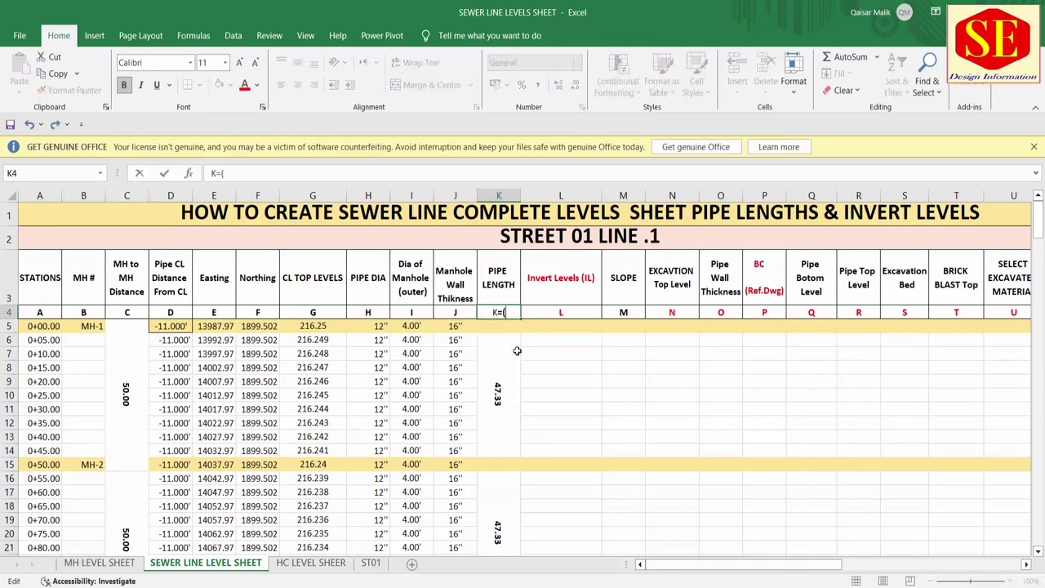
pyautogui.press('BackSpace')
pyautogui.write('-((')
pyautogui.write('I')
pyautogui.write('-(')
pyautogui.write('J/1')
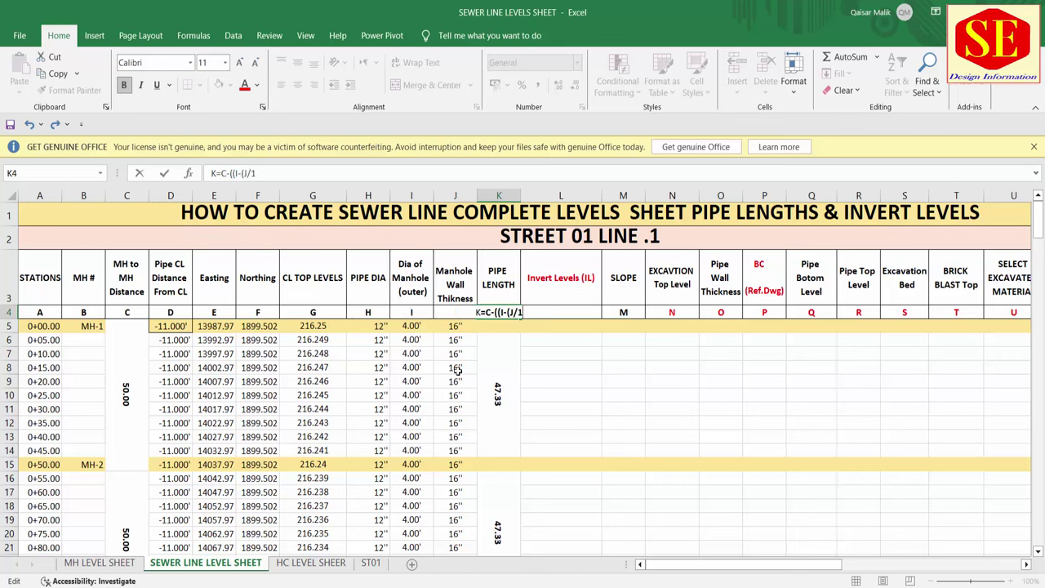
pyautogui.write('2))')
pyautogui.press('Return')
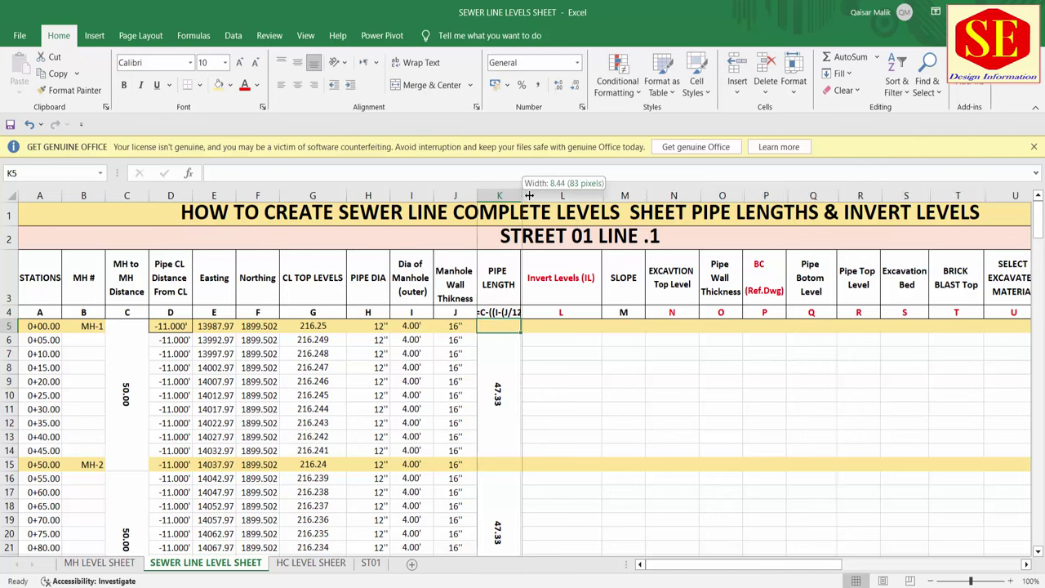
# Step: Widen column K to fit the label, rechecking the pipe length formula in K6
pyautogui.moveTo(521, 197); pyautogui.dragTo(531, 197)
pyautogui.doubleClick(490, 424)
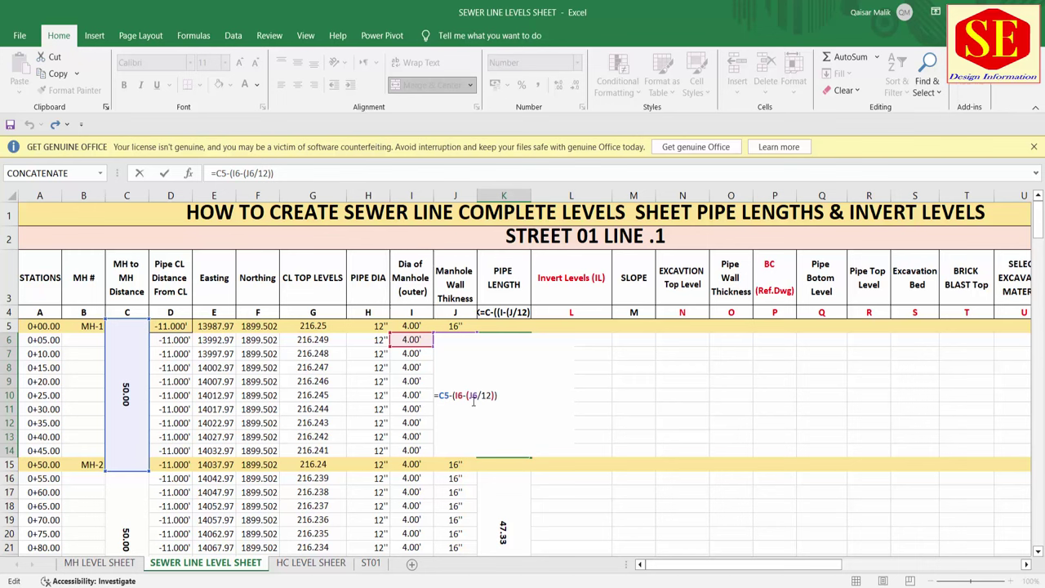
pyautogui.click(484, 312)
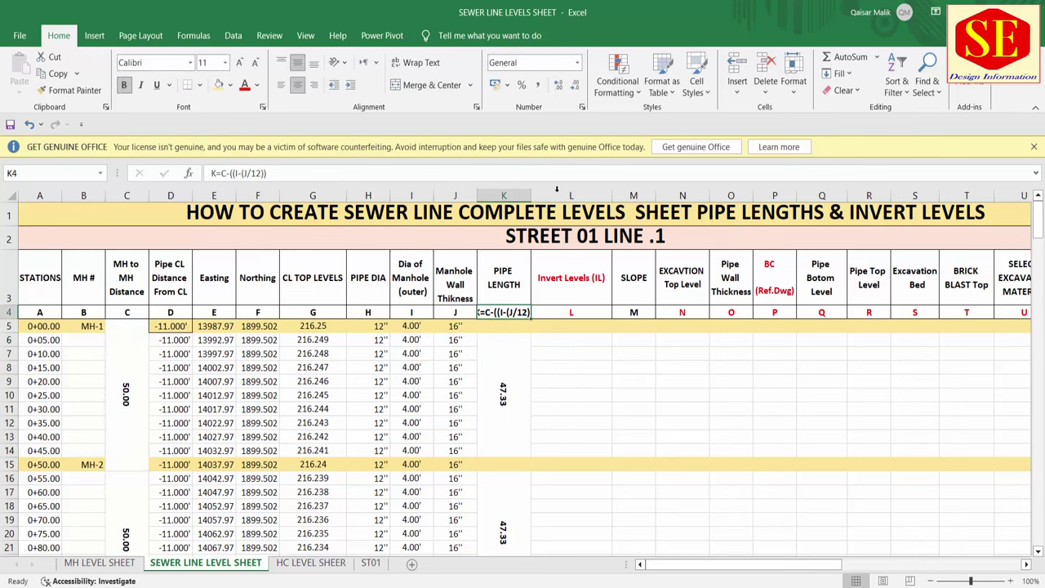
pyautogui.moveTo(532, 197); pyautogui.dragTo(541, 198)
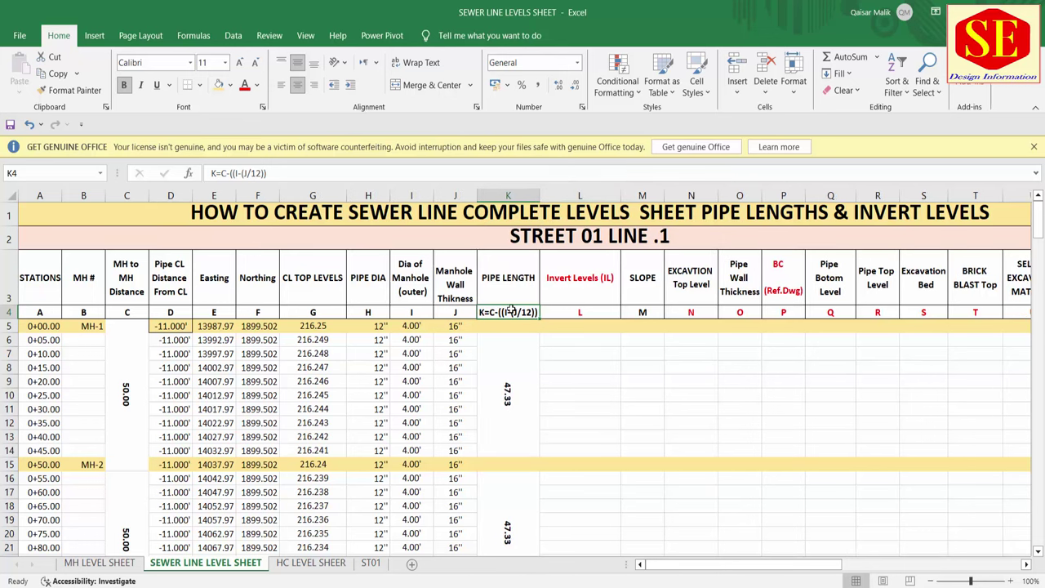
pyautogui.click(508, 372)
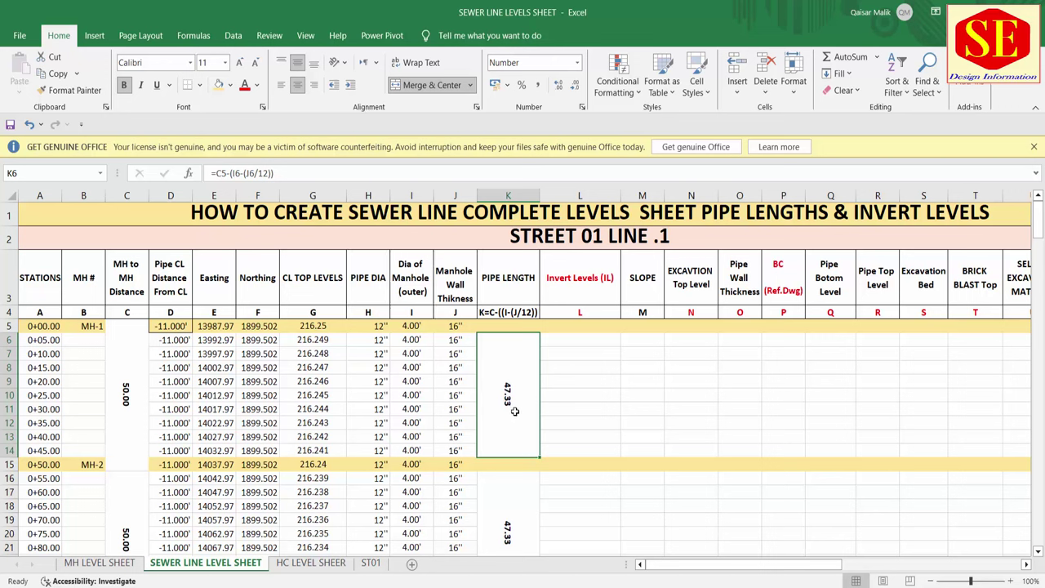
pyautogui.click(517, 311)
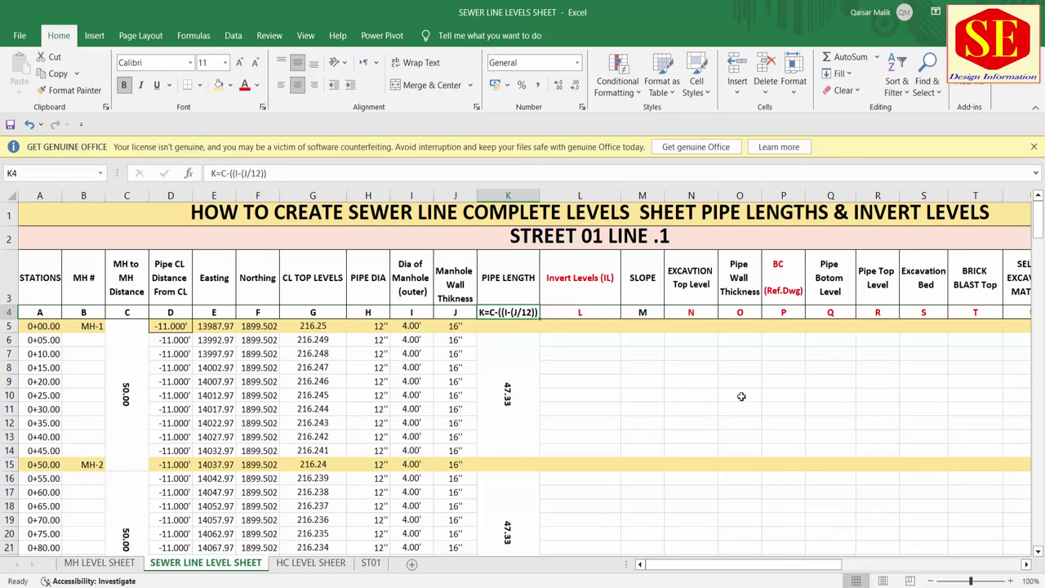
# Step: Select invert level cell L5 on the SEWER LINE LEVEL SHEET and bring up FOR SEWER.pdf
pyautogui.click(571, 383)
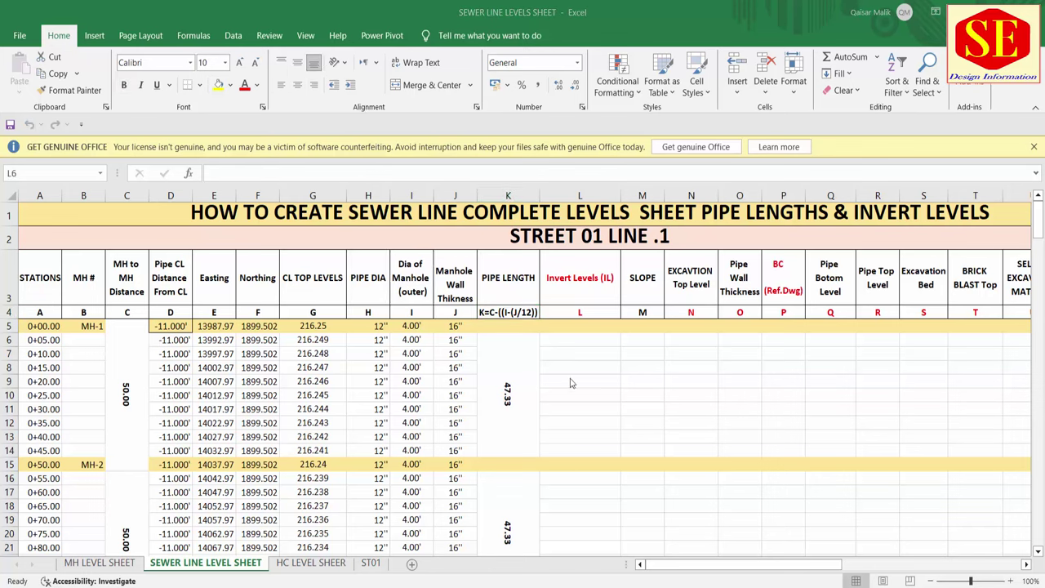
pyautogui.click(578, 286)
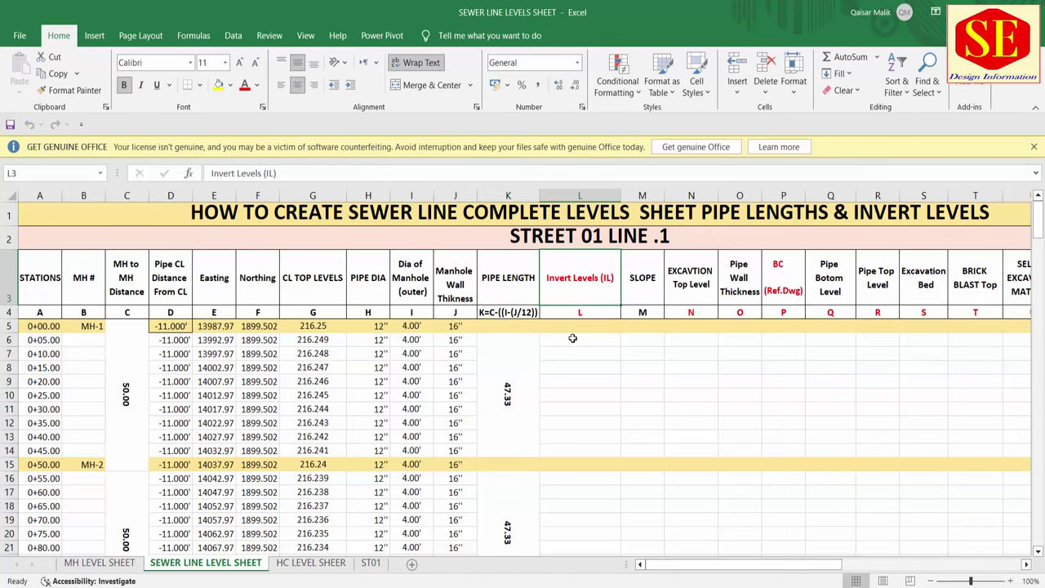
pyautogui.click(106, 563)
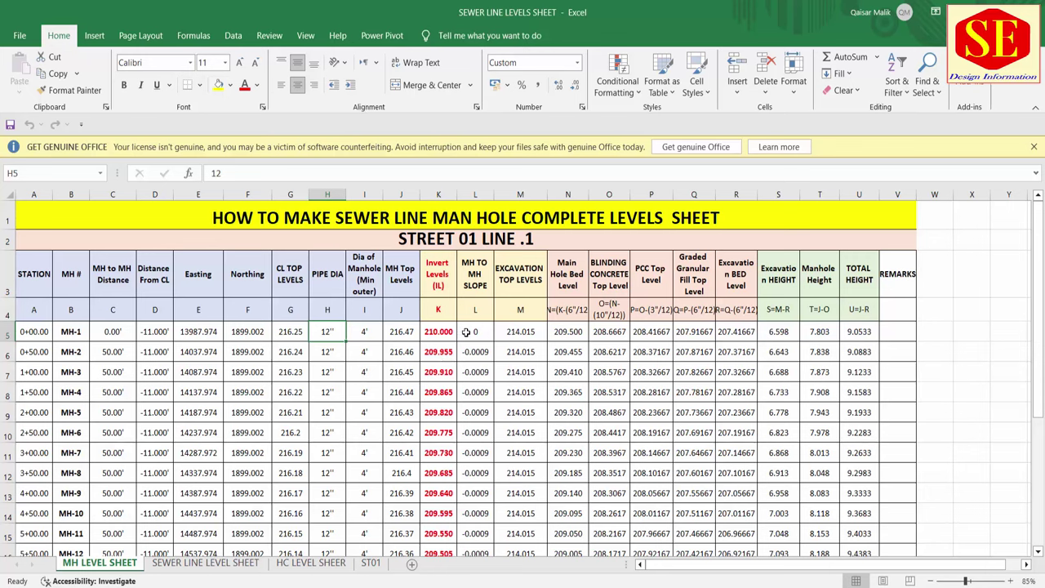
pyautogui.click(194, 568)
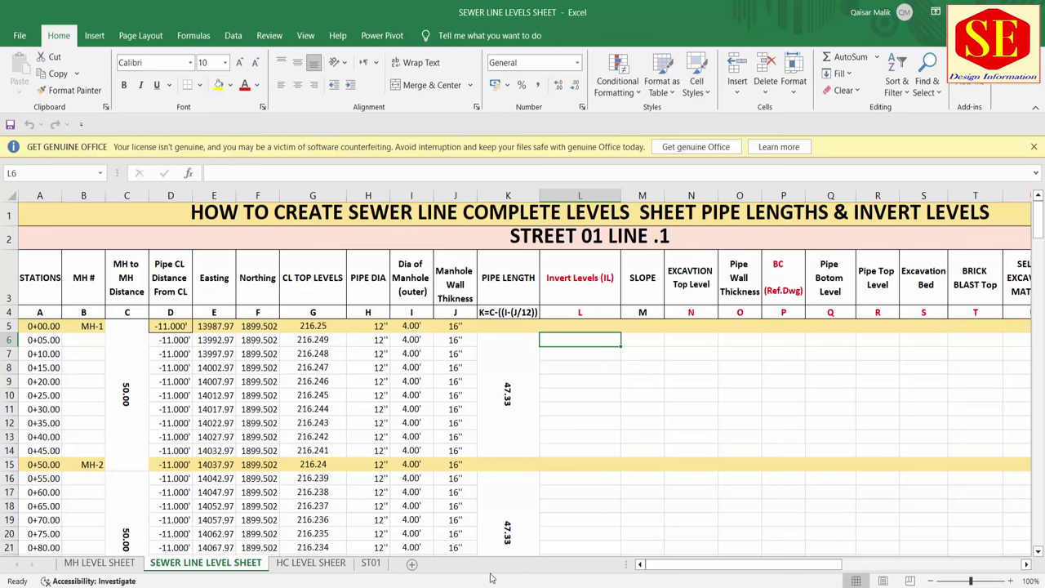
pyautogui.moveTo(53, 340); pyautogui.dragTo(45, 366)
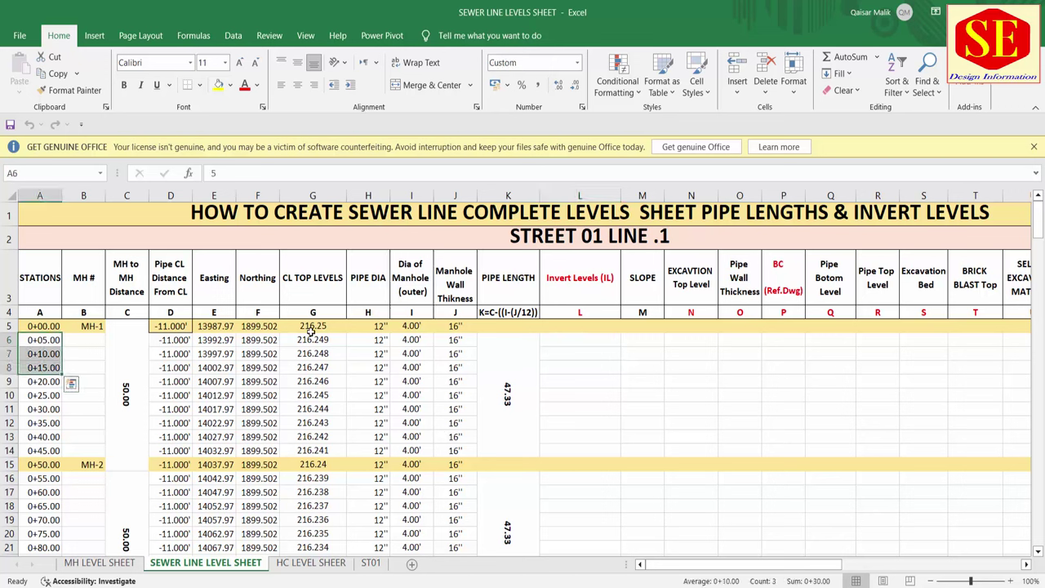
pyautogui.click(585, 330)
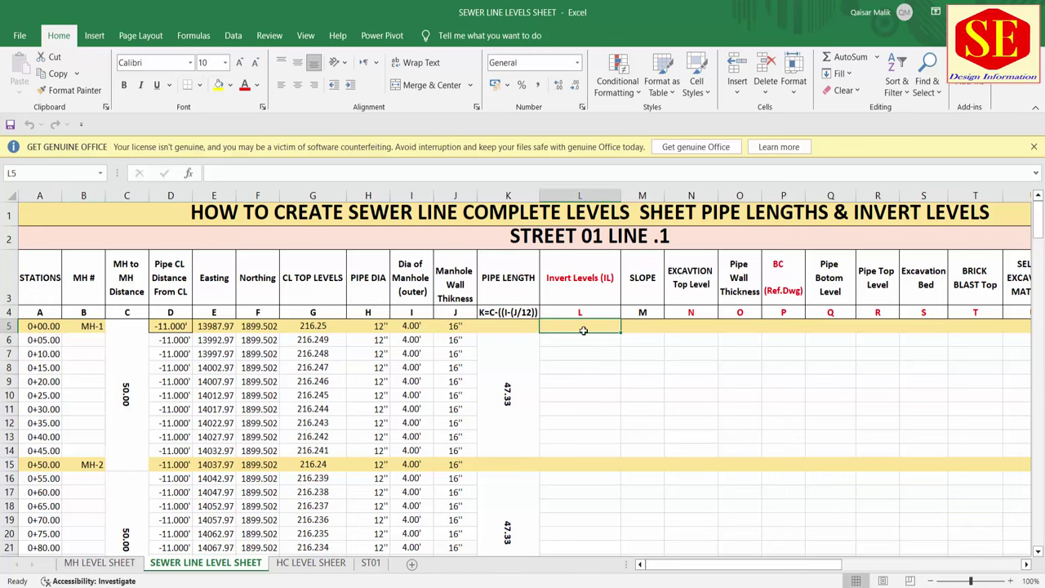
pyautogui.click(571, 568)
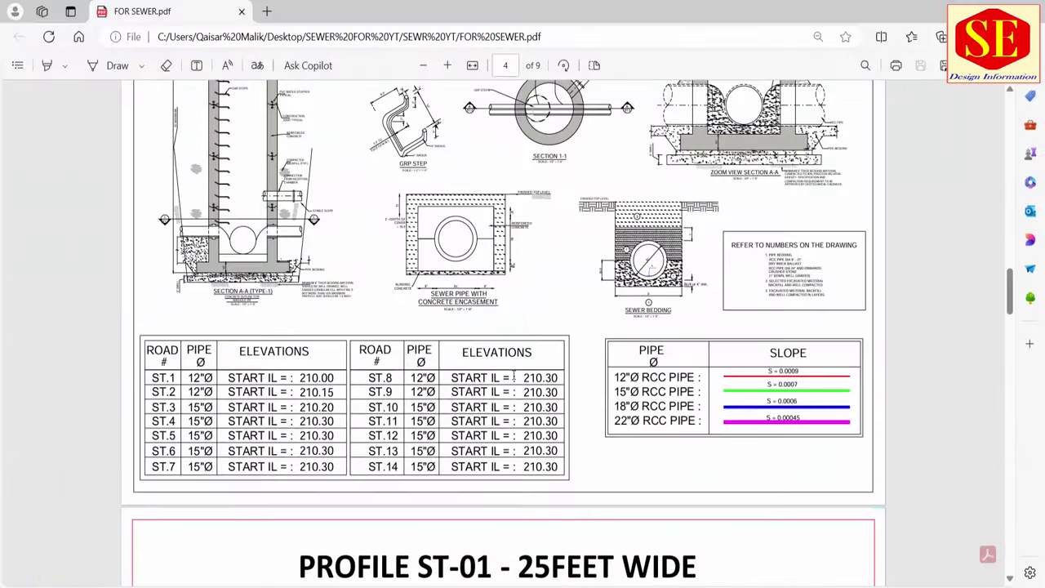
# Step: Highlight ST.1's 210.00 start invert level in the PDF's table
pyautogui.scroll(3, 569, 263)
pyautogui.scroll(-3, 569, 263)
pyautogui.moveTo(301, 377); pyautogui.dragTo(337, 378)
# Step: Enter 210 as the first station's invert level in L5 and -0.0009 as its slope in M5
pyautogui.click(613, 585)
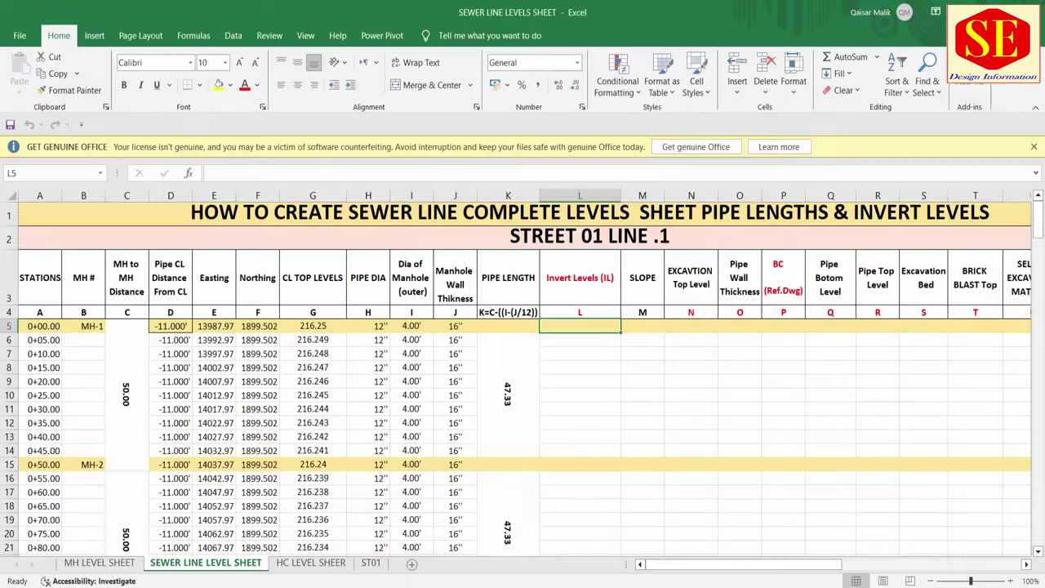
pyautogui.write('210.')
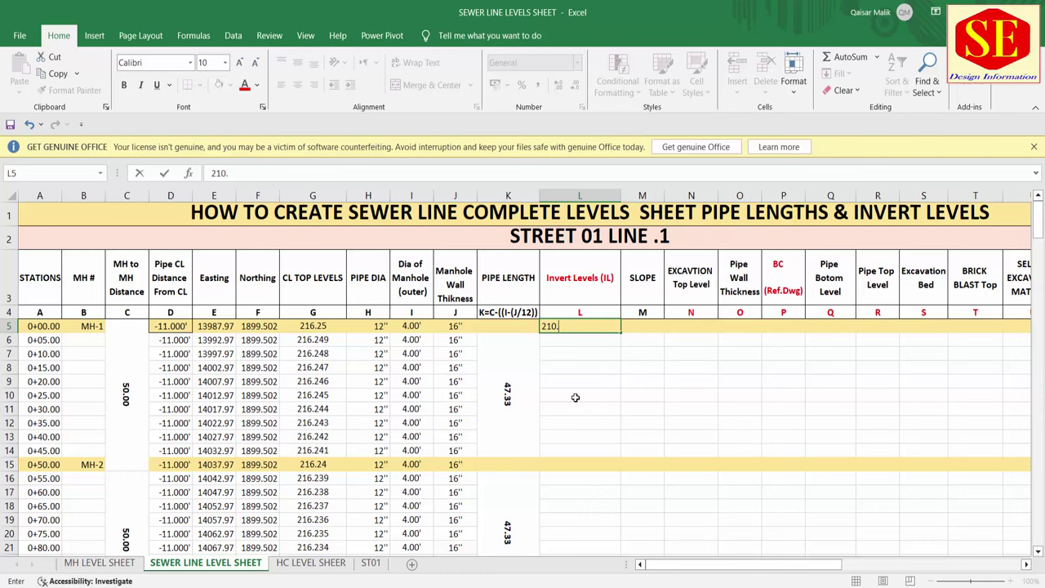
pyautogui.press('Return')
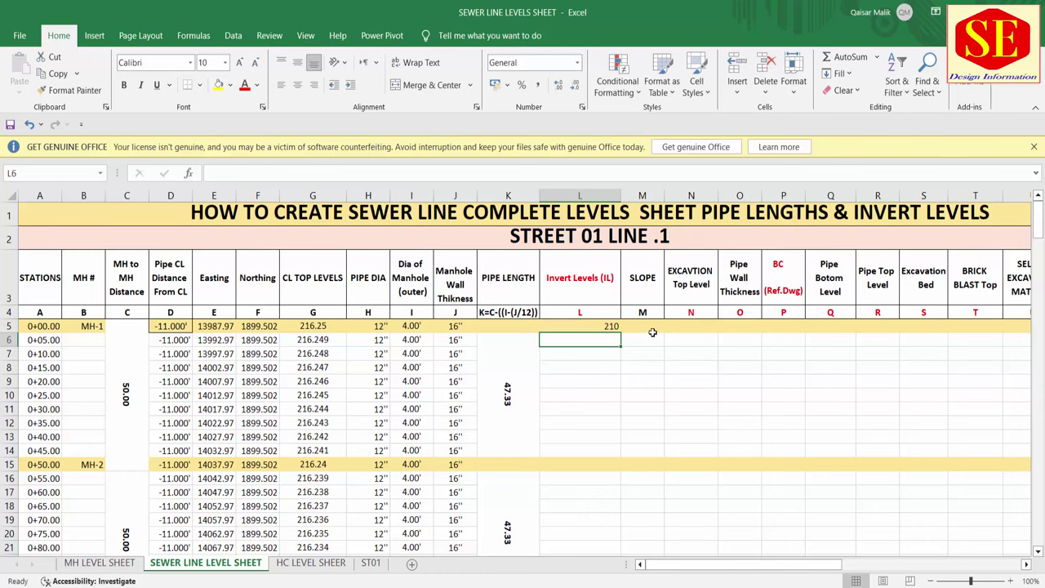
pyautogui.click(652, 326)
pyautogui.write('0.0')
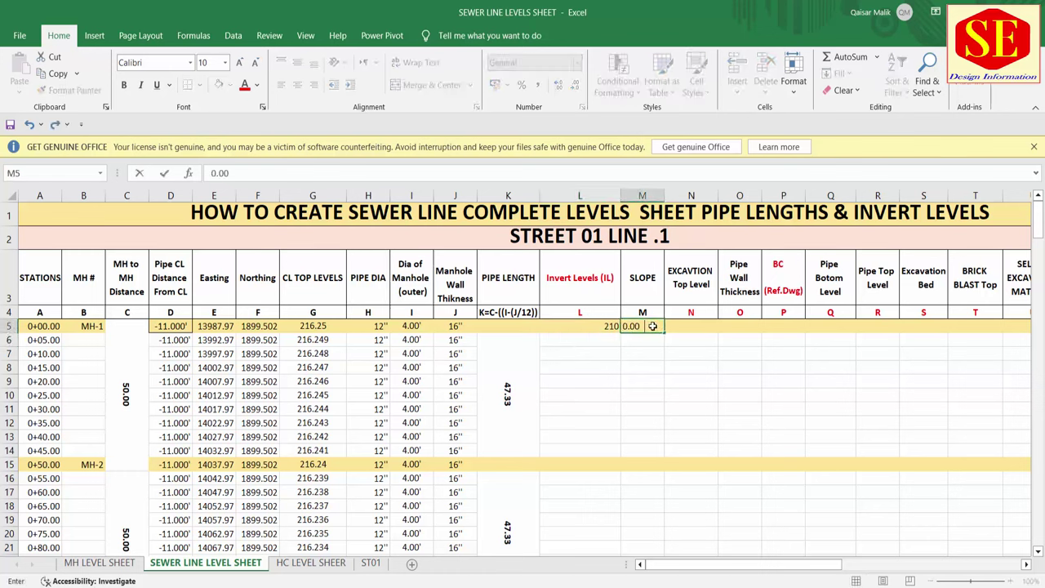
pyautogui.write('09')
pyautogui.press('F2')
pyautogui.press('Home')
pyautogui.write('-')
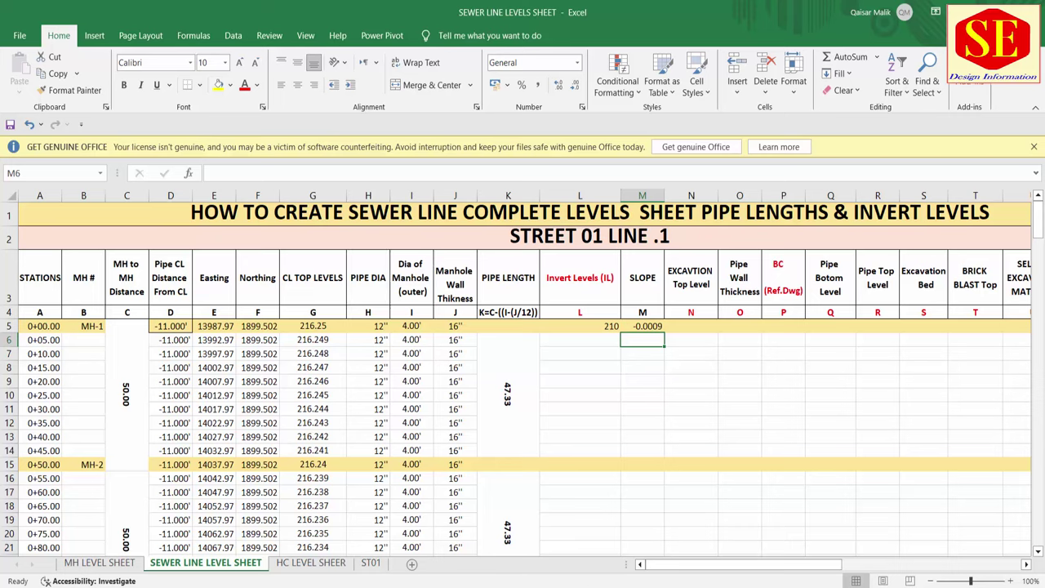
pyautogui.click(555, 523)
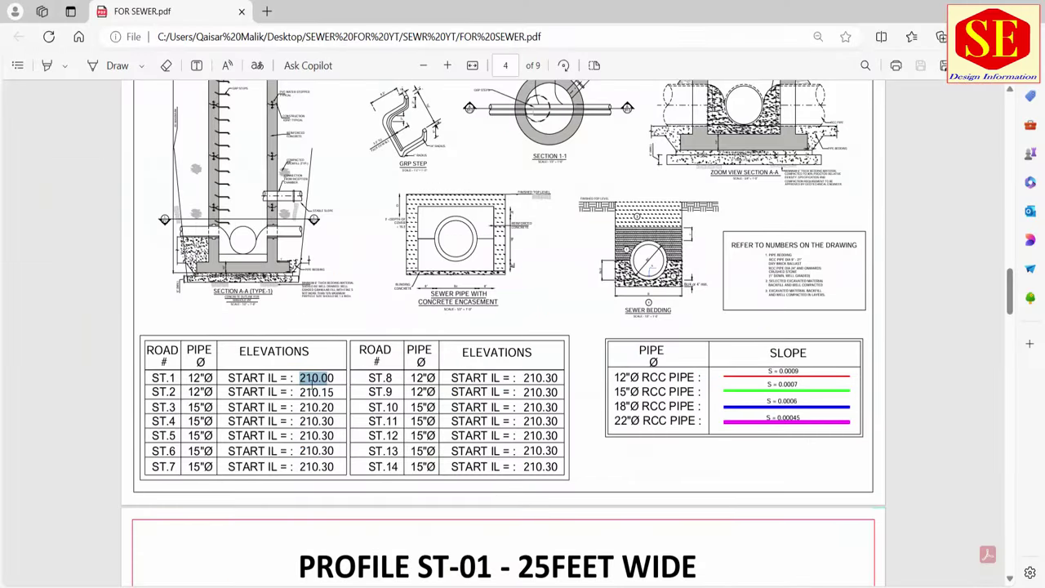
# Step: Clear the highlight on the PDF drawing and return to the Excel levels sheet
pyautogui.click(324, 381)
pyautogui.hotkey('alt', 'Tab')
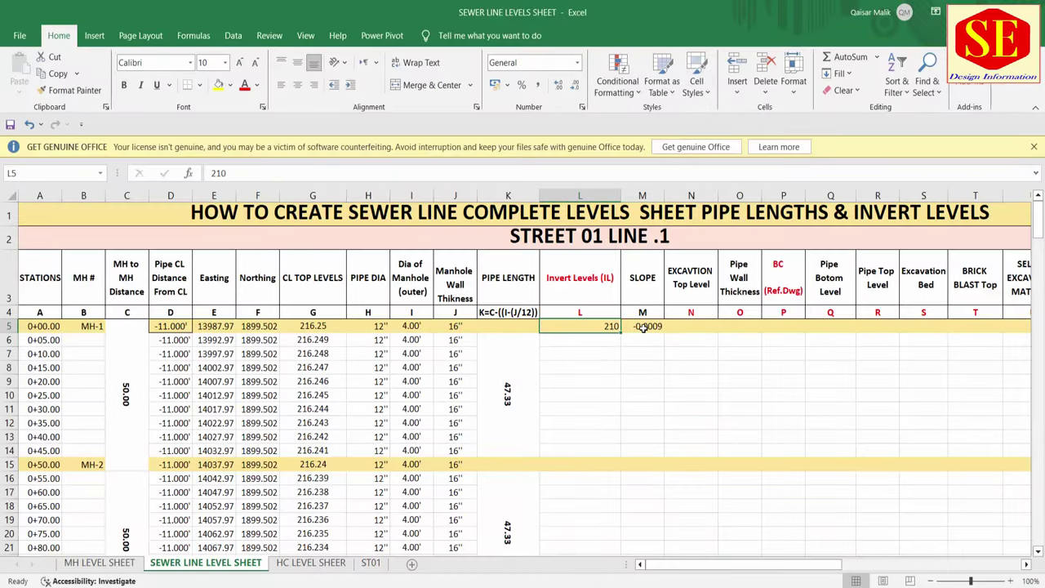
# Step: Fill the -0.0009 slope from M5 down column M to the last station row
pyautogui.click(628, 325)
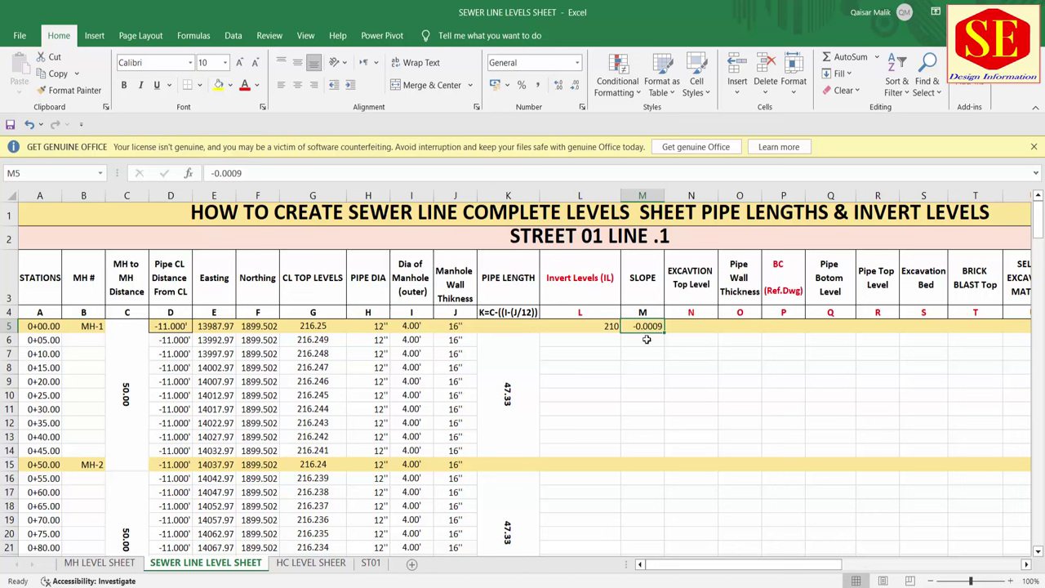
pyautogui.click(653, 339)
pyautogui.click(657, 327)
pyautogui.moveTo(665, 331); pyautogui.dragTo(663, 543)
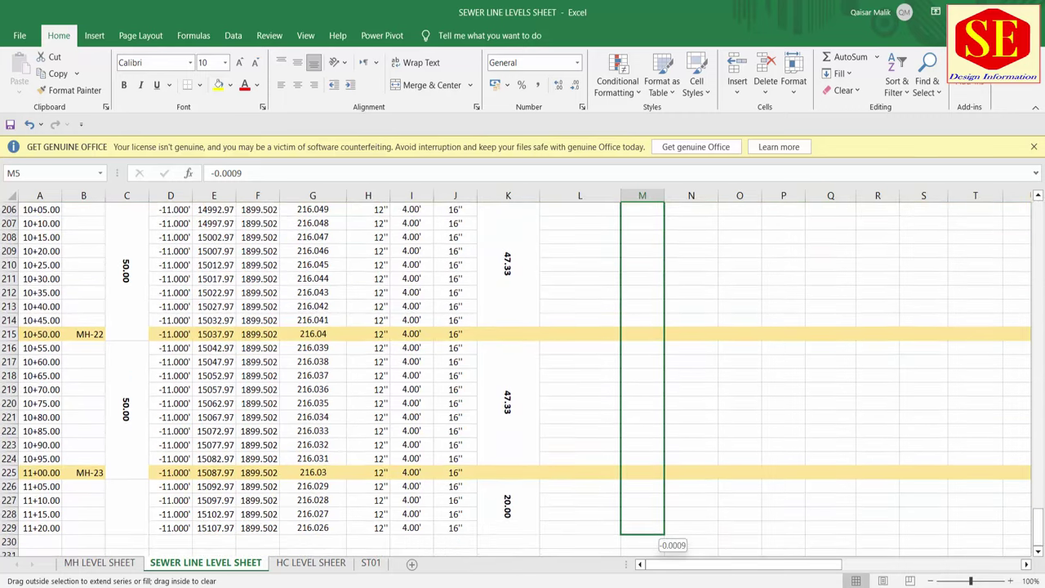
pyautogui.moveTo(664, 543)
pyautogui.mouseDown()
pyautogui.moveTo(668, 513)
pyautogui.moveTo(669, 522)
pyautogui.mouseUp()
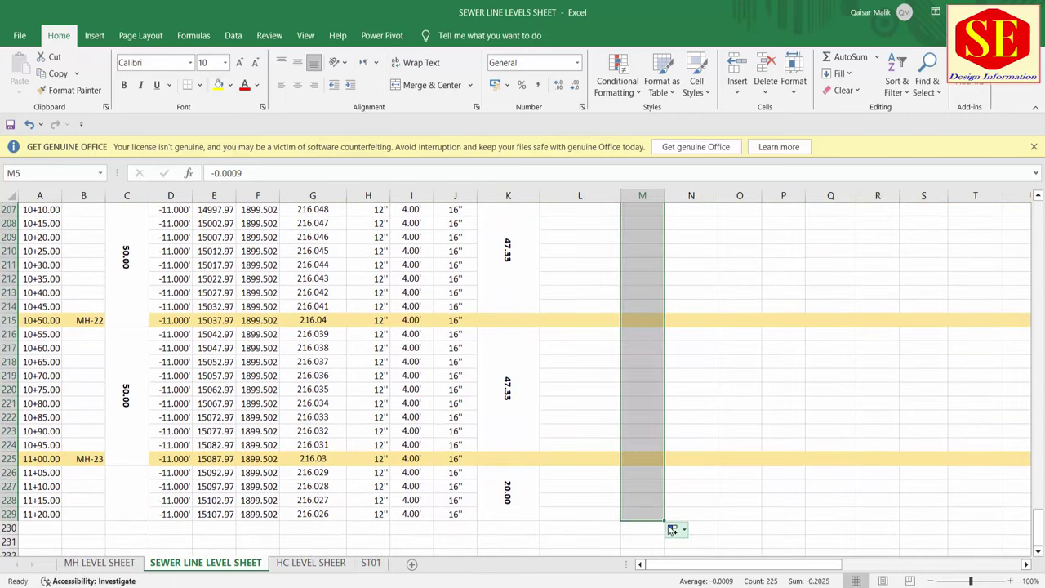
pyautogui.click(378, 481)
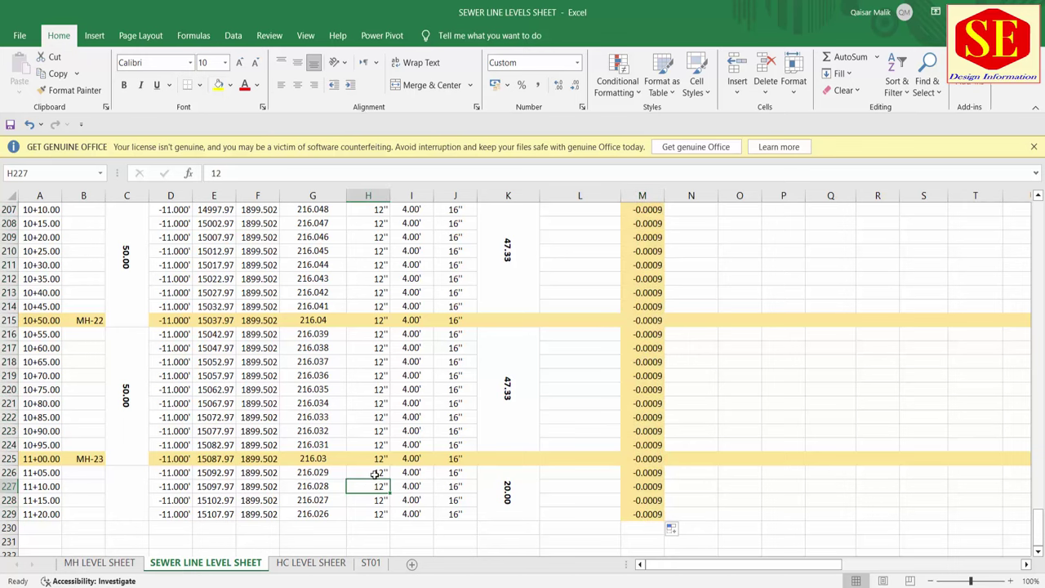
pyautogui.scroll(1, 377, 477)
pyautogui.scroll(6, 378, 478)
pyautogui.scroll(10, 376, 474)
pyautogui.scroll(8, 376, 474)
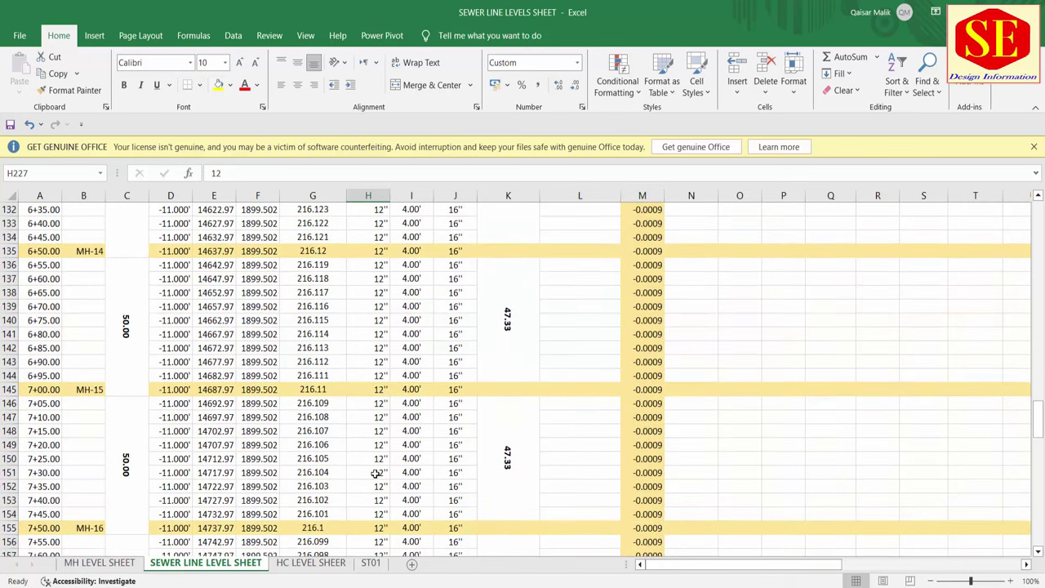
pyautogui.scroll(3, 696, 268)
pyautogui.scroll(11, 696, 268)
pyautogui.scroll(8, 696, 268)
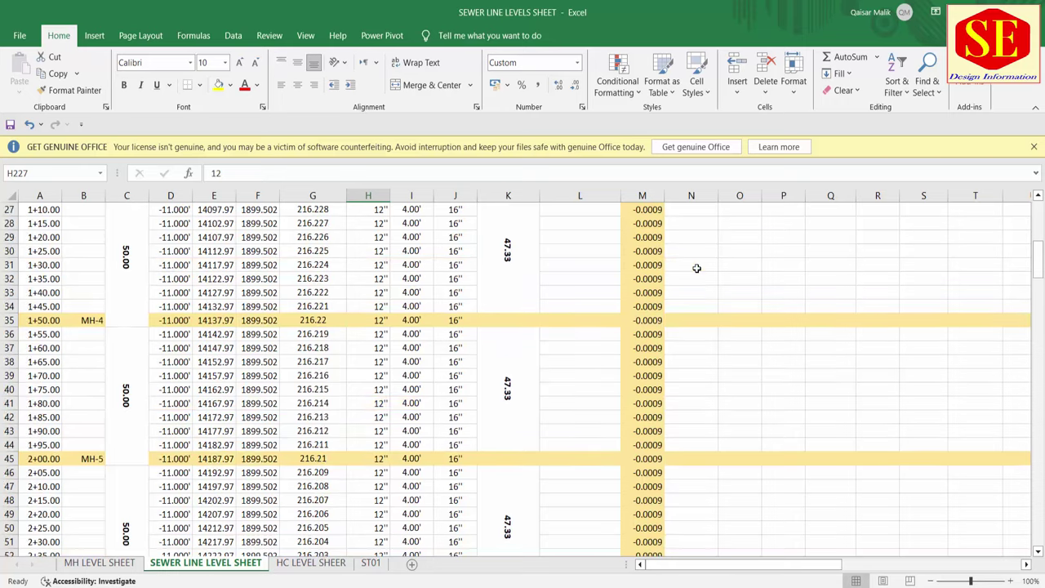
pyautogui.scroll(9, 697, 268)
# Step: Give the slope column M5 downward No Fill and Middle Align, then check L5 and M5
pyautogui.click(649, 349)
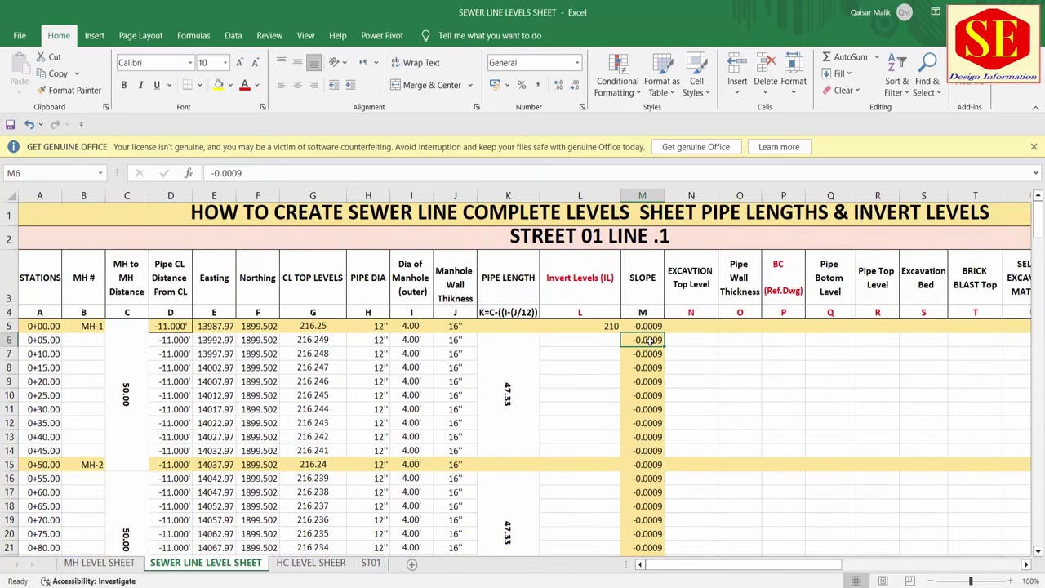
pyautogui.click(647, 326)
pyautogui.hotkey('ctrl', 'shift', 'Down')
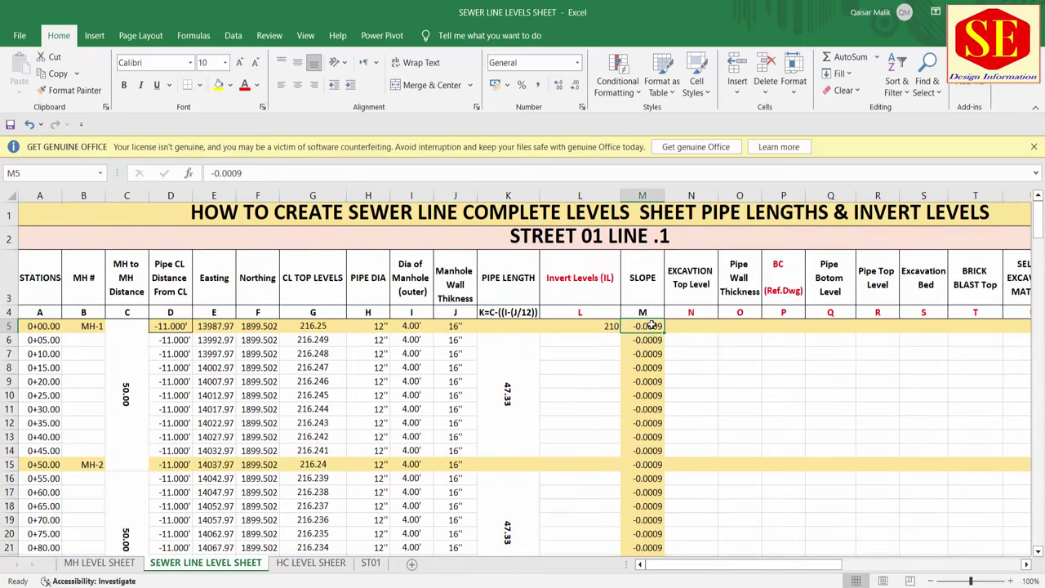
pyautogui.hotkey('ctrl', 'shift', 'Down')
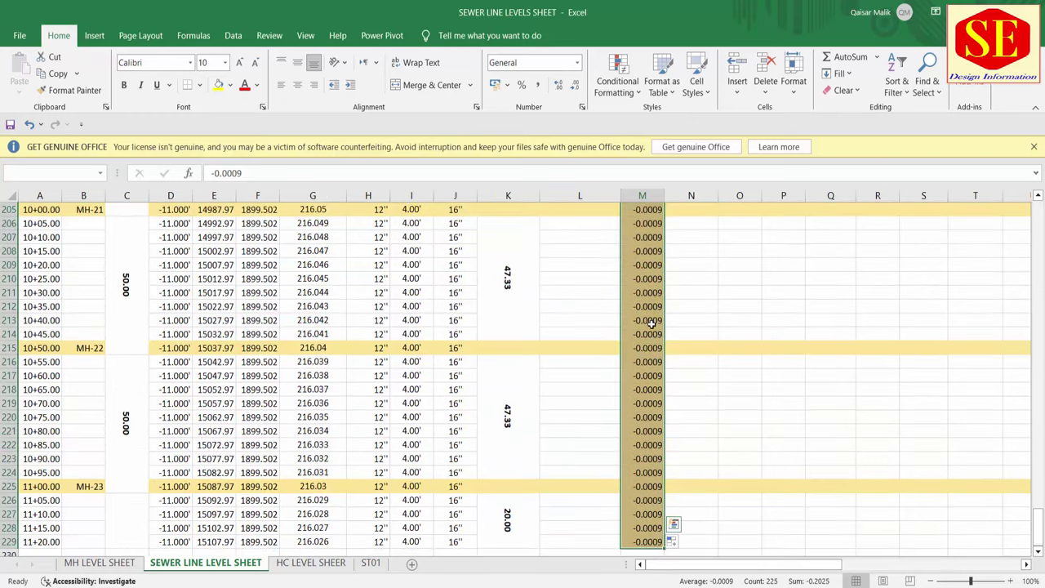
pyautogui.click(230, 85)
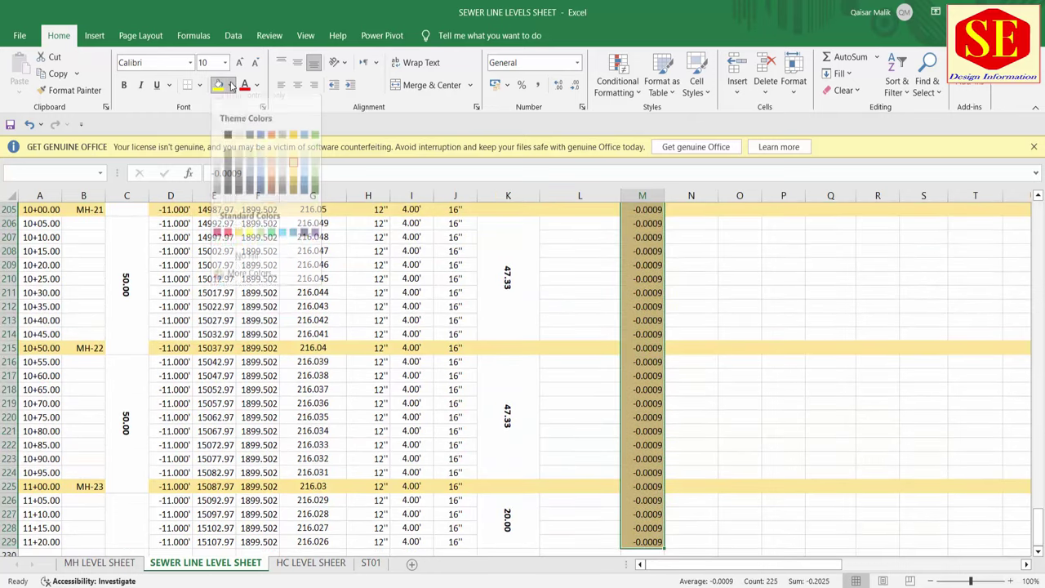
pyautogui.click(264, 267)
pyautogui.hotkey('ctrl', 'BackSpace')
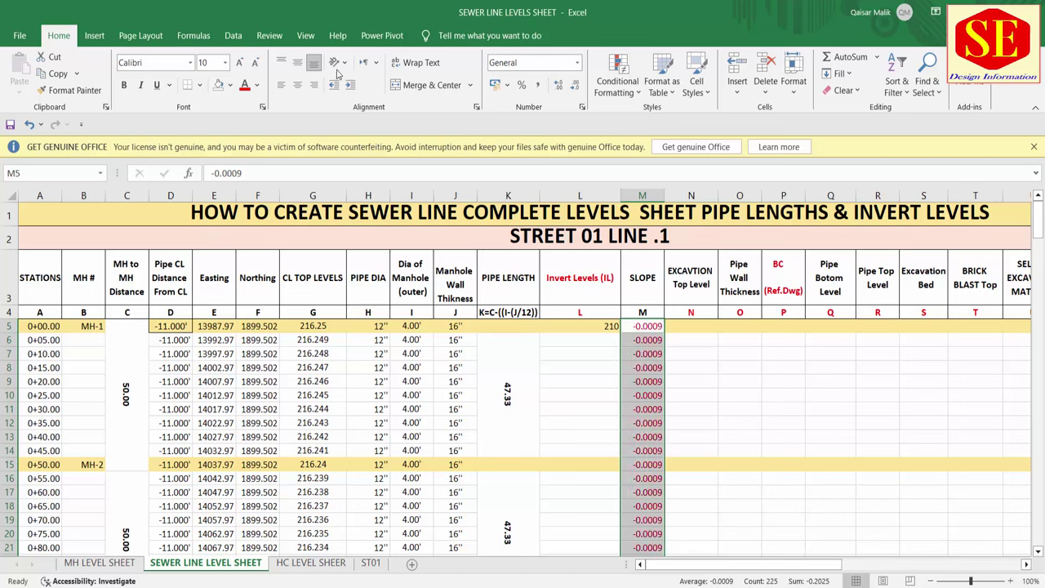
pyautogui.click(298, 66)
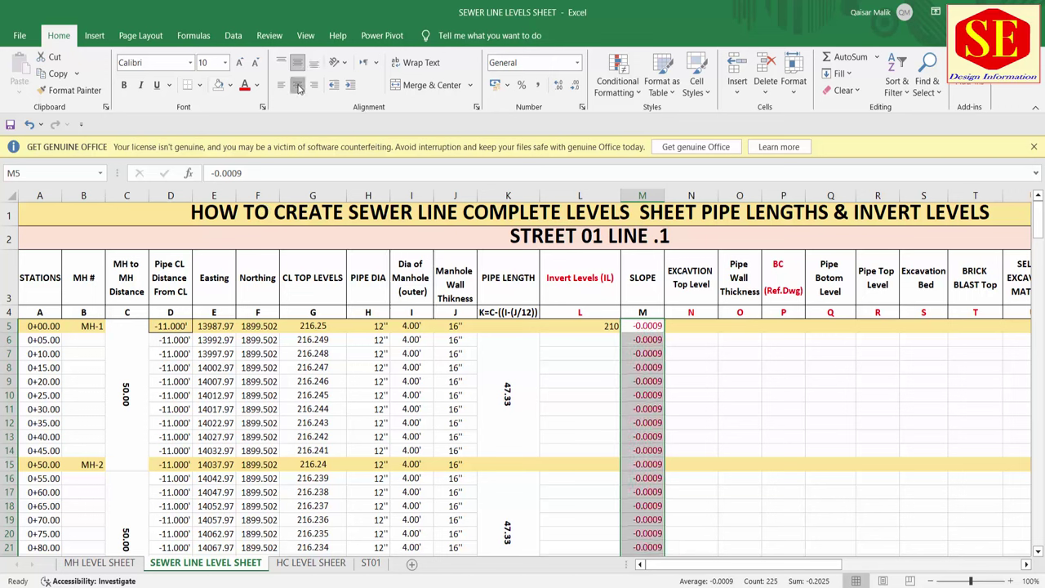
pyautogui.click(582, 340)
pyautogui.click(607, 323)
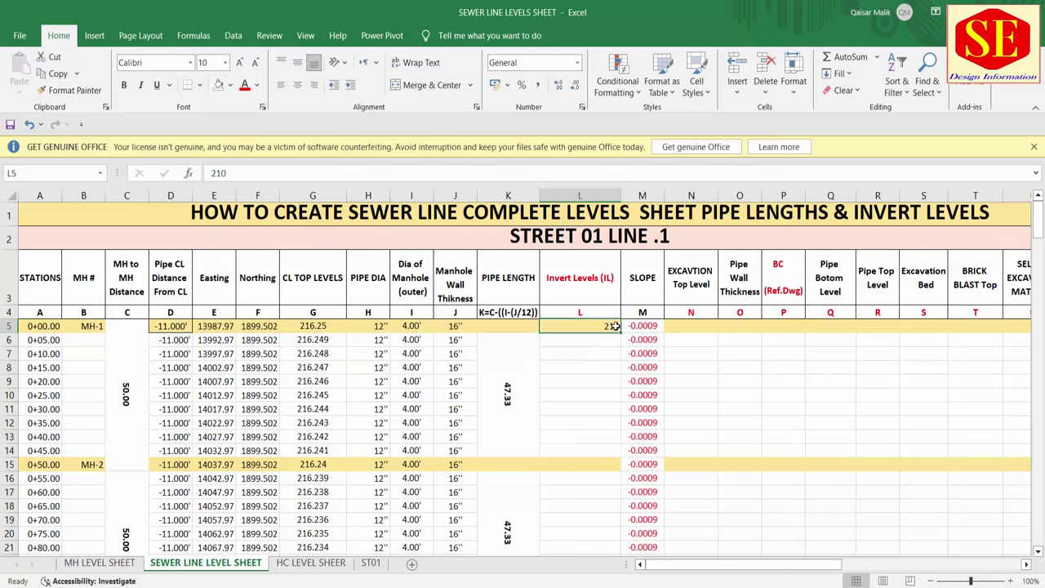
pyautogui.press('Right')
# Step: Enter the L6 invert level as L5 plus slope M6 times (A6-A5), giving 209.9955
pyautogui.click(604, 337)
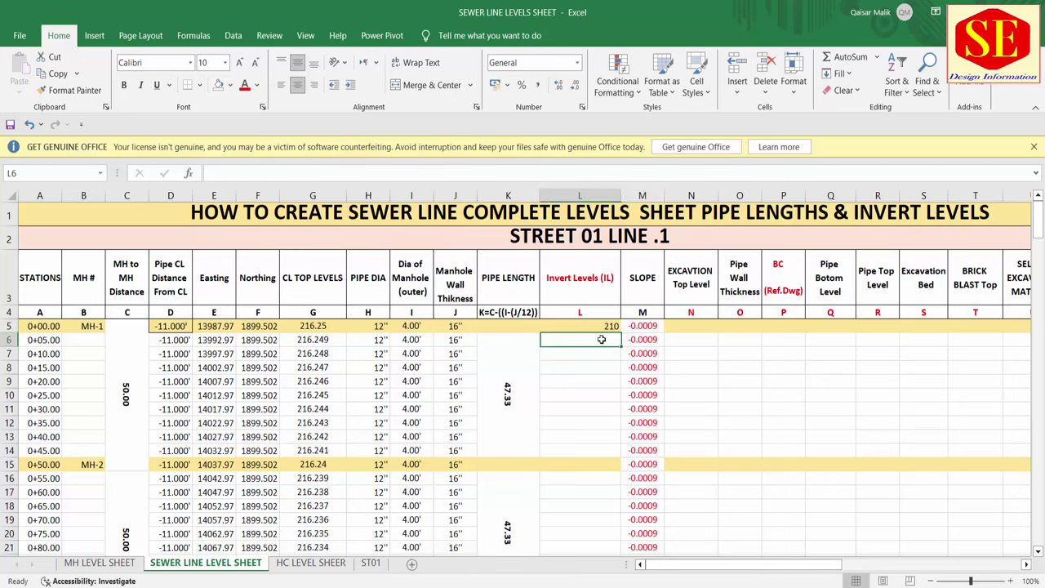
pyautogui.write('=')
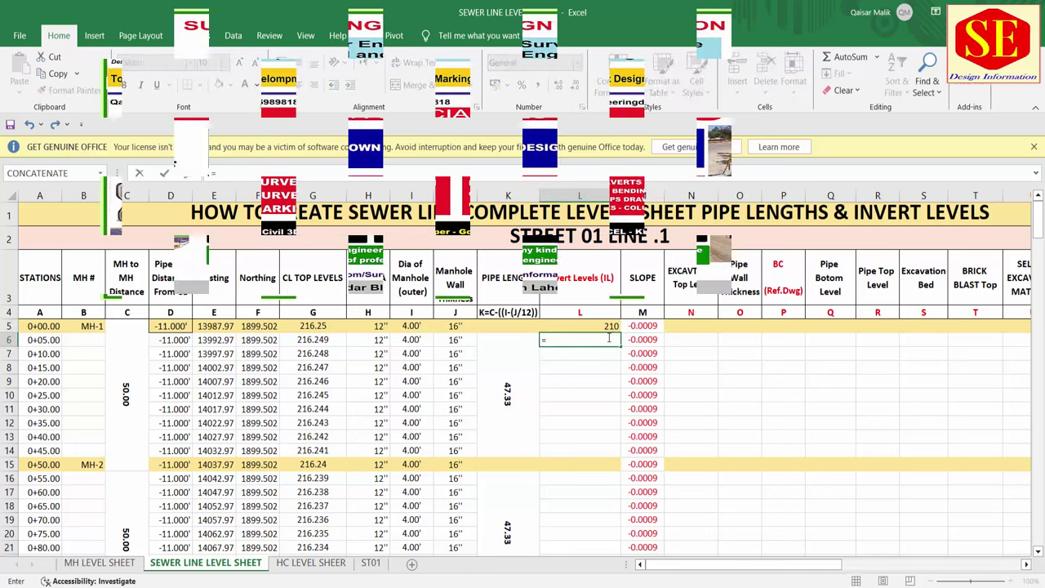
pyautogui.click(608, 325)
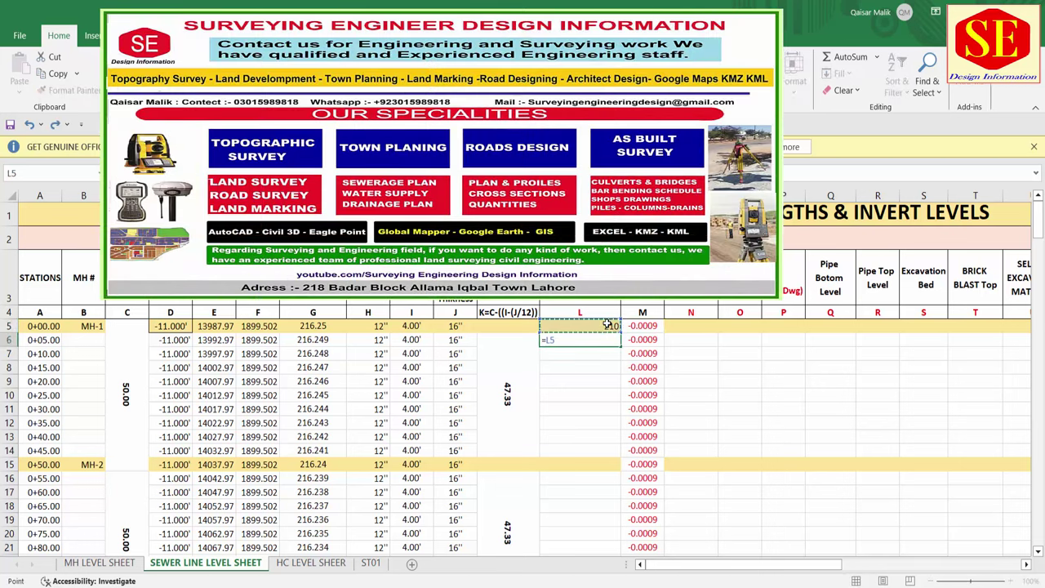
pyautogui.write('+((')
pyautogui.click(642, 339)
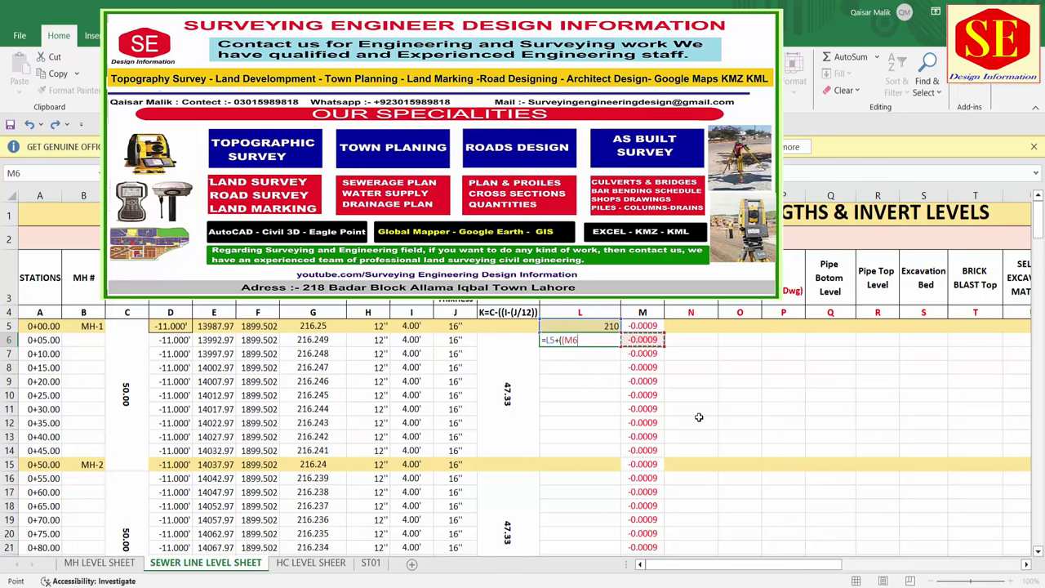
pyautogui.write('*')
pyautogui.click(45, 340)
pyautogui.write('-')
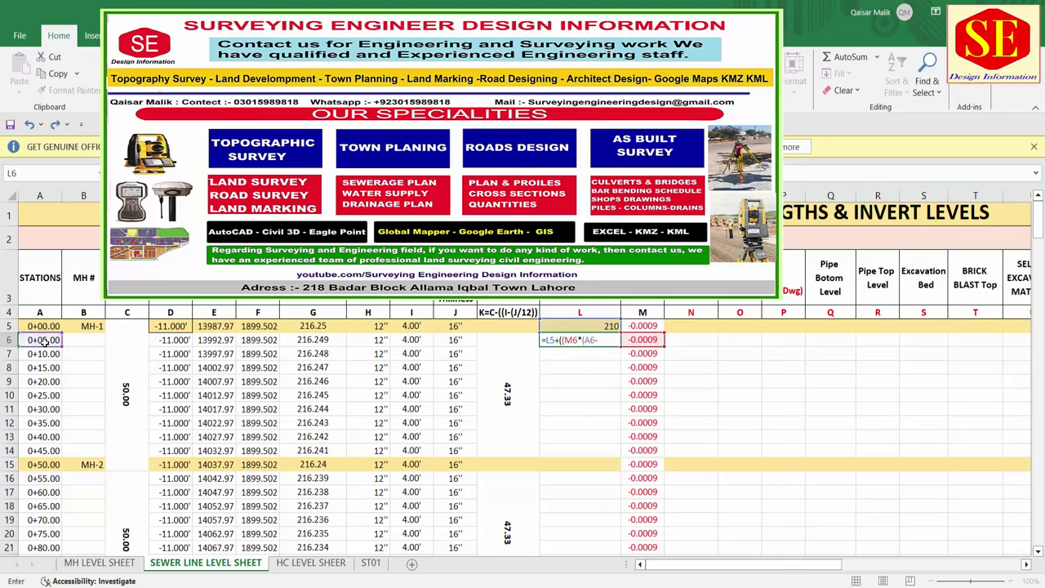
pyautogui.click(39, 325)
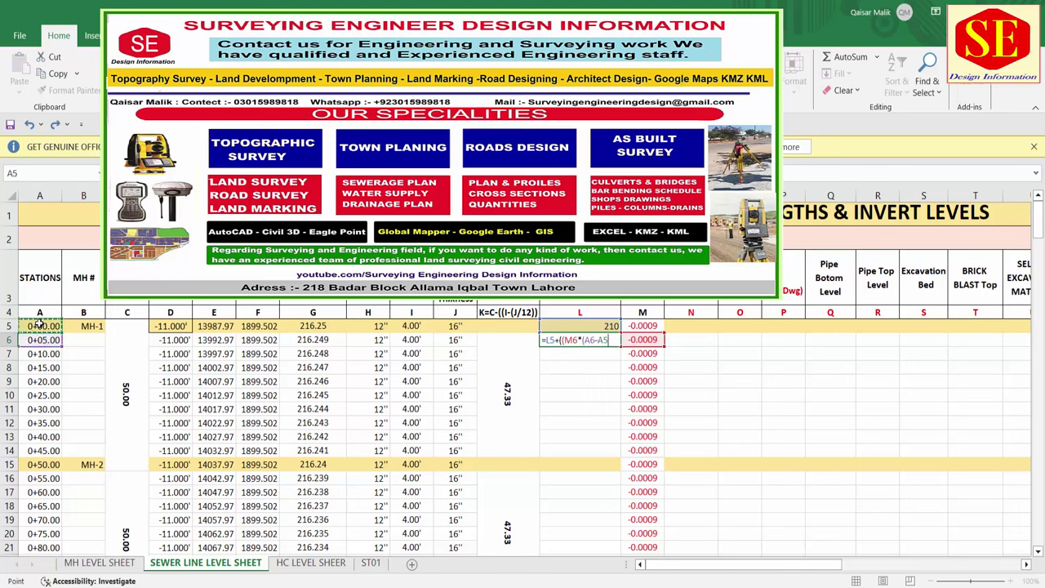
pyautogui.write(')')
pyautogui.click(613, 341)
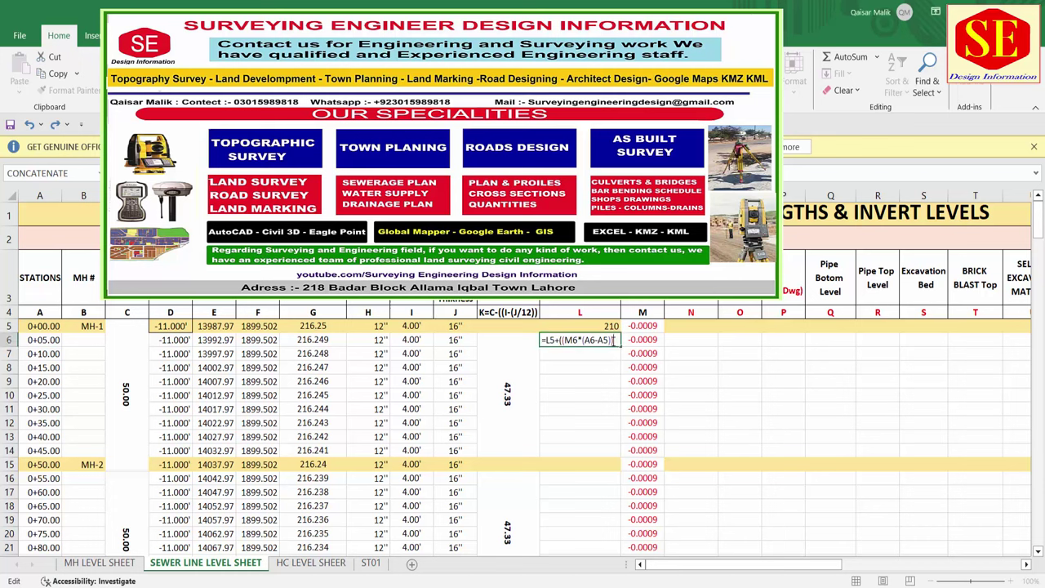
pyautogui.write(')')
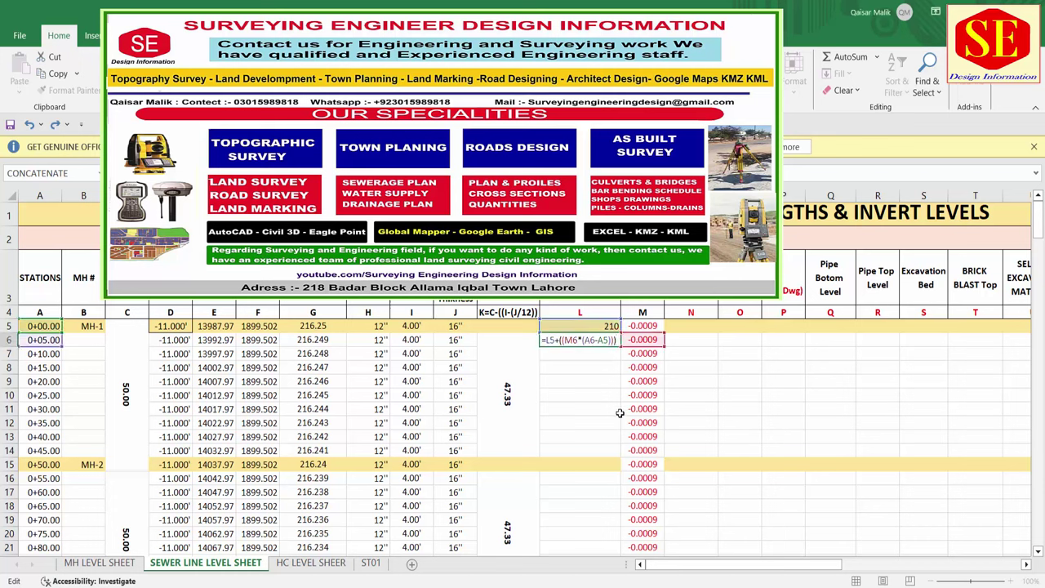
pyautogui.press('Return')
pyautogui.click(606, 341)
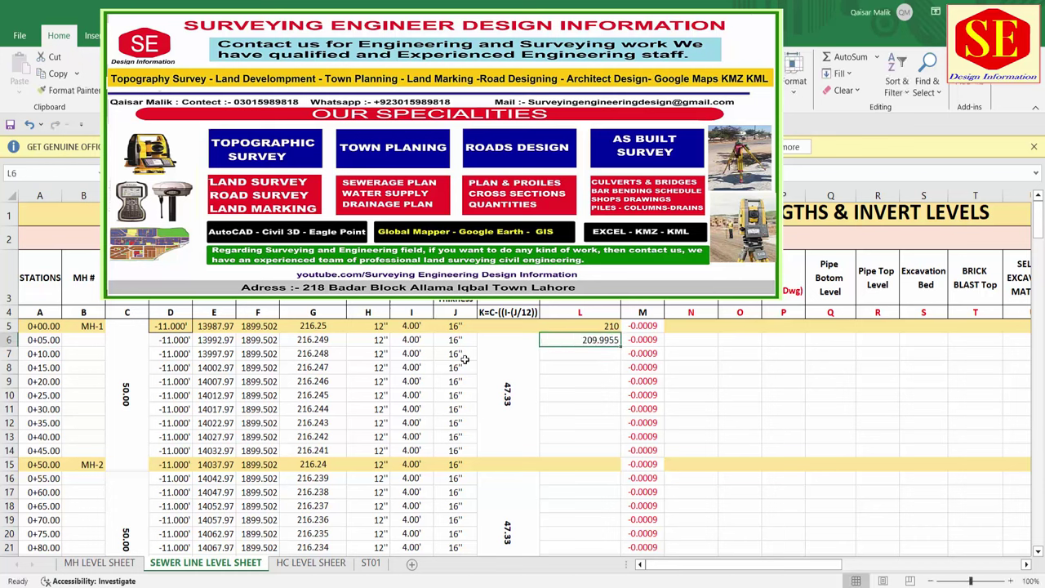
pyautogui.click(47, 341)
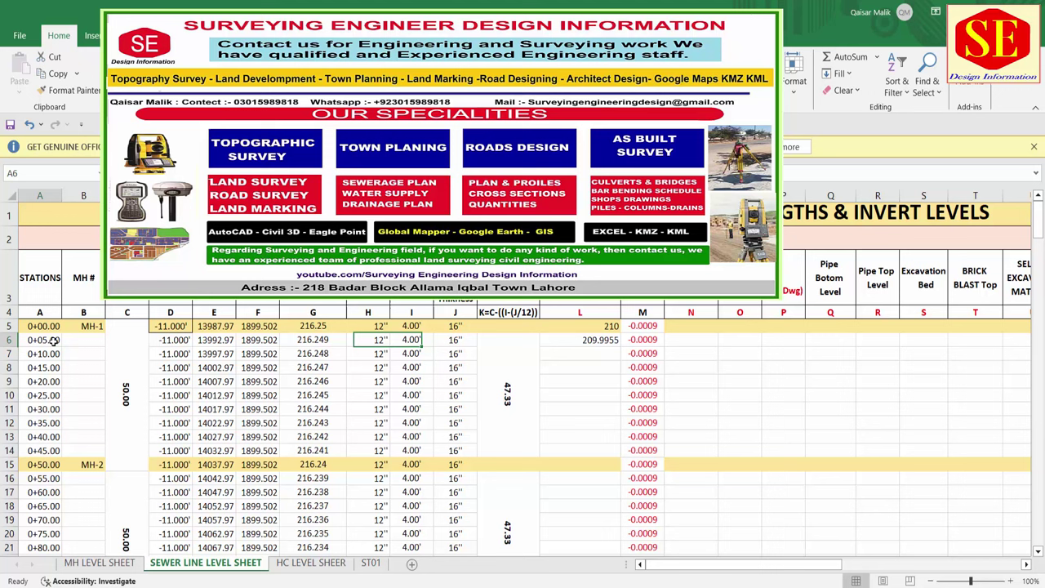
# Step: Enter =L6+(M7*(A7-A6)) in L7 for the next invert level
pyautogui.click(585, 356)
pyautogui.write('=')
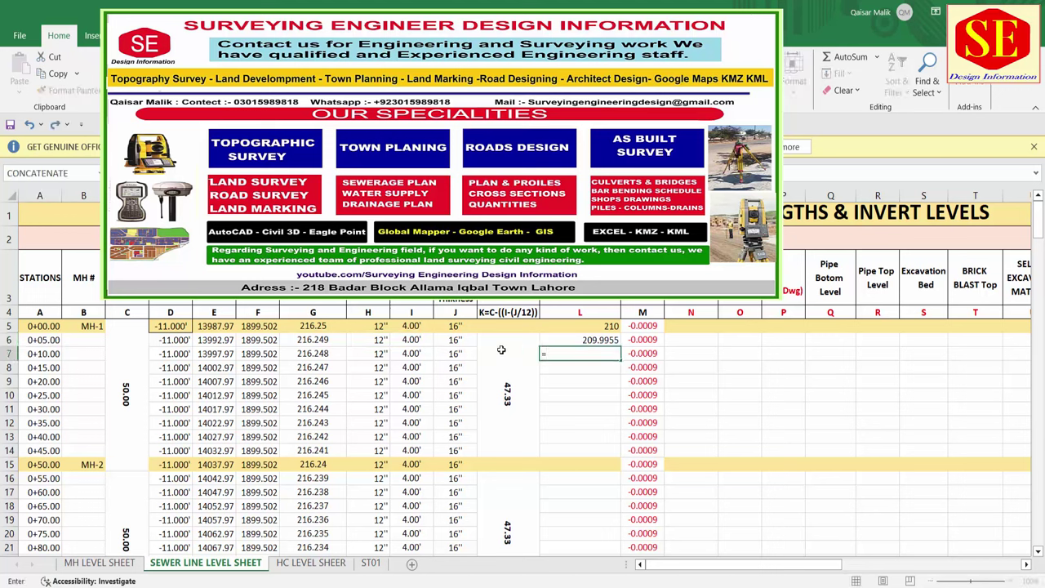
pyautogui.click(588, 337)
pyautogui.write('+((')
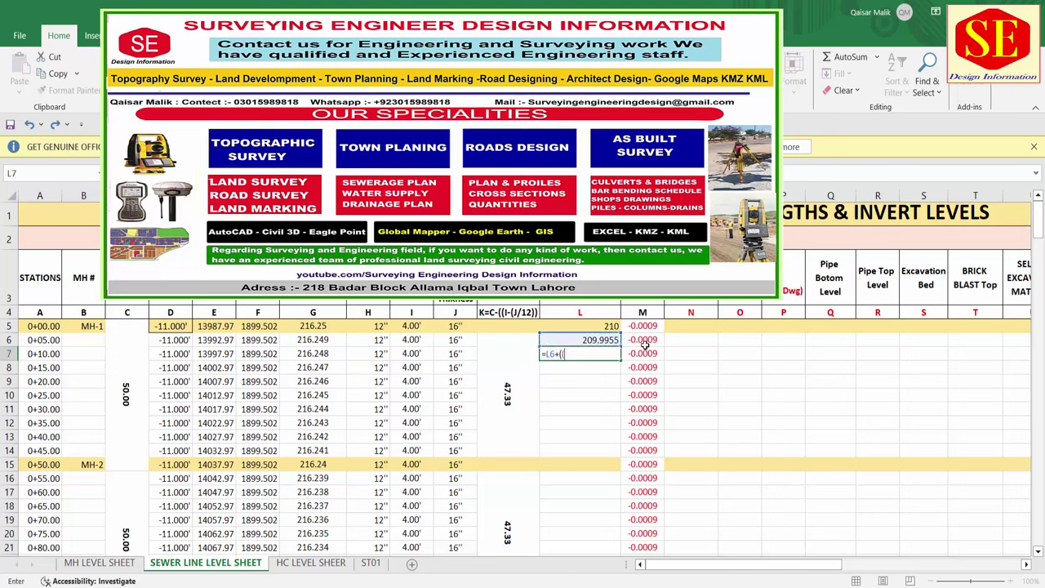
pyautogui.click(645, 352)
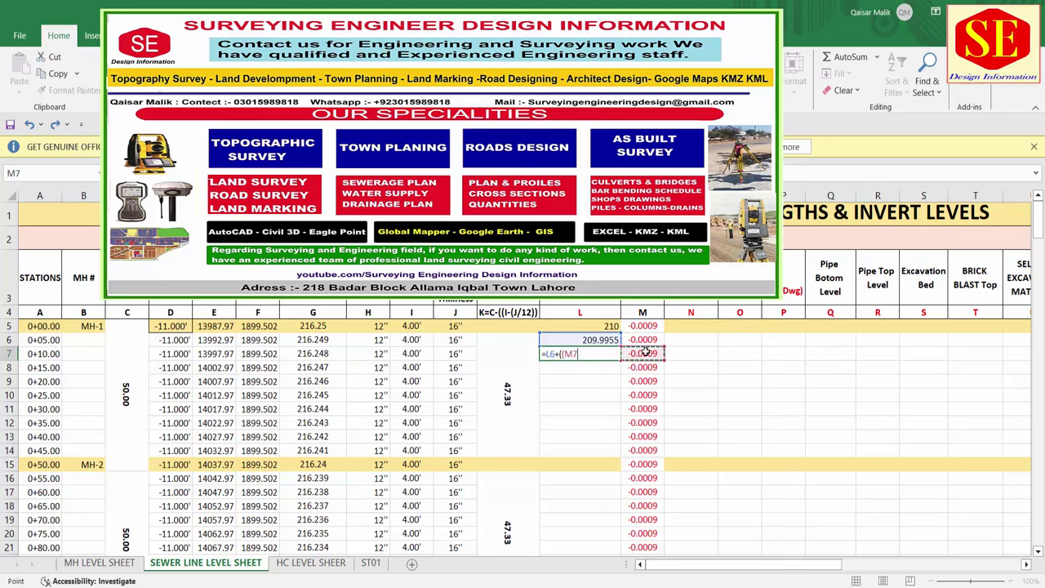
pyautogui.write('*')
pyautogui.click(51, 353)
pyautogui.write('-')
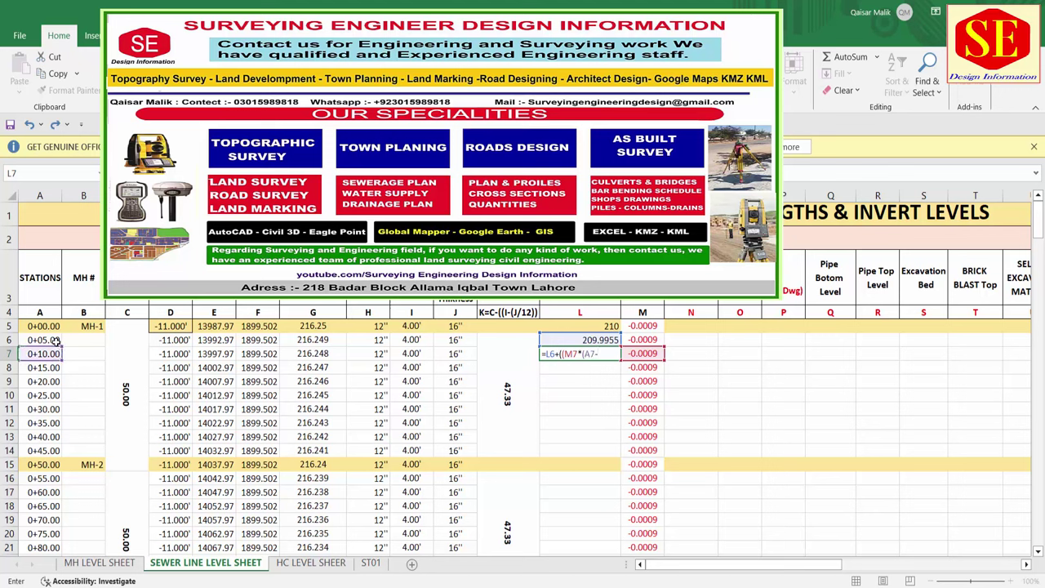
pyautogui.click(53, 340)
pyautogui.write(')')
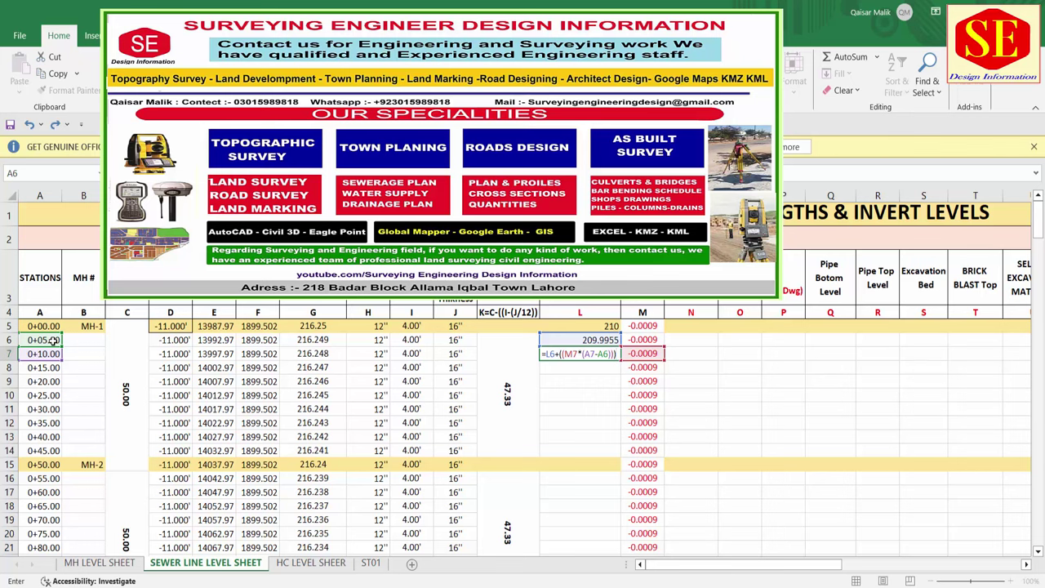
pyautogui.press('Return')
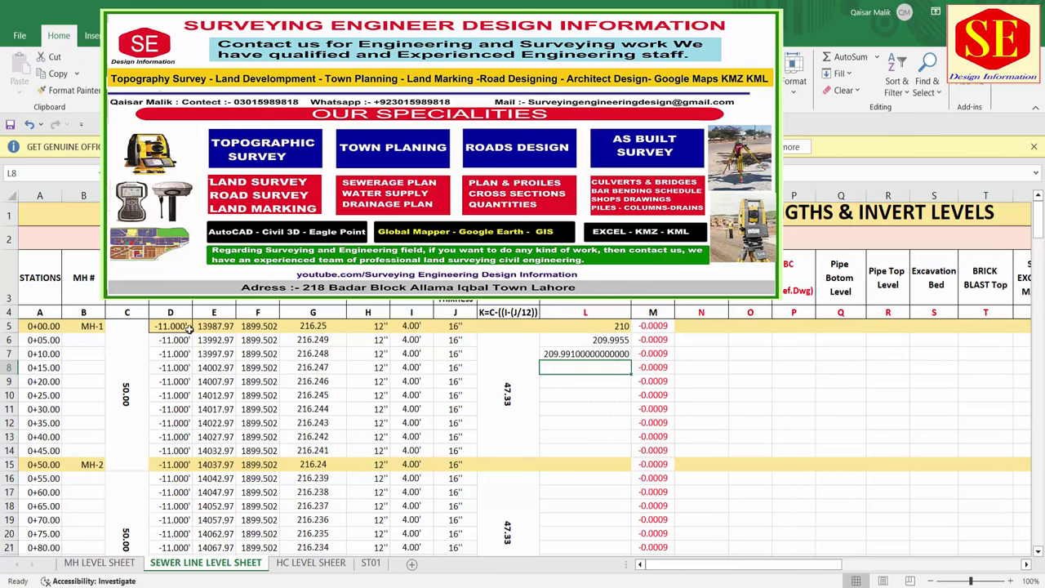
# Step: Reduce L7's decimal places so it displays 209.9910
pyautogui.click(564, 353)
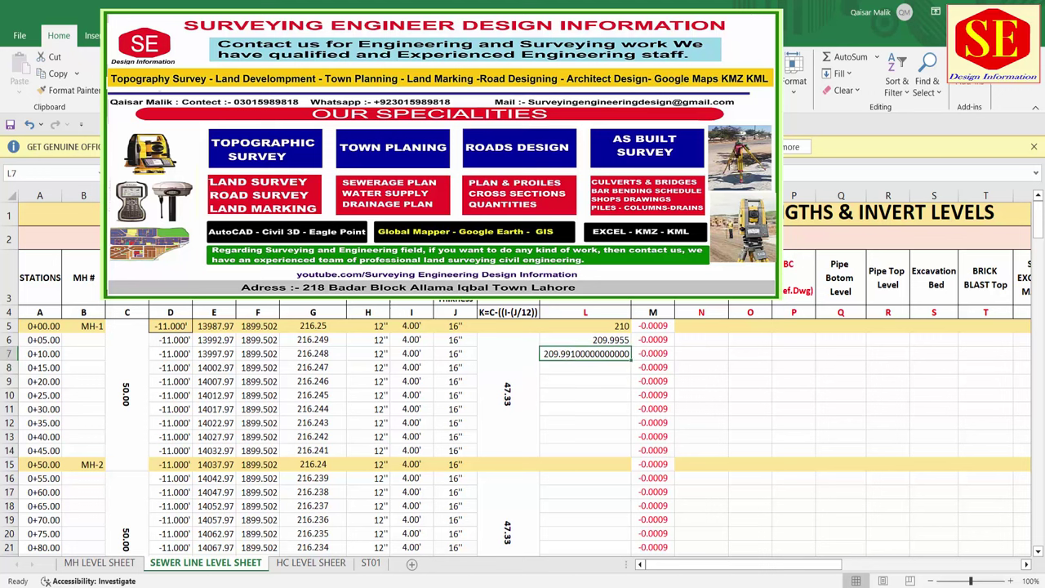
pyautogui.click(571, 90)
pyautogui.click(572, 89)
pyautogui.click(572, 90)
pyautogui.click(572, 90)
pyautogui.click(571, 90)
pyautogui.click(601, 369)
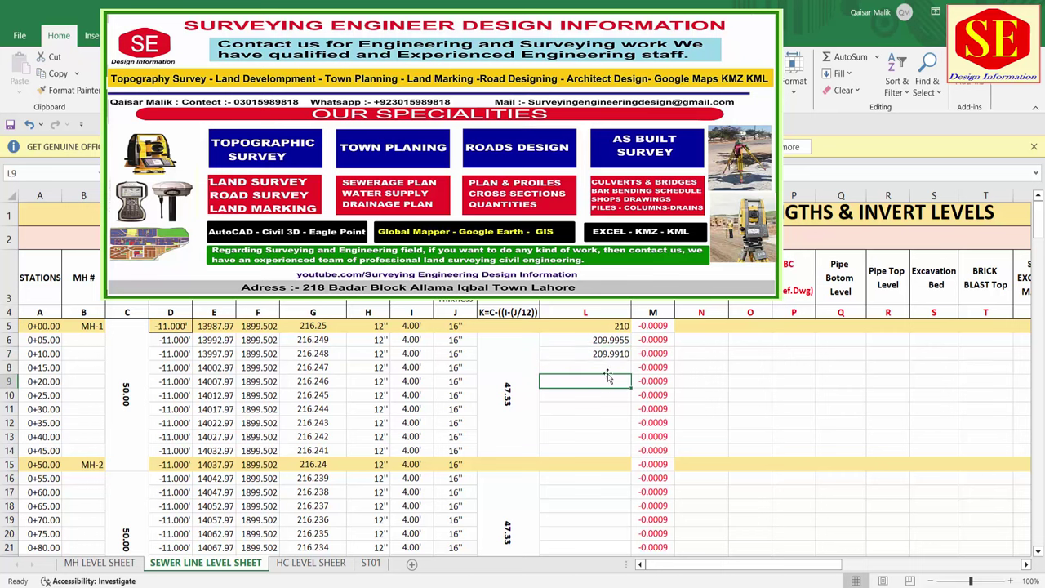
pyautogui.click(627, 356)
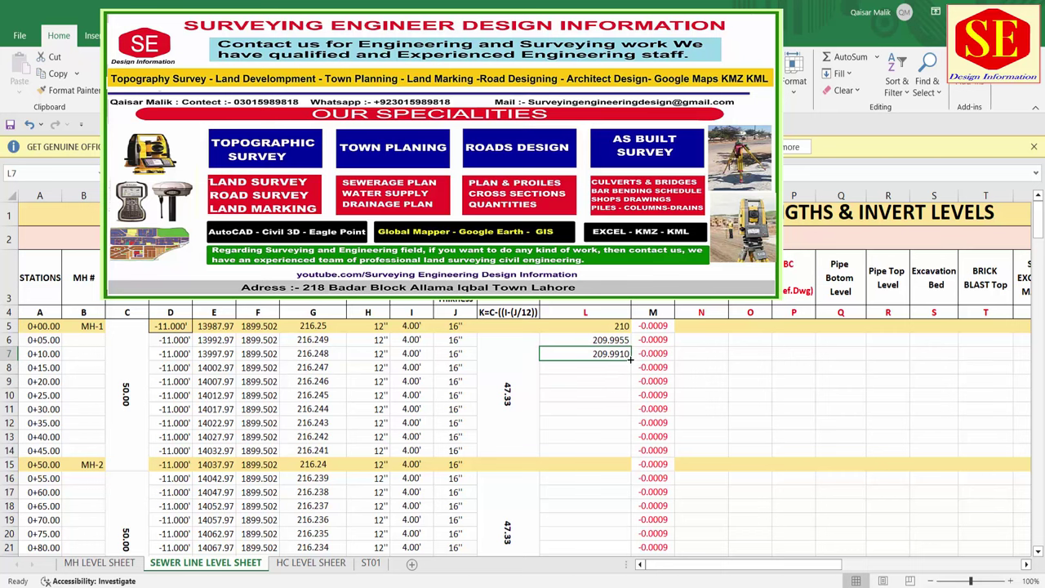
# Step: Fill the L7 invert formula down to row 229 and verify the copied formula in L113
pyautogui.doubleClick(630, 358)
pyautogui.scroll(-15, 643, 402)
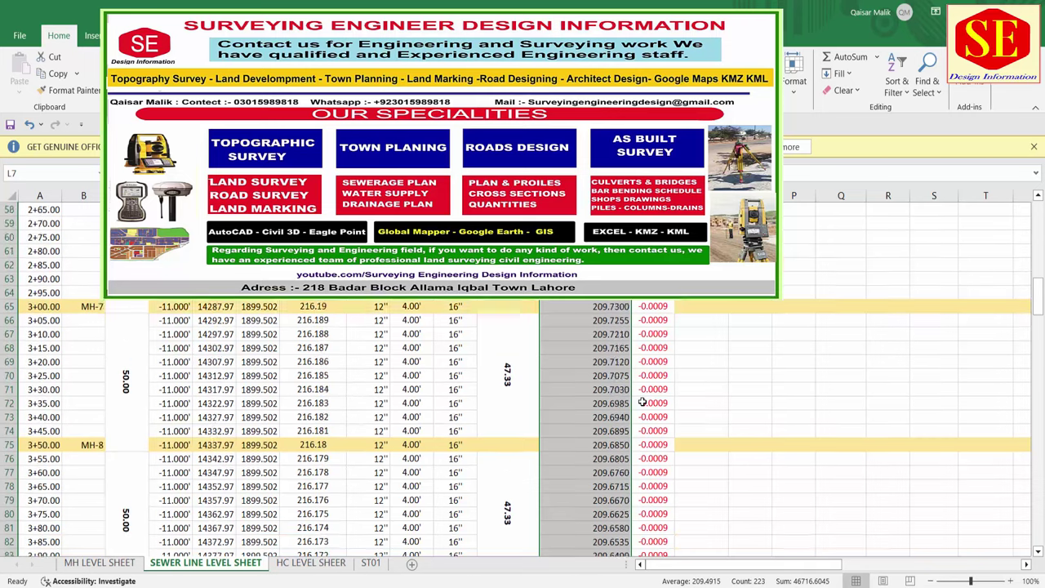
pyautogui.scroll(-13, 643, 402)
pyautogui.click(601, 431)
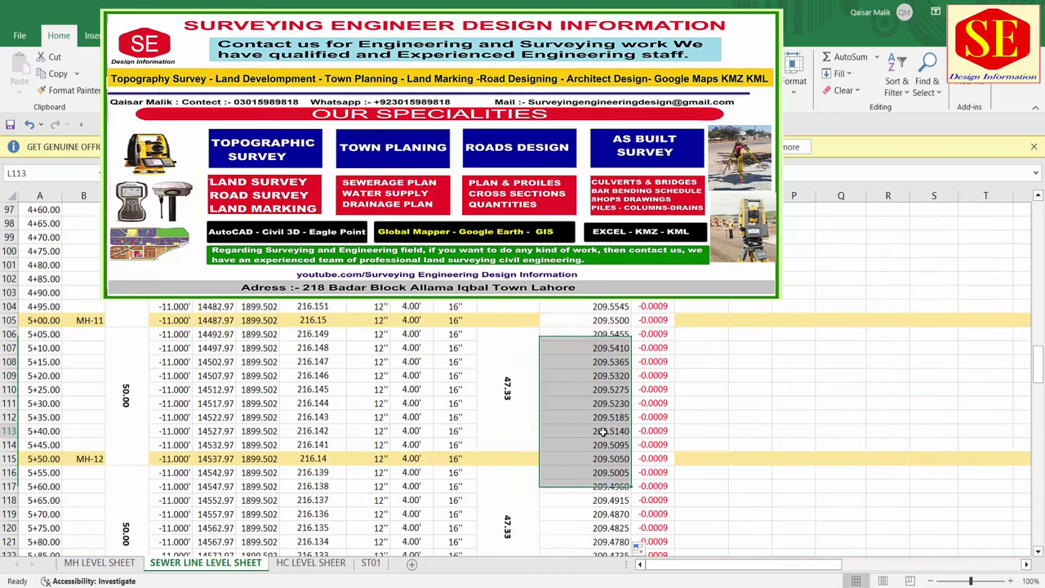
pyautogui.doubleClick(603, 431)
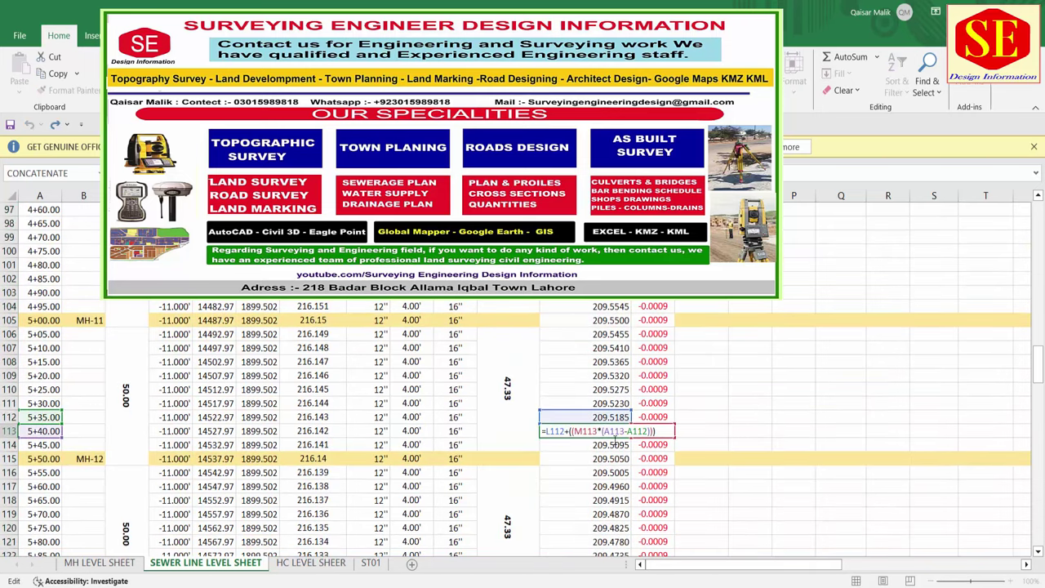
pyautogui.press('Escape')
pyautogui.scroll(-10, 643, 431)
pyautogui.scroll(-9, 642, 431)
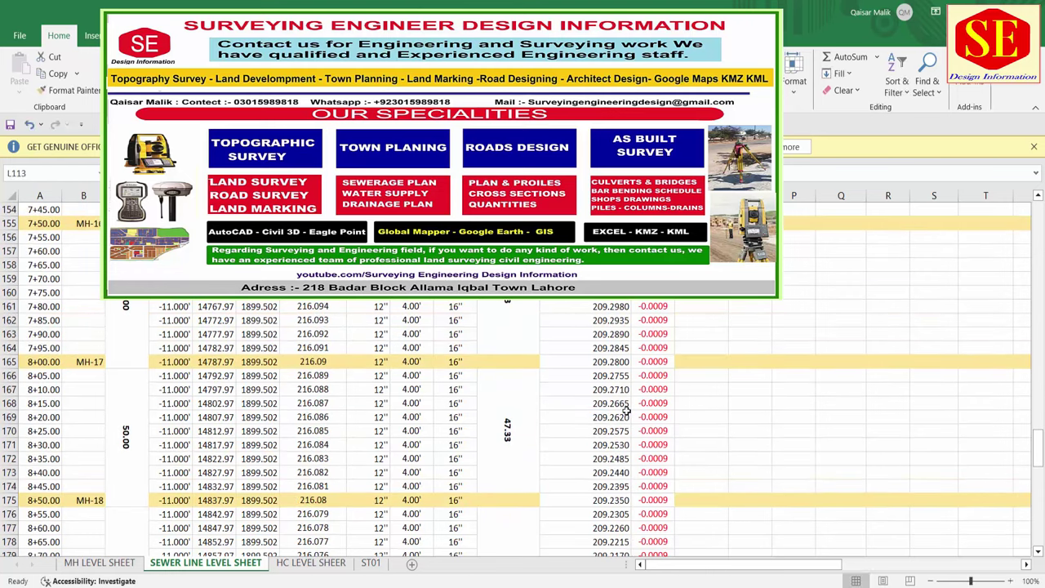
pyautogui.moveTo(1042, 472); pyautogui.dragTo(1039, 553)
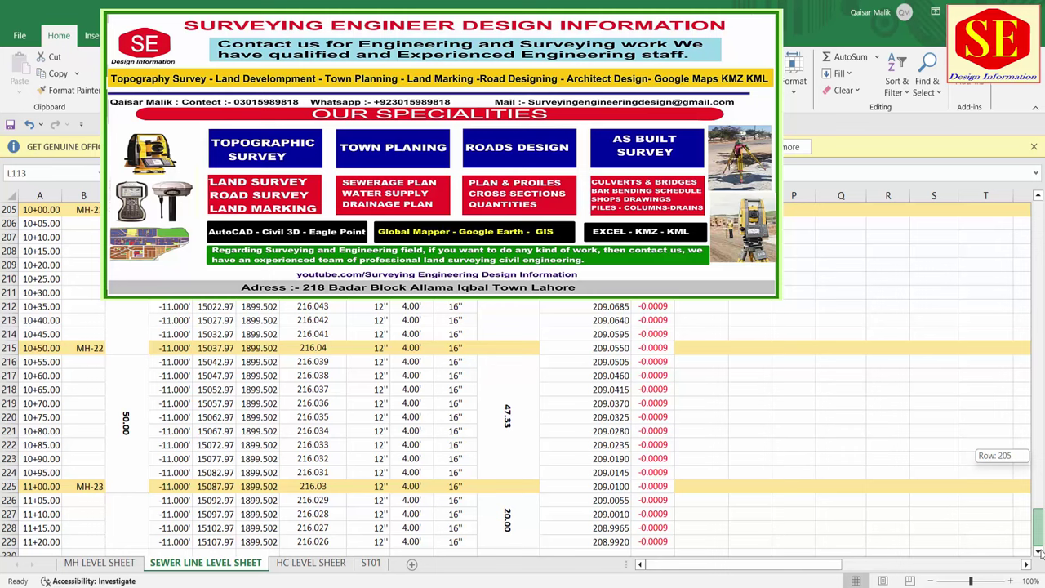
pyautogui.moveTo(1039, 552); pyautogui.dragTo(1039, 206)
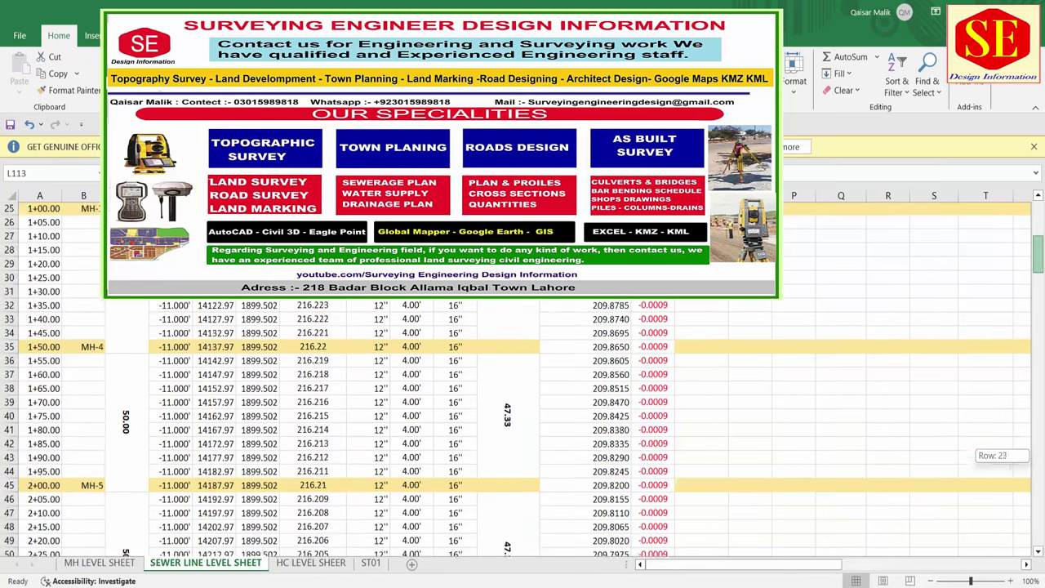
pyautogui.click(609, 330)
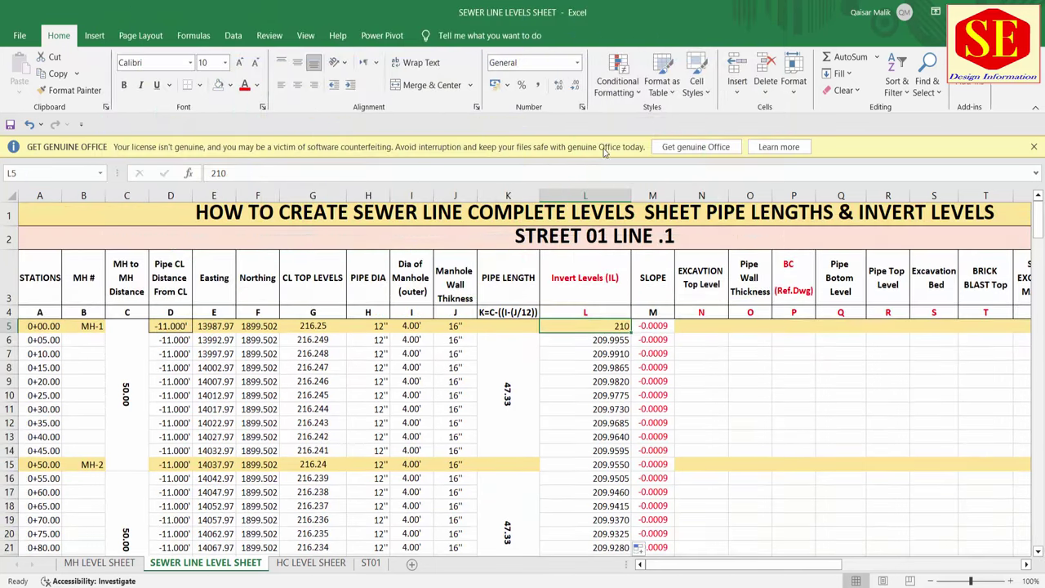
# Step: Give L5 a number format so it shows 210.000
pyautogui.click(558, 85)
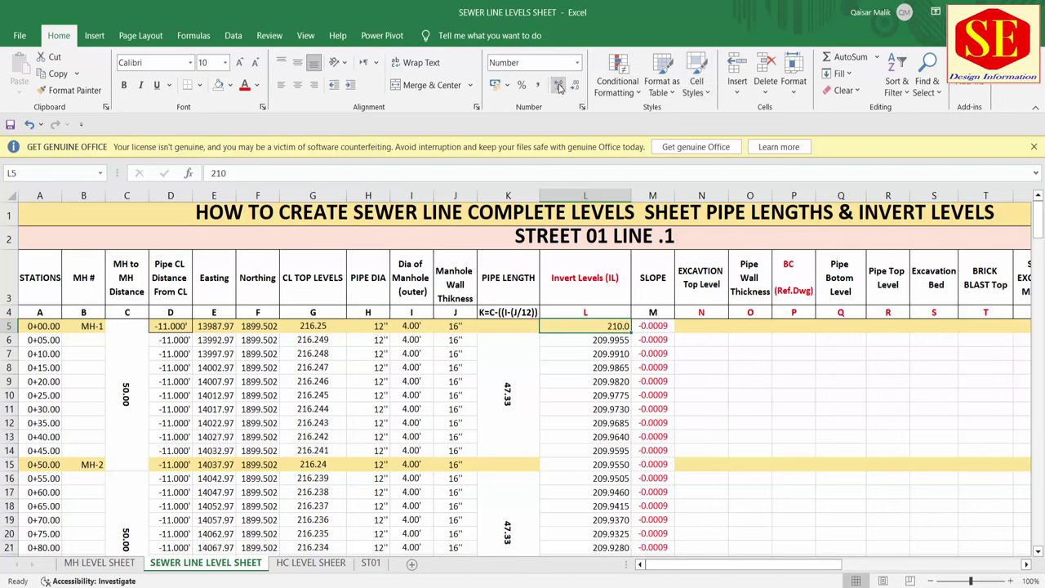
pyautogui.click(558, 86)
pyautogui.click(560, 87)
# Step: Make the invert levels L5:L229 bold with red font colour
pyautogui.hotkey('ctrl', 'shift', 'Down')
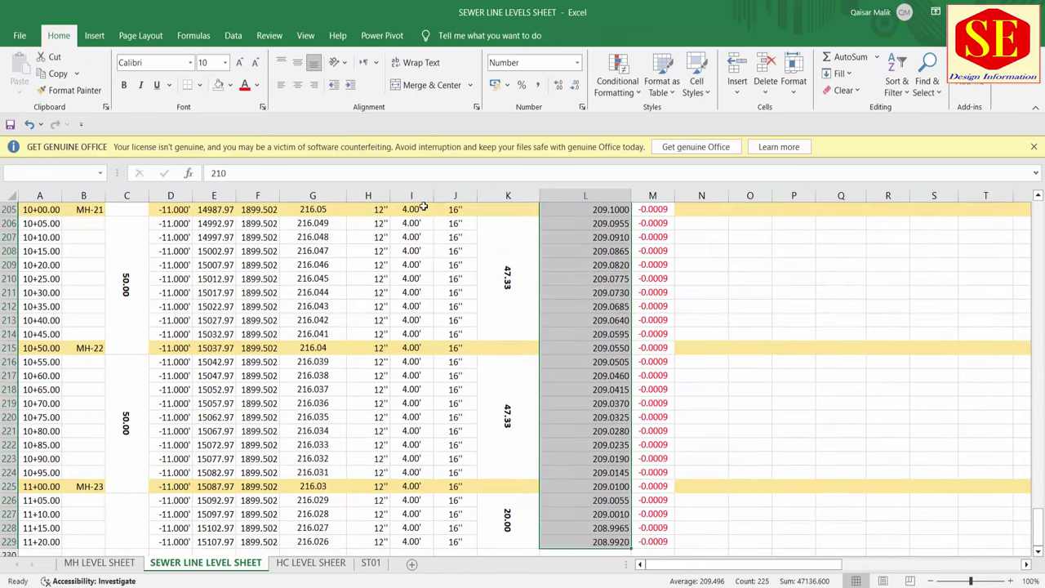
pyautogui.hotkey('ctrl', 'BackSpace')
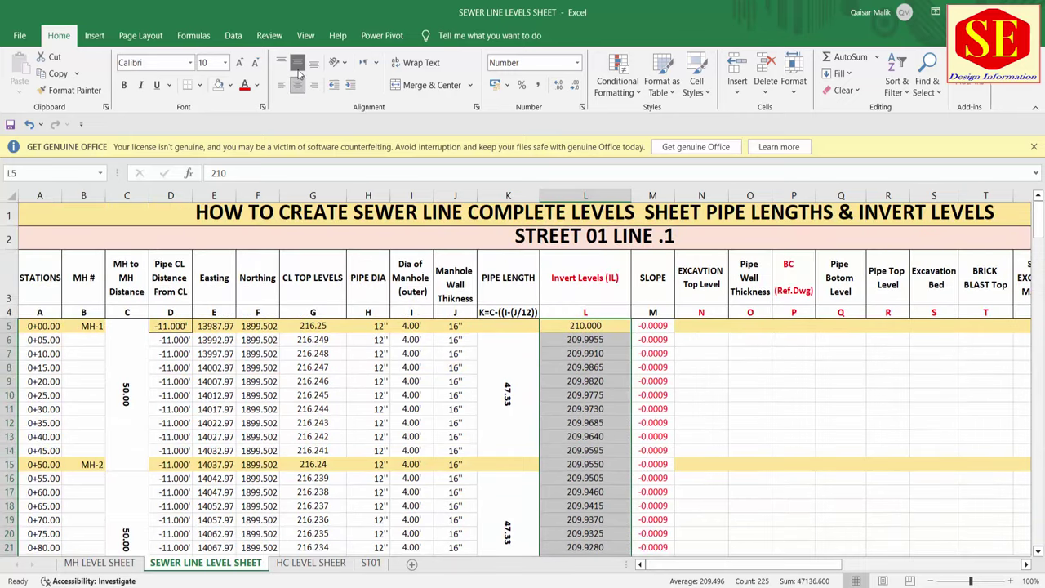
pyautogui.click(244, 85)
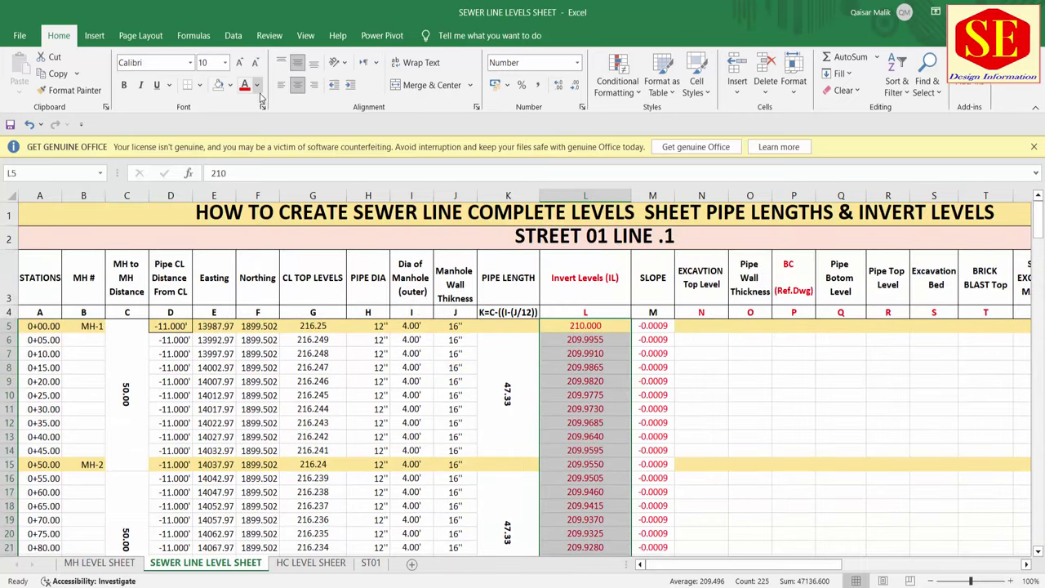
pyautogui.click(124, 85)
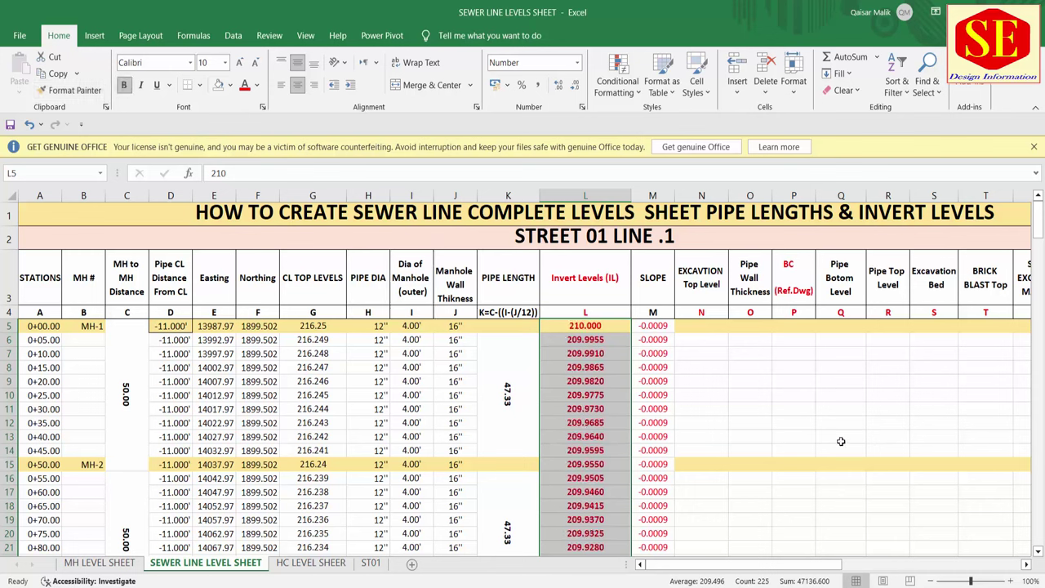
pyautogui.click(742, 406)
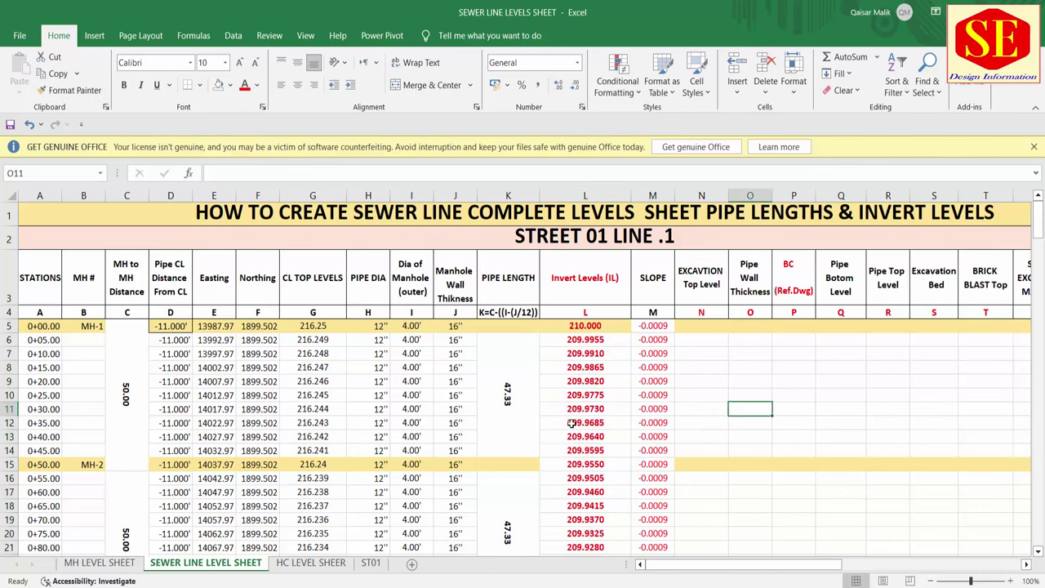
pyautogui.click(712, 330)
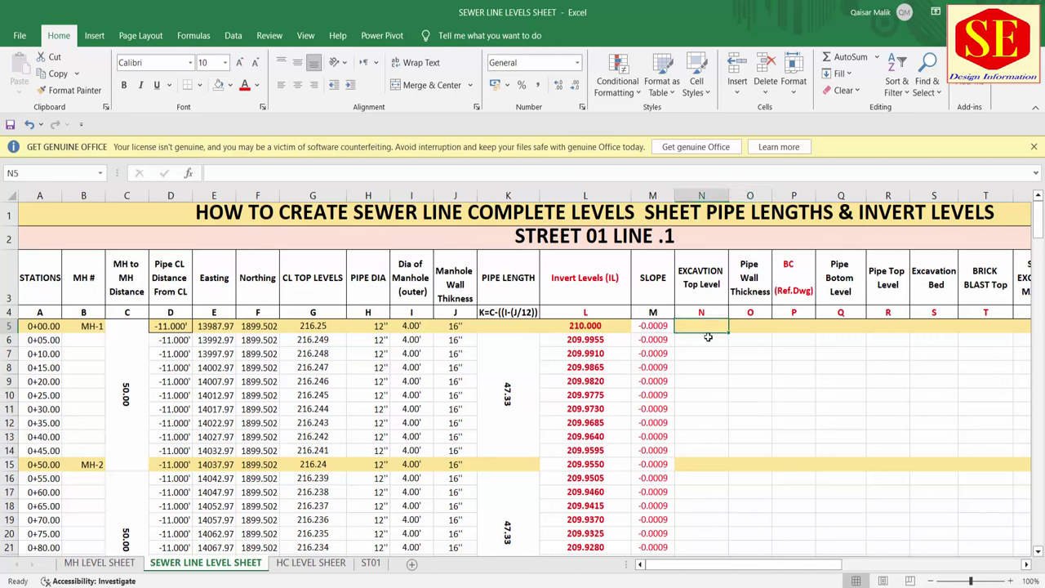
pyautogui.click(113, 563)
pyautogui.click(504, 294)
pyautogui.click(507, 332)
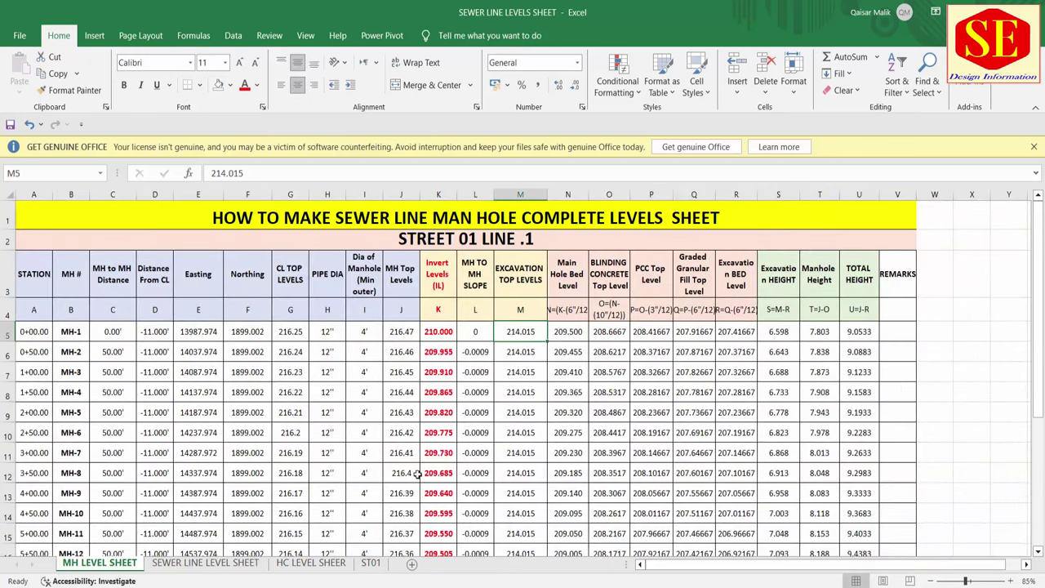
pyautogui.click(205, 563)
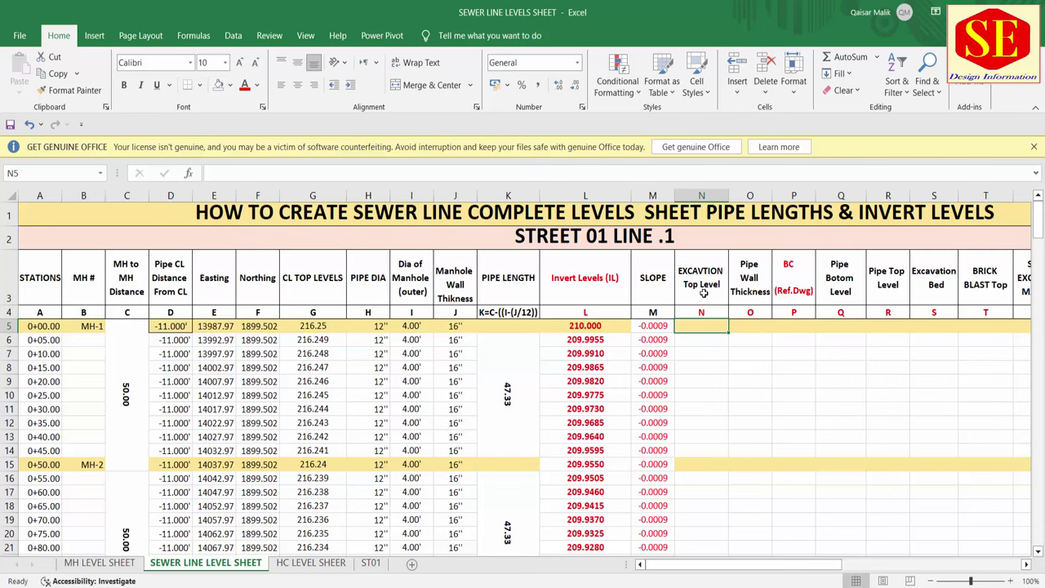
pyautogui.click(102, 564)
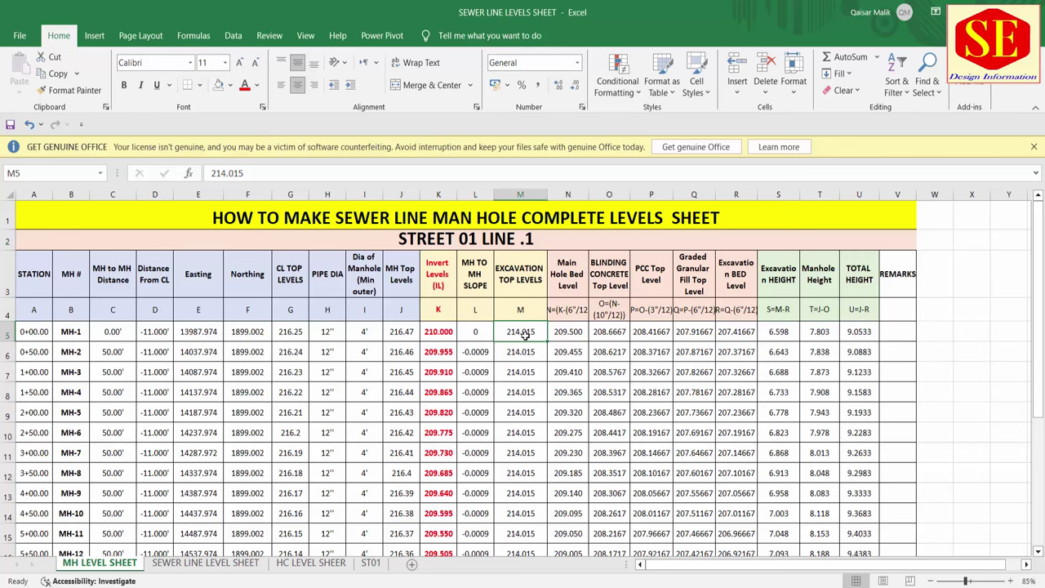
# Step: Enter 214.015 in N5 and fill it down the Excavation Top Level column
pyautogui.click(205, 562)
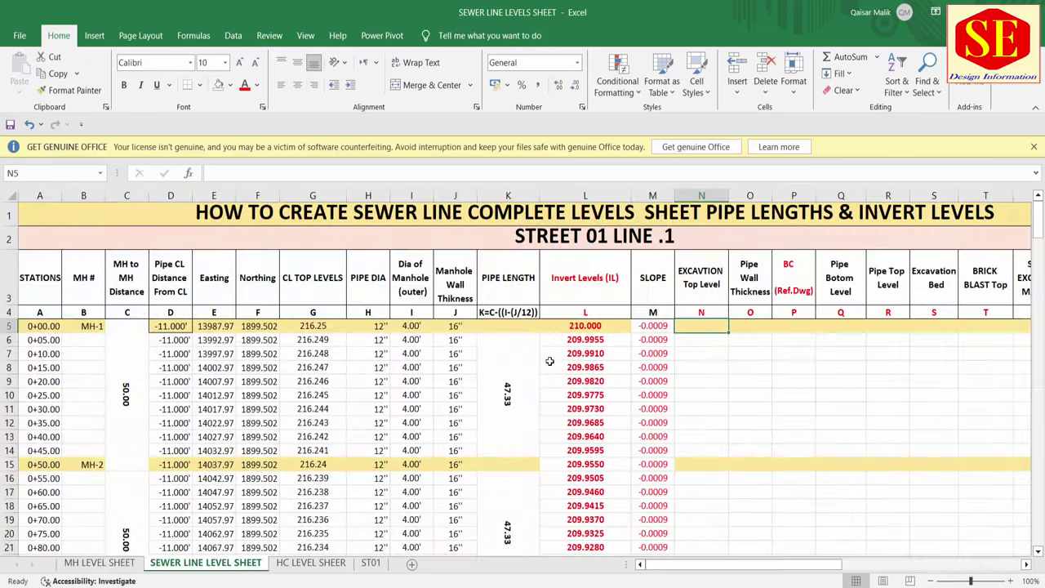
pyautogui.write('214.015')
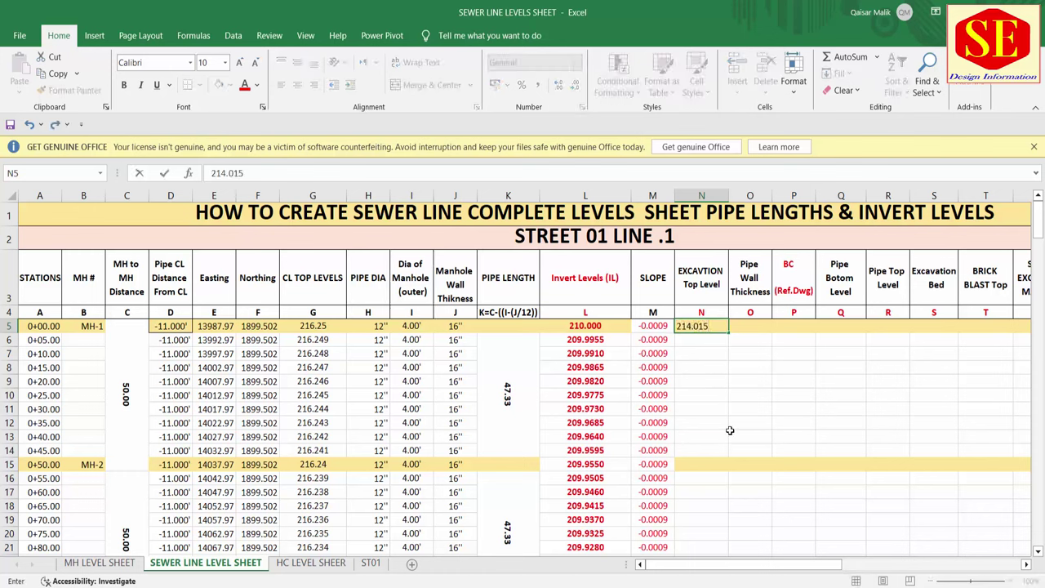
pyautogui.press('Return')
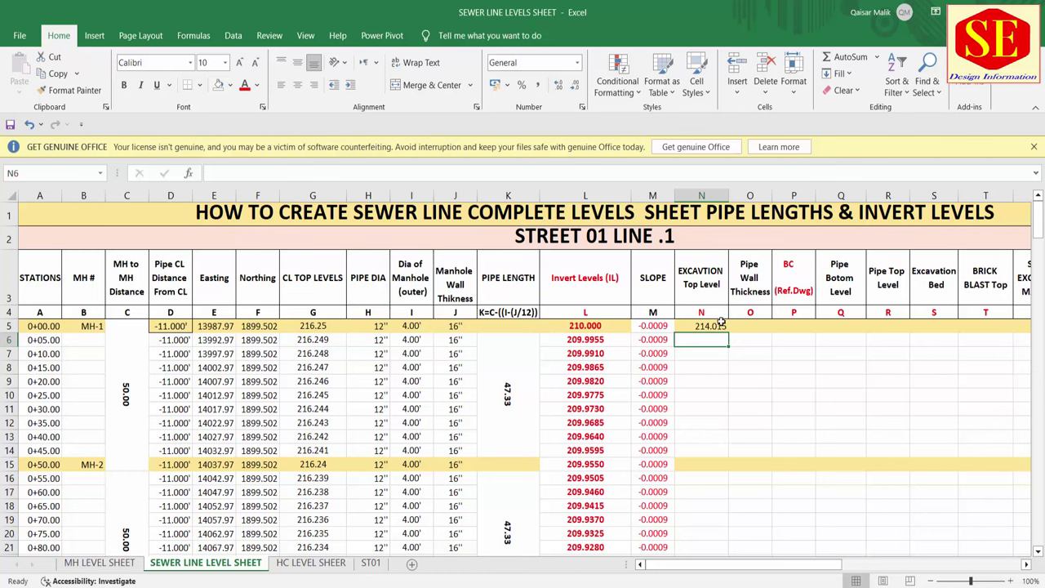
pyautogui.click(721, 326)
pyautogui.doubleClick(729, 330)
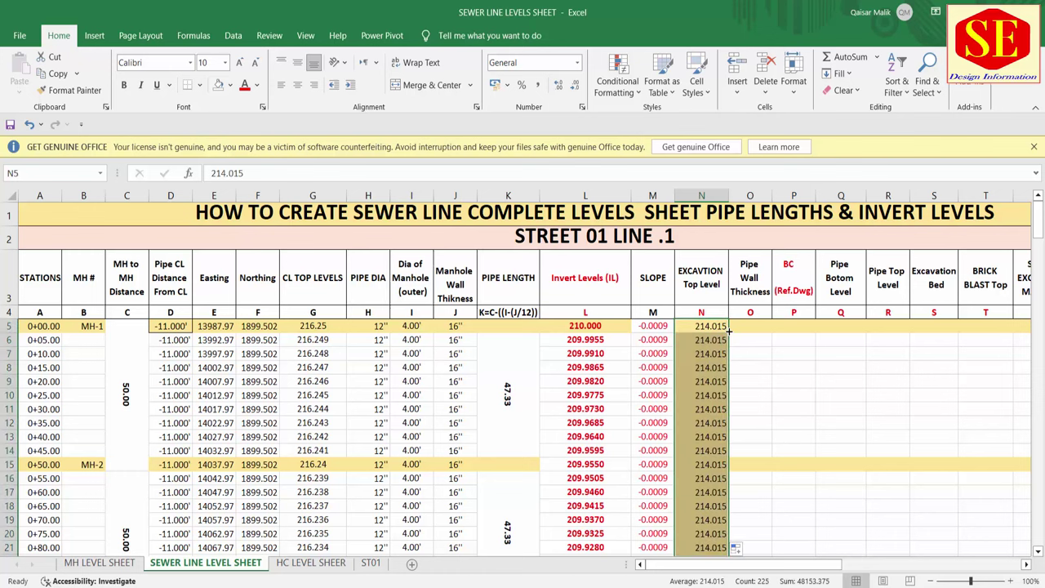
# Step: Remove the tan shading from the excavation levels and centre them horizontally and vertically
pyautogui.click(219, 86)
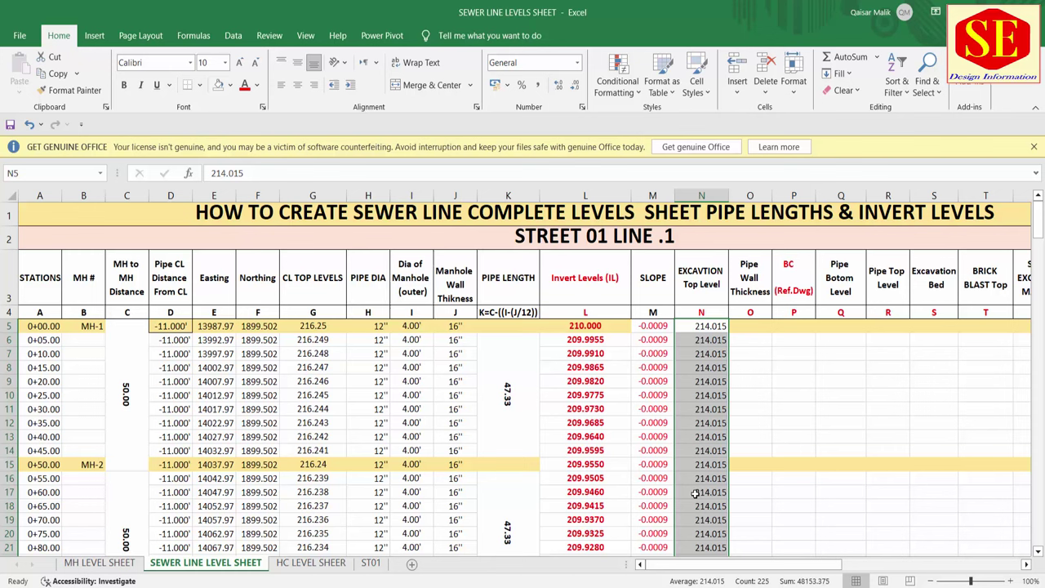
pyautogui.click(297, 85)
pyautogui.click(297, 62)
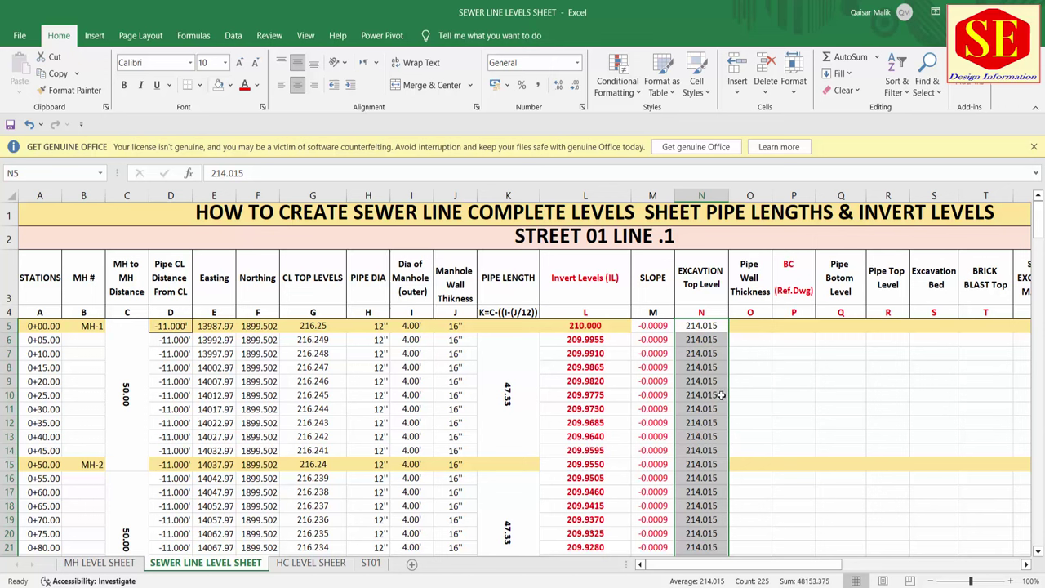
pyautogui.click(751, 330)
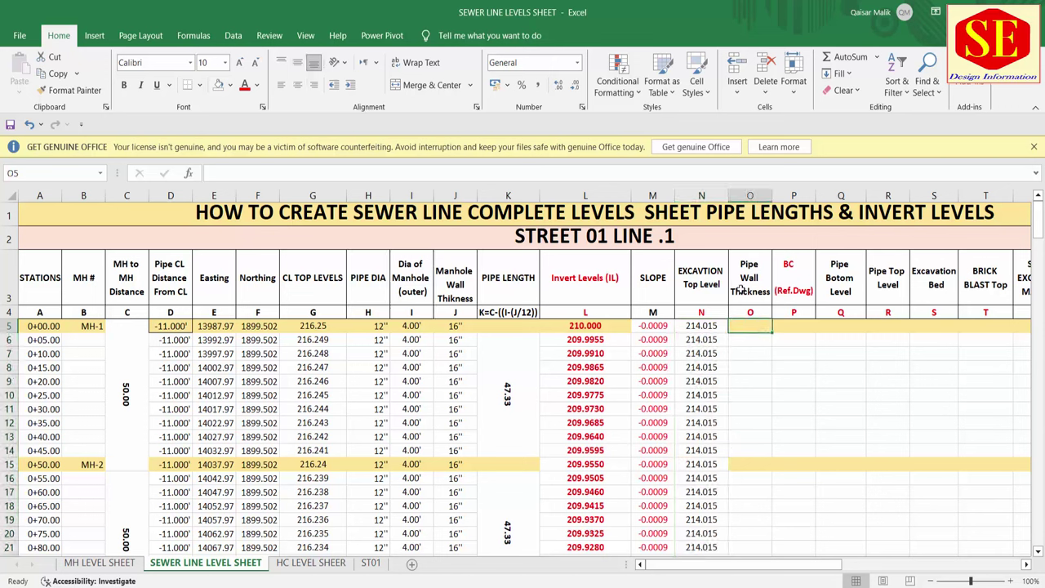
pyautogui.moveTo(750, 272); pyautogui.dragTo(750, 314)
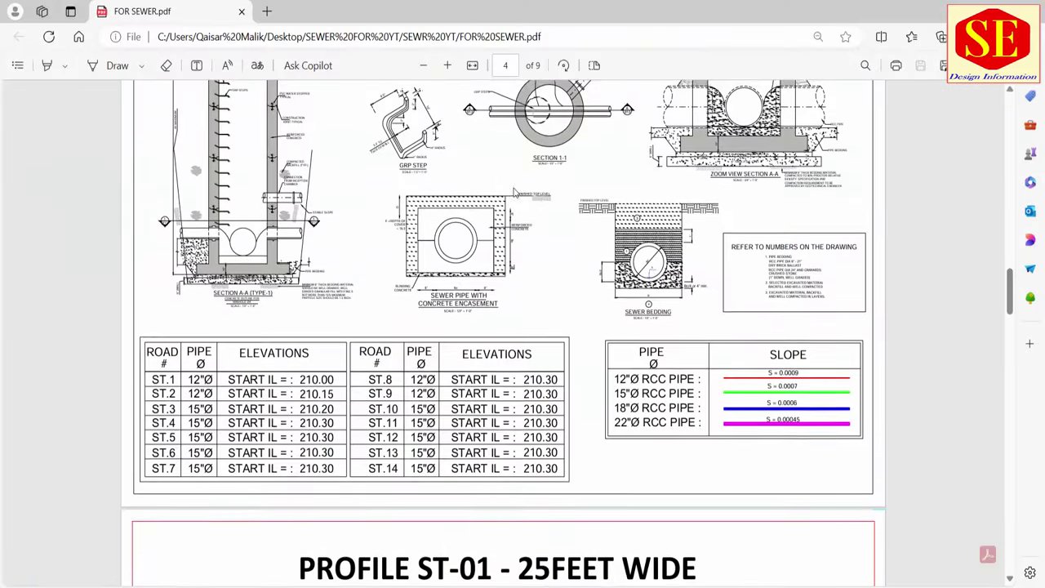
# Step: Highlight the pipe's outer Bc edge in the zoomed Sewer Bedding detail
pyautogui.scroll(1, 531, 287)
pyautogui.keyDown('ctrl'); pyautogui.scroll(5, 700, 353); pyautogui.keyUp('ctrl')
pyautogui.keyDown('ctrl'); pyautogui.scroll(1, 700, 353); pyautogui.keyUp('ctrl')
pyautogui.keyDown('ctrl'); pyautogui.scroll(2, 700, 353); pyautogui.keyUp('ctrl')
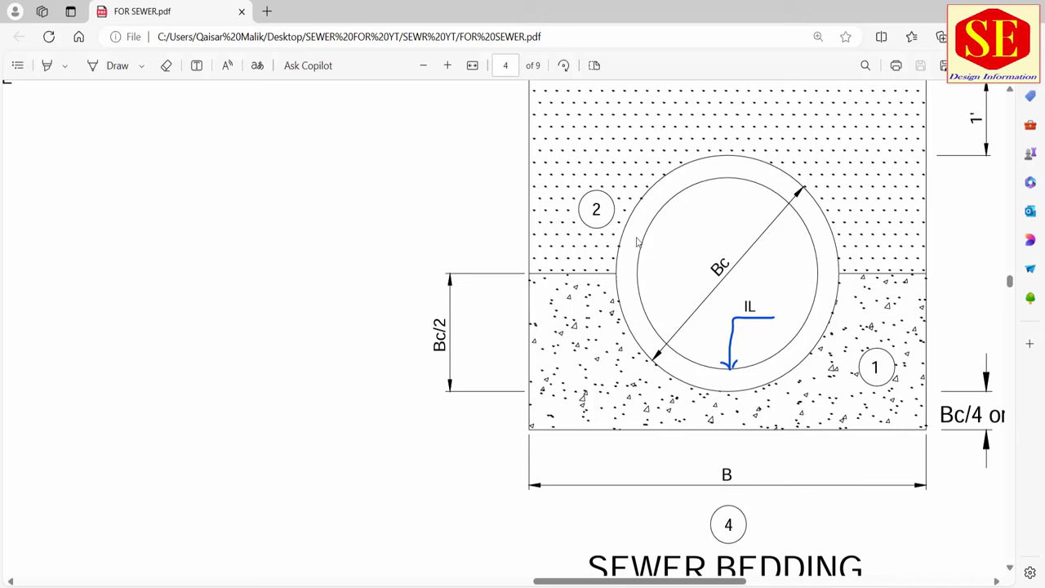
pyautogui.click(47, 66)
pyautogui.moveTo(660, 196)
pyautogui.mouseDown()
pyautogui.moveTo(696, 169)
pyautogui.moveTo(747, 165)
pyautogui.mouseUp()
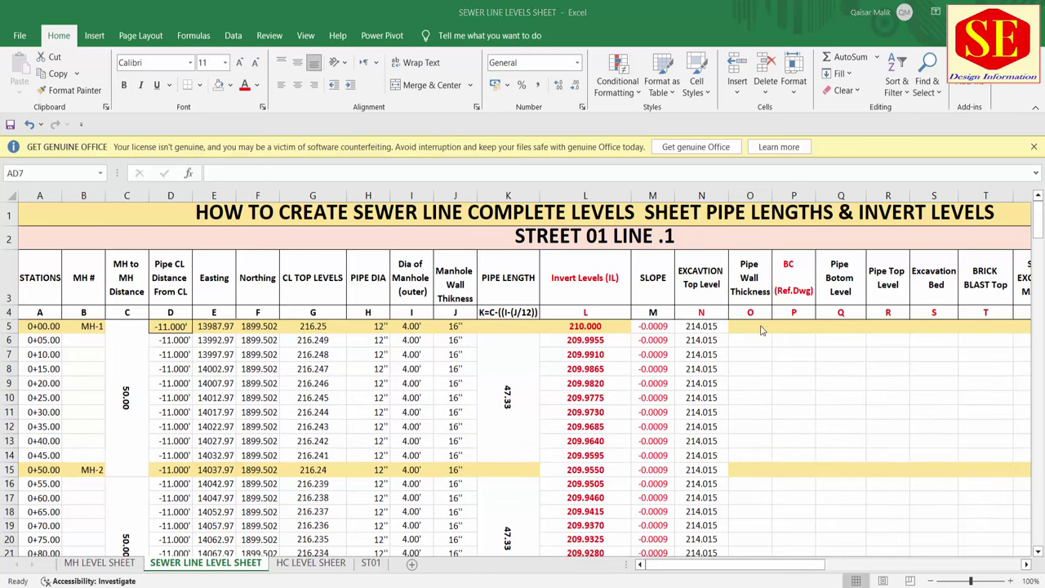
pyautogui.moveTo(725, 565); pyautogui.dragTo(863, 567)
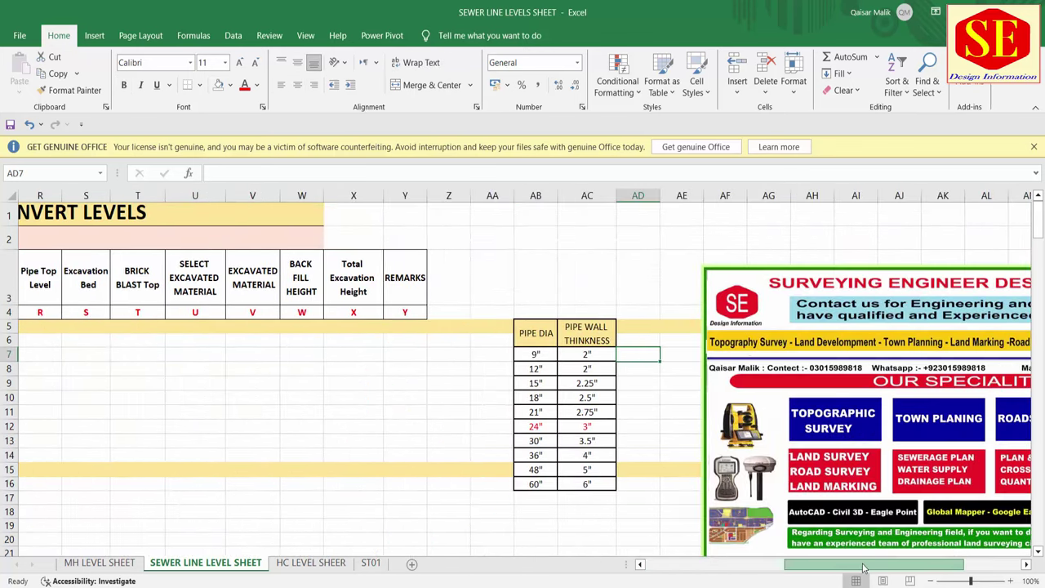
pyautogui.click(543, 353)
pyautogui.click(537, 369)
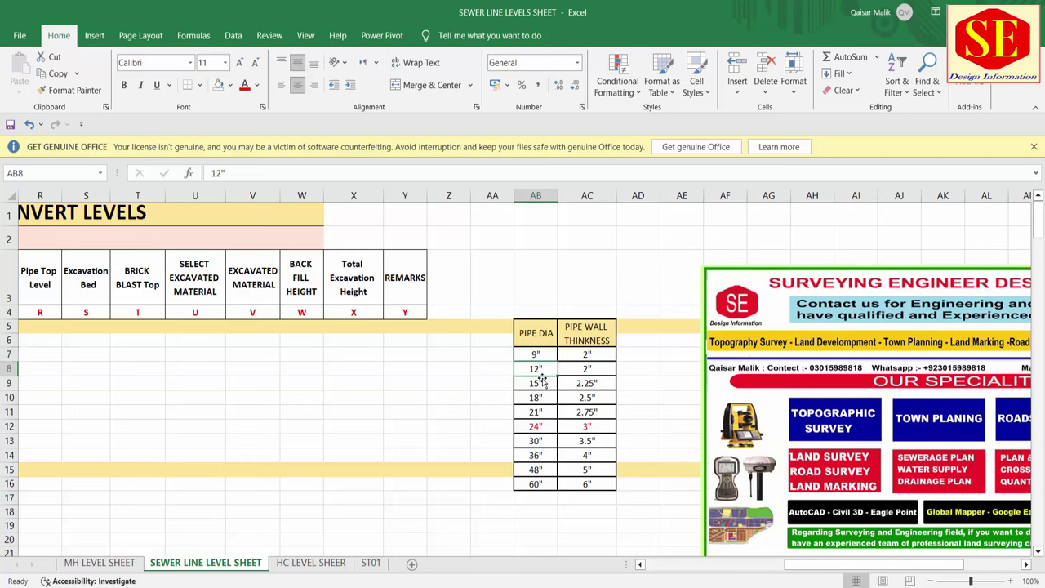
pyautogui.click(539, 383)
pyautogui.click(540, 398)
pyautogui.click(543, 412)
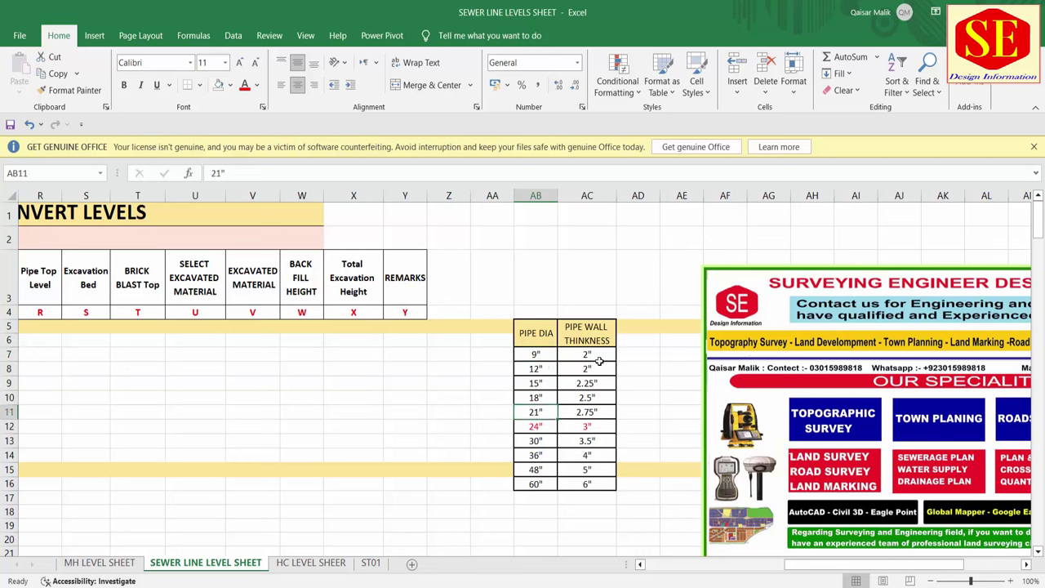
pyautogui.click(597, 356)
pyautogui.click(596, 383)
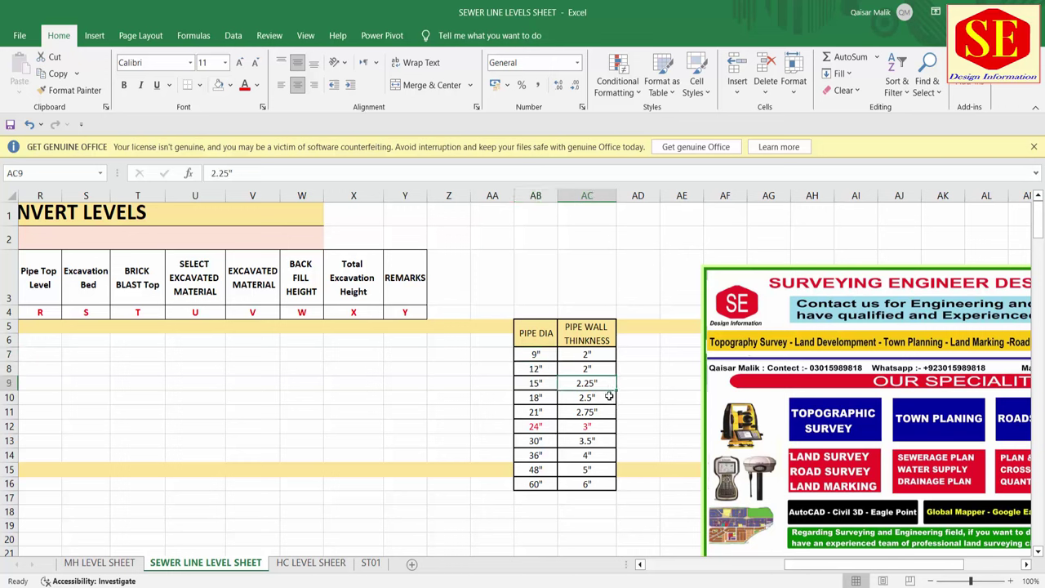
pyautogui.click(609, 397)
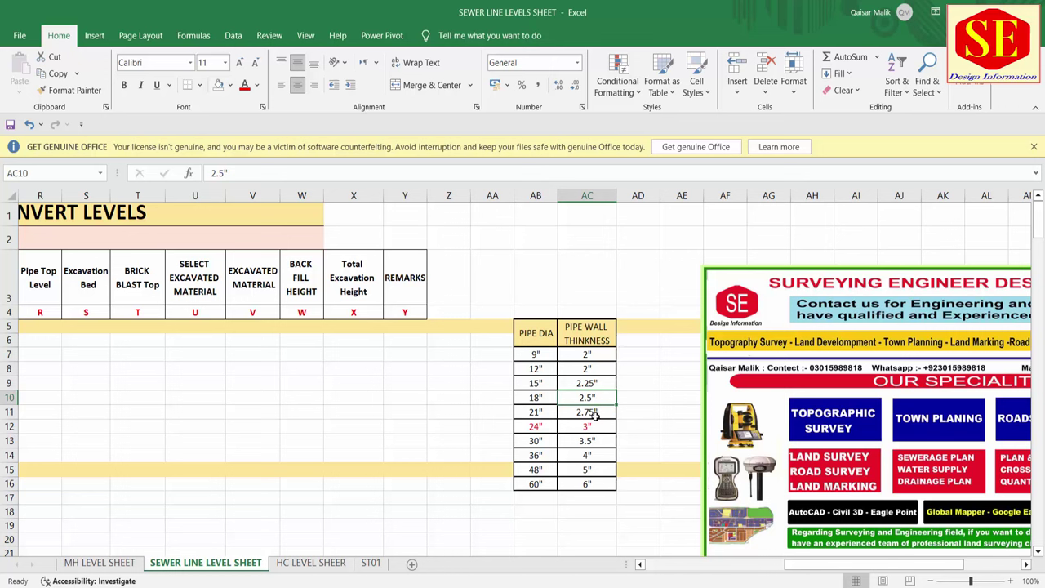
pyautogui.click(613, 413)
pyautogui.click(604, 428)
pyautogui.click(602, 439)
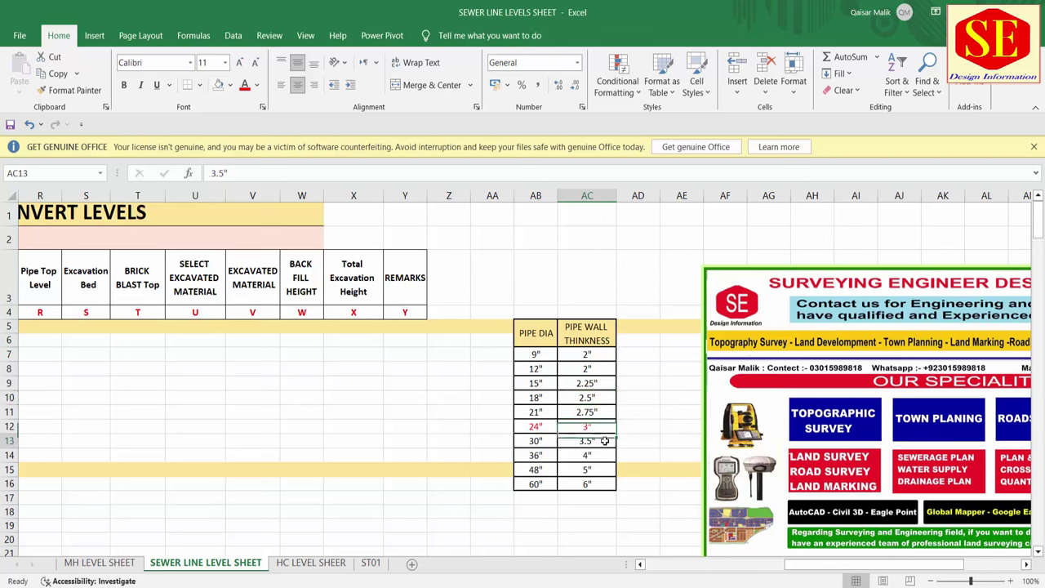
pyautogui.click(543, 441)
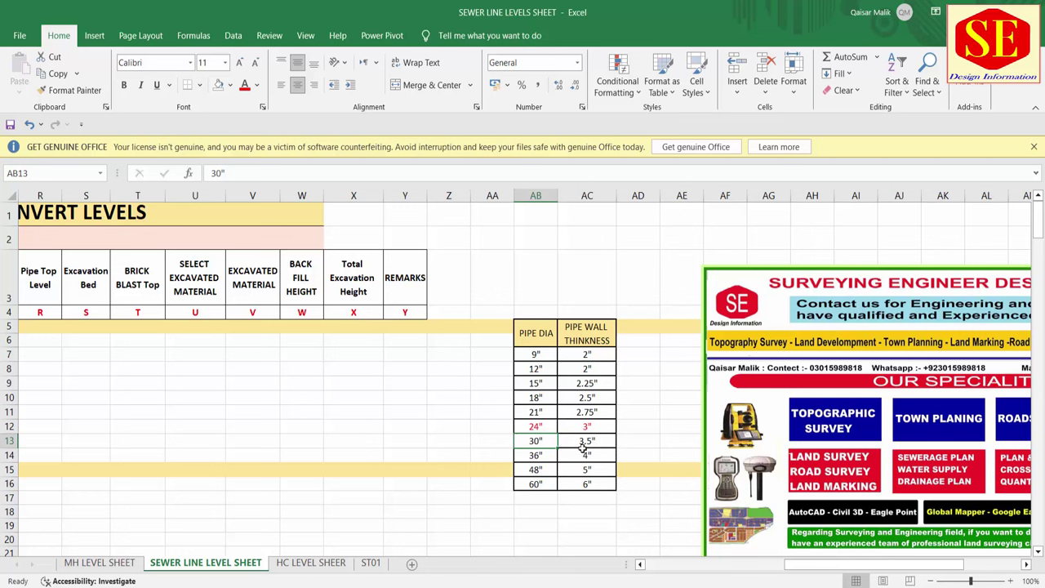
pyautogui.click(606, 442)
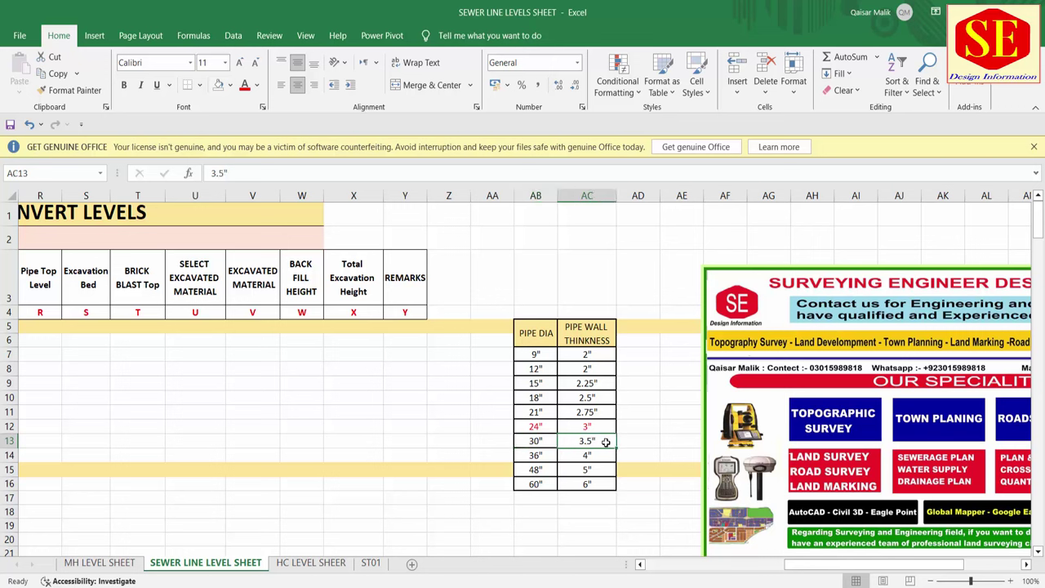
pyautogui.click(547, 463)
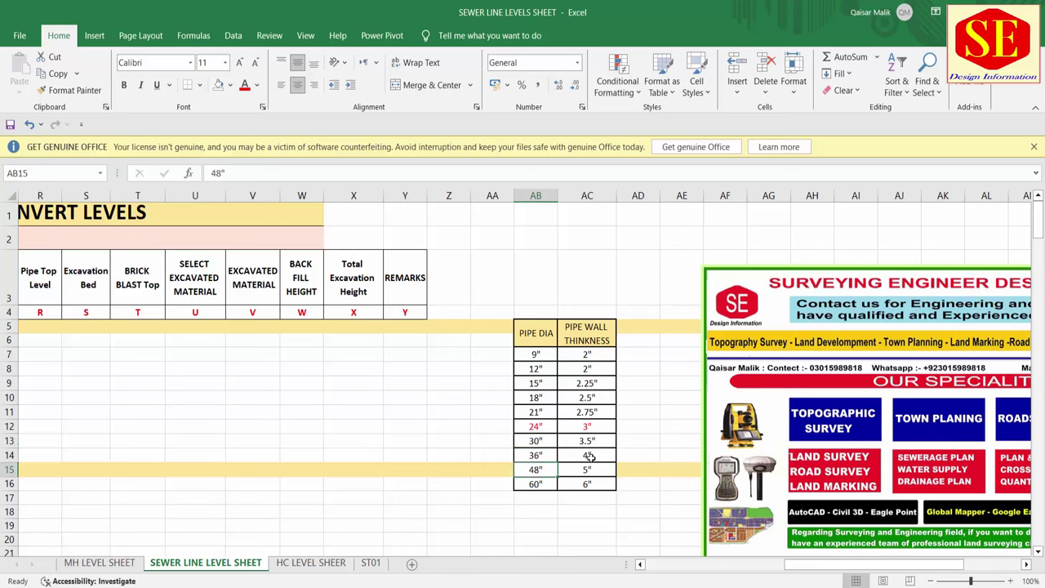
pyautogui.click(590, 456)
pyautogui.click(539, 369)
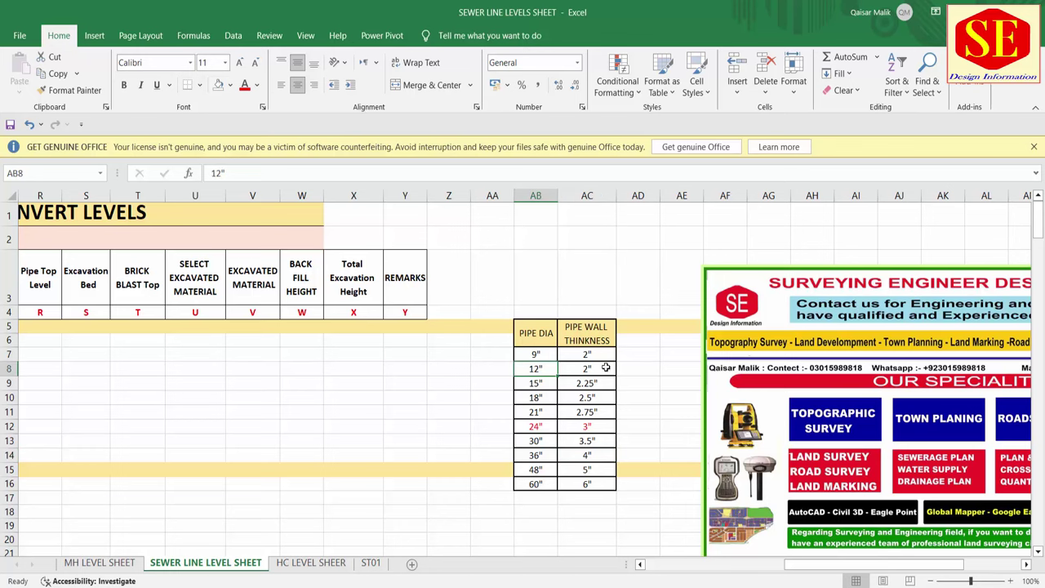
pyautogui.moveTo(800, 566); pyautogui.dragTo(662, 579)
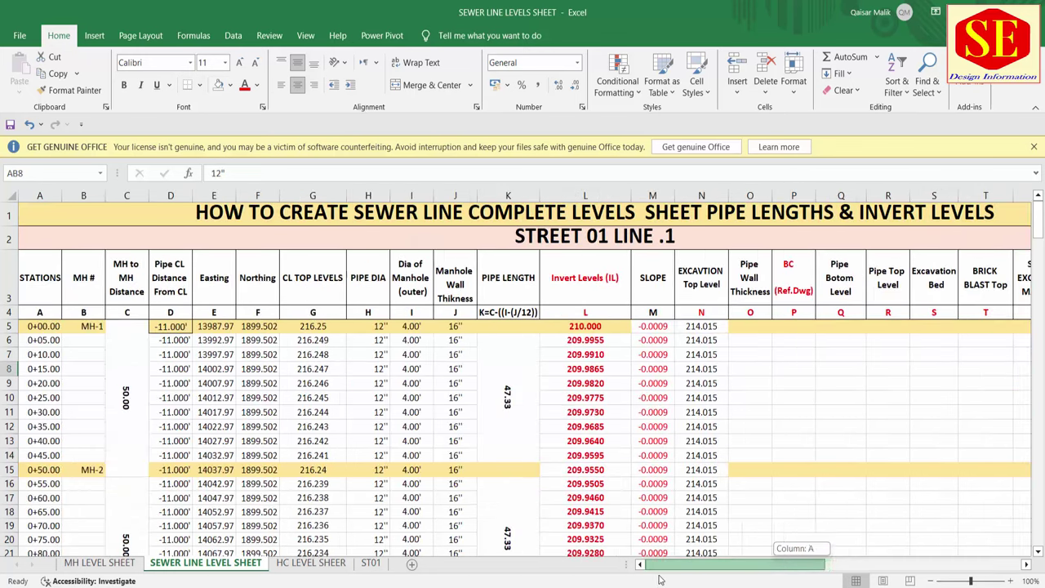
pyautogui.click(751, 327)
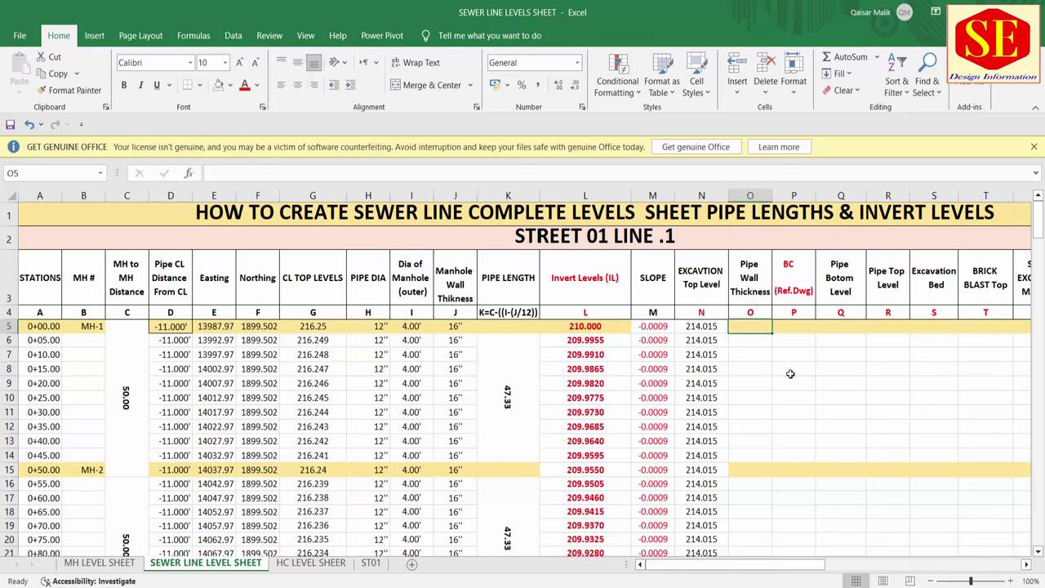
pyautogui.write('2')
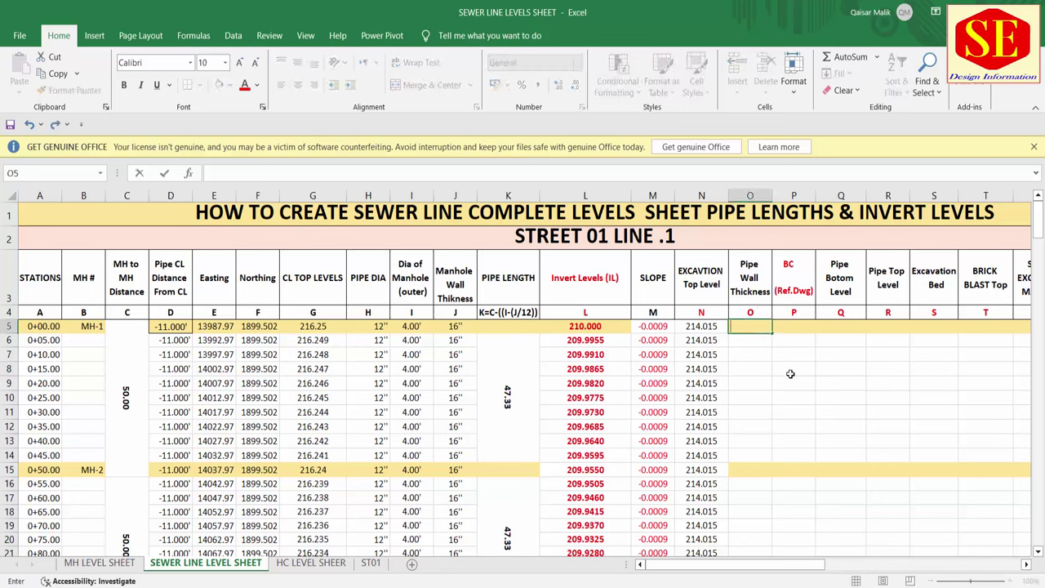
pyautogui.write('=2/')
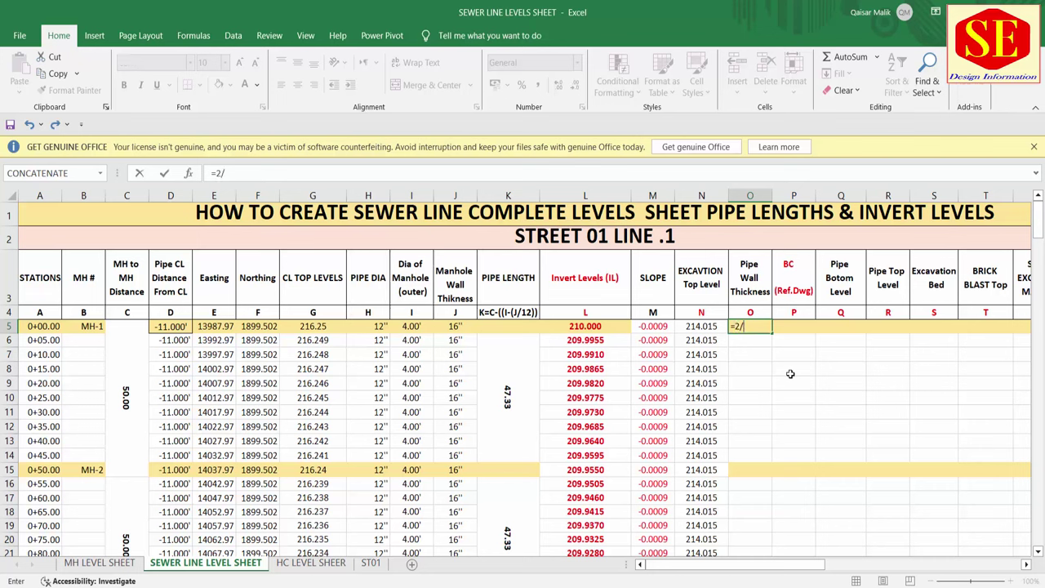
pyautogui.write('12')
pyautogui.press('Return')
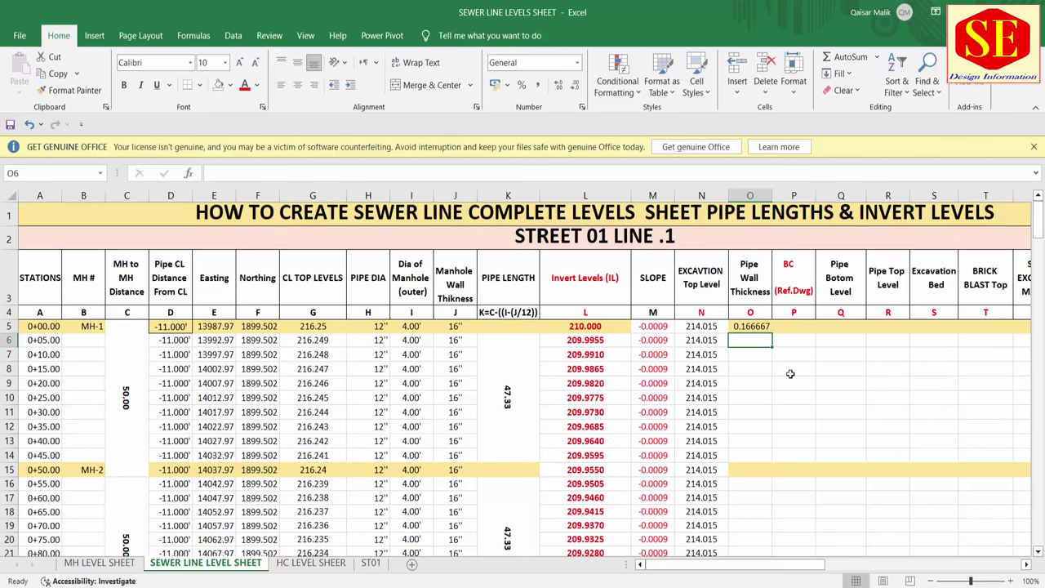
pyautogui.click(759, 330)
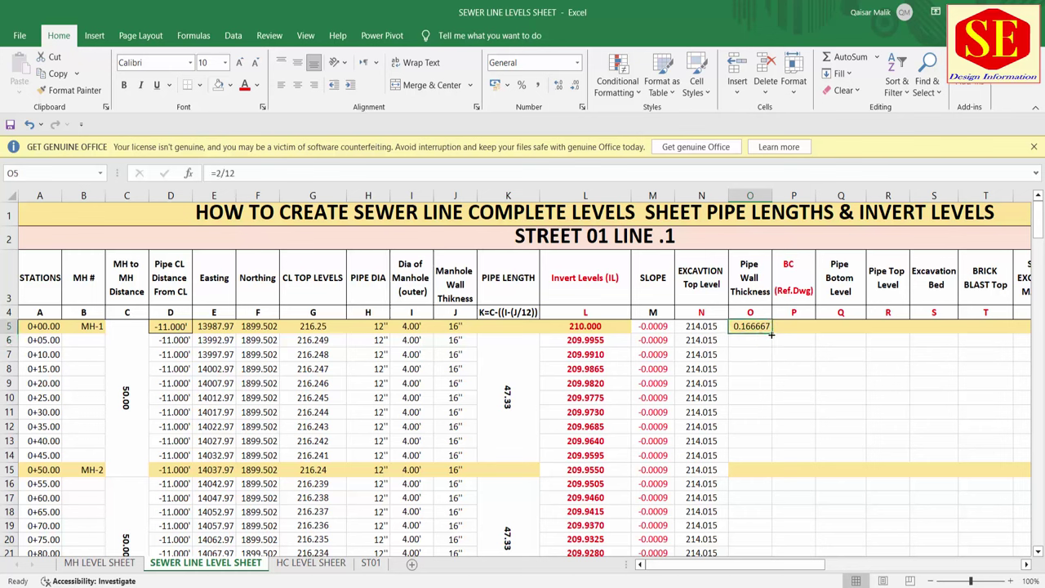
pyautogui.doubleClick(770, 334)
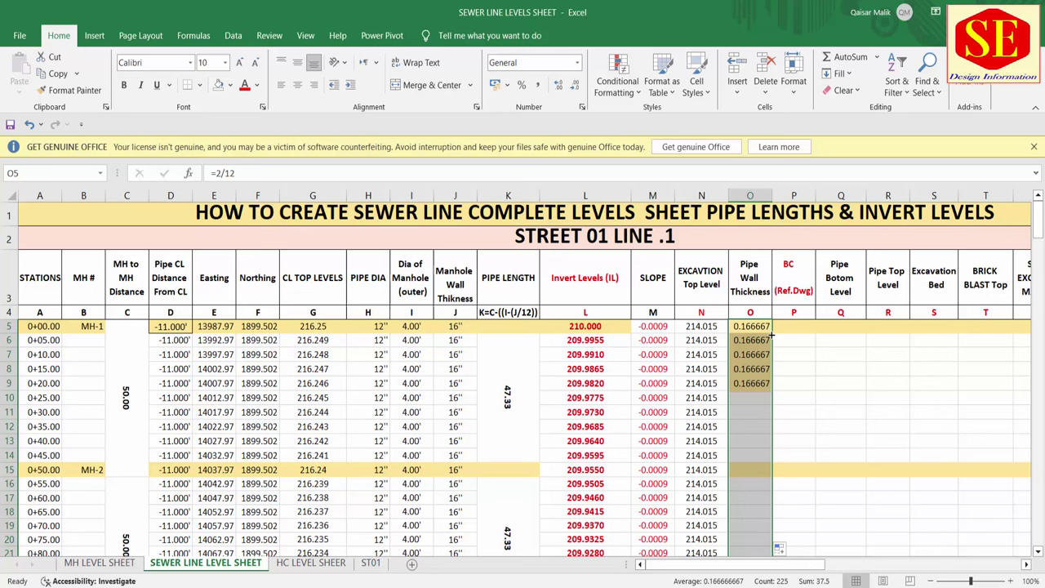
pyautogui.click(218, 84)
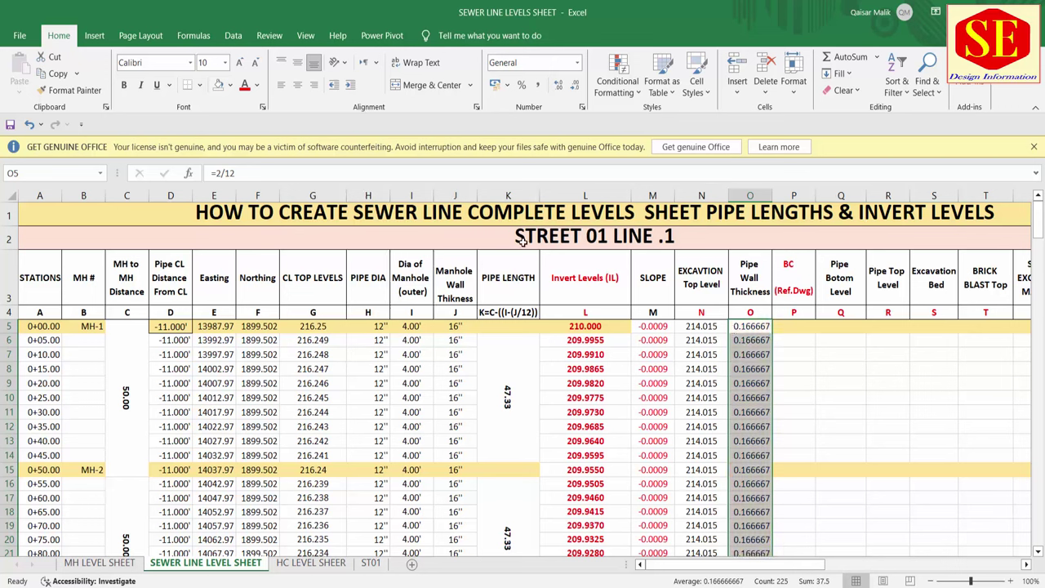
pyautogui.click(574, 86)
pyautogui.click(574, 86)
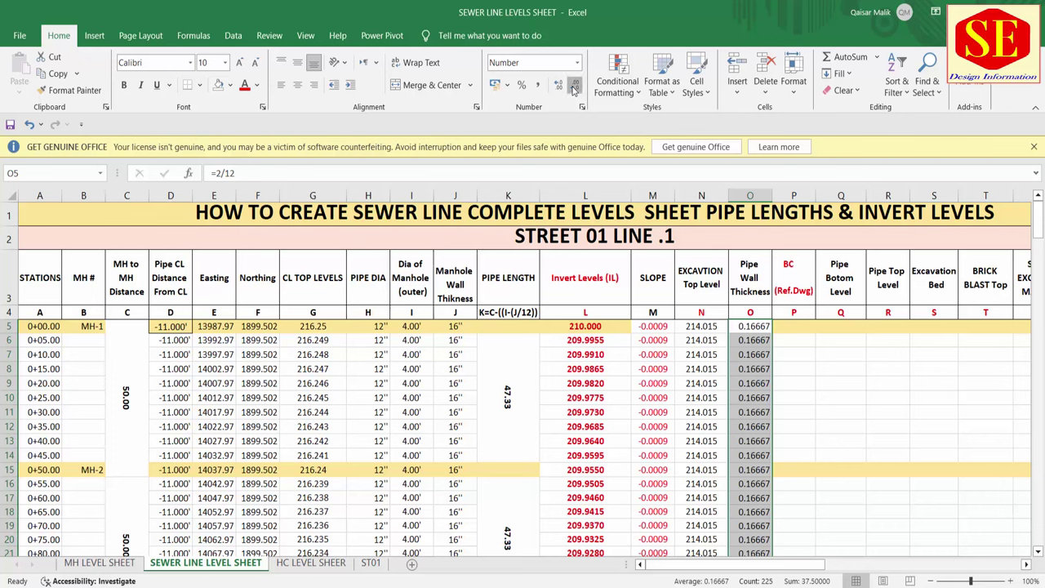
pyautogui.click(302, 88)
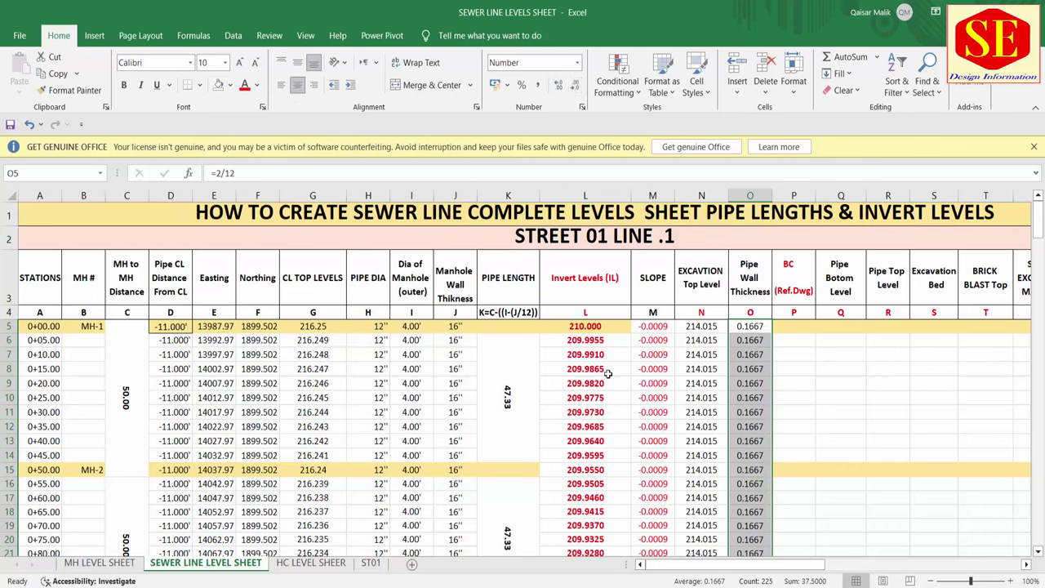
pyautogui.click(375, 329)
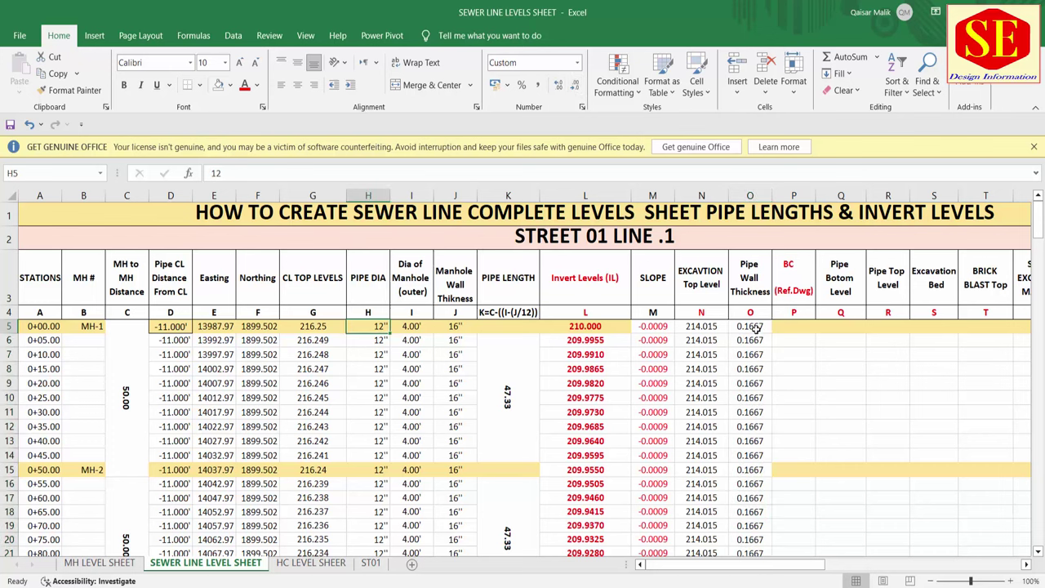
pyautogui.click(753, 328)
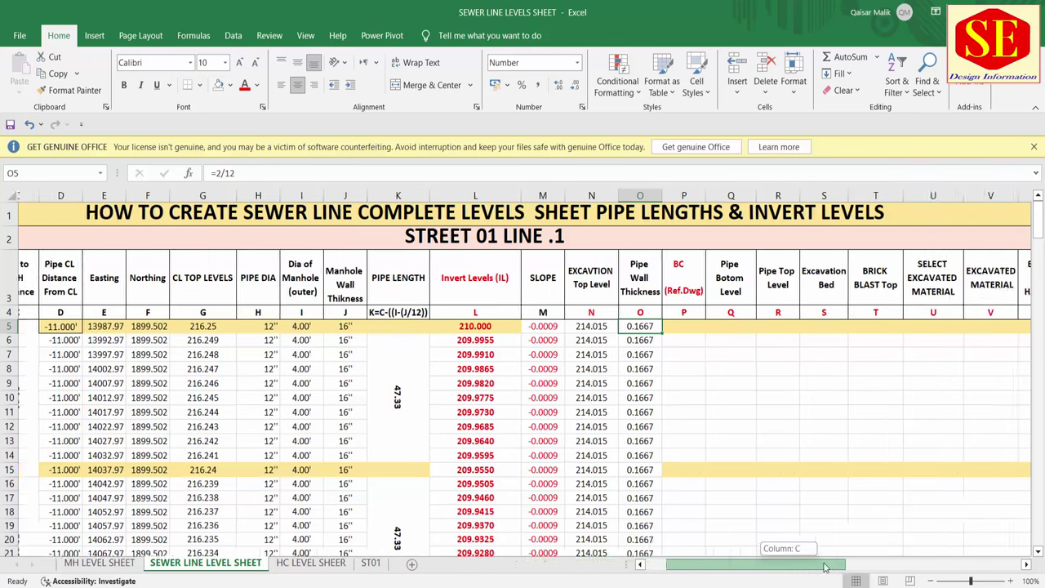
pyautogui.moveTo(784, 564); pyautogui.dragTo(915, 564)
pyautogui.click(586, 383)
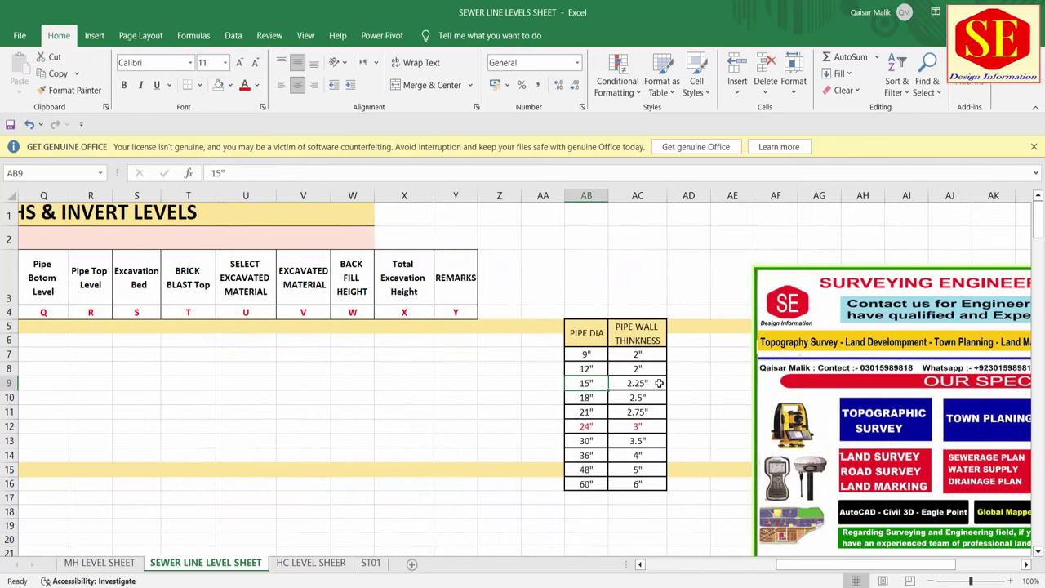
pyautogui.click(650, 386)
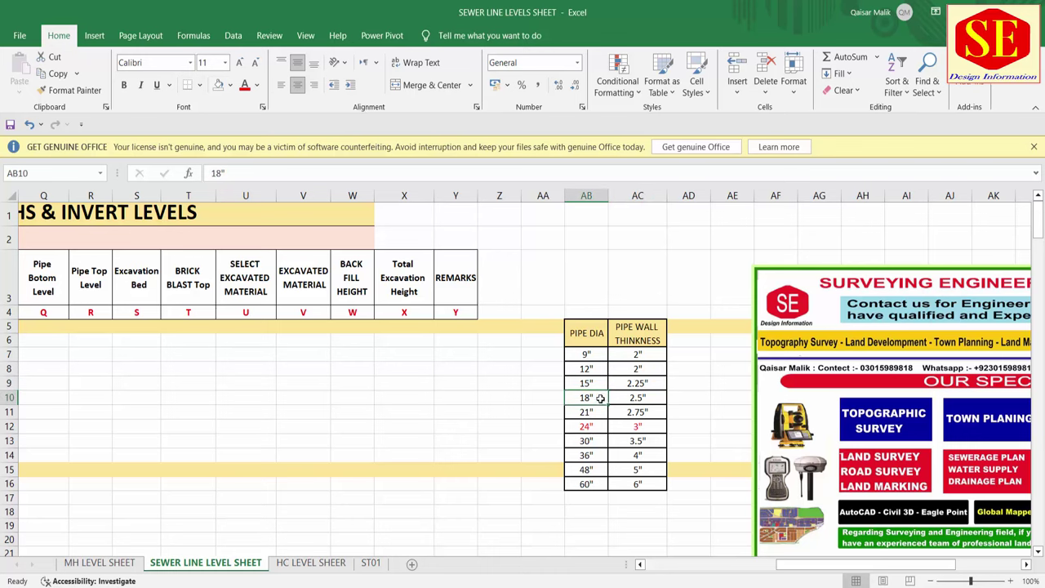
pyautogui.click(619, 398)
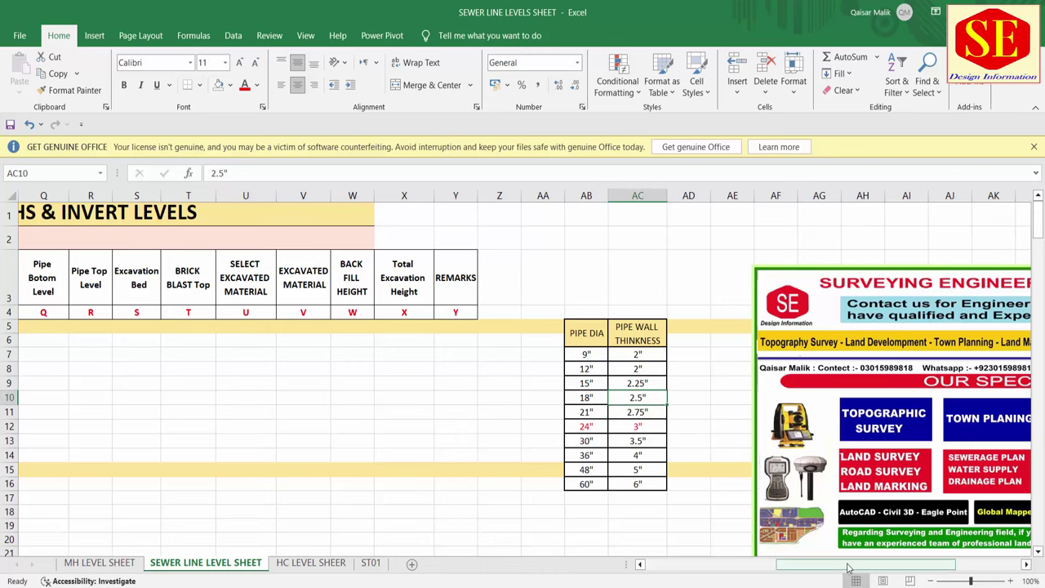
pyautogui.moveTo(849, 568); pyautogui.dragTo(719, 567)
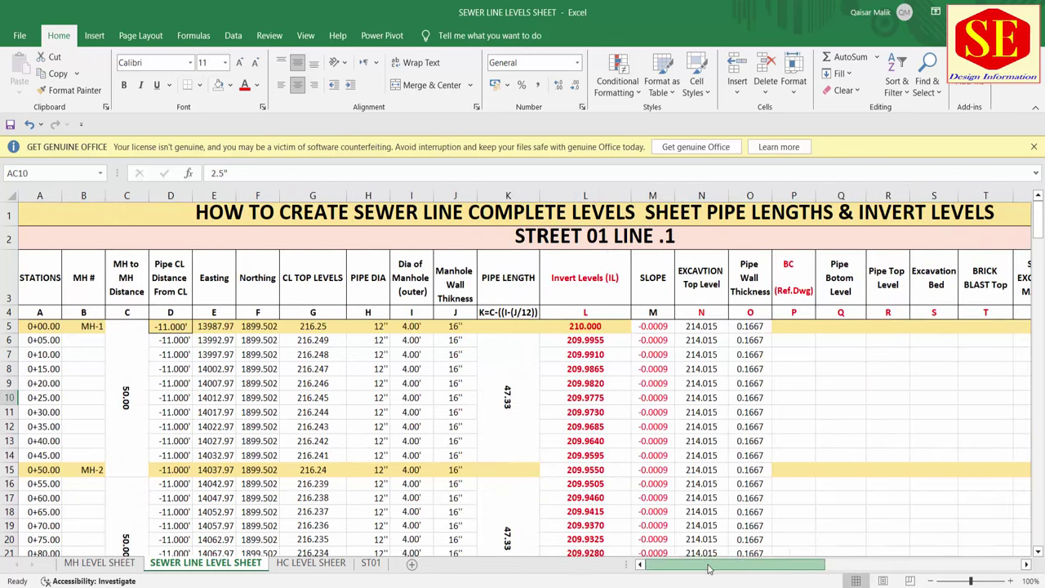
pyautogui.click(753, 326)
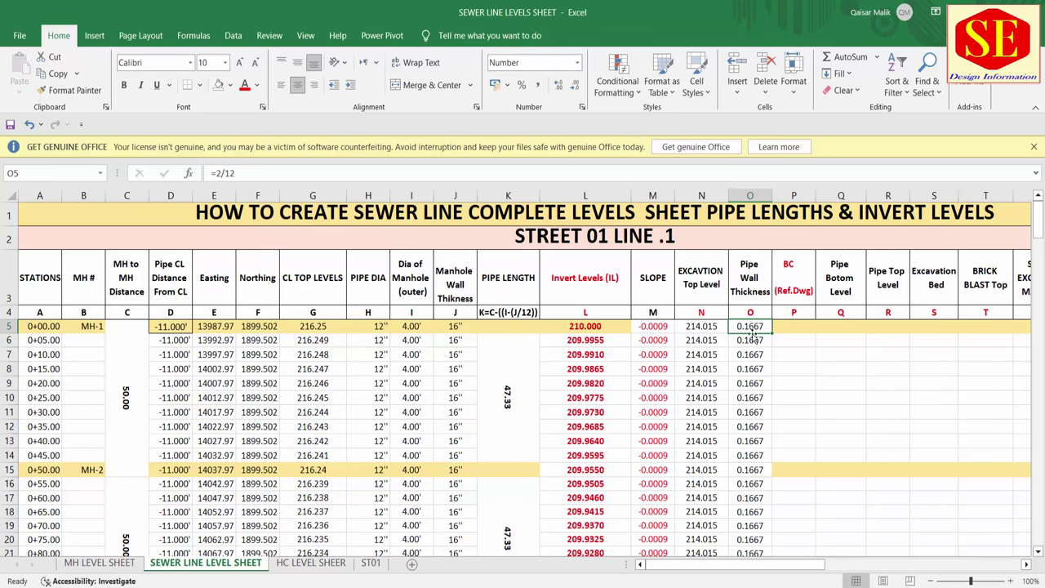
pyautogui.click(787, 266)
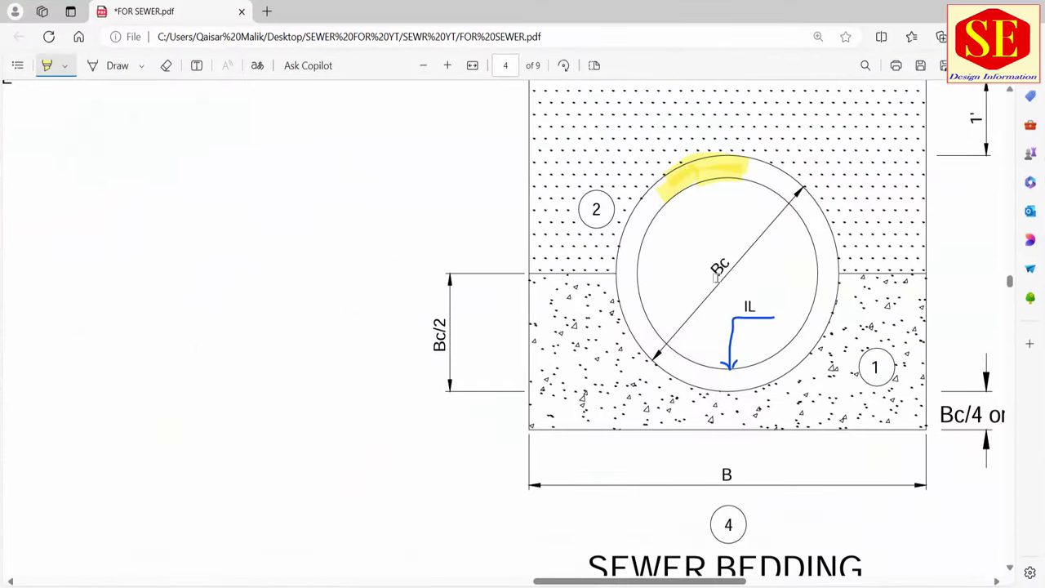
# Step: Highlight the Bc diameter label in yellow, then return to the levels workbook
pyautogui.moveTo(711, 260); pyautogui.dragTo(741, 266)
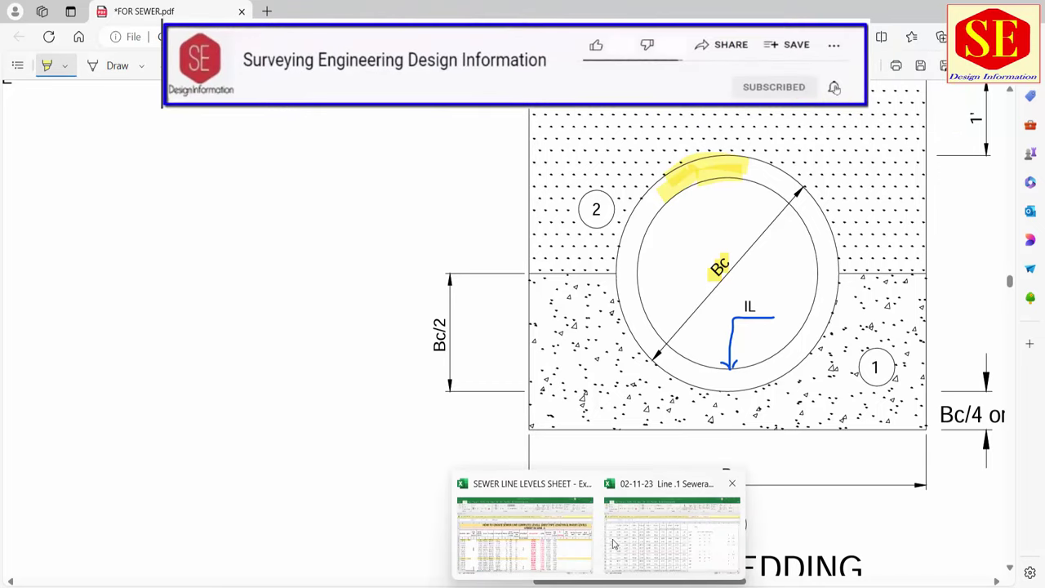
pyautogui.click(523, 523)
# Step: Label P4 with 'P=(H/12)+(O+O)' and check O5's =2/12 wall thickness formula
pyautogui.click(792, 326)
pyautogui.hscroll(3, 446, 311)
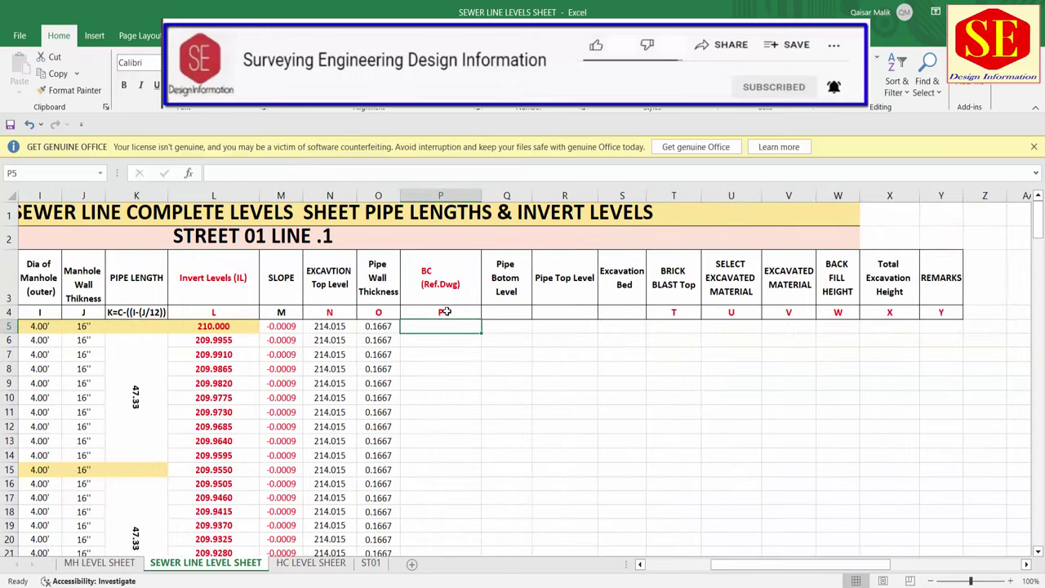
pyautogui.click(449, 312)
pyautogui.write('P')
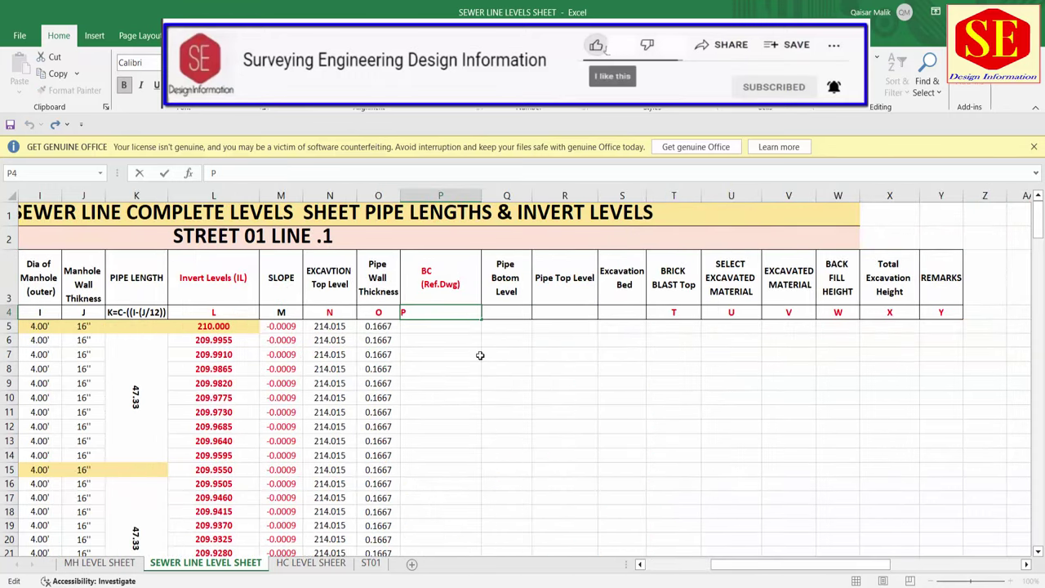
pyautogui.write('=')
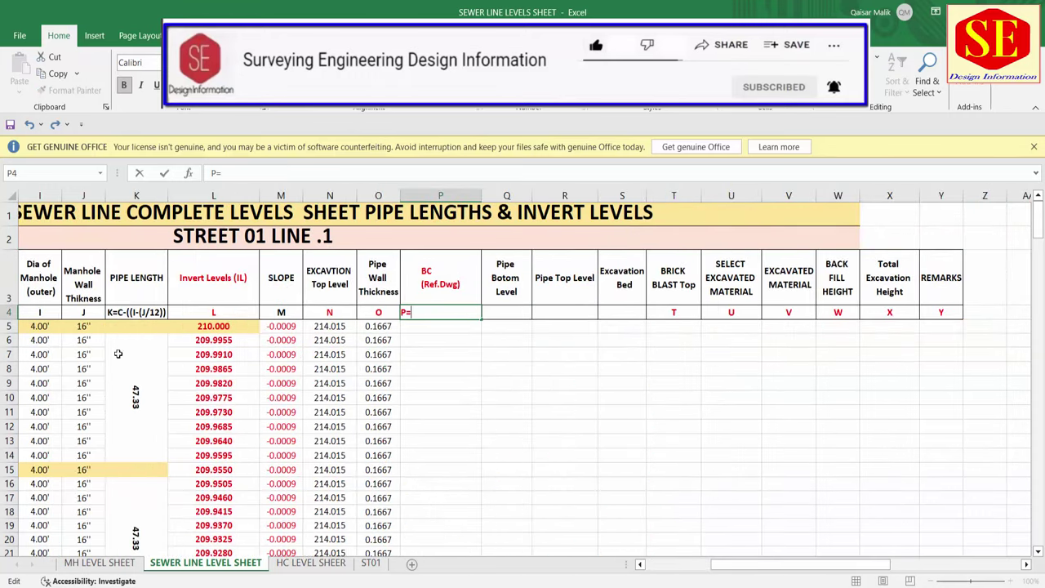
pyautogui.moveTo(783, 565); pyautogui.dragTo(735, 567)
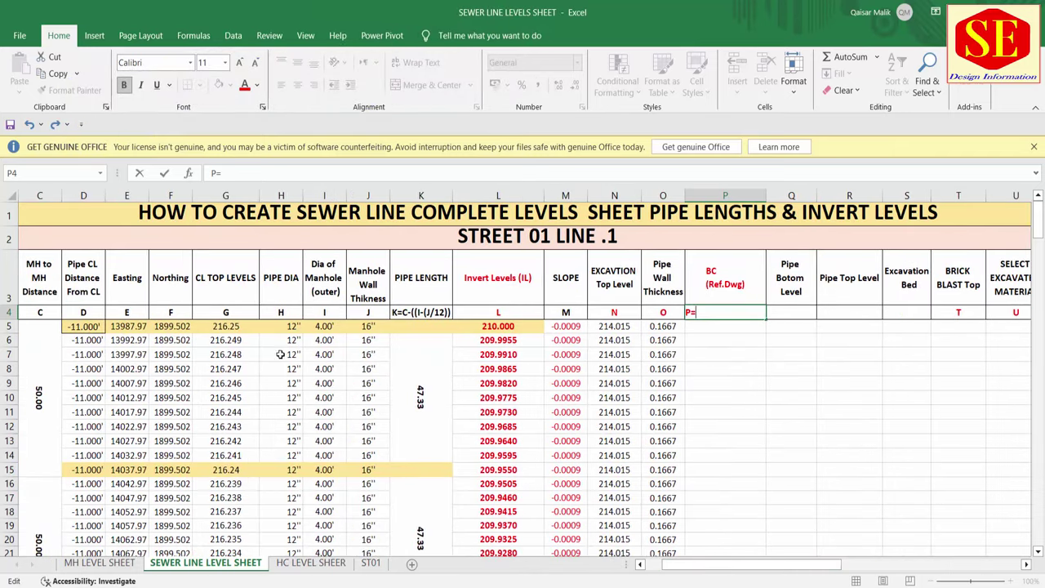
pyautogui.write('H')
pyautogui.write('/12)+(O+O)')
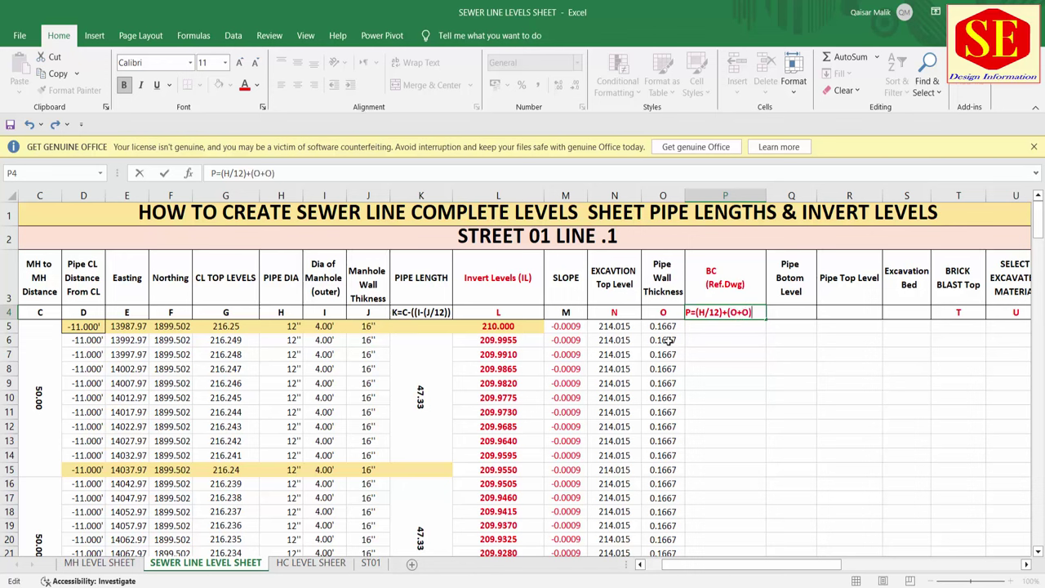
pyautogui.press('Return')
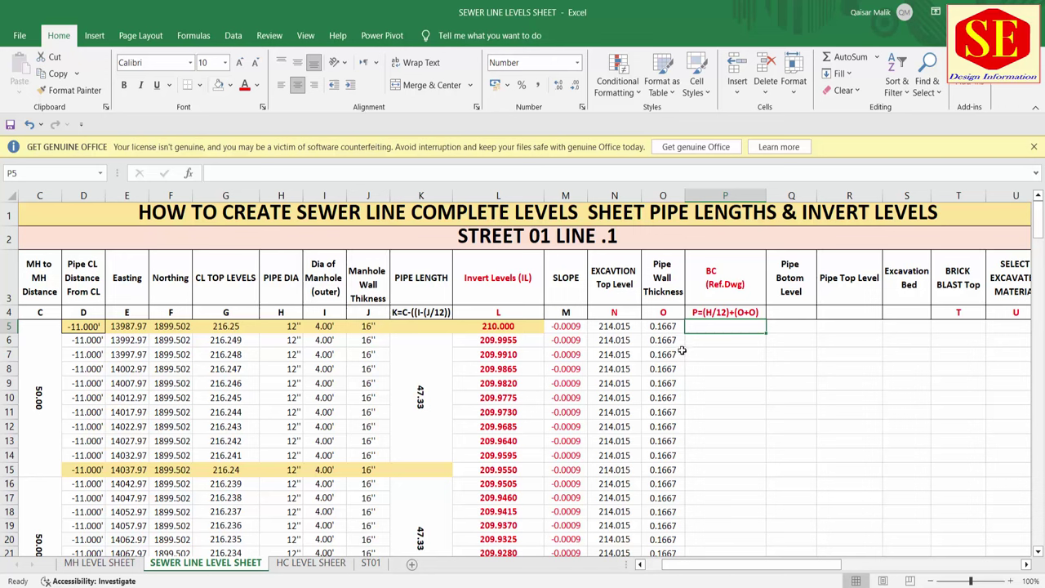
pyautogui.click(668, 325)
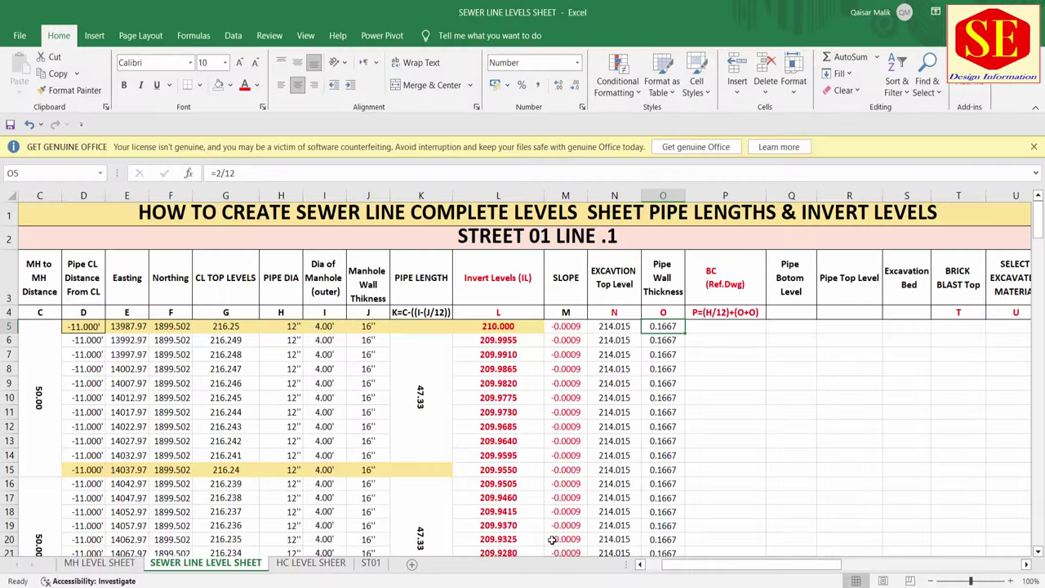
# Step: Enter =(H5/12)+(O5+O5) in P5 and fill it down so every row shows 1.3333
pyautogui.click(739, 327)
pyautogui.write('=')
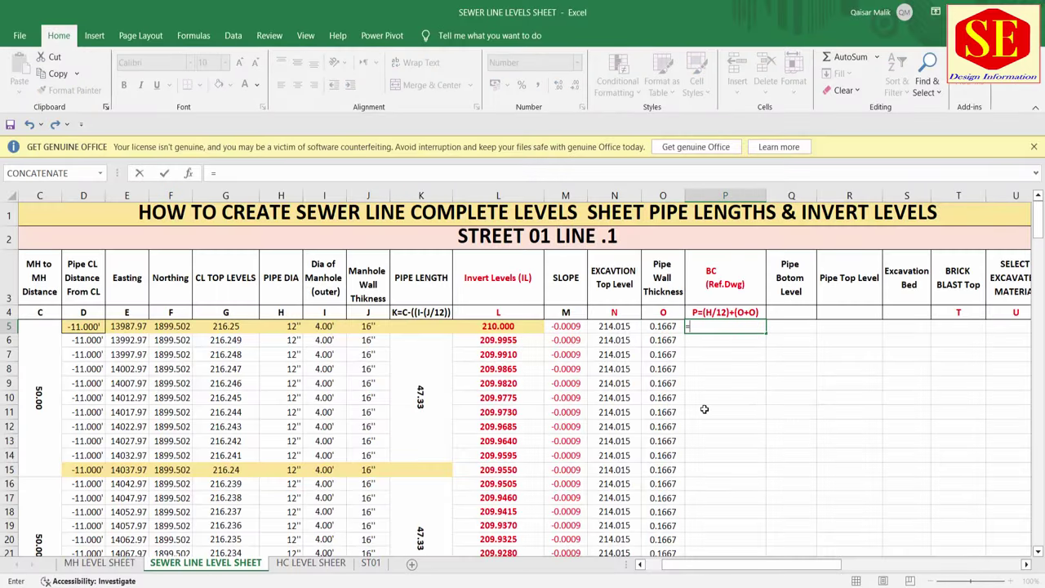
pyautogui.write('(')
pyautogui.click(282, 326)
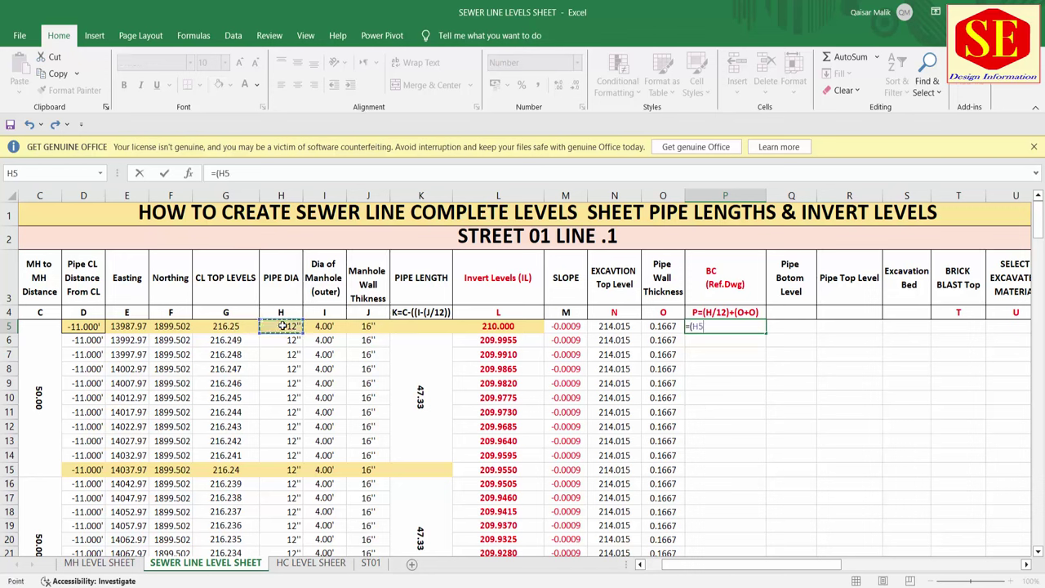
pyautogui.write('/12)+(')
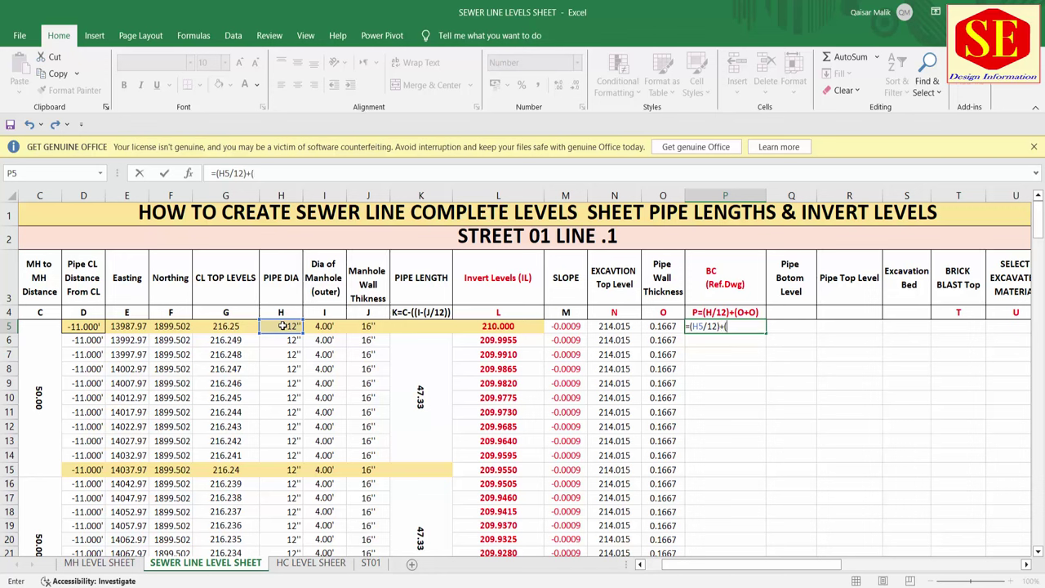
pyautogui.click(663, 326)
pyautogui.write('+')
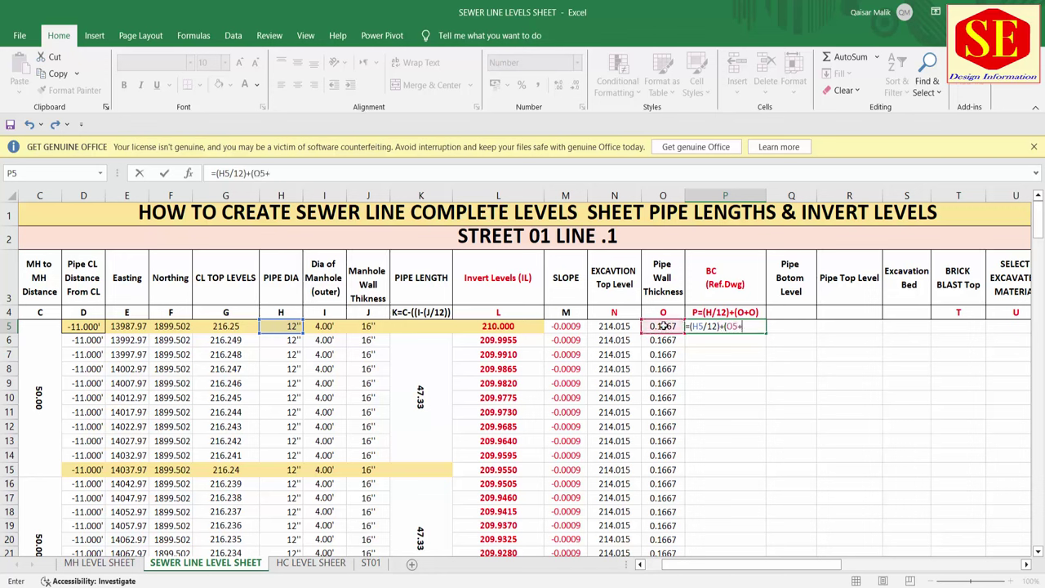
pyautogui.click(664, 326)
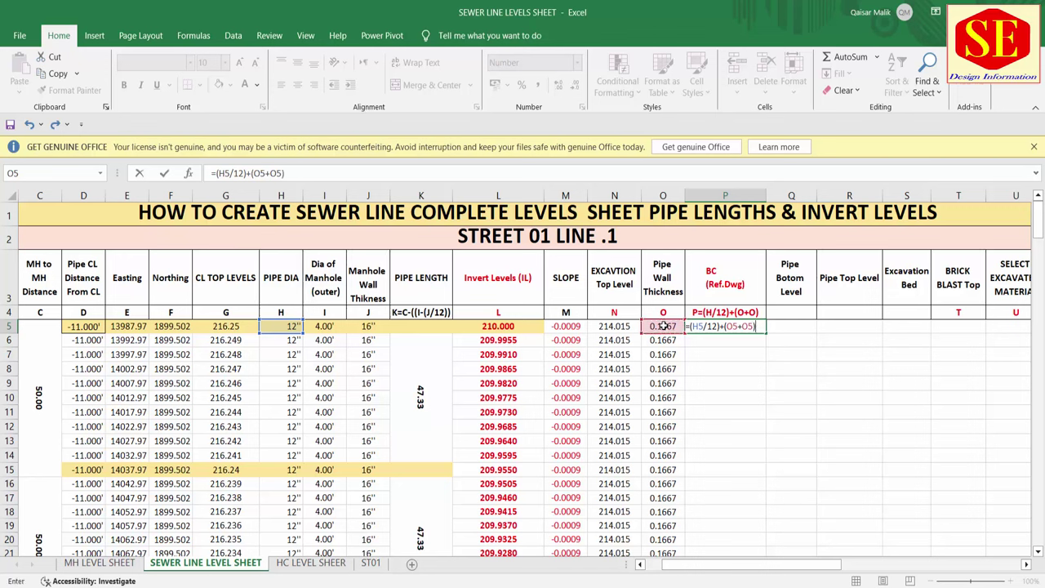
pyautogui.write(')')
pyautogui.press('Return')
pyautogui.click(760, 326)
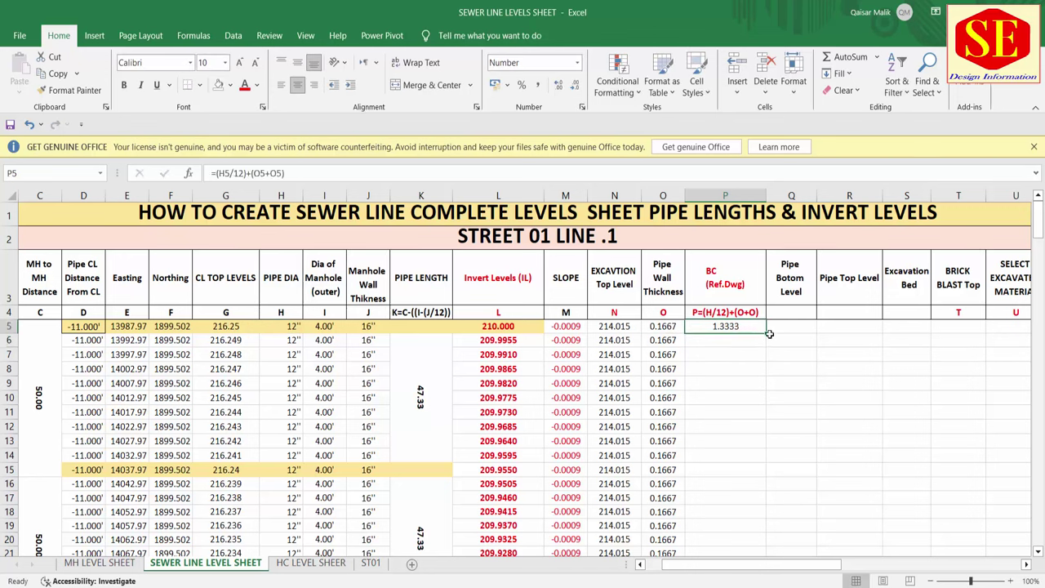
pyautogui.doubleClick(764, 332)
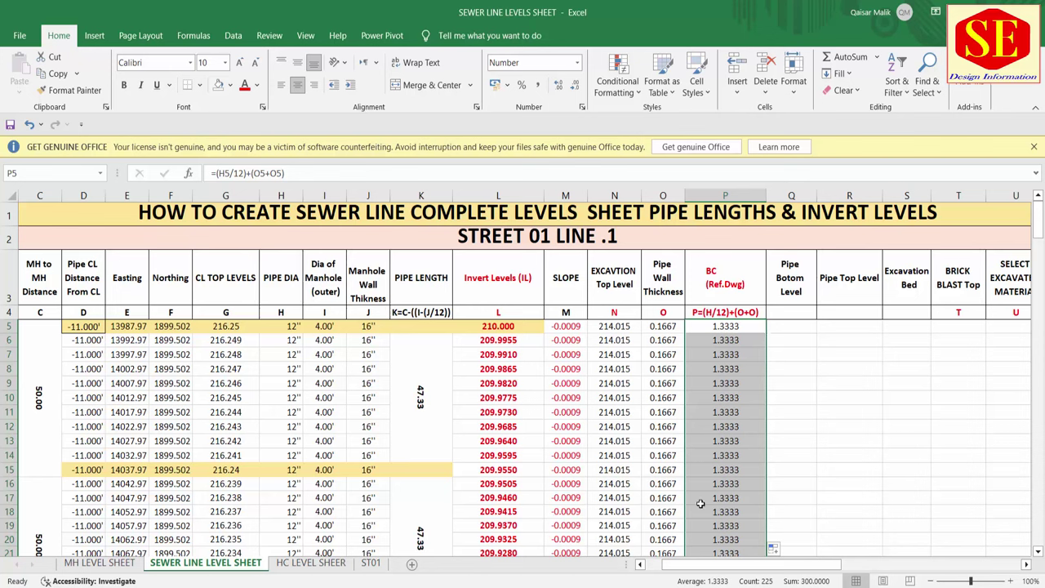
pyautogui.click(849, 383)
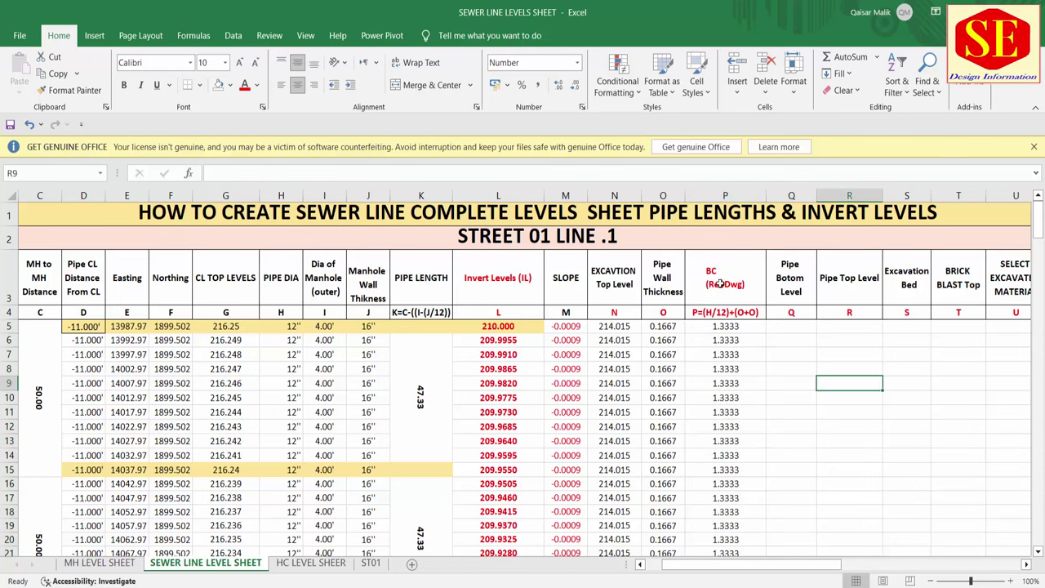
pyautogui.click(734, 326)
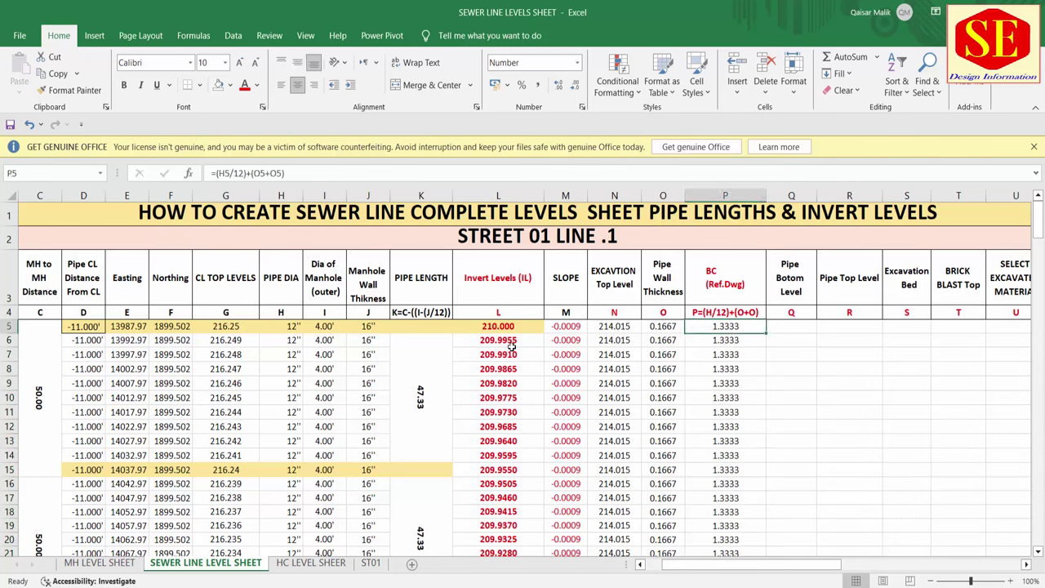
pyautogui.click(295, 327)
pyautogui.write('15')
pyautogui.press('Return')
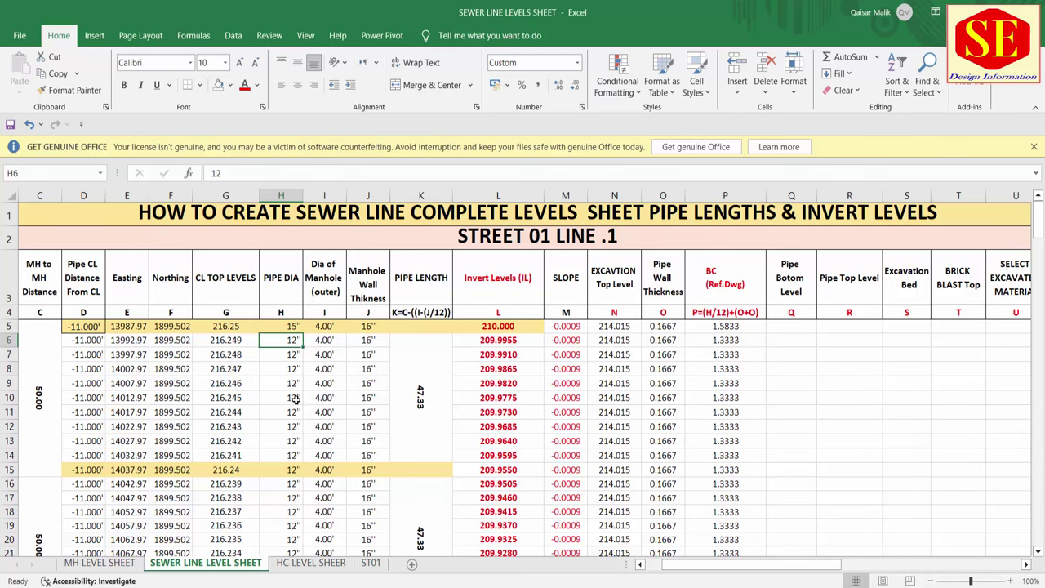
pyautogui.click(285, 326)
pyautogui.write('18')
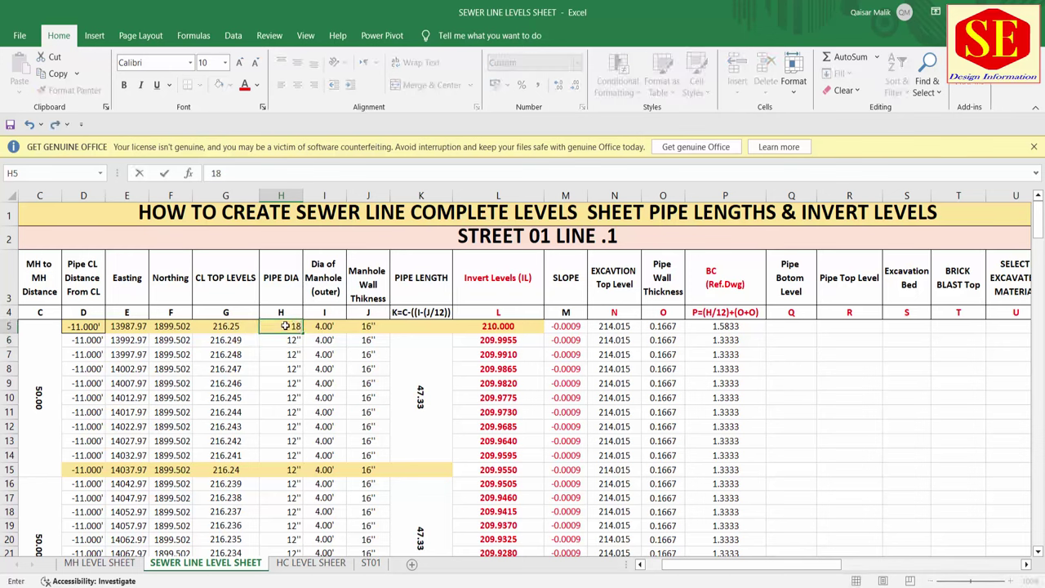
pyautogui.press('Return')
pyautogui.write('21')
pyautogui.press('Return')
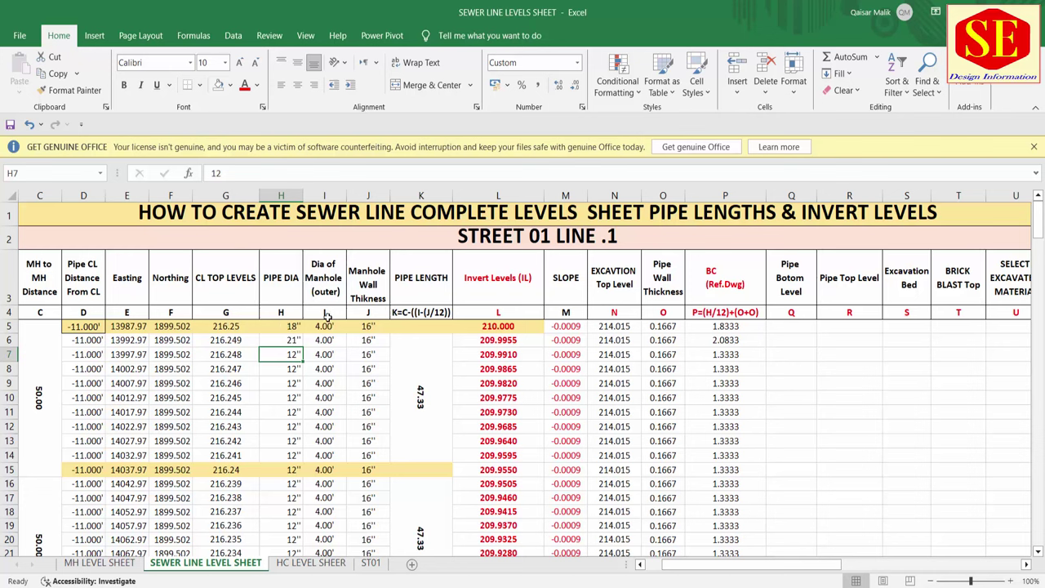
pyautogui.hotkey('ctrl', 'z')
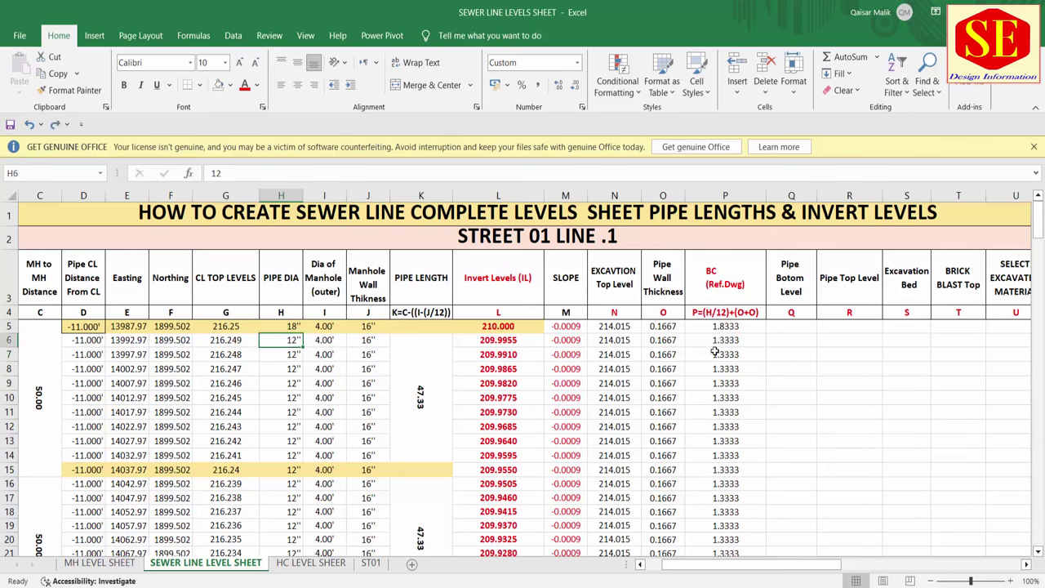
pyautogui.hotkey('ctrl', 'z')
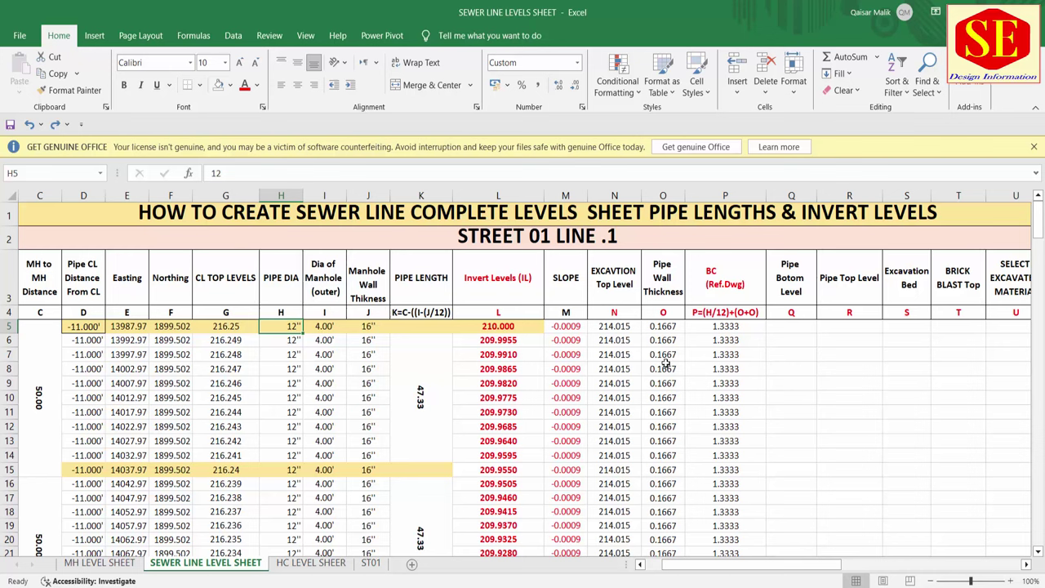
pyautogui.moveTo(725, 280); pyautogui.dragTo(723, 456)
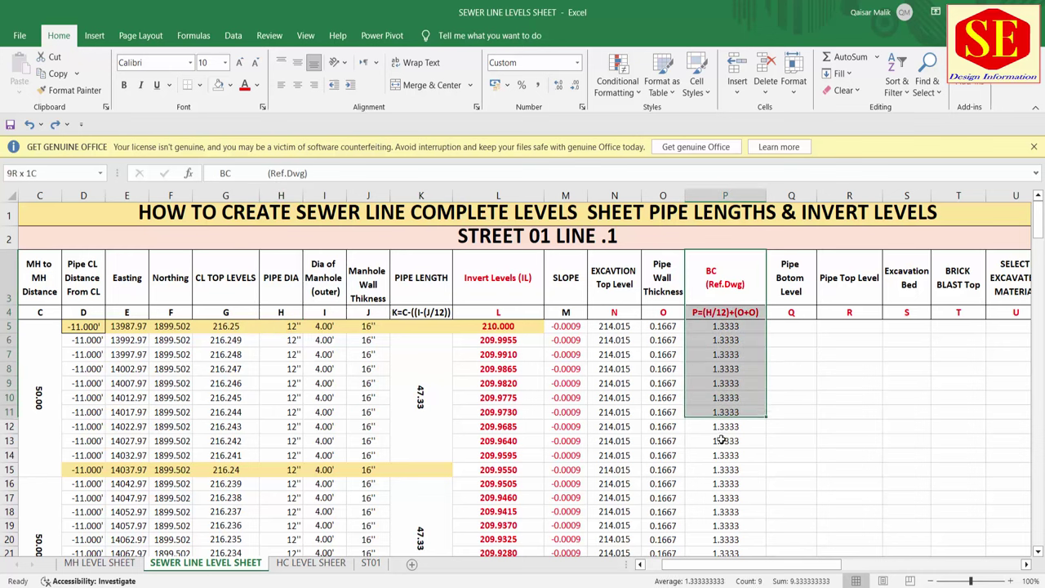
pyautogui.click(791, 282)
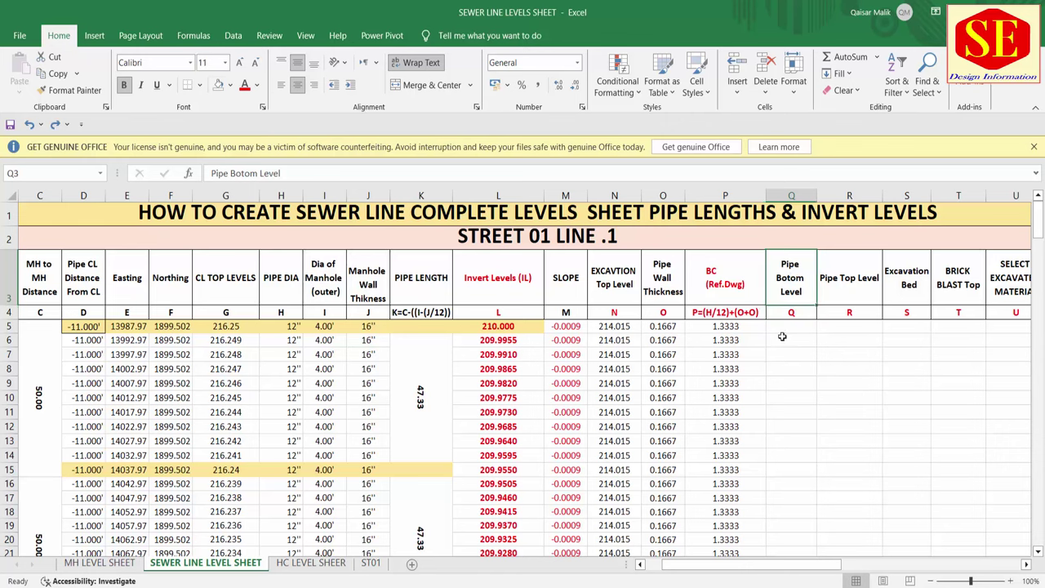
# Step: Label the Pipe Bottom Level reference cell Q4 with 'Q=L-O'
pyautogui.click(793, 311)
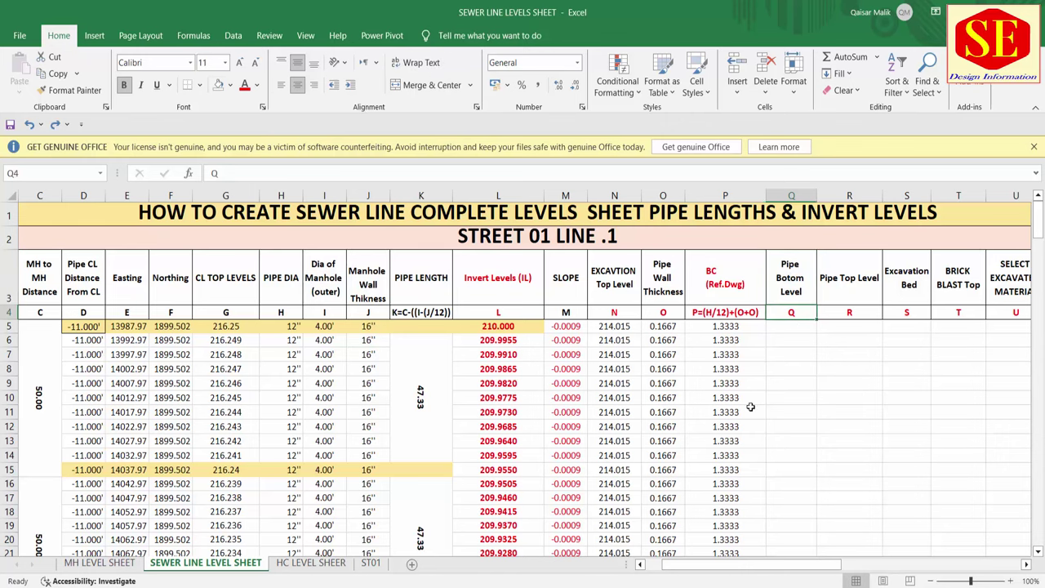
pyautogui.hotkey('alt', 'Tab')
pyautogui.doubleClick(799, 313)
pyautogui.write('=L')
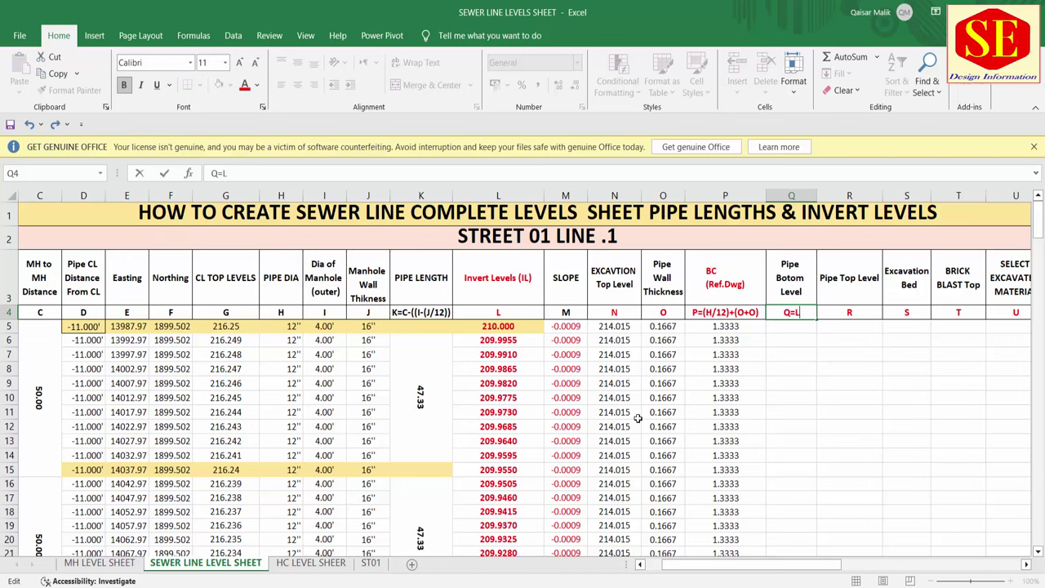
pyautogui.write('-')
pyautogui.write('O')
pyautogui.press('Return')
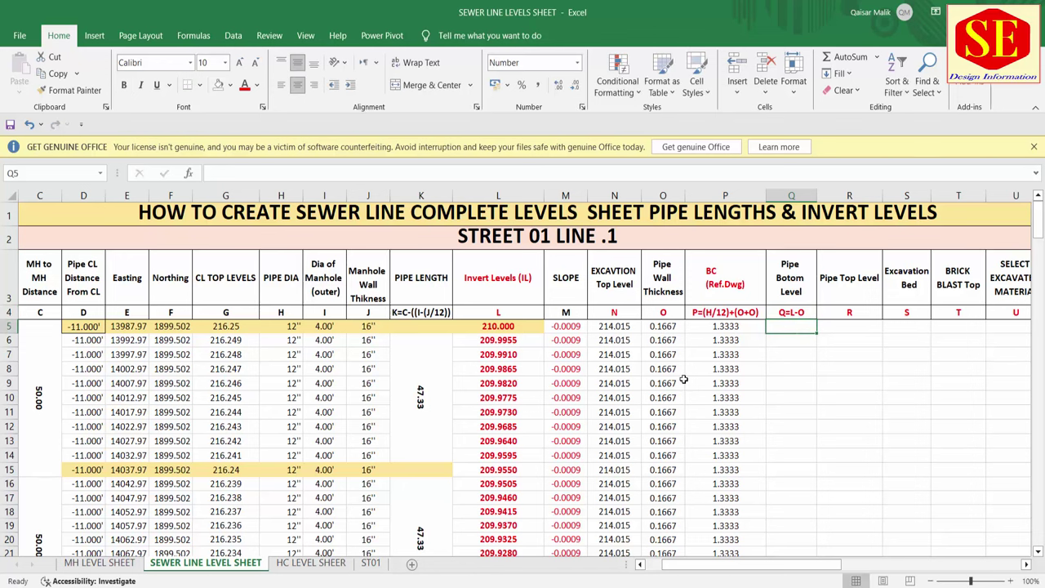
# Step: Enter =L5-O5 in Q5, fill it down the column, and verify Q52's formula
pyautogui.write('=')
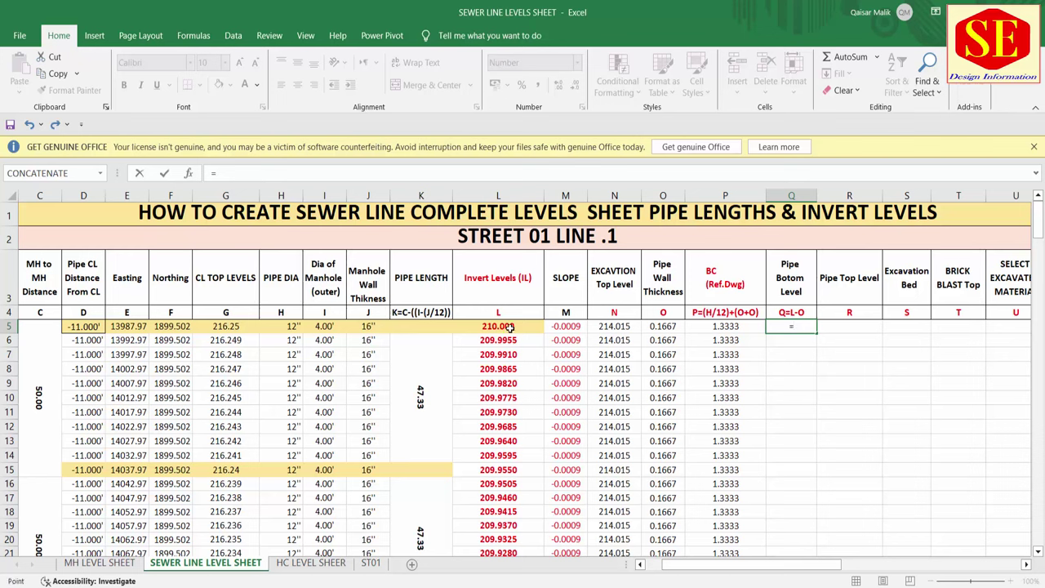
pyautogui.click(510, 327)
pyautogui.write('-')
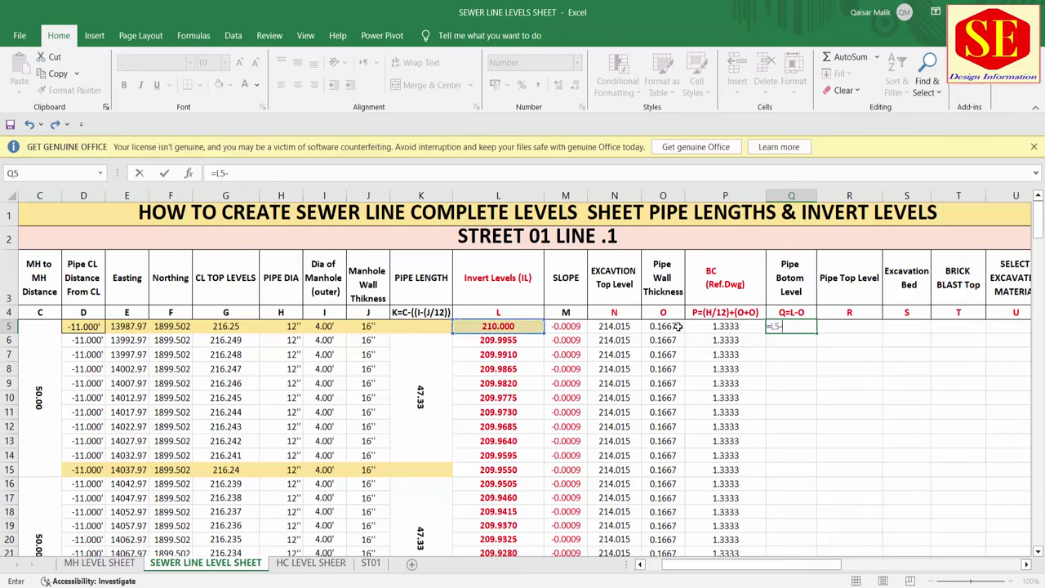
pyautogui.click(676, 326)
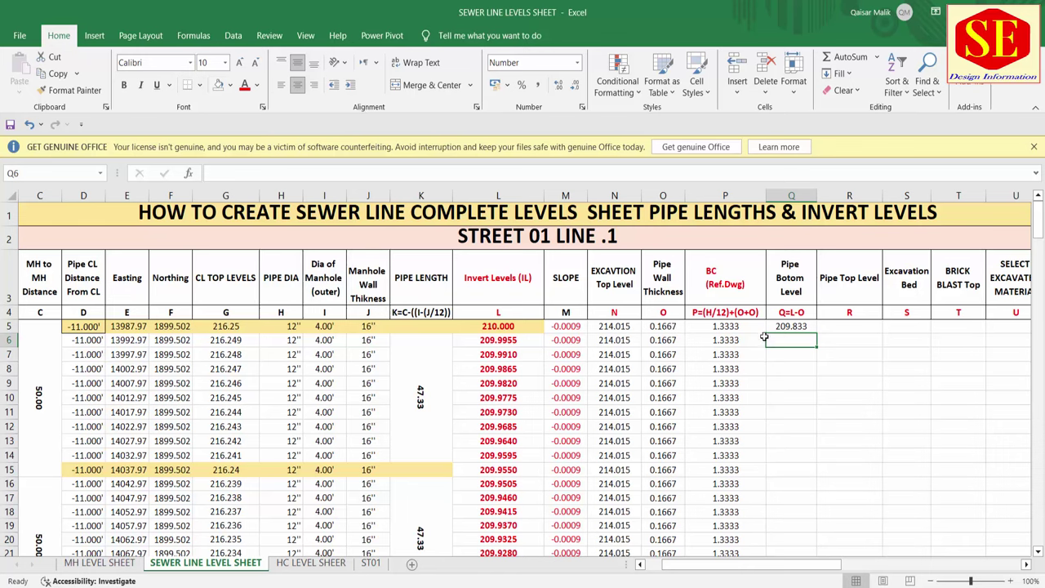
pyautogui.click(797, 326)
pyautogui.doubleClick(816, 332)
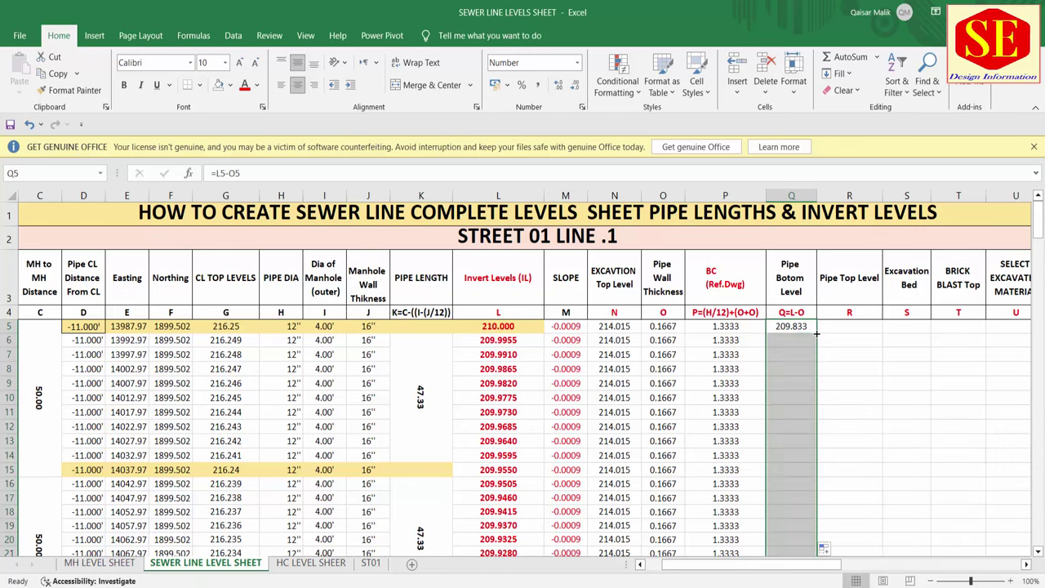
pyautogui.scroll(-5, 822, 372)
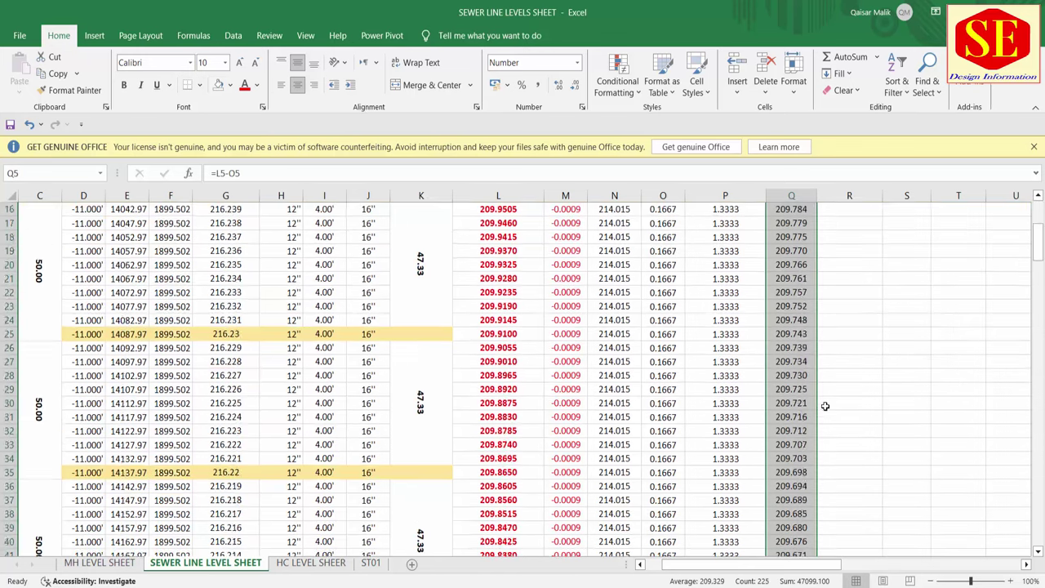
pyautogui.scroll(-7, 822, 372)
pyautogui.doubleClick(800, 418)
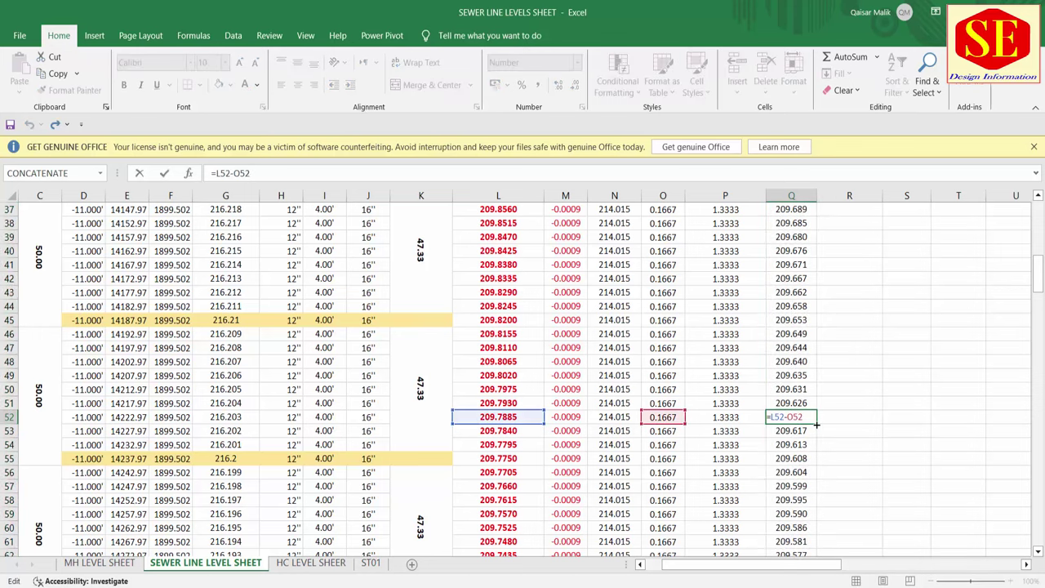
pyautogui.press('Escape')
# Step: Begin the Pipe Top Level label in R4 with 'R='
pyautogui.scroll(3, 865, 421)
pyautogui.scroll(3, 866, 421)
pyautogui.scroll(6, 866, 420)
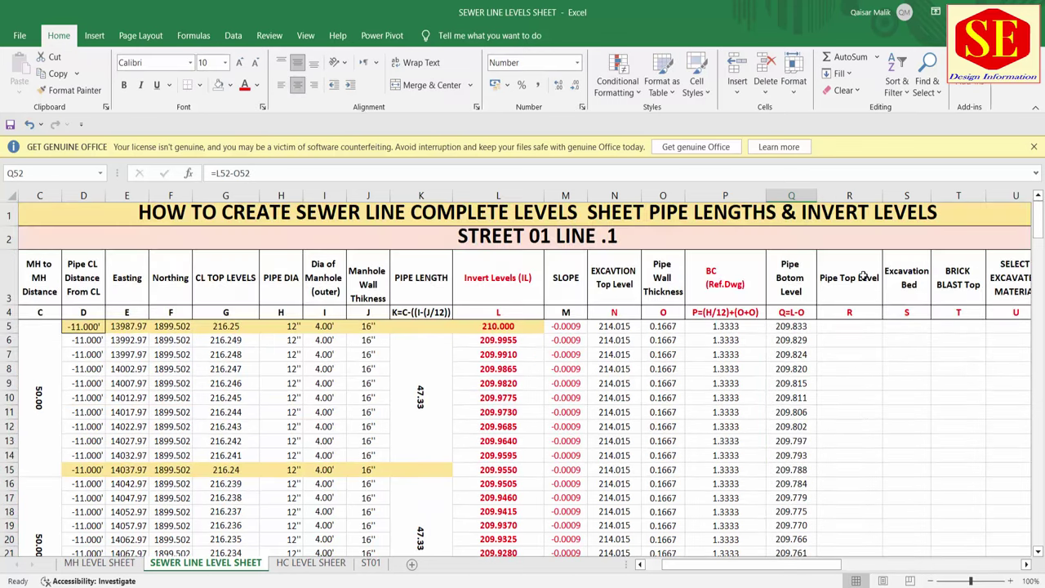
pyautogui.click(855, 278)
pyautogui.click(859, 312)
pyautogui.write('R')
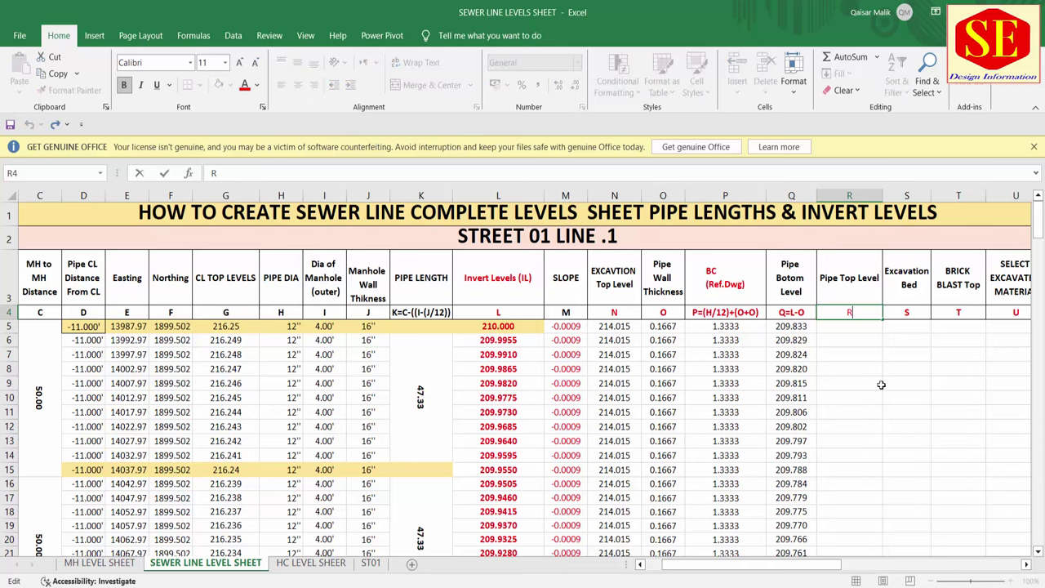
pyautogui.write('=')
# Step: Draw a yellow vertical highlight through the pipe down to IL, then return to Excel
pyautogui.hotkey('alt', 'Tab')
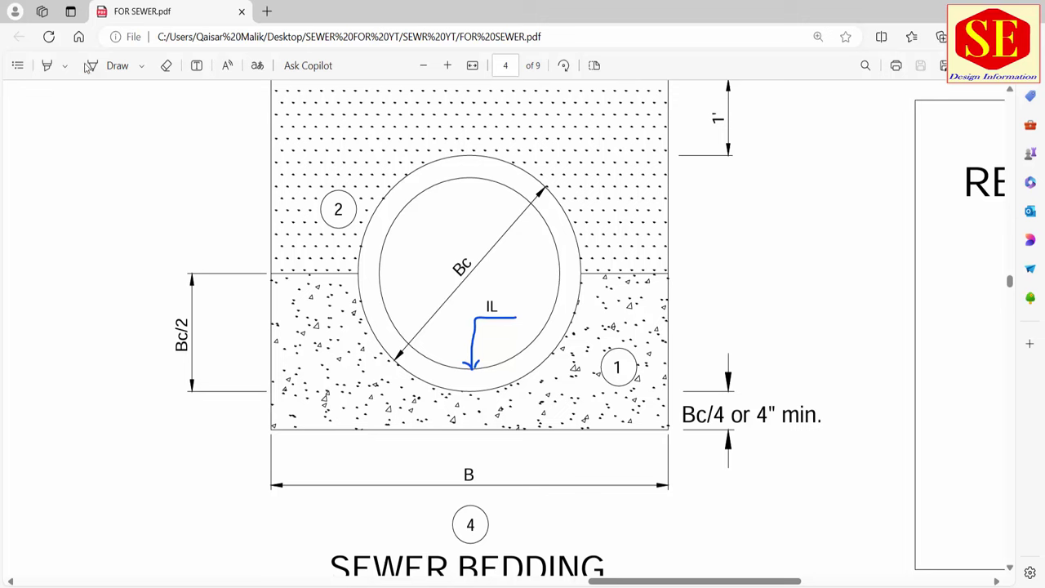
pyautogui.click(47, 65)
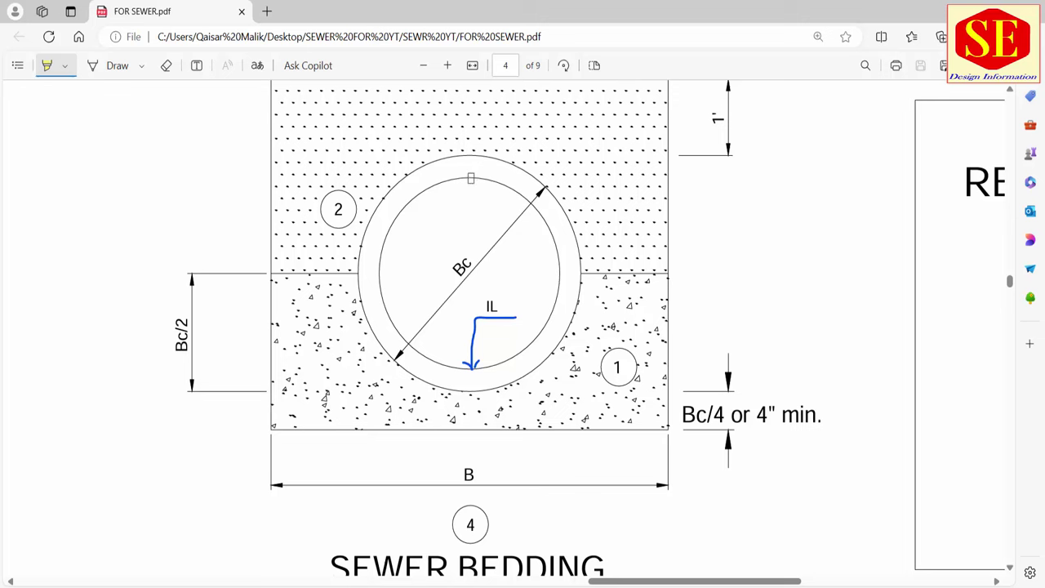
pyautogui.moveTo(470, 178); pyautogui.dragTo(479, 367)
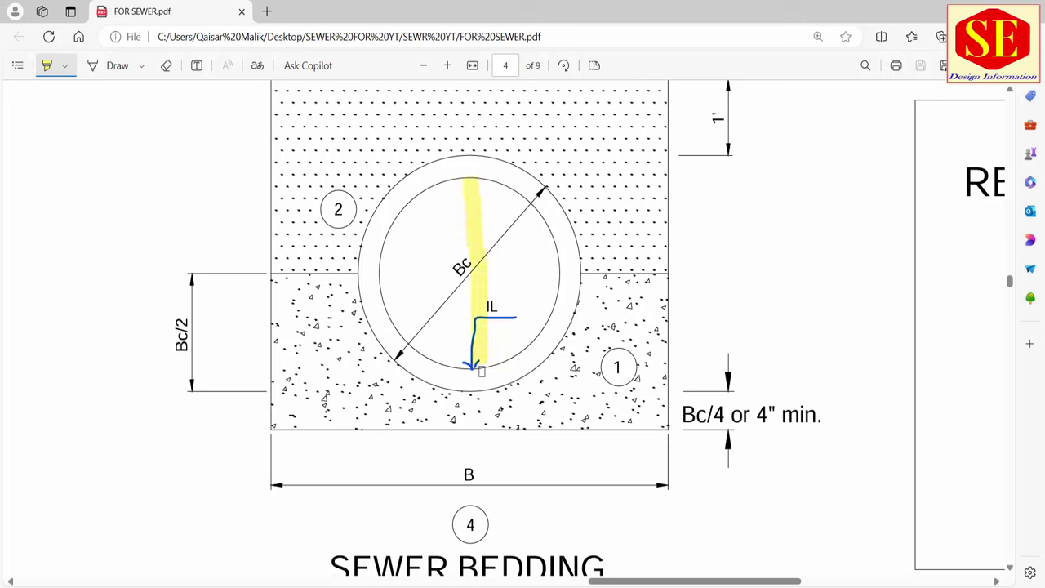
pyautogui.moveTo(465, 176); pyautogui.dragTo(451, 165)
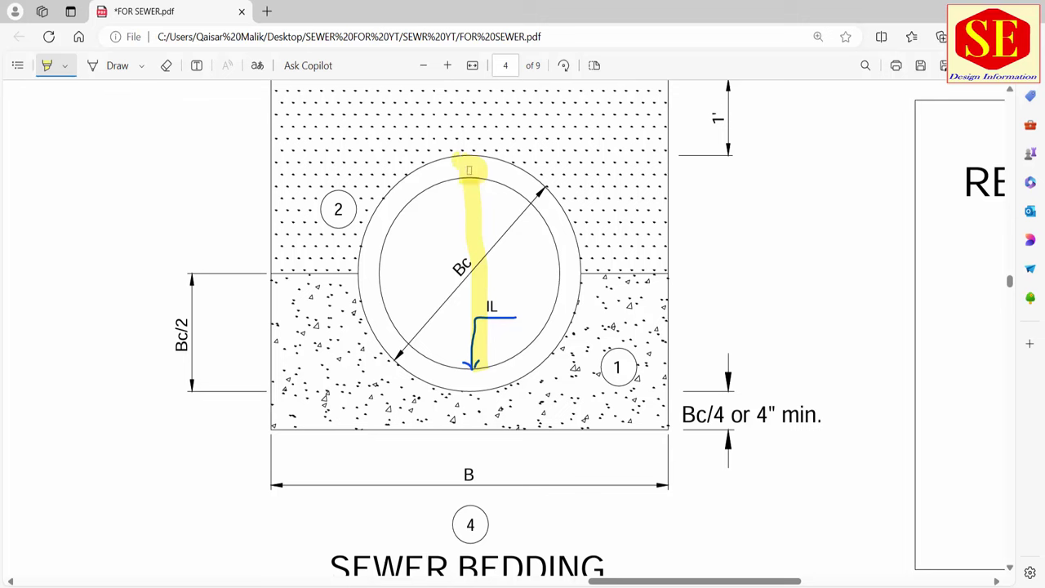
pyautogui.click(604, 559)
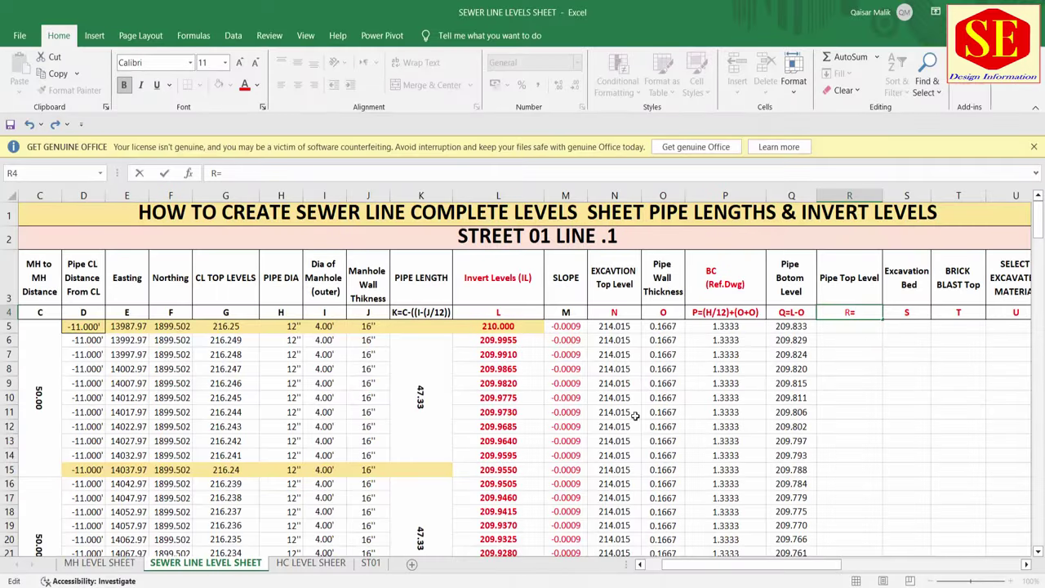
# Step: Complete the R4 heading as L+(H/12)+O and enter =L5+(H5/12)+O5 in R5
pyautogui.write('L')
pyautogui.write('+')
pyautogui.write('(')
pyautogui.write('H/12')
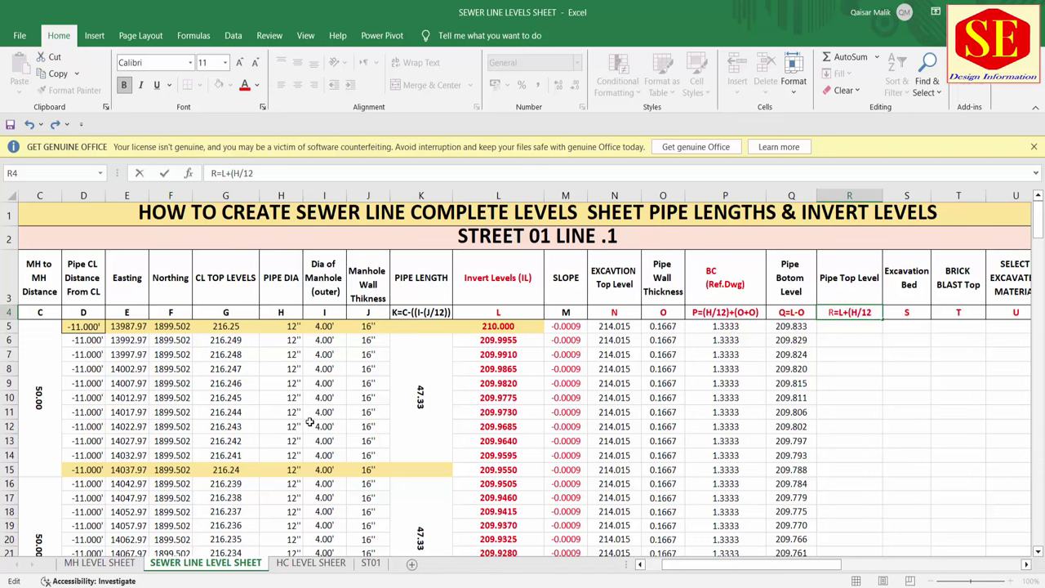
pyautogui.write(')')
pyautogui.write('+')
pyautogui.write('O')
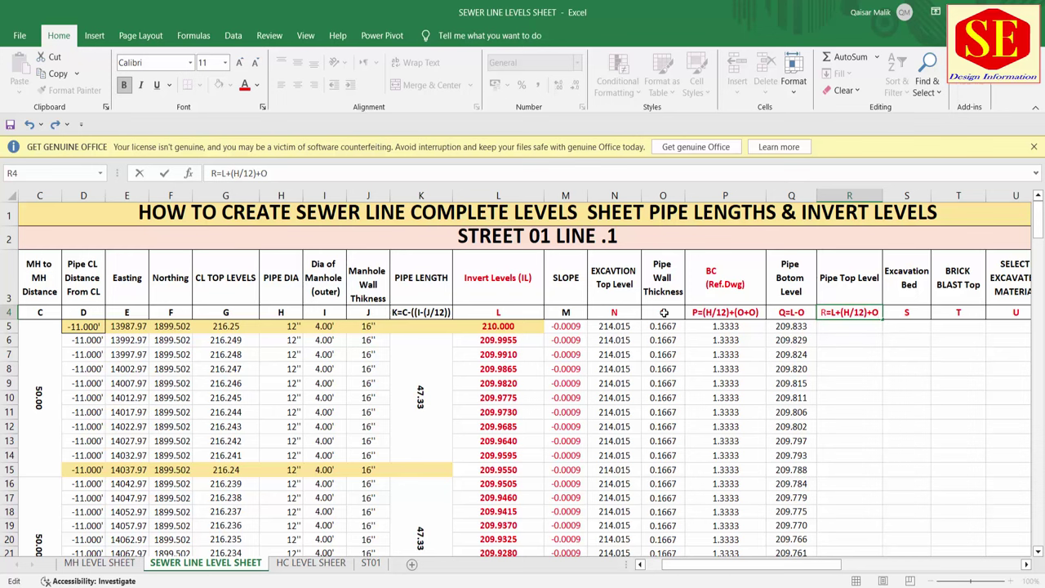
pyautogui.press('Return')
pyautogui.write('=')
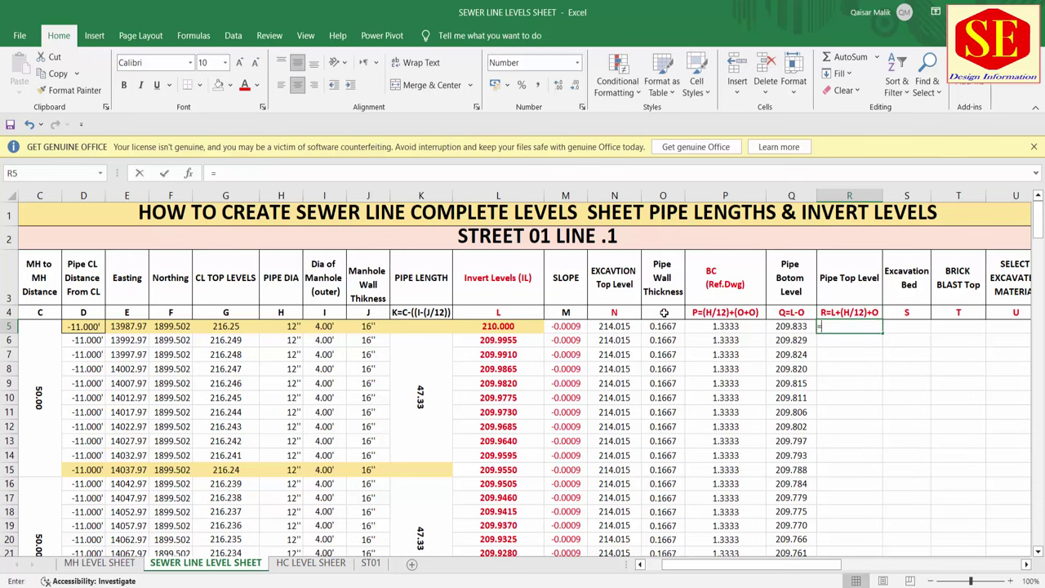
pyautogui.click(512, 327)
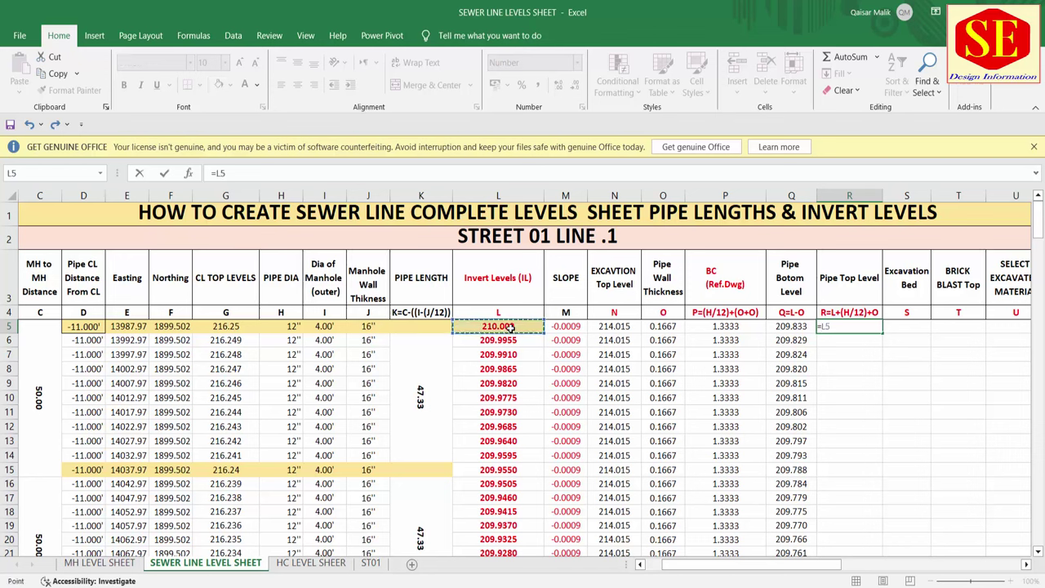
pyautogui.write('+(')
pyautogui.click(282, 325)
pyautogui.write('/')
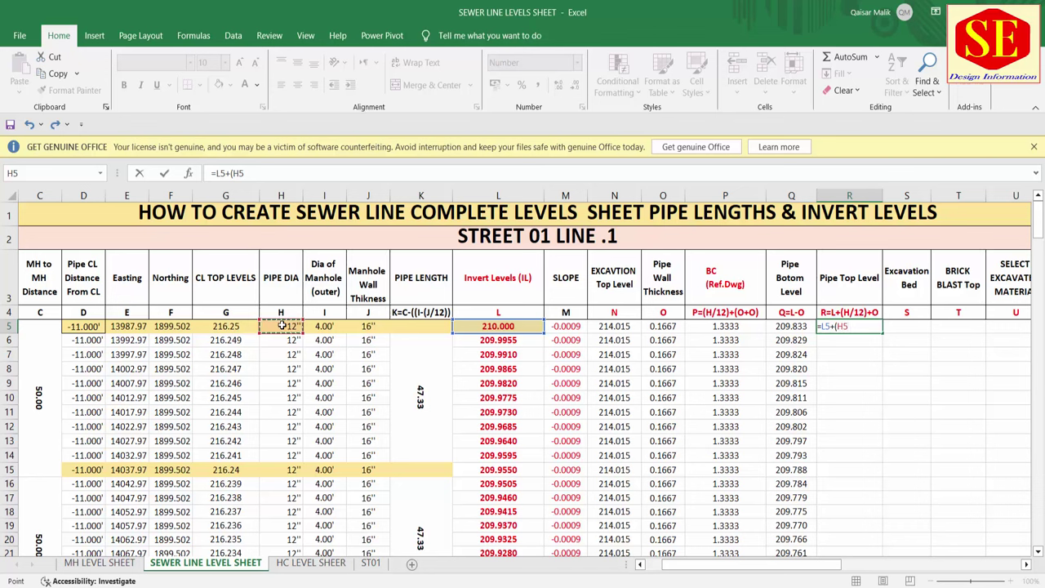
pyautogui.write('12)+')
pyautogui.click(660, 327)
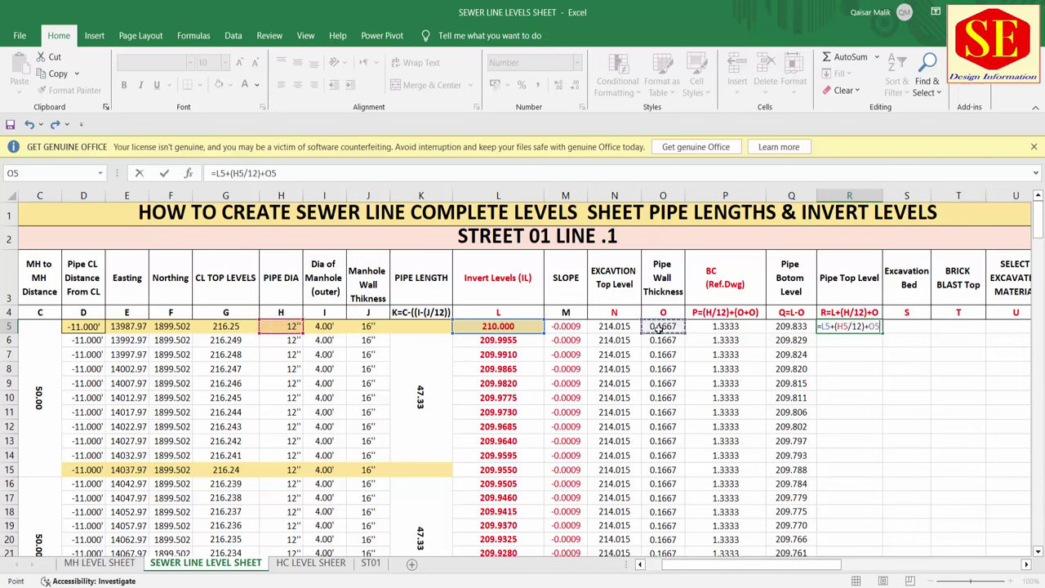
pyautogui.press('Return')
# Step: Fill the R5 pipe top level formula down the whole of column R
pyautogui.click(853, 328)
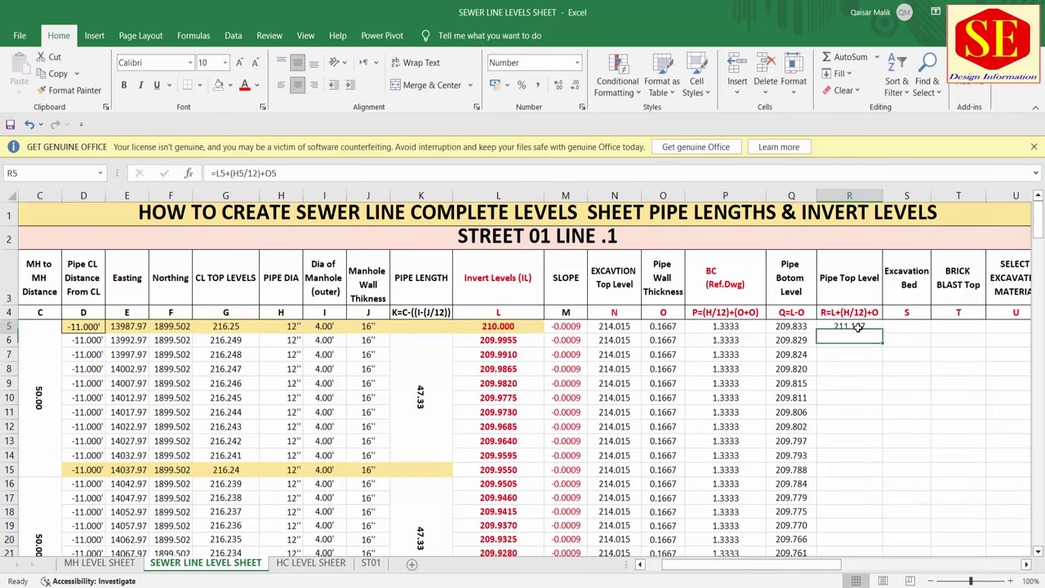
pyautogui.doubleClick(881, 333)
pyautogui.scroll(-7, 849, 368)
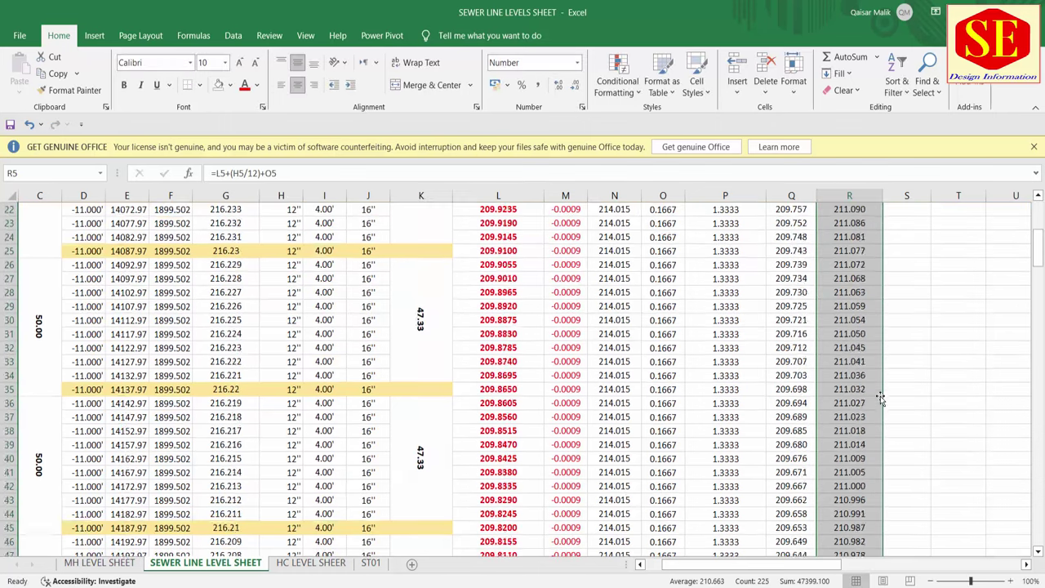
pyautogui.scroll(-4, 849, 368)
pyautogui.scroll(-9, 849, 408)
# Step: Check the copied formula in R79 and leave it unchanged
pyautogui.click(849, 416)
pyautogui.doubleClick(849, 416)
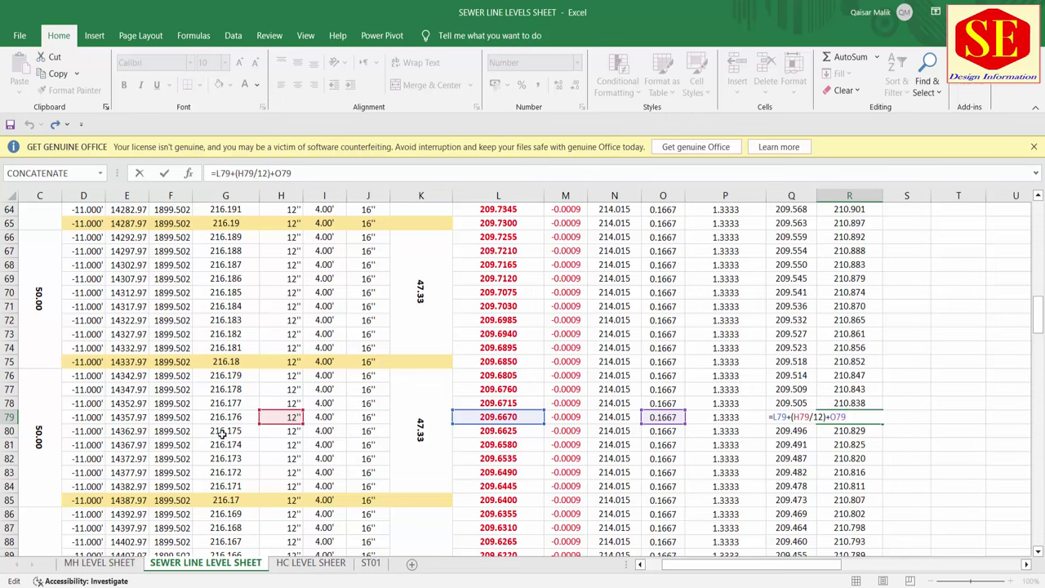
pyautogui.scroll(6, 935, 373)
pyautogui.scroll(7, 947, 374)
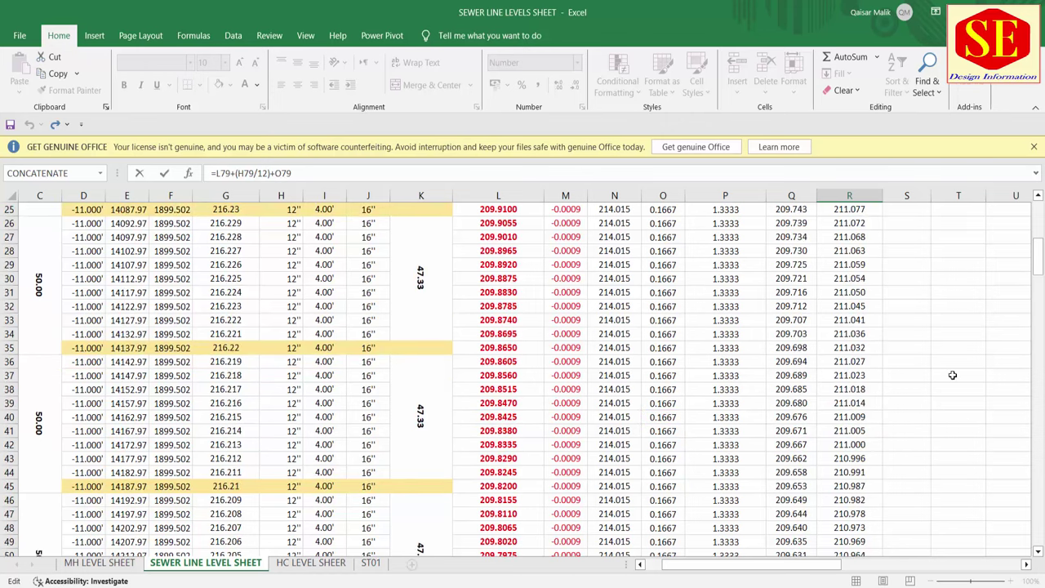
pyautogui.scroll(7, 948, 374)
pyautogui.scroll(1, 939, 343)
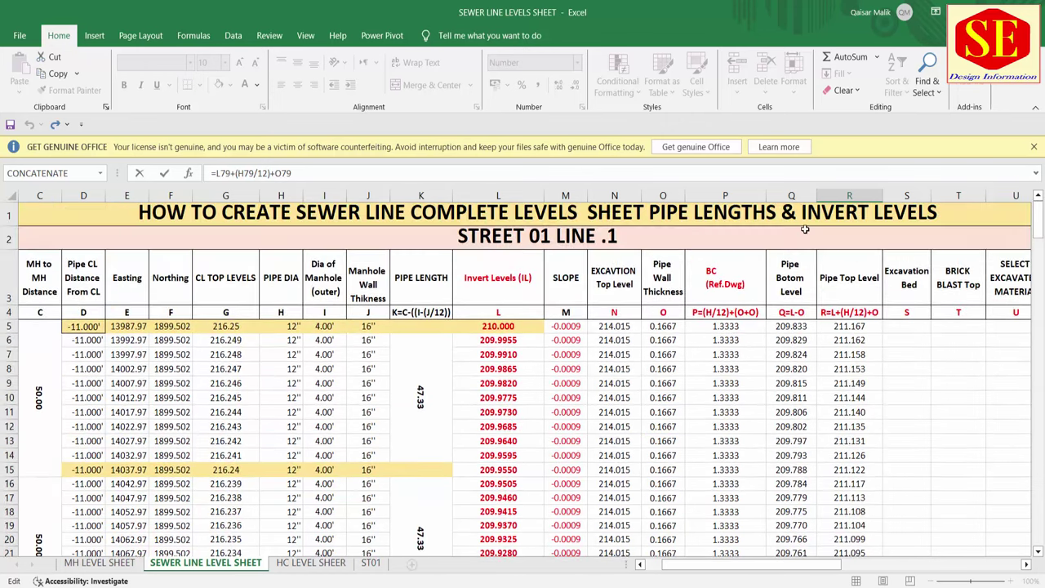
pyautogui.press('Escape')
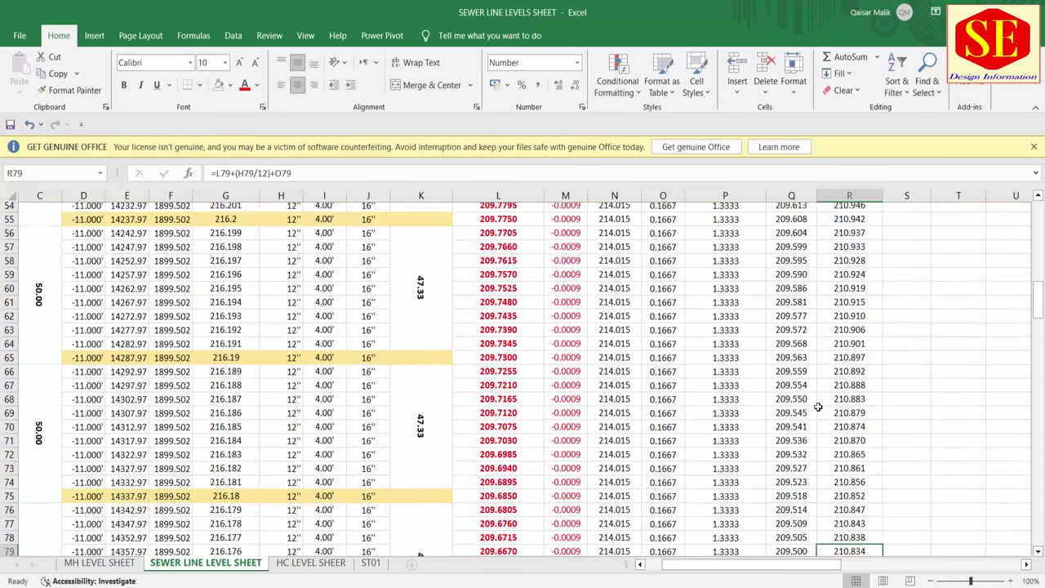
pyautogui.scroll(6, 819, 391)
pyautogui.scroll(11, 819, 391)
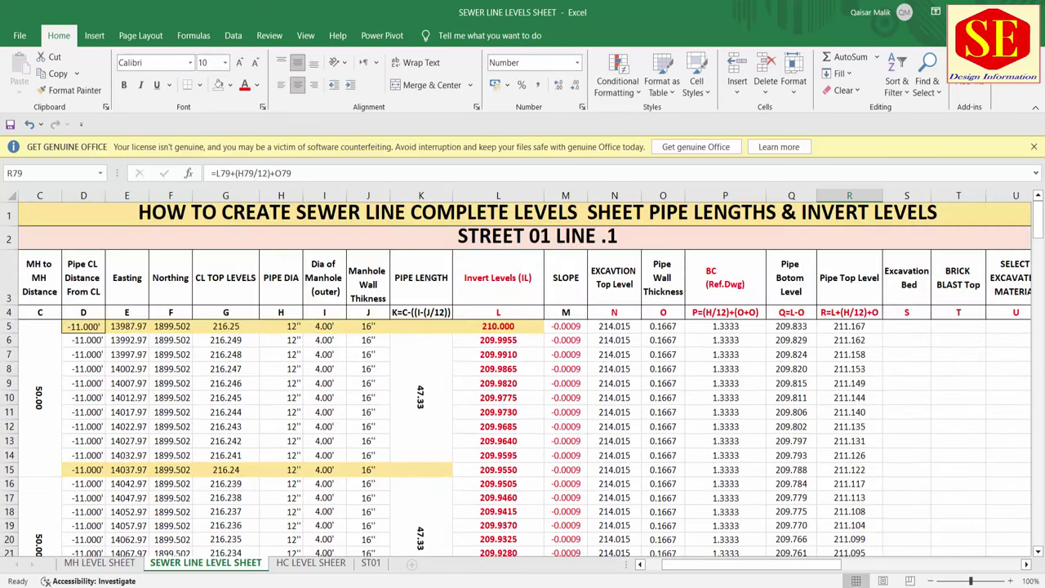
# Step: Select the Excavation Bed heading and return to the FOR SEWER.pdf bedding drawing
pyautogui.hscroll(3, 773, 577)
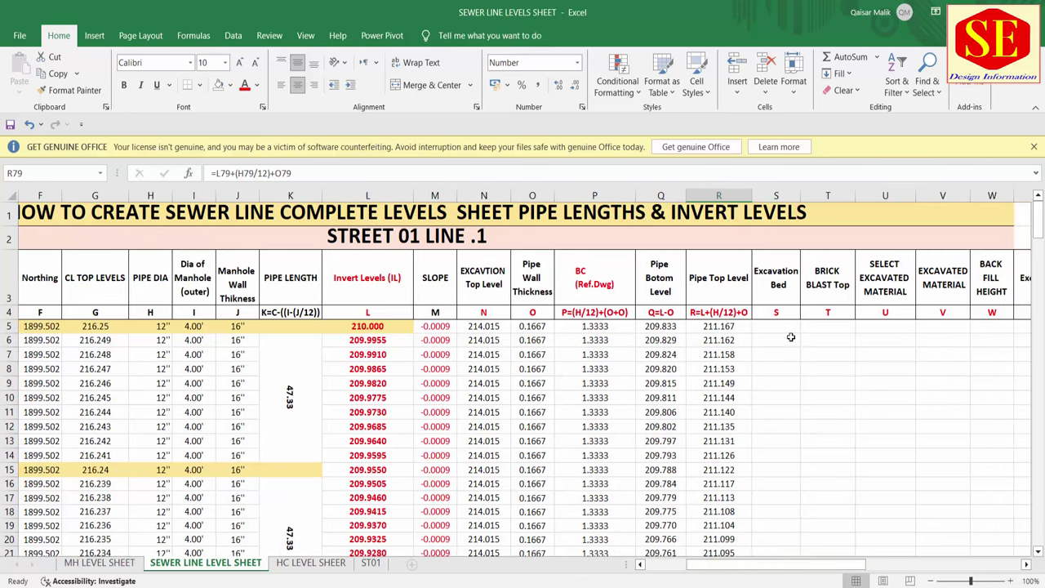
pyautogui.click(779, 276)
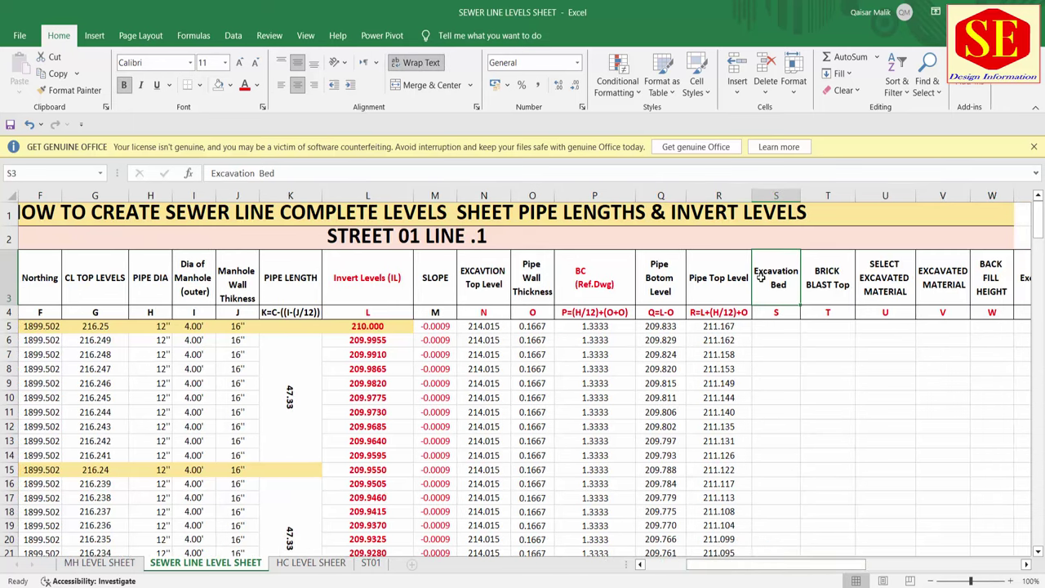
pyautogui.hotkey('alt', 'Tab')
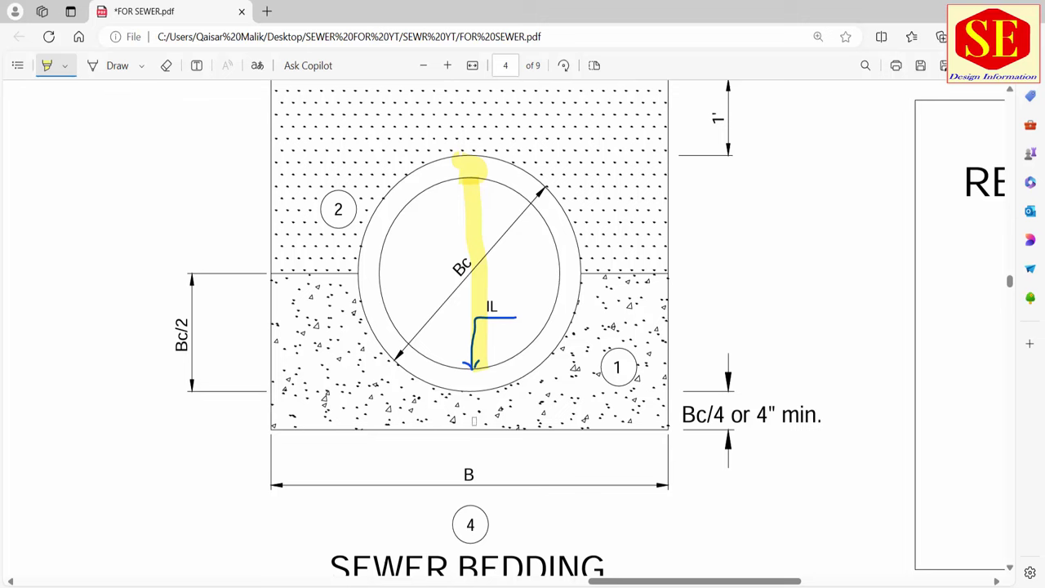
# Step: Highlight the Bc/4 or 4" min. note, the bedding depth below the pipe and the bedding base line in yellow
pyautogui.moveTo(679, 415); pyautogui.dragTo(820, 417)
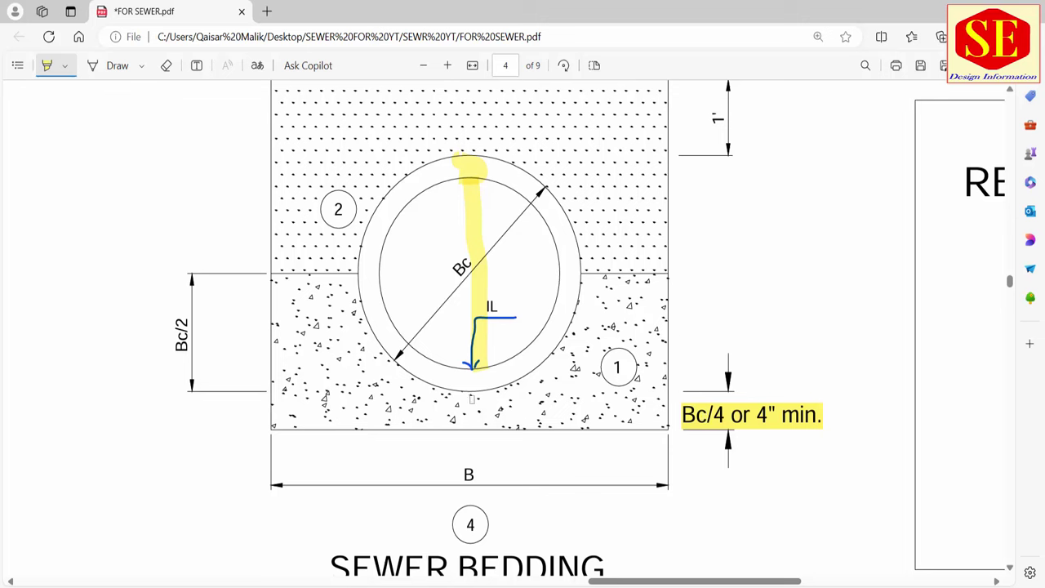
pyautogui.moveTo(470, 394); pyautogui.dragTo(470, 429)
pyautogui.moveTo(273, 428); pyautogui.dragTo(667, 430)
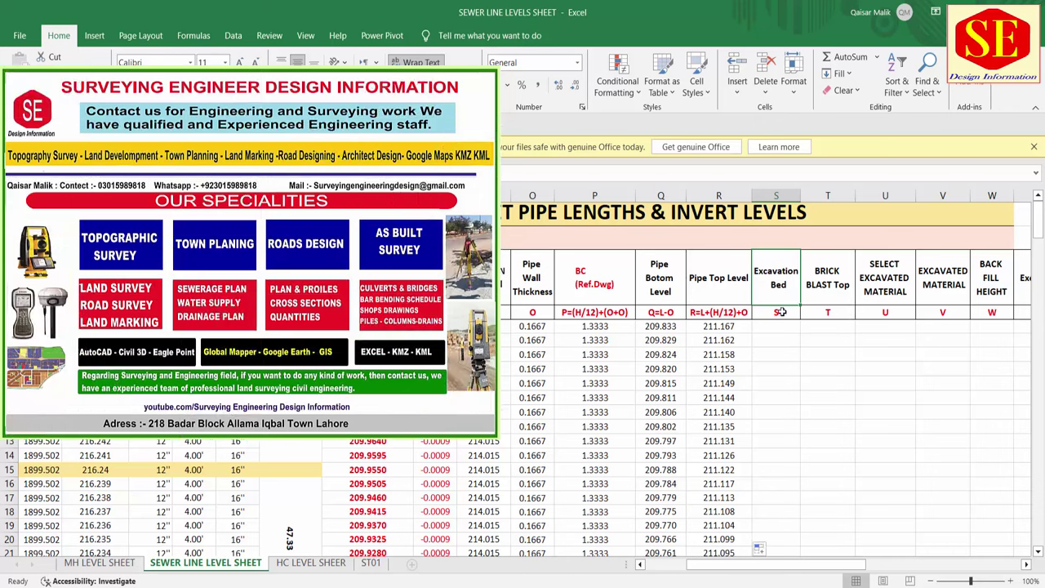
# Step: Change the column S label to S=(P/4) MIN 4" and widen column S to fit it
pyautogui.doubleClick(780, 312)
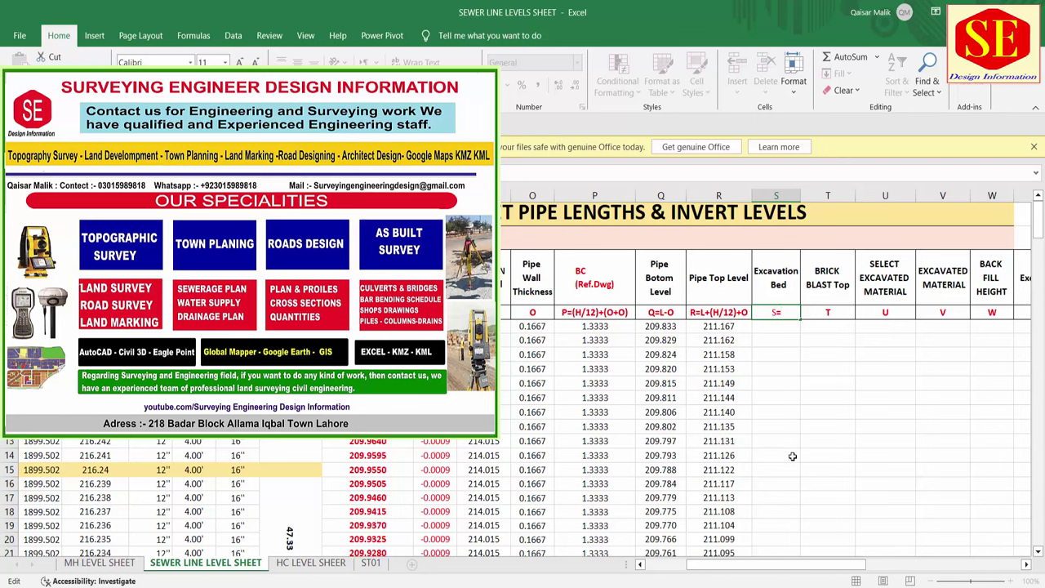
pyautogui.write('P/4')
pyautogui.write(')')
pyautogui.click(771, 312)
pyautogui.write('(')
pyautogui.click(799, 317)
pyautogui.write('M')
pyautogui.write('IN 4')
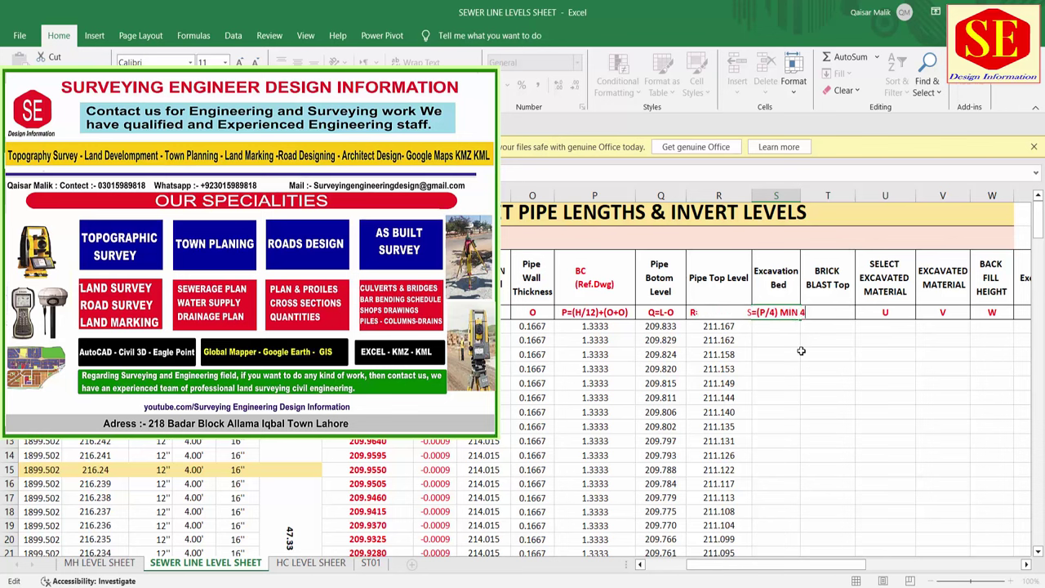
pyautogui.click(804, 353)
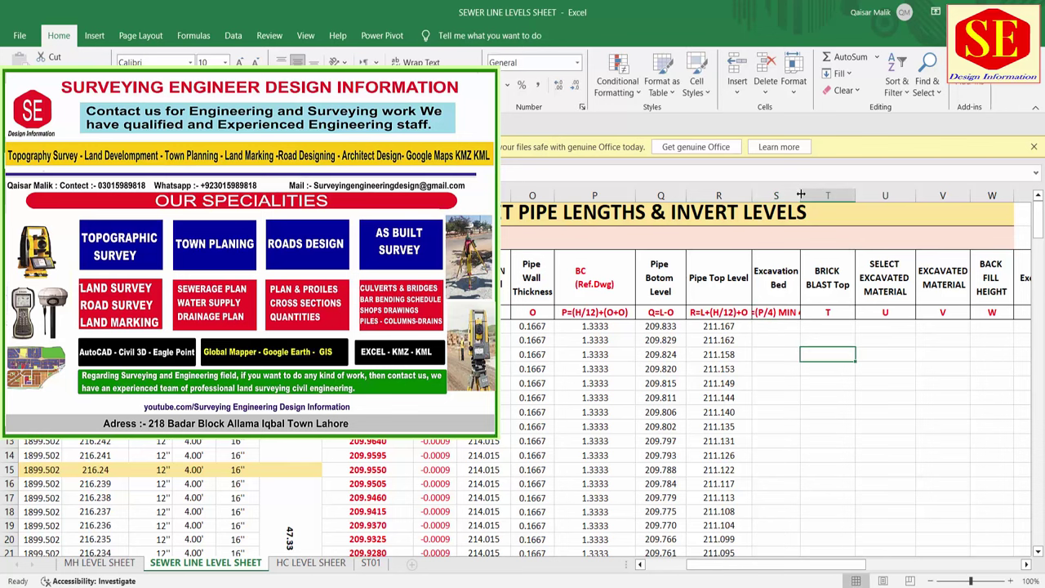
pyautogui.moveTo(801, 194); pyautogui.dragTo(820, 195)
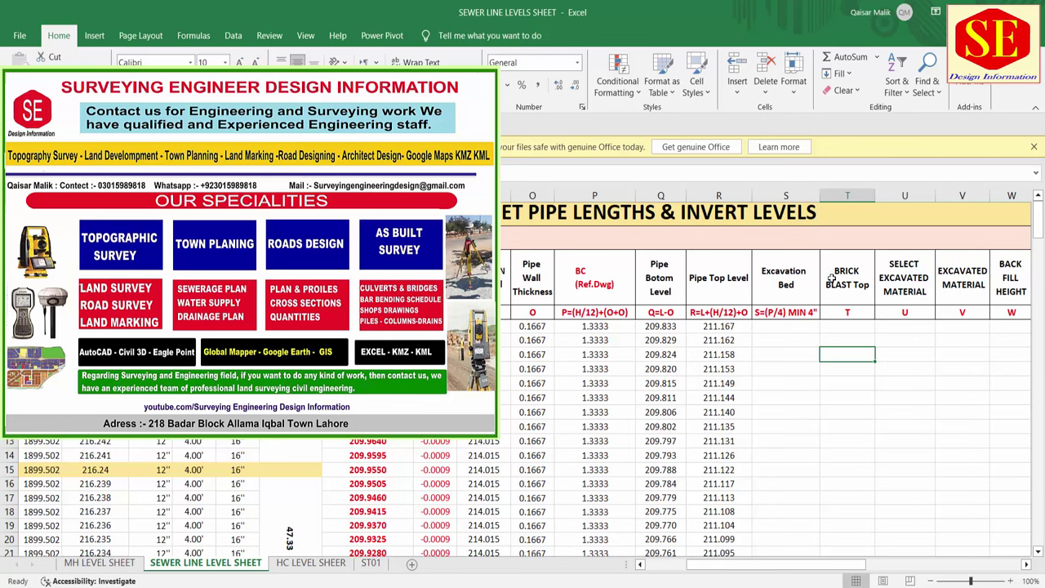
pyautogui.click(773, 328)
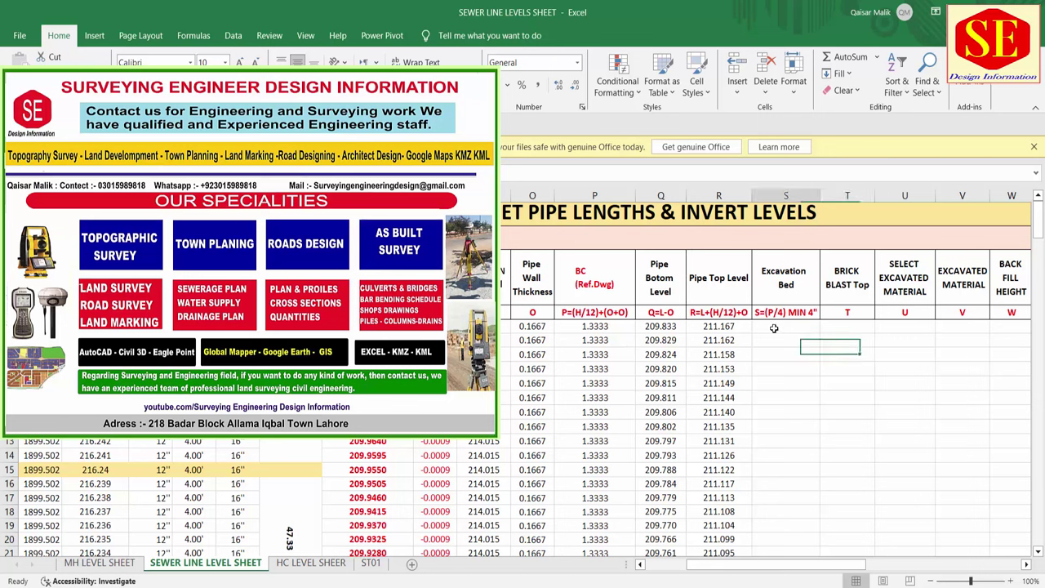
# Step: Enter =P5/4 in S5 so it shows a quarter of BC, 0.333333333
pyautogui.write('=')
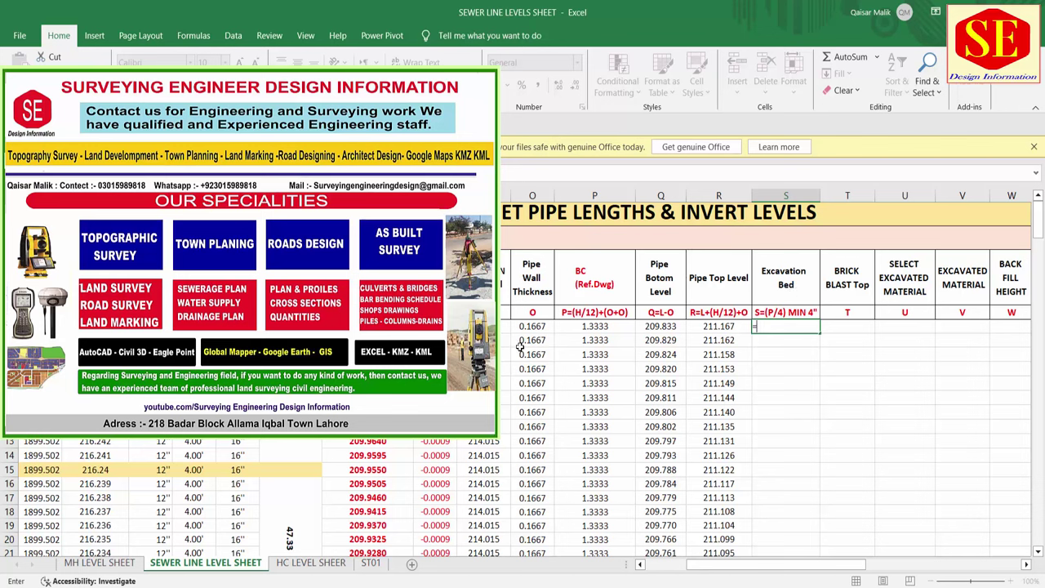
pyautogui.click(597, 326)
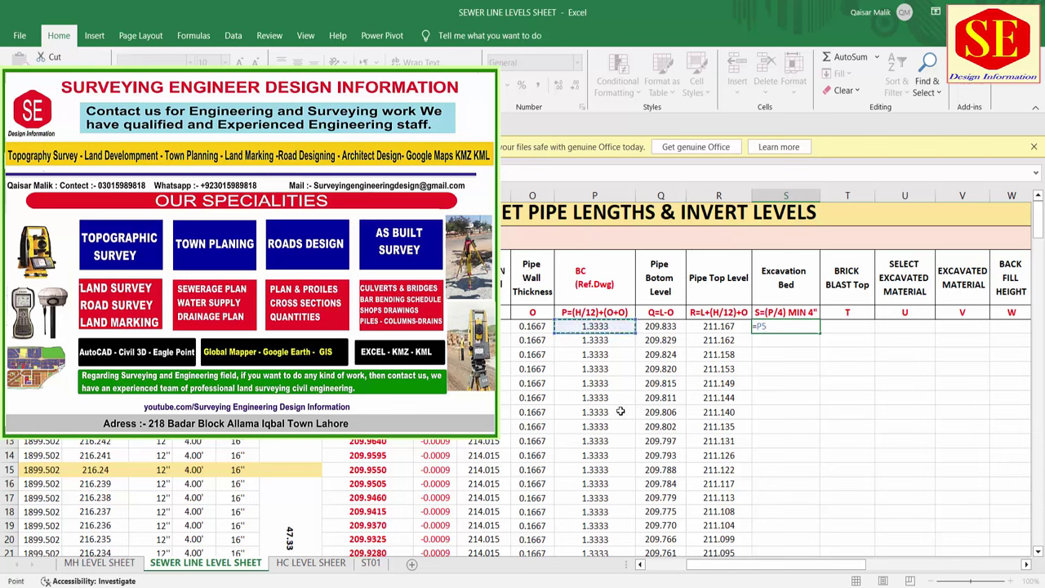
pyautogui.write('/4')
pyautogui.press('Return')
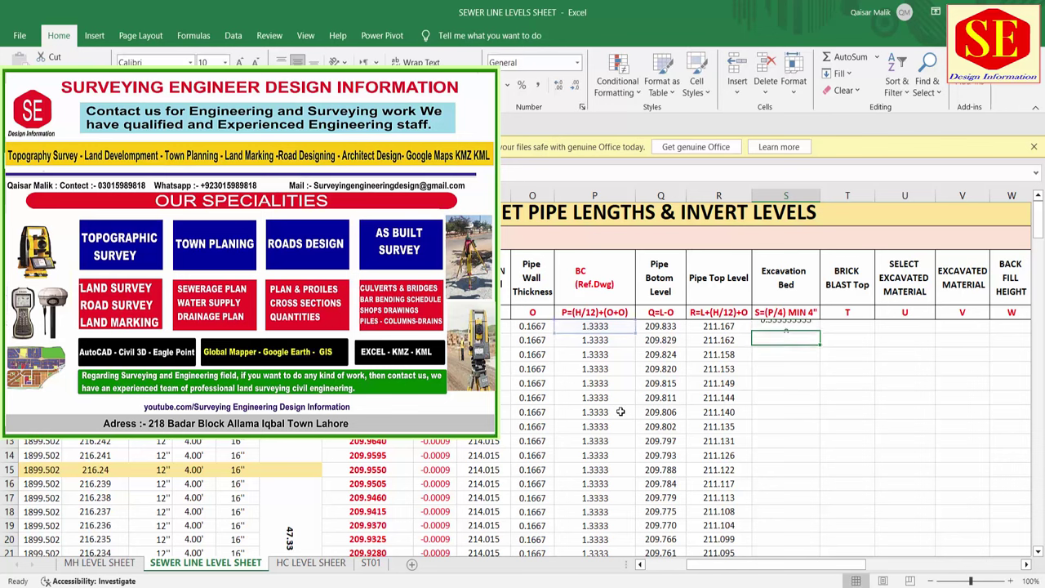
pyautogui.click(778, 325)
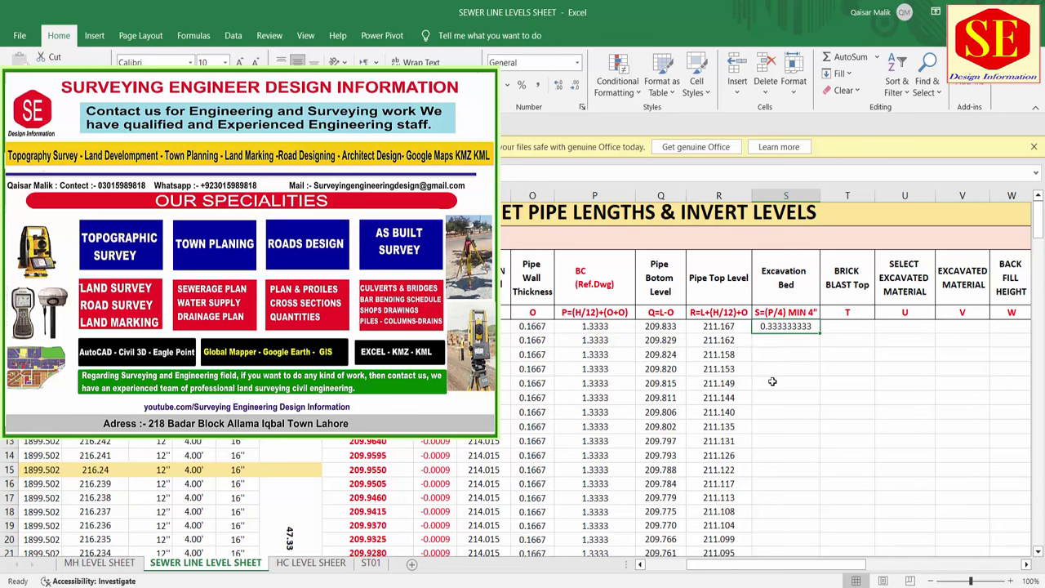
# Step: Try a test calculation of =4/12 in T6, then clear it and return to S5
pyautogui.click(837, 341)
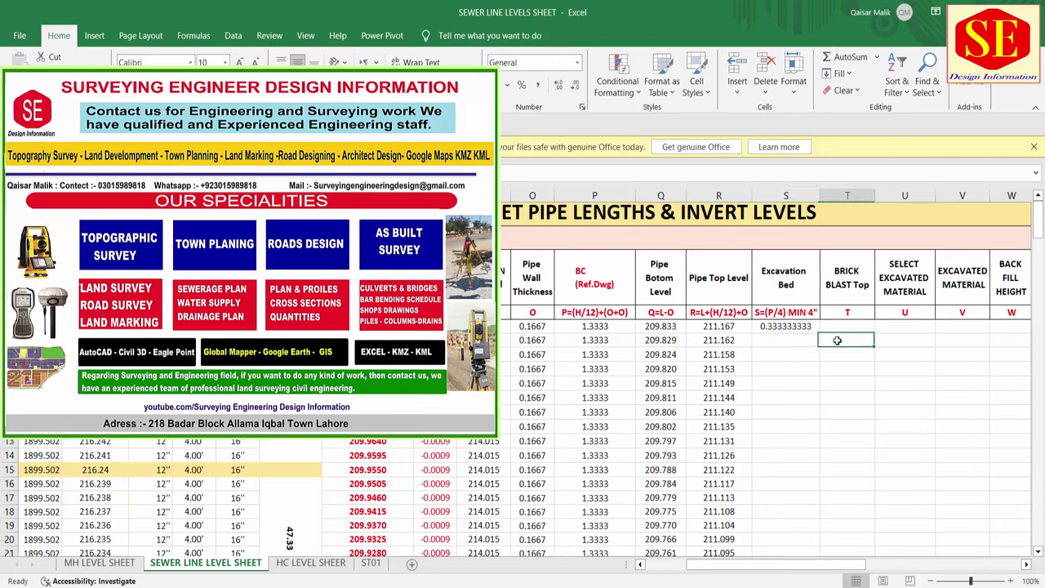
pyautogui.write('=4/1')
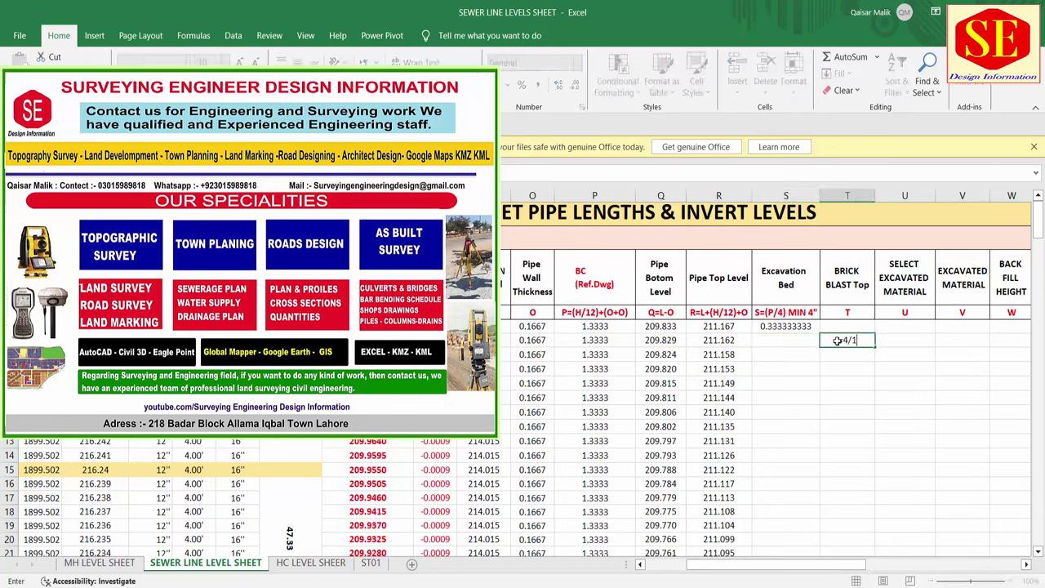
pyautogui.write('2')
pyautogui.press('Return')
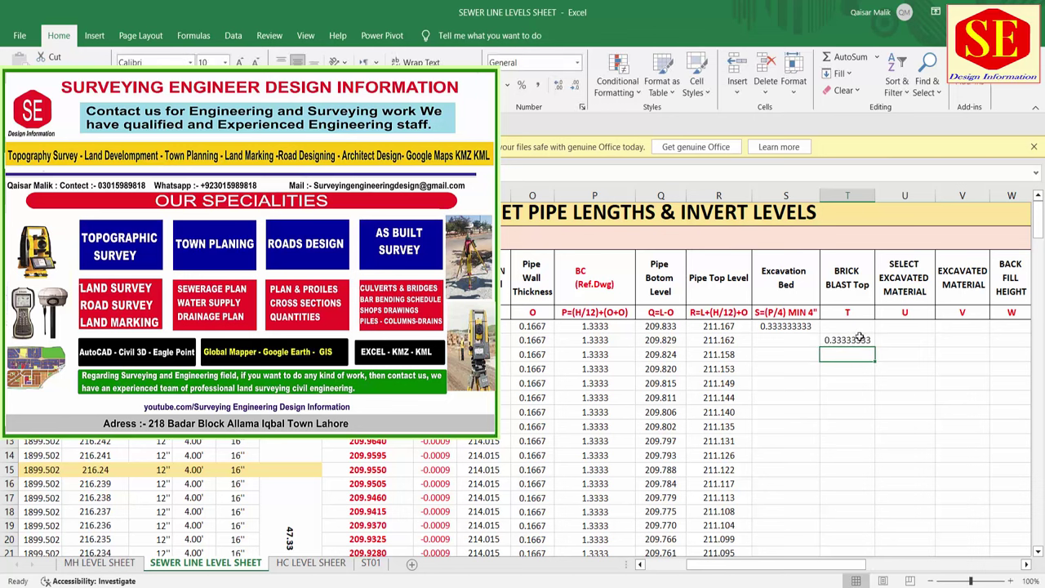
pyautogui.click(859, 338)
pyautogui.press('Delete')
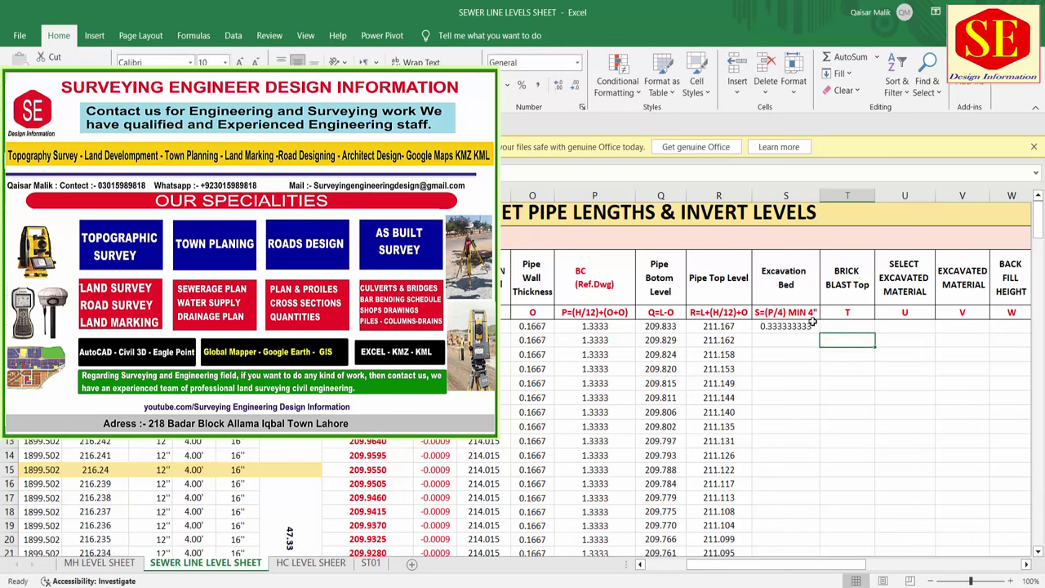
pyautogui.click(786, 327)
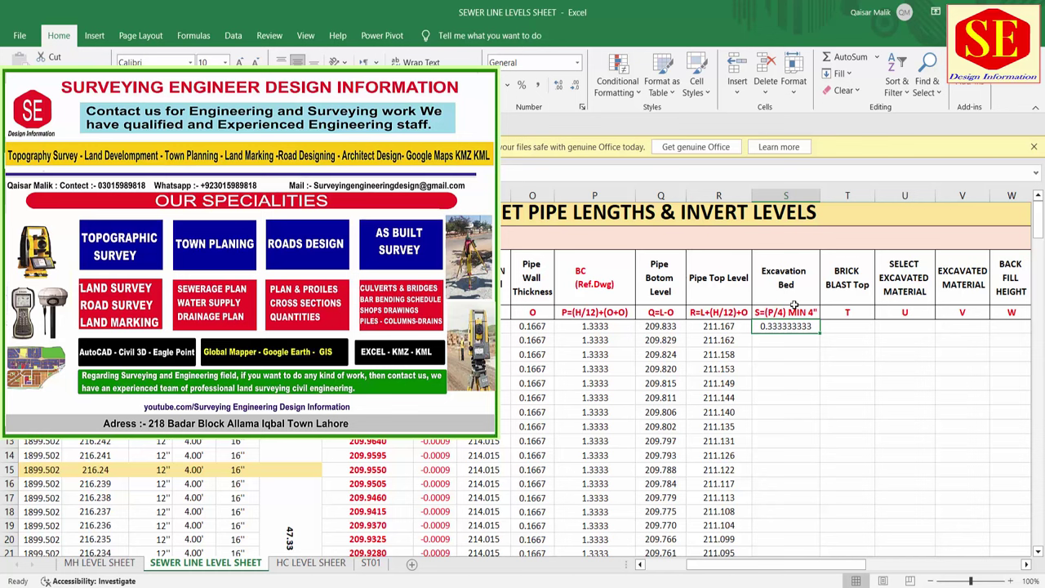
# Step: Change the column S label to S=Q-(P/4) MIN 4" and widen column S
pyautogui.click(768, 312)
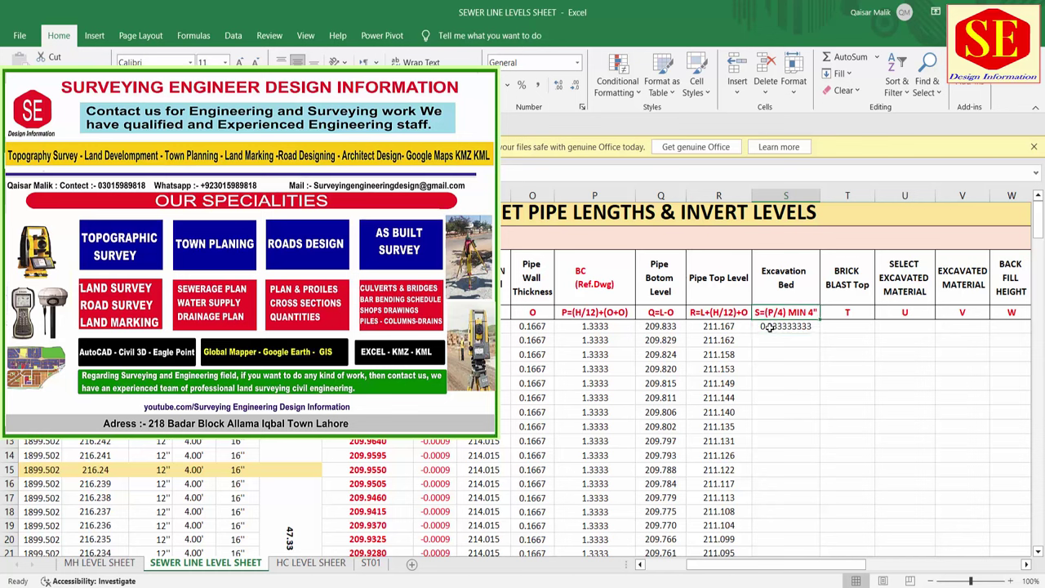
pyautogui.doubleClick(768, 312)
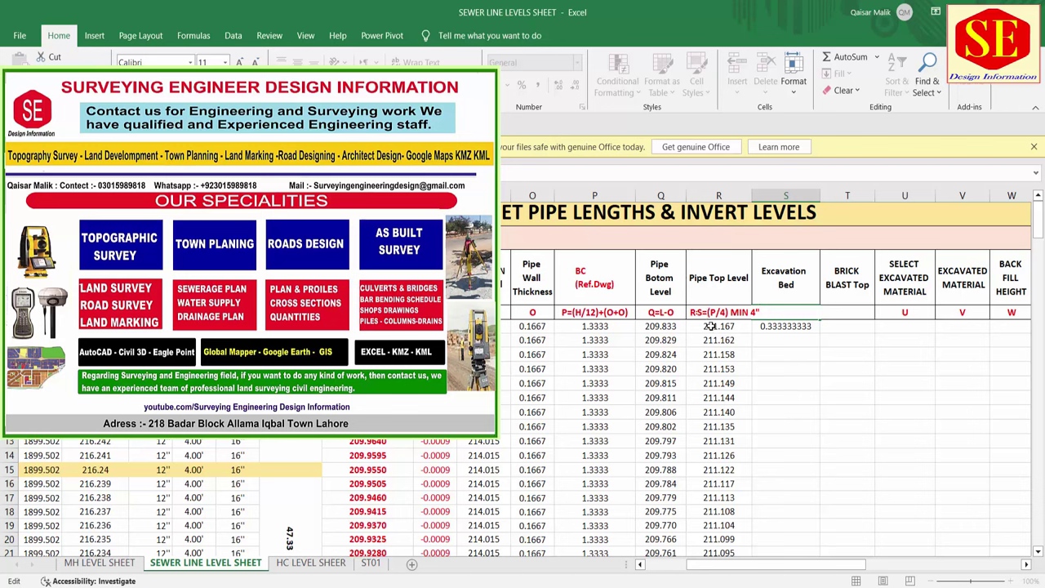
pyautogui.click(709, 312)
pyautogui.write('Q-')
pyautogui.press('Return')
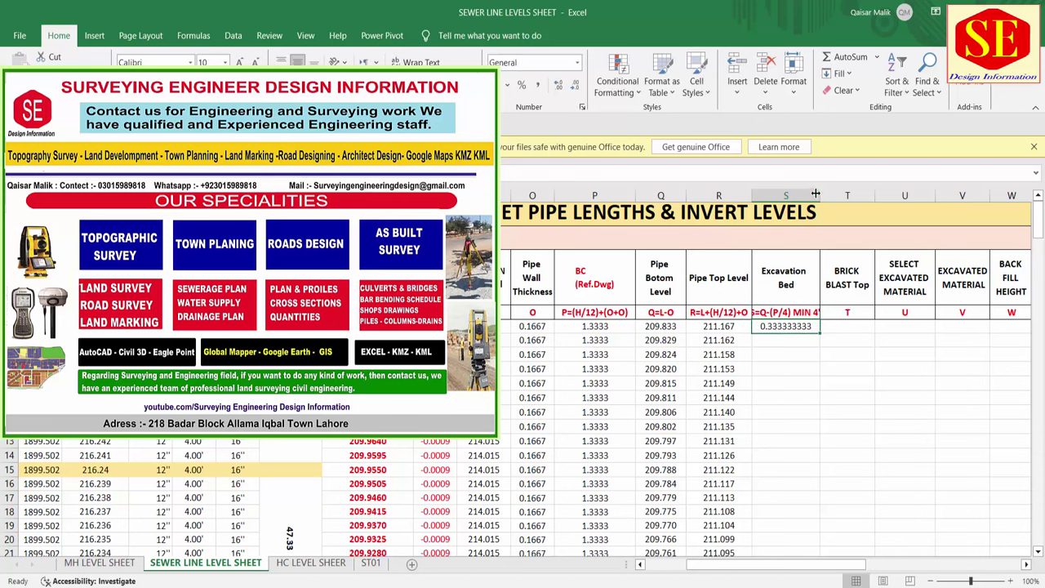
pyautogui.moveTo(815, 194); pyautogui.dragTo(838, 194)
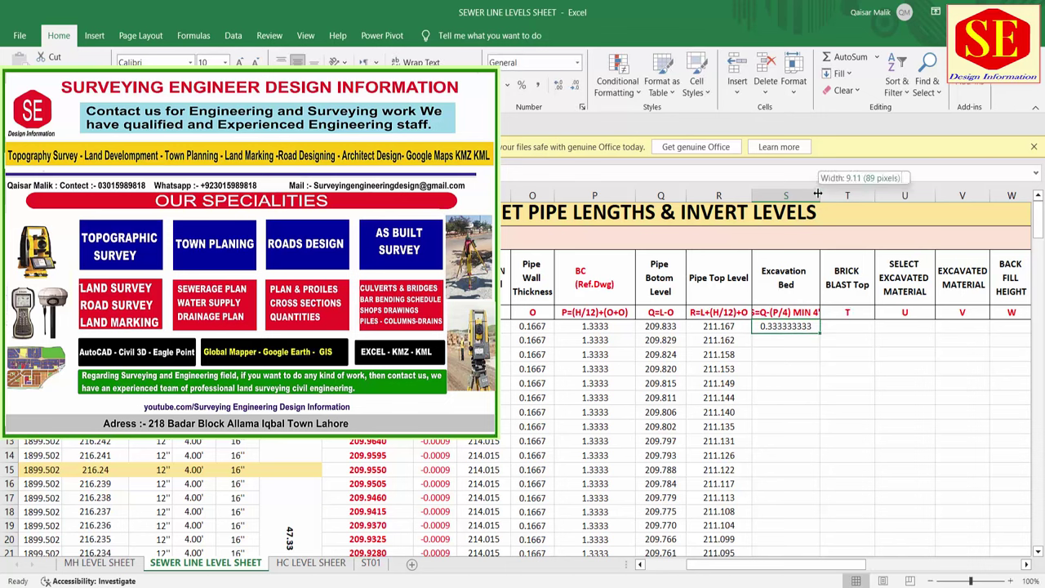
# Step: Rename the column S header to Excavation Bed LEVEL and start a new formula in S5
pyautogui.click(760, 327)
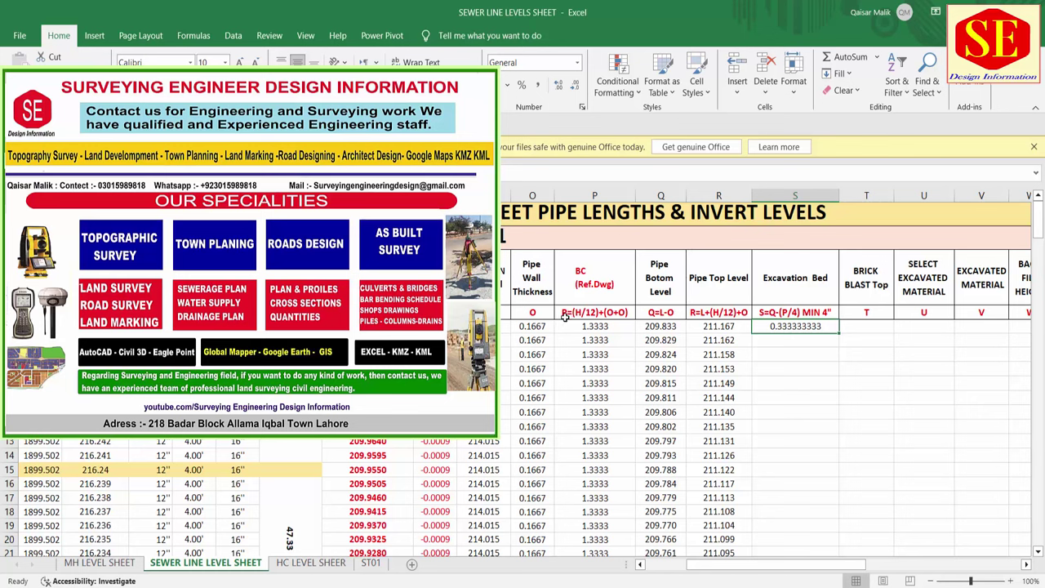
pyautogui.doubleClick(825, 284)
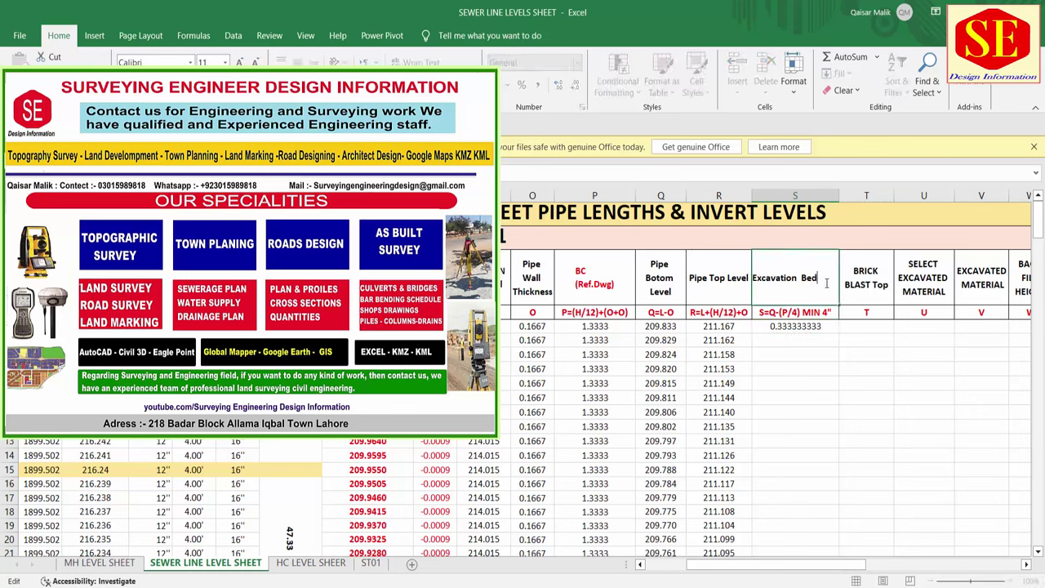
pyautogui.write('LEVE')
pyautogui.write('LEVEL')
pyautogui.click(851, 368)
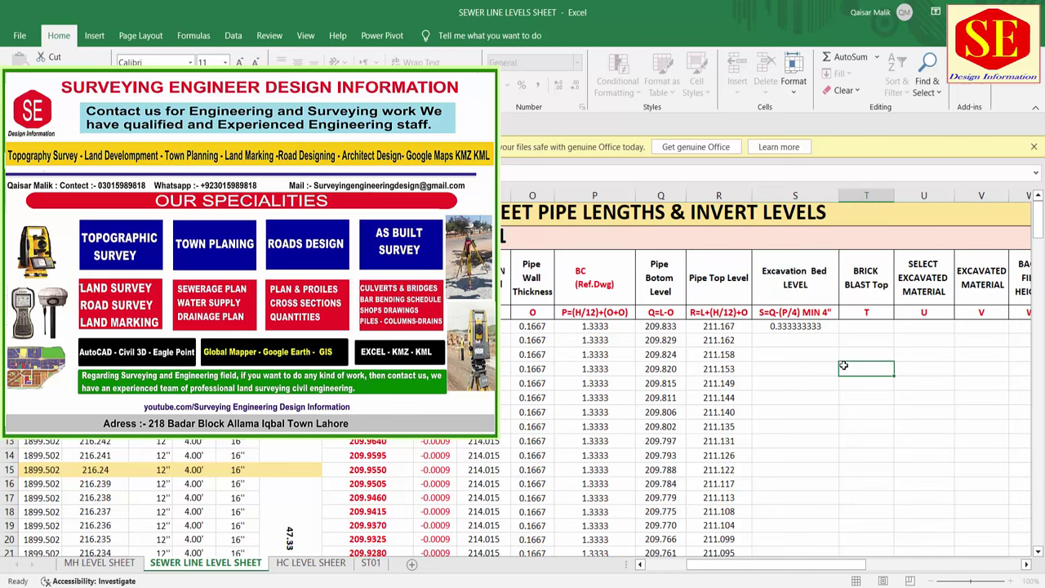
pyautogui.click(796, 327)
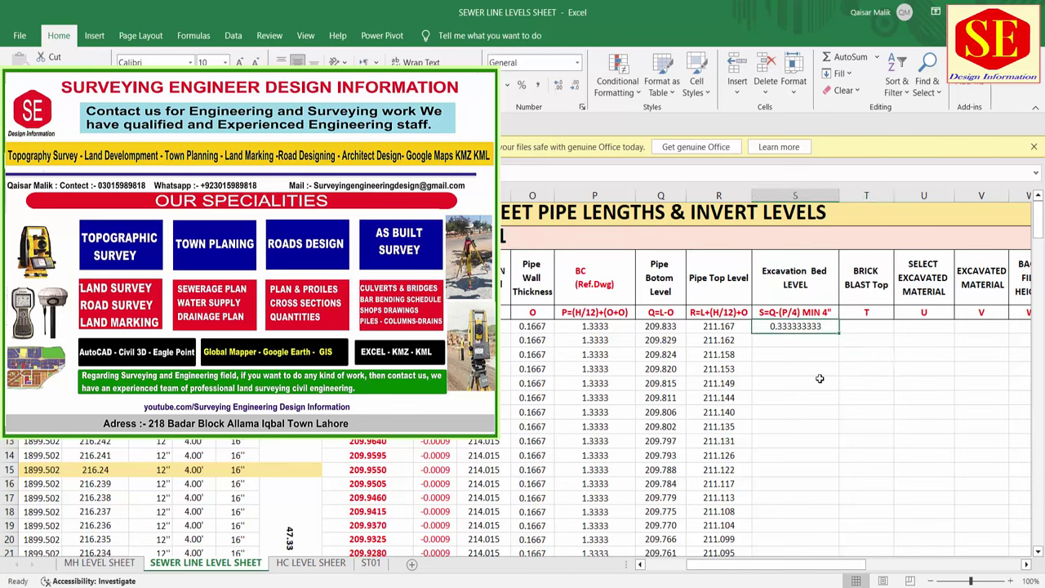
pyautogui.write('=')
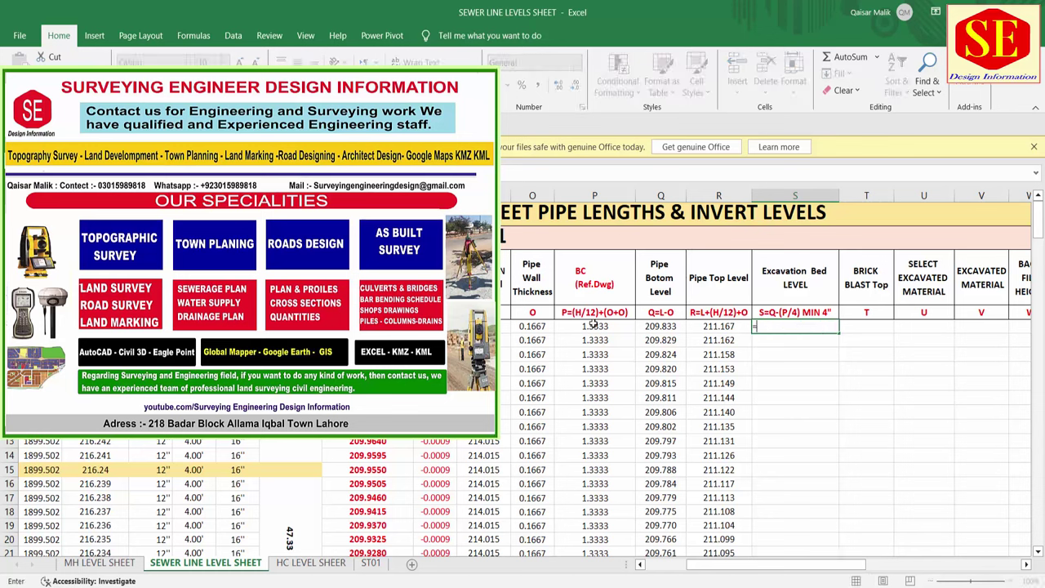
# Step: Finish the S5 formula as pipe bottom level Q5 minus a quarter of BC, giving 209.5
pyautogui.click(662, 327)
pyautogui.write('-(')
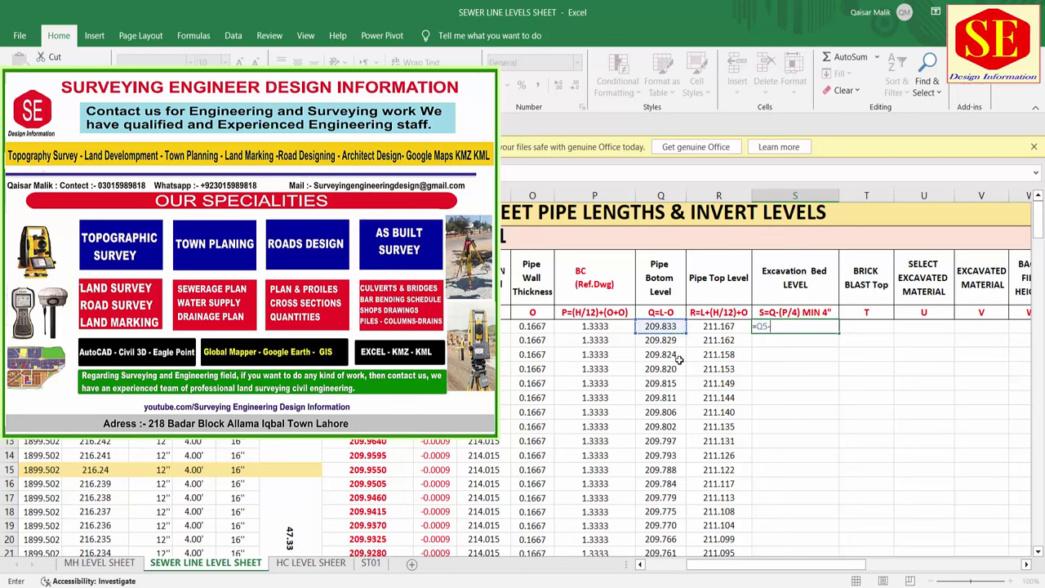
pyautogui.click(606, 327)
pyautogui.write('/4')
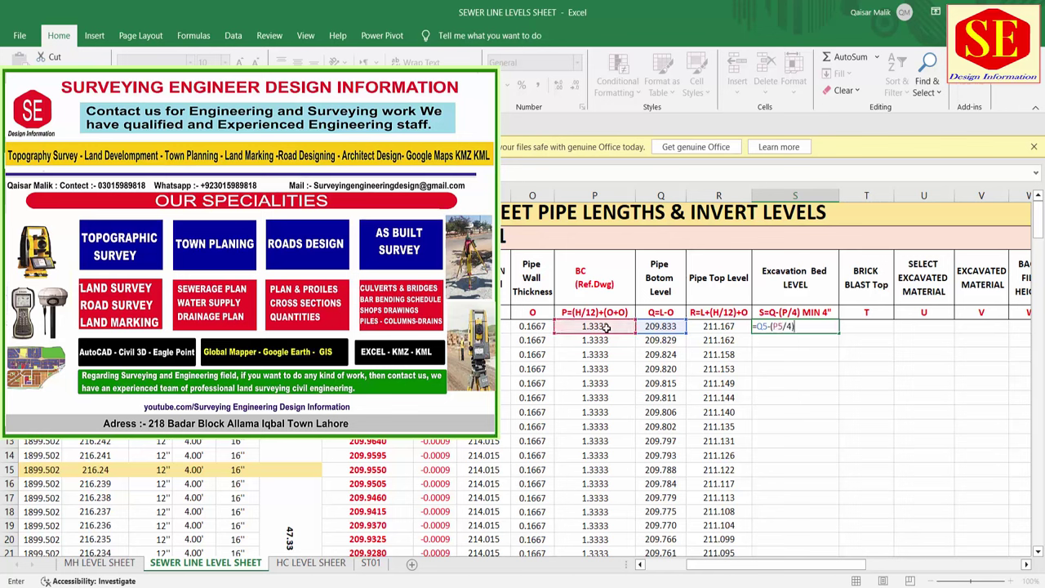
pyautogui.press('Return')
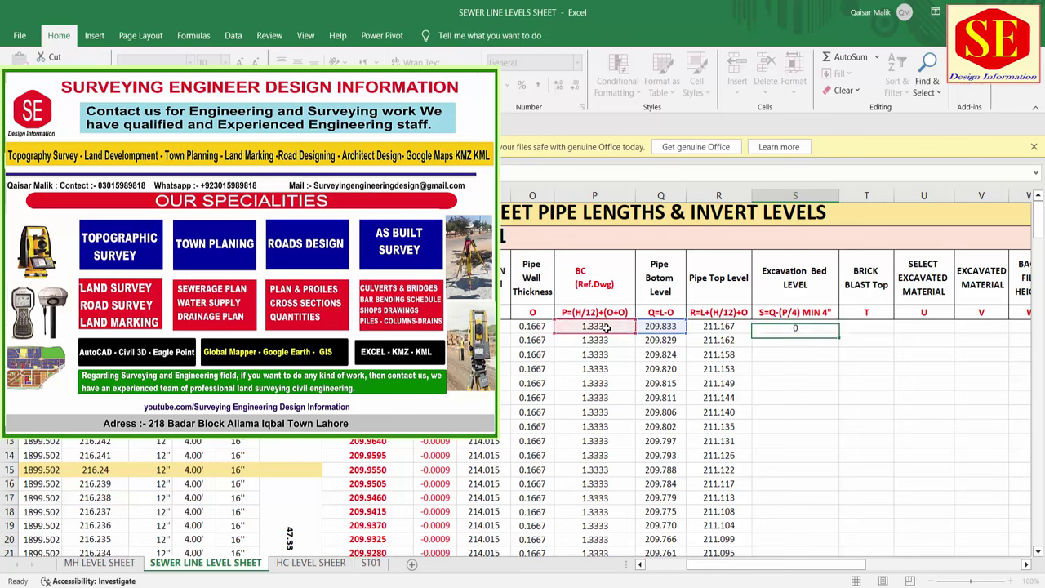
# Step: Fill the bed level formula down column S and show the values to three decimals
pyautogui.click(821, 325)
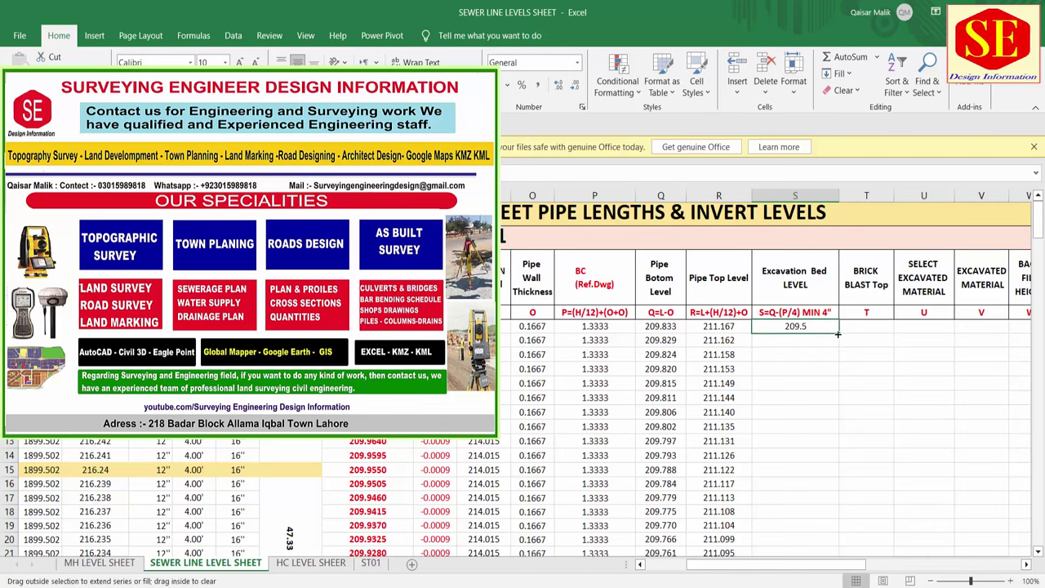
pyautogui.doubleClick(838, 333)
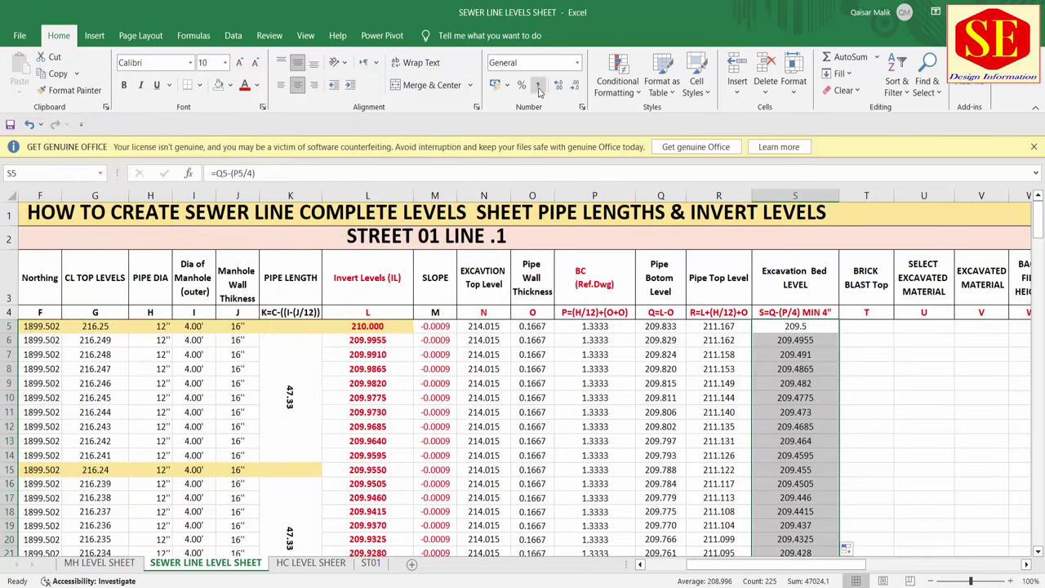
pyautogui.click(575, 85)
pyautogui.click(557, 85)
pyautogui.click(558, 85)
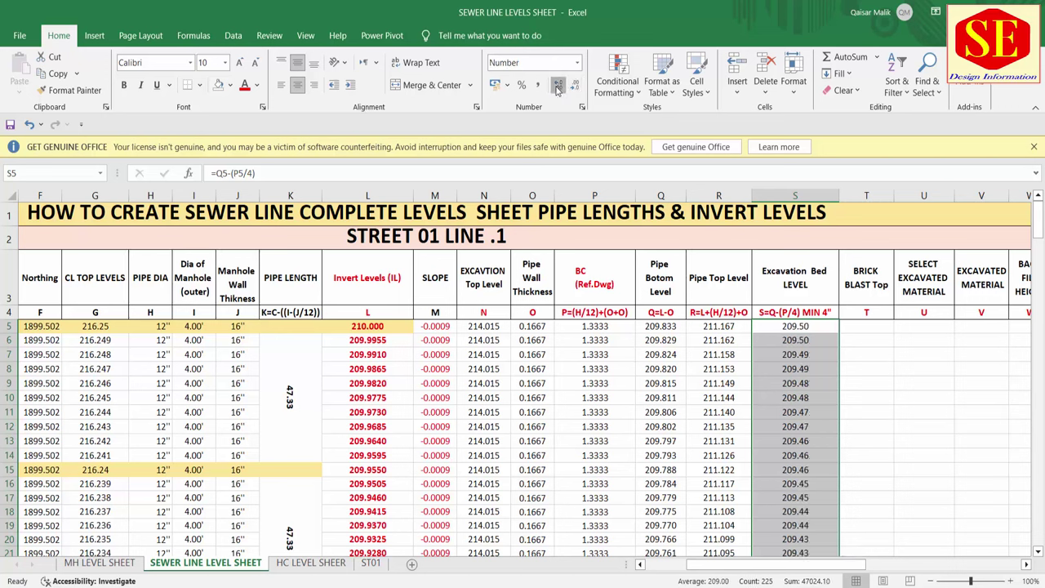
pyautogui.click(557, 85)
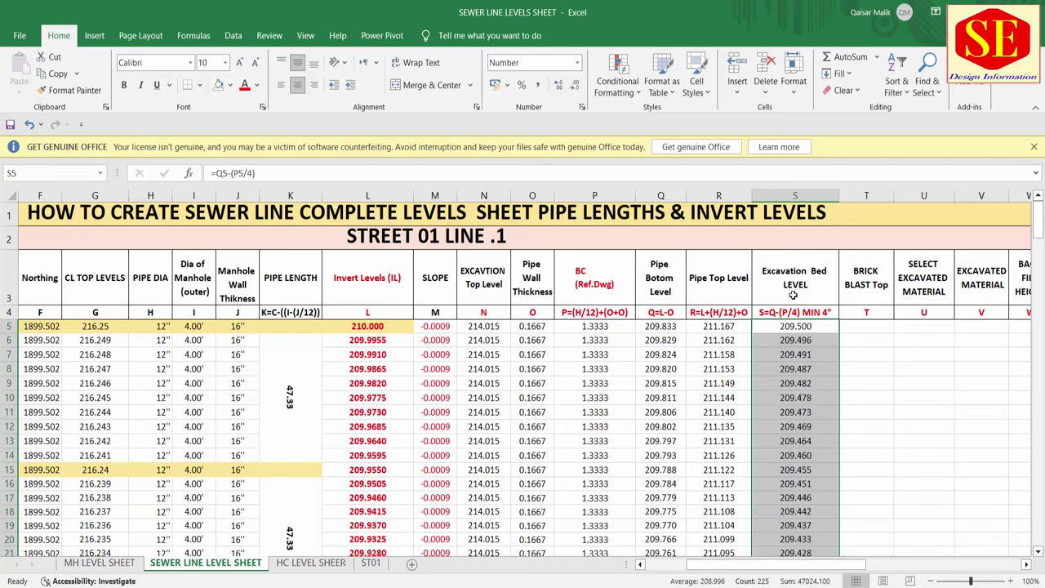
# Step: Check row 6's bed level against the bedding drawing, then review the BRICK BLAST Top heading and T4 label
pyautogui.click(792, 339)
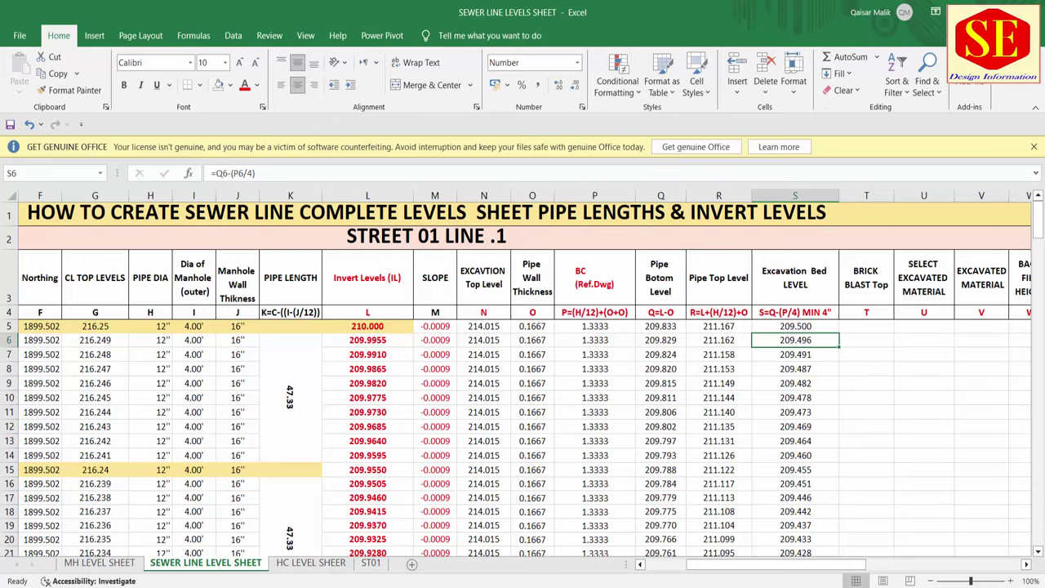
pyautogui.hotkey('alt', 'Tab')
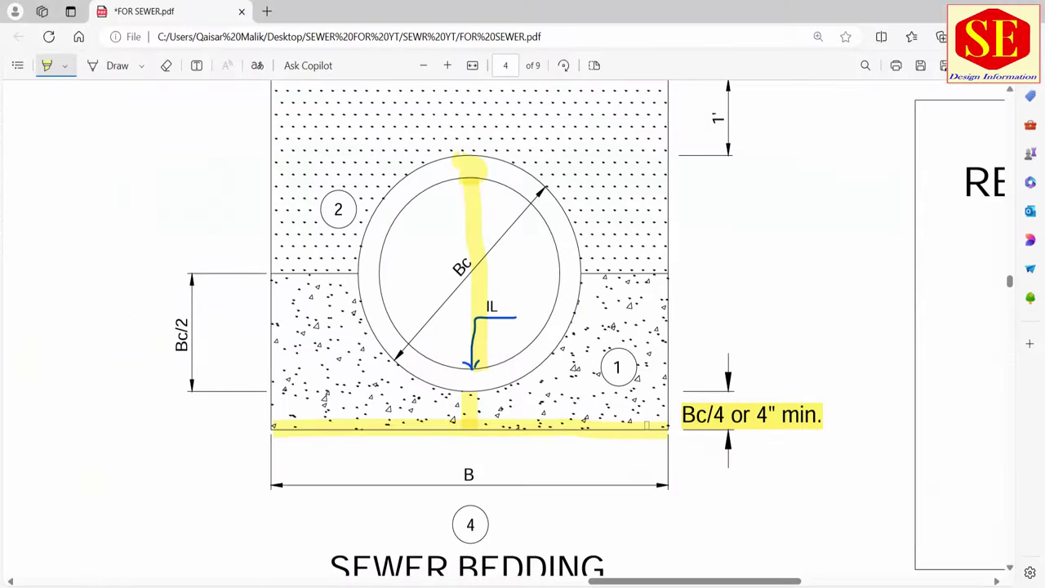
pyautogui.hotkey('alt', 'Tab')
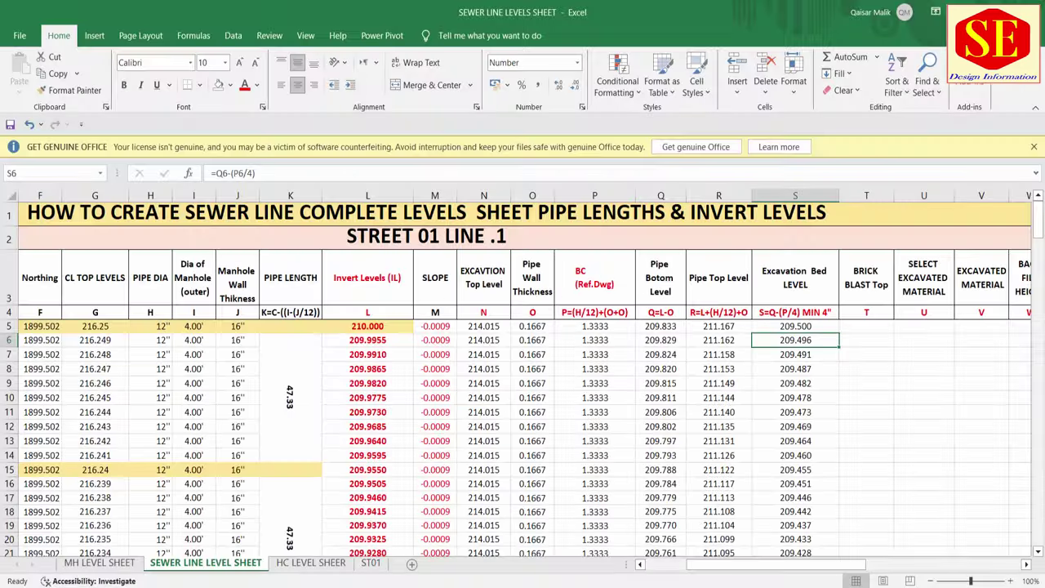
pyautogui.click(882, 286)
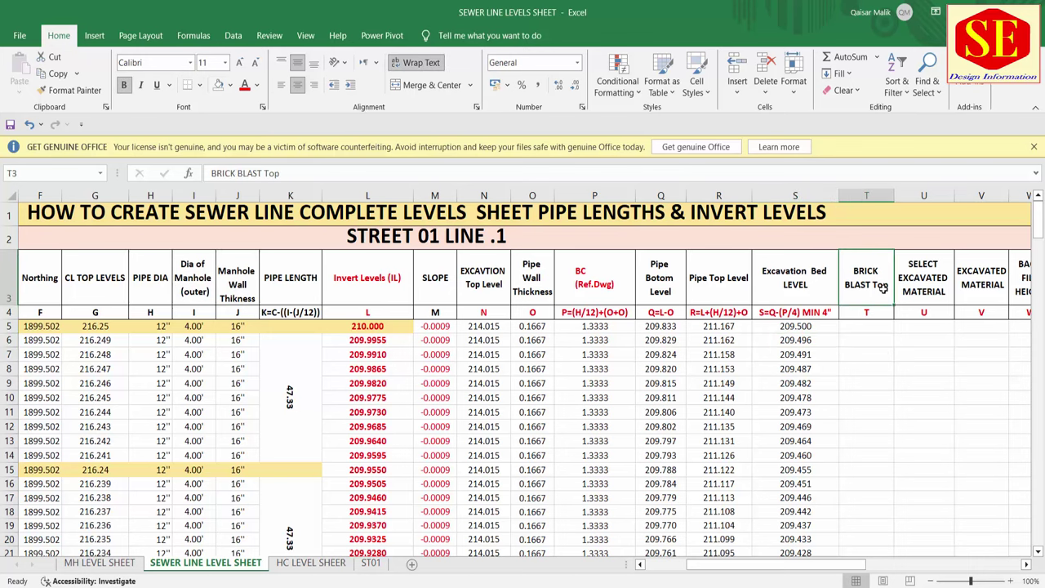
pyautogui.click(882, 315)
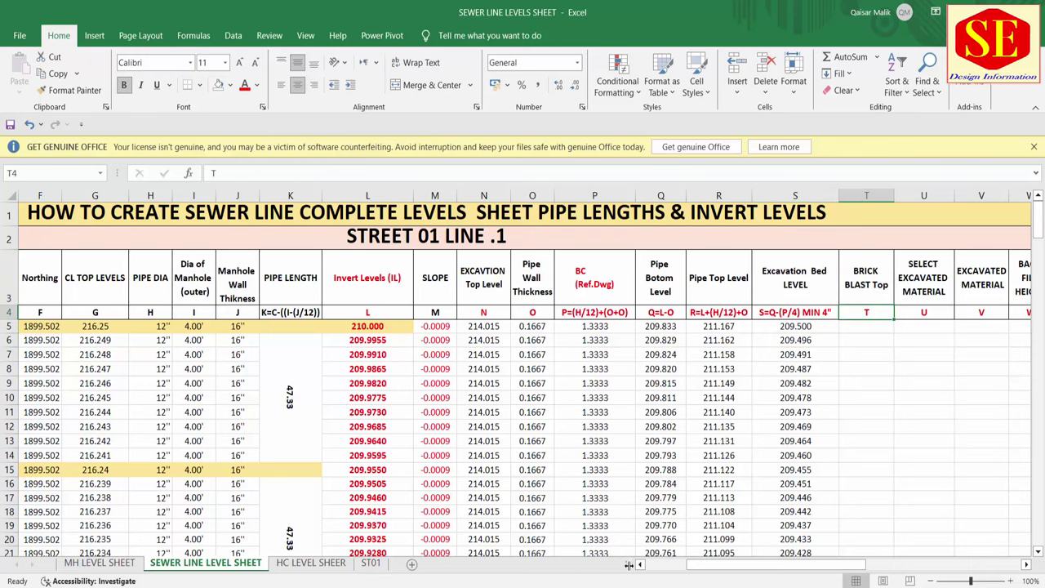
pyautogui.hotkey('alt', 'Tab')
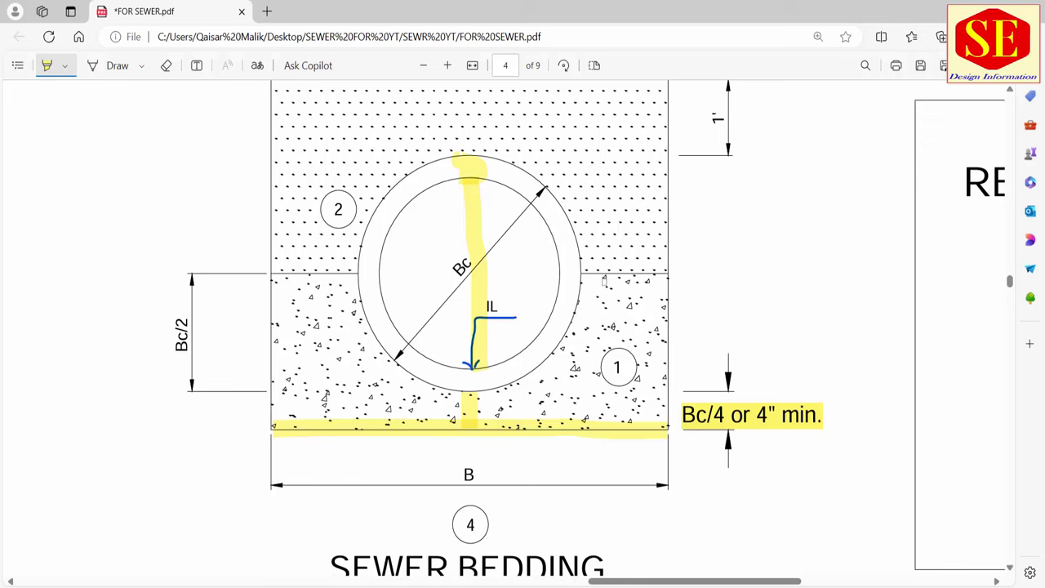
# Step: Highlight bedding zone 1, the PIPE BEDDING, RCC PIPE DIA 9" - 21" and DRY BRICK BALLAST notes, and the Bc label
pyautogui.moveTo(584, 280)
pyautogui.mouseDown()
pyautogui.moveTo(629, 338)
pyautogui.moveTo(617, 375)
pyautogui.mouseUp()
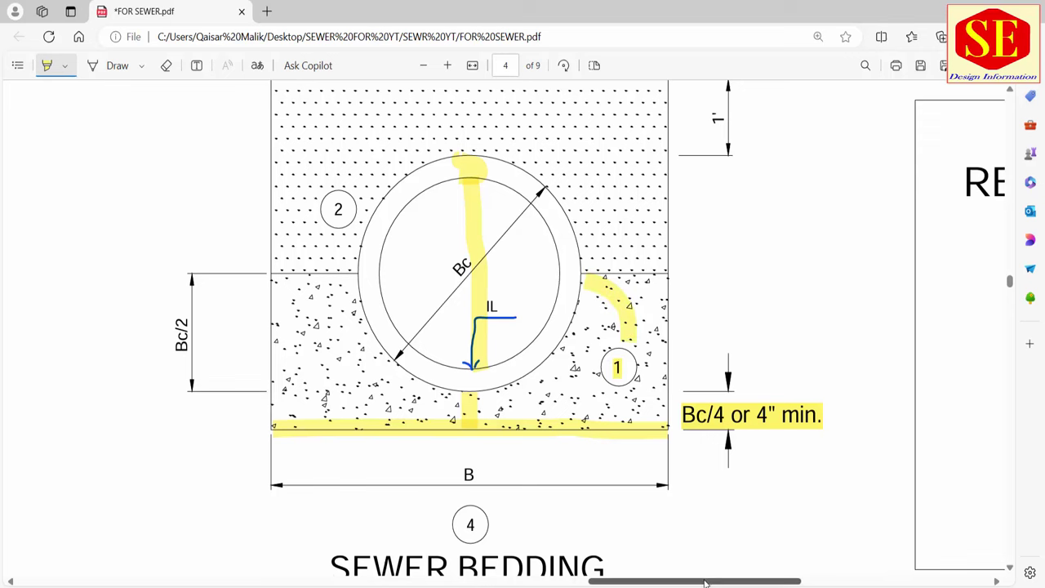
pyautogui.moveTo(723, 580); pyautogui.dragTo(841, 580)
pyautogui.moveTo(636, 240); pyautogui.dragTo(781, 239)
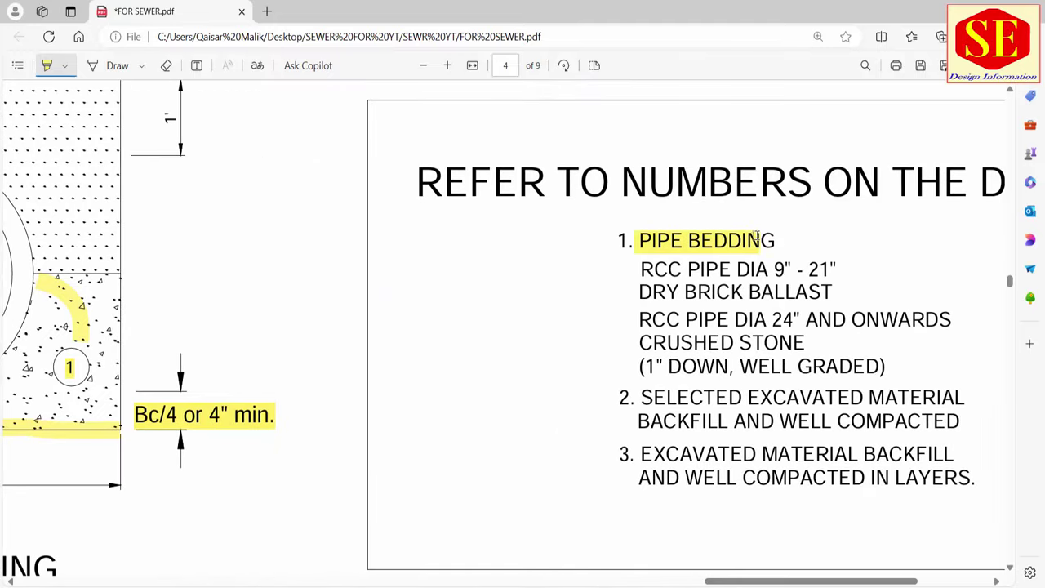
pyautogui.moveTo(641, 268); pyautogui.dragTo(833, 270)
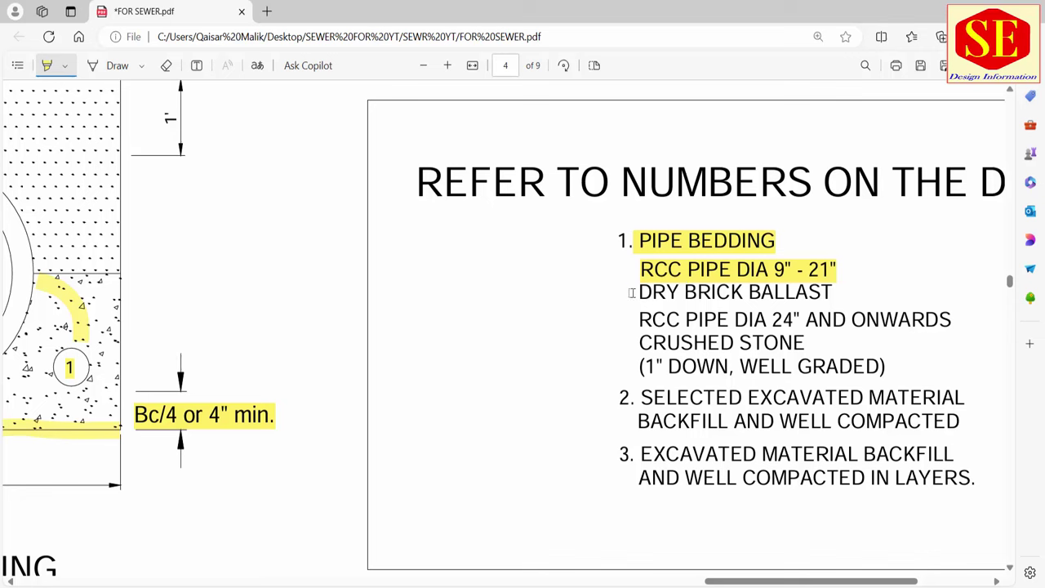
pyautogui.moveTo(642, 291); pyautogui.dragTo(830, 288)
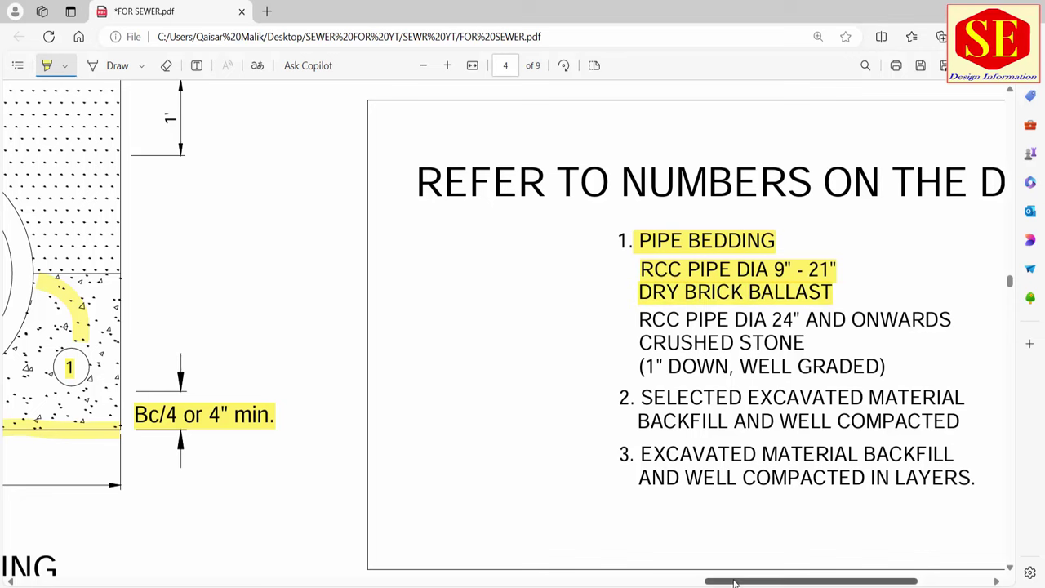
pyautogui.moveTo(734, 581); pyautogui.dragTo(562, 581)
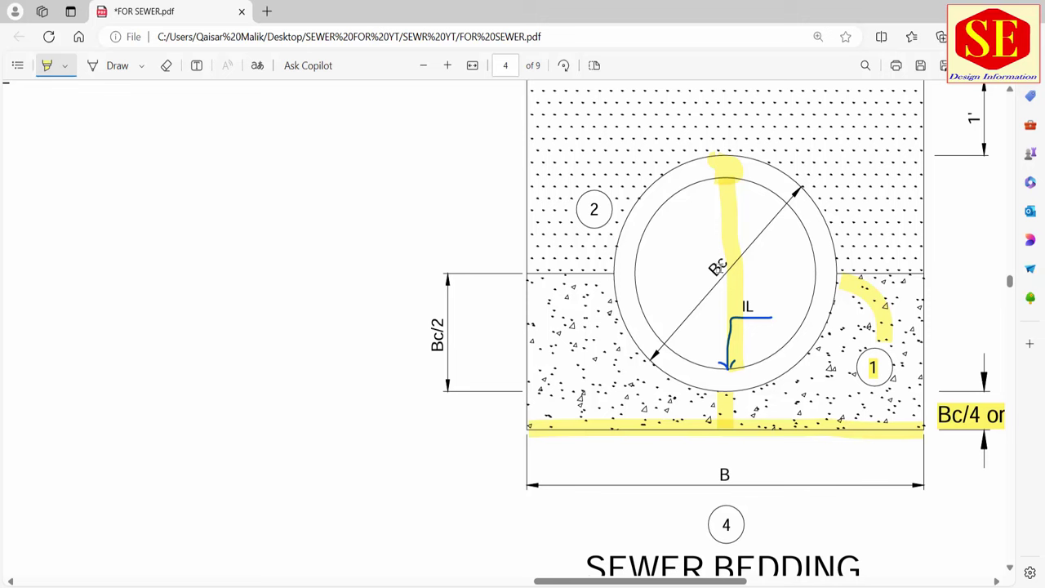
pyautogui.moveTo(707, 276); pyautogui.dragTo(732, 254)
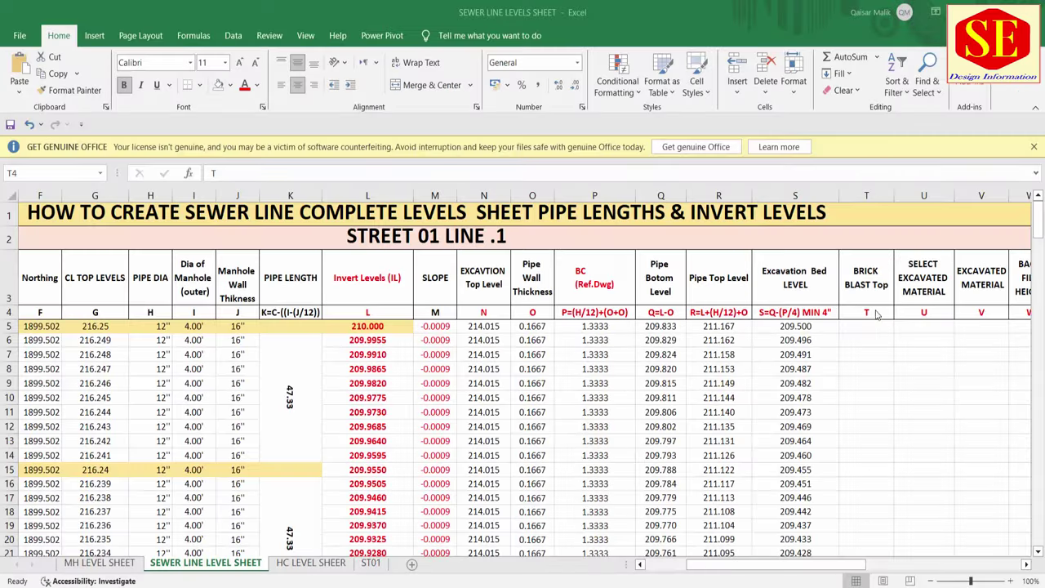
# Step: Set the T4 label to T=Q+(P/2) and rename the heading BRICK BLAST Top LEVEL
pyautogui.doubleClick(880, 318)
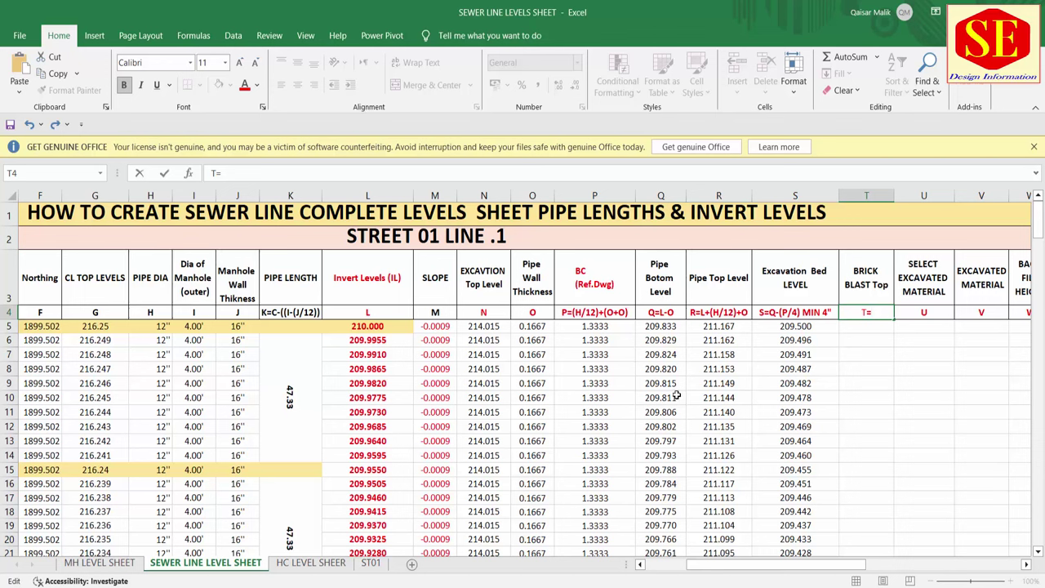
pyautogui.write('Q+')
pyautogui.write('(')
pyautogui.write('P/')
pyautogui.write('2)')
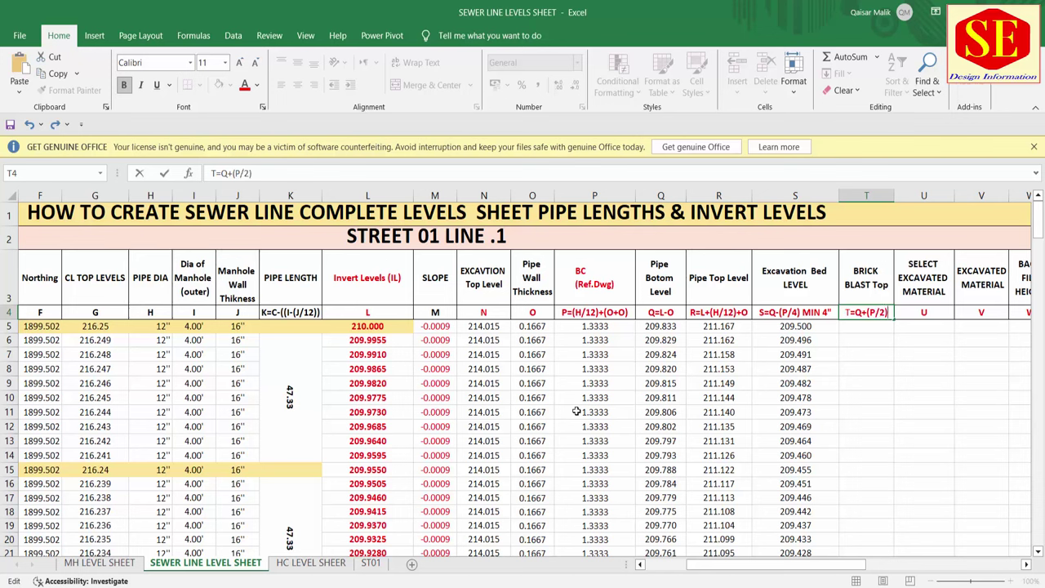
pyautogui.press('Return')
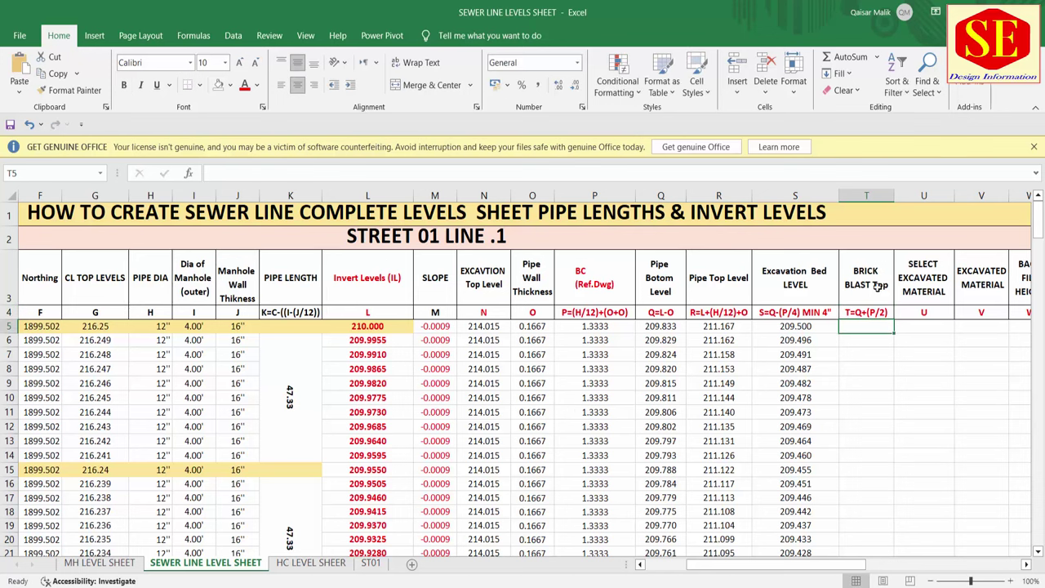
pyautogui.doubleClick(875, 290)
pyautogui.write('LE')
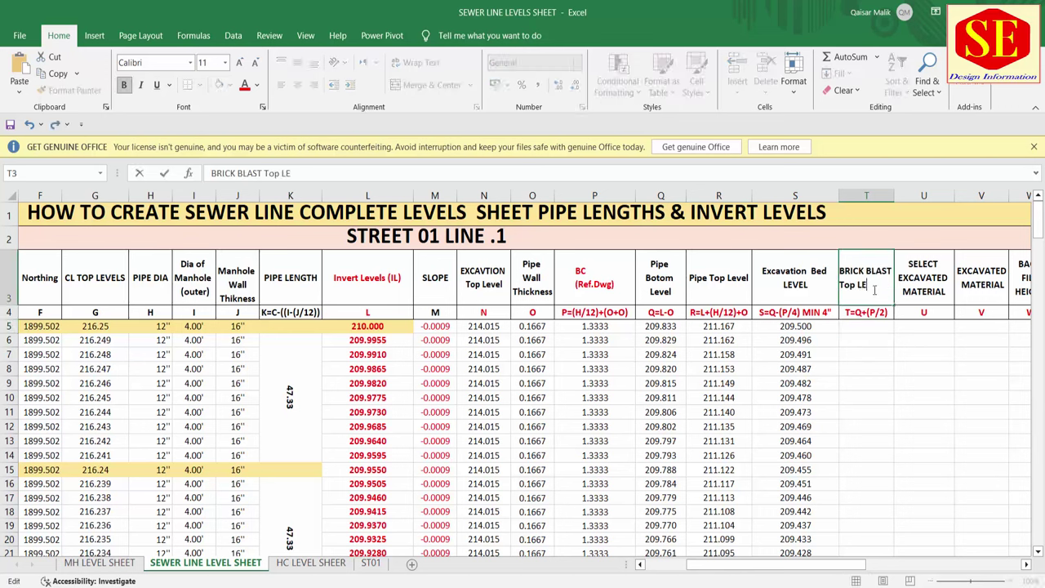
pyautogui.write('VEL')
pyautogui.click(879, 346)
# Step: Enter =Q5+(P5/2) in T5 as pipe bottom level plus half BC
pyautogui.click(866, 326)
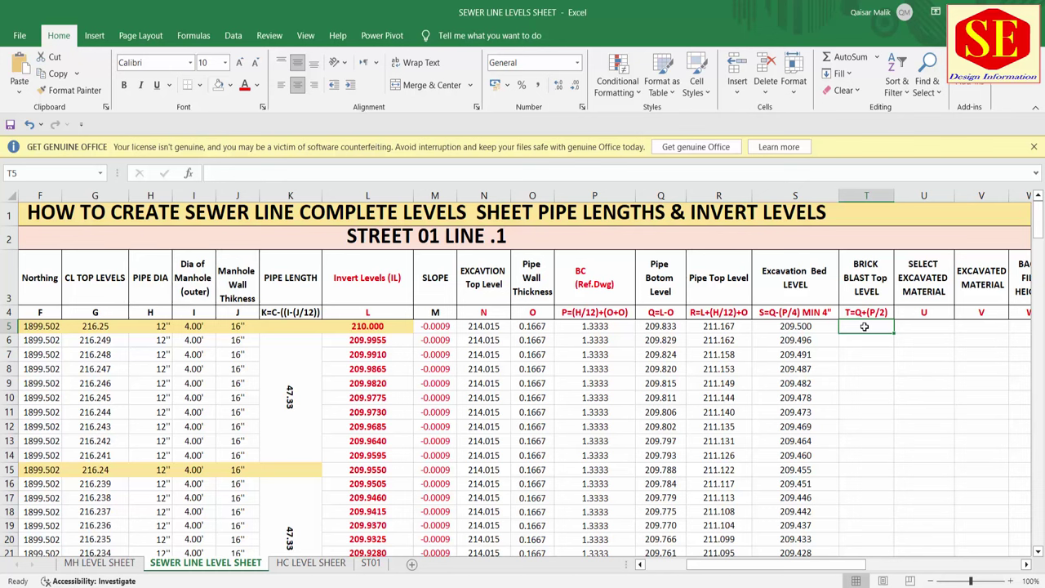
pyautogui.write('=')
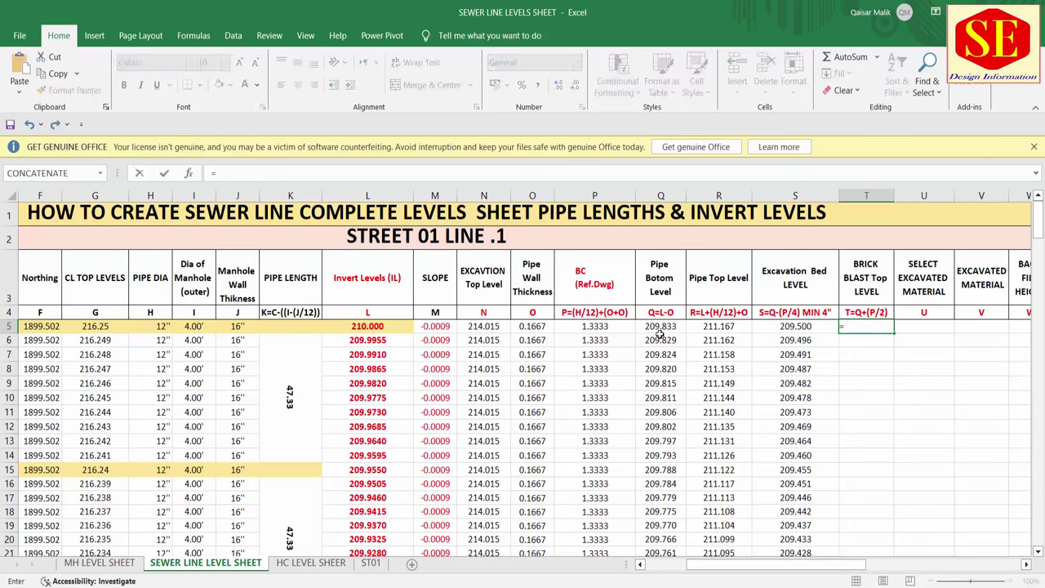
pyautogui.click(661, 328)
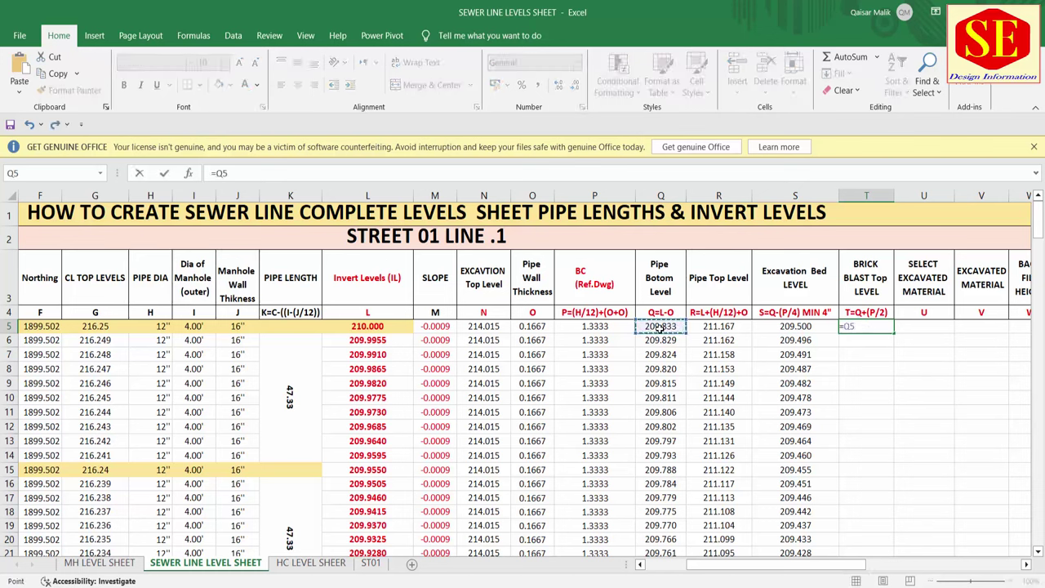
pyautogui.write('+(')
pyautogui.click(589, 327)
pyautogui.write('/2')
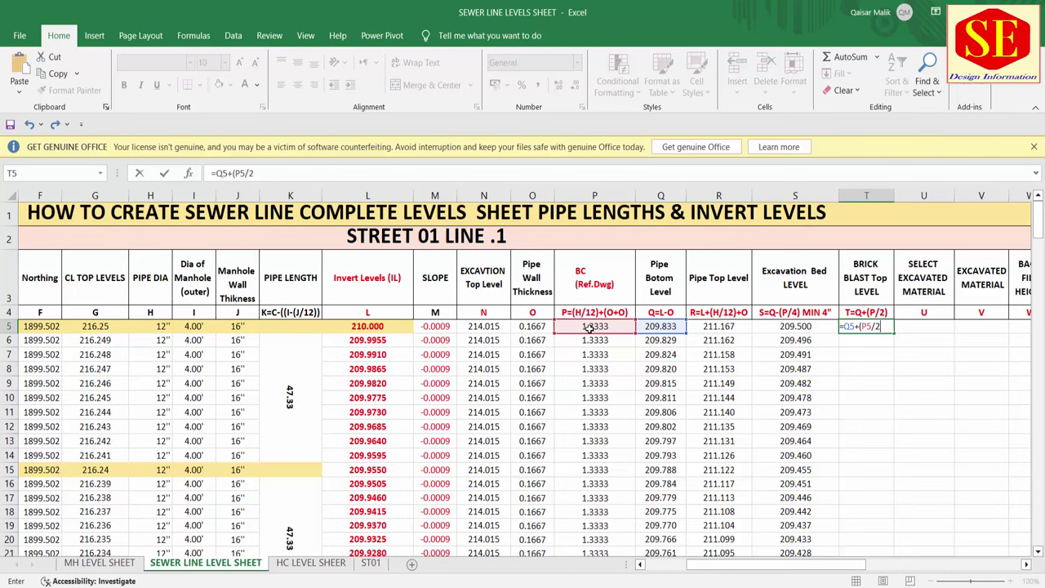
pyautogui.press('Return')
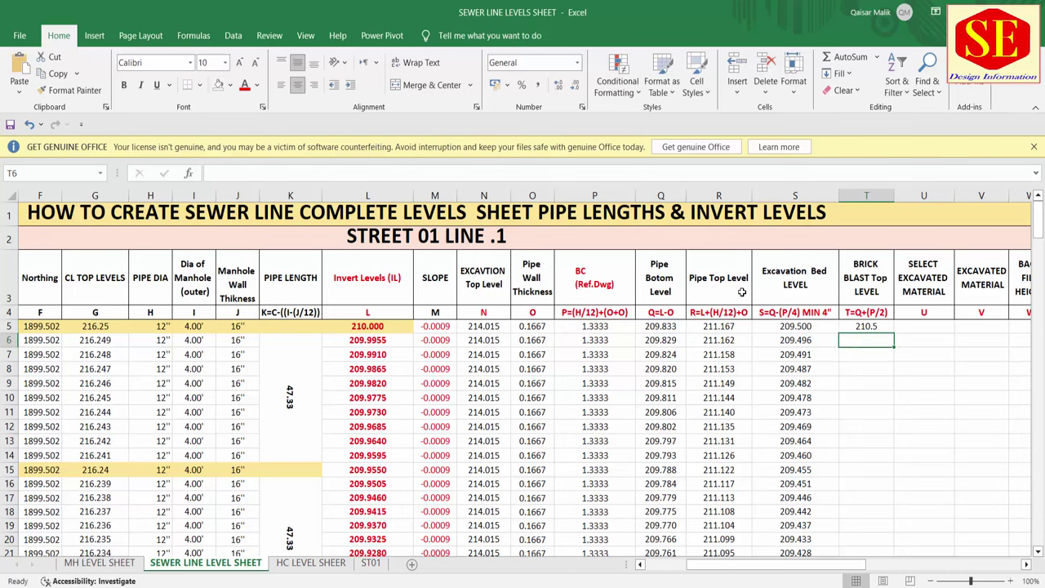
# Step: Show T5 to three decimals and fill the formula down column T, starting at 210.500
pyautogui.click(882, 330)
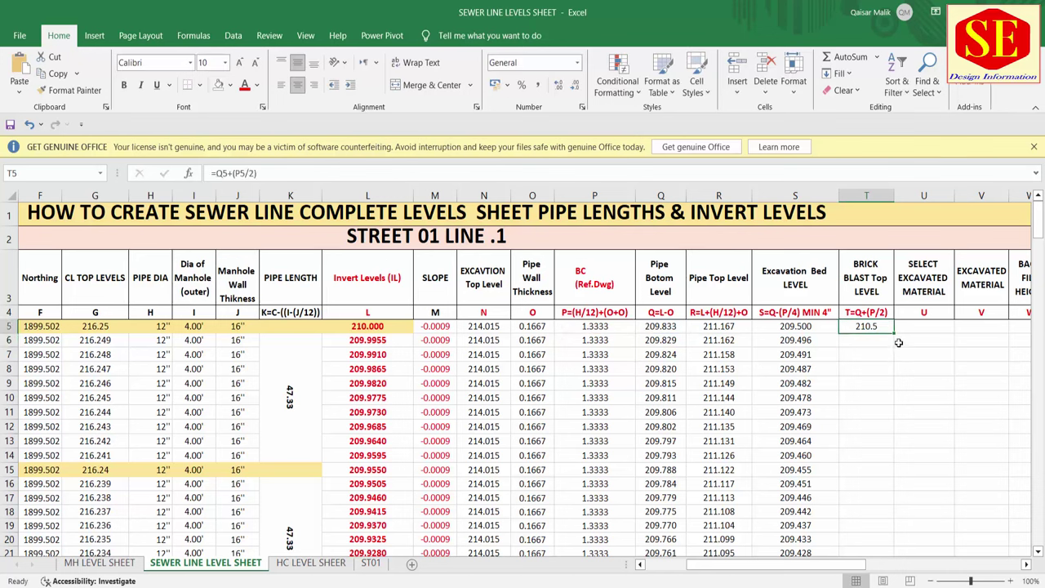
pyautogui.click(559, 85)
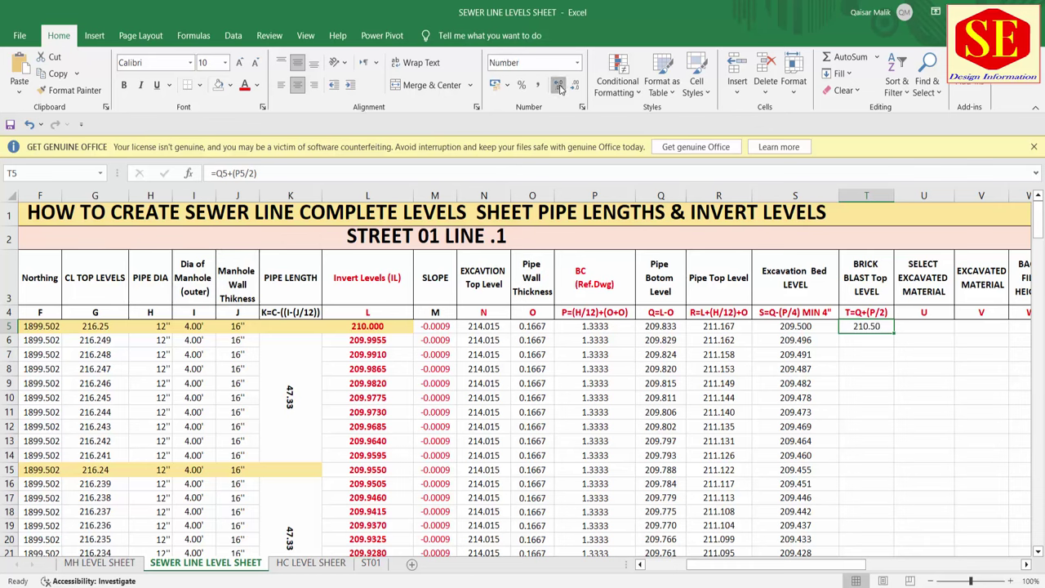
pyautogui.click(559, 85)
pyautogui.doubleClick(894, 333)
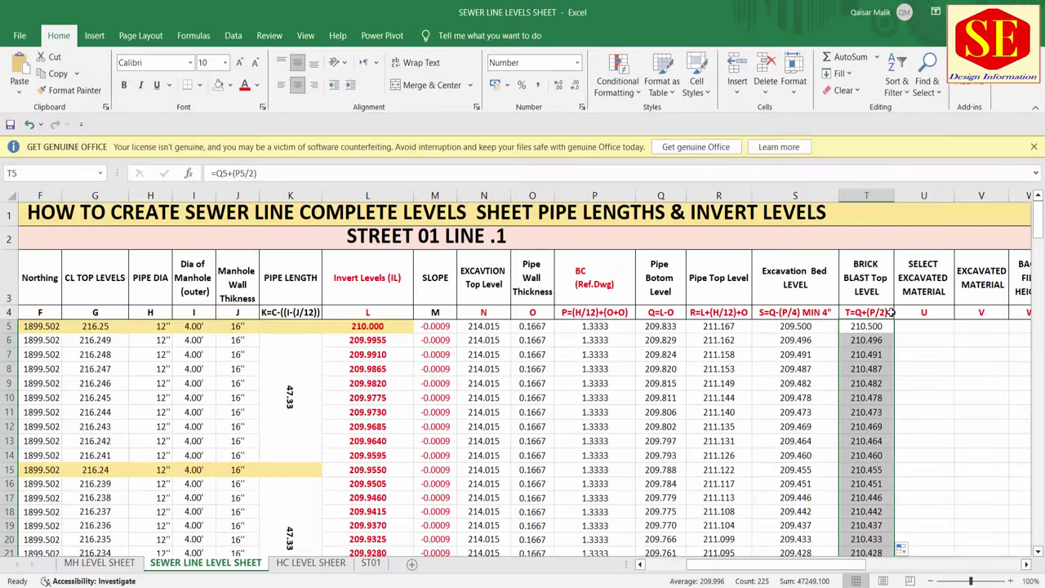
pyautogui.click(872, 339)
pyautogui.click(926, 293)
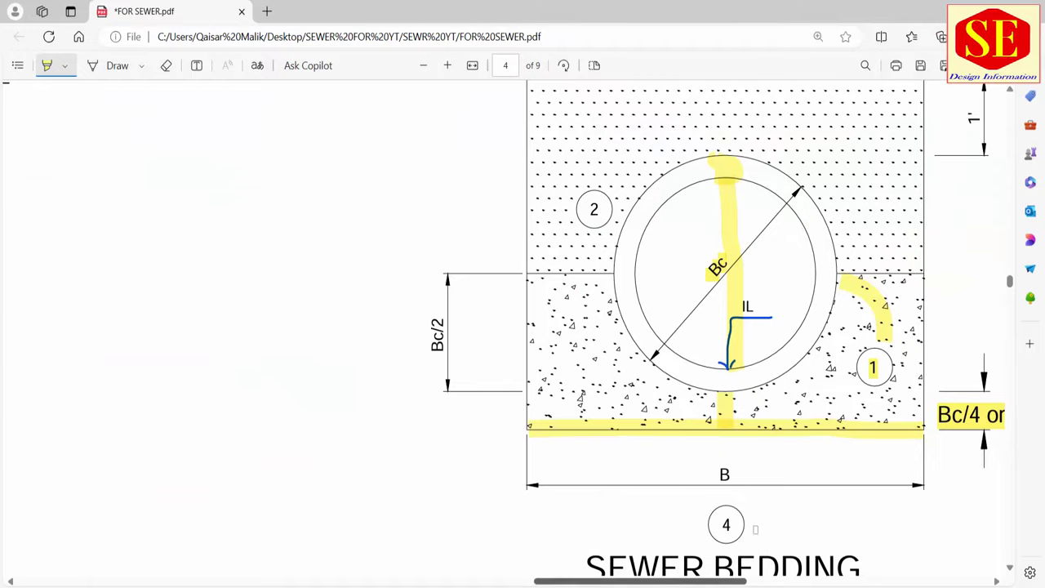
# Step: Highlight the 1' dimension, the item 2 selected backfill note and the top edge of zone 2 backfill
pyautogui.scroll(3, 611, 336)
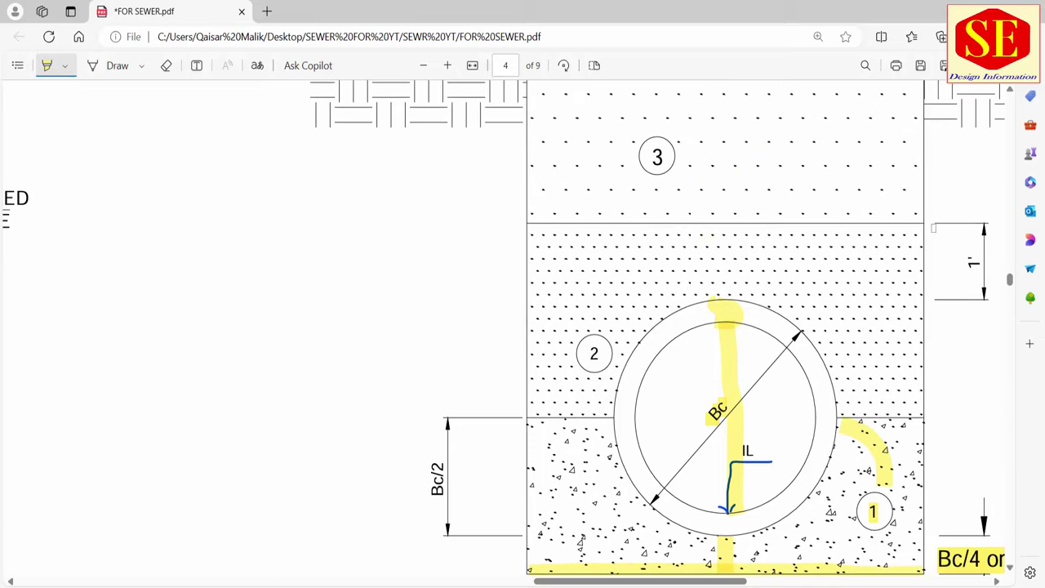
pyautogui.moveTo(967, 258); pyautogui.dragTo(978, 268)
pyautogui.moveTo(604, 352); pyautogui.dragTo(590, 354)
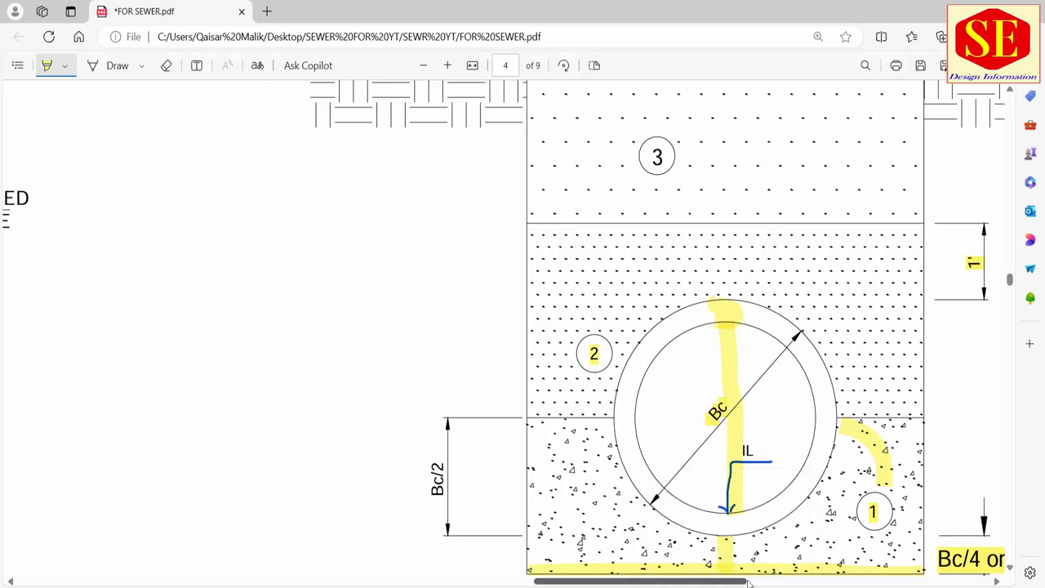
pyautogui.moveTo(748, 582); pyautogui.dragTo(939, 582)
pyautogui.scroll(-2, 793, 430)
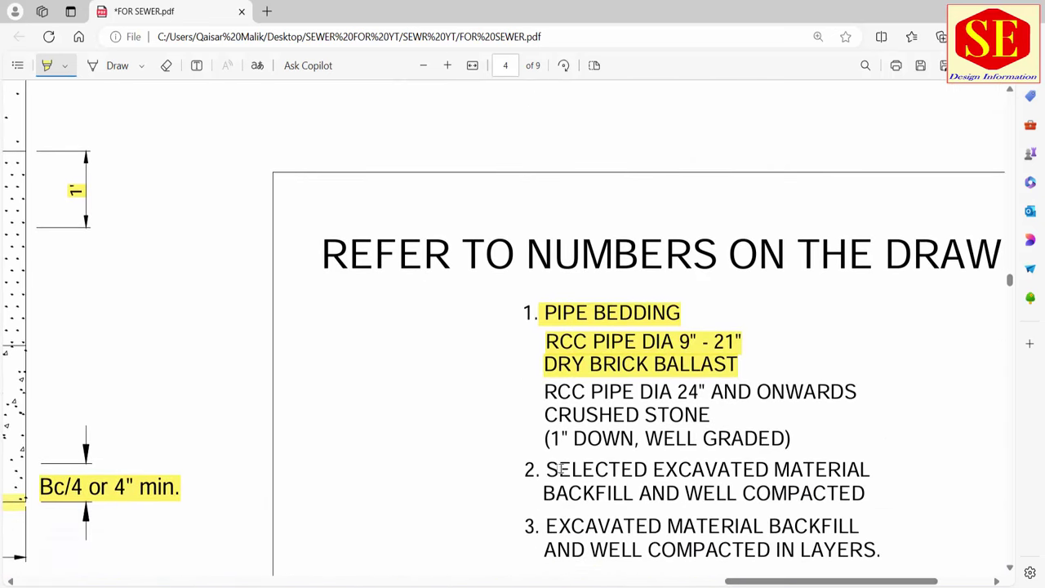
pyautogui.moveTo(554, 469); pyautogui.dragTo(850, 500)
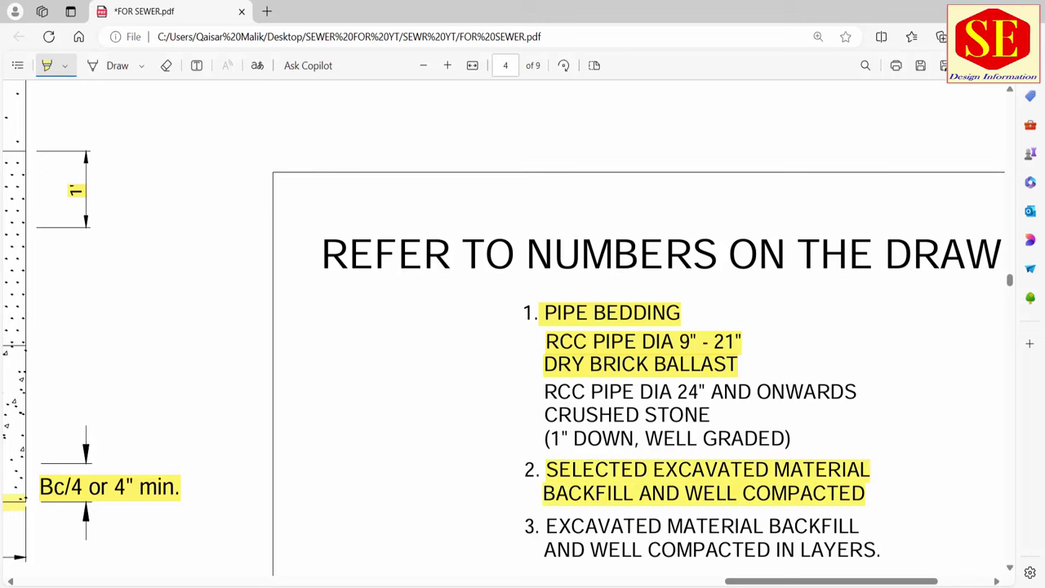
pyautogui.hscroll(-10, 588, 236)
pyautogui.moveTo(565, 227); pyautogui.dragTo(580, 226)
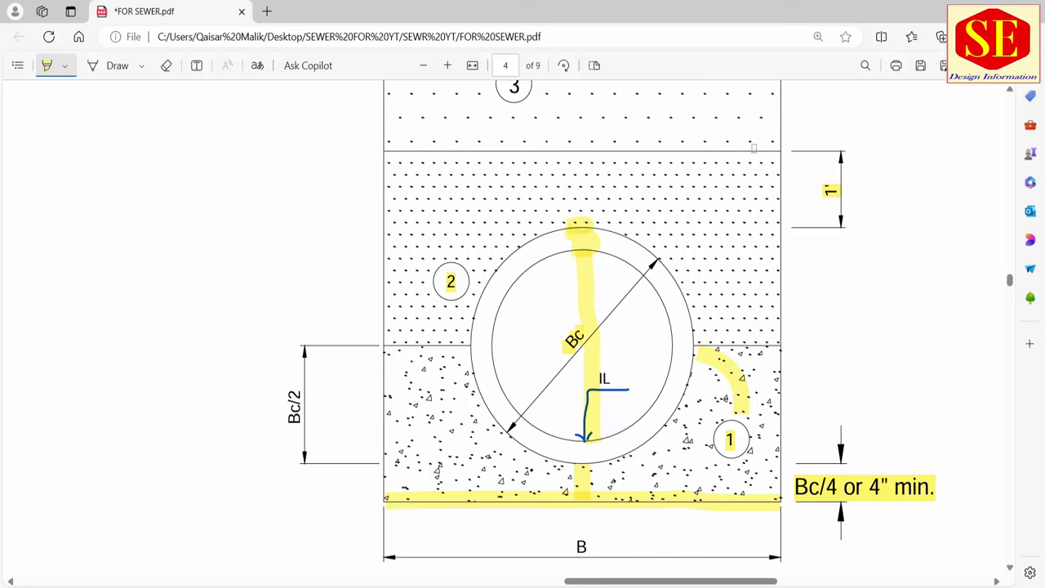
pyautogui.moveTo(771, 154); pyautogui.dragTo(499, 164)
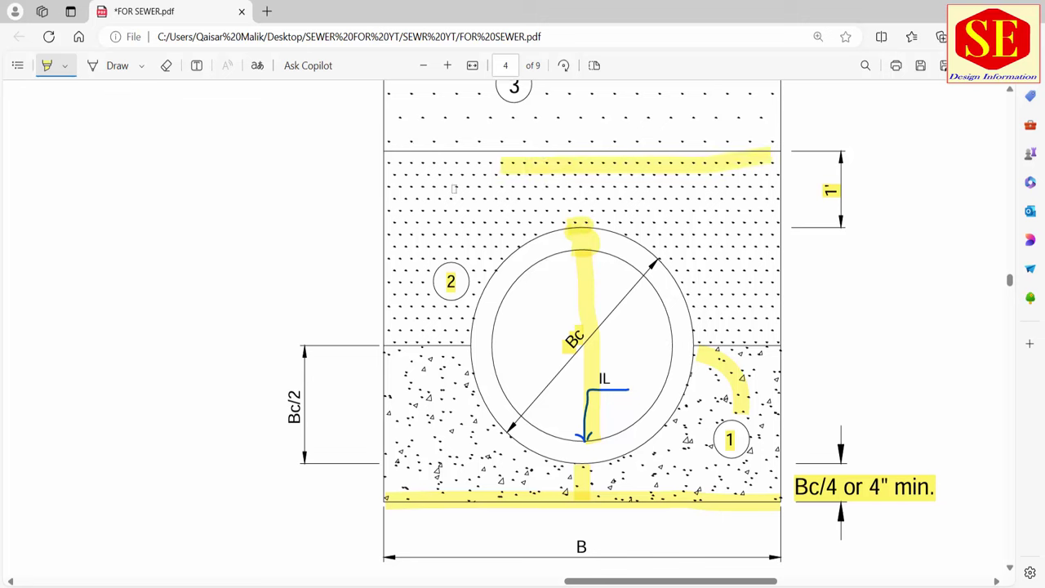
pyautogui.moveTo(442, 188)
pyautogui.mouseDown()
pyautogui.moveTo(651, 192)
pyautogui.moveTo(446, 200)
pyautogui.moveTo(527, 175)
pyautogui.mouseUp()
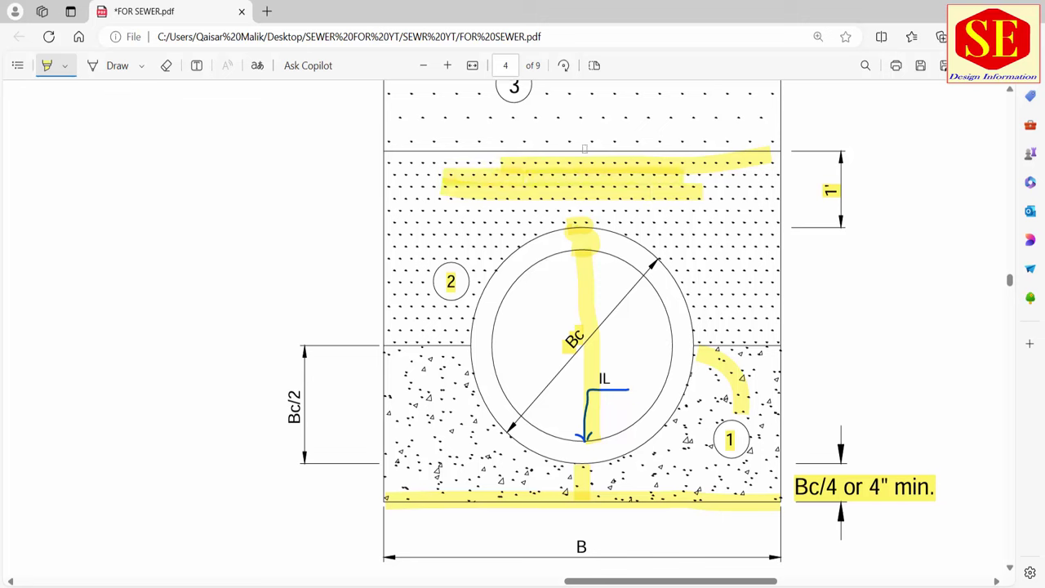
pyautogui.hotkey('alt', 'Tab')
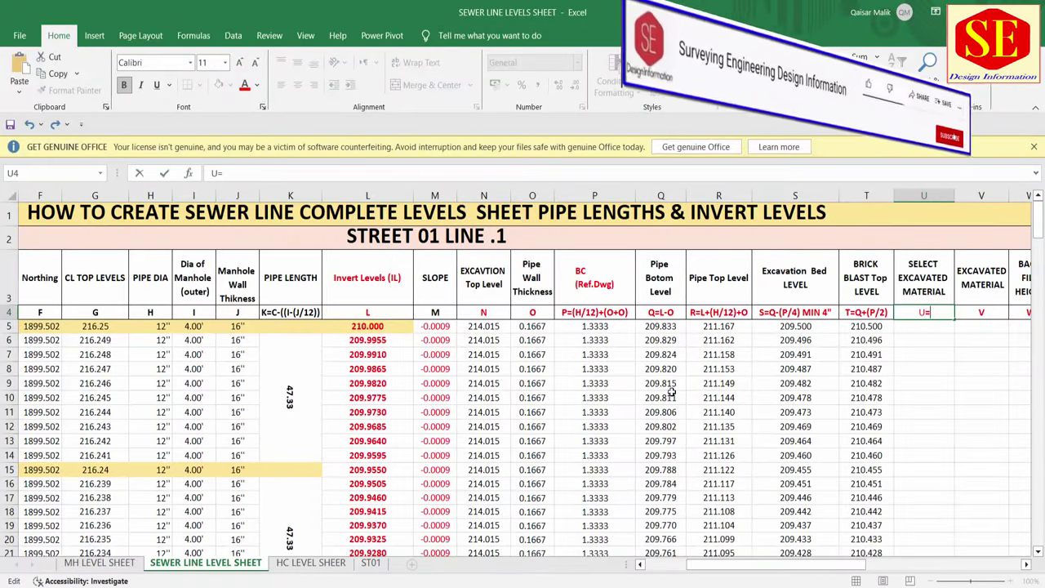
# Step: Label column U as U=R+1 and fill =R5+1 down the column, starting at 212.167
pyautogui.write('R')
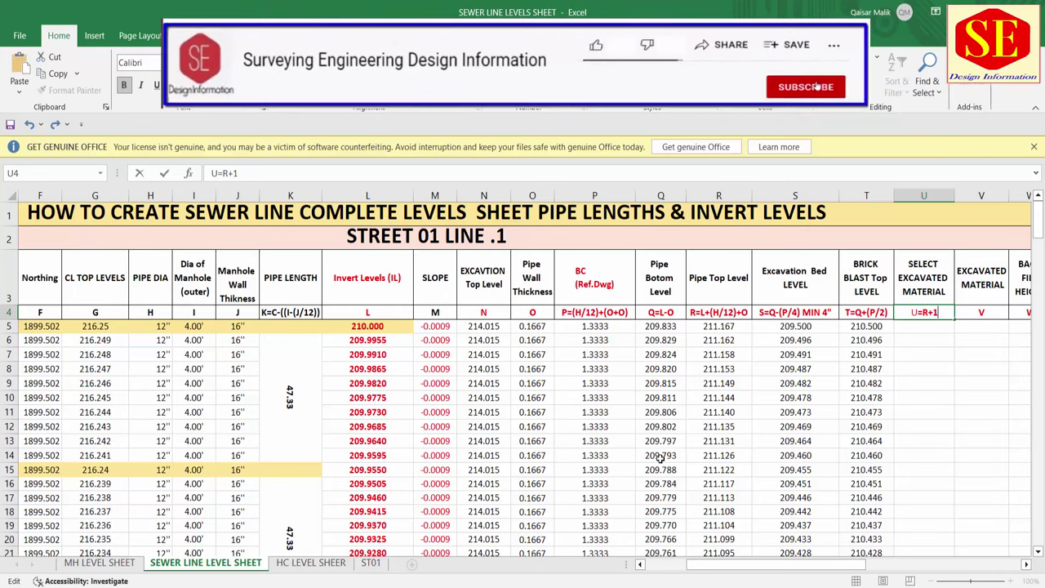
pyautogui.write('+1')
pyautogui.press('Return')
pyautogui.write('=')
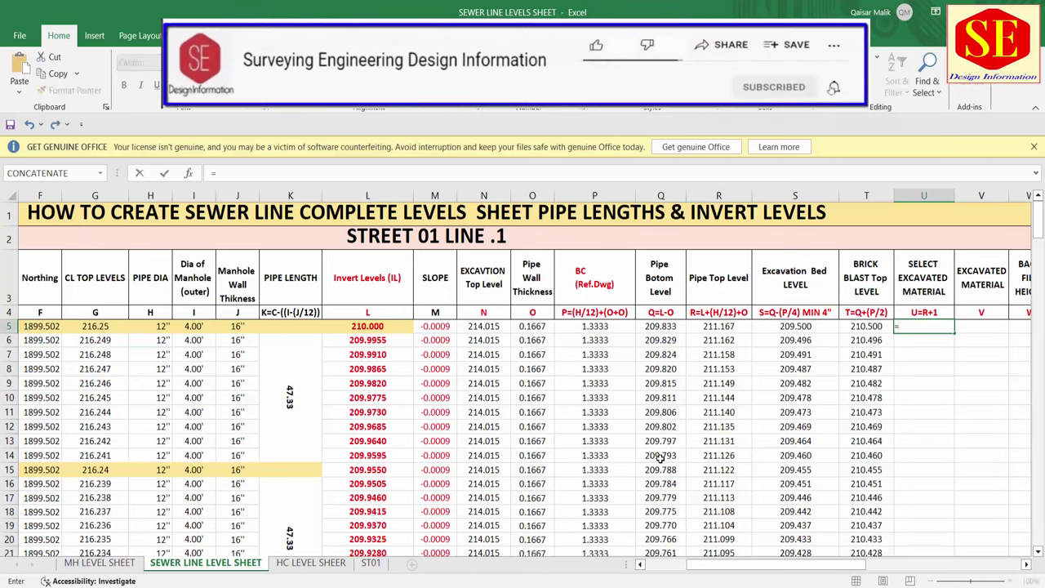
pyautogui.click(717, 327)
pyautogui.write('+1')
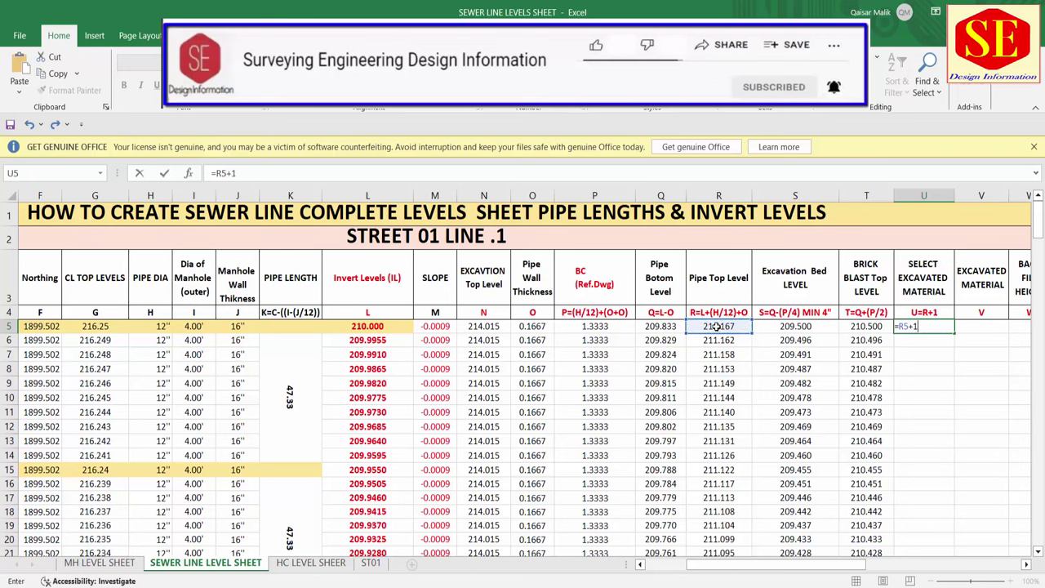
pyautogui.press('Return')
pyautogui.click(939, 330)
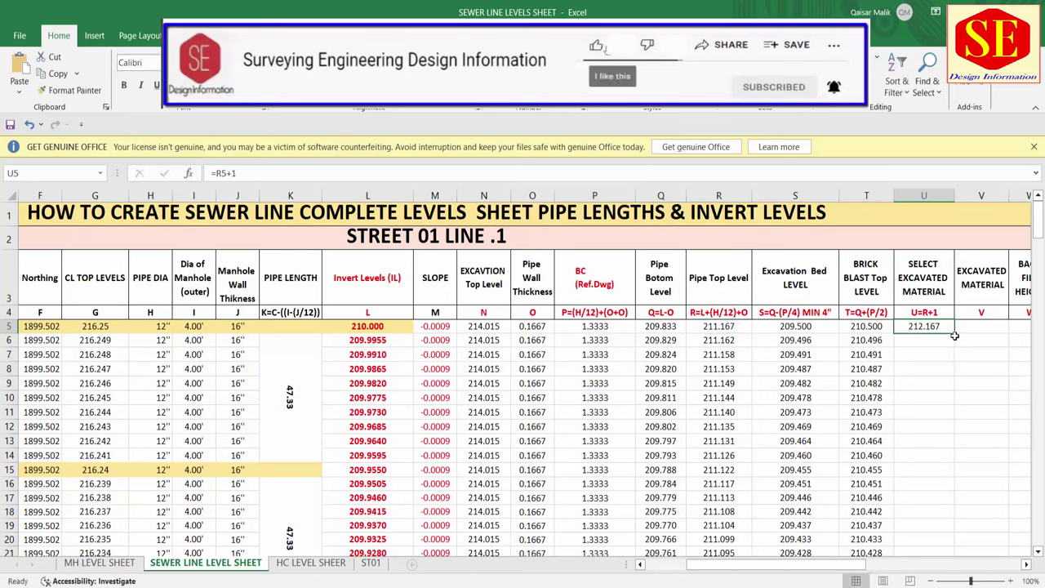
pyautogui.doubleClick(954, 335)
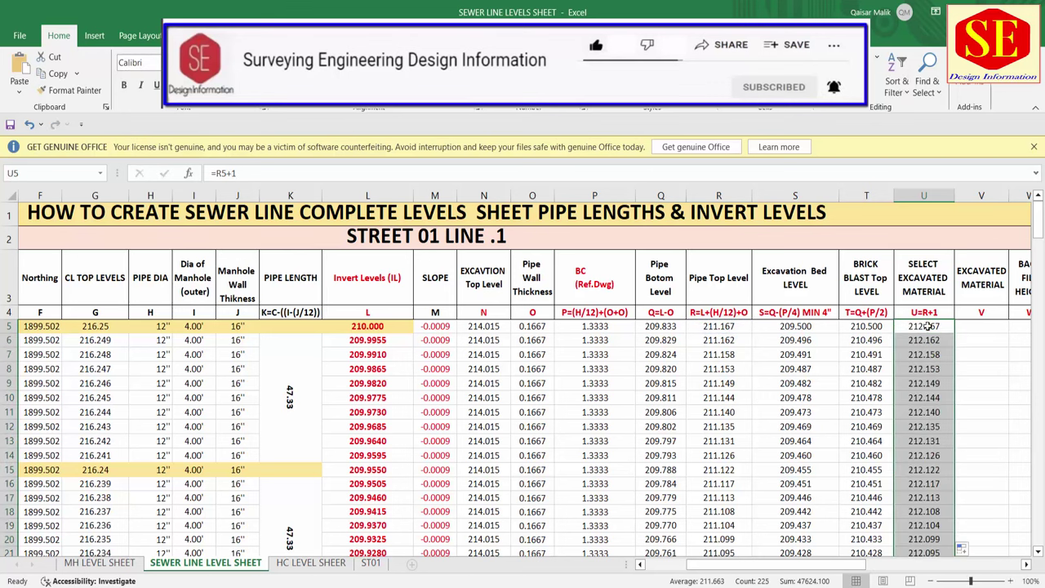
pyautogui.moveTo(837, 565); pyautogui.dragTo(860, 568)
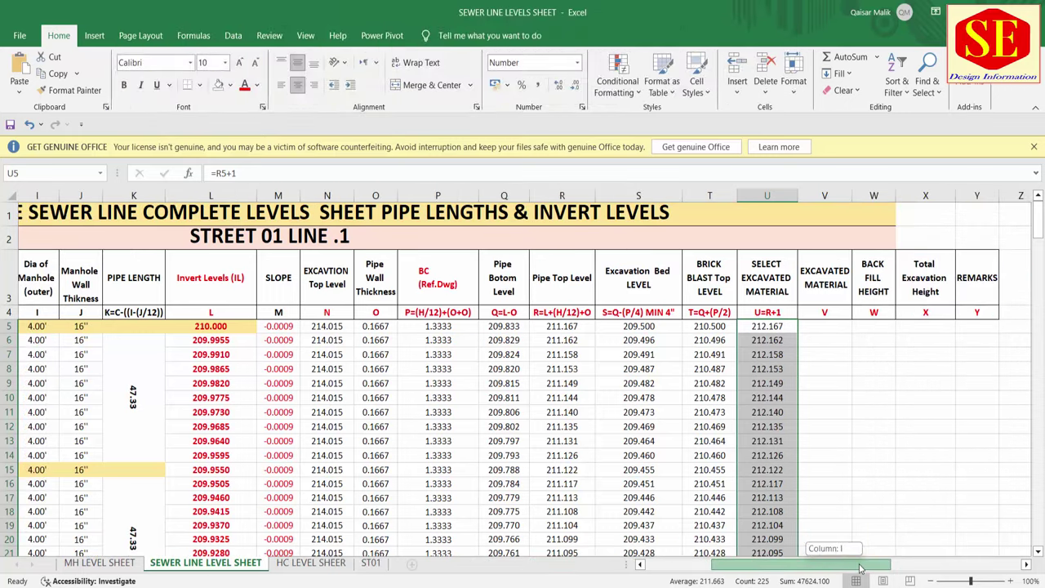
pyautogui.click(825, 283)
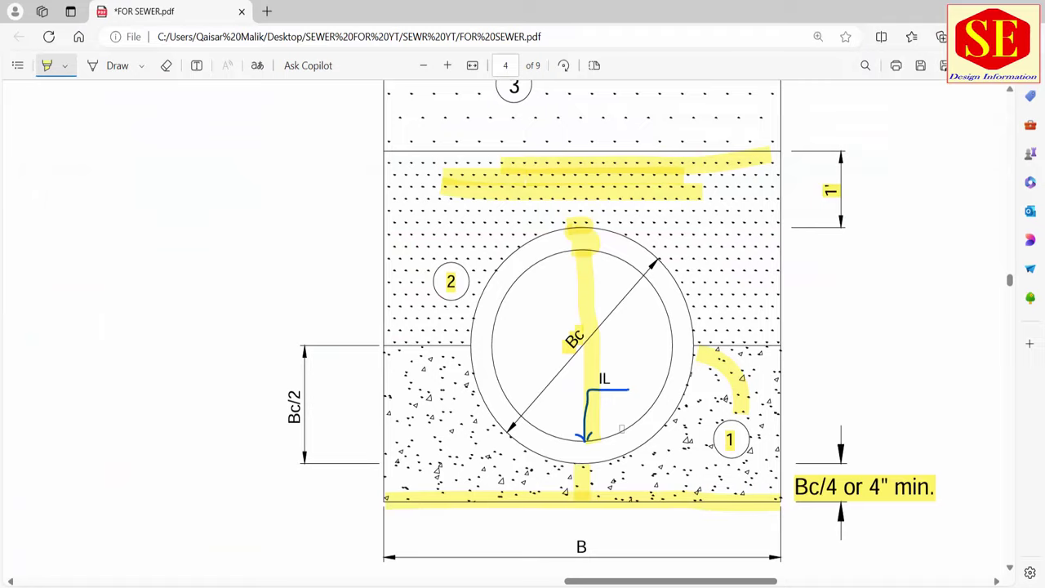
# Step: Highlight the circled 3 backfill zone label and review the numbered fill notes before returning to Excel
pyautogui.scroll(2, 479, 378)
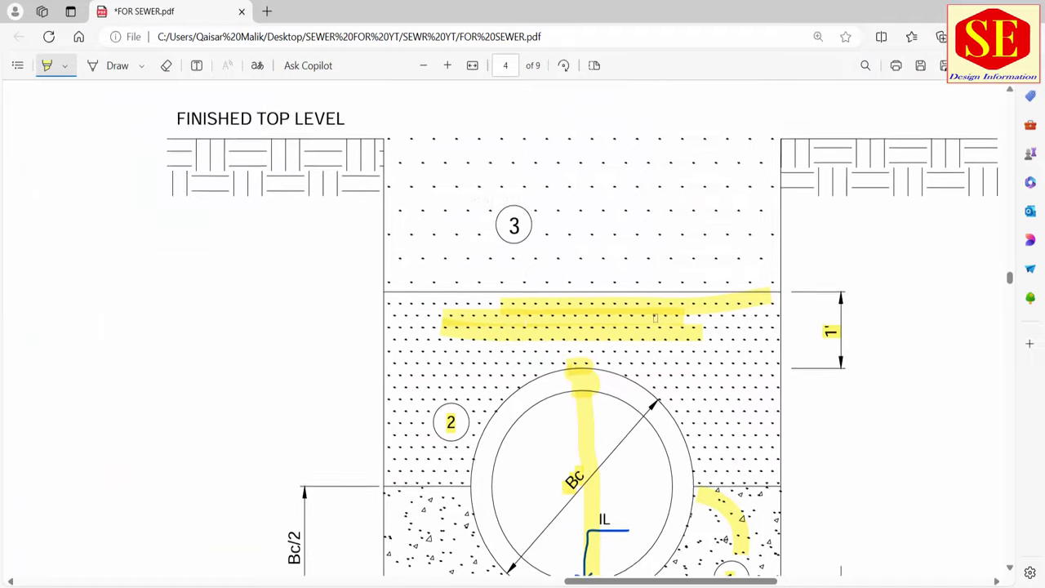
pyautogui.scroll(2, 479, 378)
pyautogui.moveTo(497, 367); pyautogui.dragTo(523, 377)
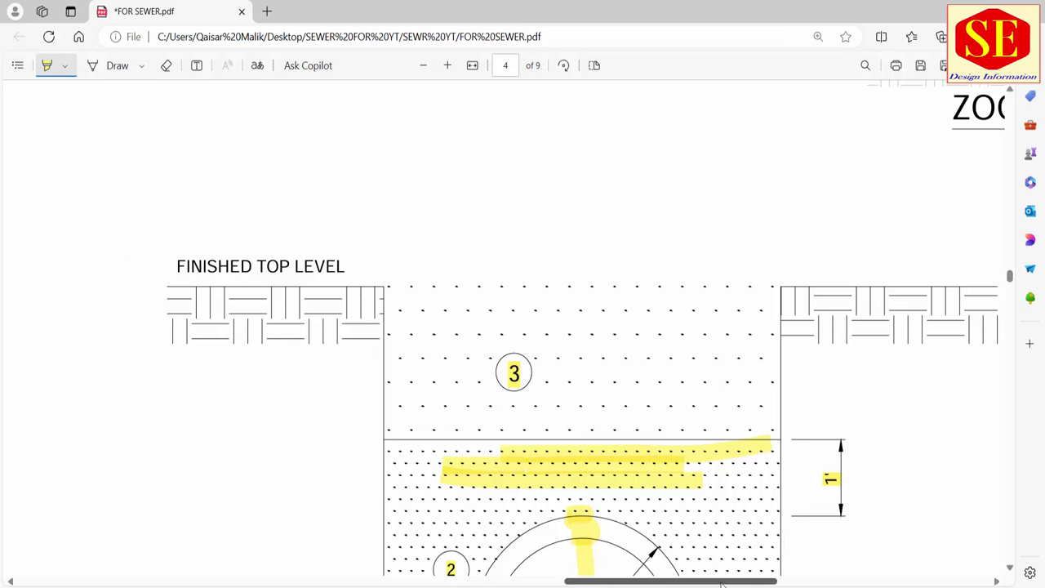
pyautogui.moveTo(721, 585)
pyautogui.mouseDown()
pyautogui.moveTo(872, 582)
pyautogui.moveTo(725, 581)
pyautogui.mouseUp()
pyautogui.scroll(-5, 752, 364)
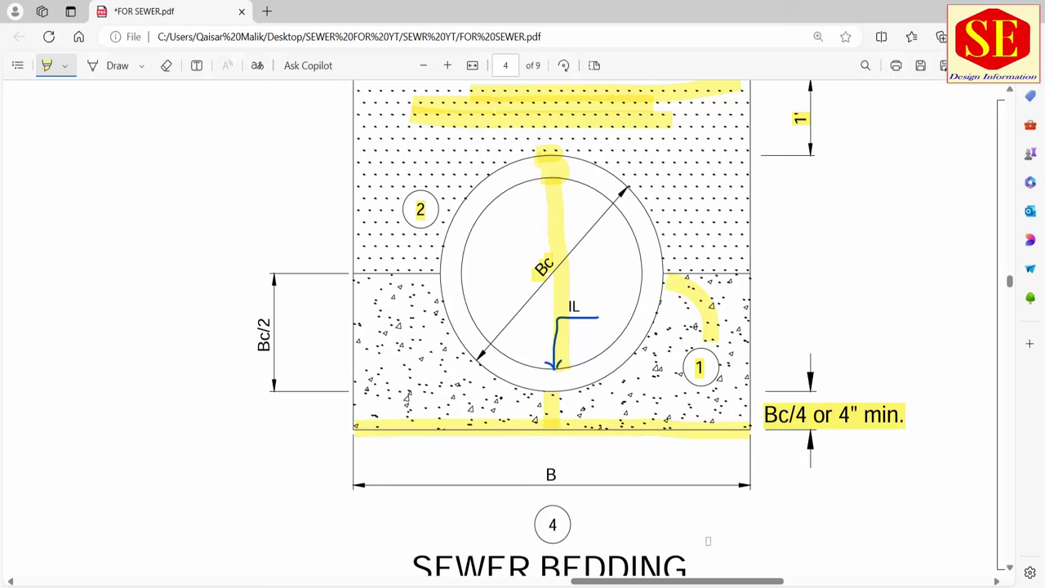
pyautogui.moveTo(711, 583); pyautogui.dragTo(854, 583)
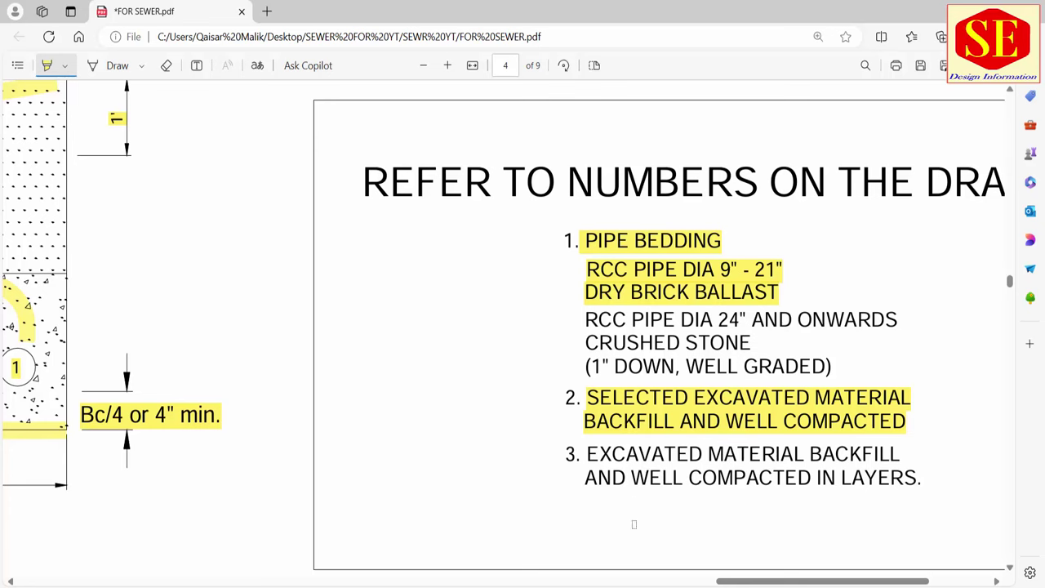
pyautogui.click(620, 527)
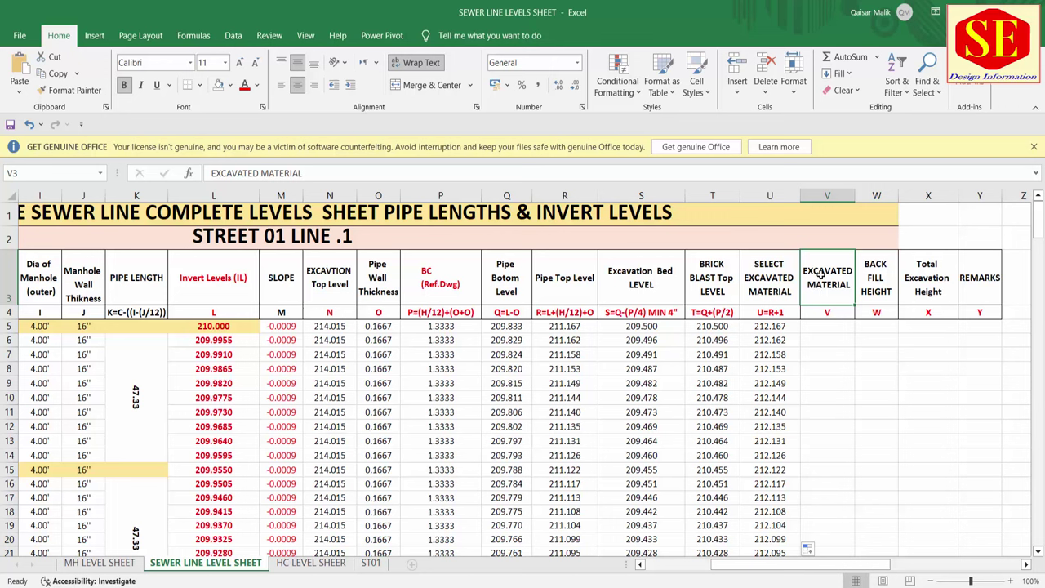
# Step: Rename the V3 heading to EXCAVATED MATERIAL BACK FILL H
pyautogui.doubleClick(821, 275)
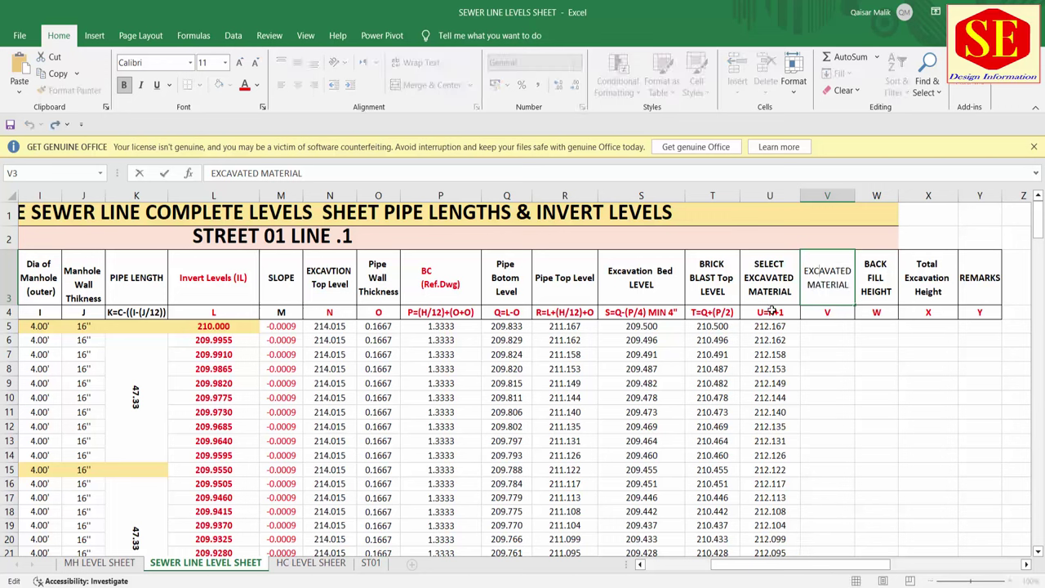
pyautogui.press('Escape')
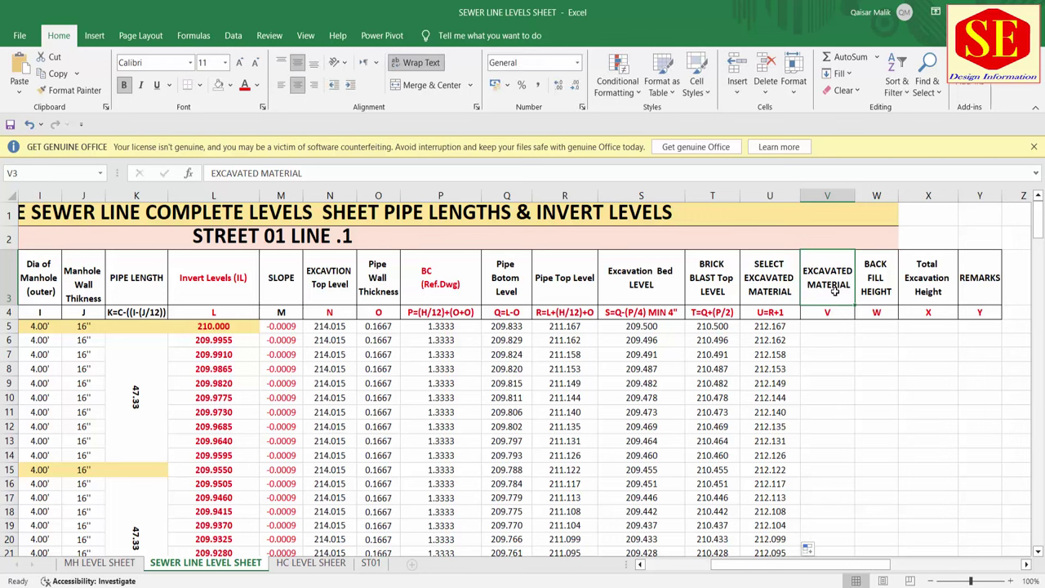
pyautogui.doubleClick(835, 287)
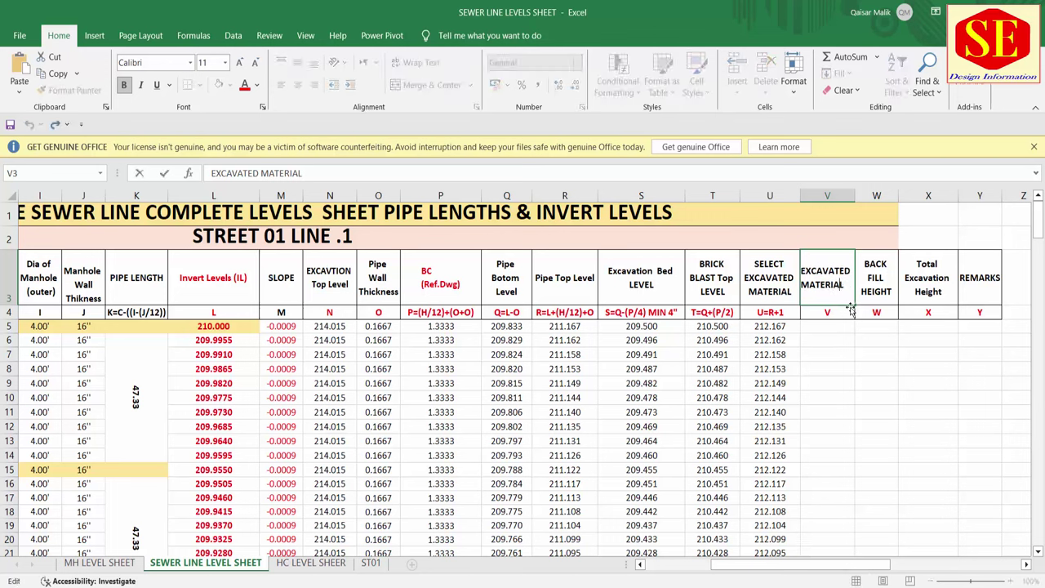
pyautogui.write(' BA')
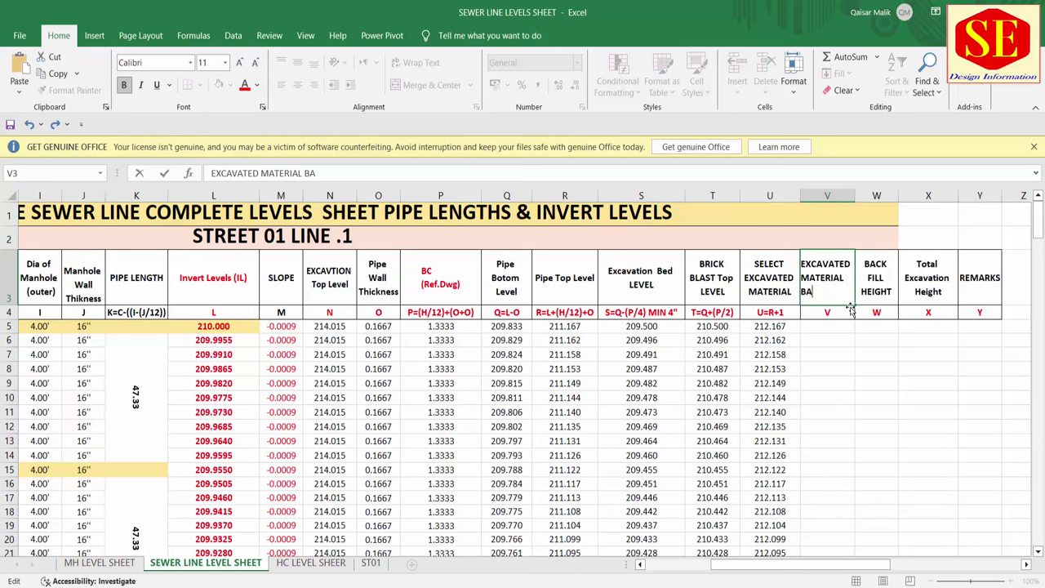
pyautogui.write('CK')
pyautogui.write(' FILL H')
pyautogui.click(827, 383)
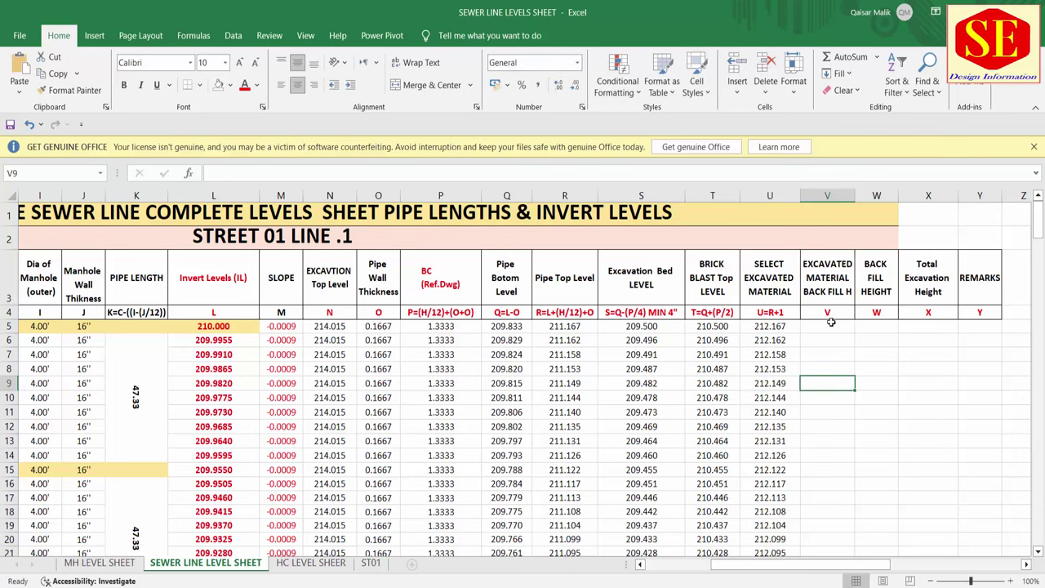
# Step: Label V4 with the formula key V=N-U
pyautogui.click(827, 311)
pyautogui.write('V')
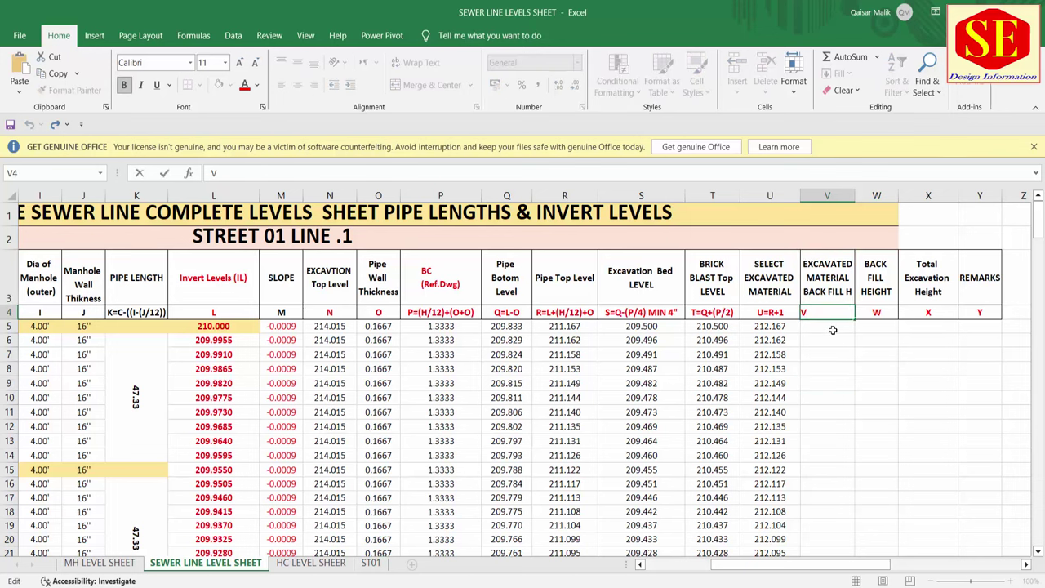
pyautogui.write('=N')
pyautogui.write('-U')
pyautogui.press('Return')
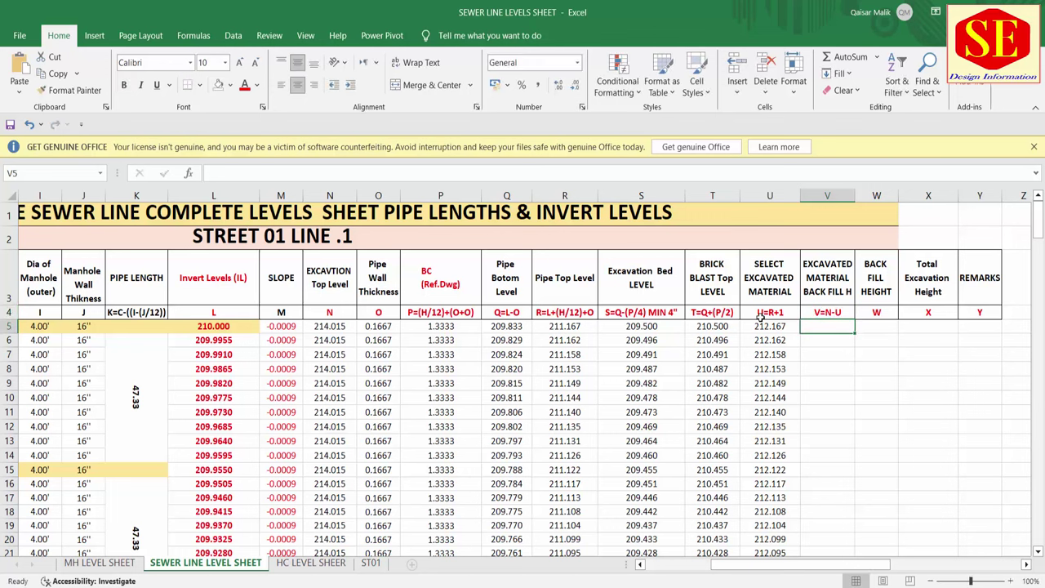
# Step: Enter =N5-U5 in V5 and fill it down column V, starting at 1.848
pyautogui.write('=')
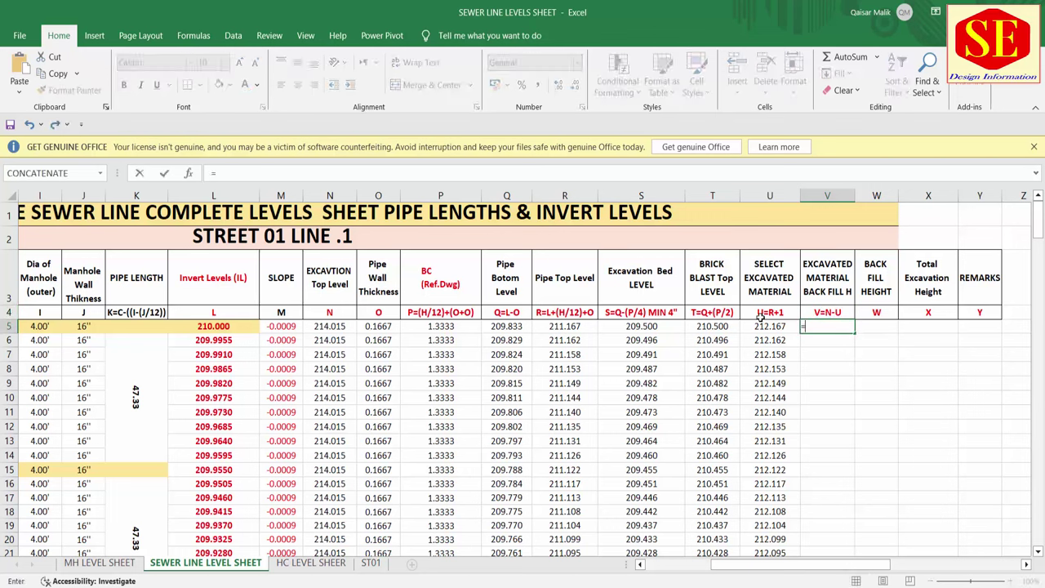
pyautogui.click(334, 326)
pyautogui.write('-')
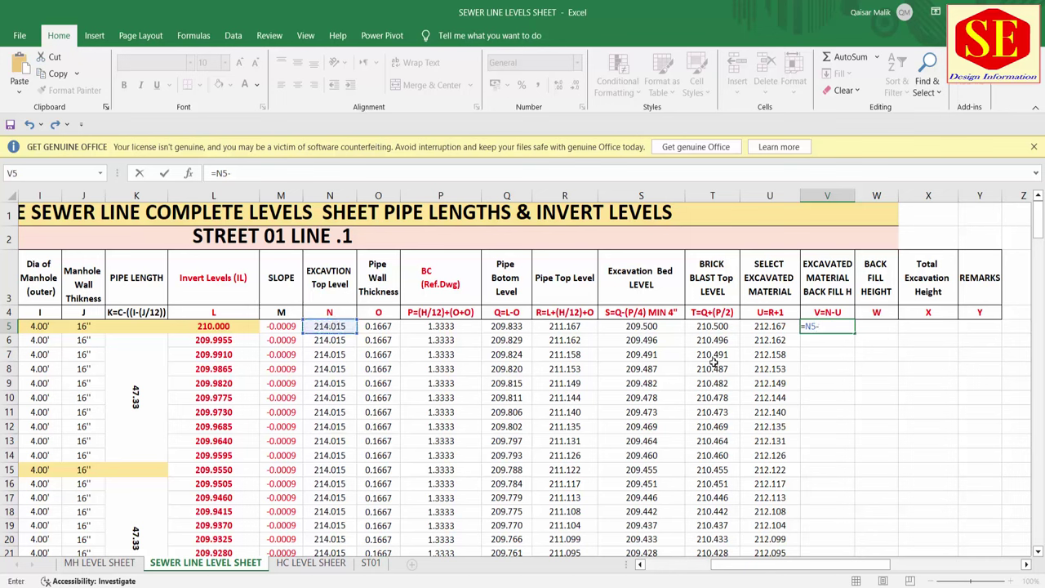
pyautogui.click(770, 327)
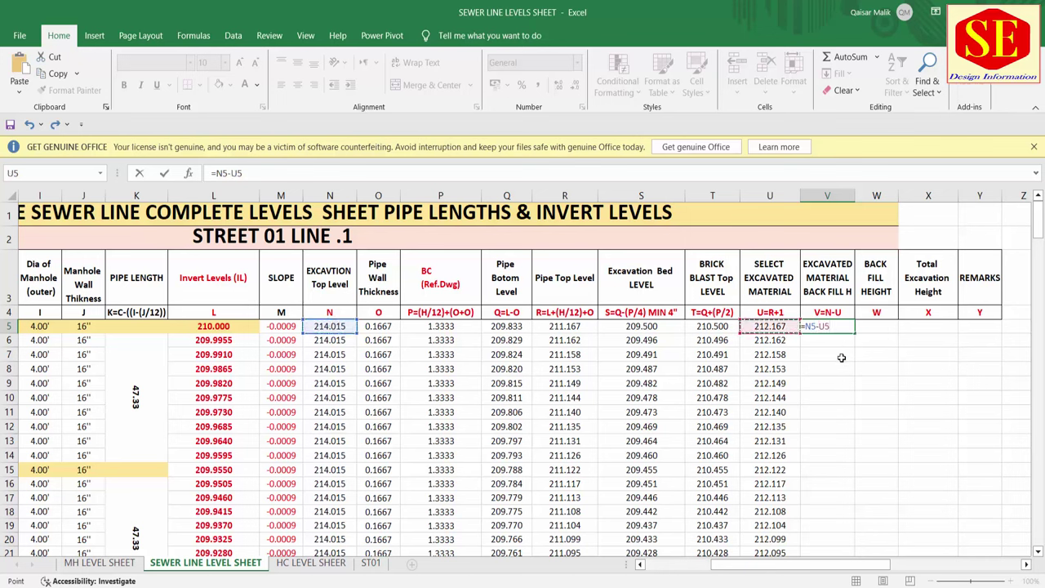
pyautogui.press('Return')
pyautogui.click(839, 327)
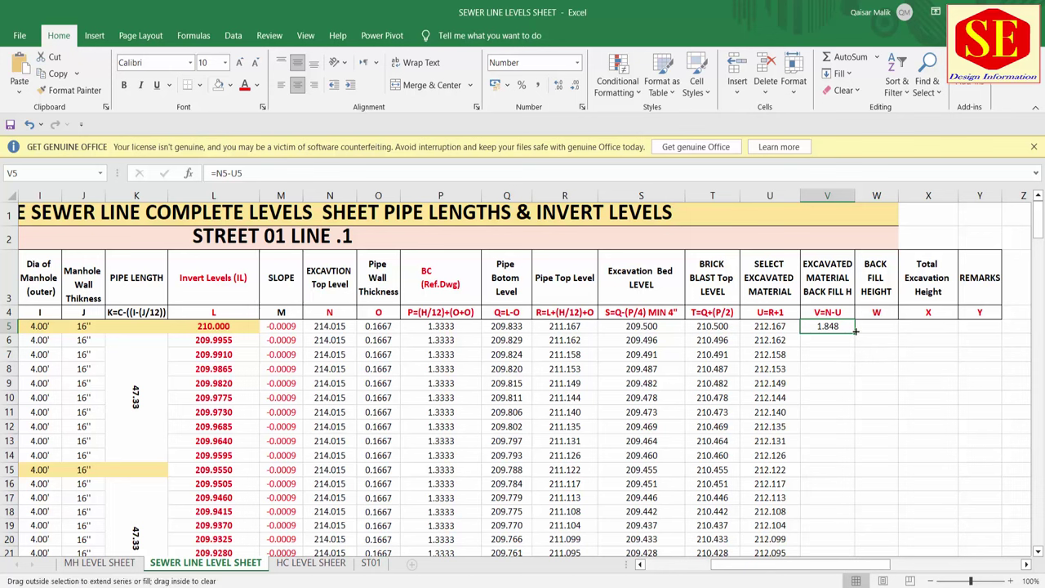
pyautogui.doubleClick(855, 330)
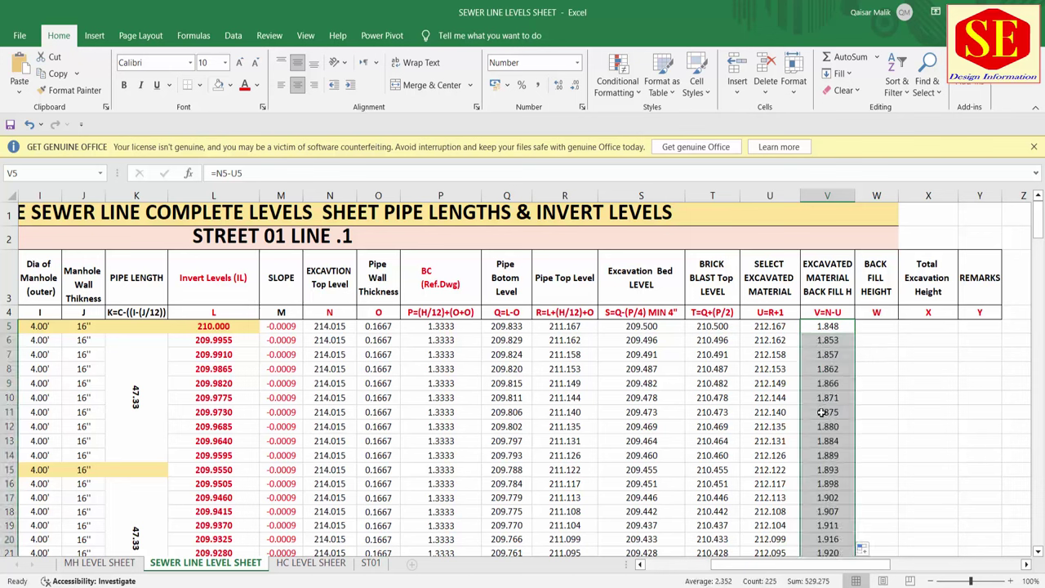
pyautogui.moveTo(826, 327); pyautogui.dragTo(827, 325)
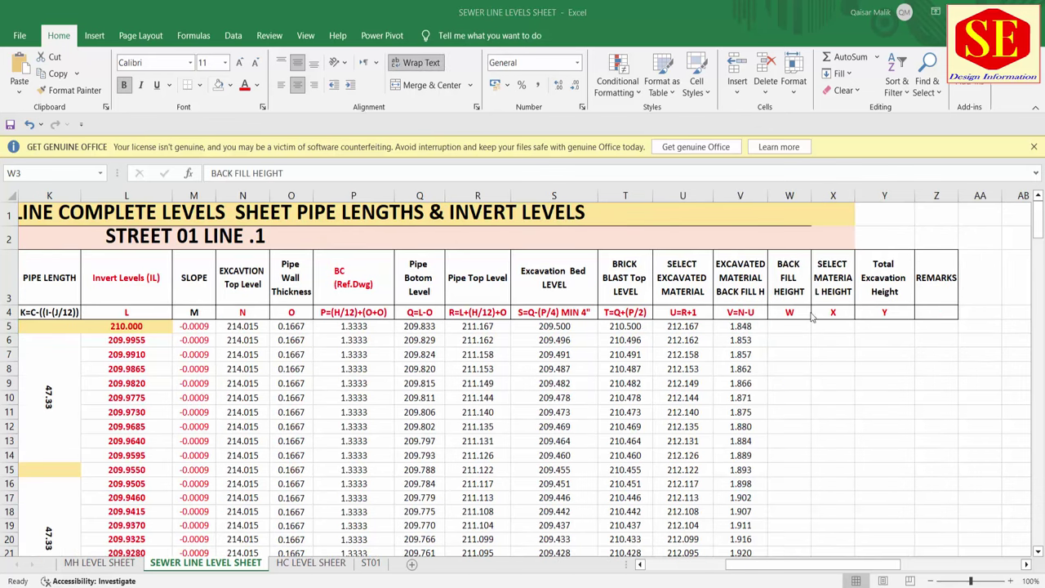
# Step: Rename the W3 heading to BRICK BLAST FILL HEIGHT
pyautogui.click(790, 267)
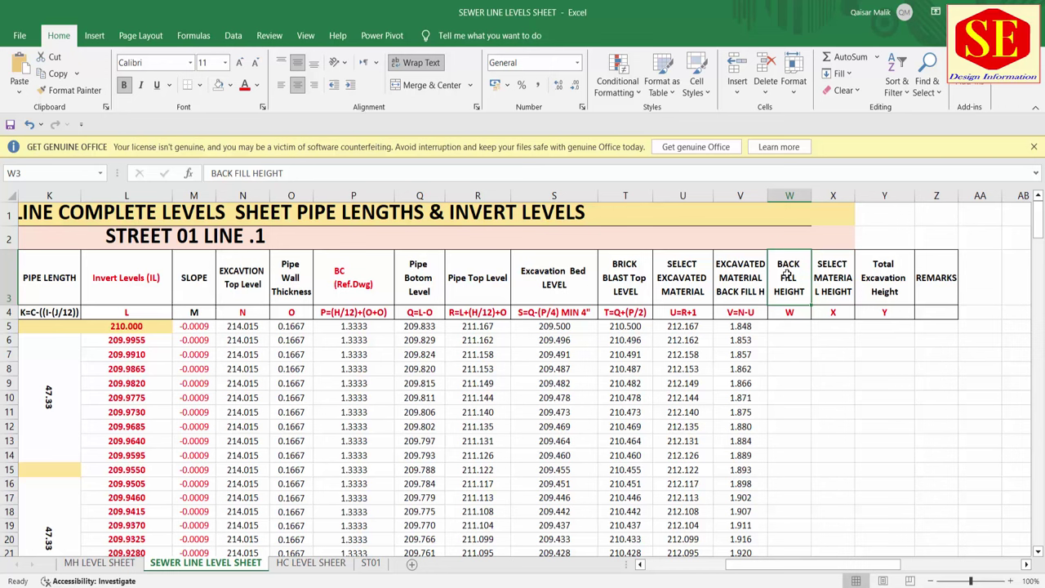
pyautogui.doubleClick(796, 276)
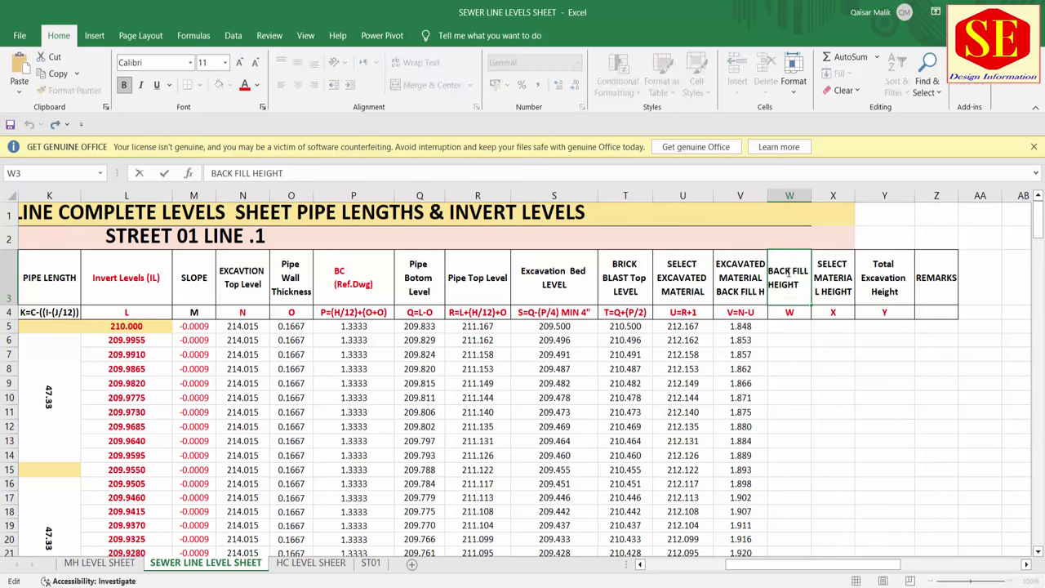
pyautogui.press('BackSpace')
pyautogui.press('BackSpace')
pyautogui.press('BackSpace')
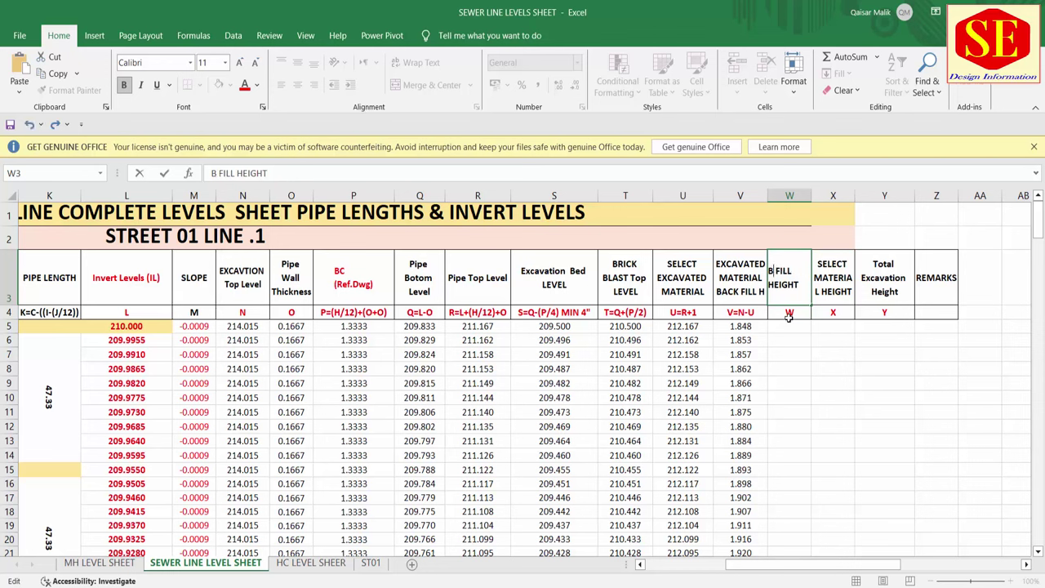
pyautogui.write('RICK ')
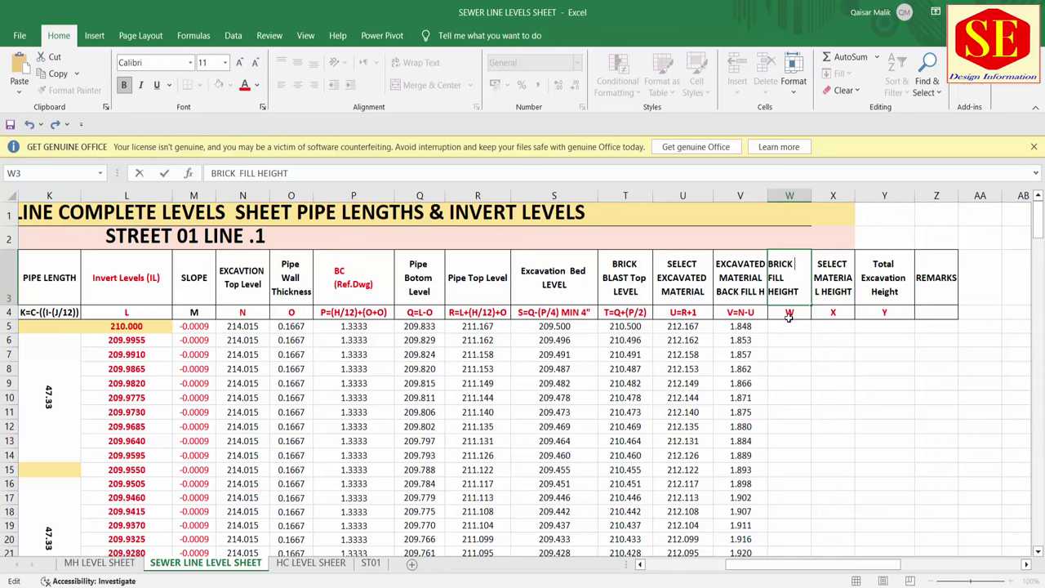
pyautogui.write('BLAST')
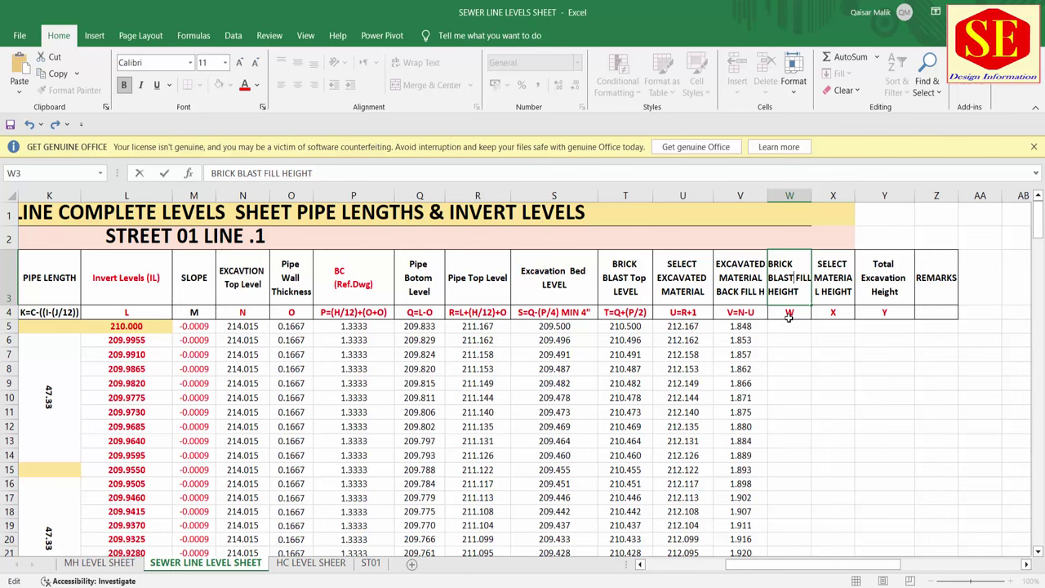
pyautogui.click(779, 364)
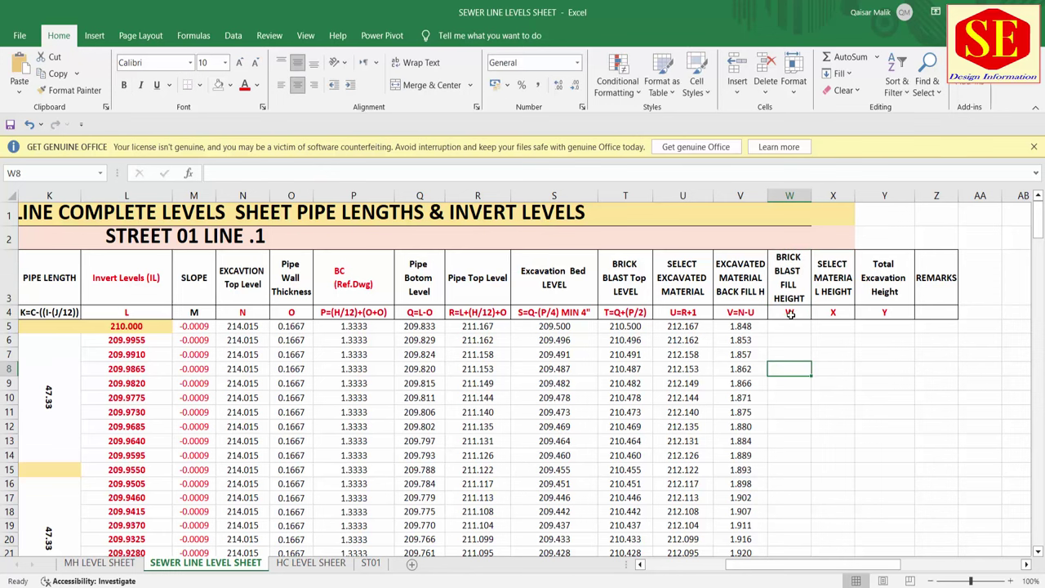
# Step: Set the W4 formula key to W=(T-S)
pyautogui.click(626, 327)
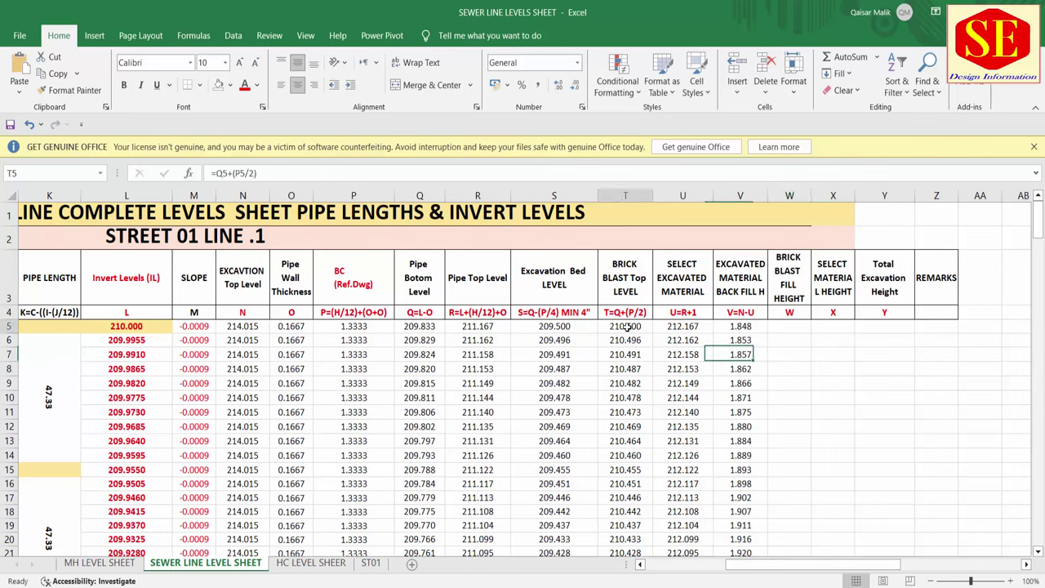
pyautogui.click(554, 326)
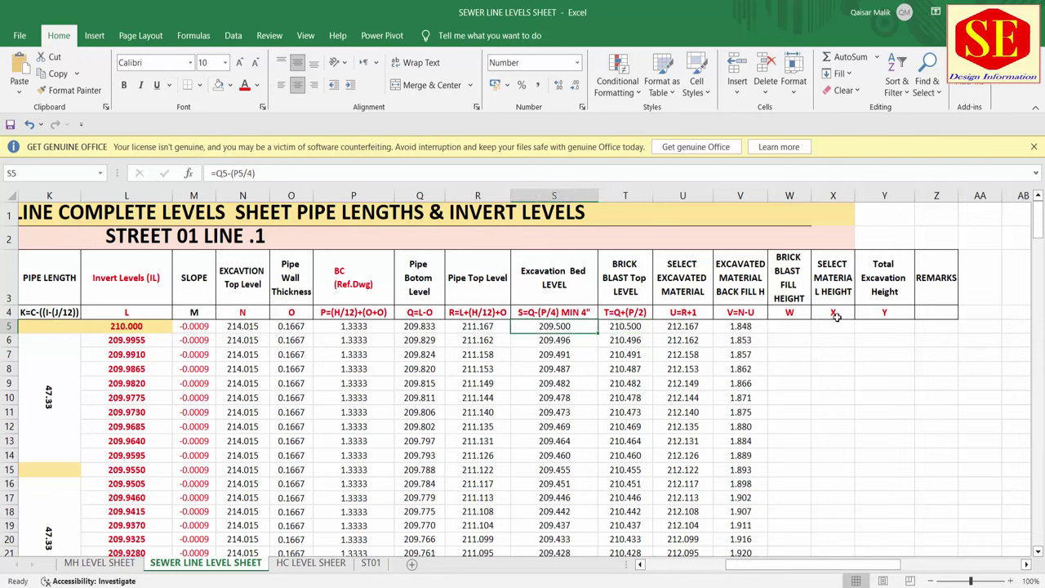
pyautogui.click(800, 315)
pyautogui.doubleClick(800, 314)
pyautogui.write('=')
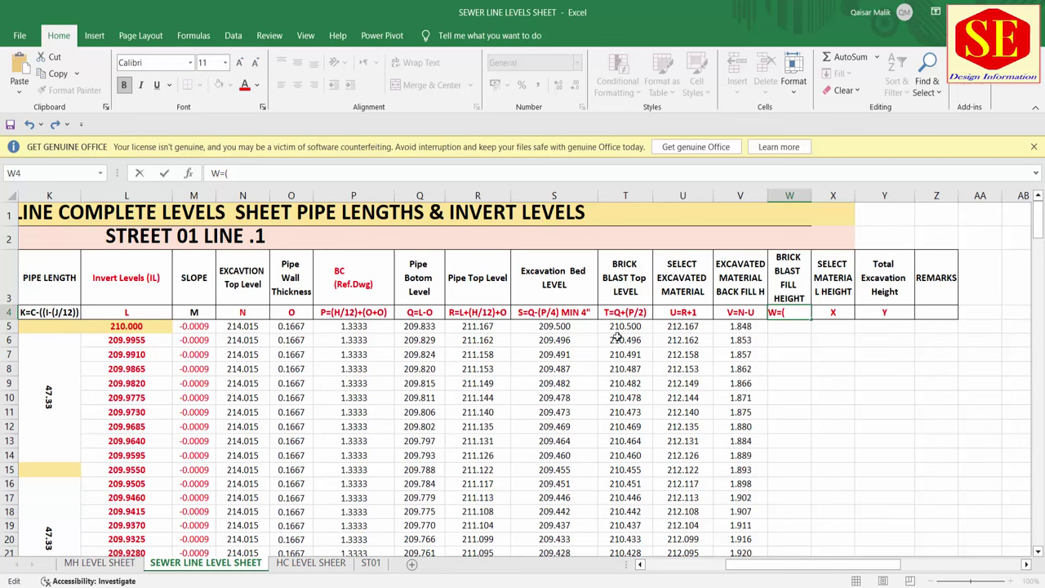
pyautogui.write('(')
pyautogui.press('Return')
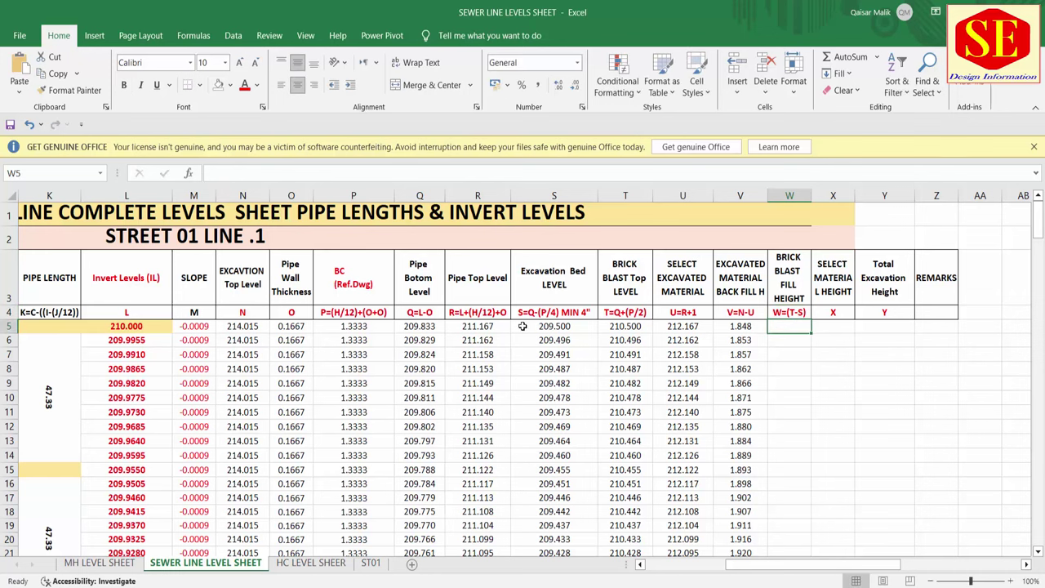
# Step: Enter =T5-S5 in W5 and fill it down column W, giving 1.000
pyautogui.write('=')
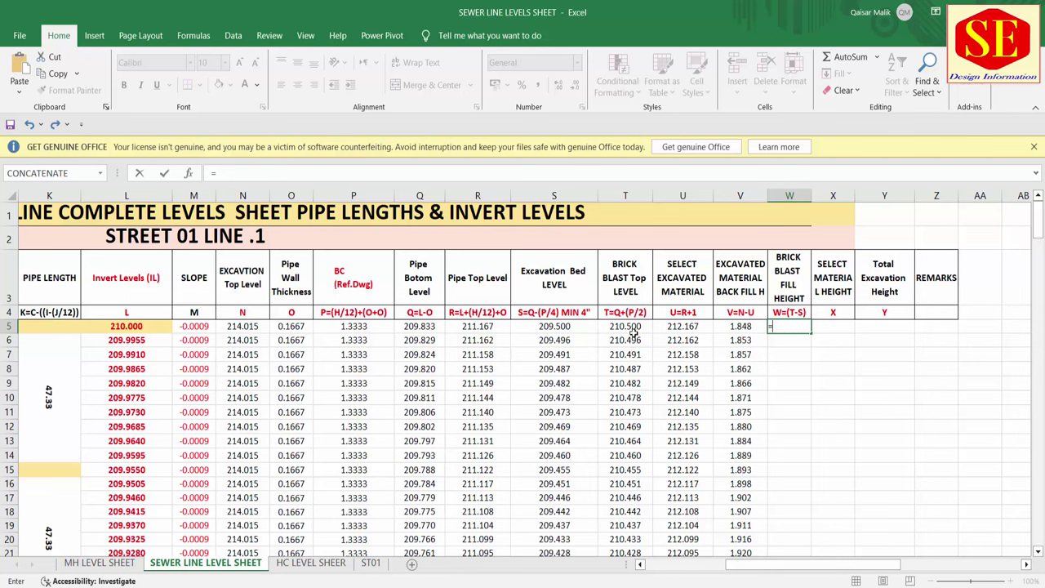
pyautogui.click(611, 326)
pyautogui.write('-')
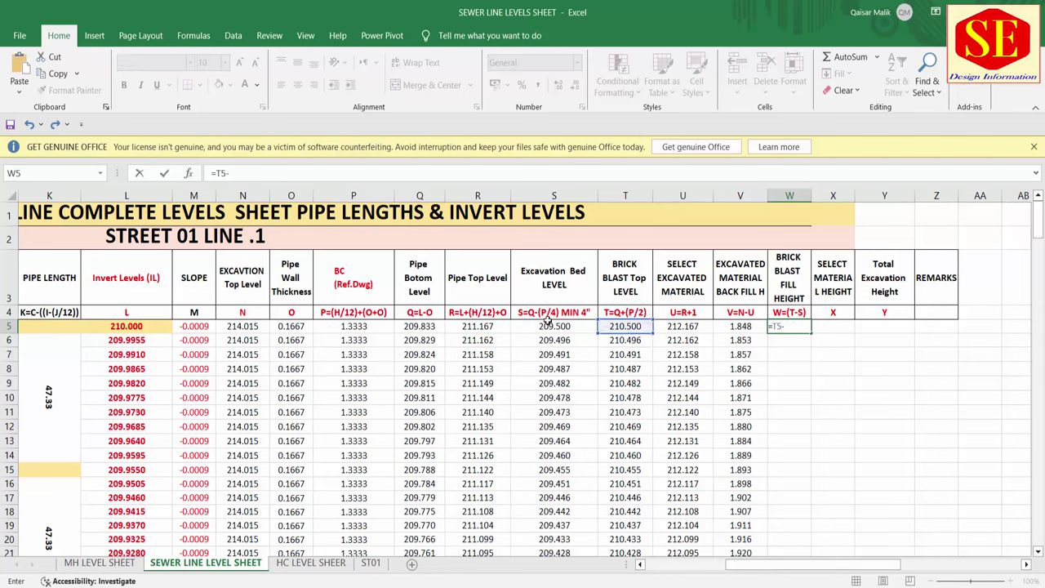
pyautogui.click(545, 326)
pyautogui.press('Return')
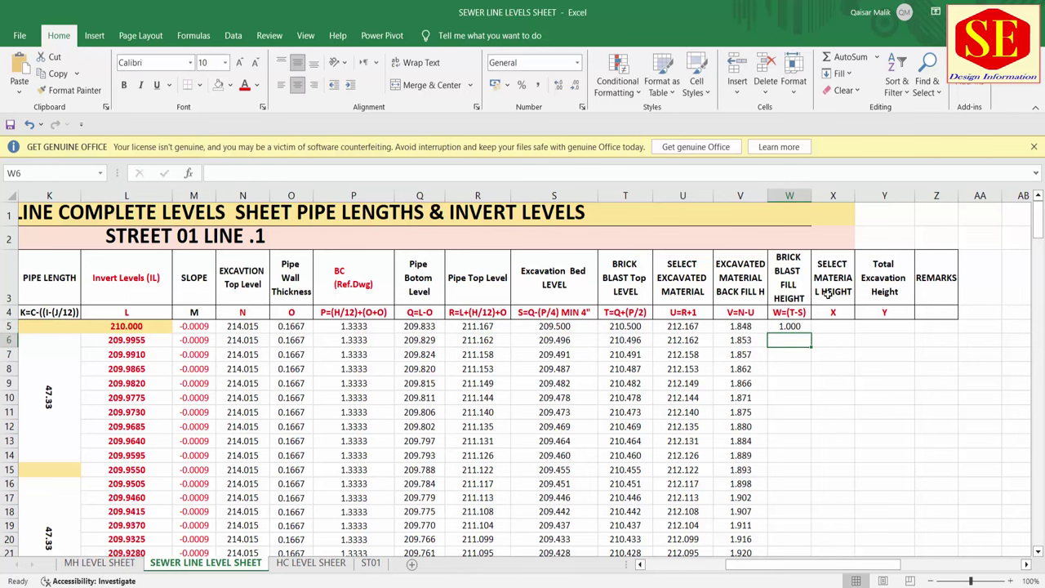
pyautogui.click(790, 326)
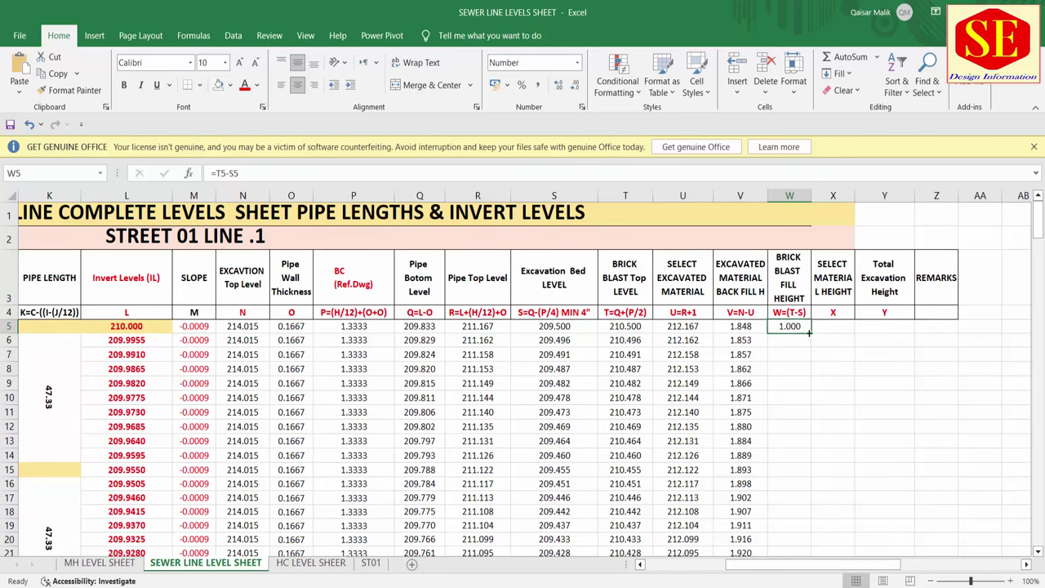
pyautogui.doubleClick(811, 332)
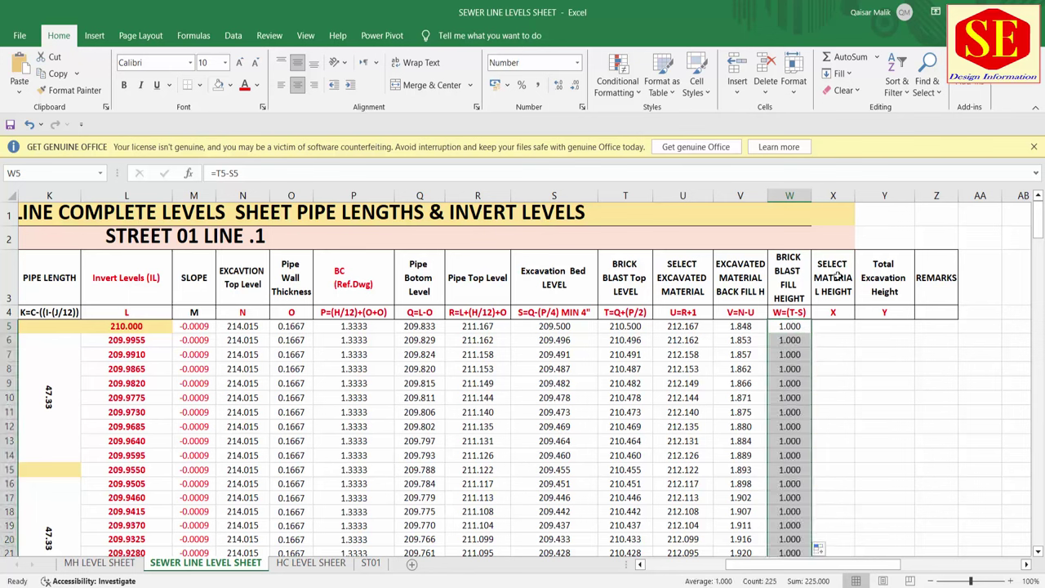
pyautogui.click(733, 276)
# Step: Begin the X4 formula key by typing =U- after the X
pyautogui.click(696, 277)
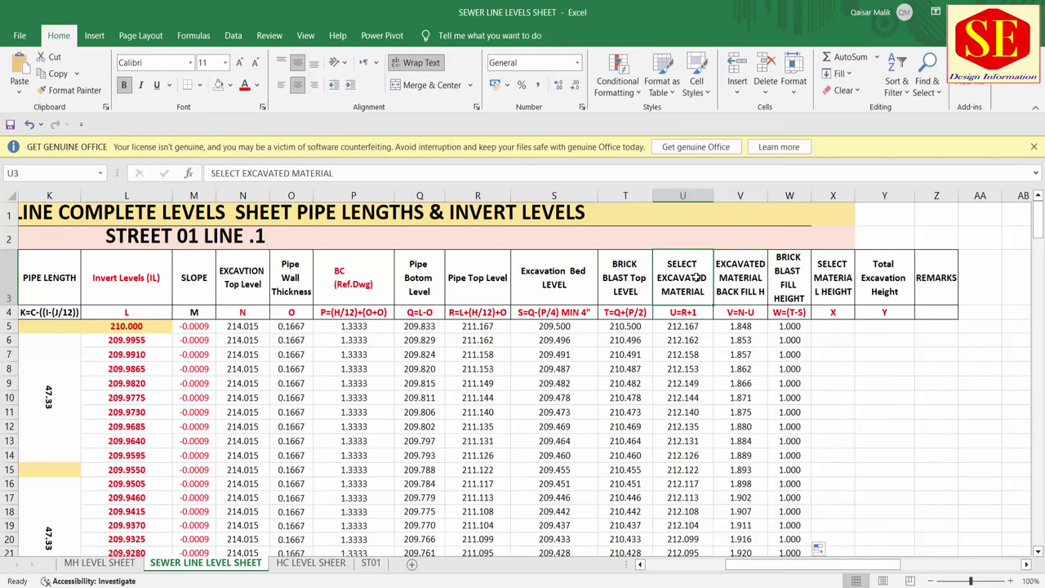
pyautogui.click(837, 317)
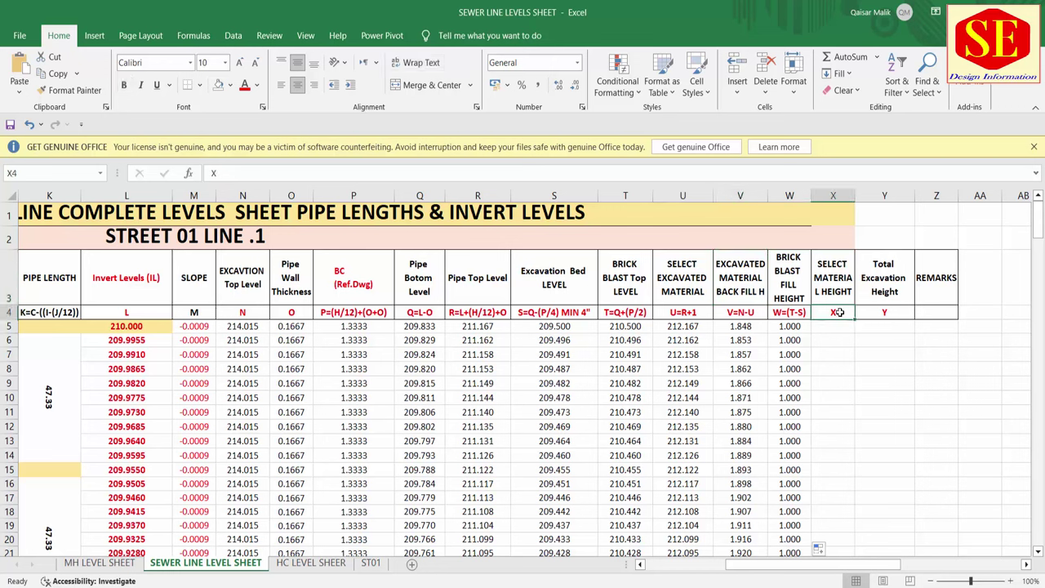
pyautogui.doubleClick(841, 320)
pyautogui.write('=')
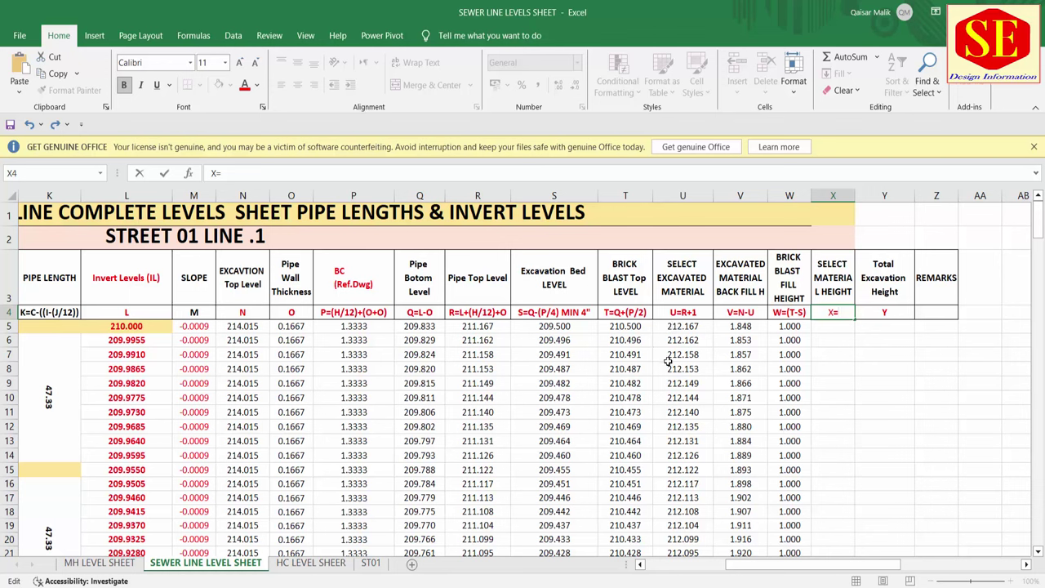
pyautogui.write('U-')
pyautogui.hotkey('alt', 'Tab')
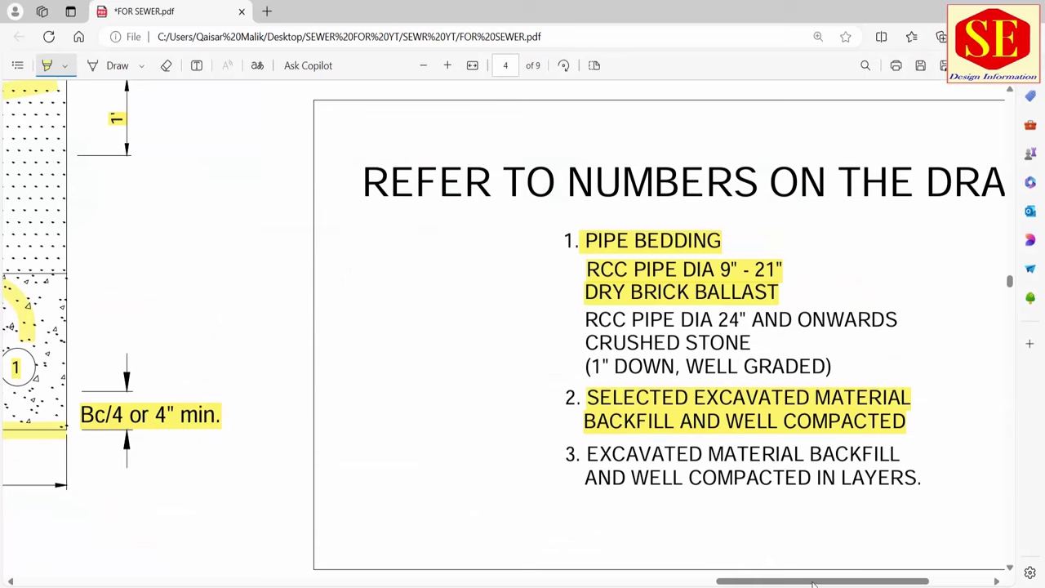
pyautogui.moveTo(813, 582); pyautogui.dragTo(662, 582)
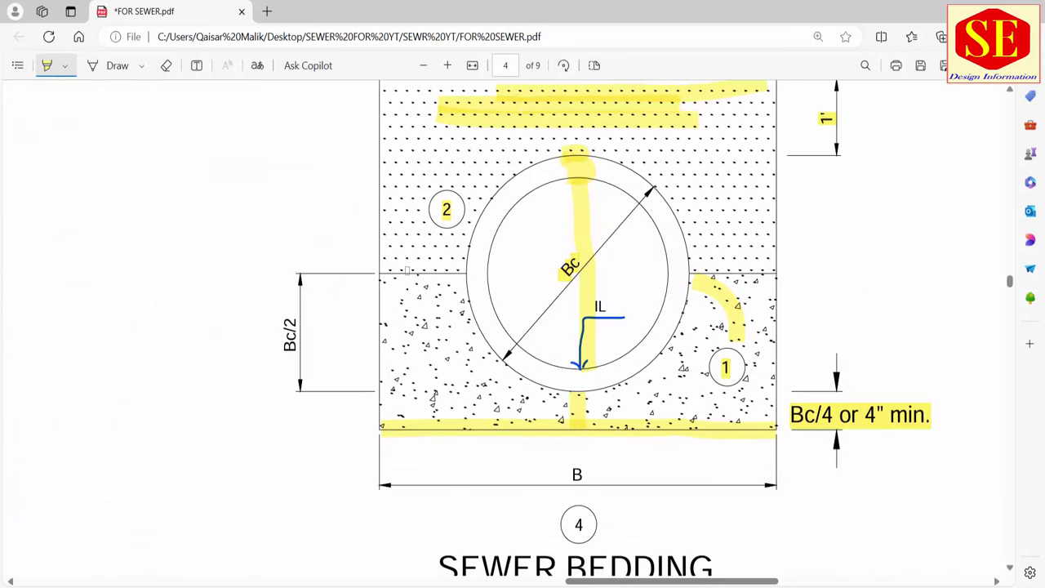
pyautogui.scroll(3, 416, 271)
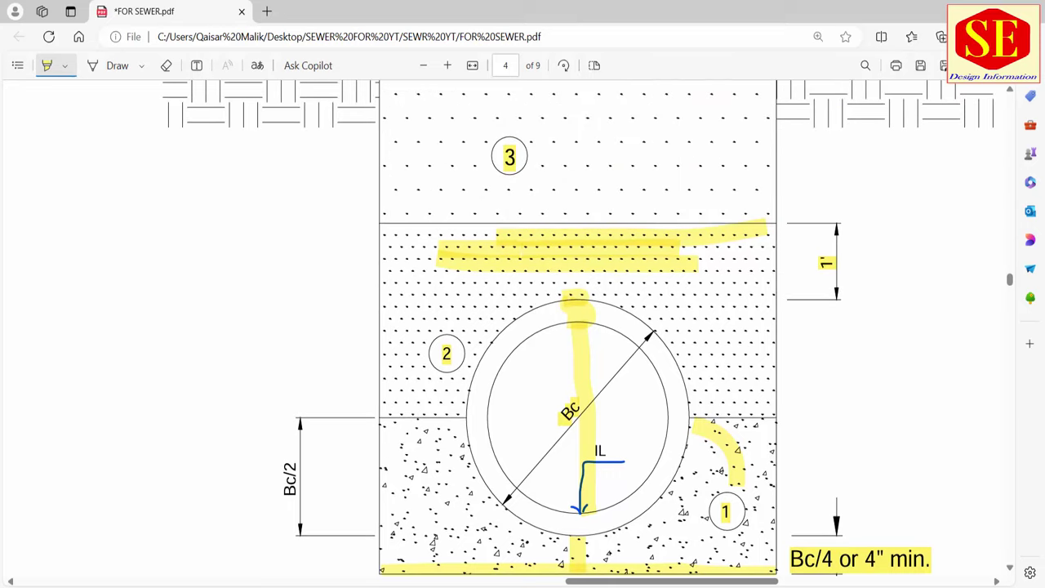
pyautogui.hotkey('alt', 'Tab')
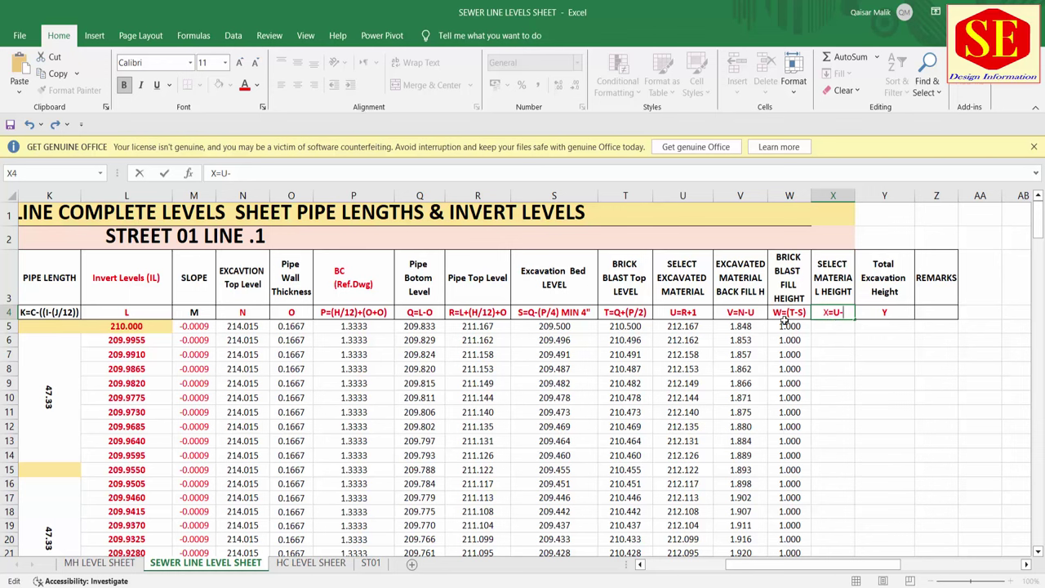
# Step: Finish X4 as X=U-T, fill column X with =U5-T5 (1.667), and start Y4's label
pyautogui.write('T')
pyautogui.press('Return')
pyautogui.write('=')
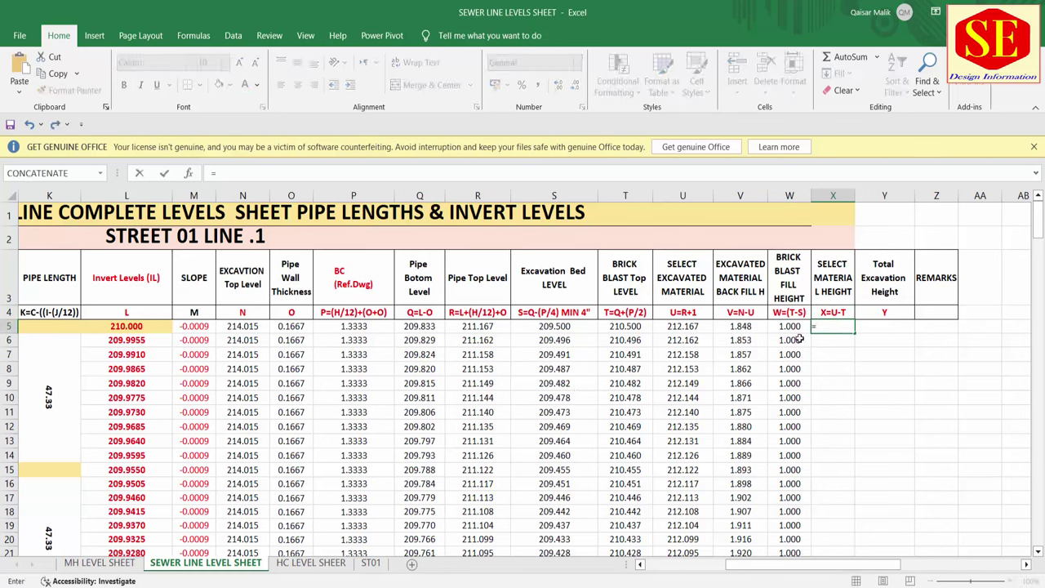
pyautogui.click(684, 325)
pyautogui.write('-')
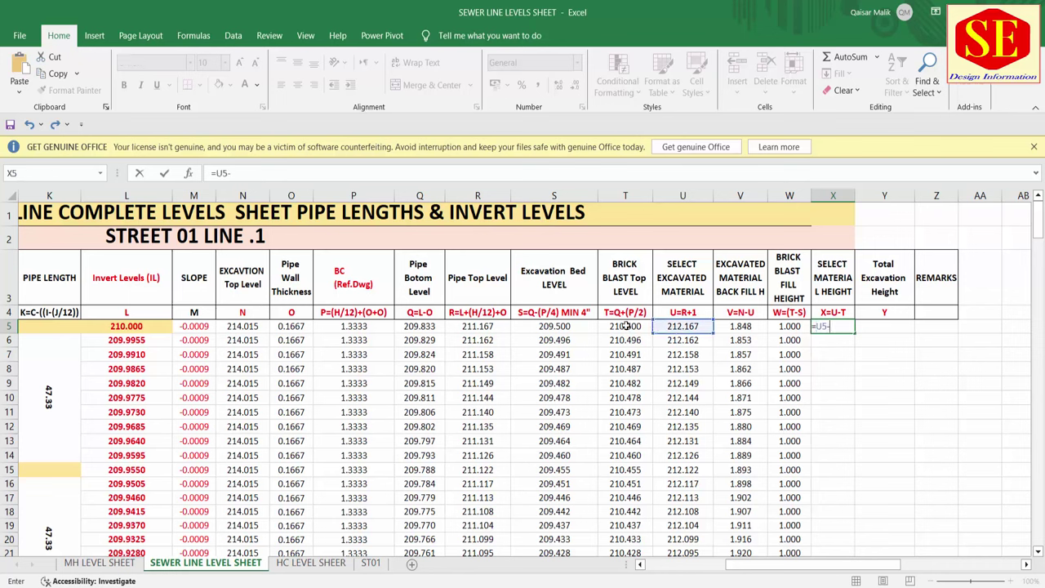
pyautogui.click(625, 326)
pyautogui.press('Return')
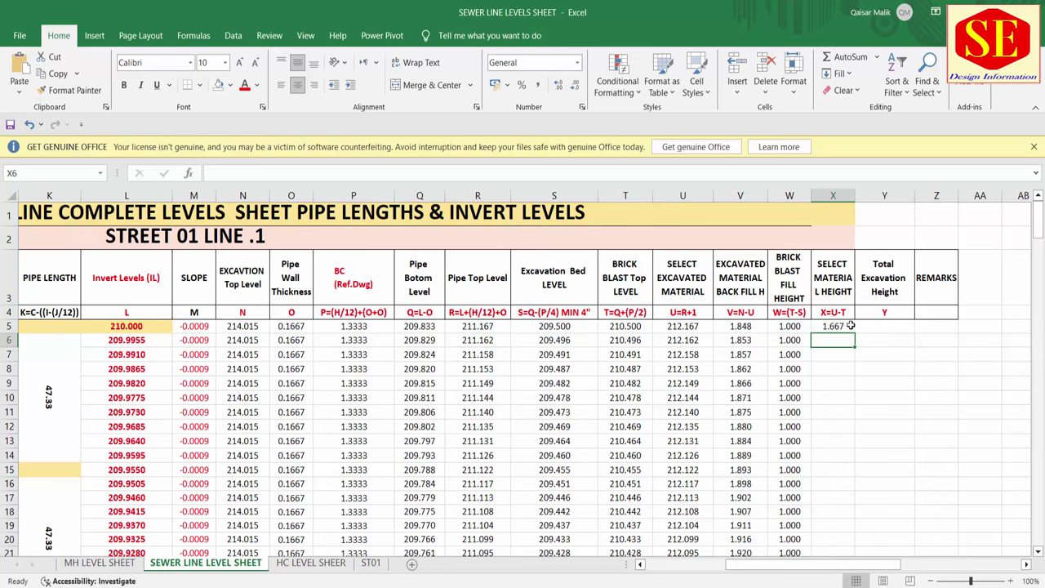
pyautogui.click(833, 326)
pyautogui.doubleClick(855, 332)
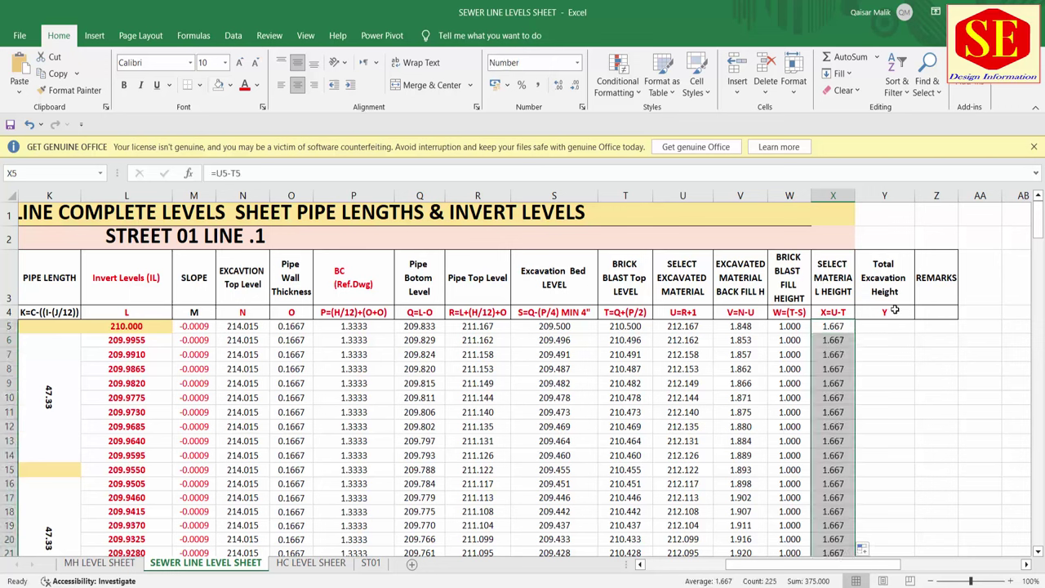
pyautogui.doubleClick(898, 315)
pyautogui.write('=')
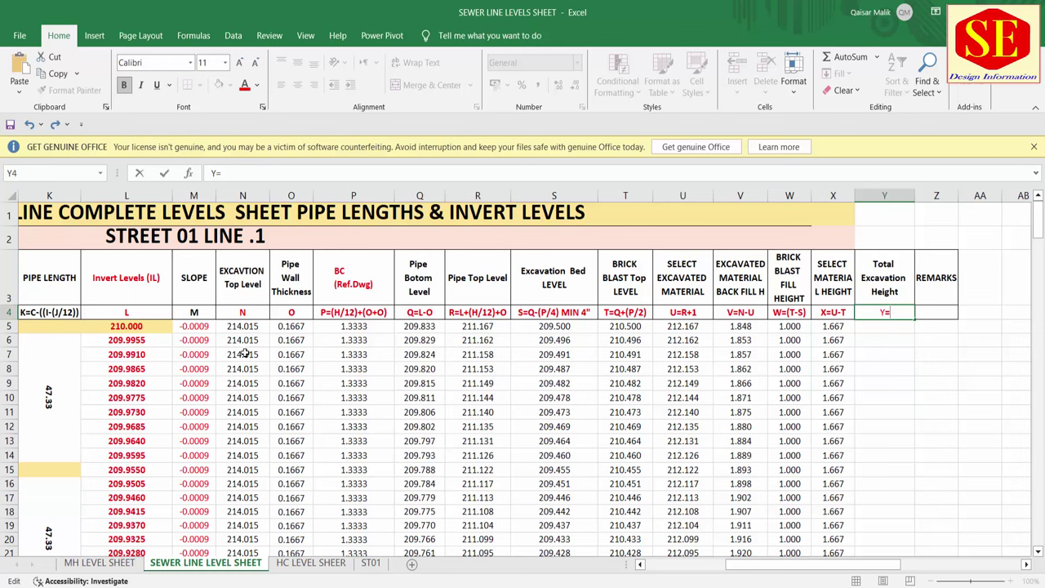
# Step: Complete Y4 as Y=N-S and fill column Y with =N5-S5, starting at 4.515
pyautogui.write('N-')
pyautogui.write('S')
pyautogui.press('Return')
pyautogui.write('=')
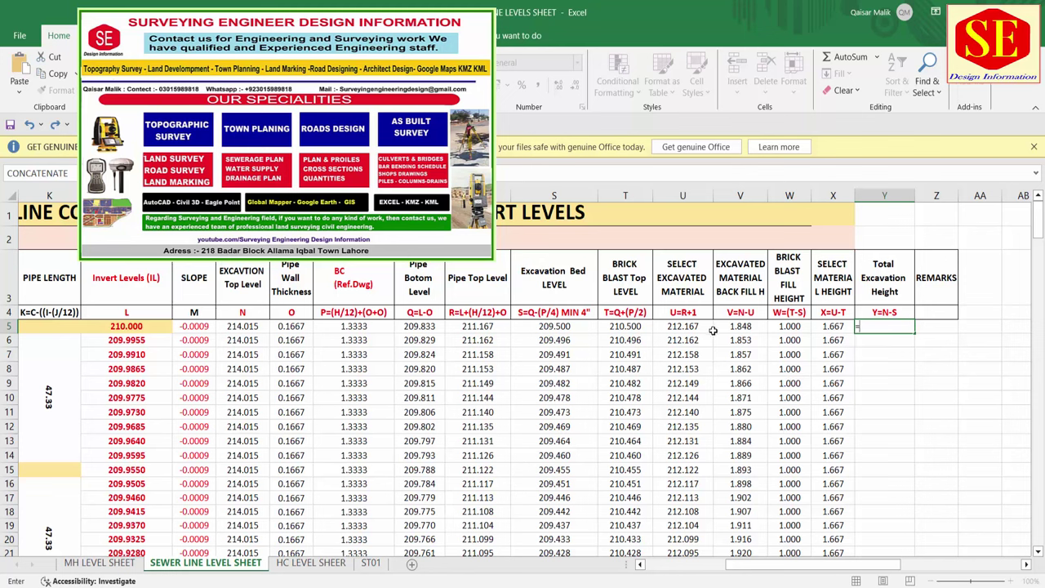
pyautogui.click(247, 327)
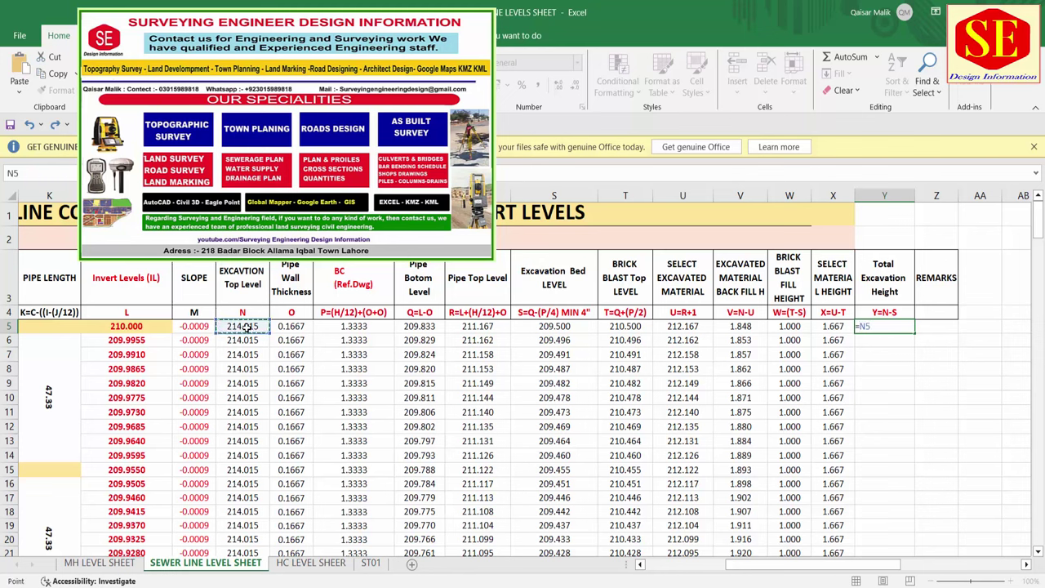
pyautogui.write('-')
pyautogui.click(564, 326)
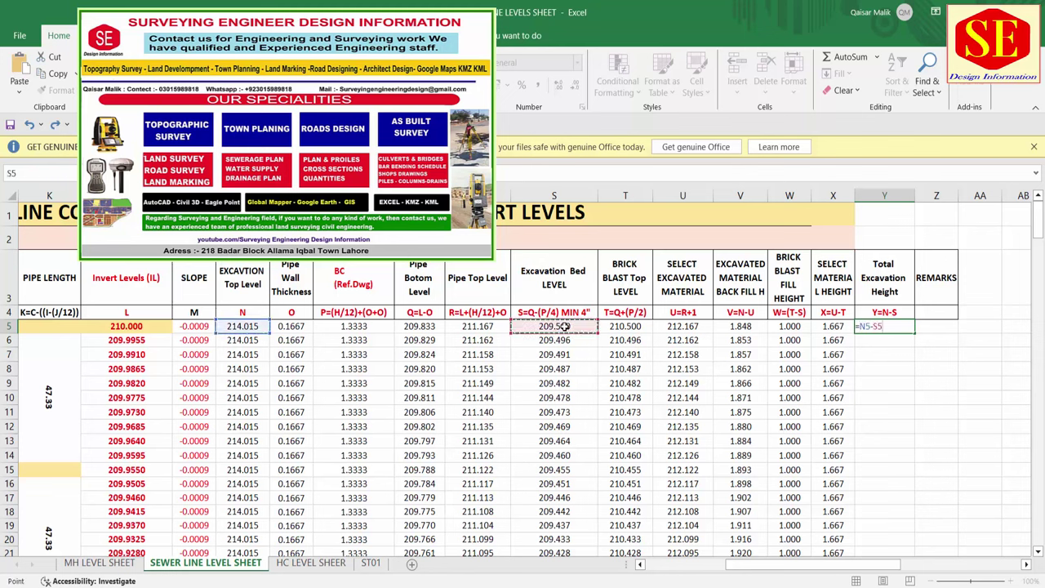
pyautogui.press('Return')
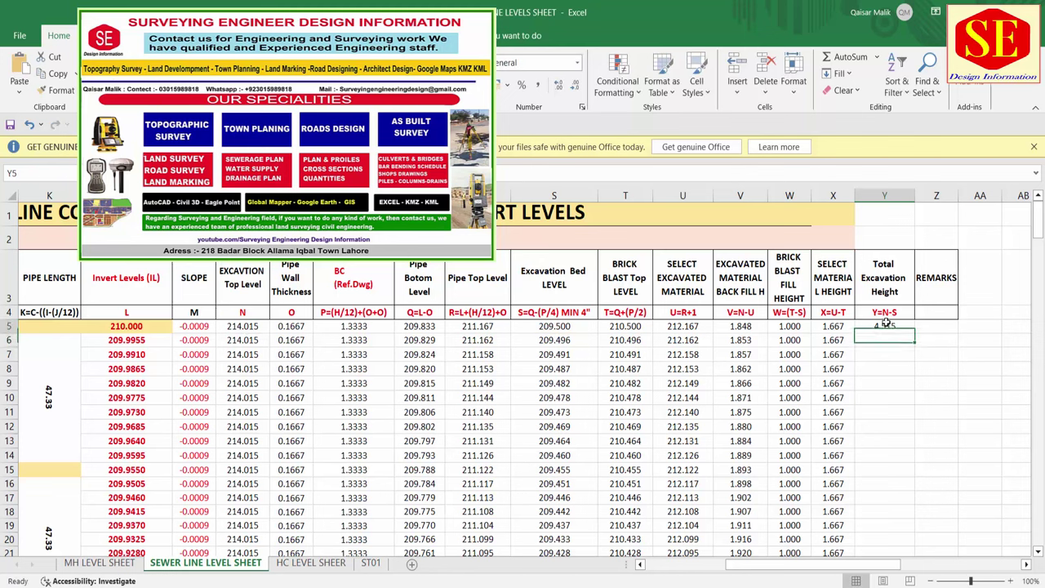
pyautogui.click(885, 326)
pyautogui.doubleClick(915, 333)
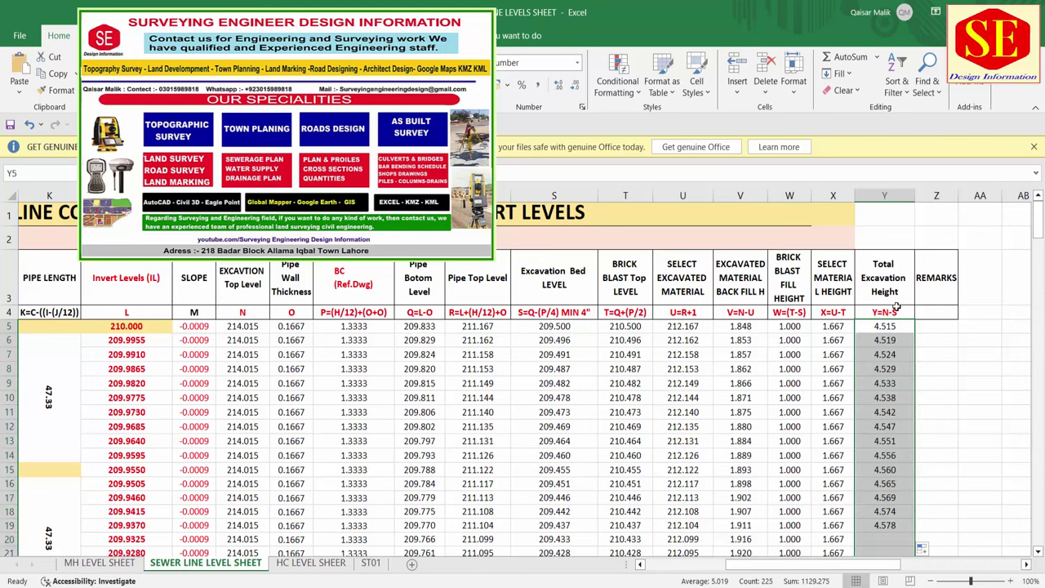
pyautogui.click(929, 335)
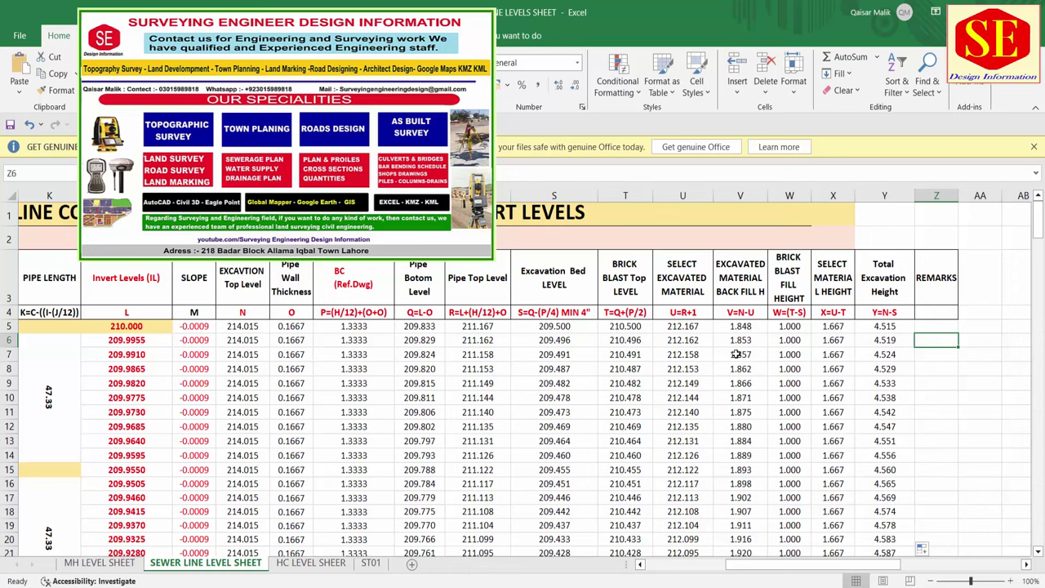
# Step: Scroll back to the top and drag-select the table from A5 across to column Z
pyautogui.moveTo(868, 565); pyautogui.dragTo(739, 566)
pyautogui.scroll(-16, 838, 420)
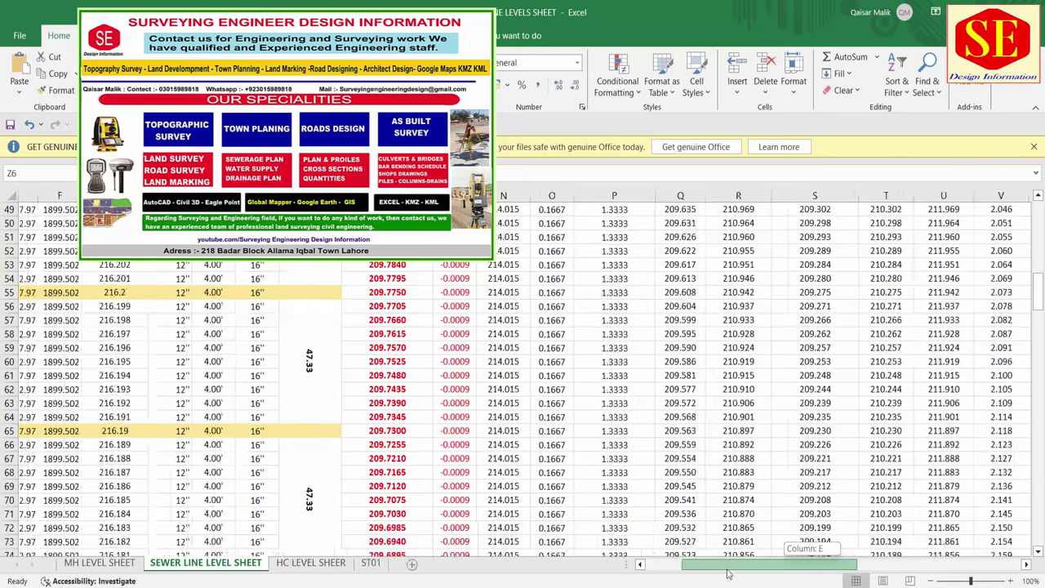
pyautogui.scroll(5, 498, 422)
pyautogui.scroll(5, 497, 423)
pyautogui.scroll(6, 497, 422)
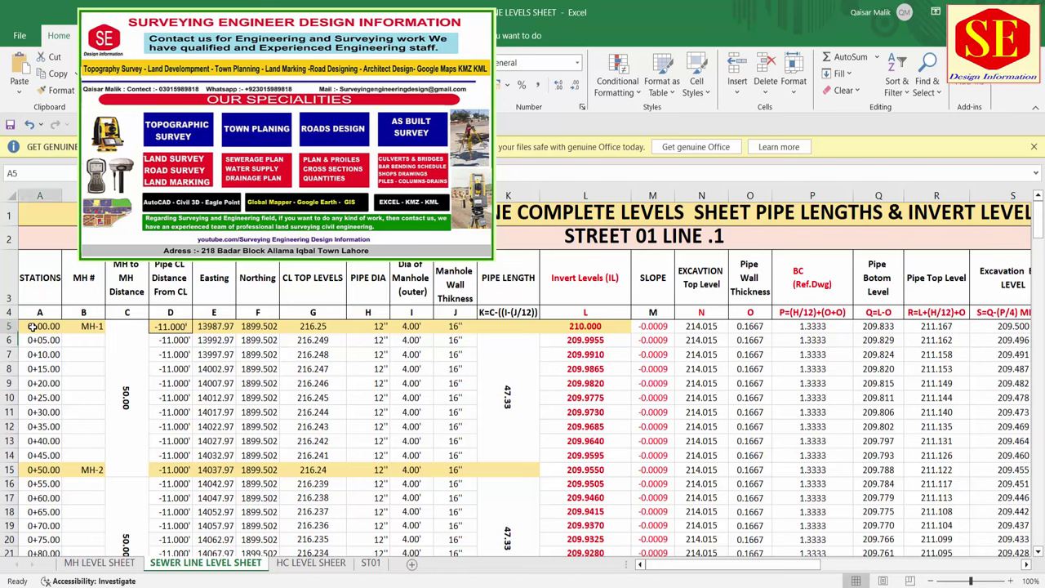
pyautogui.moveTo(33, 326); pyautogui.dragTo(260, 470)
pyautogui.moveTo(413, 352)
pyautogui.mouseDown()
pyautogui.moveTo(1040, 458)
pyautogui.moveTo(983, 483)
pyautogui.moveTo(985, 563)
pyautogui.mouseUp()
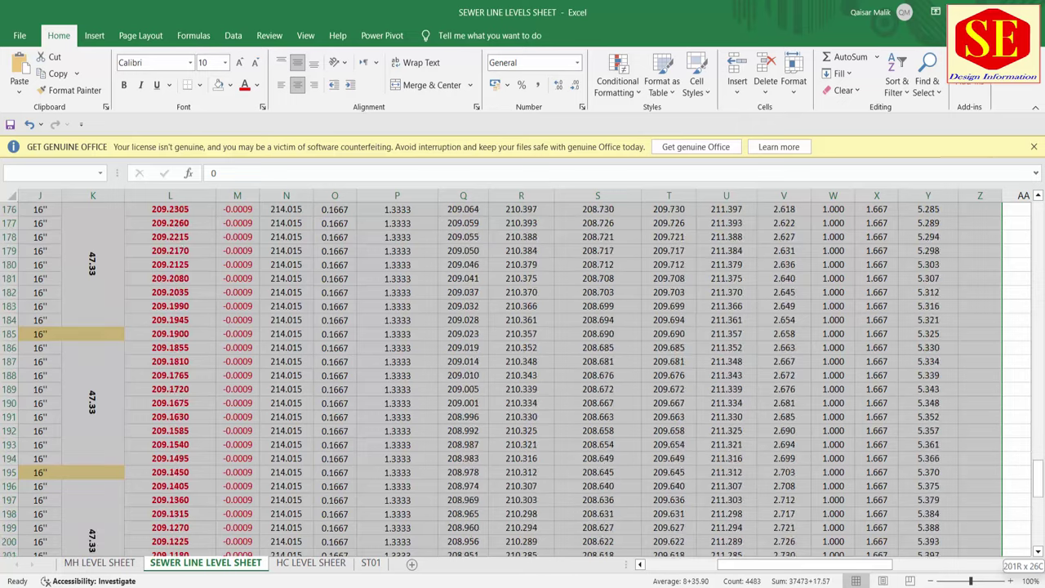
# Step: Give the table range down to row 229 double-line outline and inside borders
pyautogui.moveTo(985, 563); pyautogui.dragTo(962, 465)
pyautogui.rightClick(673, 315)
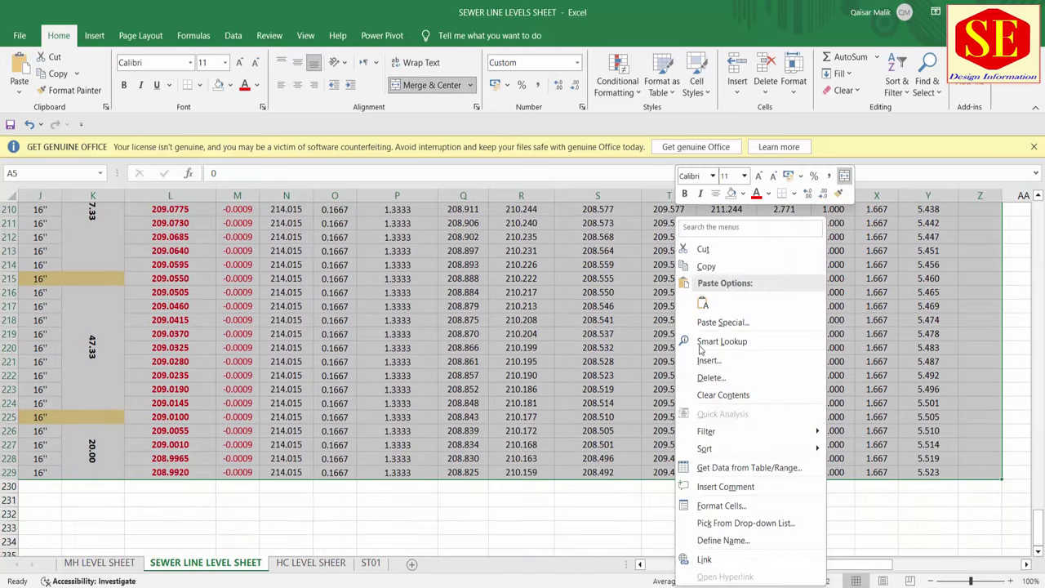
pyautogui.click(782, 503)
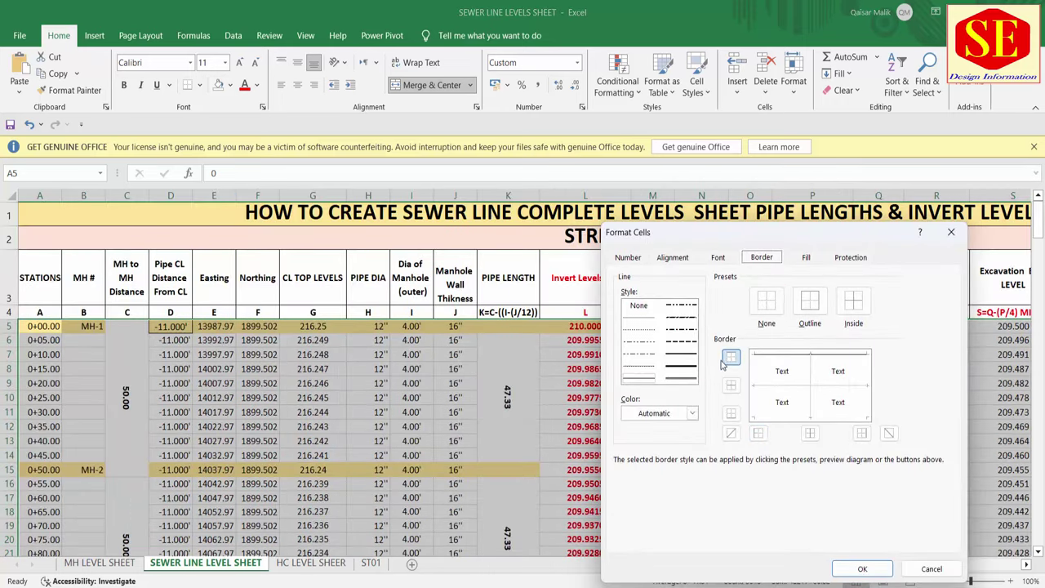
pyautogui.click(650, 379)
pyautogui.click(810, 303)
pyautogui.click(853, 302)
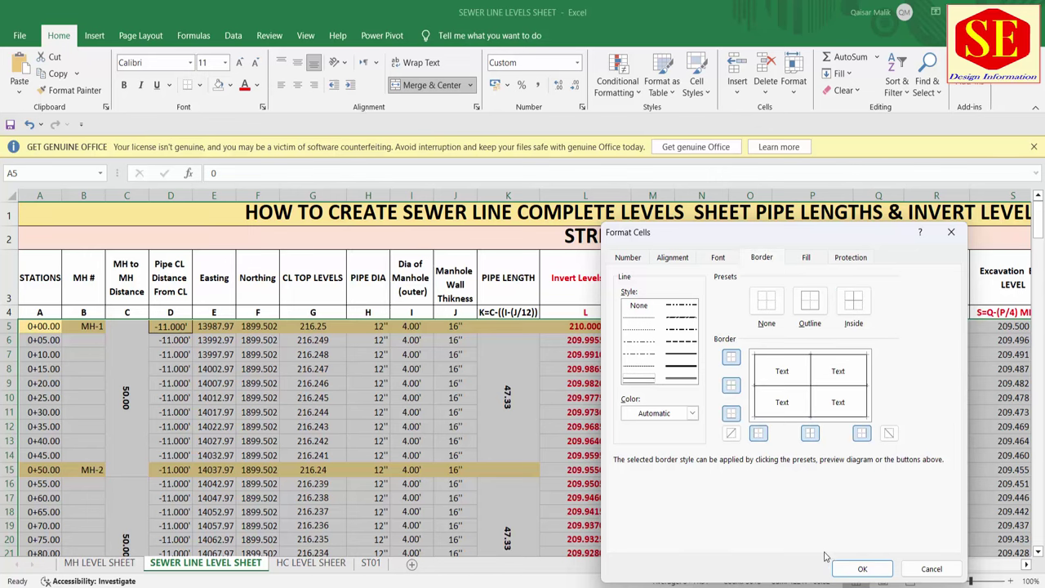
pyautogui.click(863, 568)
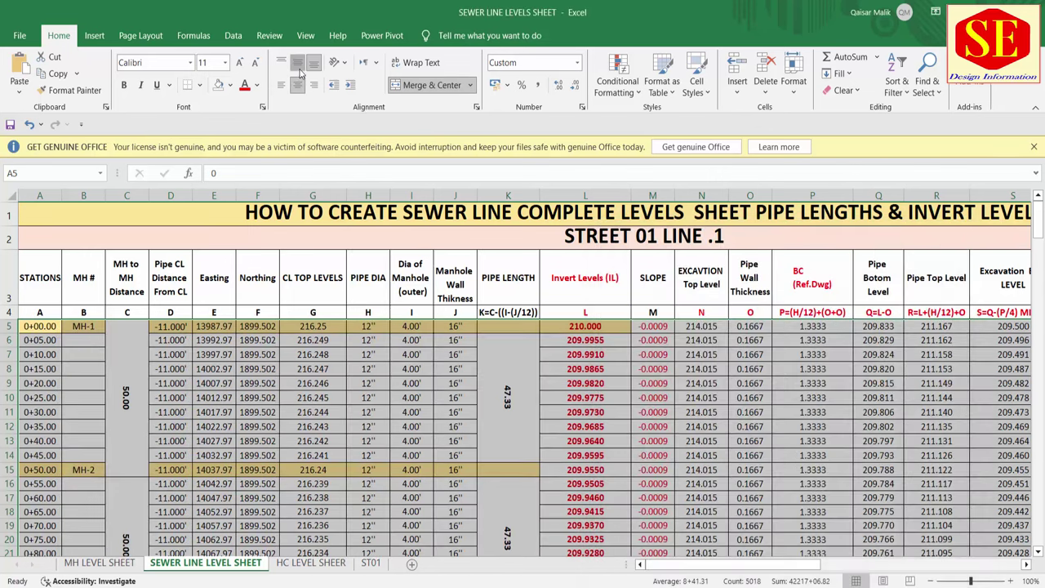
pyautogui.click(312, 412)
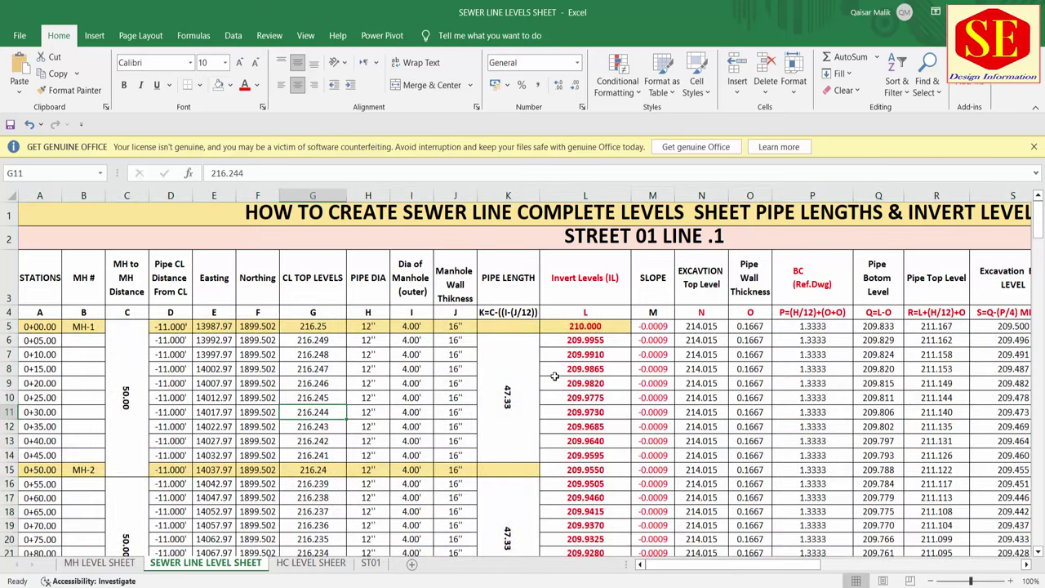
# Step: Scroll through the sheet to check the bordered table
pyautogui.keyDown('ctrl'); pyautogui.scroll(-3, 411, 355); pyautogui.keyUp('ctrl')
pyautogui.scroll(-4, 385, 355)
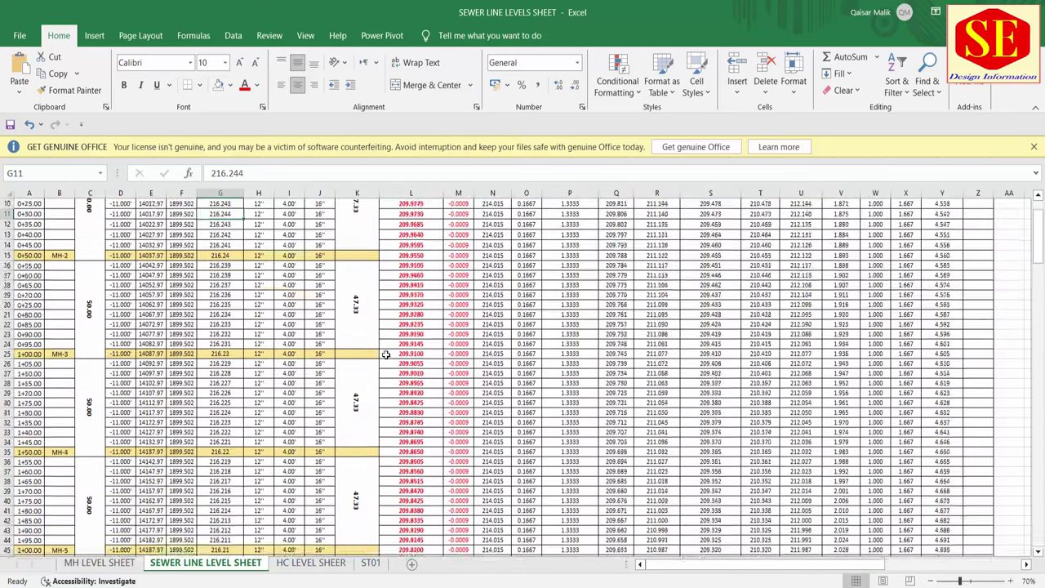
pyautogui.scroll(-3, 386, 355)
pyautogui.scroll(-4, 386, 354)
pyautogui.scroll(-5, 385, 355)
pyautogui.scroll(-4, 385, 355)
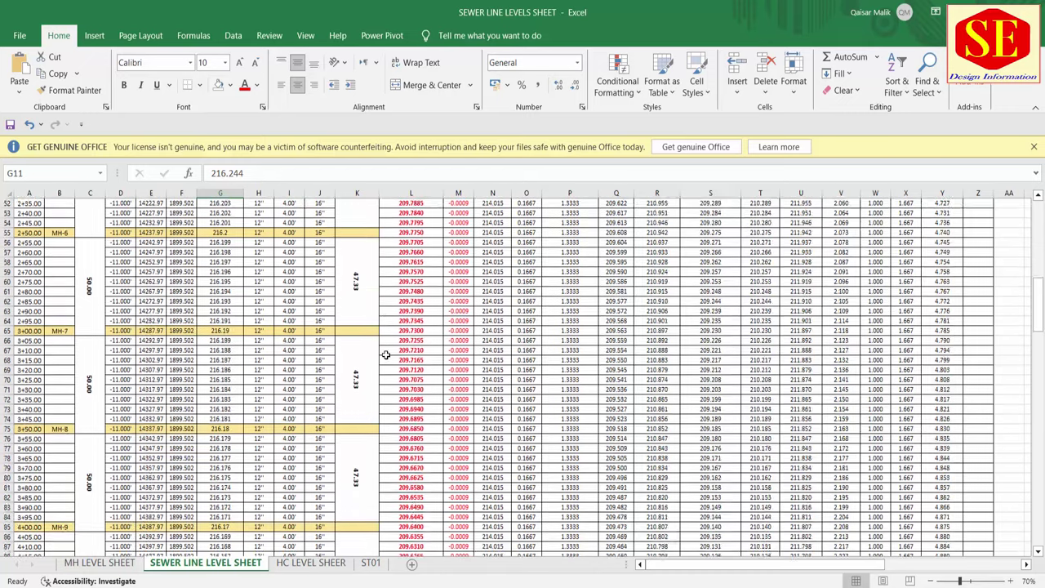
pyautogui.scroll(-2, 385, 354)
pyautogui.scroll(5, 385, 354)
pyautogui.scroll(5, 385, 354)
pyautogui.scroll(5, 385, 354)
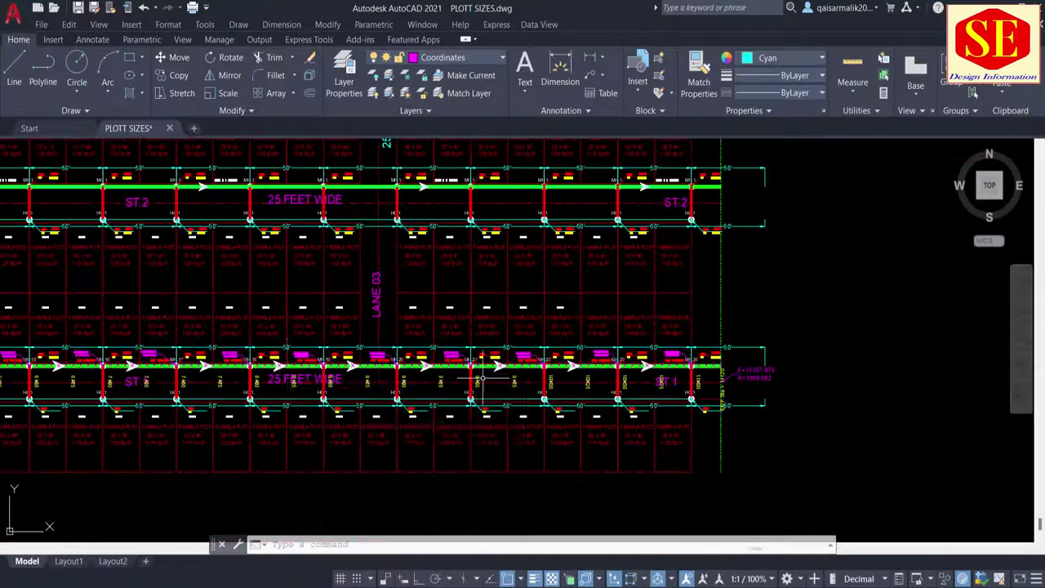
# Step: Pan and zoom the AutoCAD plan to show MH.1 through MH.3 on ST.1
pyautogui.scroll(3, 180, 406)
pyautogui.scroll(-2, 180, 406)
pyautogui.scroll(-2, 180, 406)
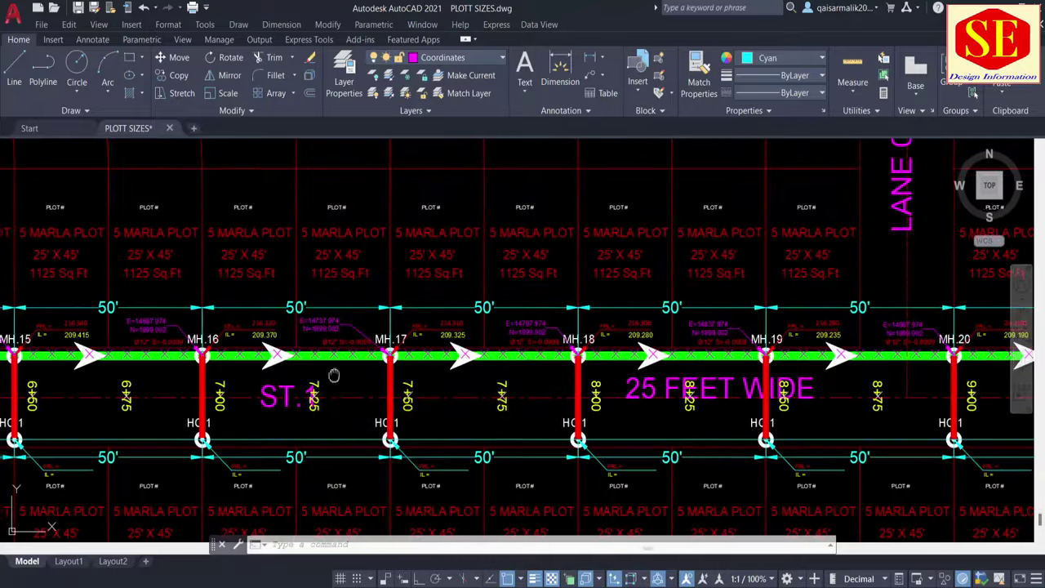
pyautogui.scroll(2, 181, 406)
pyautogui.moveTo(180, 406)
pyautogui.mouseDown()
pyautogui.moveTo(441, 339)
pyautogui.moveTo(1005, 326)
pyautogui.mouseUp()
pyautogui.scroll(-4, 441, 339)
pyautogui.scroll(5, 701, 324)
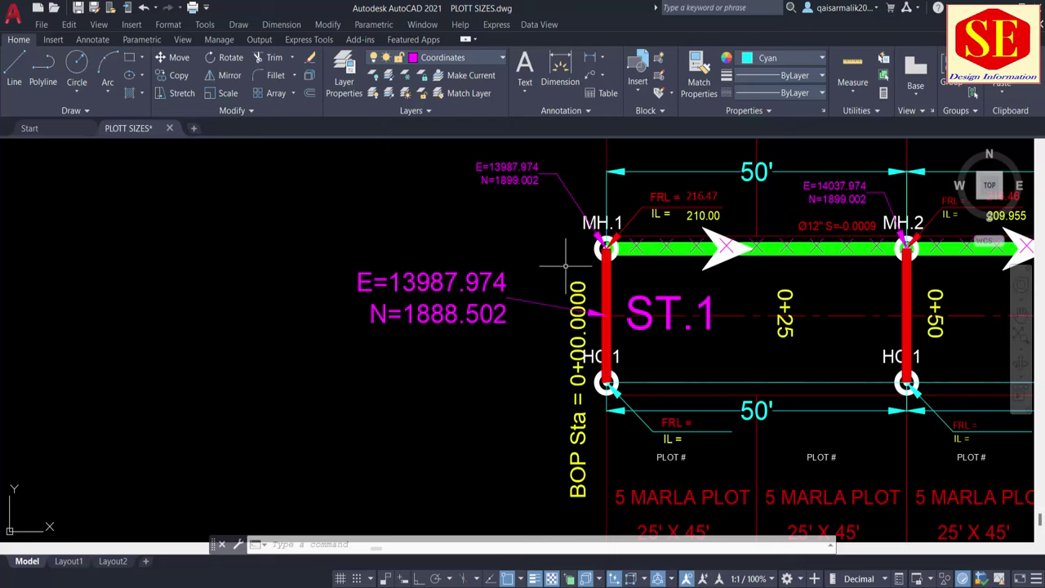
pyautogui.moveTo(564, 253); pyautogui.dragTo(467, 321)
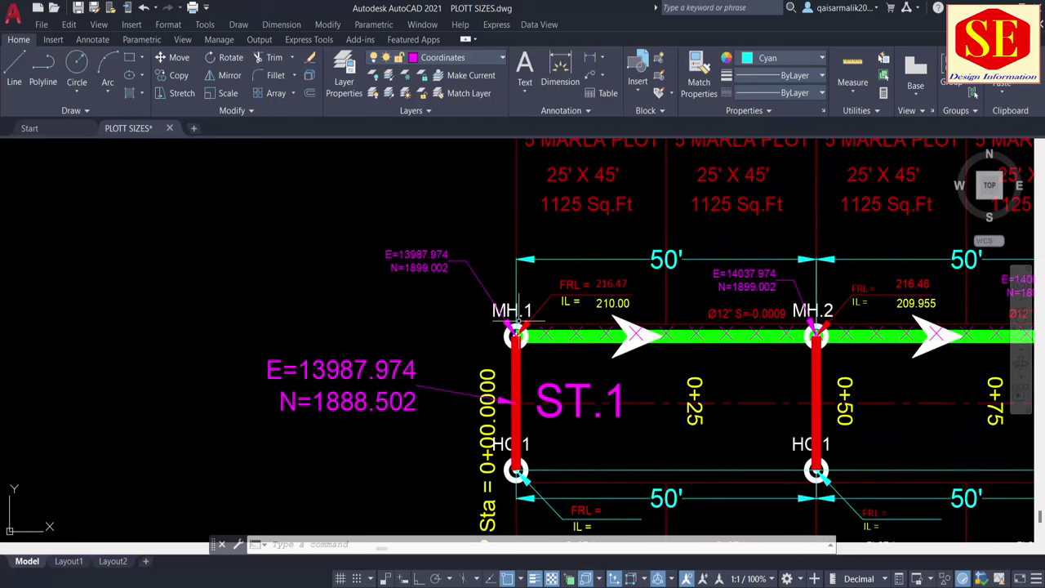
pyautogui.moveTo(554, 348); pyautogui.dragTo(295, 375)
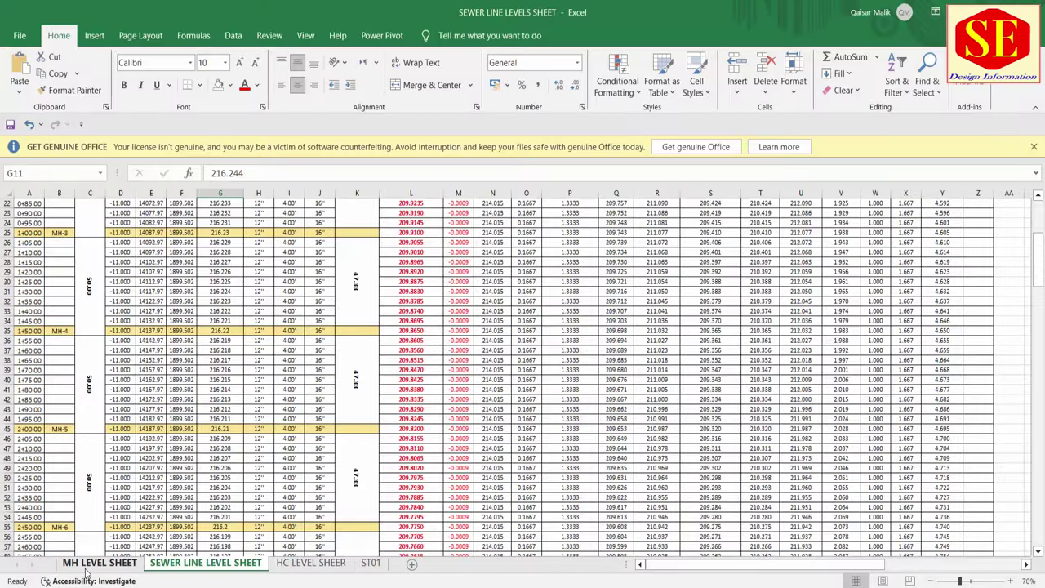
pyautogui.click(98, 563)
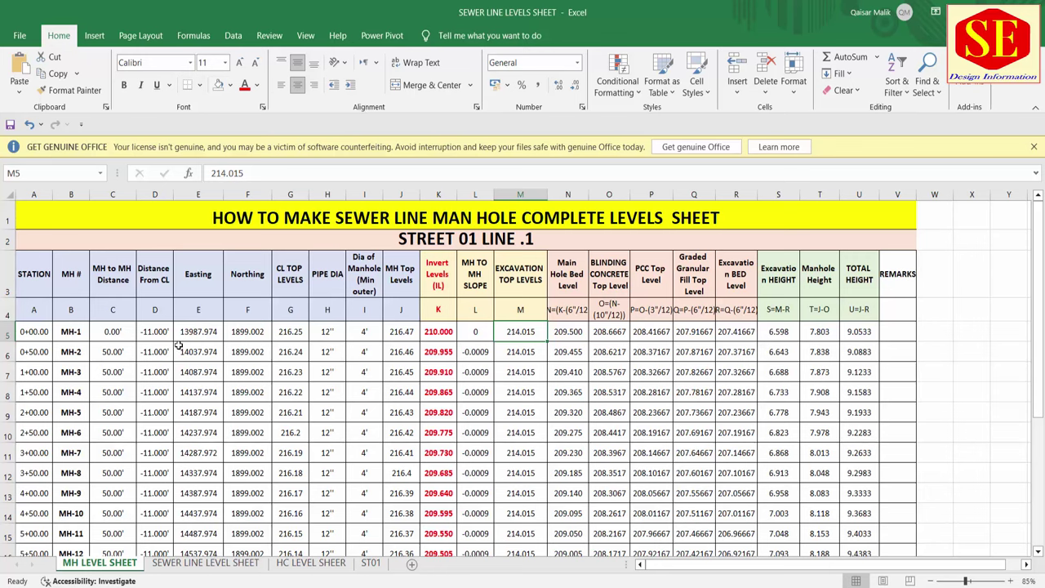
pyautogui.click(205, 563)
pyautogui.scroll(2, 373, 384)
pyautogui.scroll(2, 373, 384)
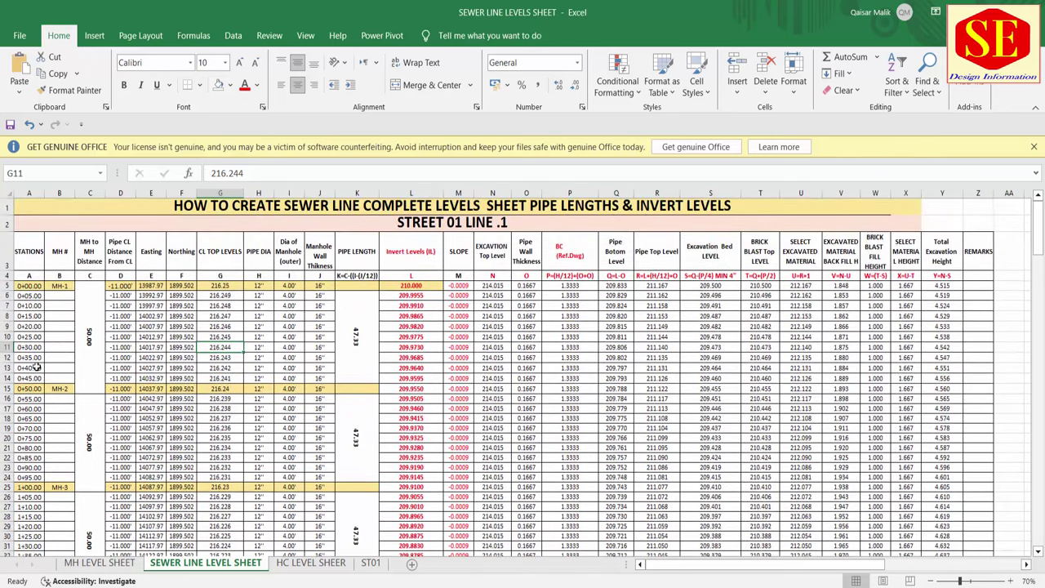
pyautogui.click(297, 376)
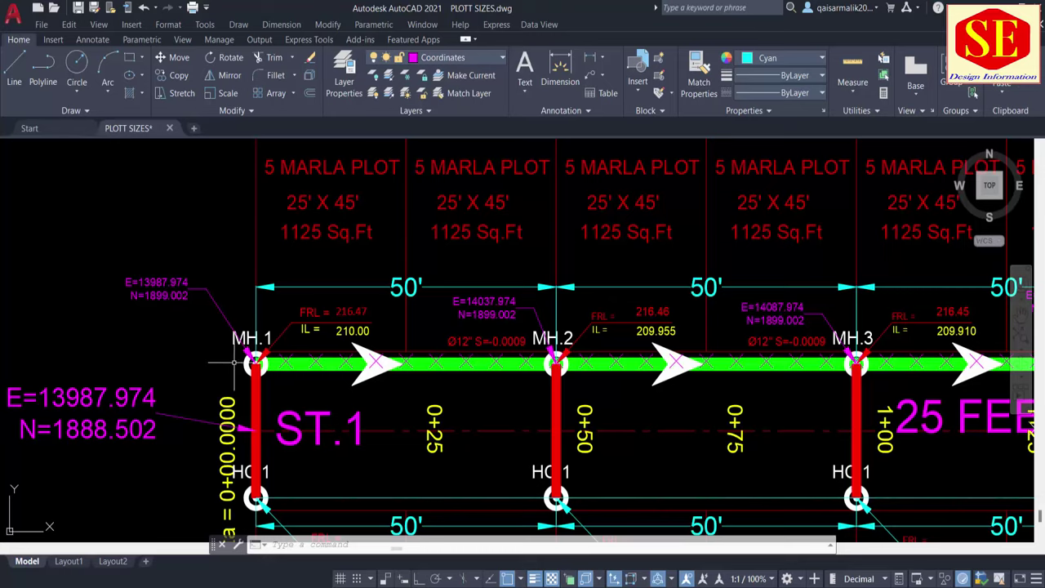
# Step: Zoom into the Drawing2 profile and pan to its INVERT LEVEL and STATIONS rows
pyautogui.scroll(-8, 237, 364)
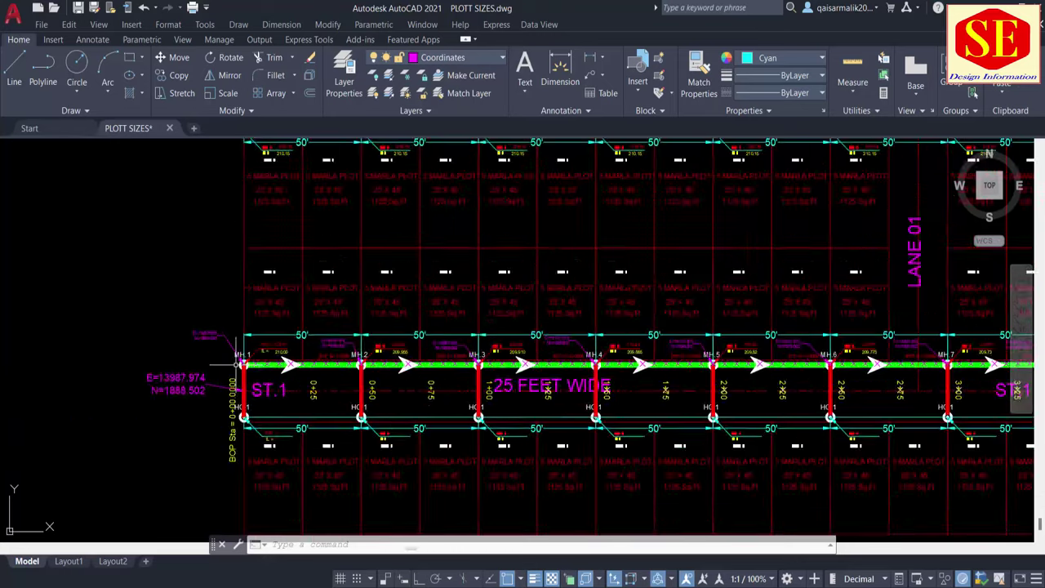
pyautogui.scroll(-2, 237, 364)
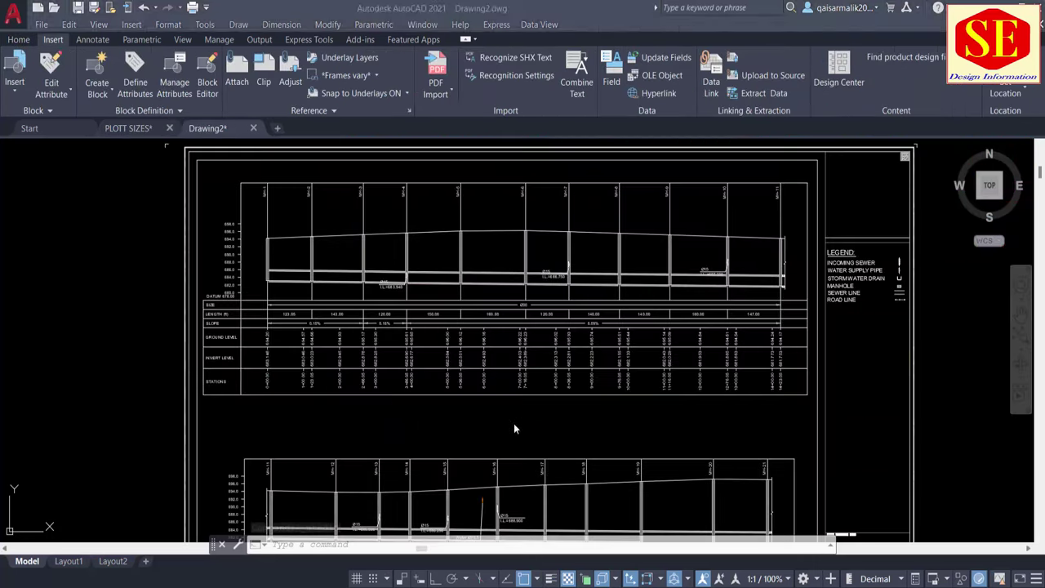
pyautogui.scroll(7, 233, 276)
pyautogui.scroll(-1, 474, 315)
pyautogui.scroll(-2, 354, 319)
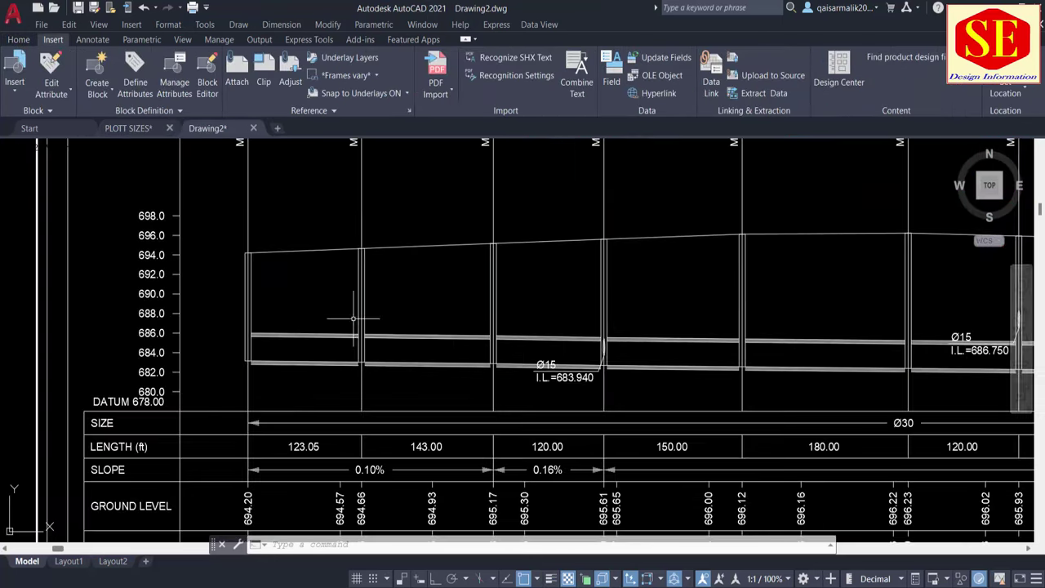
pyautogui.moveTo(359, 365); pyautogui.dragTo(357, 311)
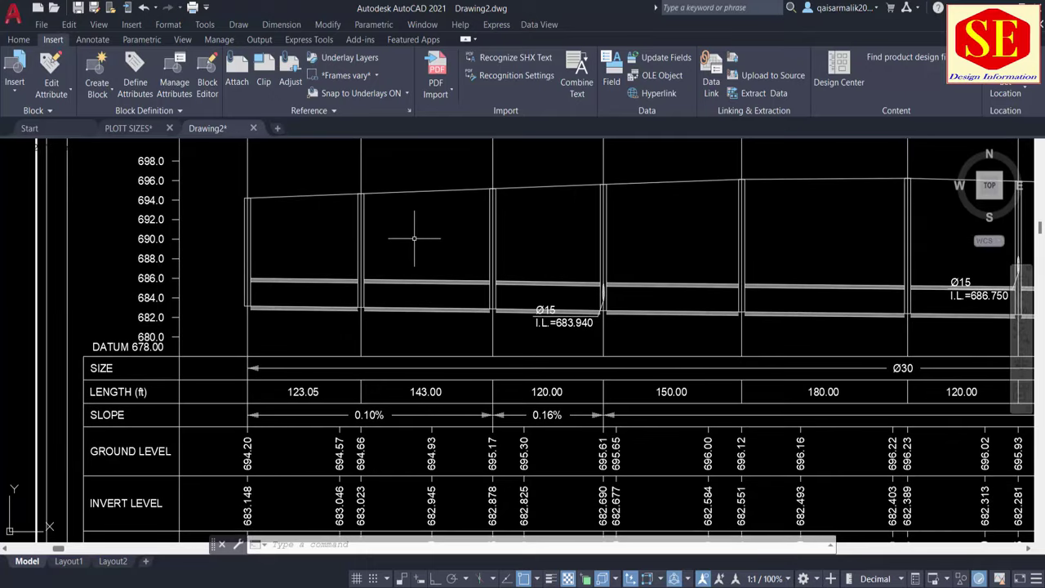
pyautogui.moveTo(462, 359); pyautogui.dragTo(427, 294)
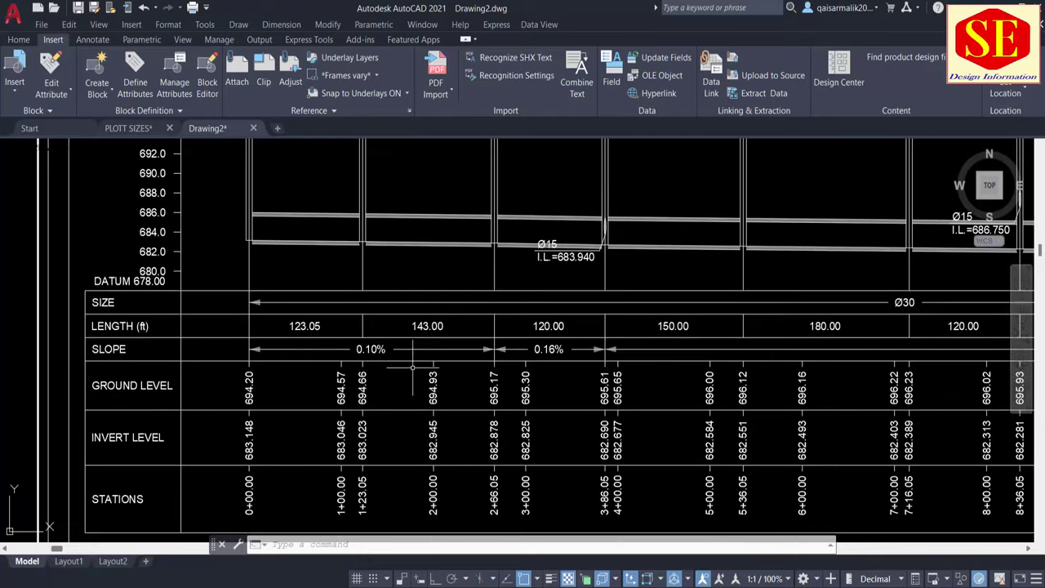
pyautogui.moveTo(171, 388); pyautogui.dragTo(179, 337)
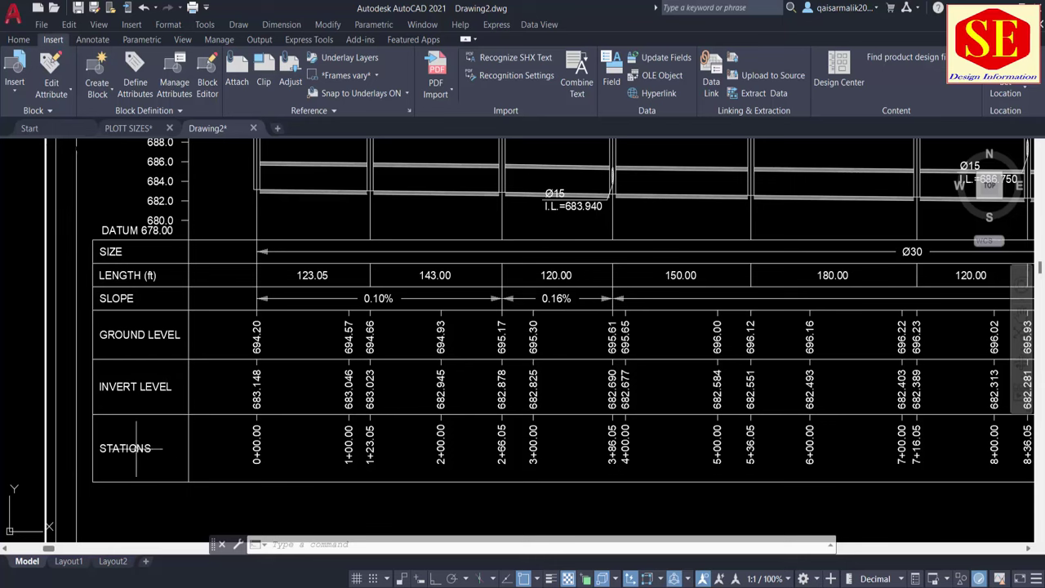
# Step: Zoom out to the whole sheet, bringing the lower profile fully into view
pyautogui.scroll(-5, 153, 381)
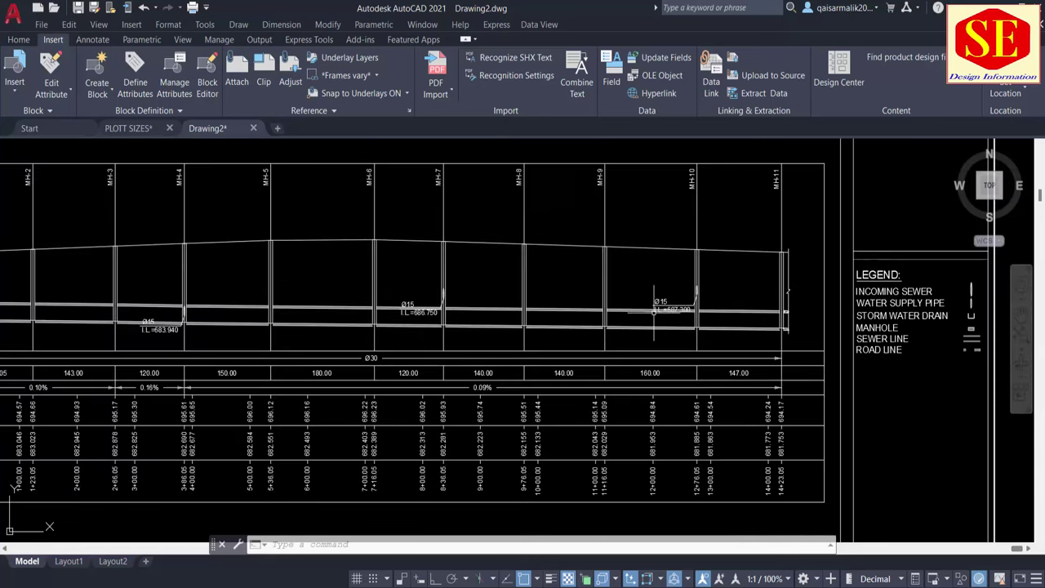
pyautogui.scroll(3, 655, 313)
pyautogui.moveTo(593, 455); pyautogui.dragTo(596, 270)
pyautogui.scroll(-4, 621, 367)
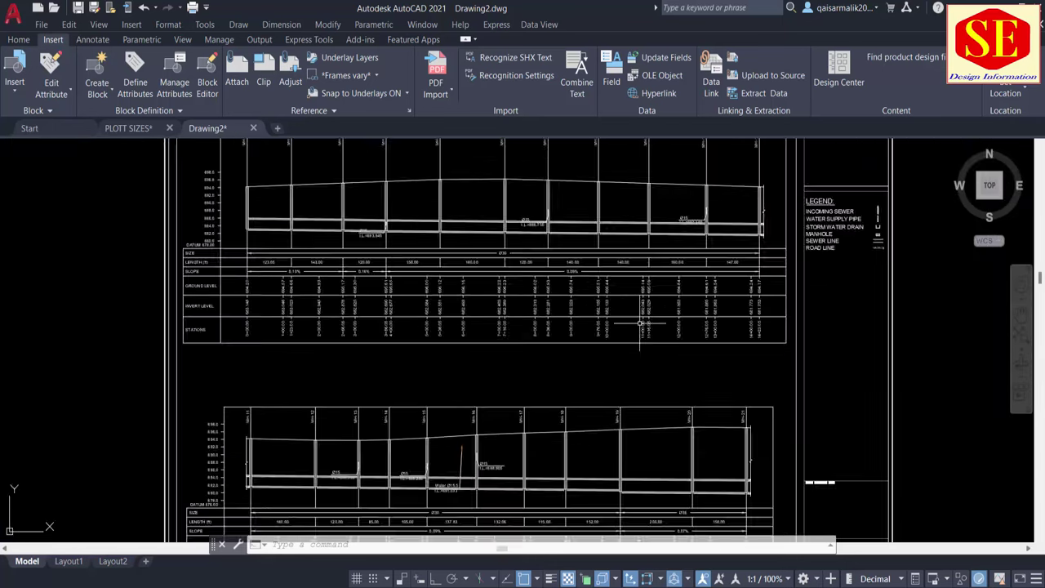
pyautogui.moveTo(631, 402); pyautogui.dragTo(630, 390)
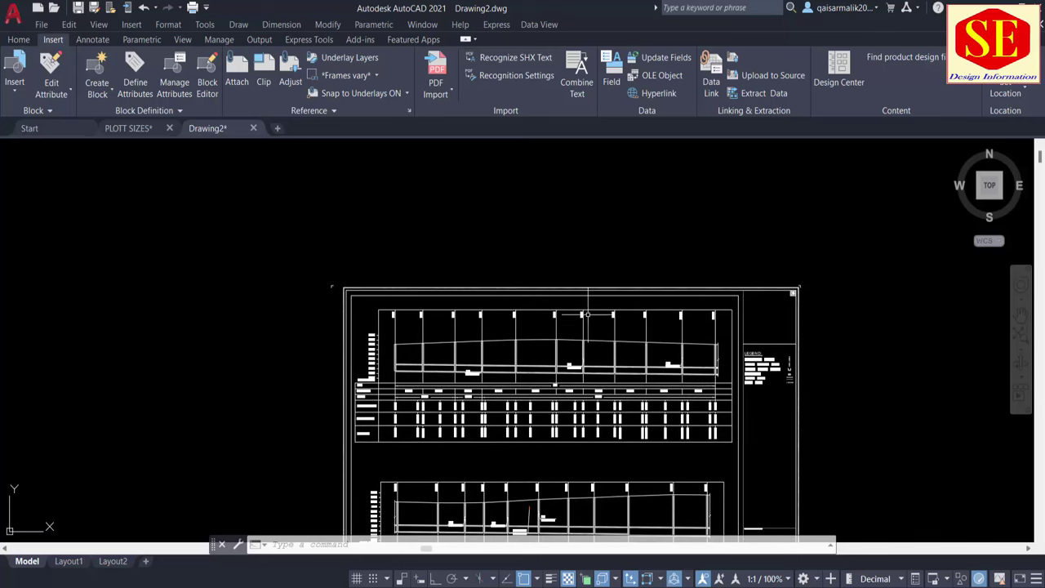
pyautogui.moveTo(508, 386); pyautogui.dragTo(538, 272)
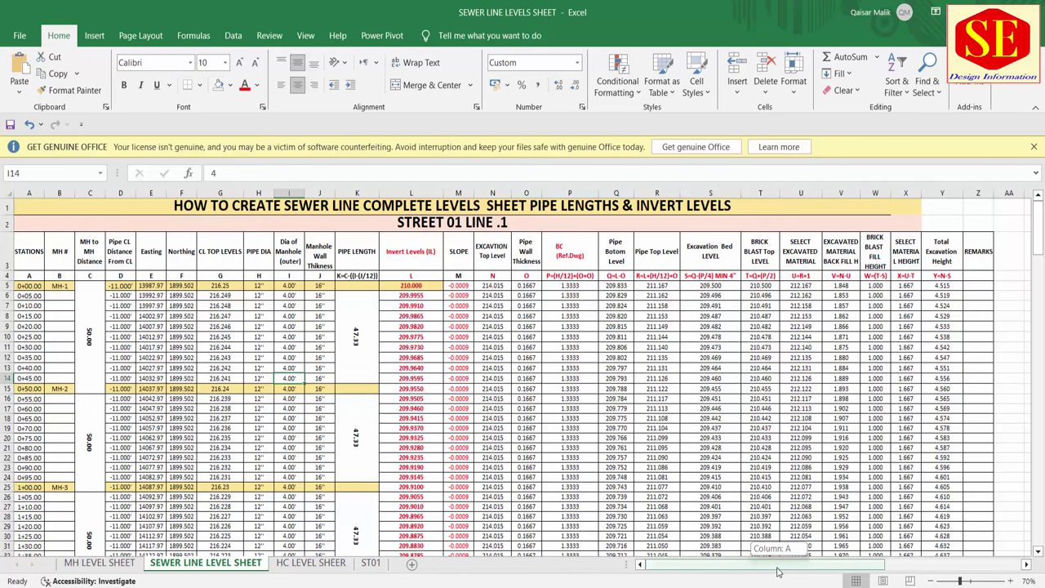
# Step: Check the MH LEVEL SHEET and SEWER LINE LEVEL SHEET tabs, ending on HC LEVEL SHEER
pyautogui.click(102, 563)
pyautogui.click(198, 565)
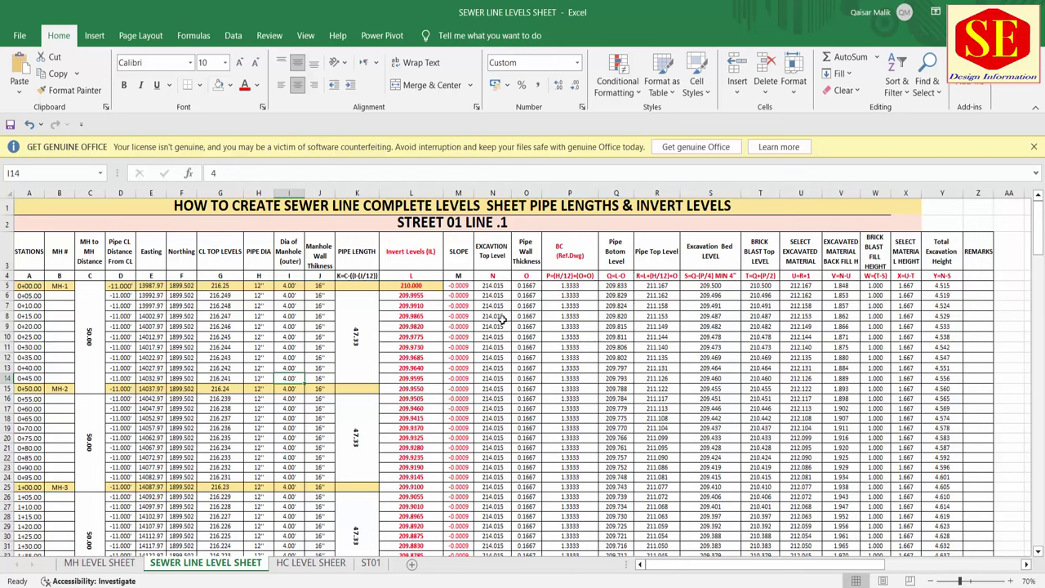
pyautogui.click(311, 562)
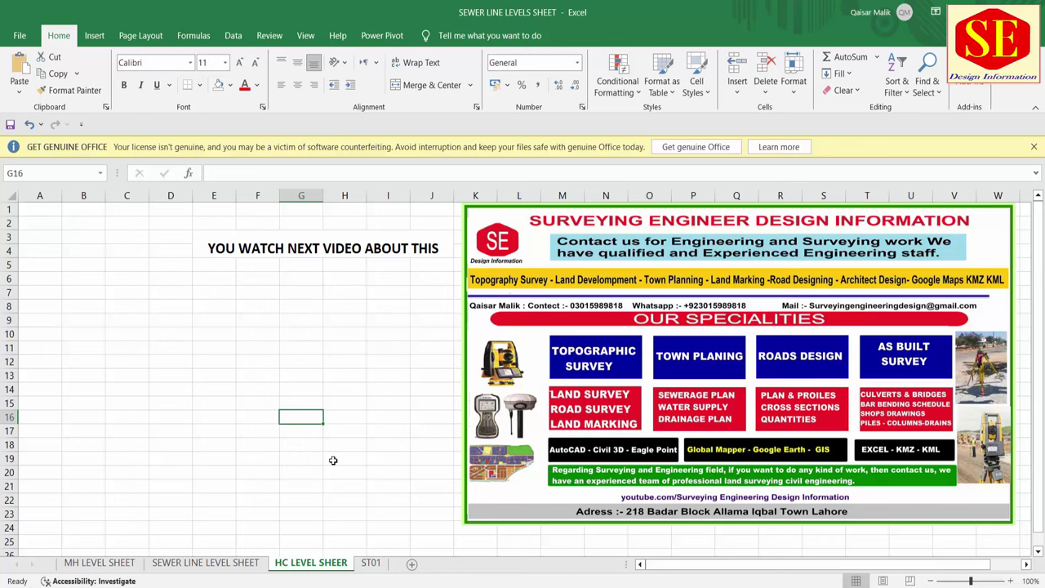
# Step: Switch from SEWER LINE LEVEL SHEET to MH LEVEL SHEET and view the table from MH-1
pyautogui.click(205, 563)
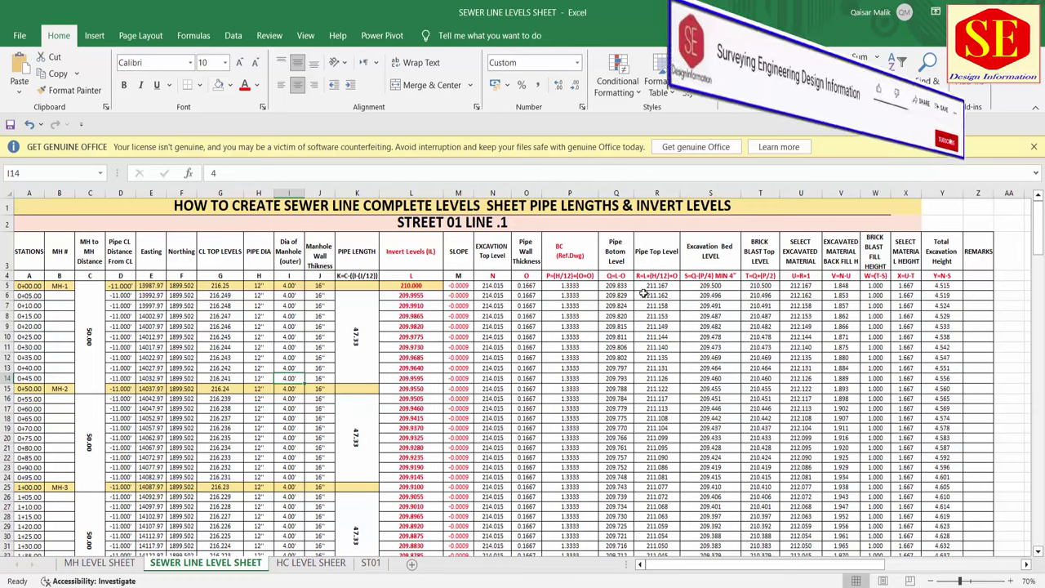
pyautogui.hotkey('ctrl', 'pageup')
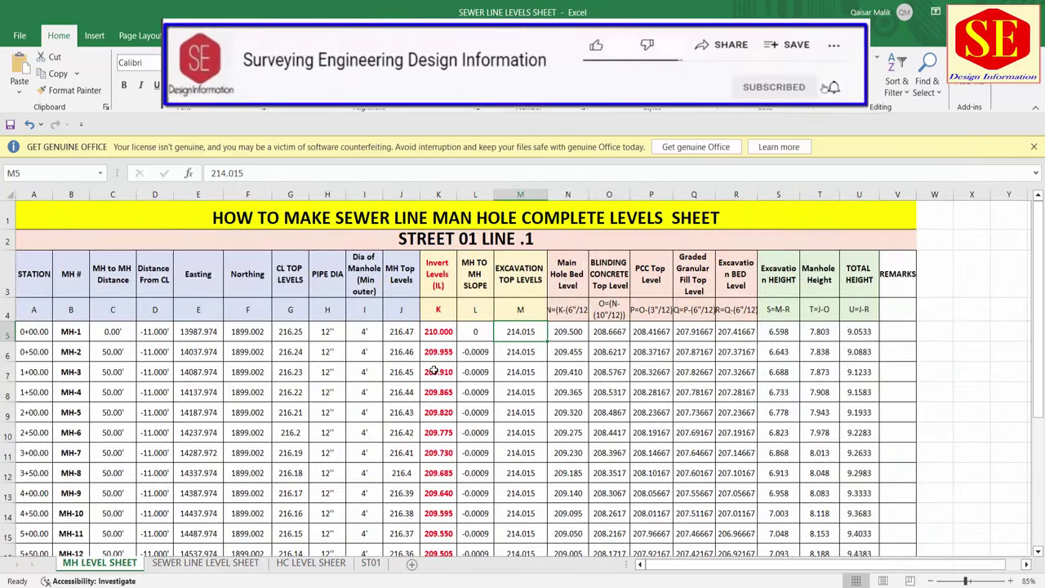
pyautogui.scroll(-1, 435, 370)
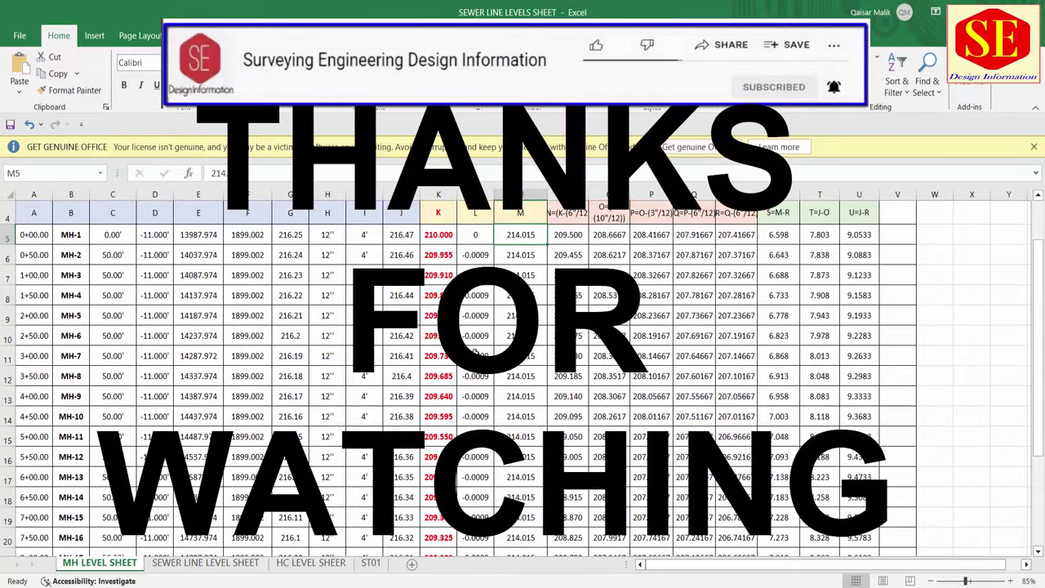